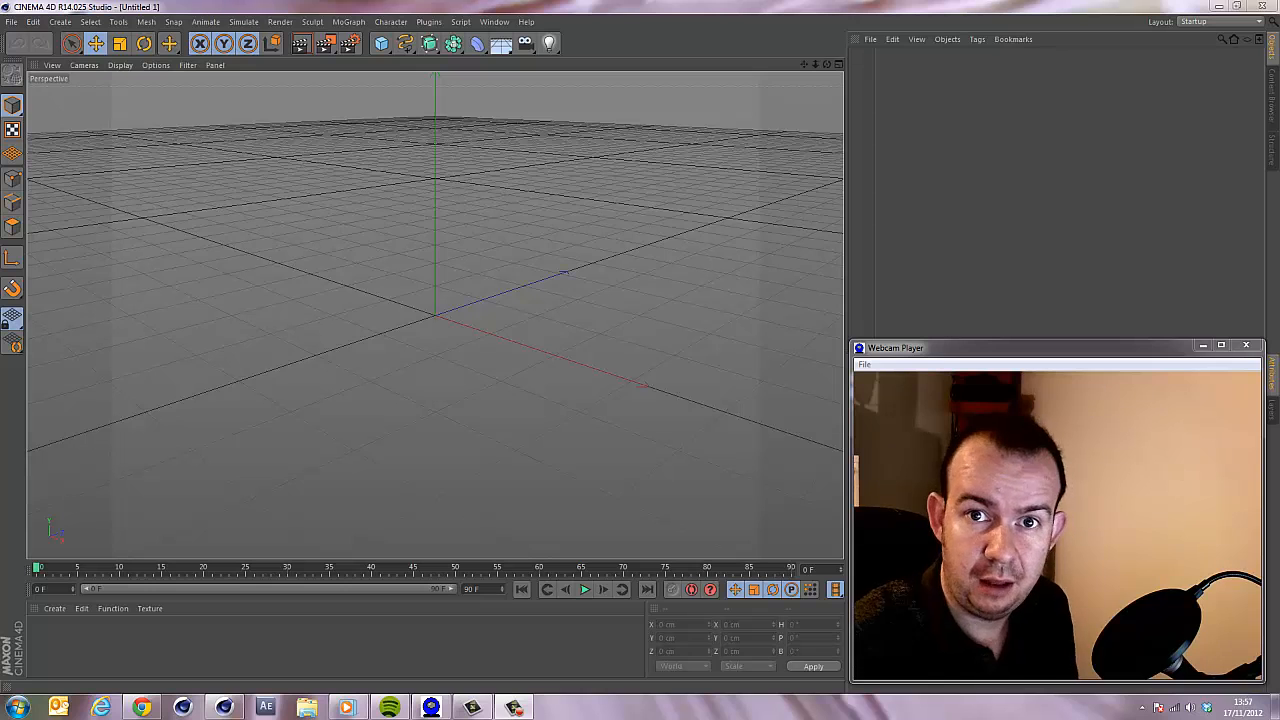
# Play the cloth_lifts reference animation in the media player, then close the player.
pyautogui.click(346, 707)
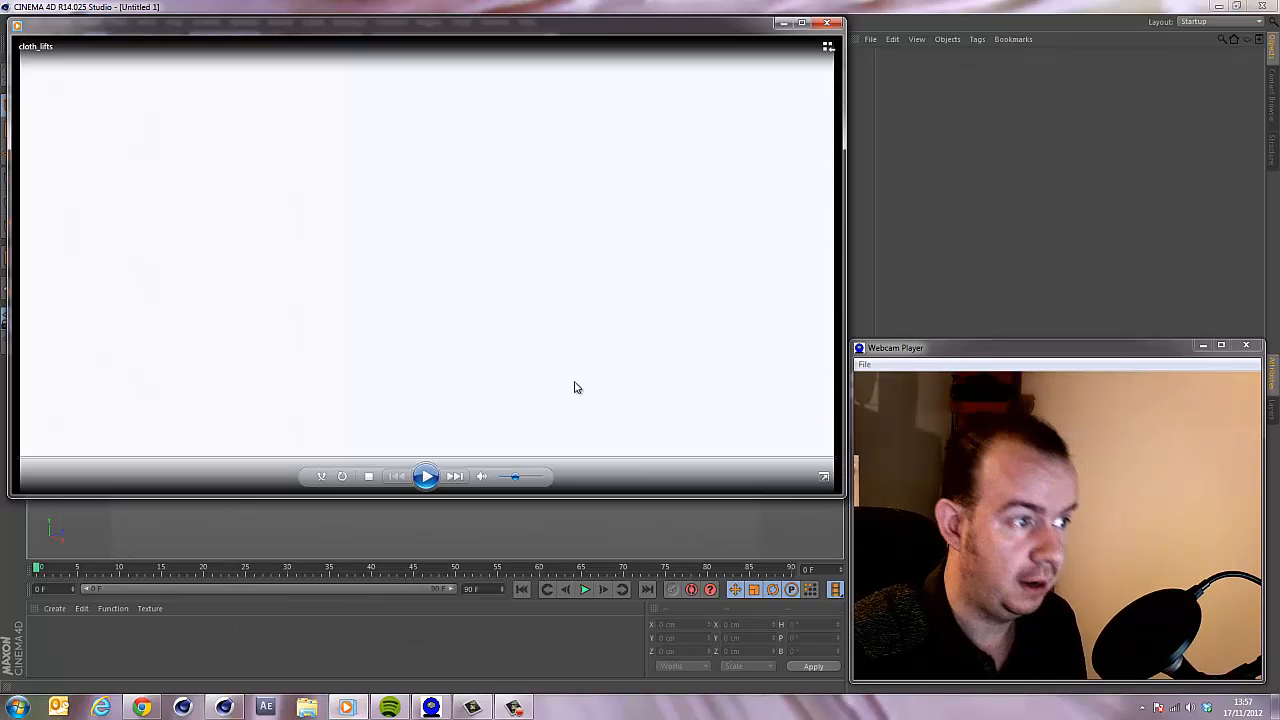
pyautogui.click(430, 478)
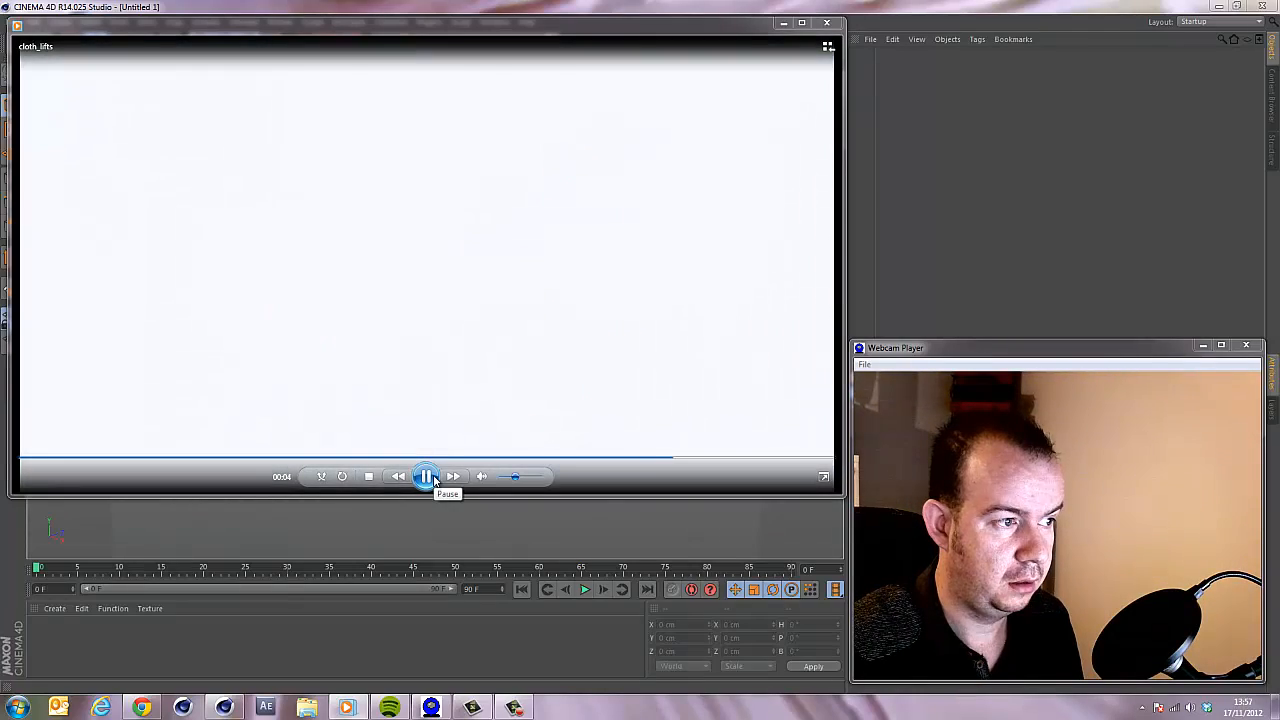
pyautogui.click(429, 477)
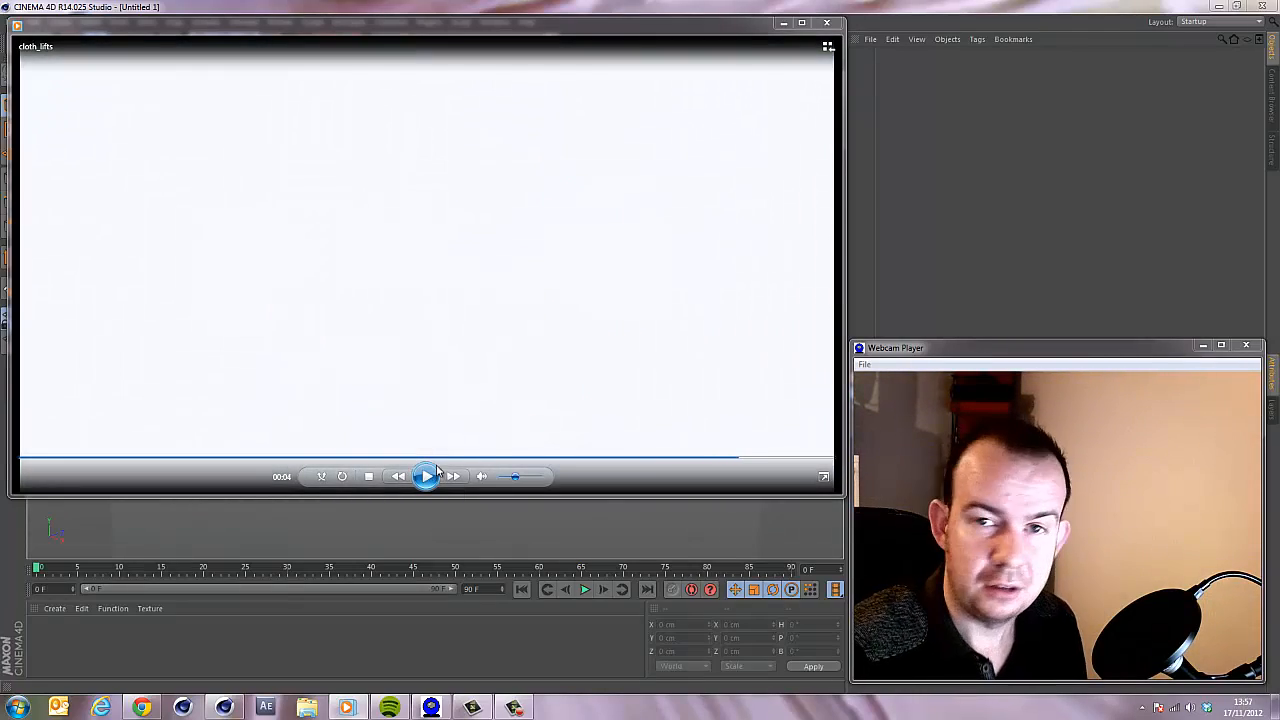
pyautogui.click(255, 459)
pyautogui.click(428, 477)
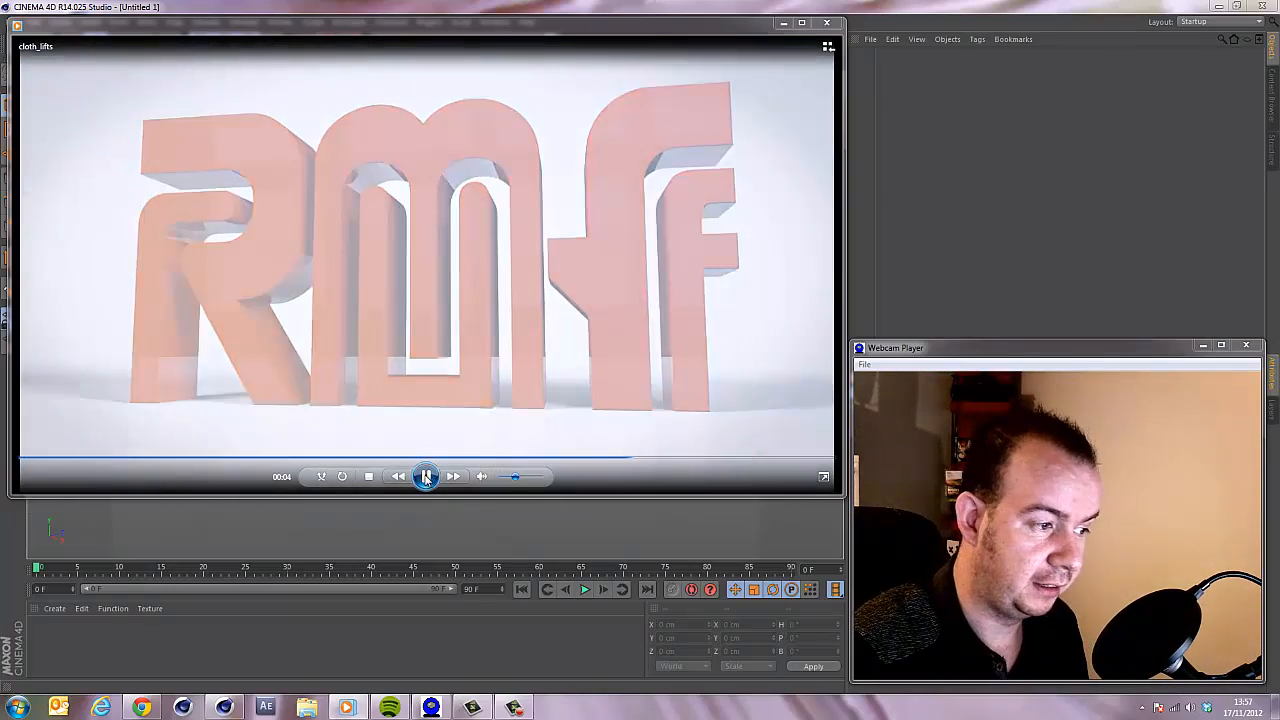
pyautogui.click(427, 477)
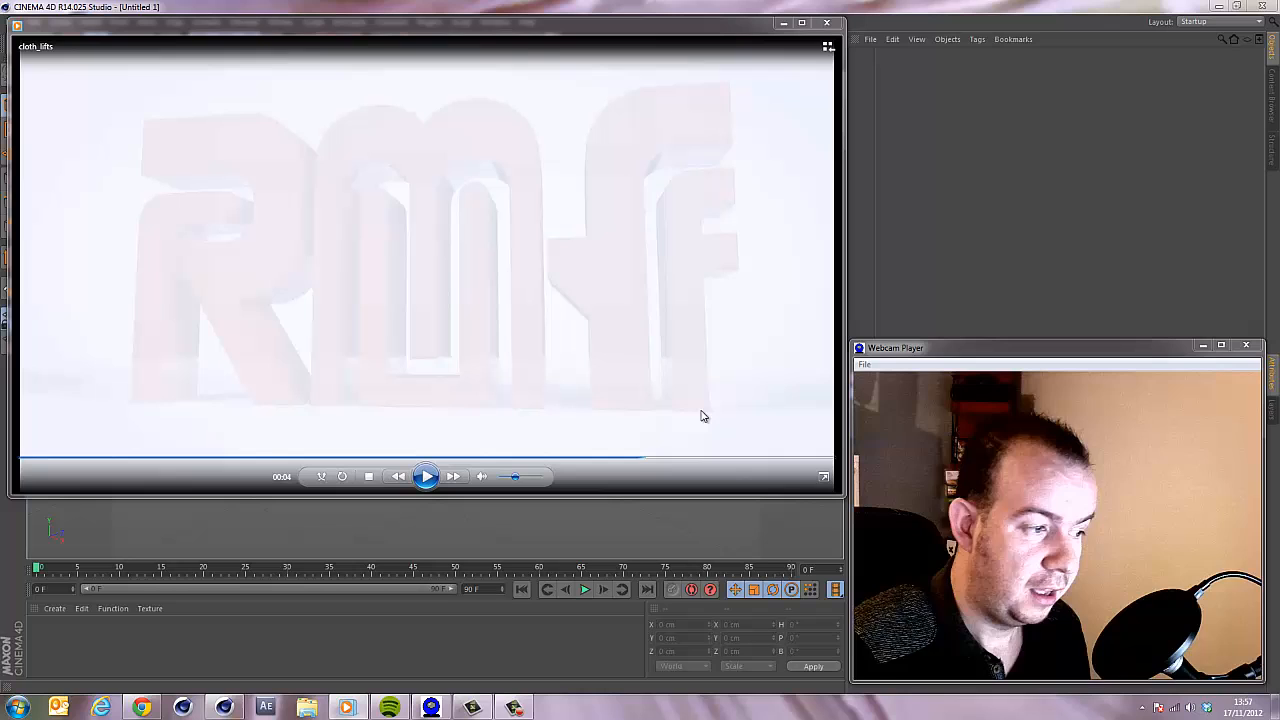
pyautogui.click(826, 22)
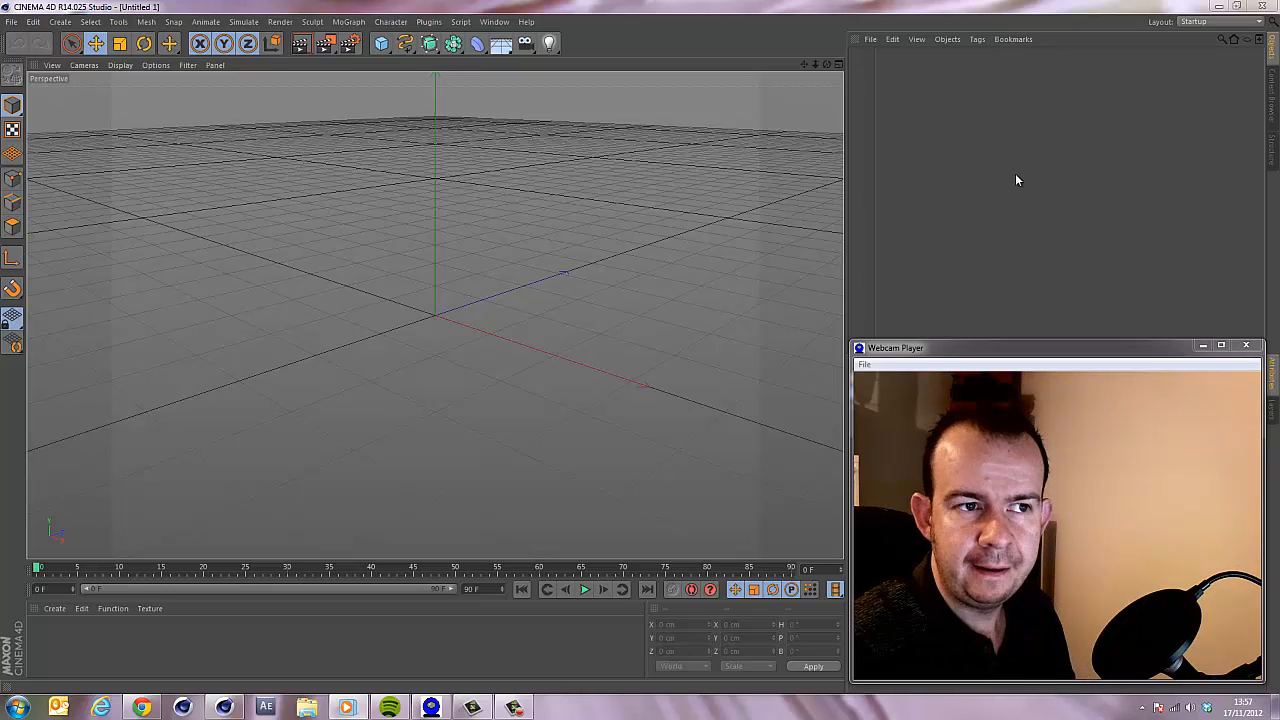
# Add a Text spline object to the scene.
pyautogui.click(1016, 235)
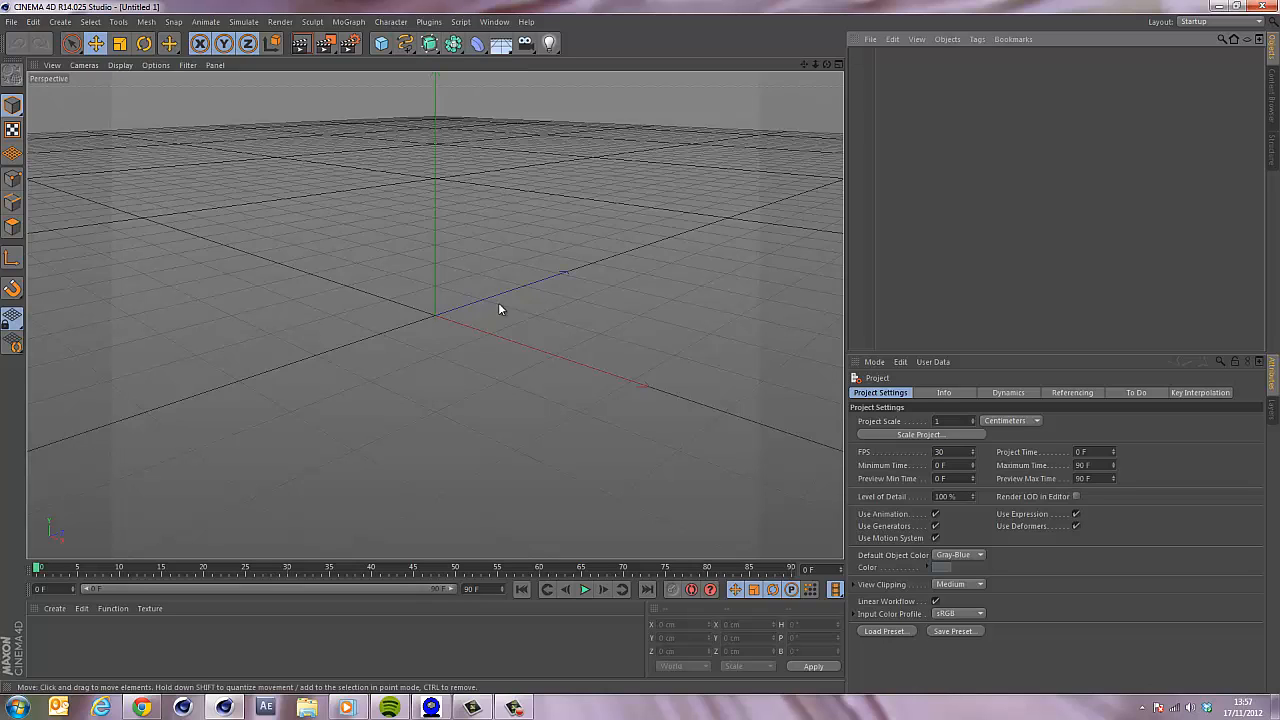
pyautogui.click(405, 43)
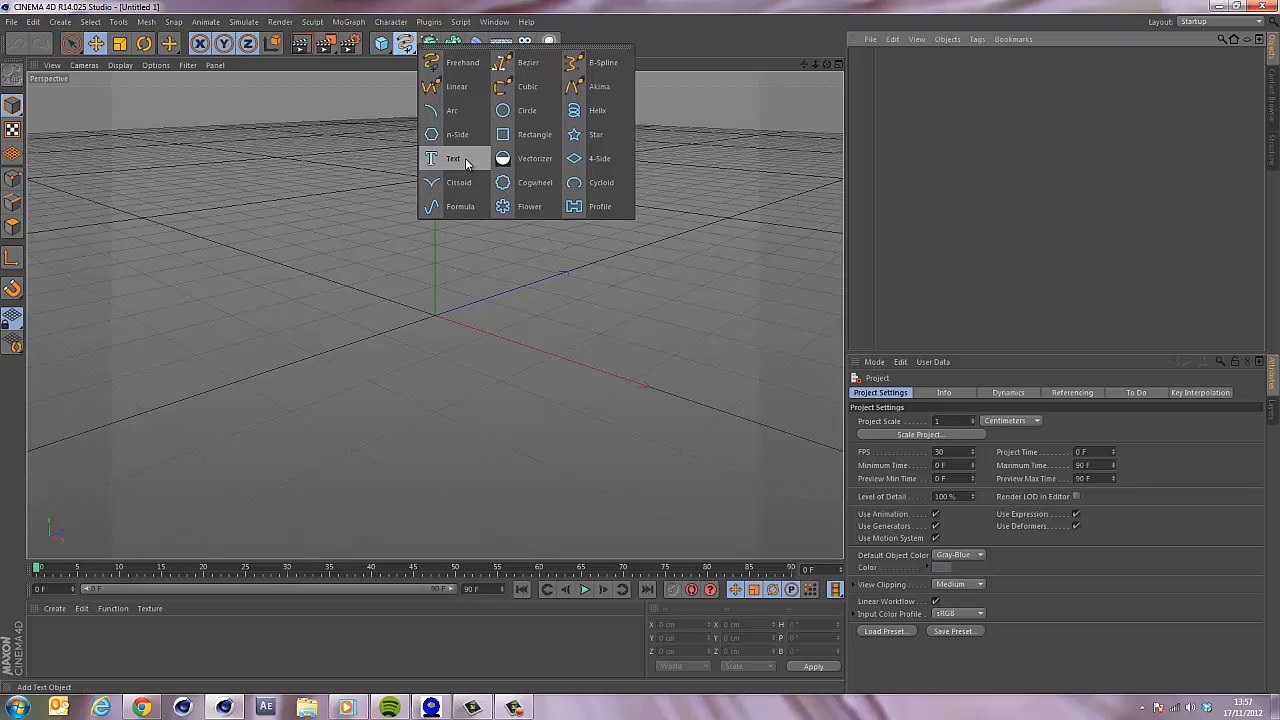
pyautogui.click(453, 158)
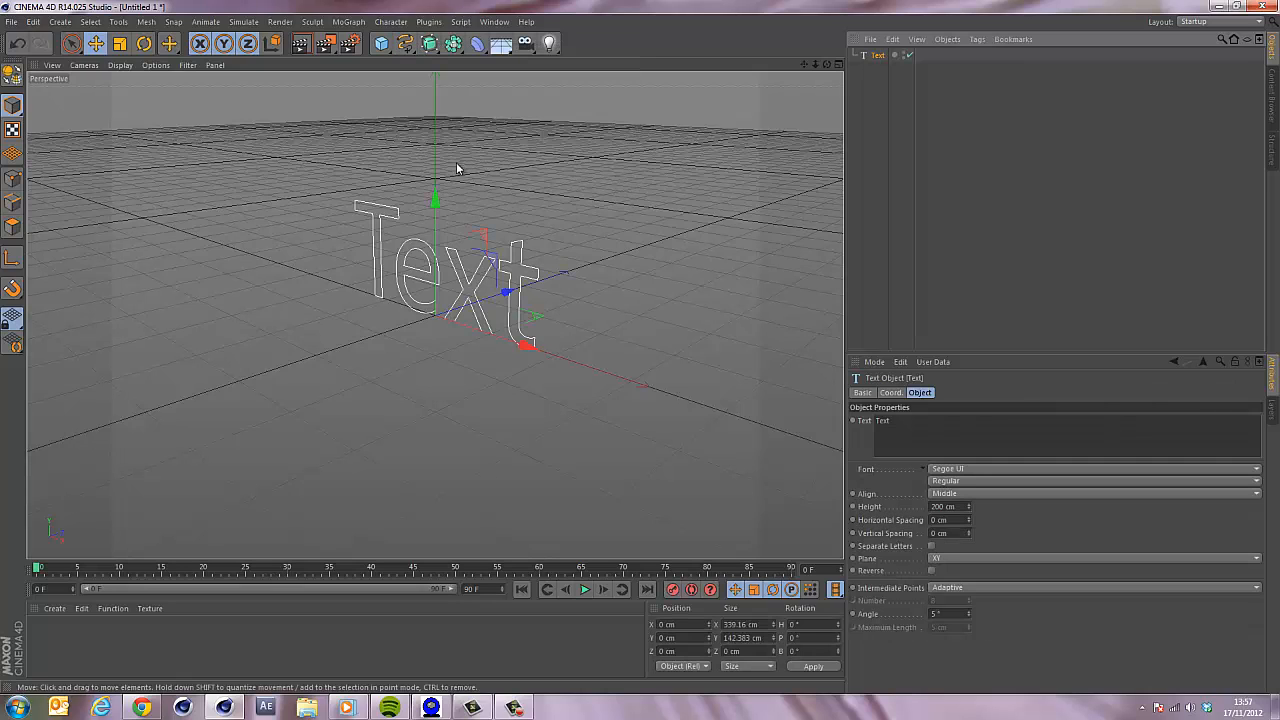
# Change the text object's text to R.
pyautogui.click(350, 21)
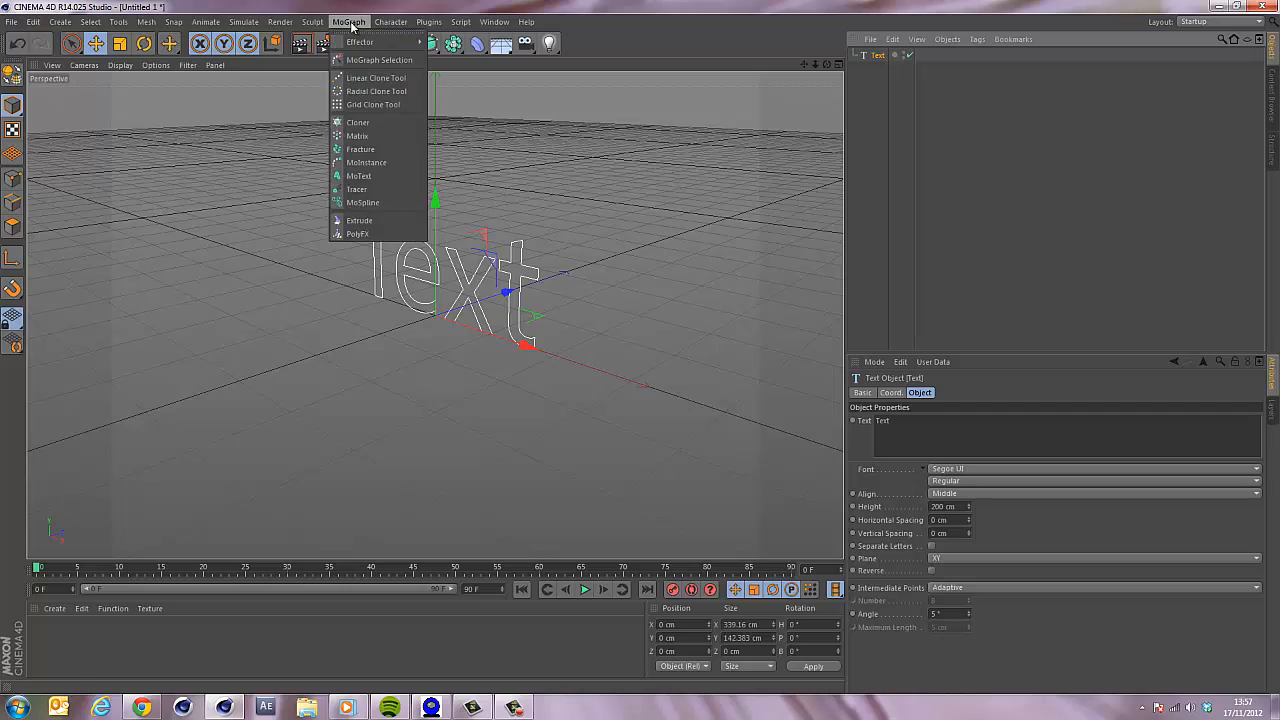
pyautogui.click(508, 5)
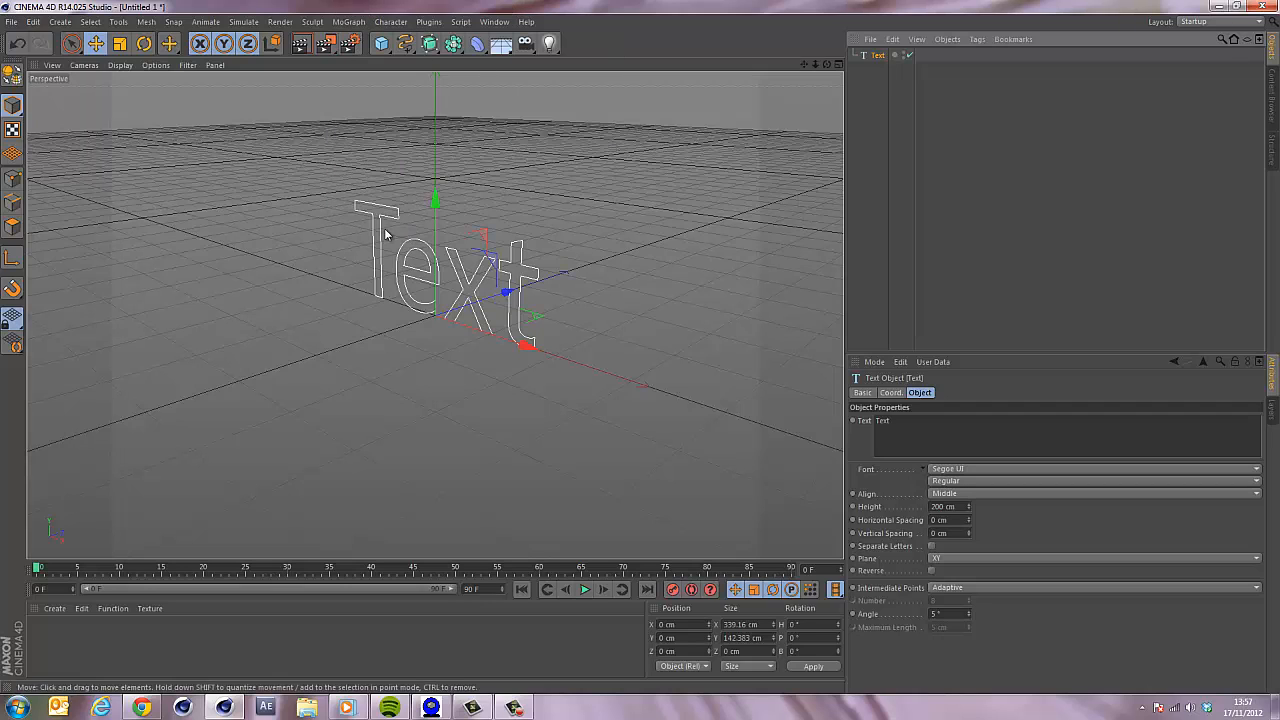
pyautogui.doubleClick(992, 430)
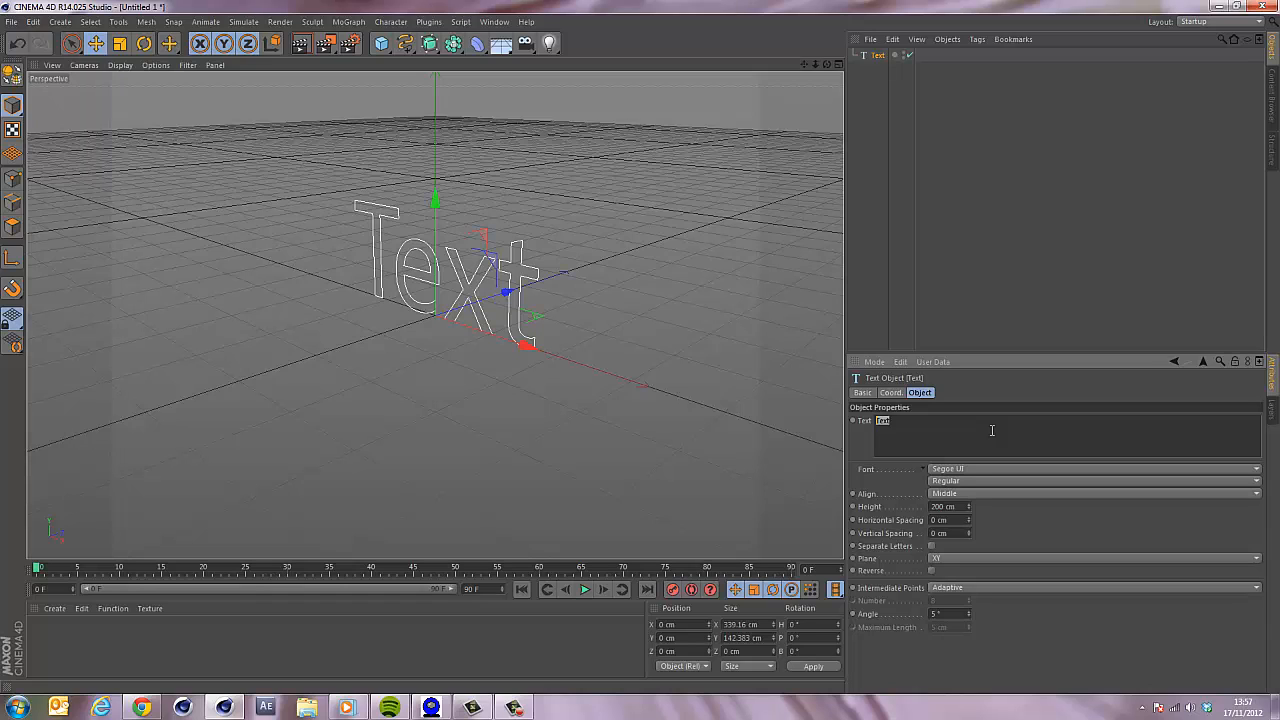
pyautogui.click(977, 231)
pyautogui.click(877, 56)
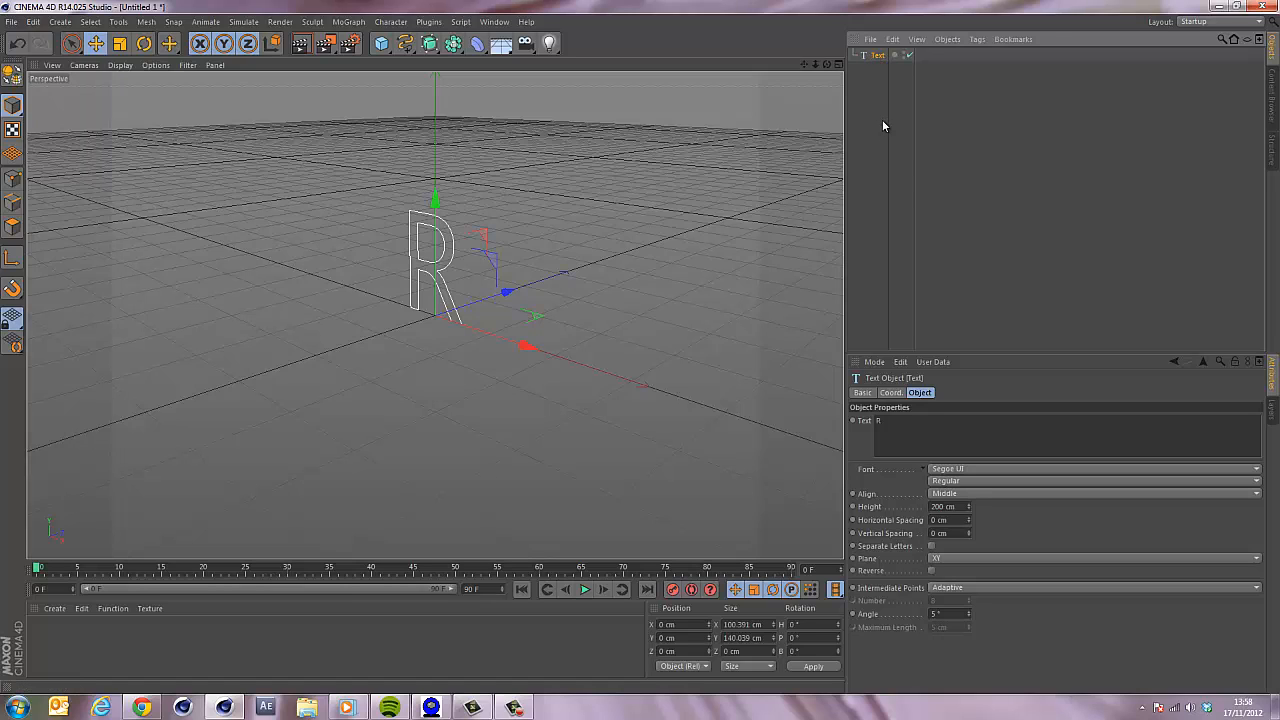
# Set the text object's font to Adriator.
pyautogui.click(1257, 469)
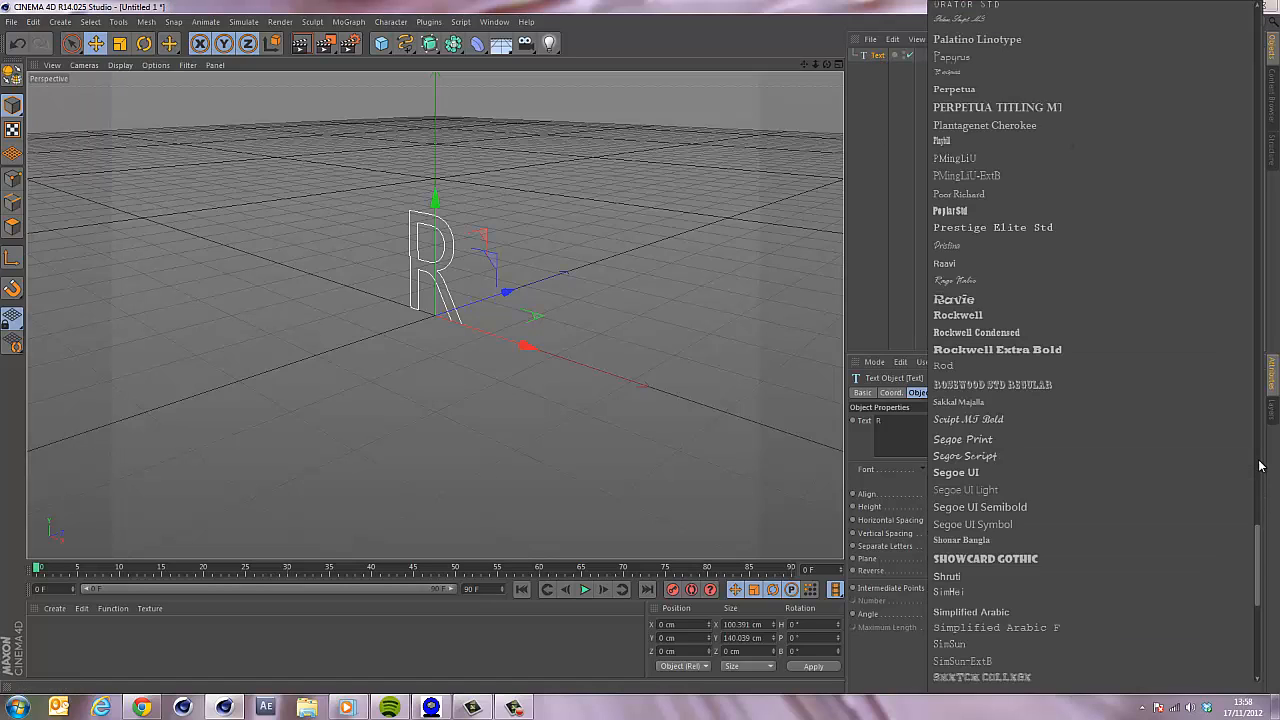
pyautogui.moveTo(1262, 557); pyautogui.dragTo(1100, 23)
pyautogui.click(978, 262)
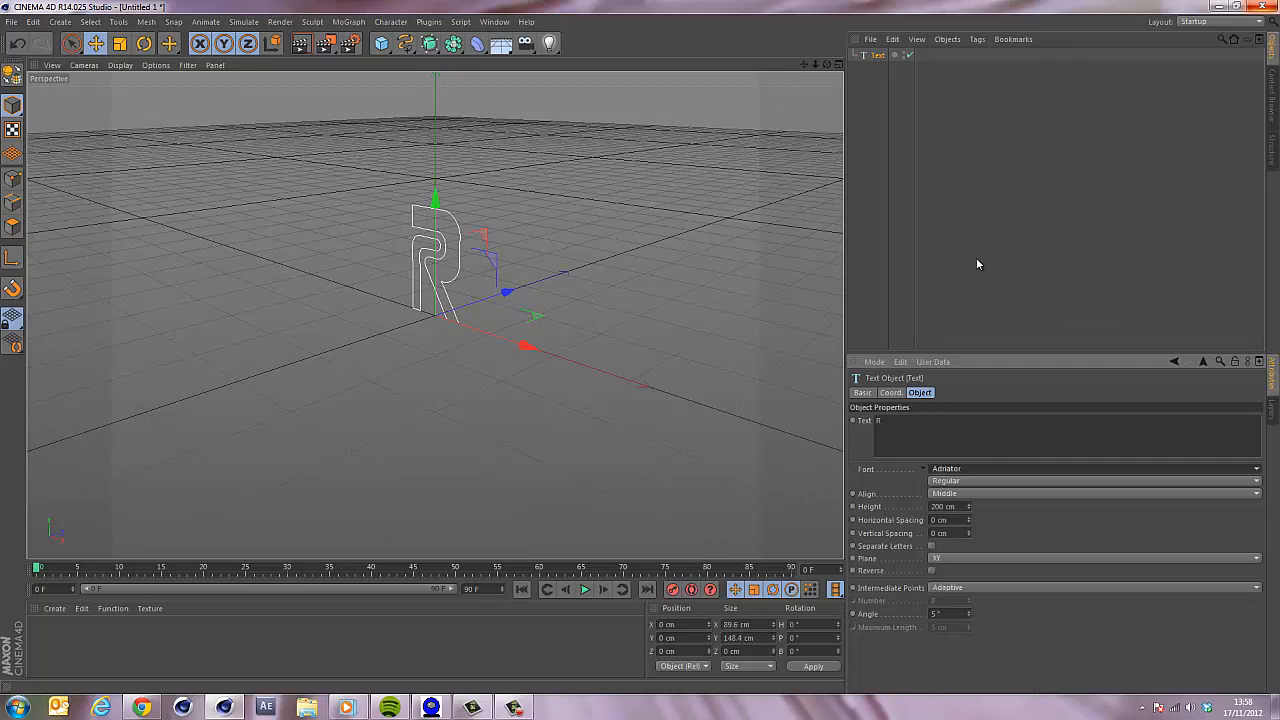
pyautogui.click(877, 88)
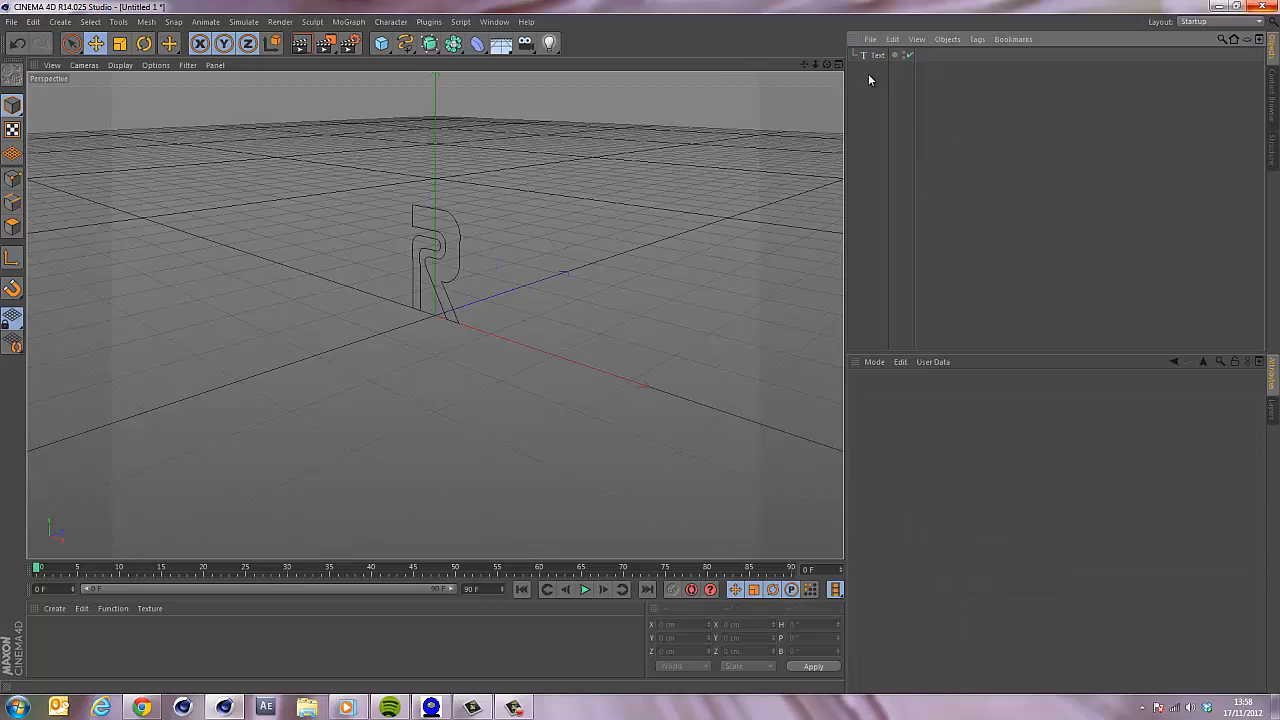
pyautogui.click(876, 56)
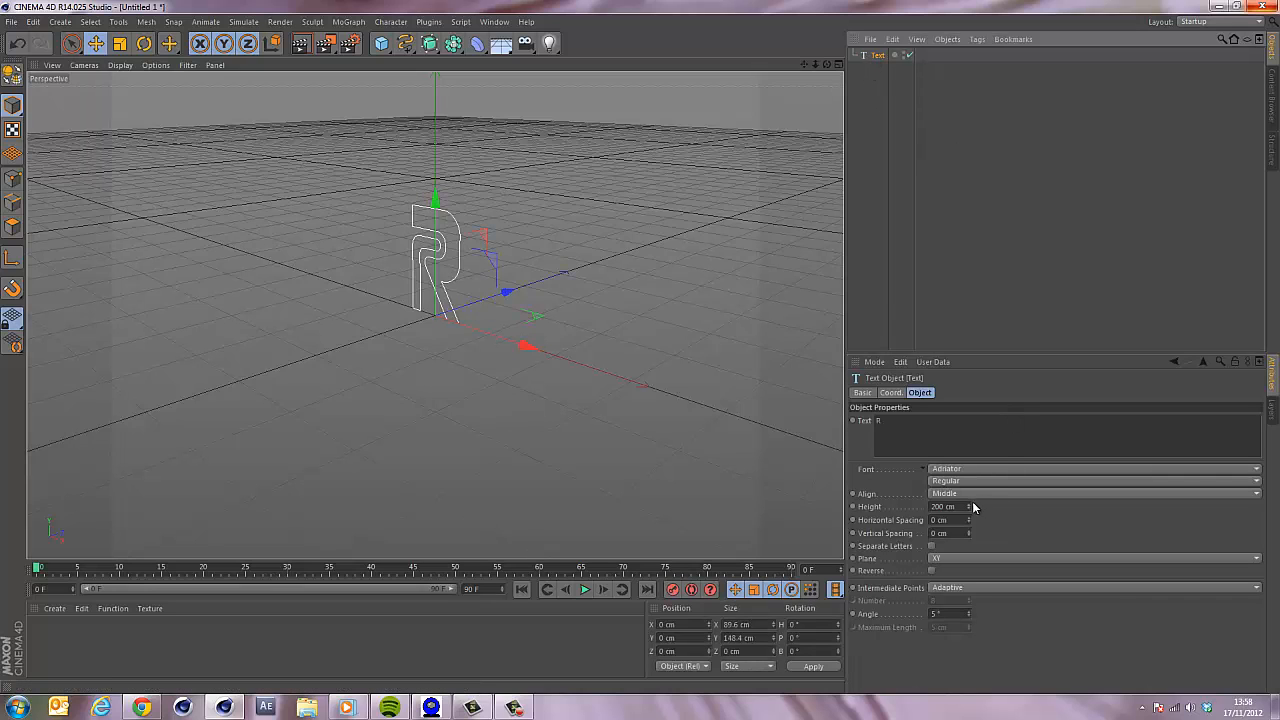
# Increase the text height to about 377 cm.
pyautogui.moveTo(967, 505)
pyautogui.mouseDown()
pyautogui.moveTo(967, 493)
pyautogui.moveTo(967, 514)
pyautogui.mouseUp()
pyautogui.keyDown('alt'); pyautogui.moveTo(640, 348); pyautogui.dragTo(643, 344); pyautogui.keyUp('alt')
pyautogui.click(877, 57)
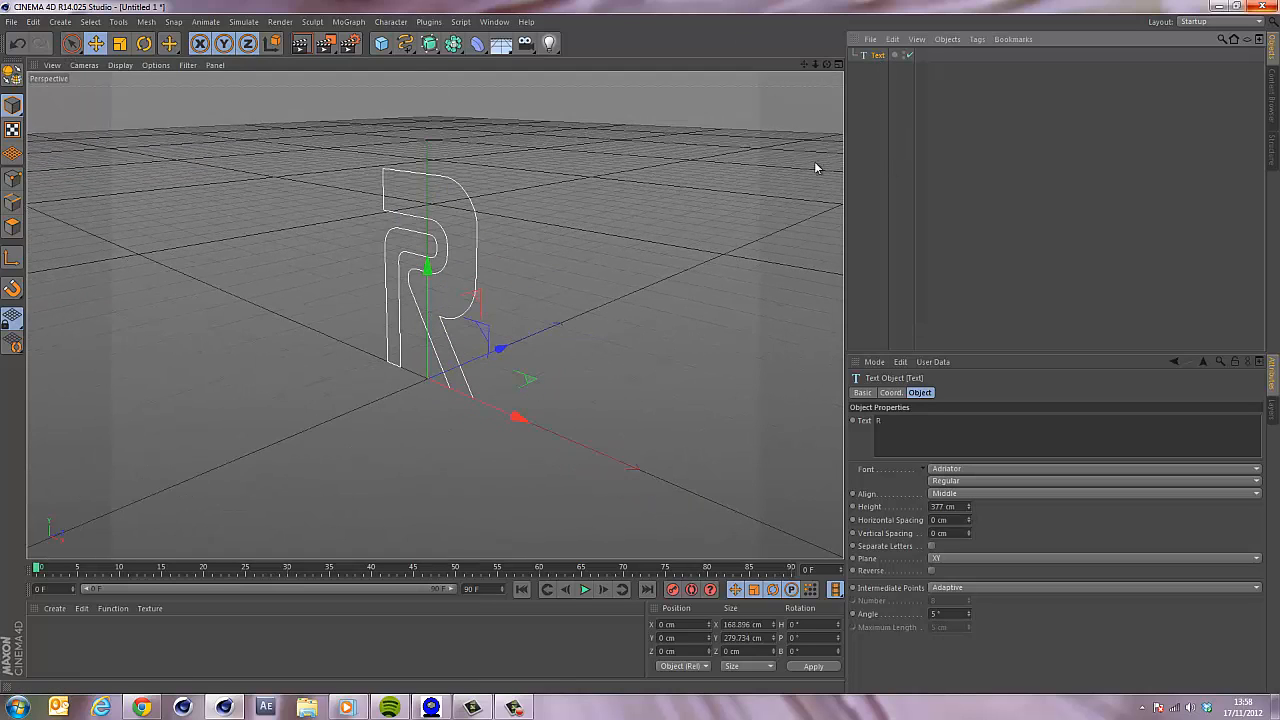
# Wrap the text in an Extrude NURBS and set its extrusion depth to about 58 cm.
pyautogui.click(431, 50)
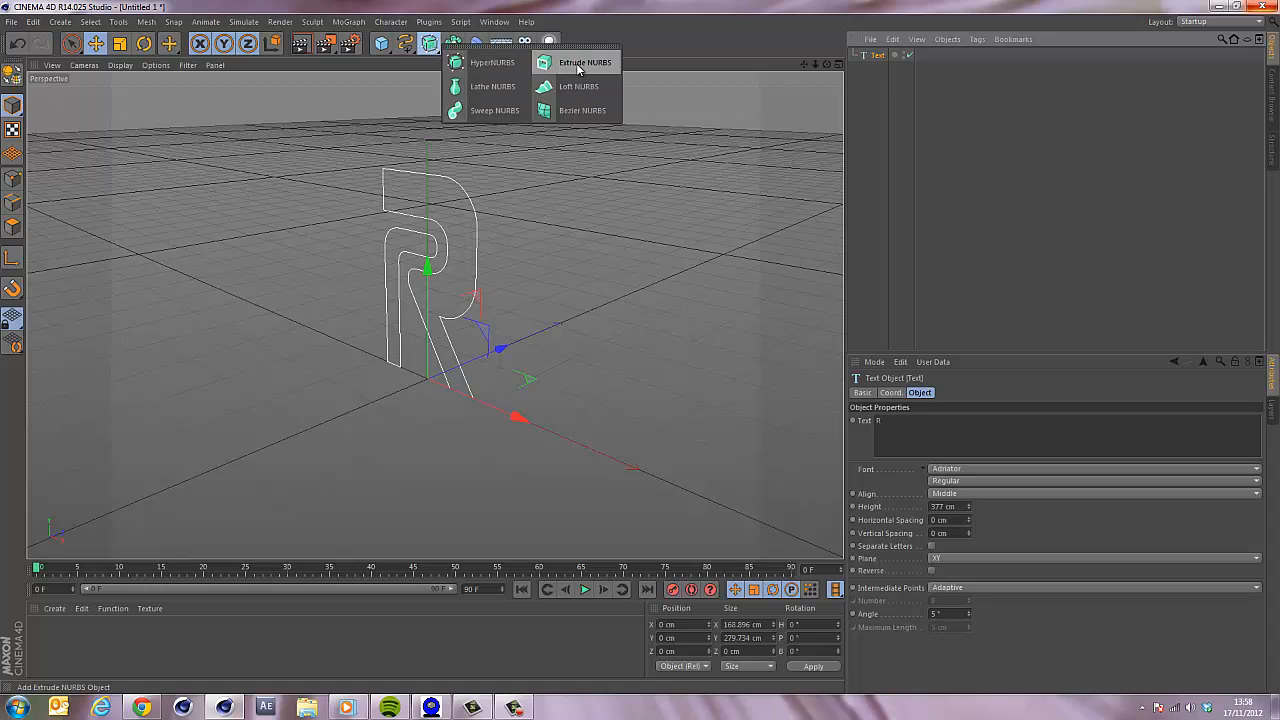
pyautogui.keyDown('alt'); pyautogui.click(577, 63); pyautogui.keyUp('alt')
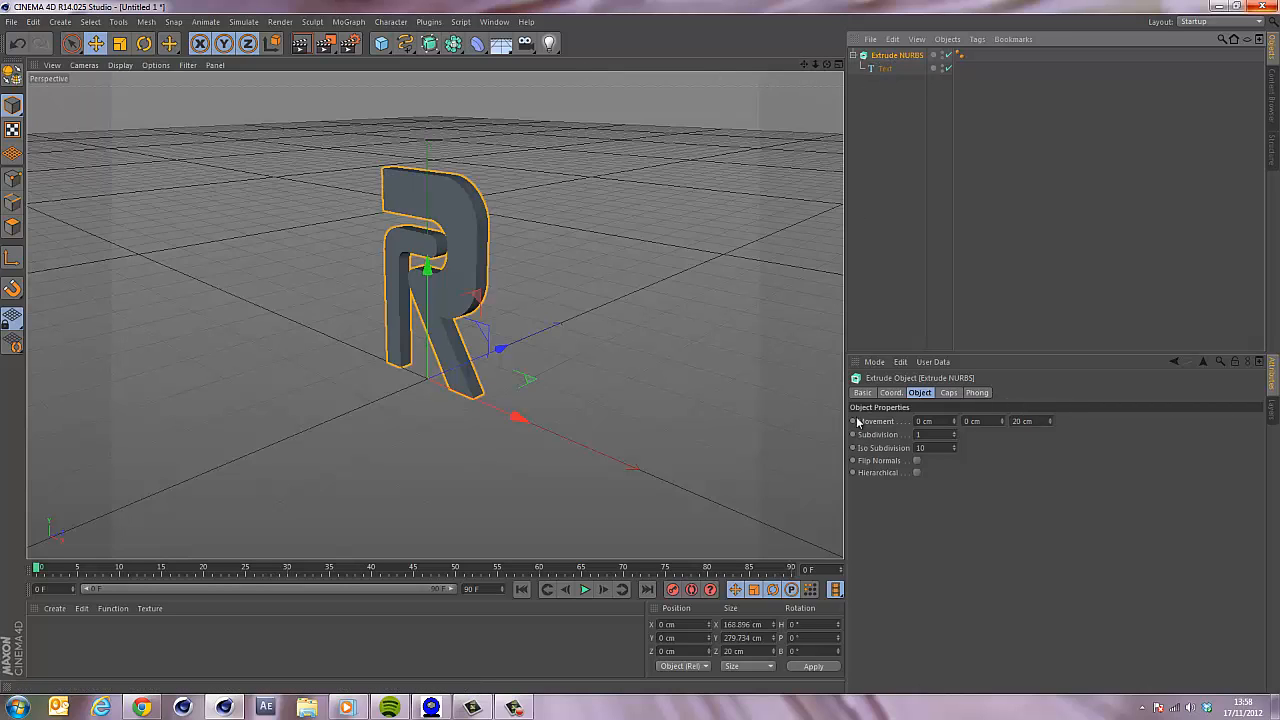
pyautogui.moveTo(1049, 420); pyautogui.dragTo(1049, 423)
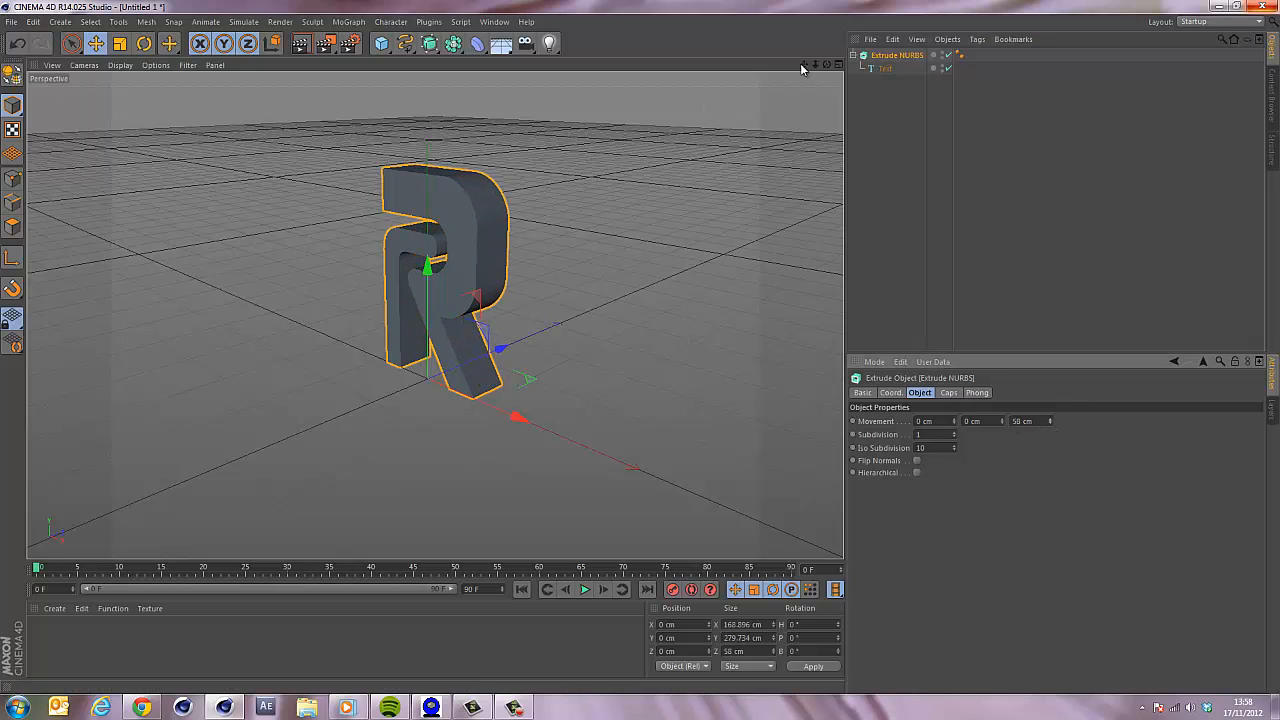
# Render the viewport to preview the extruded letter.
pyautogui.moveTo(828, 65)
pyautogui.mouseDown()
pyautogui.moveTo(644, 347)
pyautogui.moveTo(629, 348)
pyautogui.moveTo(828, 65)
pyautogui.mouseUp()
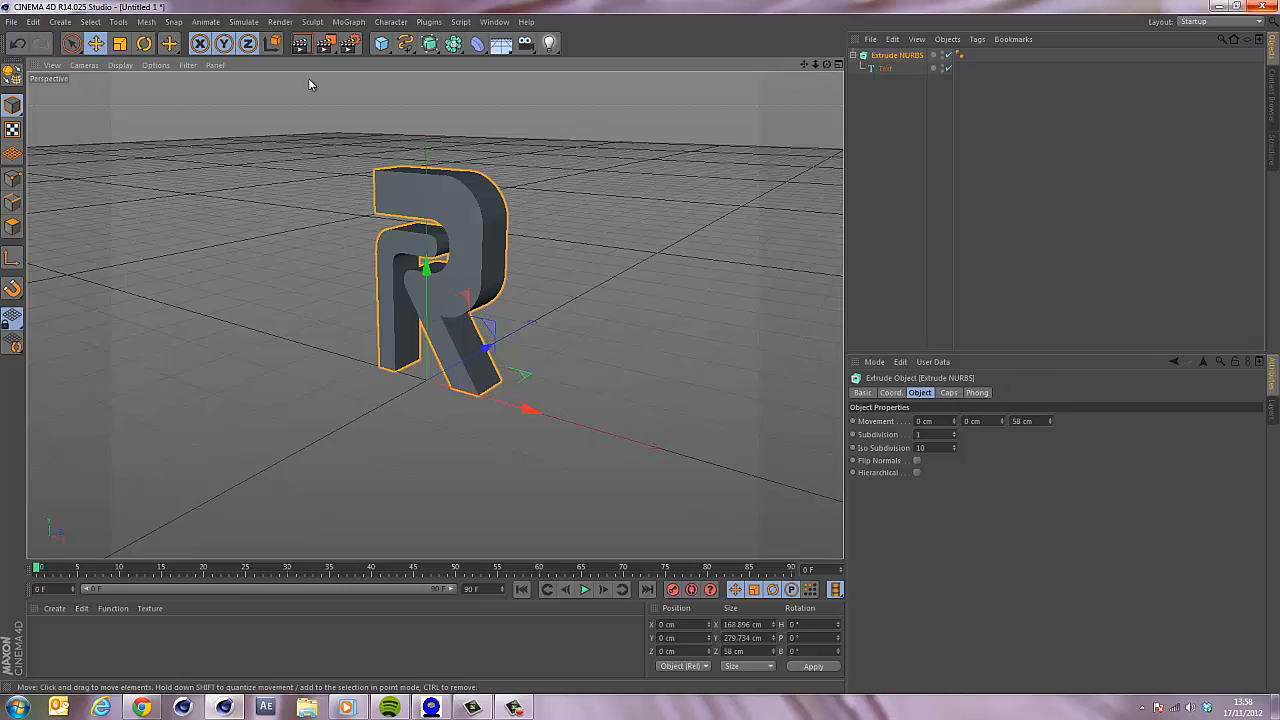
pyautogui.click(300, 43)
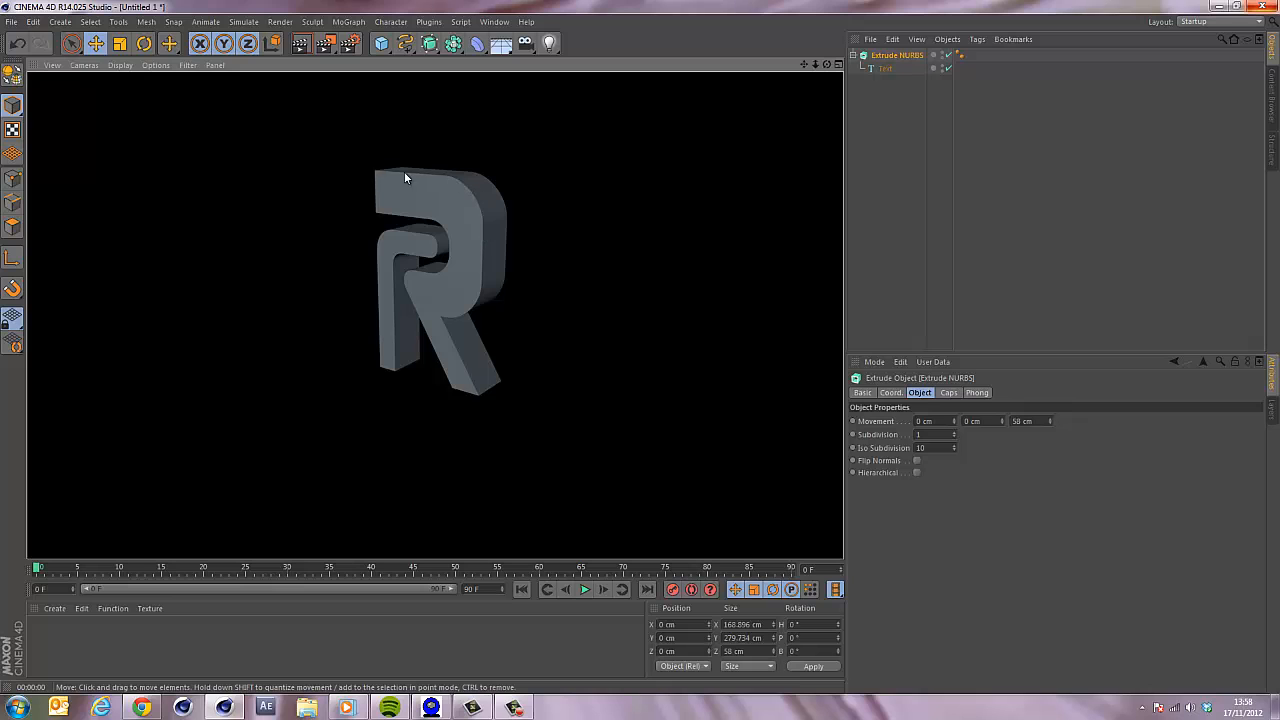
pyautogui.click(900, 55)
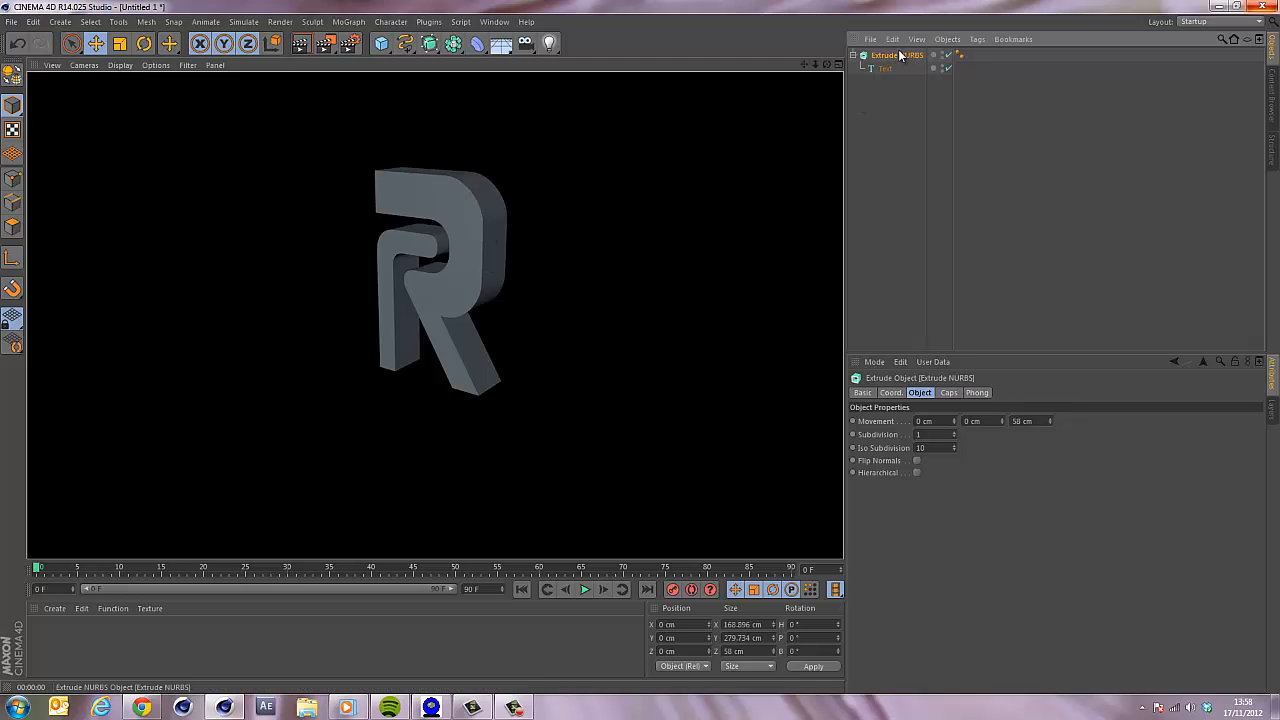
# Set both the start and end caps of the Extrude NURBS to Fillet Cap and render a preview.
pyautogui.click(949, 393)
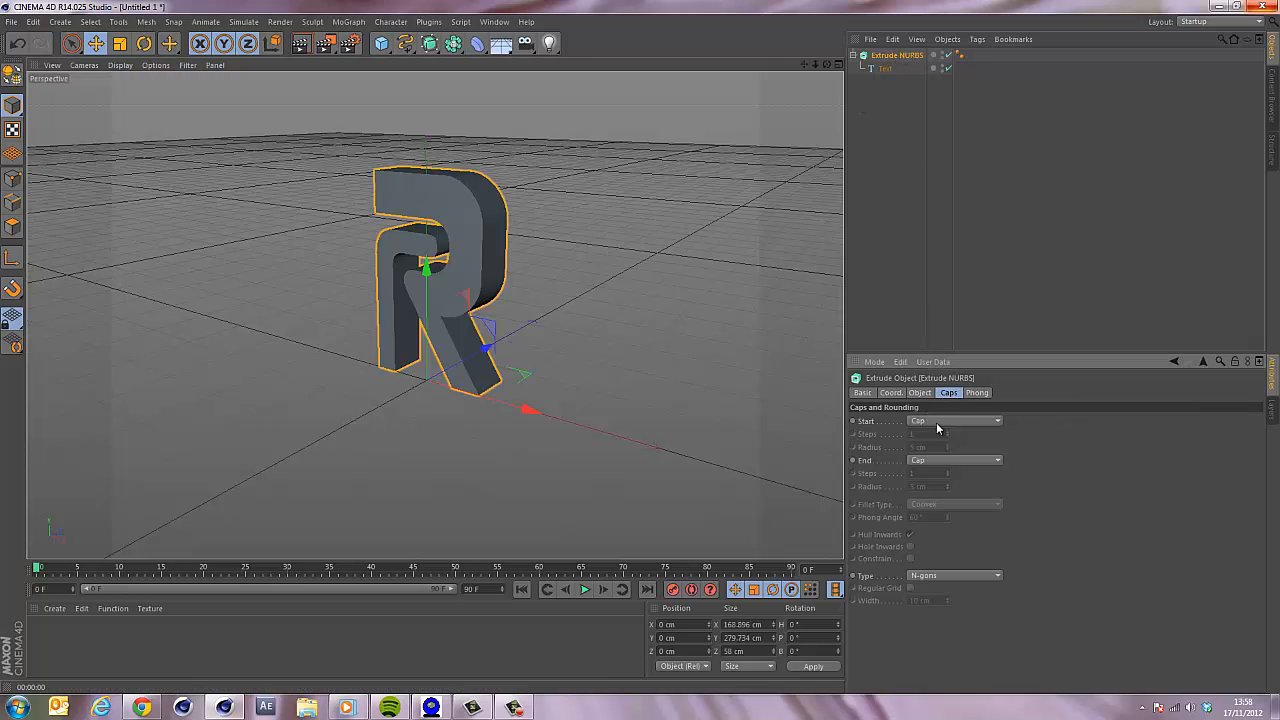
pyautogui.click(937, 424)
pyautogui.click(935, 474)
pyautogui.click(930, 462)
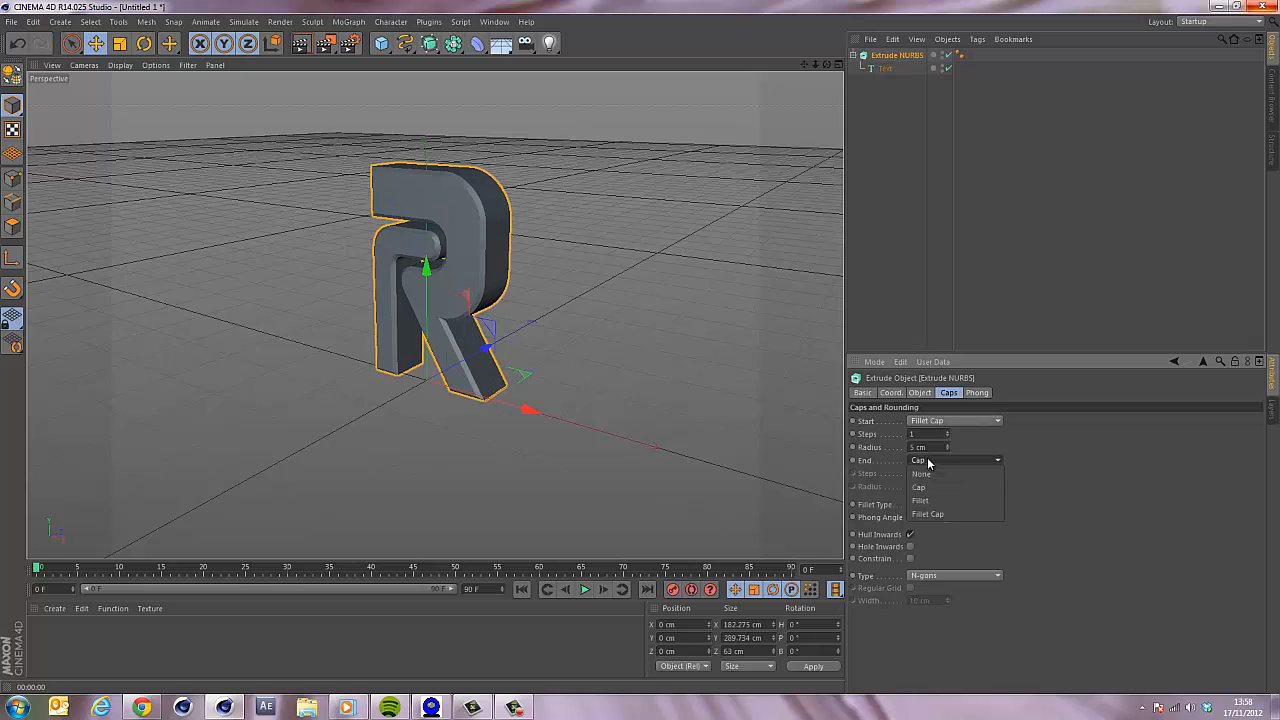
pyautogui.click(931, 514)
pyautogui.hotkey('ctrl', 'r')
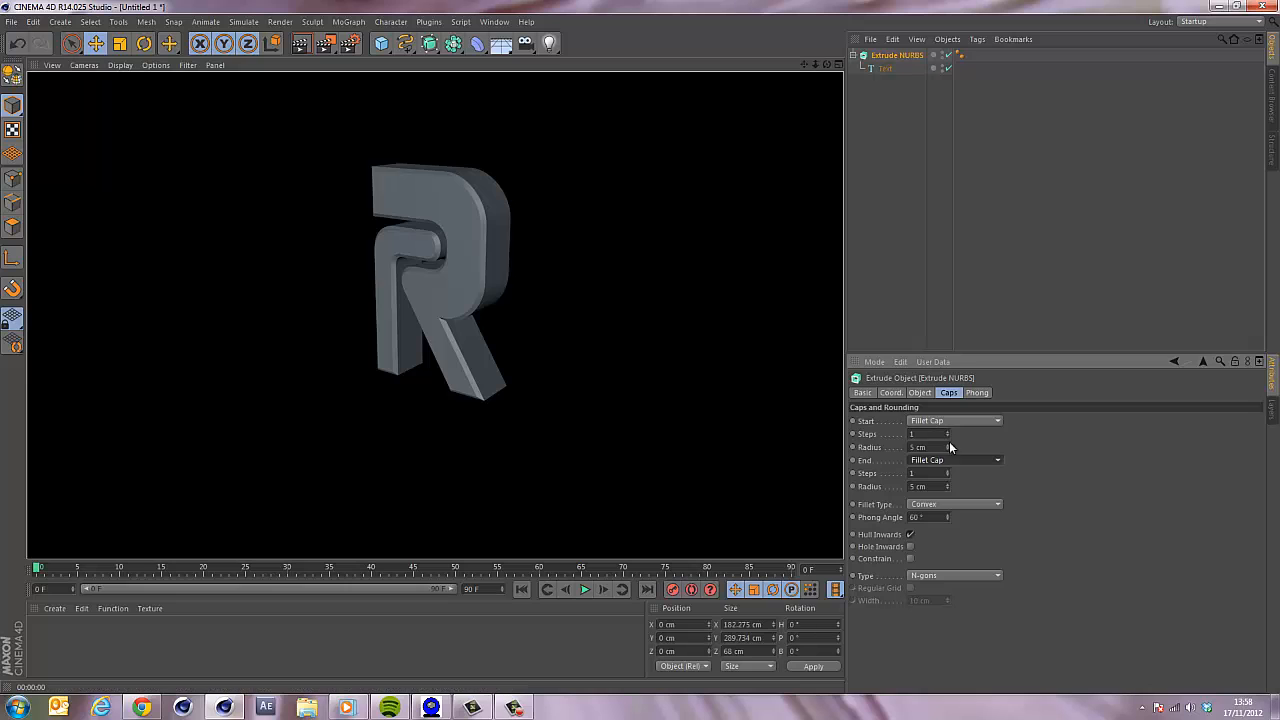
# Set the start and end fillet radii to 2 cm.
pyautogui.doubleClick(932, 448)
pyautogui.write('2')
pyautogui.press('Return')
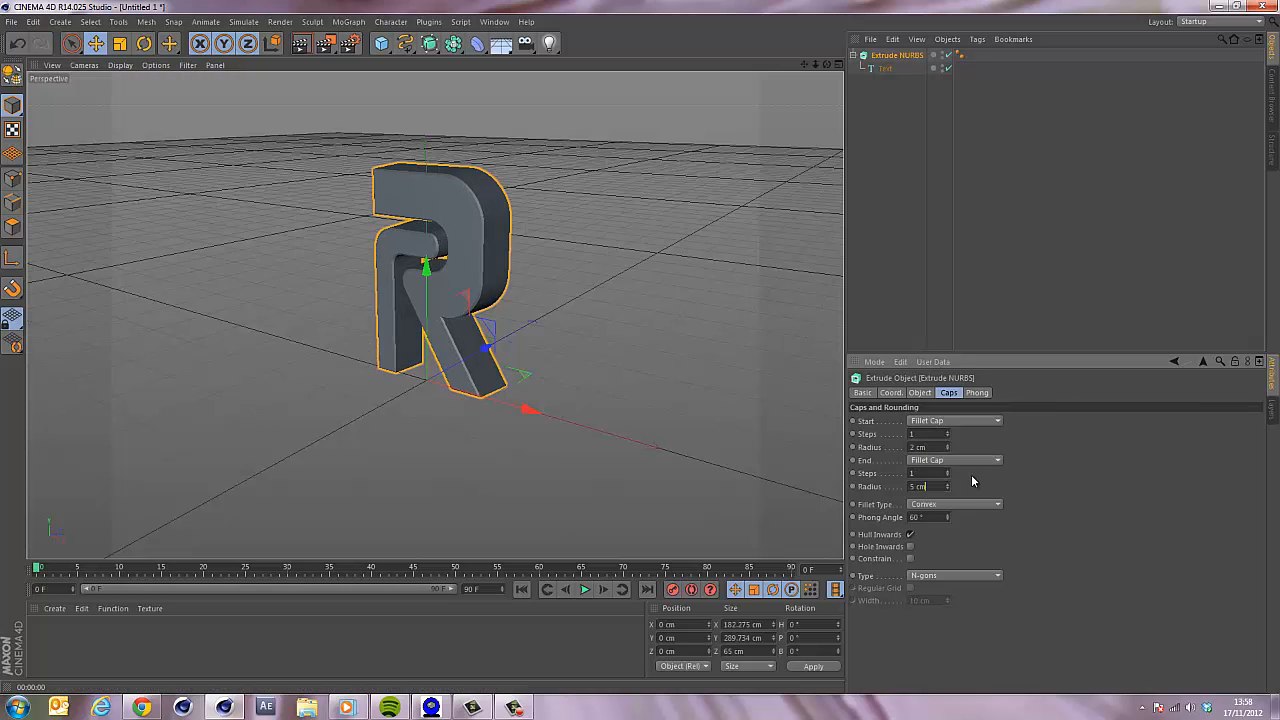
pyautogui.write('2')
pyautogui.press('Return')
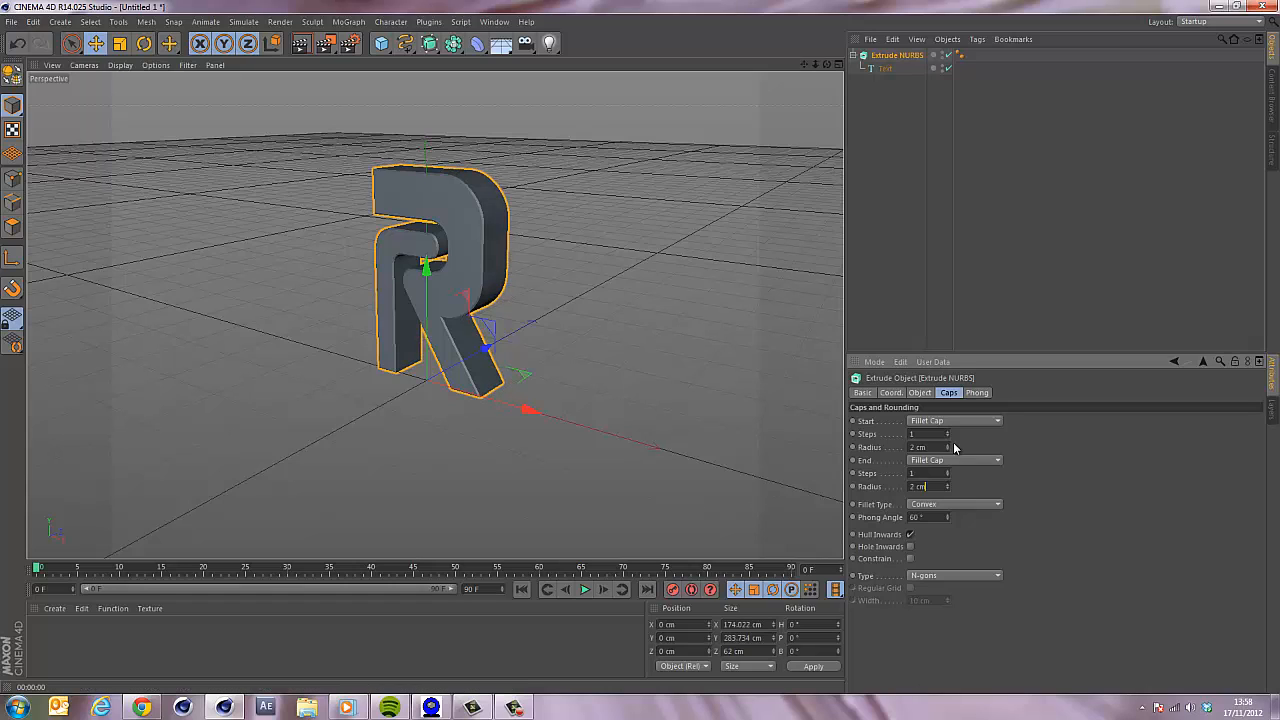
# Set the start and end fillet steps to 3.
pyautogui.doubleClick(916, 434)
pyautogui.write('3')
pyautogui.press('Return')
pyautogui.doubleClick(923, 473)
pyautogui.write('3')
pyautogui.press('Return')
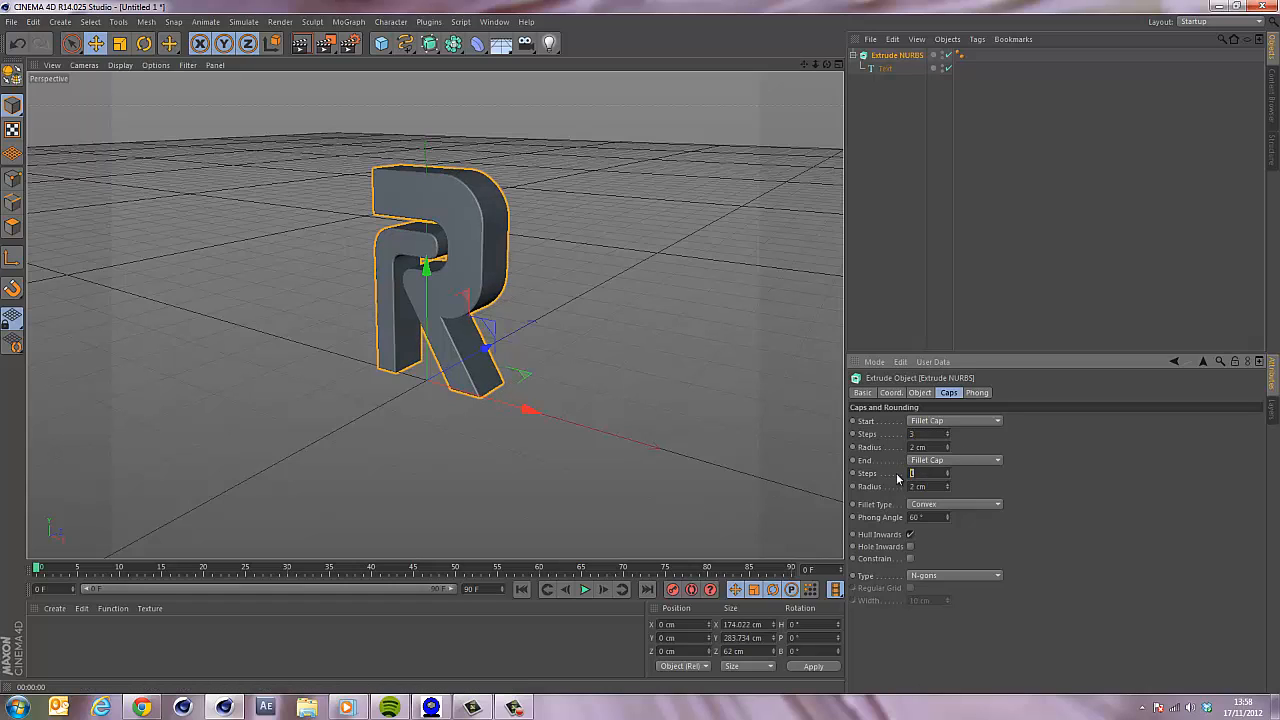
# Render the viewport to check the filleted letter.
pyautogui.click(300, 43)
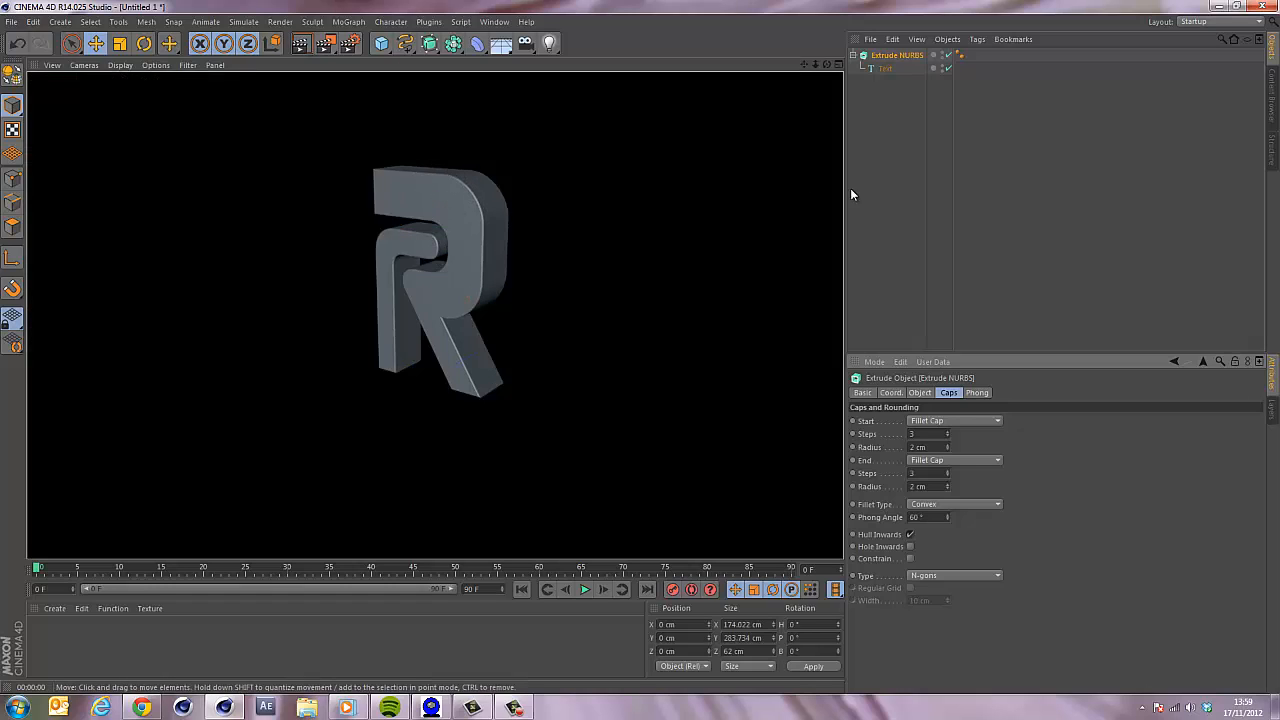
pyautogui.click(886, 120)
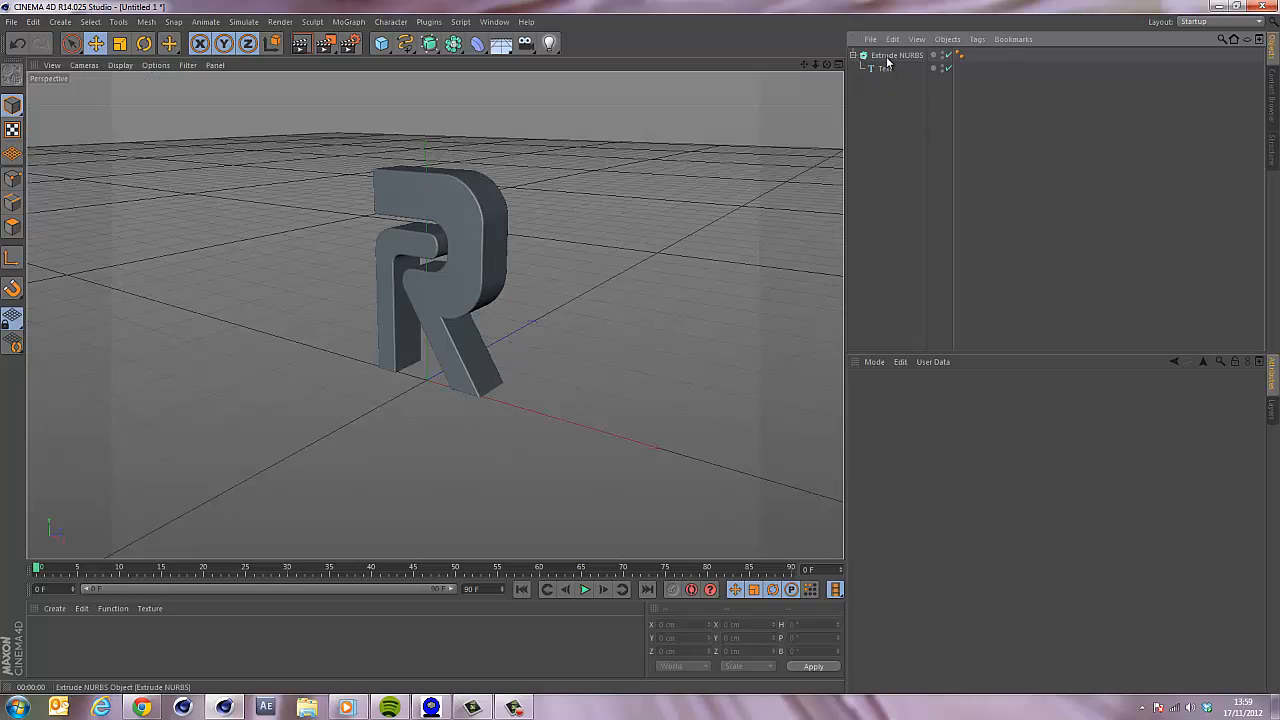
# Duplicate the extruded R, move the copy to the right along X, and select the copy's text object.
pyautogui.click(893, 58)
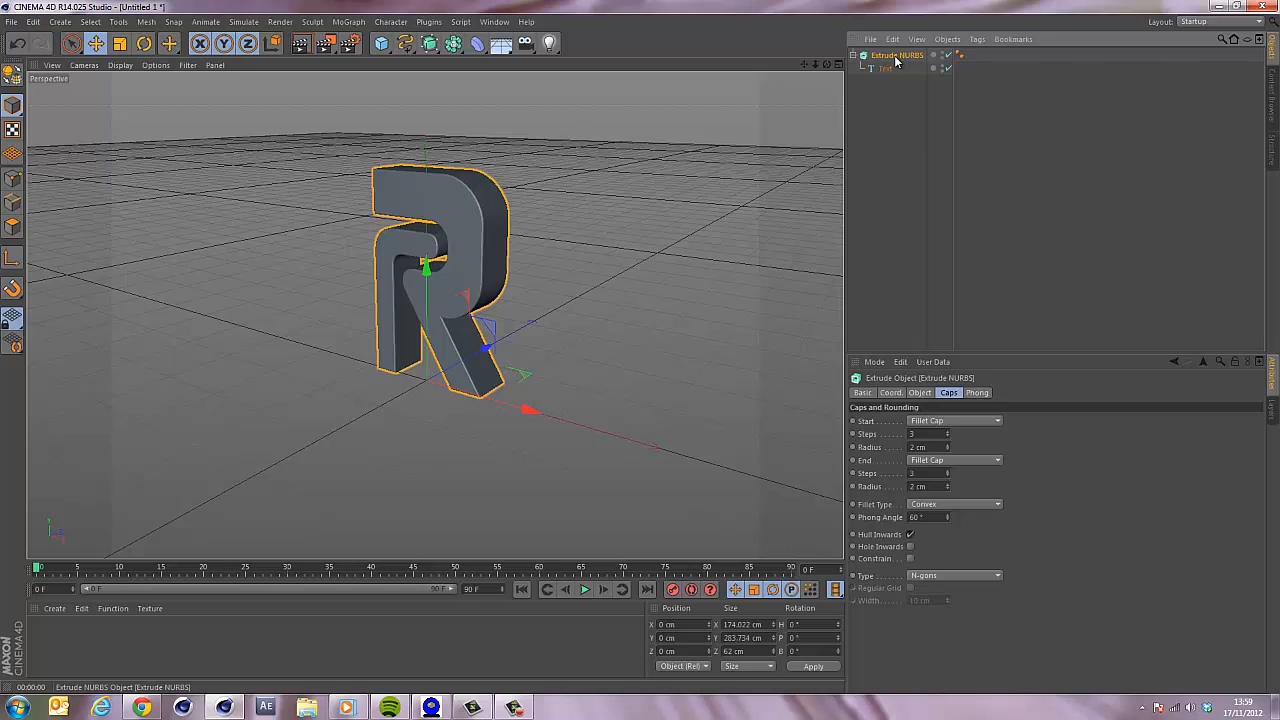
pyautogui.moveTo(895, 58); pyautogui.dragTo(900, 118)
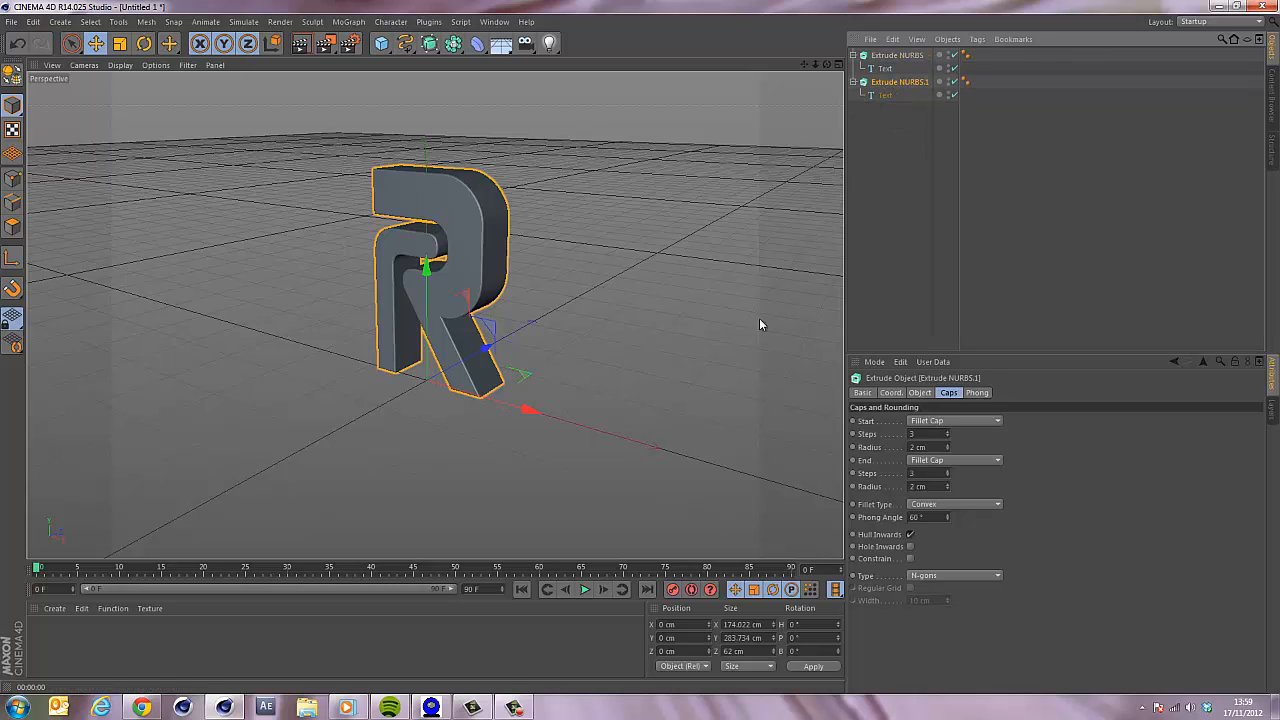
pyautogui.moveTo(522, 412); pyautogui.dragTo(658, 449)
pyautogui.click(886, 96)
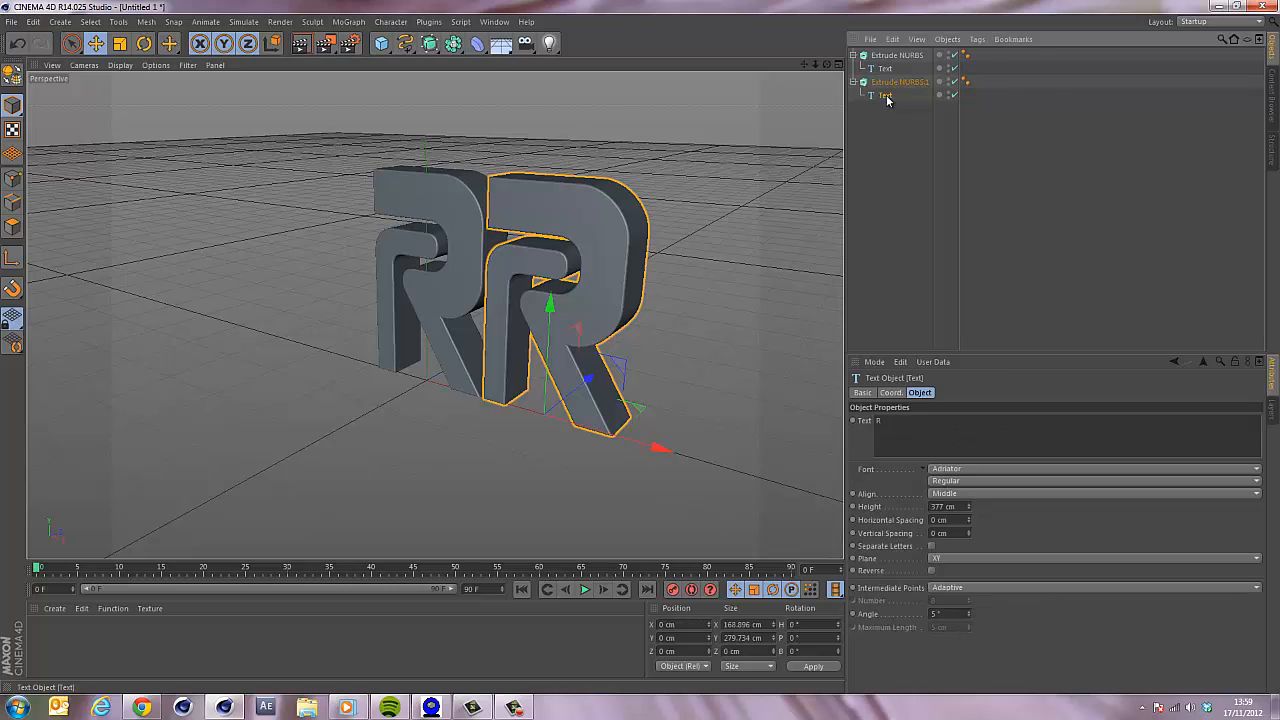
# Shift the copied R's text object further to the right along X.
pyautogui.moveTo(654, 446); pyautogui.dragTo(731, 456)
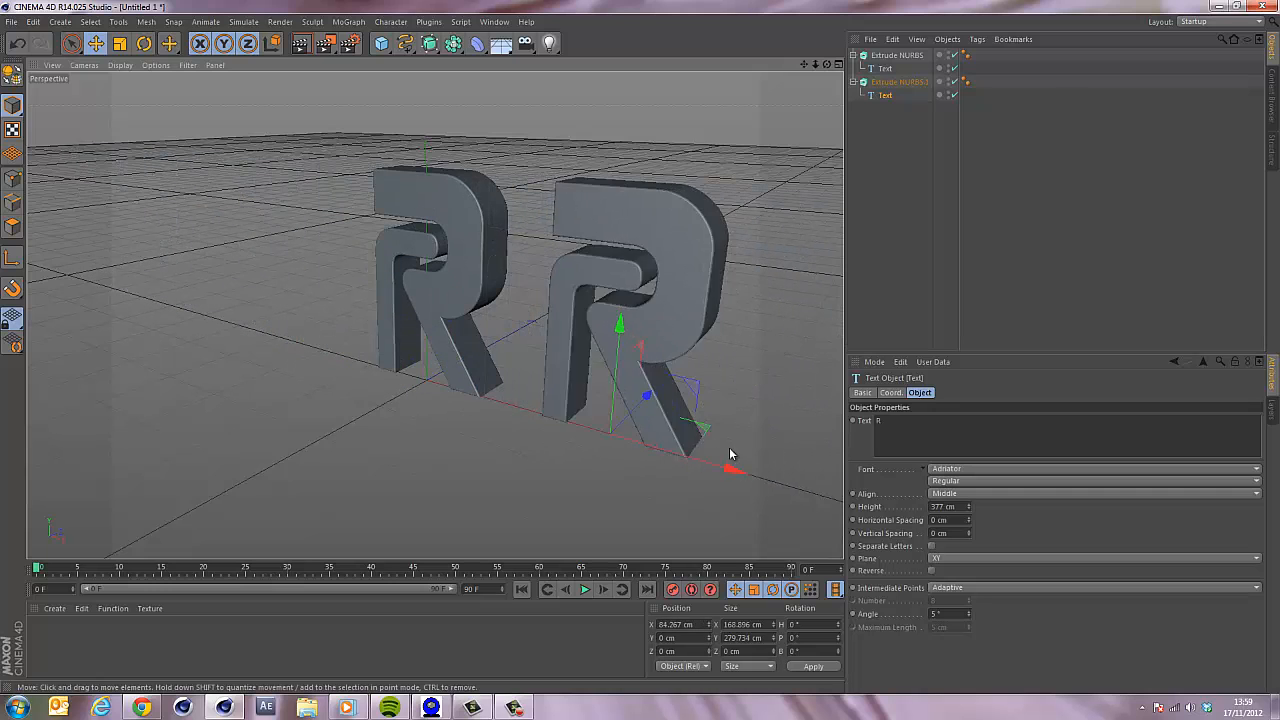
pyautogui.click(33, 21)
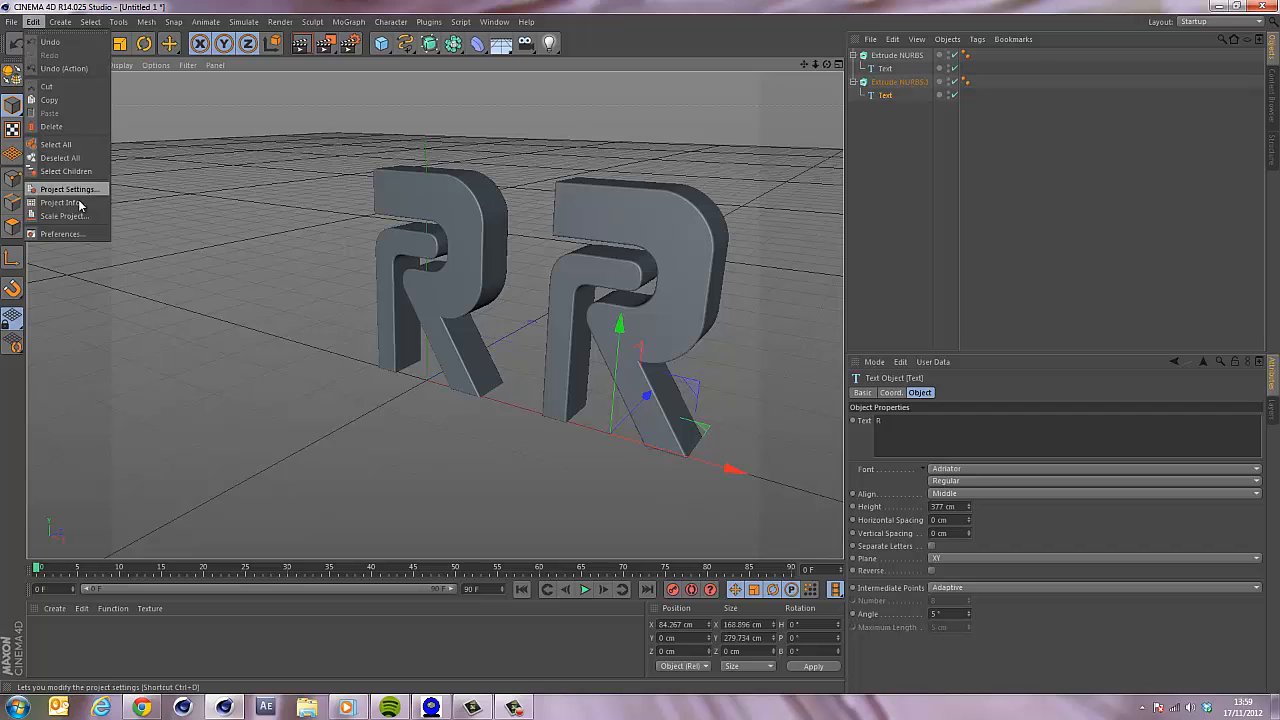
pyautogui.click(60, 237)
pyautogui.click(35, 136)
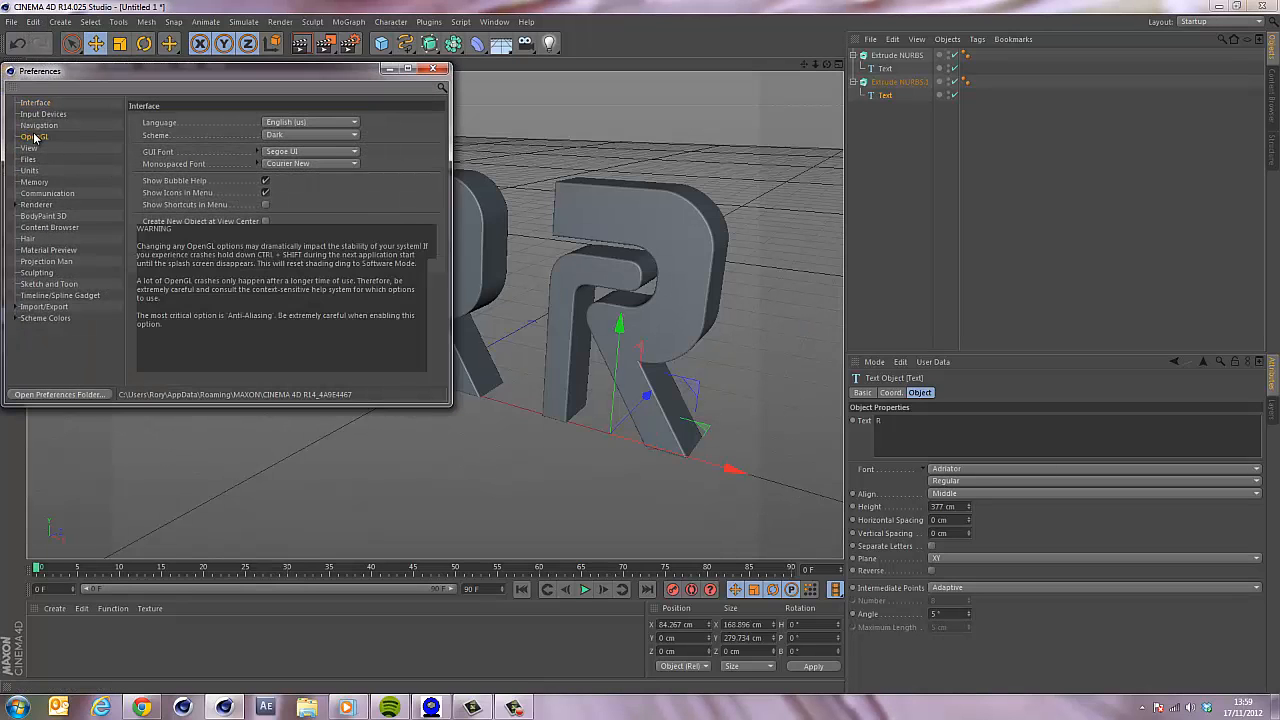
pyautogui.click(229, 121)
pyautogui.click(432, 71)
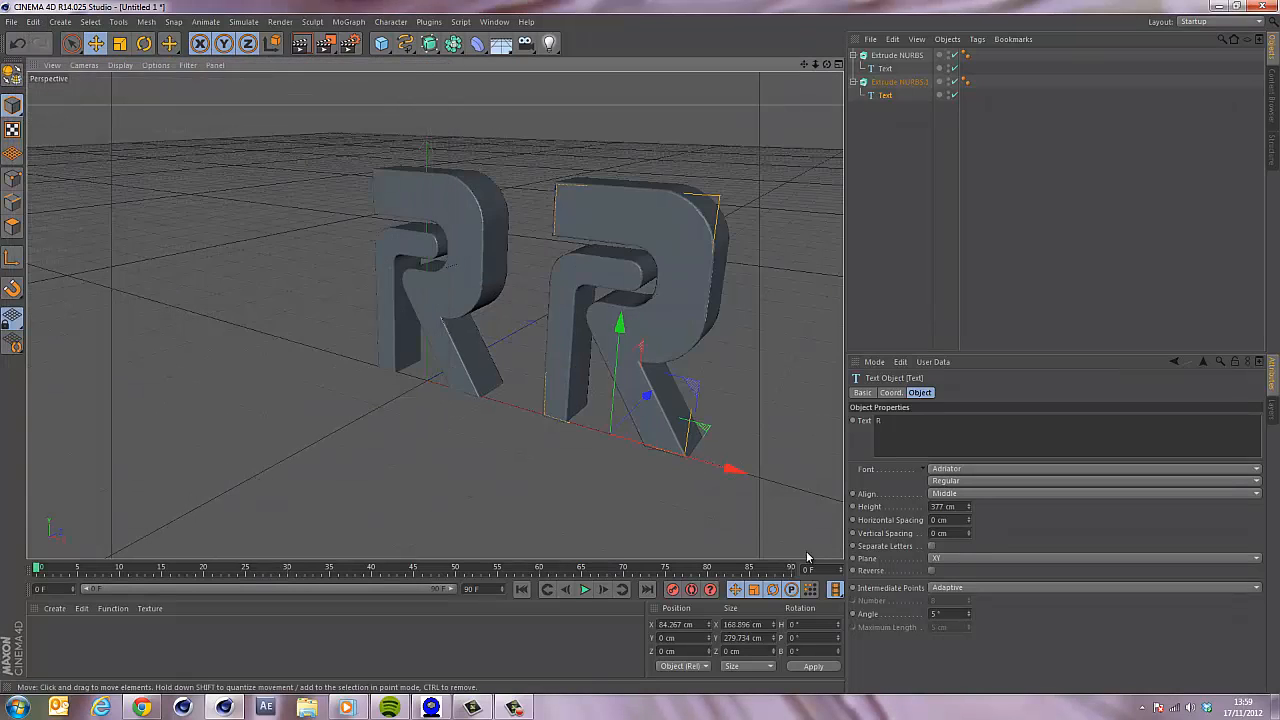
pyautogui.moveTo(737, 468); pyautogui.dragTo(322, 422)
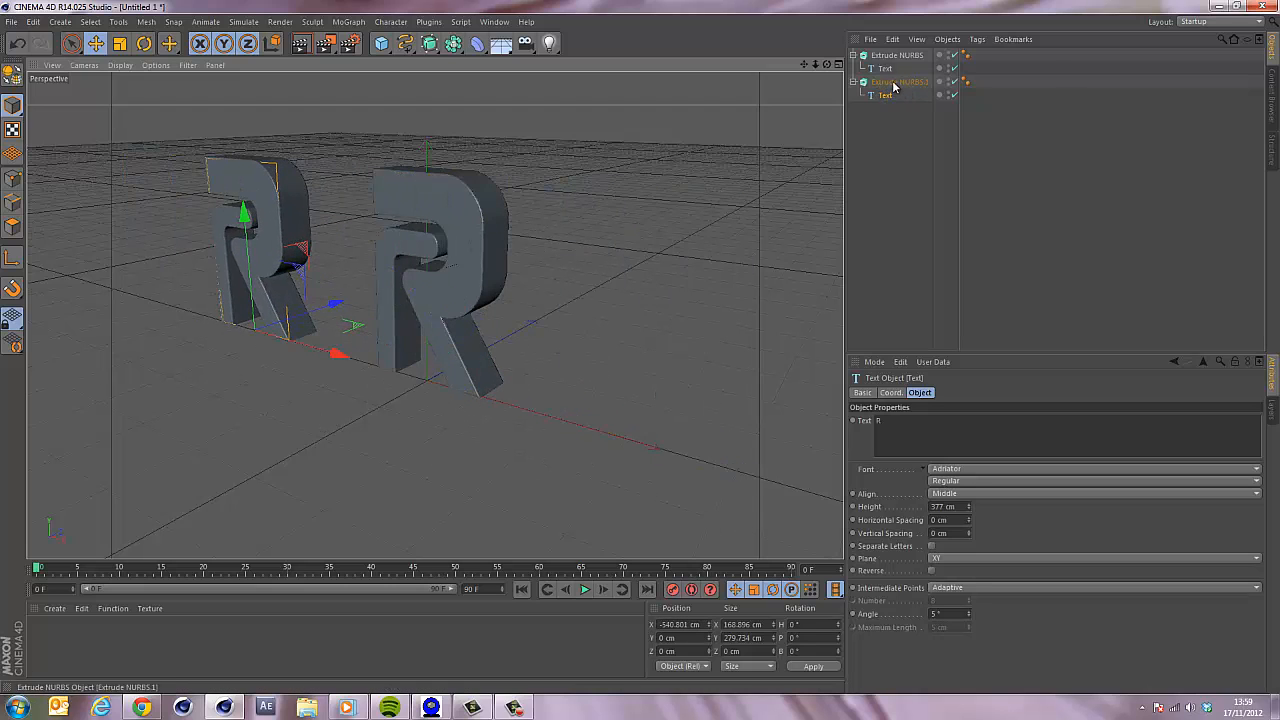
pyautogui.click(895, 88)
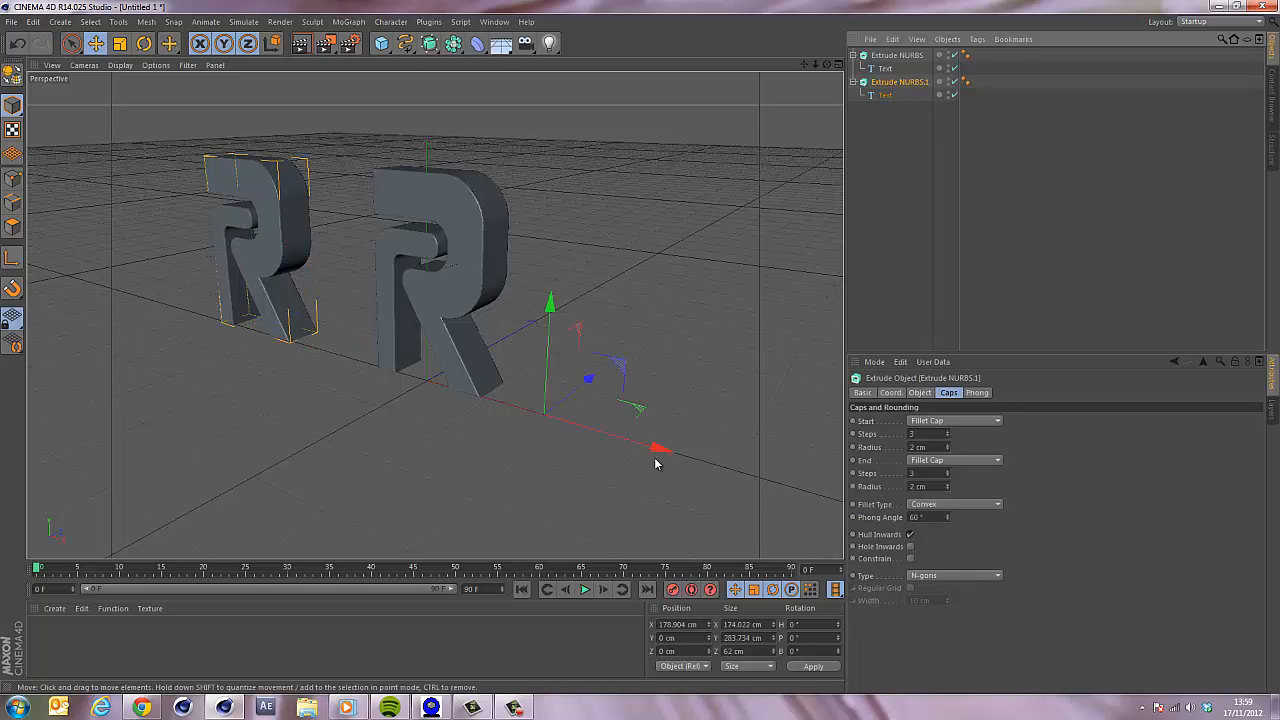
pyautogui.moveTo(657, 455); pyautogui.dragTo(760, 484)
pyautogui.press('Down')
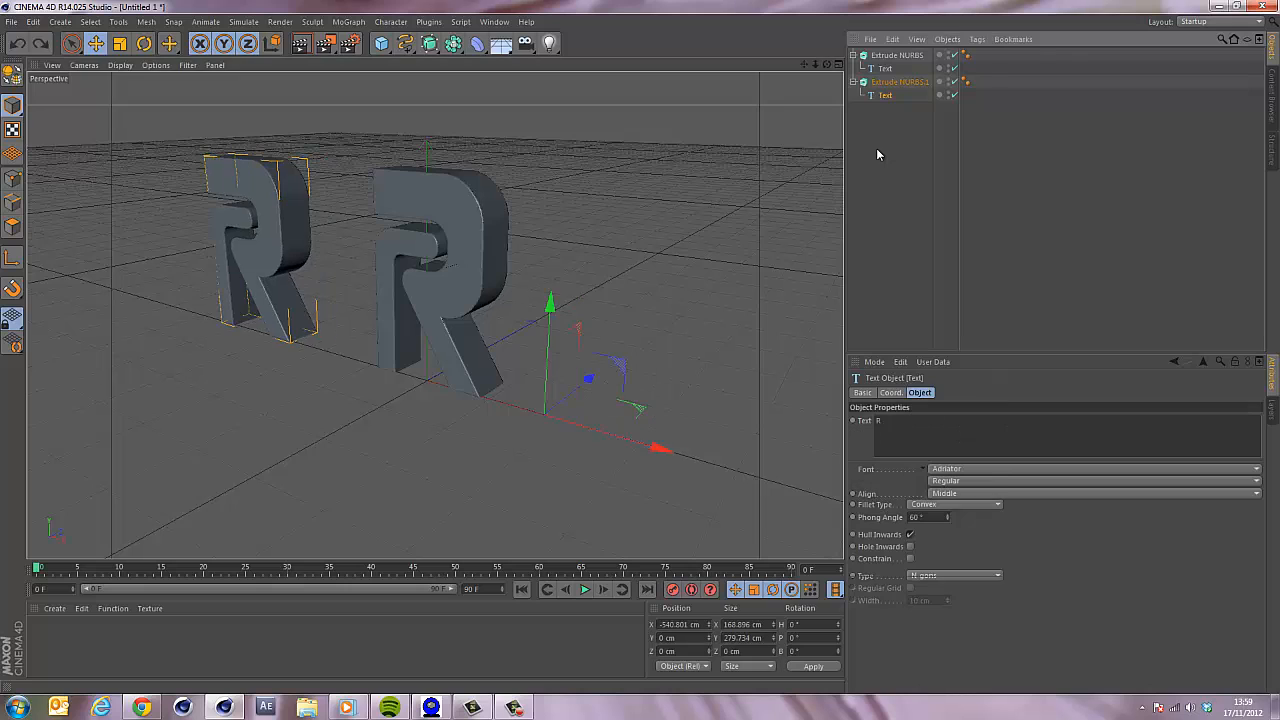
pyautogui.hotkey('ctrl', 'z')
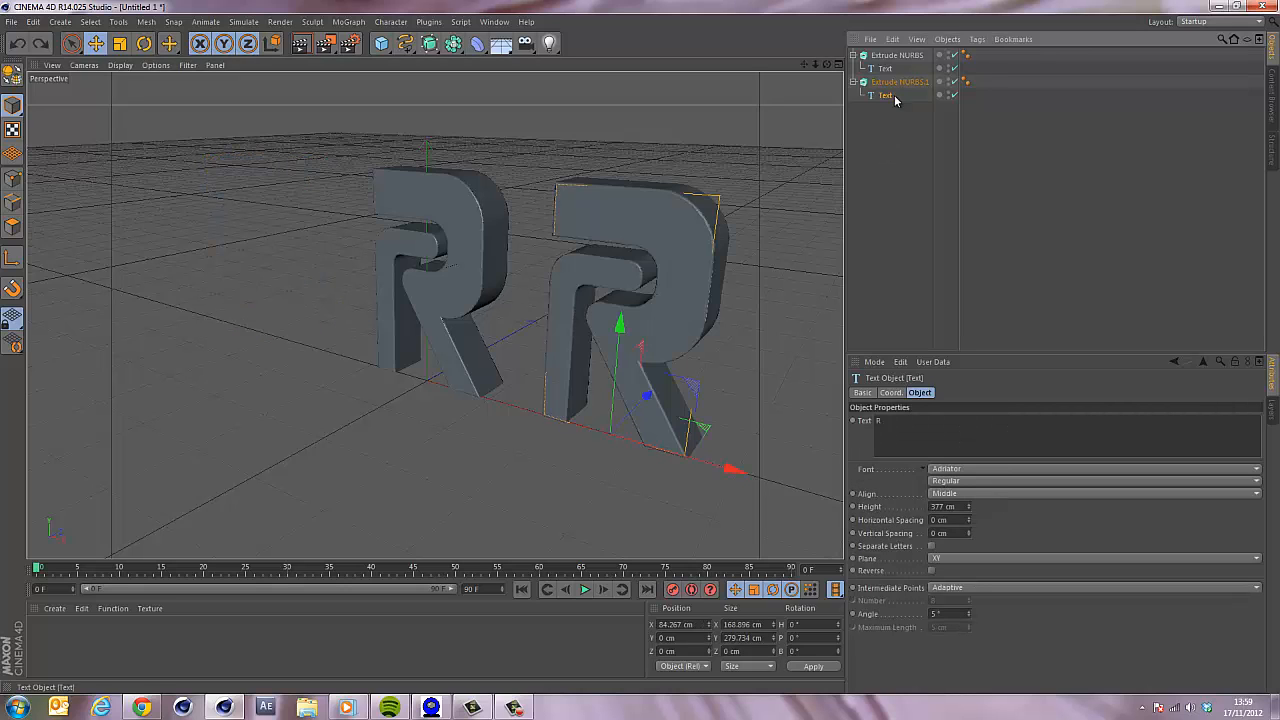
pyautogui.click(888, 85)
pyautogui.moveTo(657, 449)
pyautogui.mouseDown()
pyautogui.moveTo(705, 462)
pyautogui.moveTo(668, 451)
pyautogui.mouseUp()
pyautogui.click(667, 451)
pyautogui.moveTo(738, 470); pyautogui.dragTo(712, 480)
pyautogui.hotkey('ctrl', 'z')
# Change the copied letter's text from R to M.
pyautogui.click(893, 82)
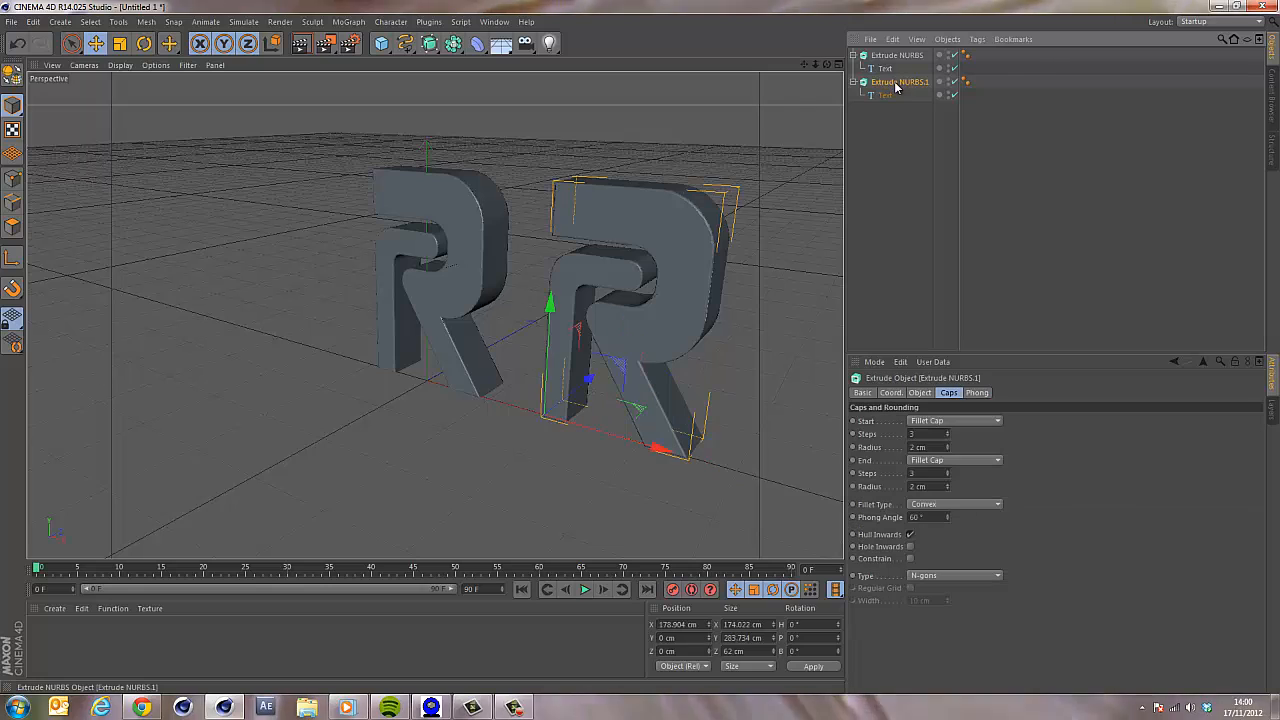
pyautogui.click(878, 96)
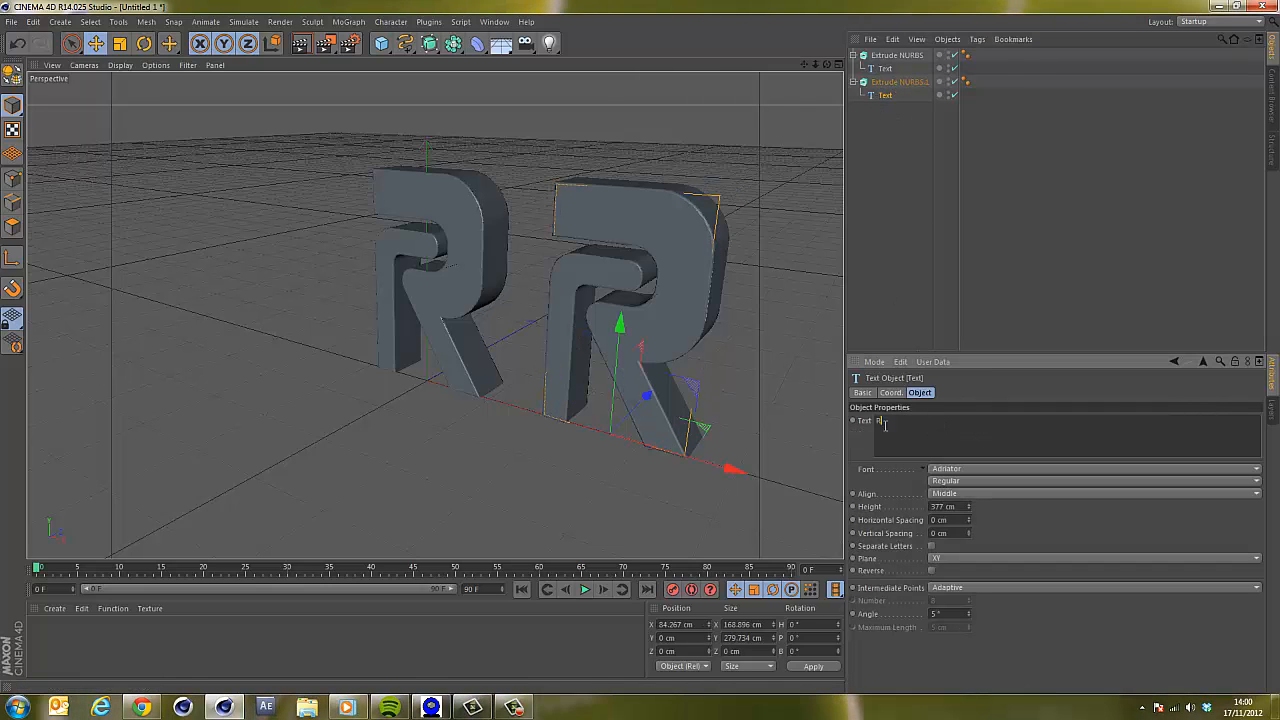
pyautogui.press('Return')
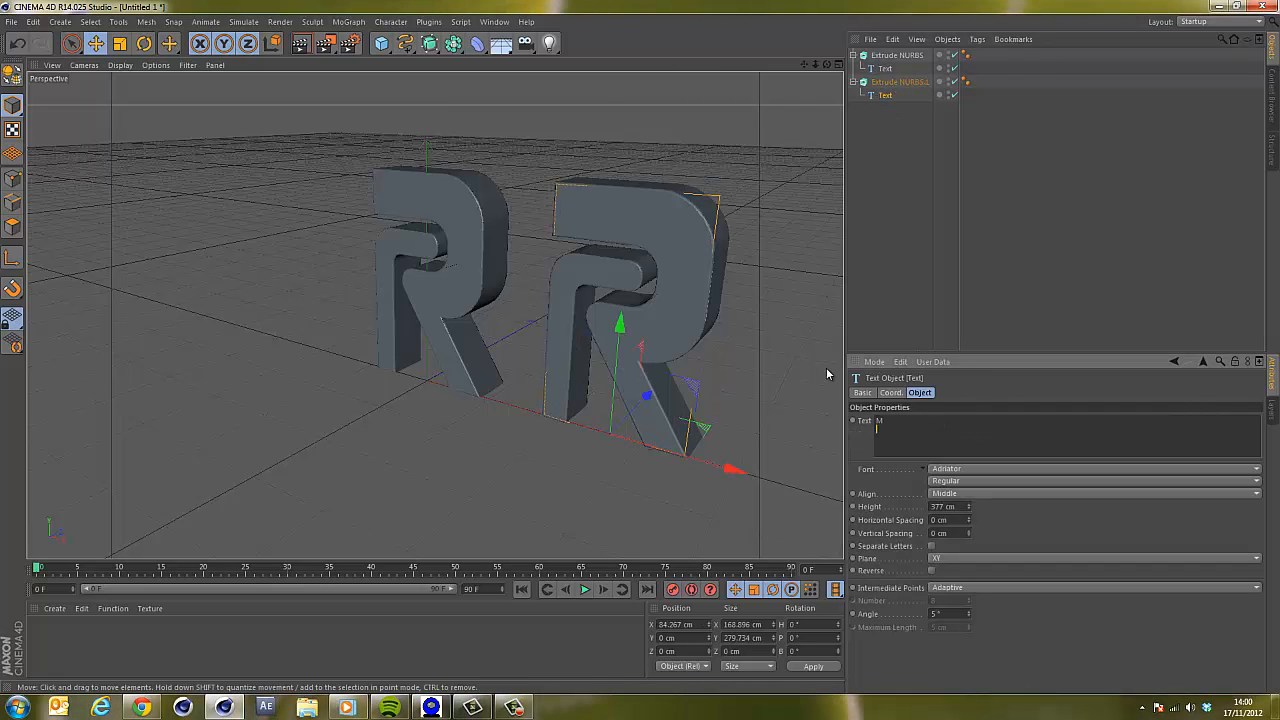
pyautogui.press('BackSpace')
pyautogui.keyDown('alt'); pyautogui.moveTo(730, 335); pyautogui.dragTo(565, 350, button='middle'); pyautogui.keyUp('alt')
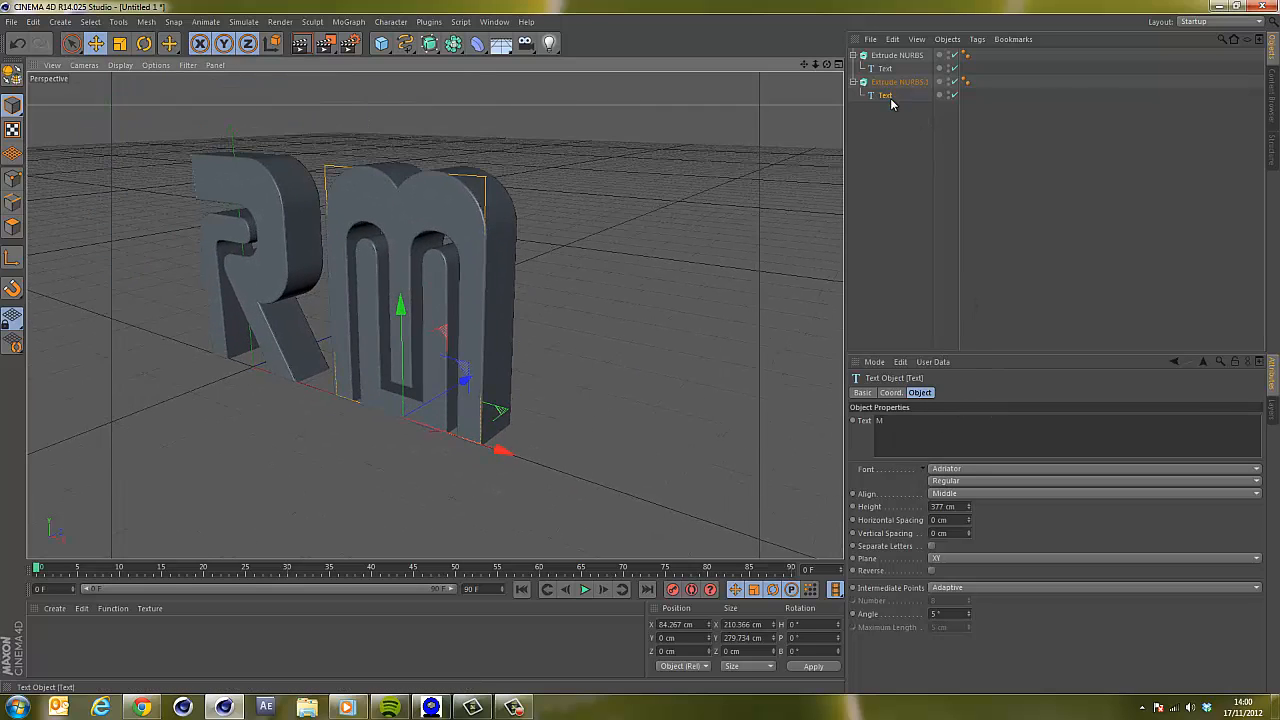
# Duplicate the M extrusion and change the new copy's text to F.
pyautogui.keyDown('ctrl'); pyautogui.moveTo(889, 84); pyautogui.dragTo(896, 150); pyautogui.keyUp('ctrl')
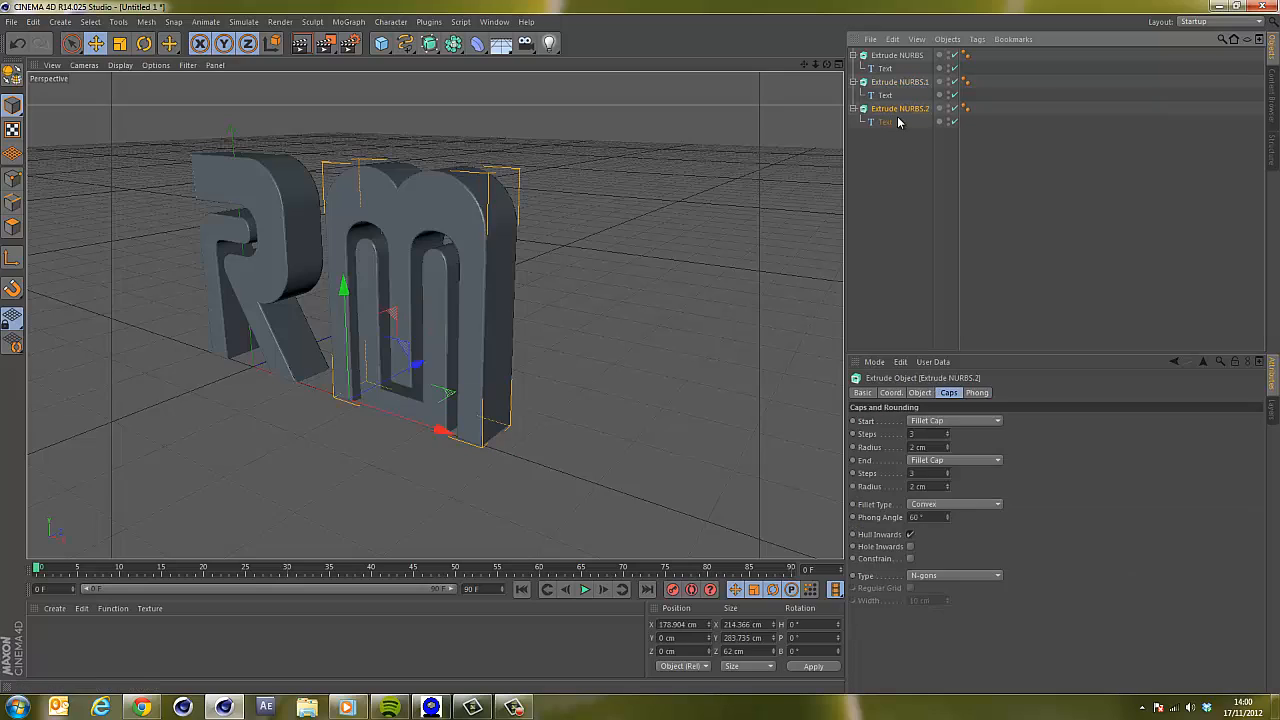
pyautogui.click(885, 121)
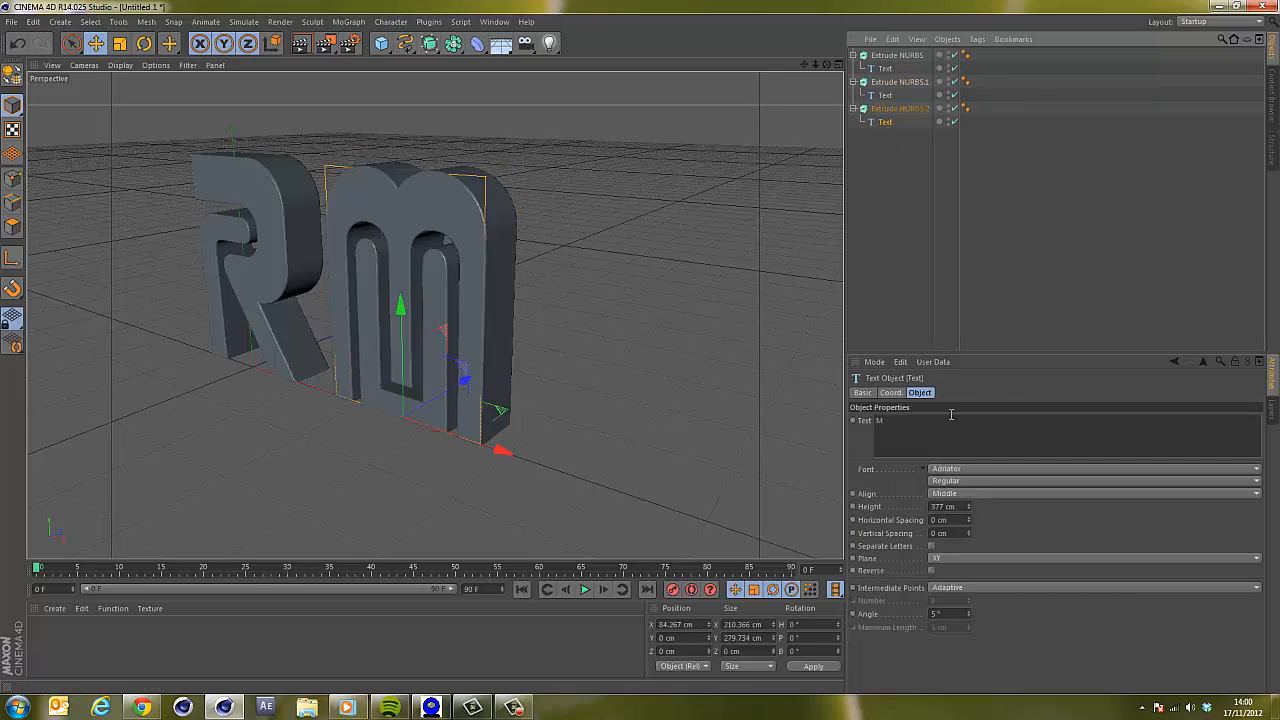
pyautogui.moveTo(927, 442); pyautogui.dragTo(833, 432)
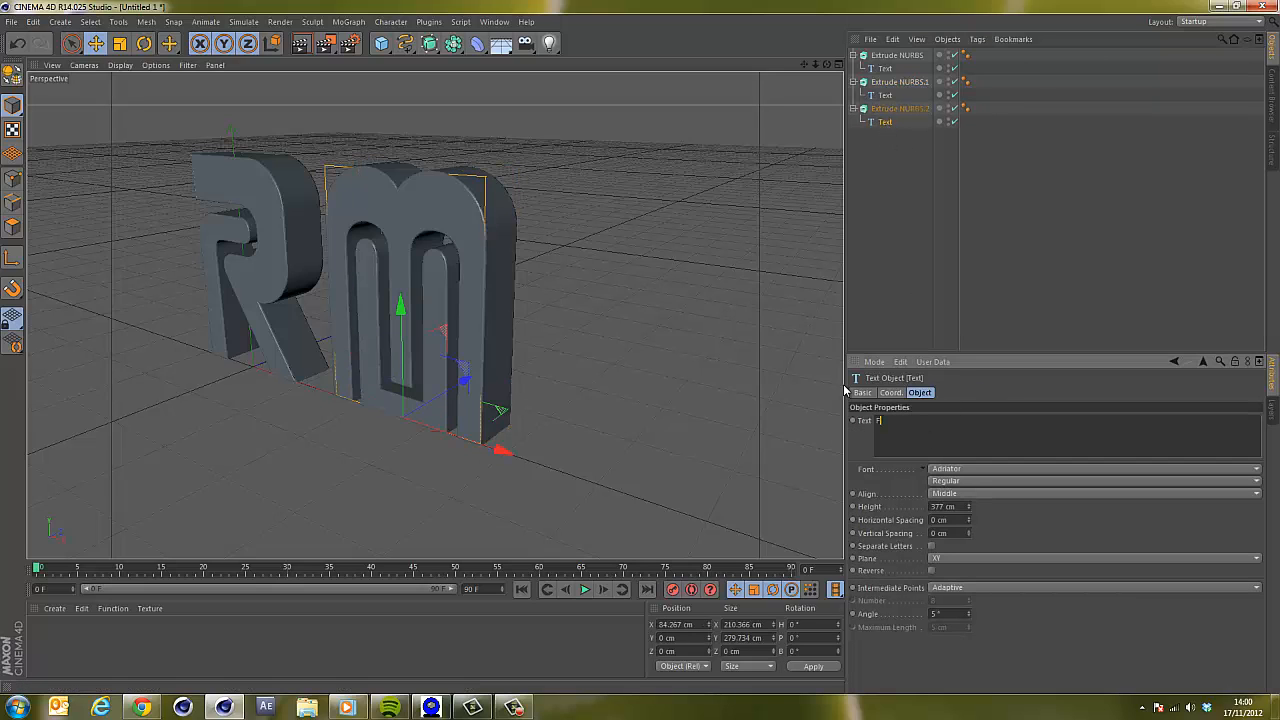
pyautogui.click(862, 197)
# Move the F extrusion to the right of the M along X.
pyautogui.click(895, 110)
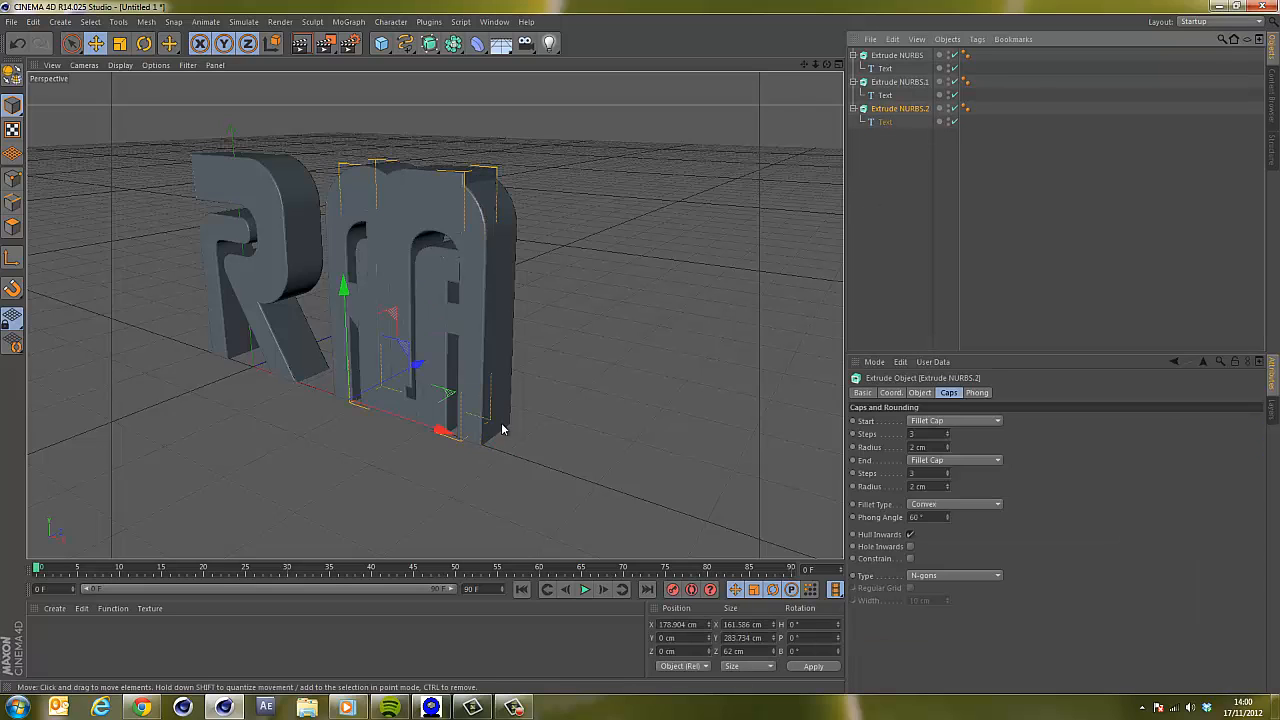
pyautogui.moveTo(443, 429); pyautogui.dragTo(643, 497)
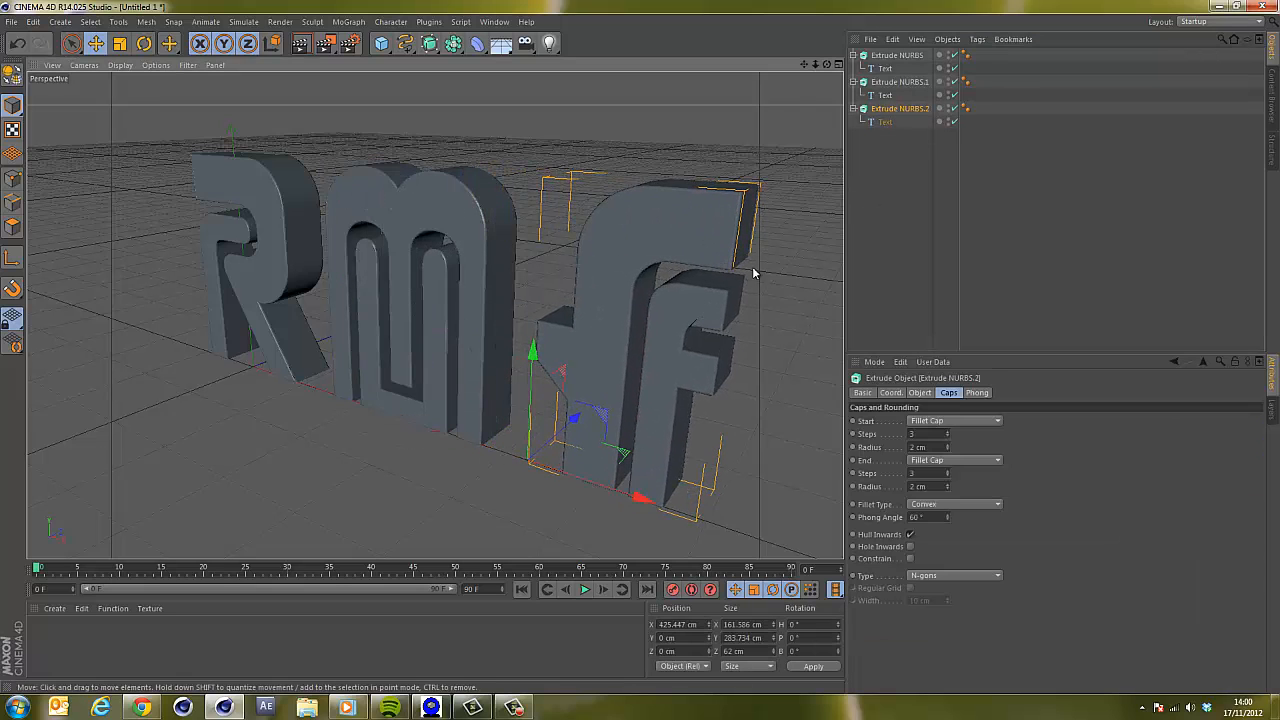
# In the front view, select all three letters and move them together left to centre the word.
pyautogui.click(838, 65)
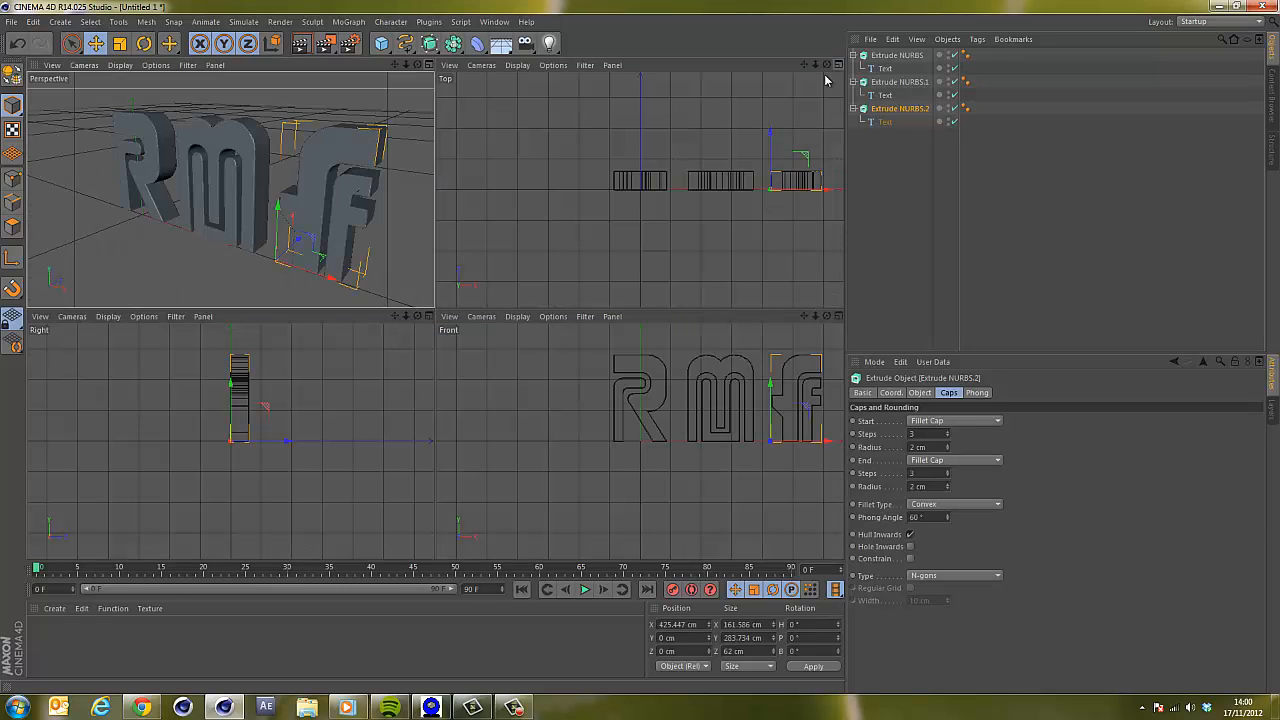
pyautogui.click(838, 316)
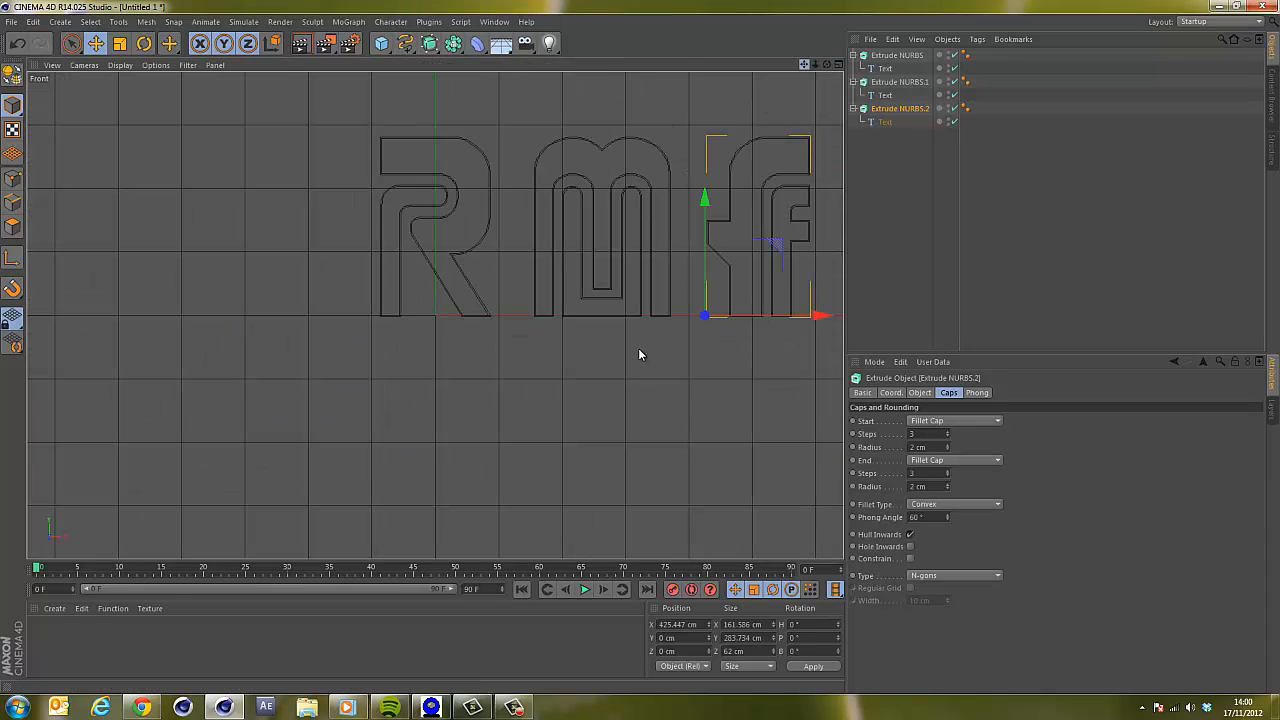
pyautogui.keyDown('alt'); pyautogui.moveTo(640, 347); pyautogui.dragTo(631, 403, button='middle'); pyautogui.keyUp('alt')
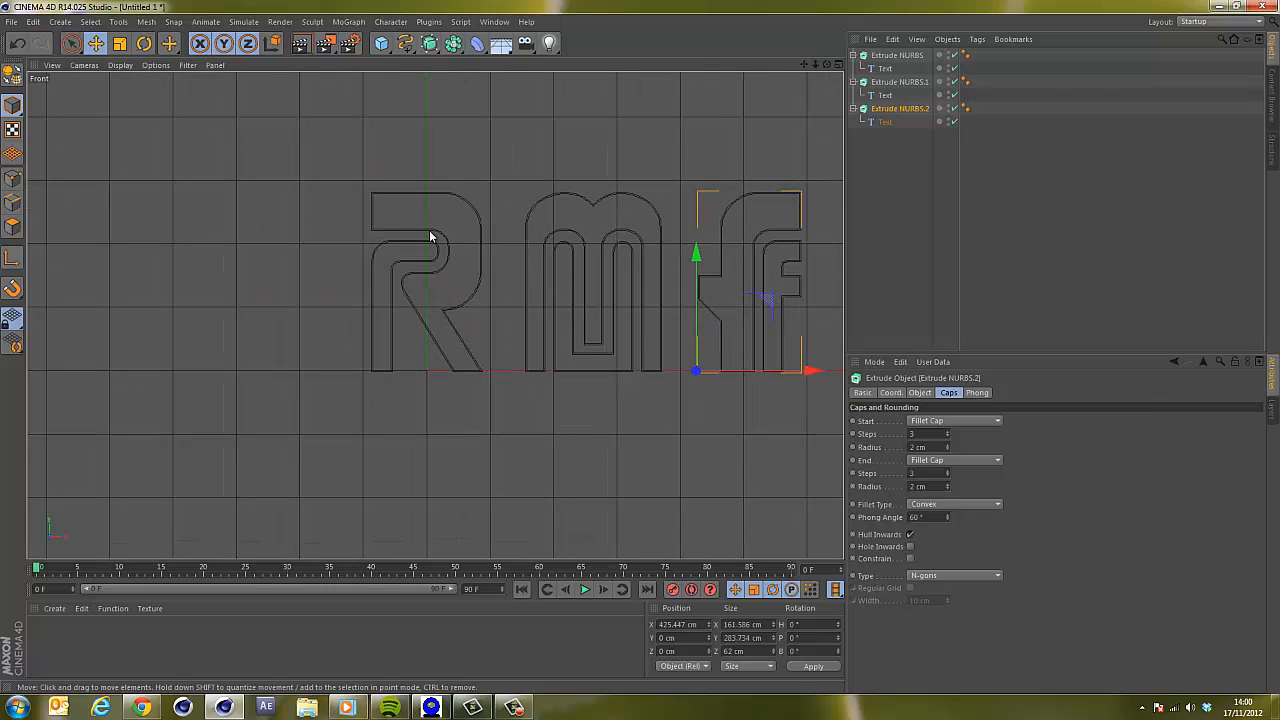
pyautogui.moveTo(428, 237); pyautogui.dragTo(419, 312)
pyautogui.hotkey('ctrl', 'z')
pyautogui.keyDown('shift'); pyautogui.click(905, 56); pyautogui.keyUp('shift')
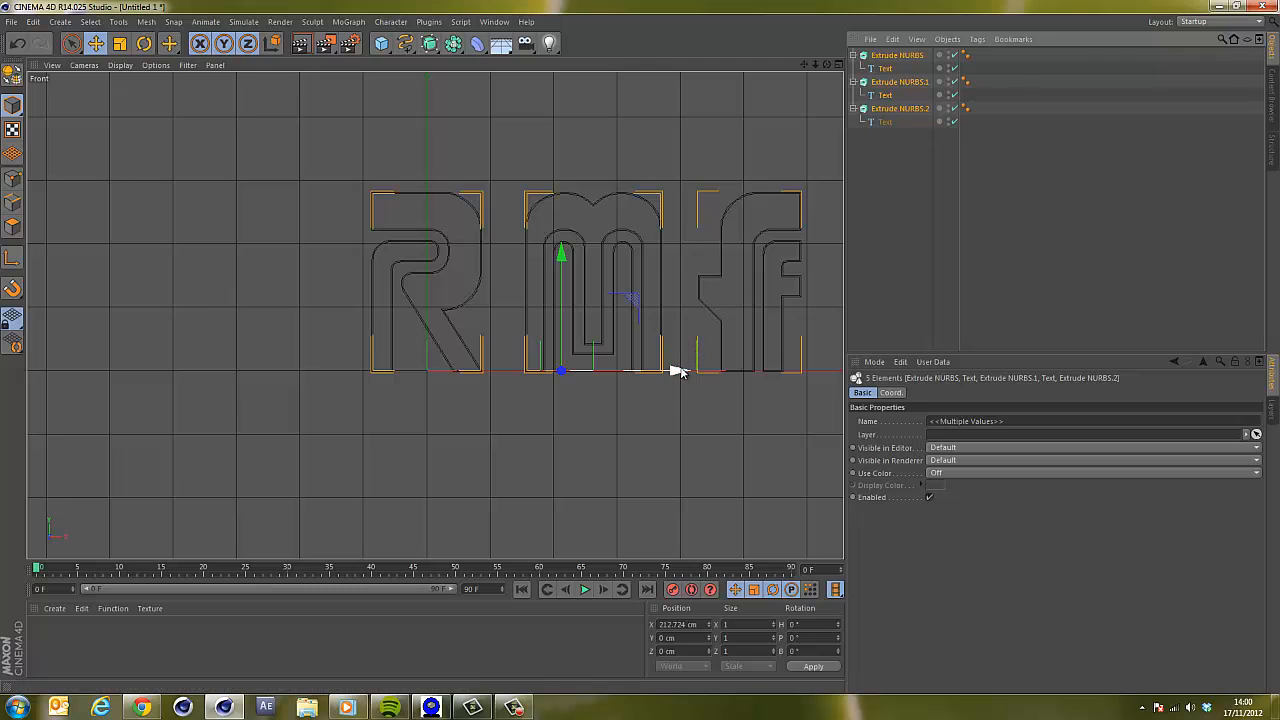
pyautogui.moveTo(679, 372); pyautogui.dragTo(517, 384)
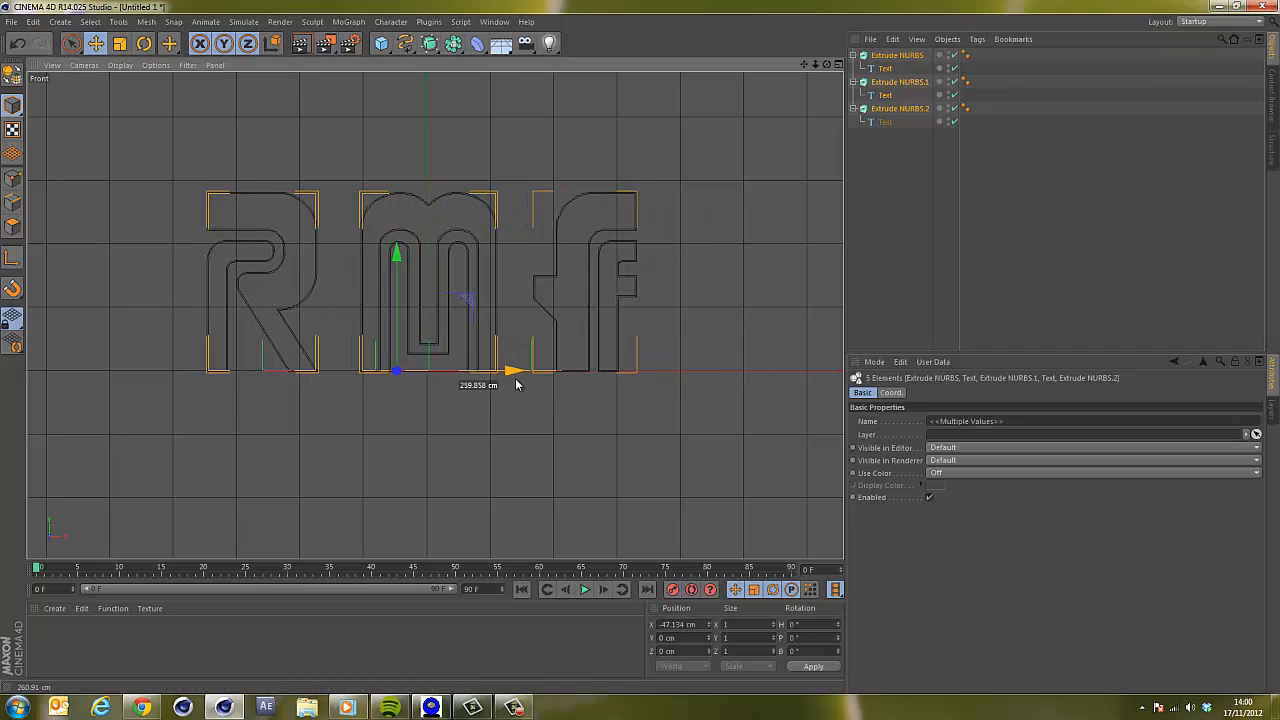
# Adjust the letter spacing by nudging the F right and the R left along X.
pyautogui.click(890, 109)
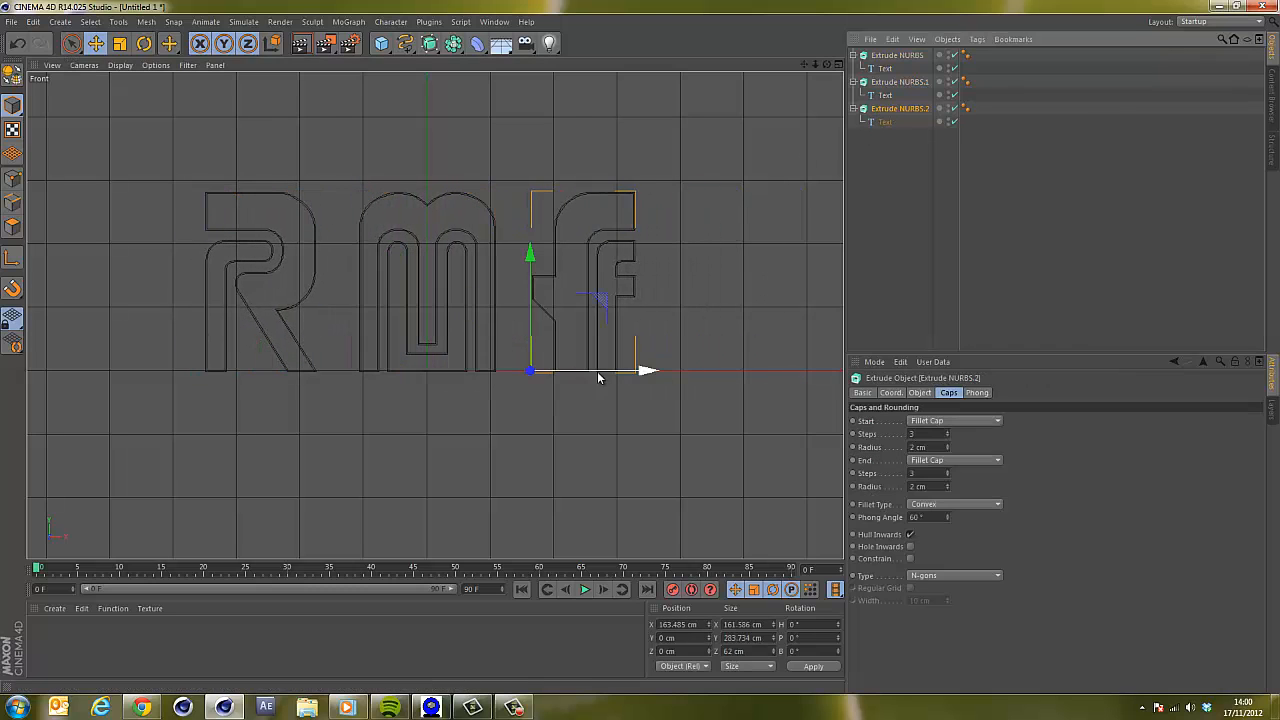
pyautogui.moveTo(646, 372); pyautogui.dragTo(673, 381)
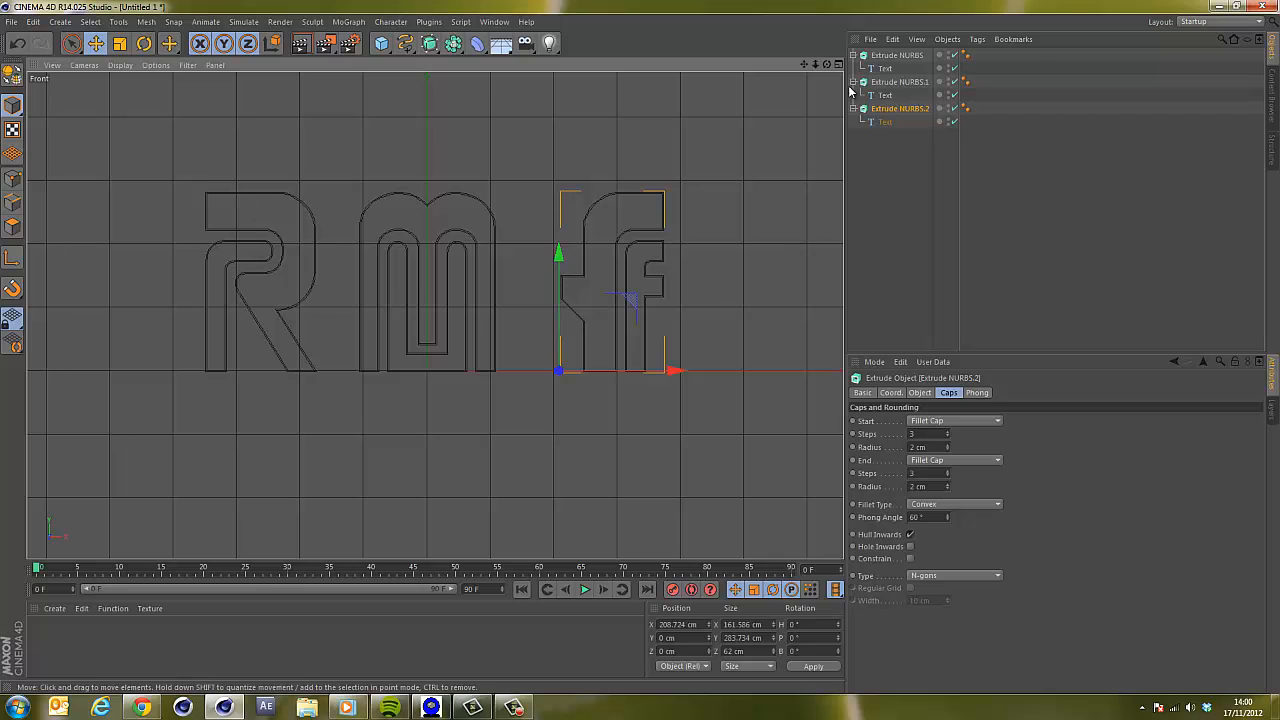
pyautogui.click(896, 56)
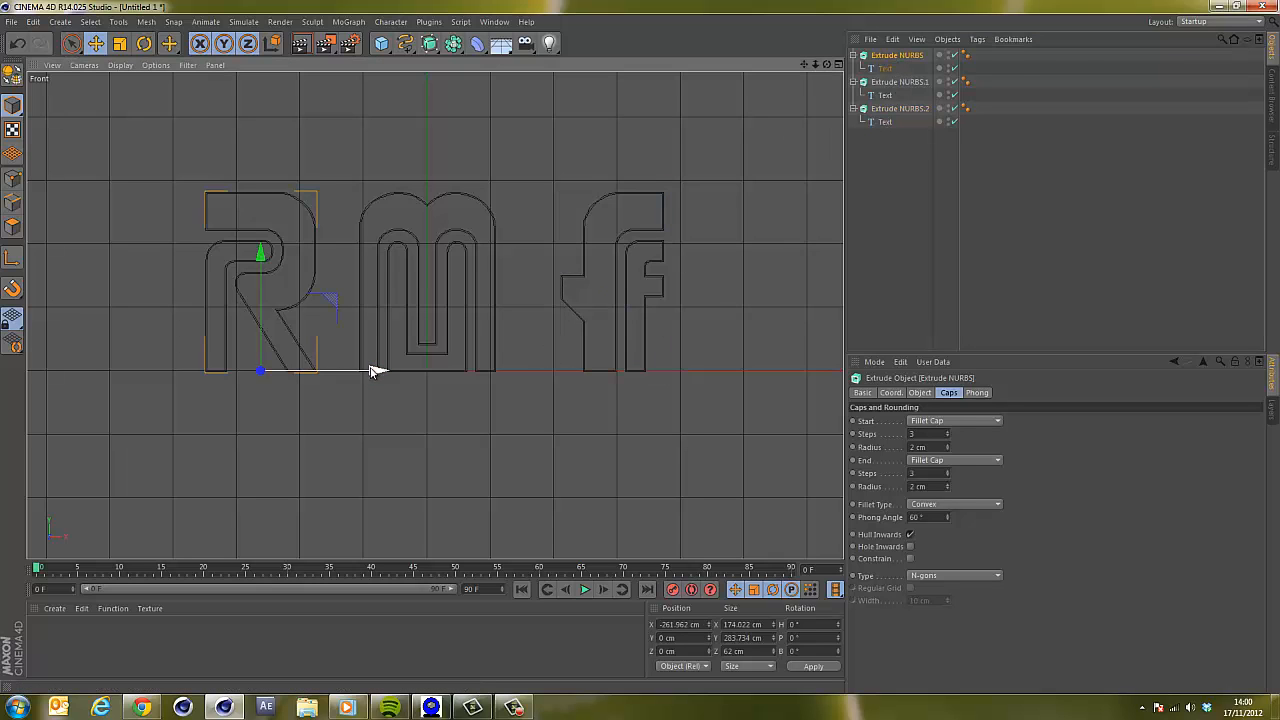
pyautogui.moveTo(371, 369); pyautogui.dragTo(348, 371)
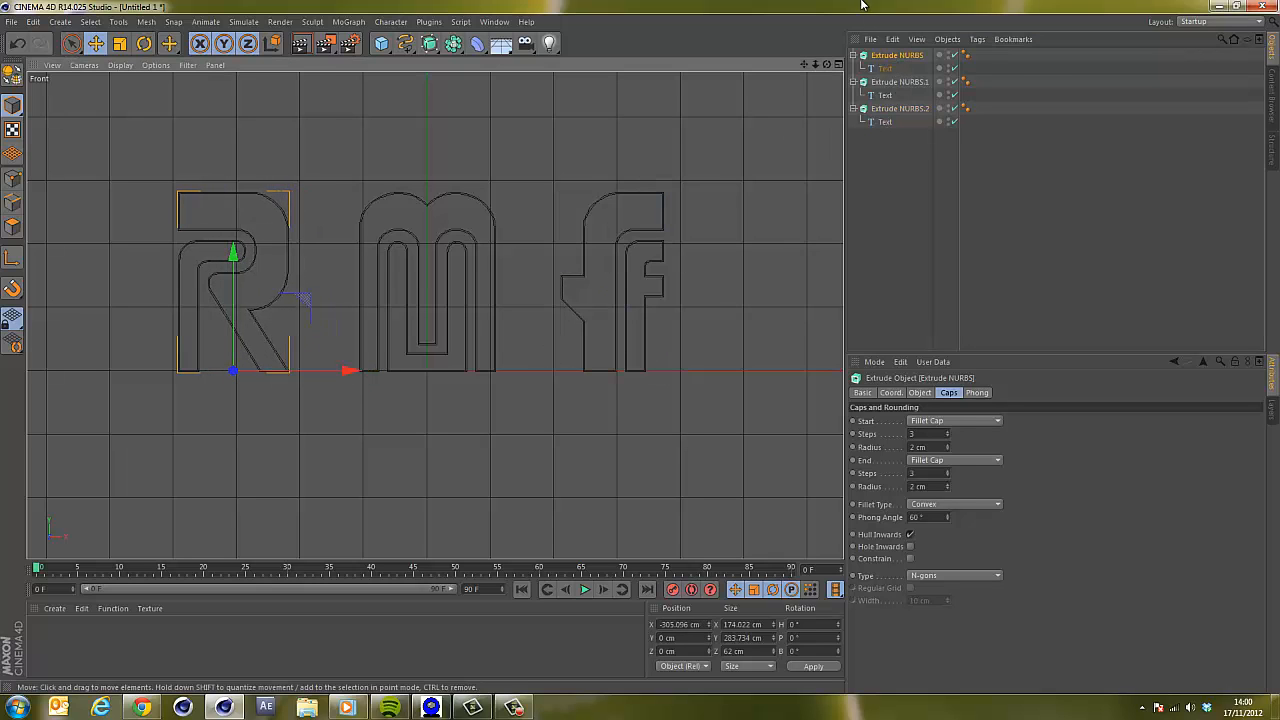
# Return to the single perspective view and collapse the three extrude objects' hierarchies.
pyautogui.click(840, 65)
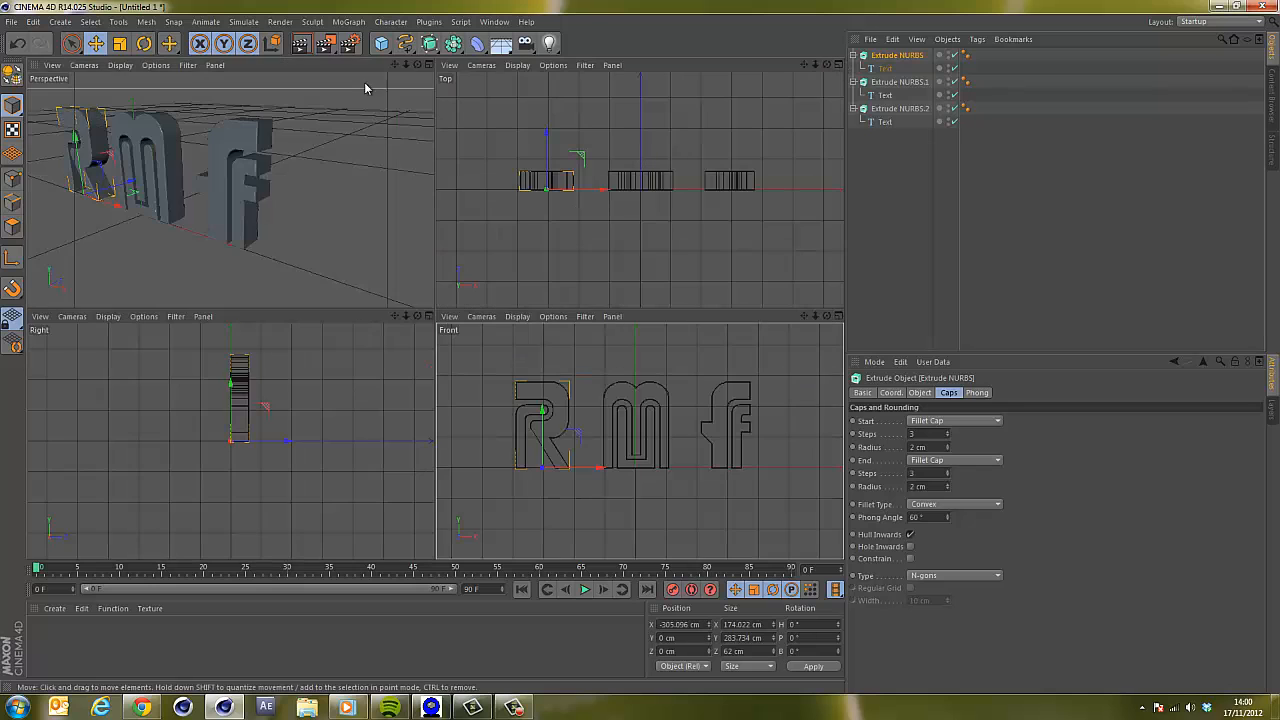
pyautogui.moveTo(418, 65)
pyautogui.mouseDown()
pyautogui.moveTo(438, 312)
pyautogui.moveTo(402, 62)
pyautogui.moveTo(428, 62)
pyautogui.mouseUp()
pyautogui.click(429, 65)
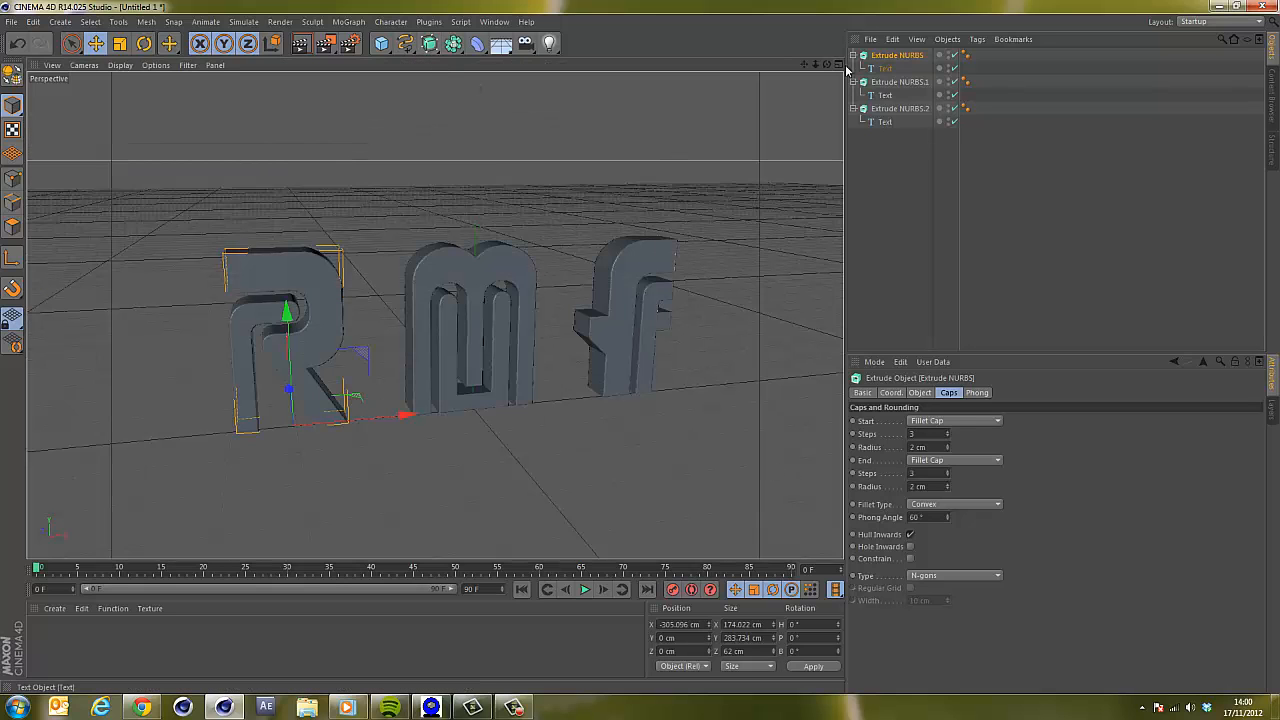
pyautogui.moveTo(822, 68); pyautogui.dragTo(698, 213)
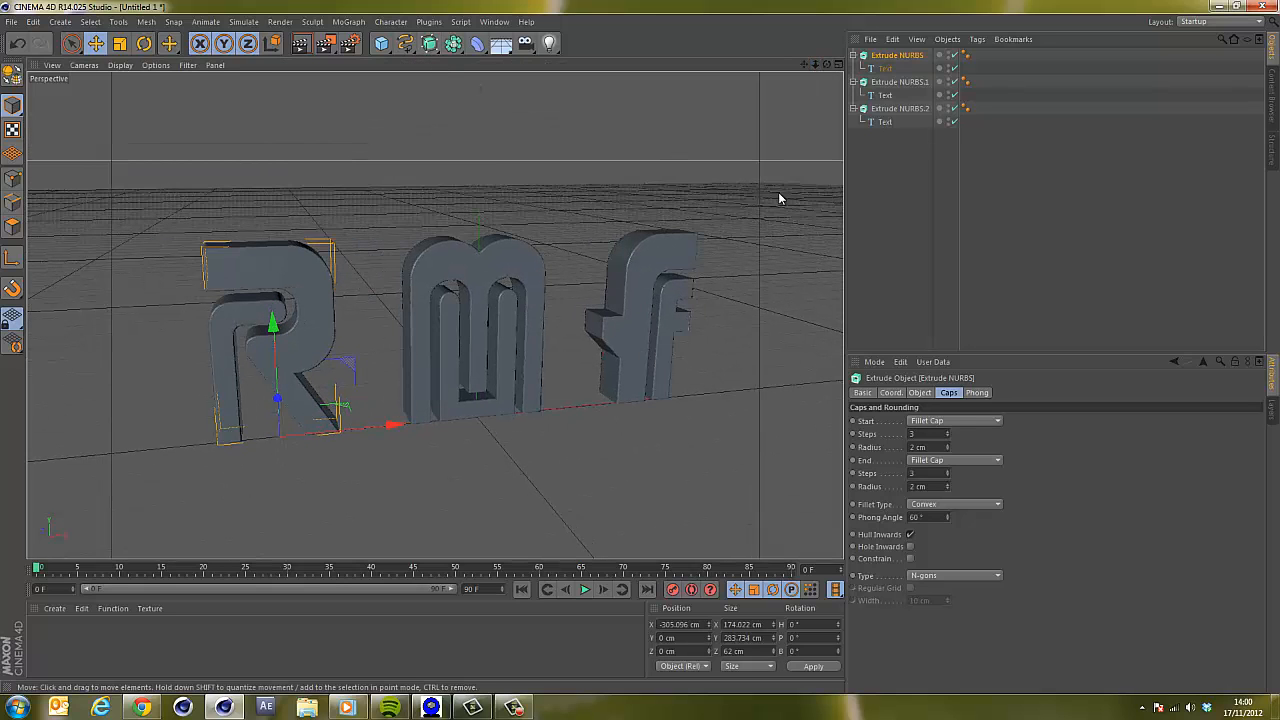
pyautogui.click(853, 55)
pyautogui.click(852, 68)
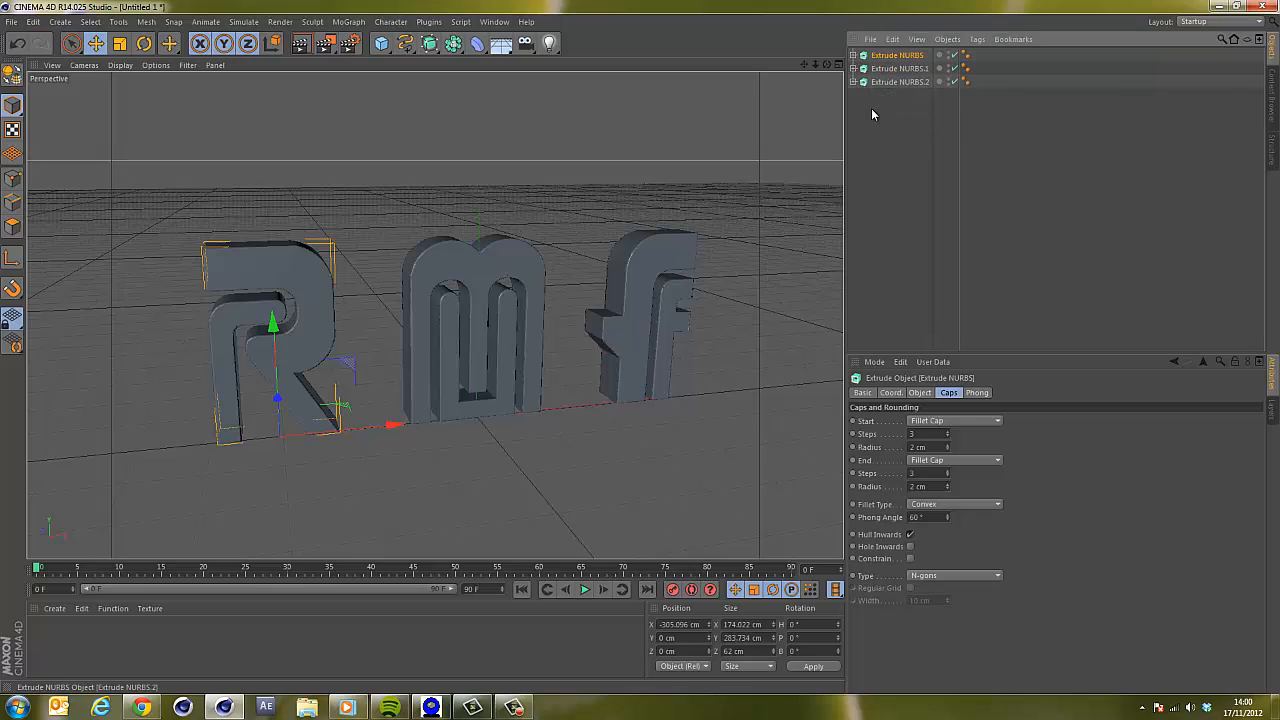
pyautogui.click(875, 114)
# Rename the three extrude objects R, M and F.
pyautogui.doubleClick(899, 55)
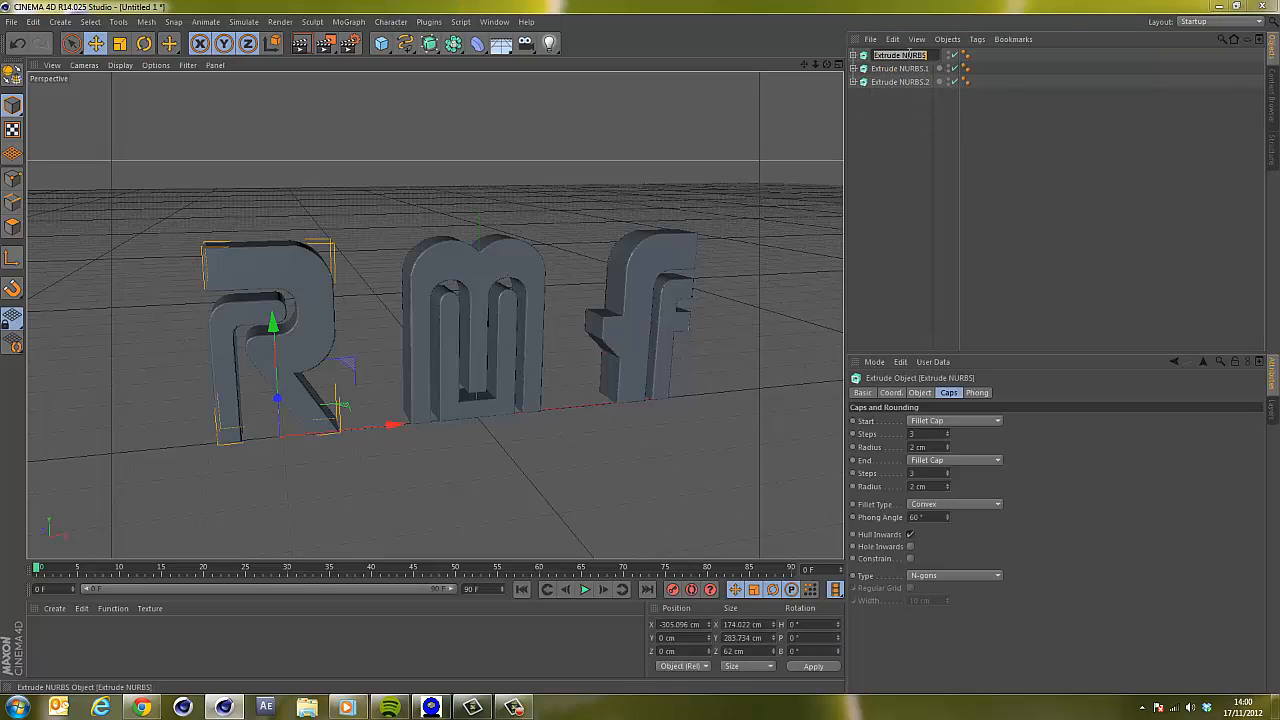
pyautogui.write('R')
pyautogui.press('Return')
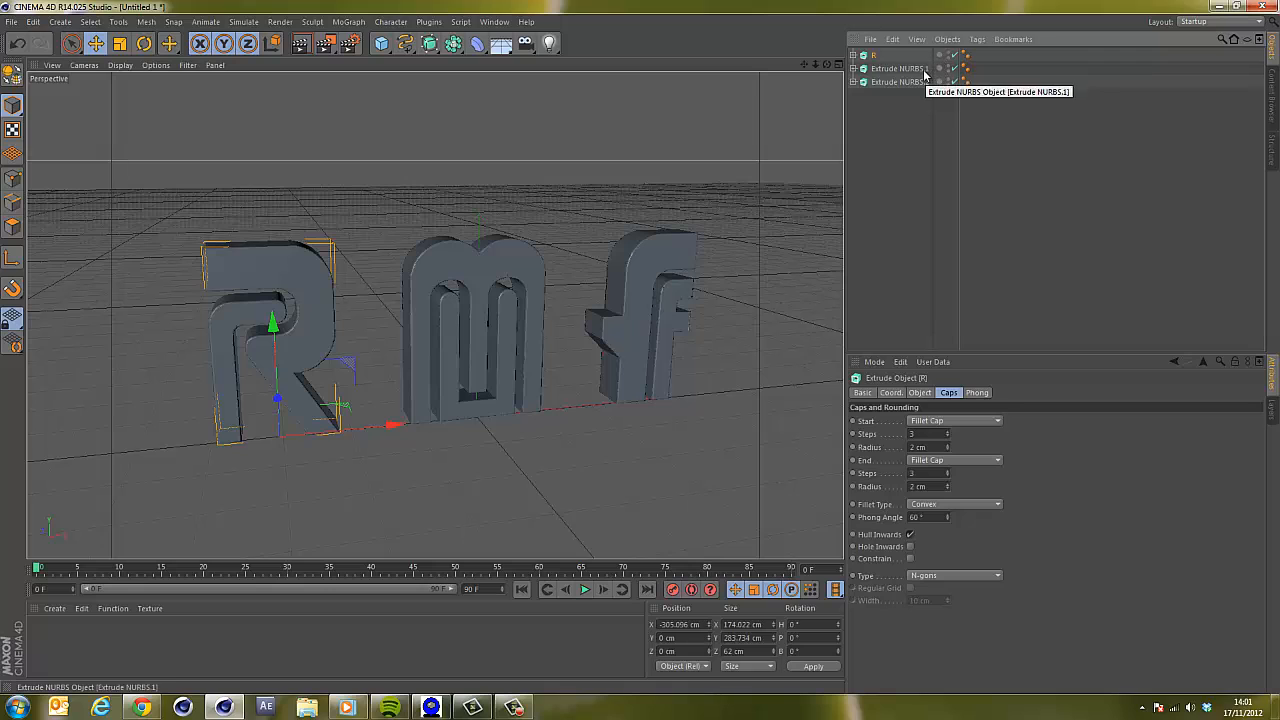
pyautogui.doubleClick(922, 68)
pyautogui.write('M')
pyautogui.press('Return')
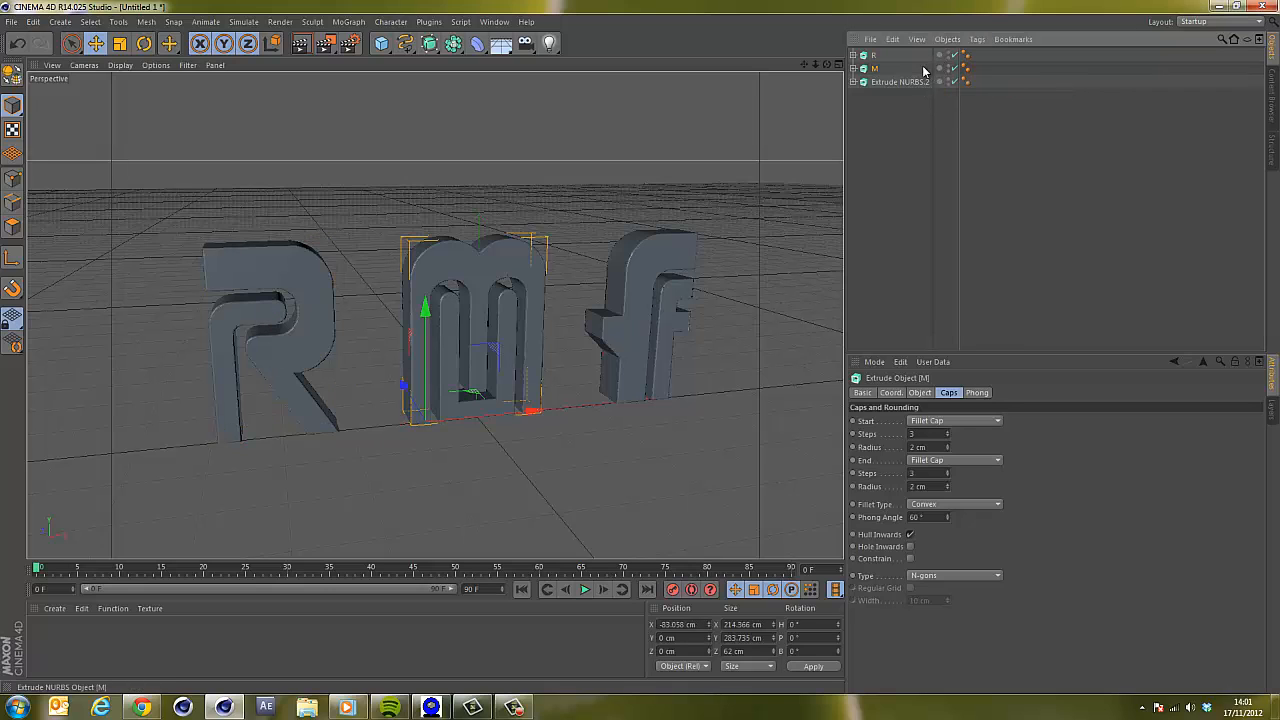
pyautogui.doubleClick(900, 81)
pyautogui.write('F')
pyautogui.press('Return')
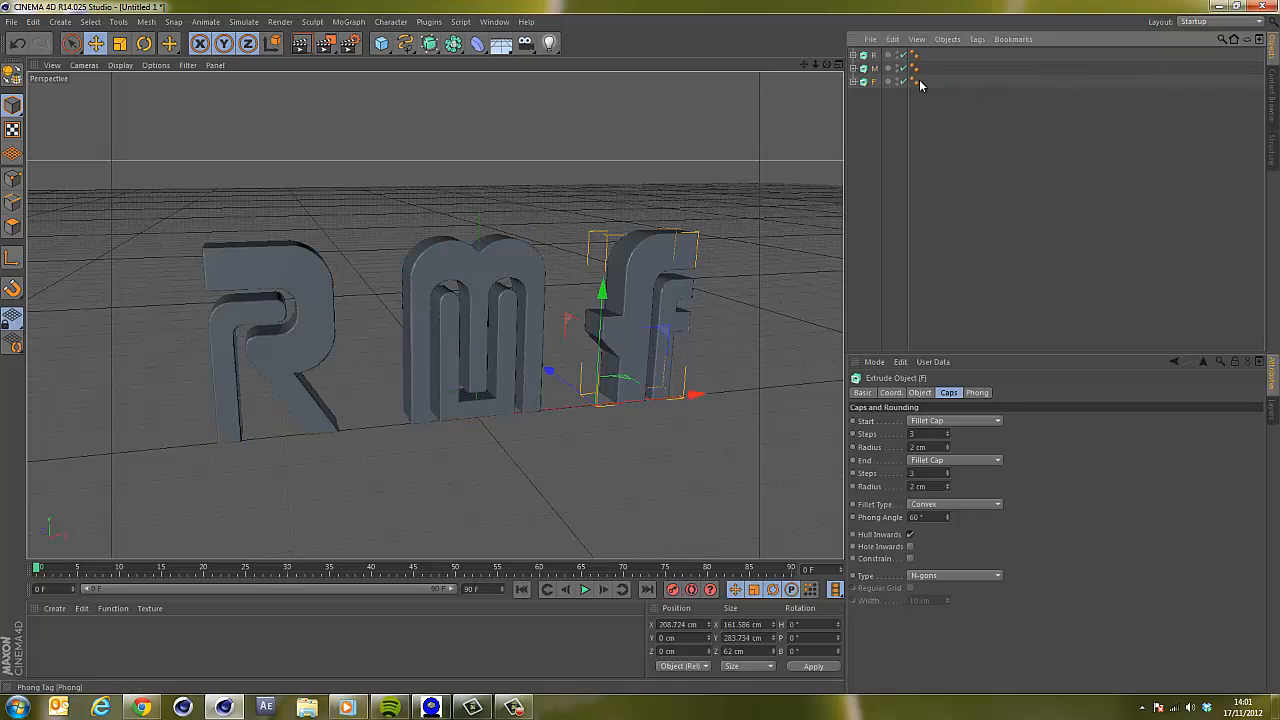
pyautogui.click(876, 111)
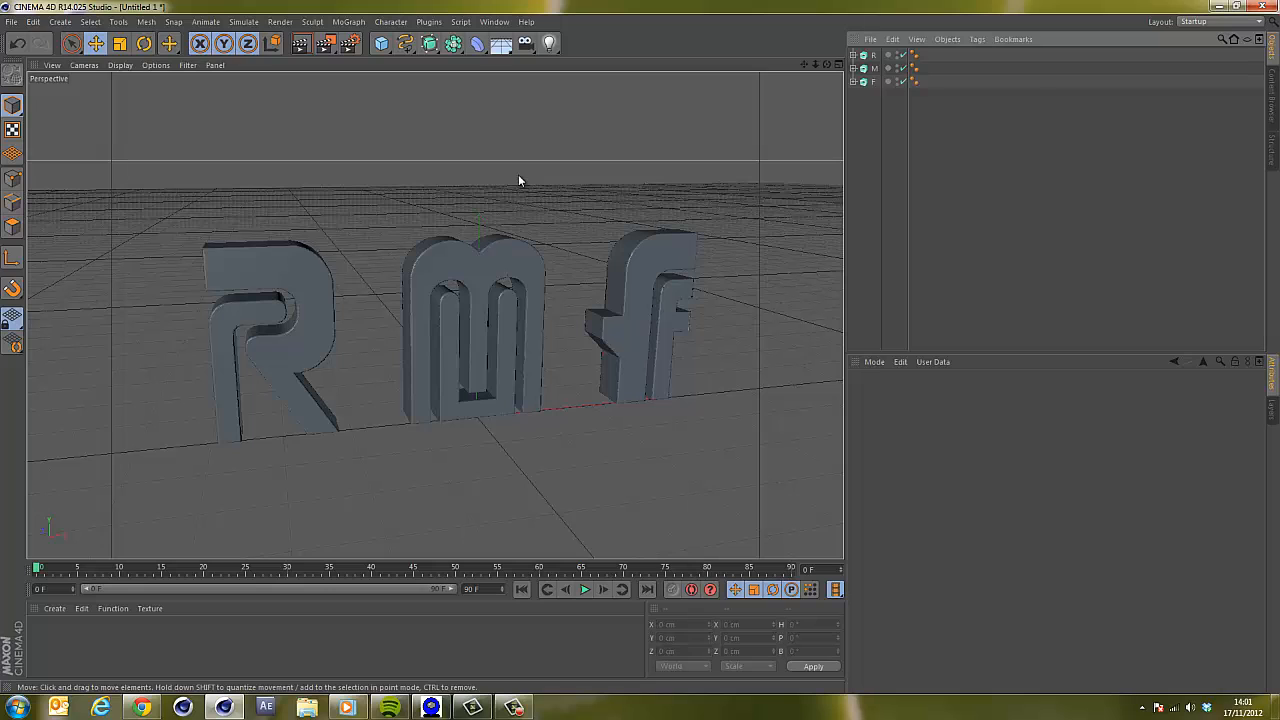
# Load the Infidio_V1.0 studio preset from the RMF_Infidio_v1.0 content browser folder into the scene.
pyautogui.click(873, 55)
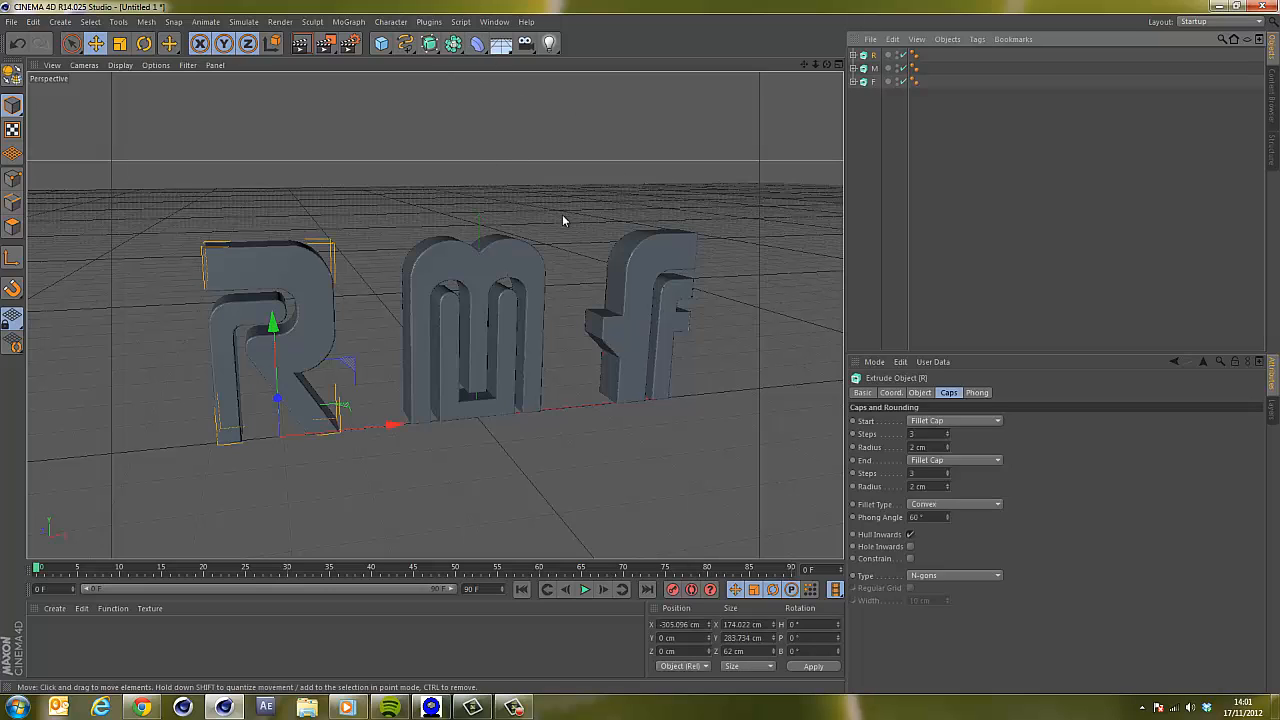
pyautogui.click(494, 21)
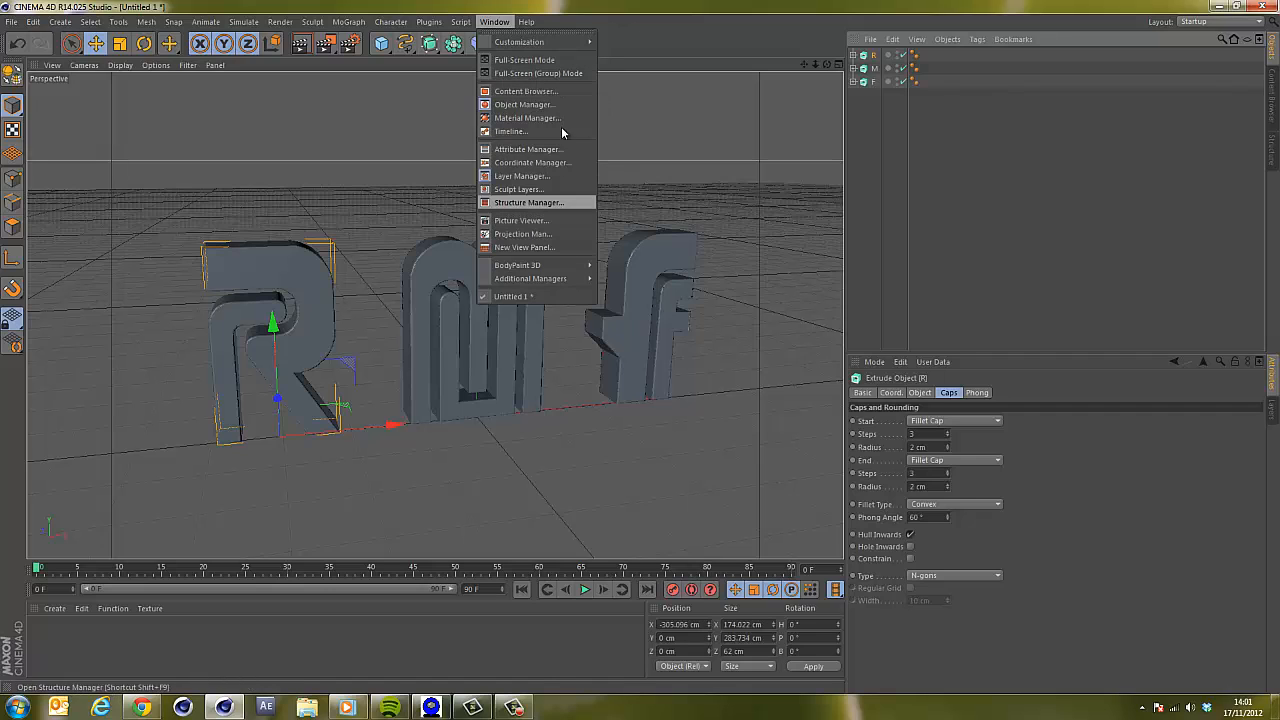
pyautogui.click(535, 91)
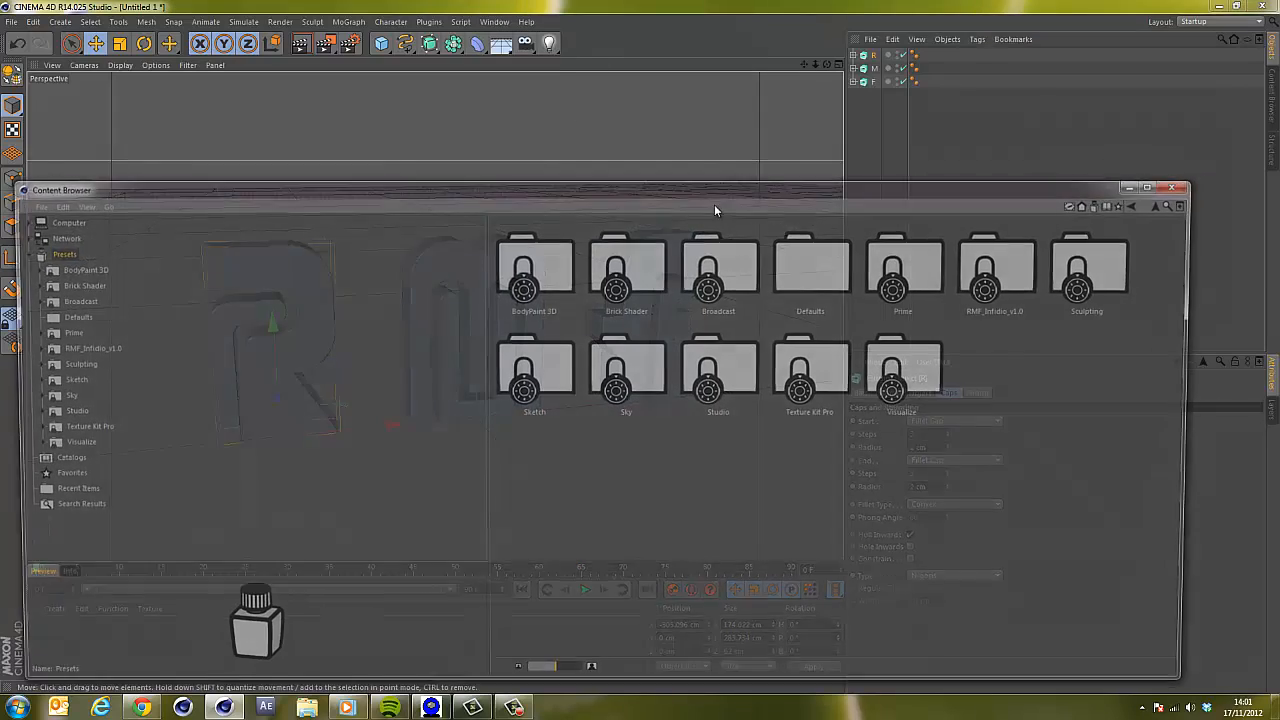
pyautogui.click(79, 347)
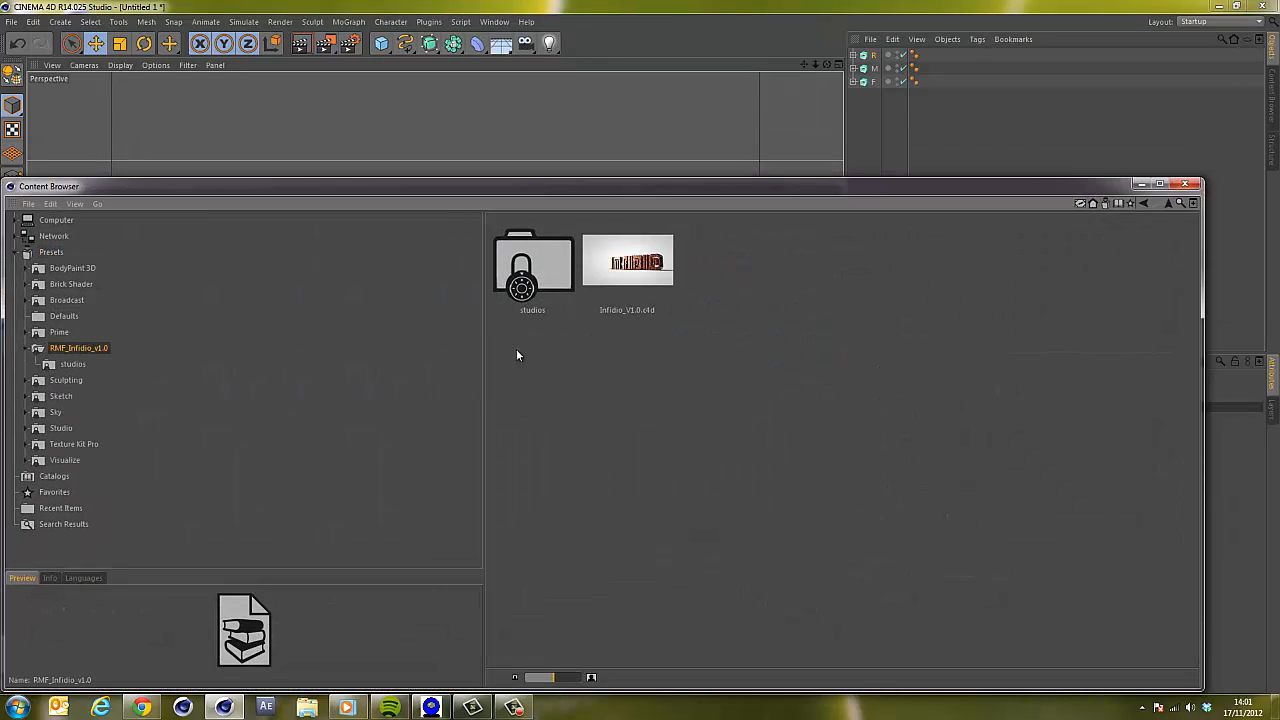
pyautogui.doubleClick(621, 276)
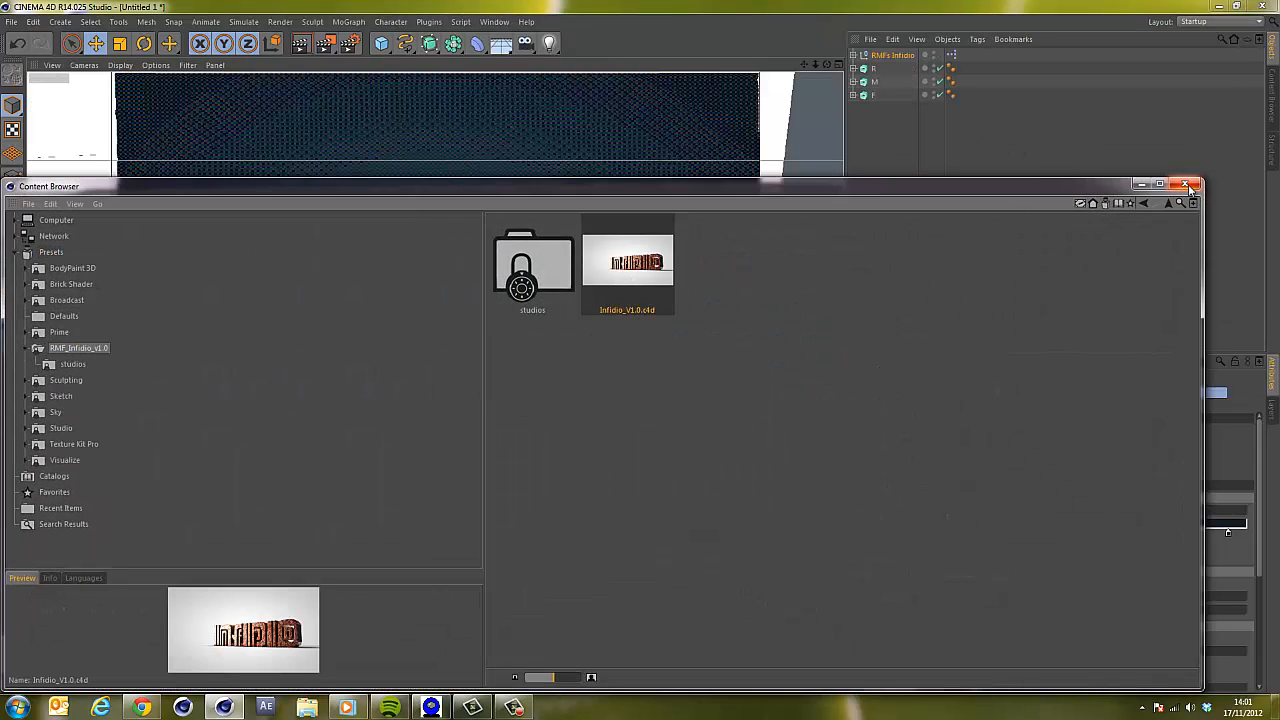
pyautogui.click(1185, 184)
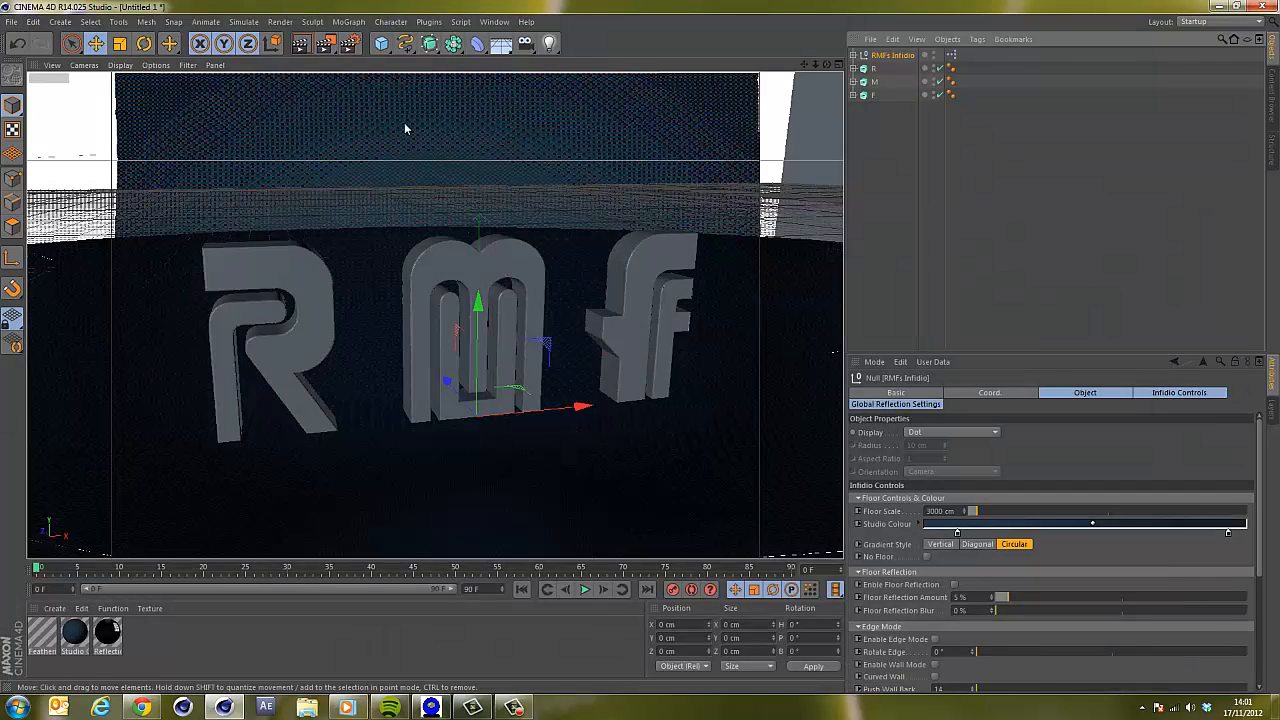
# Render the active view and open the render settings to look through the available effects.
pyautogui.click(300, 43)
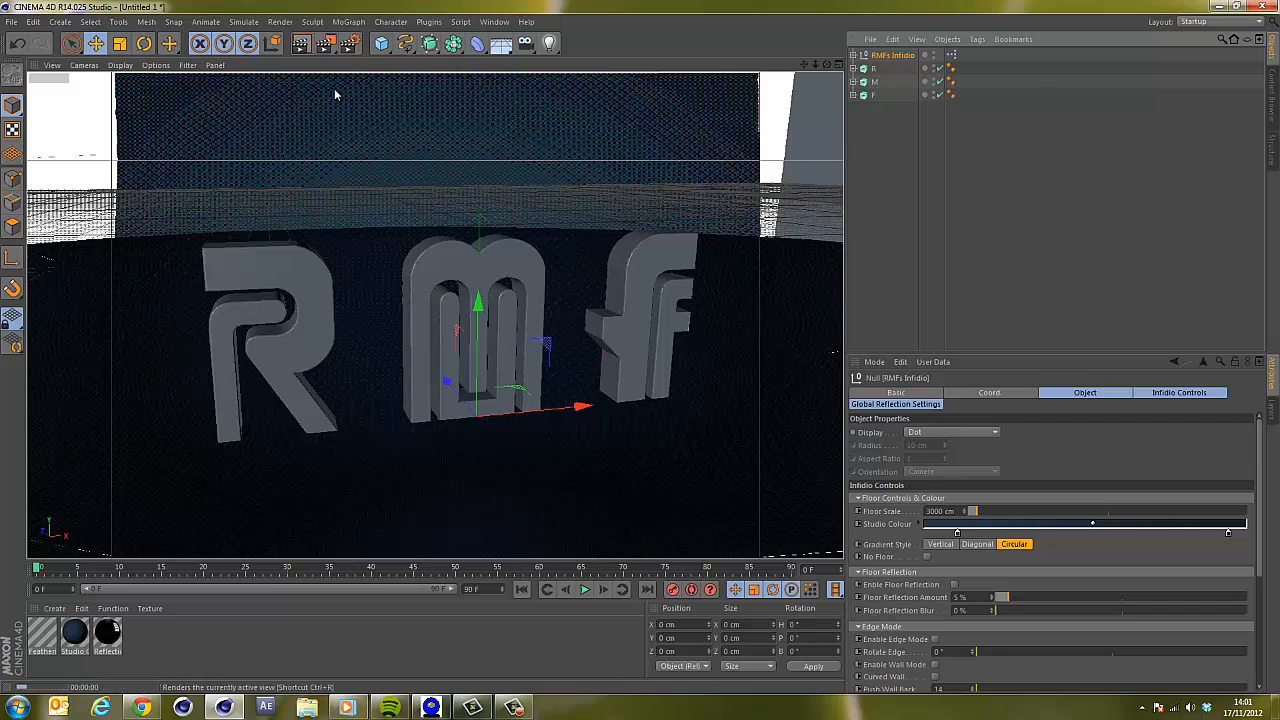
pyautogui.click(349, 43)
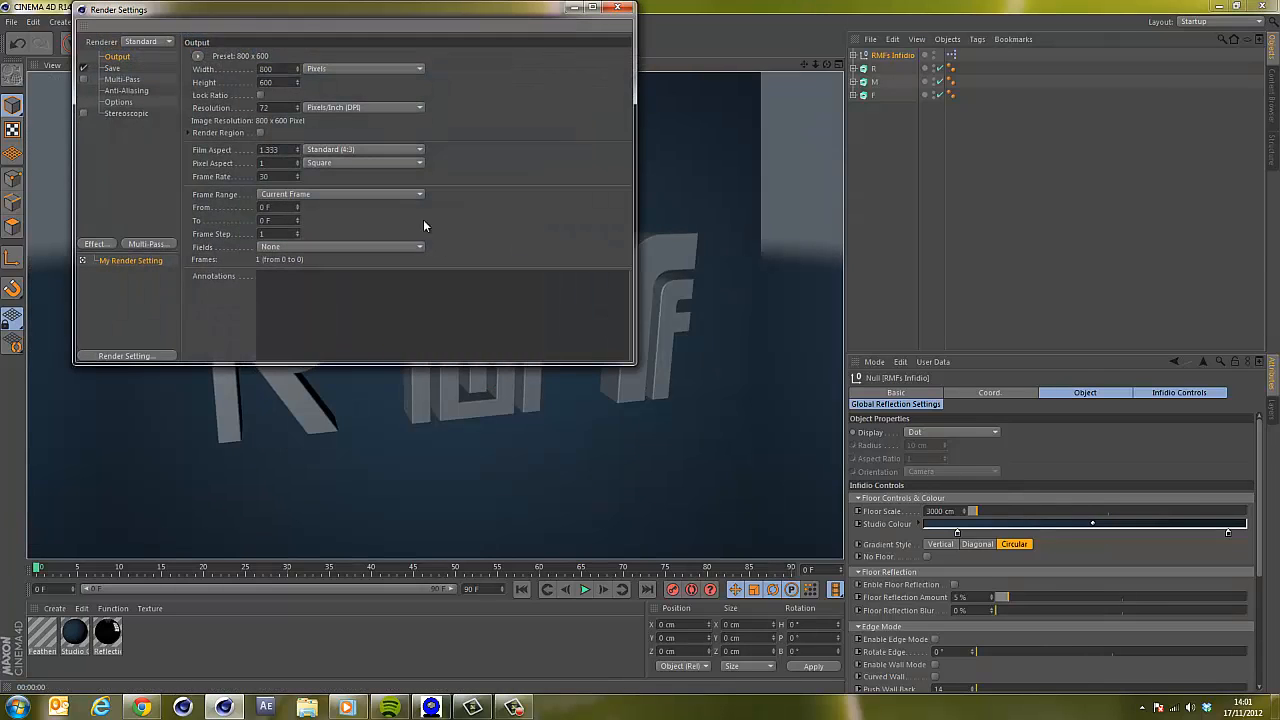
pyautogui.click(95, 244)
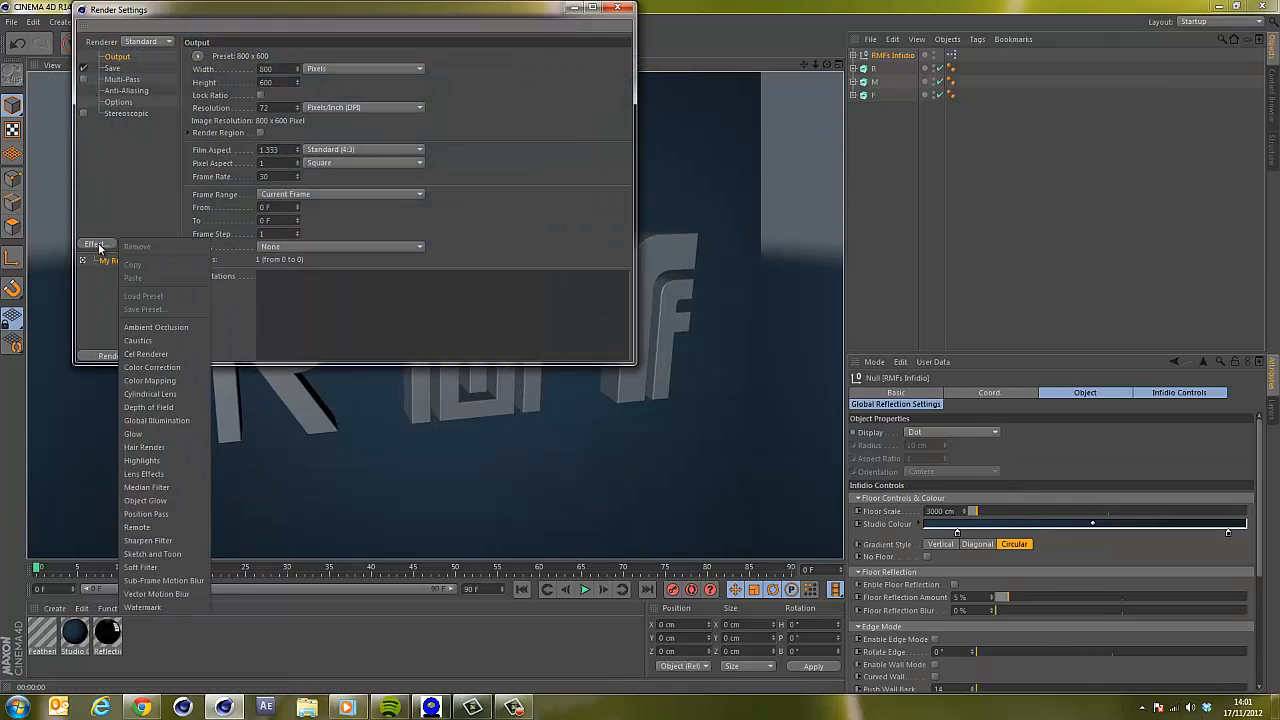
pyautogui.click(135, 177)
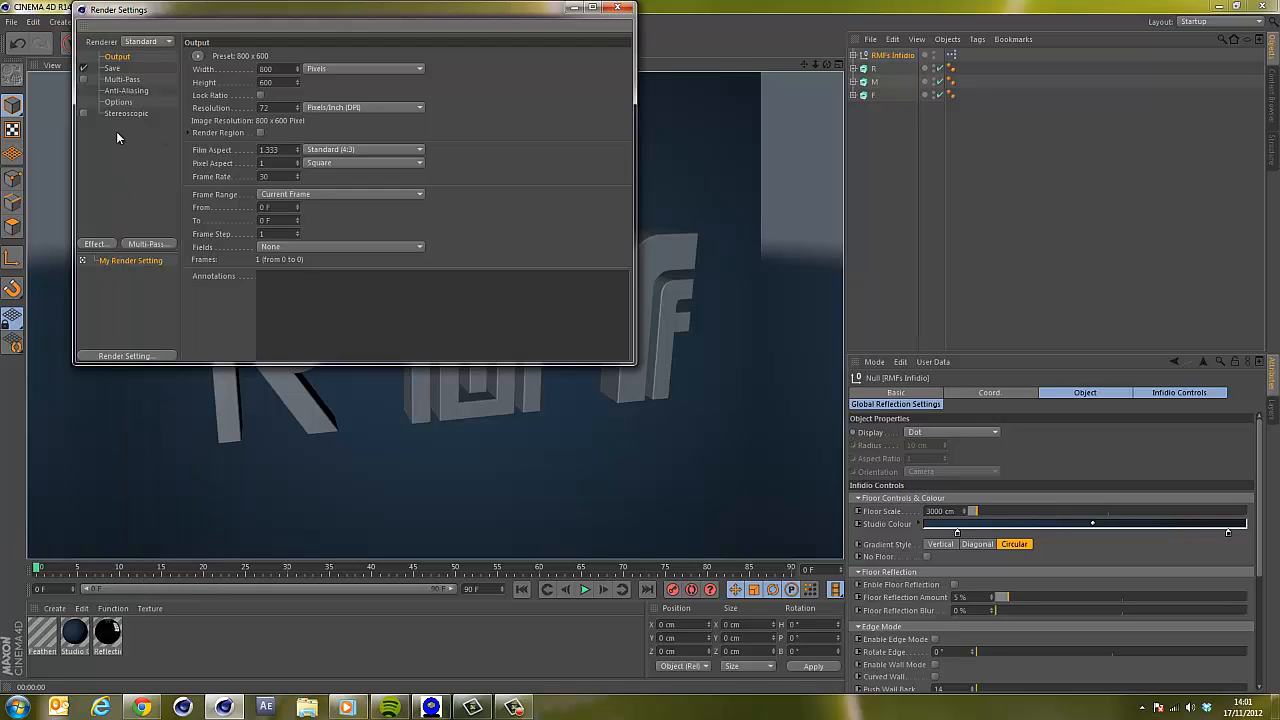
pyautogui.click(620, 8)
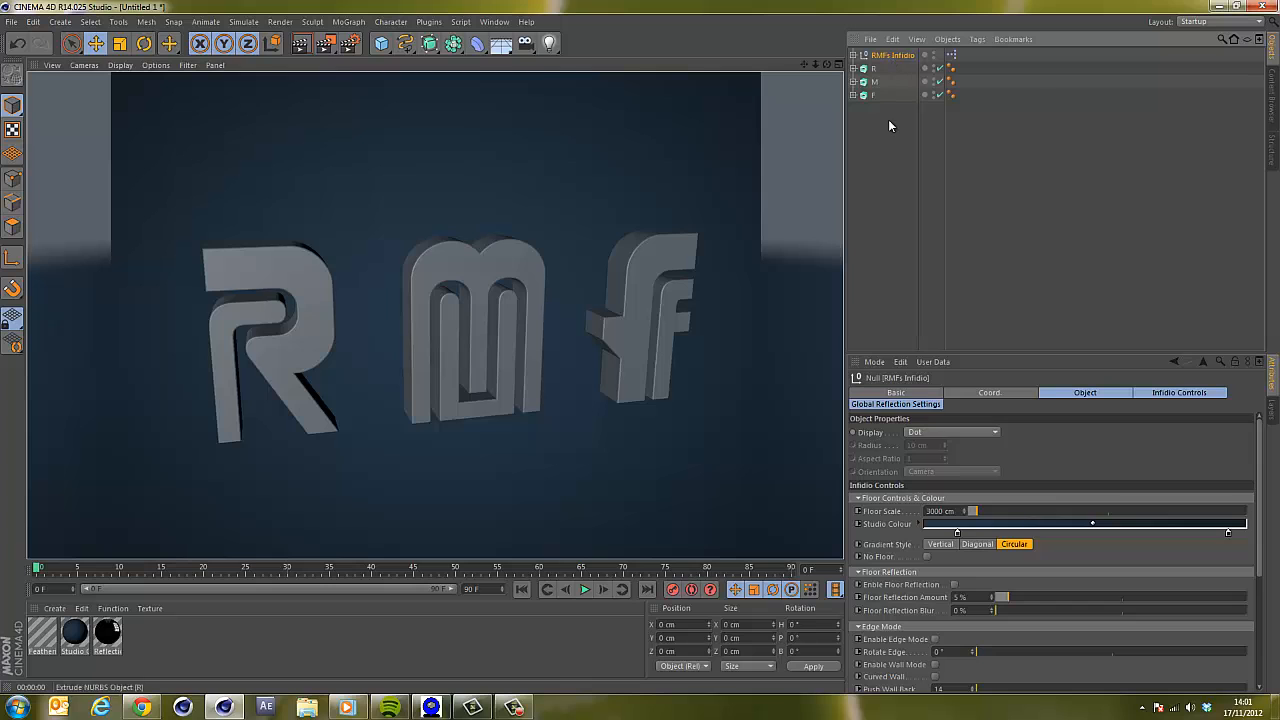
# Open the program preferences and review the OpenGL settings.
pyautogui.moveTo(826, 66); pyautogui.dragTo(203, 3)
pyautogui.click(33, 22)
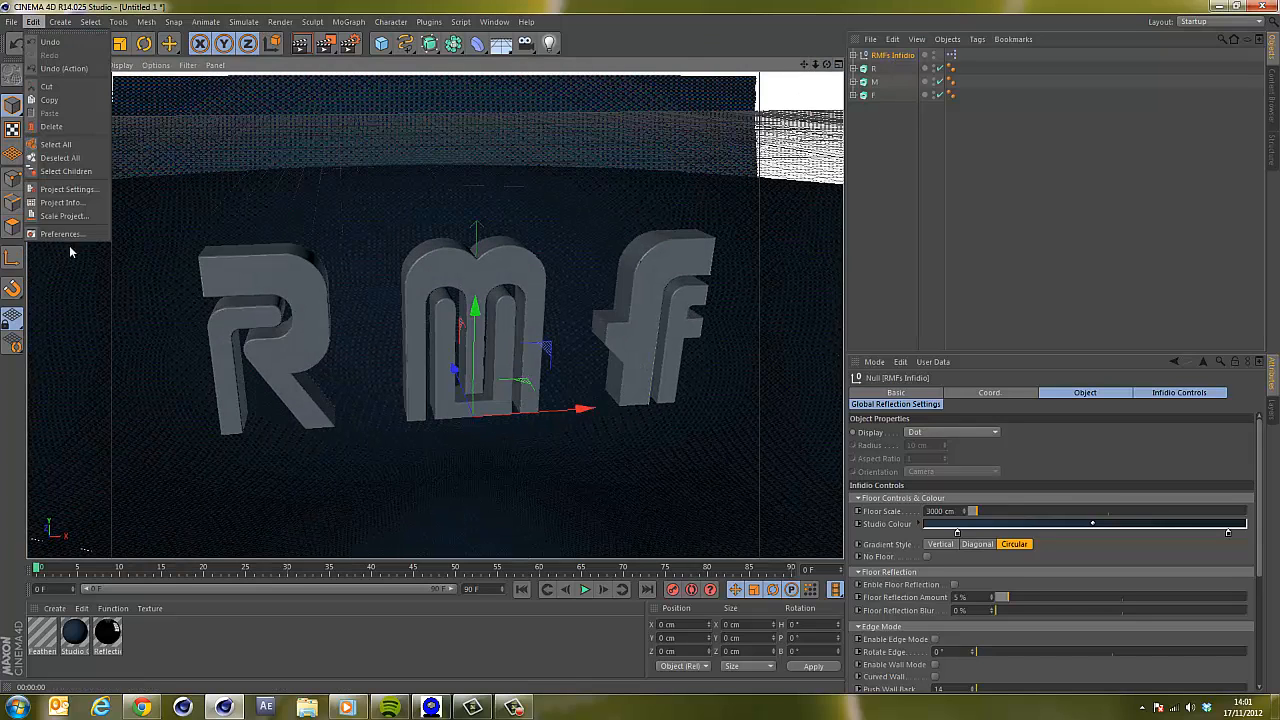
pyautogui.click(68, 233)
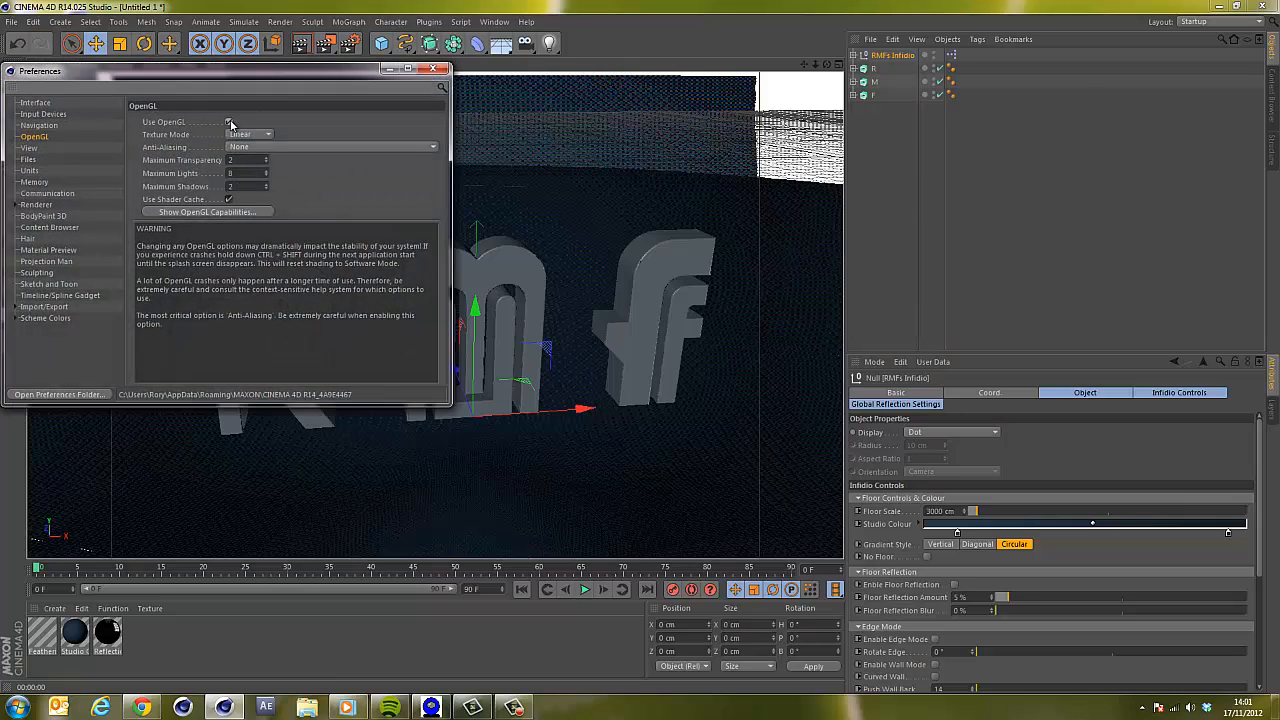
pyautogui.click(432, 68)
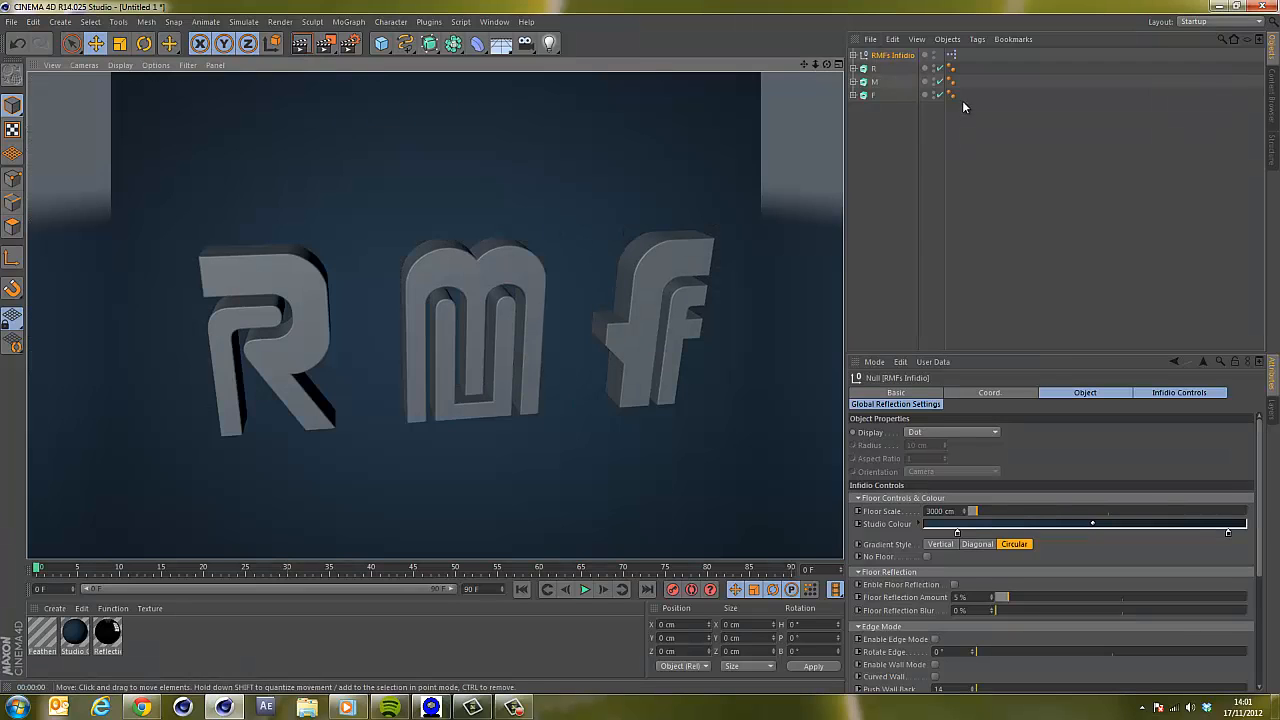
# Move the RMFs Infidio studio null below the three letters in the object hierarchy and render the view.
pyautogui.click(880, 144)
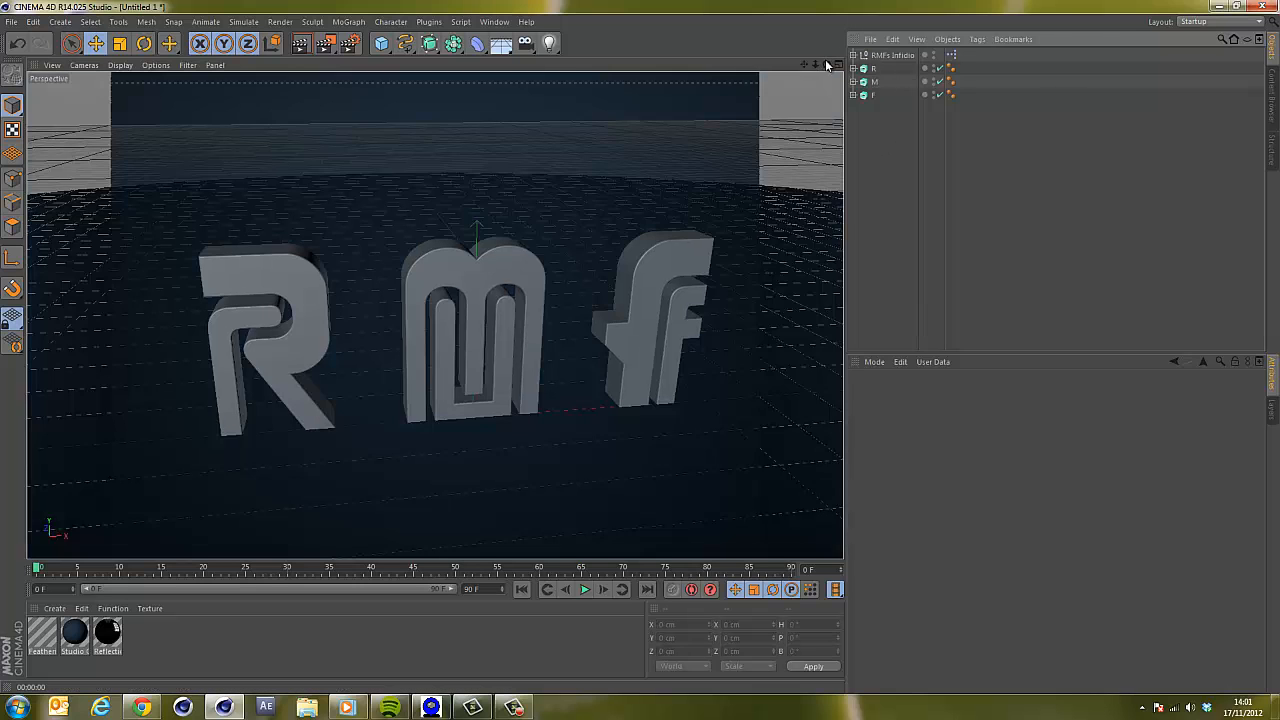
pyautogui.moveTo(828, 65); pyautogui.dragTo(640, 346)
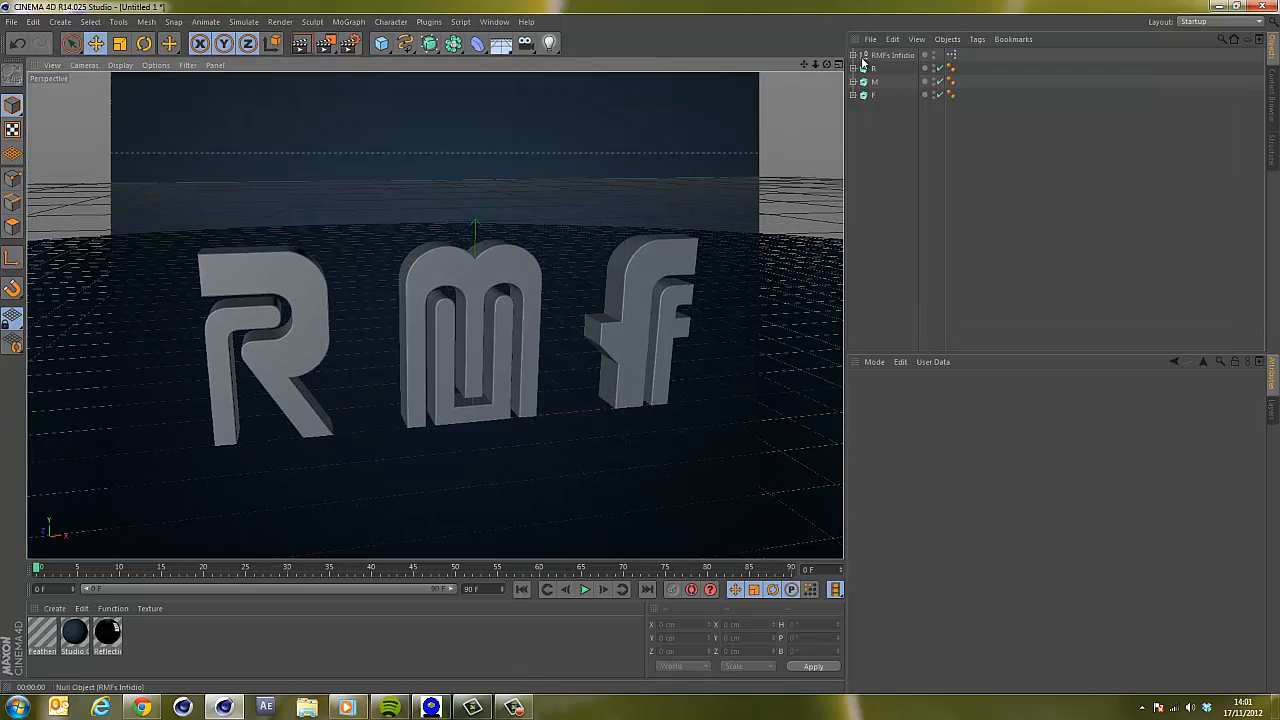
pyautogui.moveTo(900, 62); pyautogui.dragTo(890, 127)
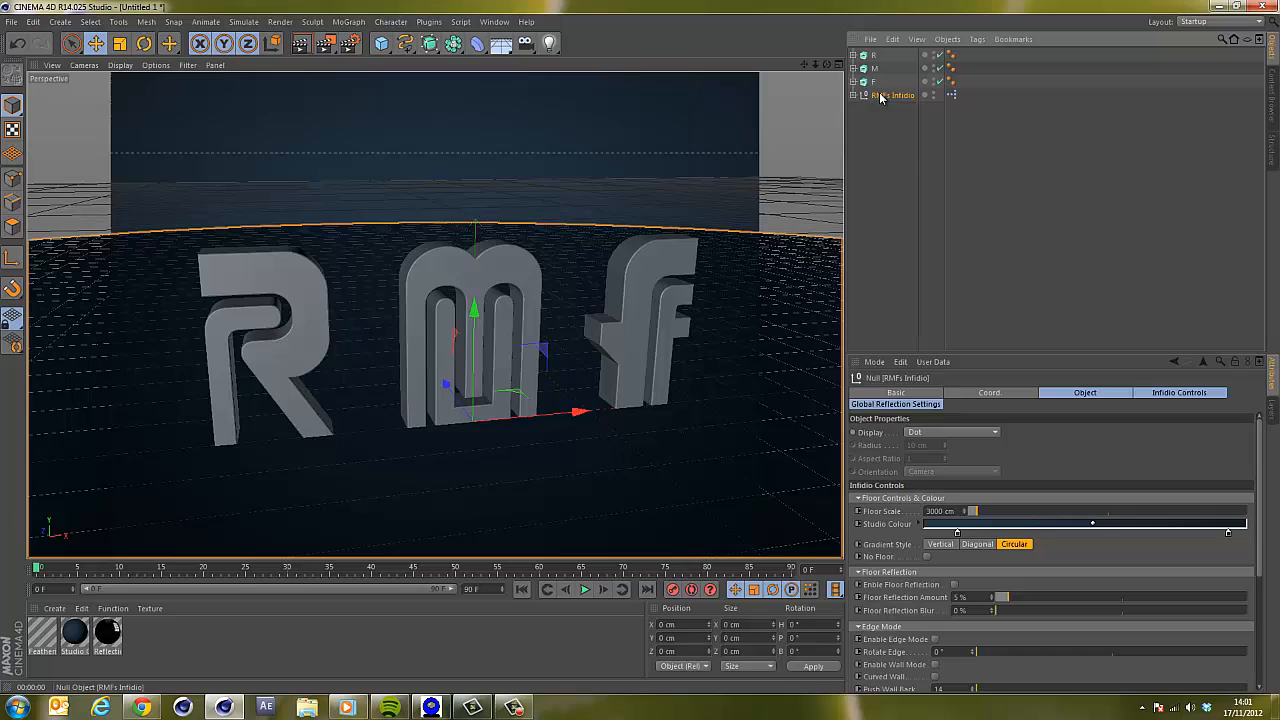
pyautogui.click(893, 169)
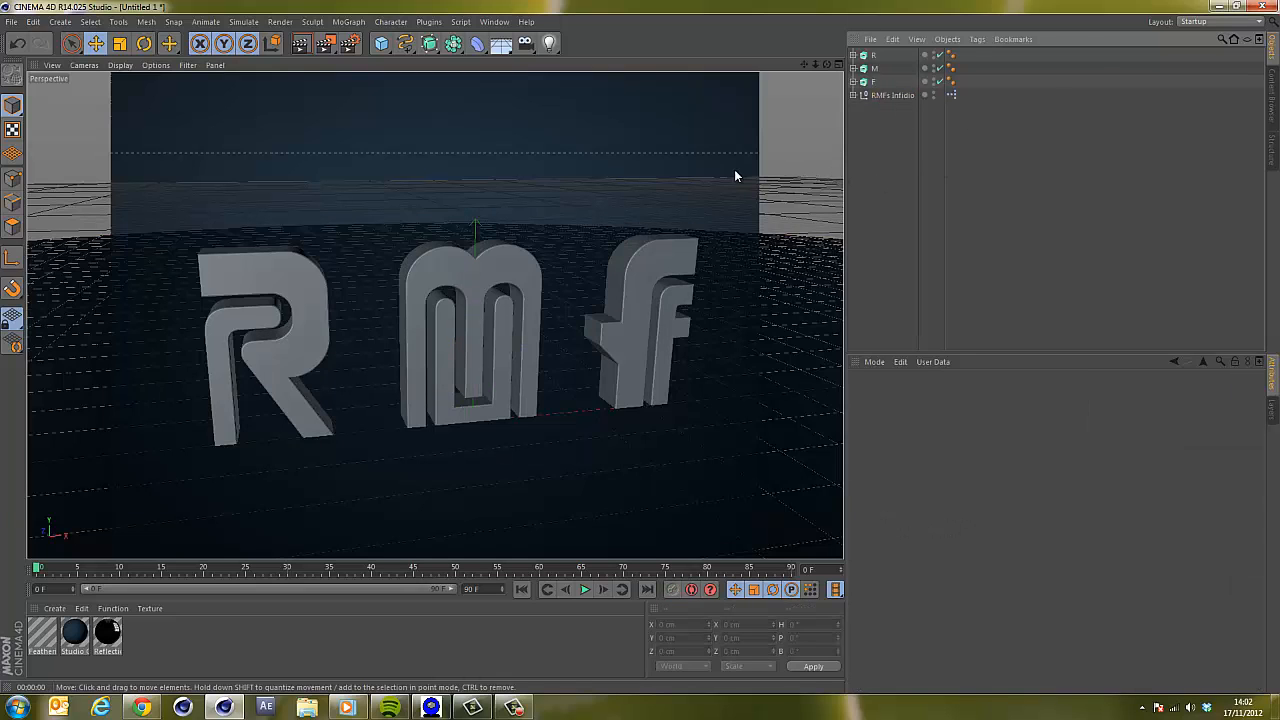
pyautogui.hotkey('ctrl', 'r')
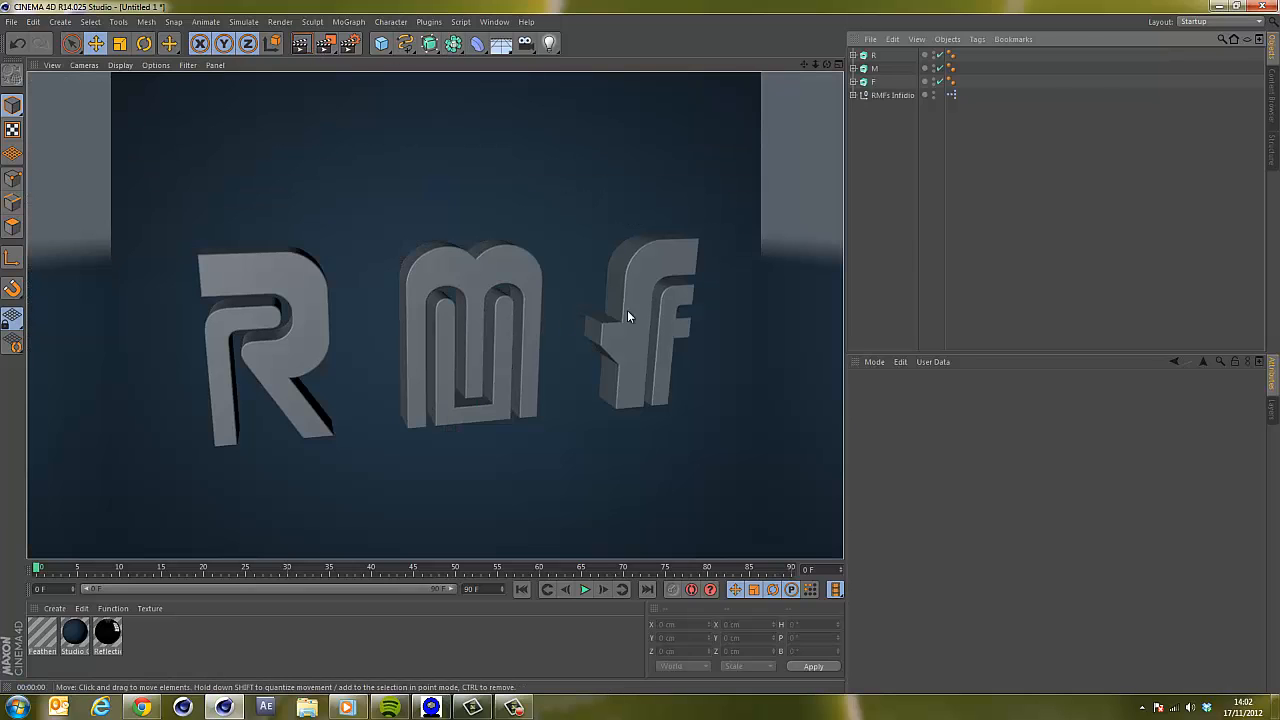
# Add an area light and move it up and in front of the F, about 353 cm high and -553 cm in Z.
pyautogui.click(901, 55)
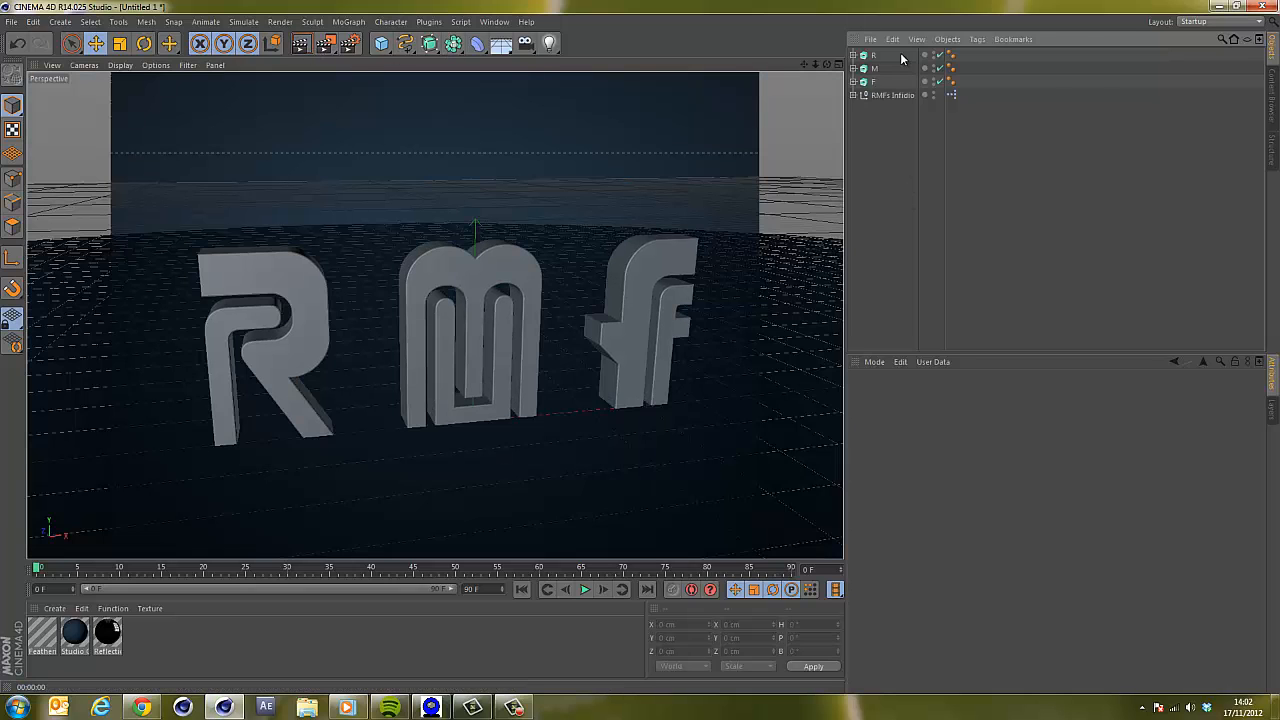
pyautogui.click(549, 44)
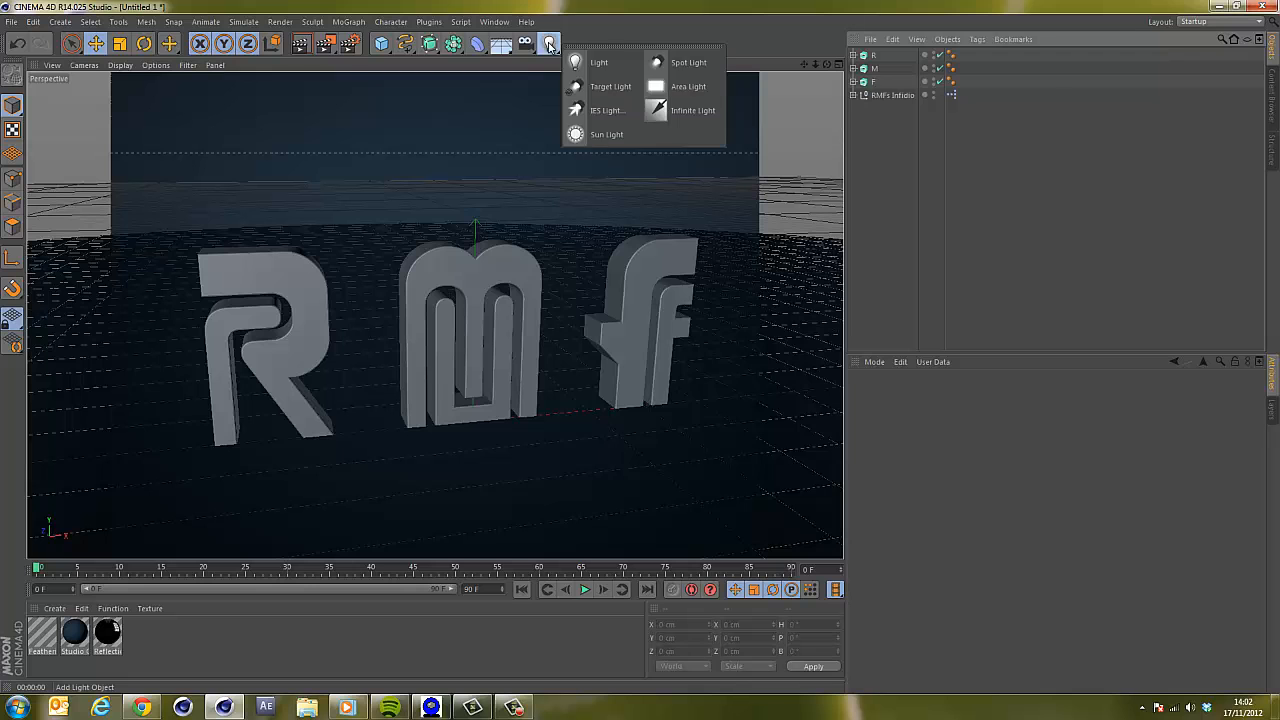
pyautogui.click(686, 96)
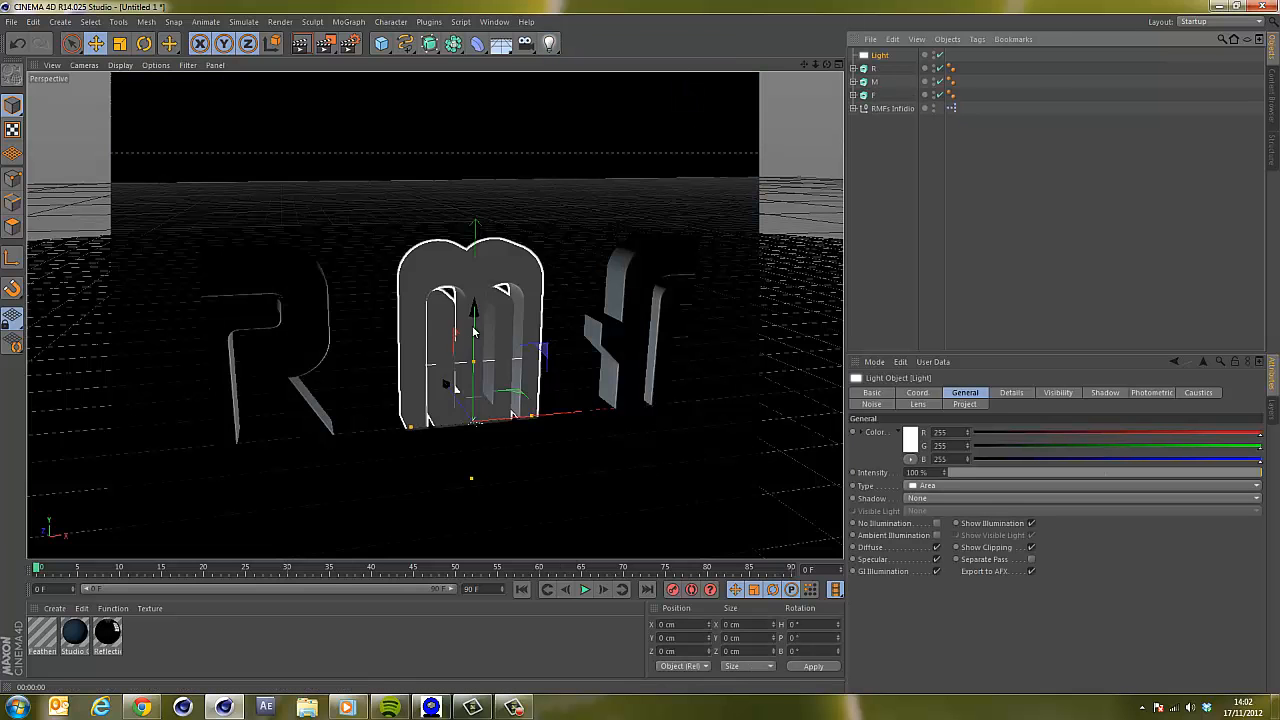
pyautogui.moveTo(477, 324); pyautogui.dragTo(474, 157)
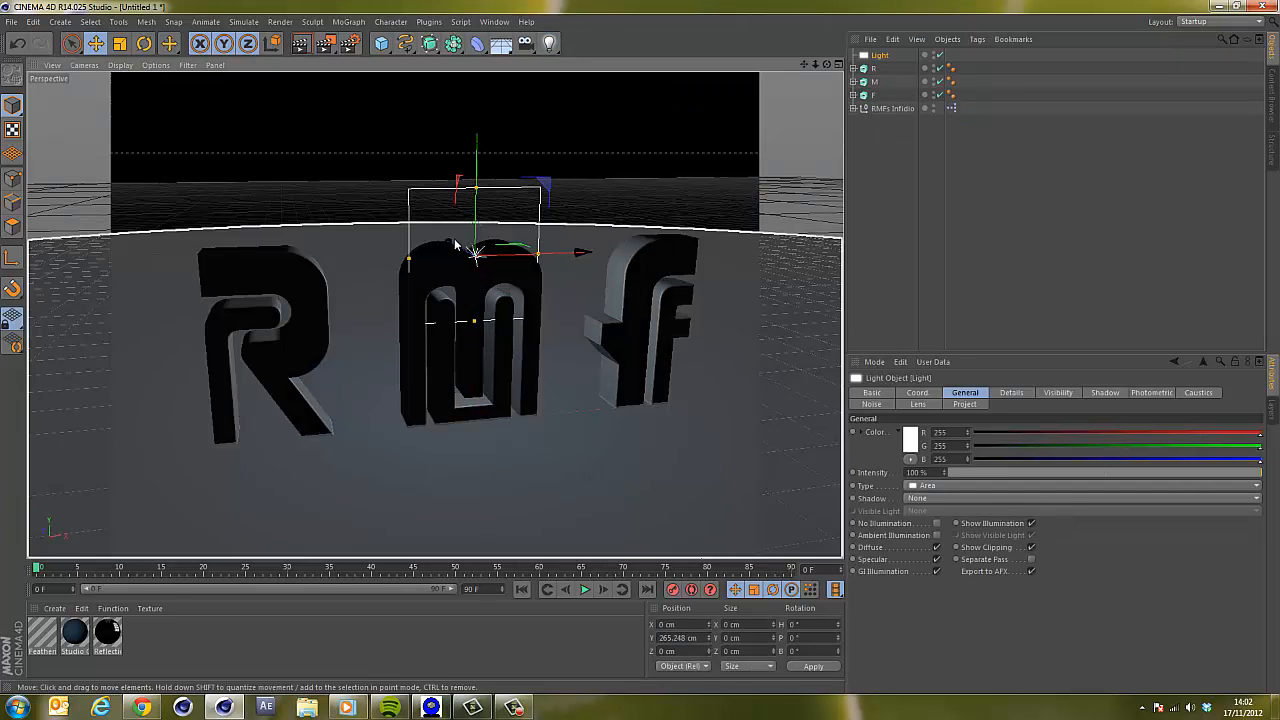
pyautogui.moveTo(476, 253); pyautogui.dragTo(640, 349)
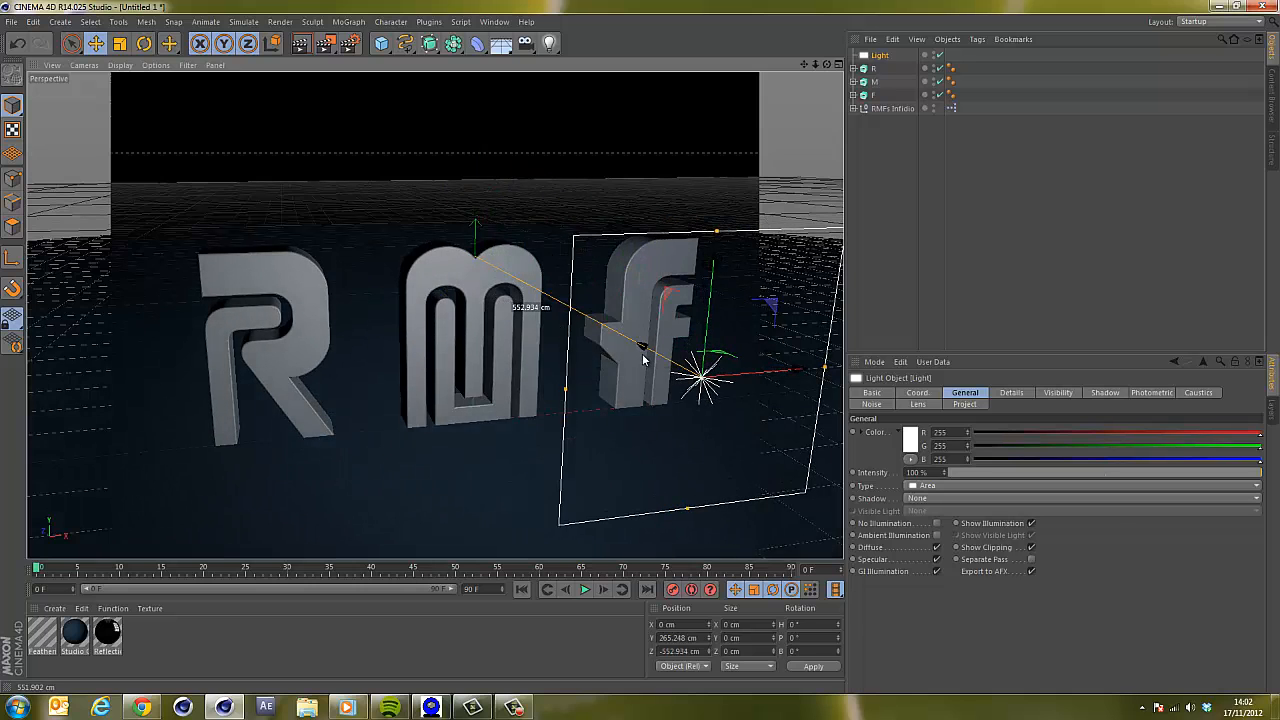
pyautogui.moveTo(709, 263); pyautogui.dragTo(728, 145)
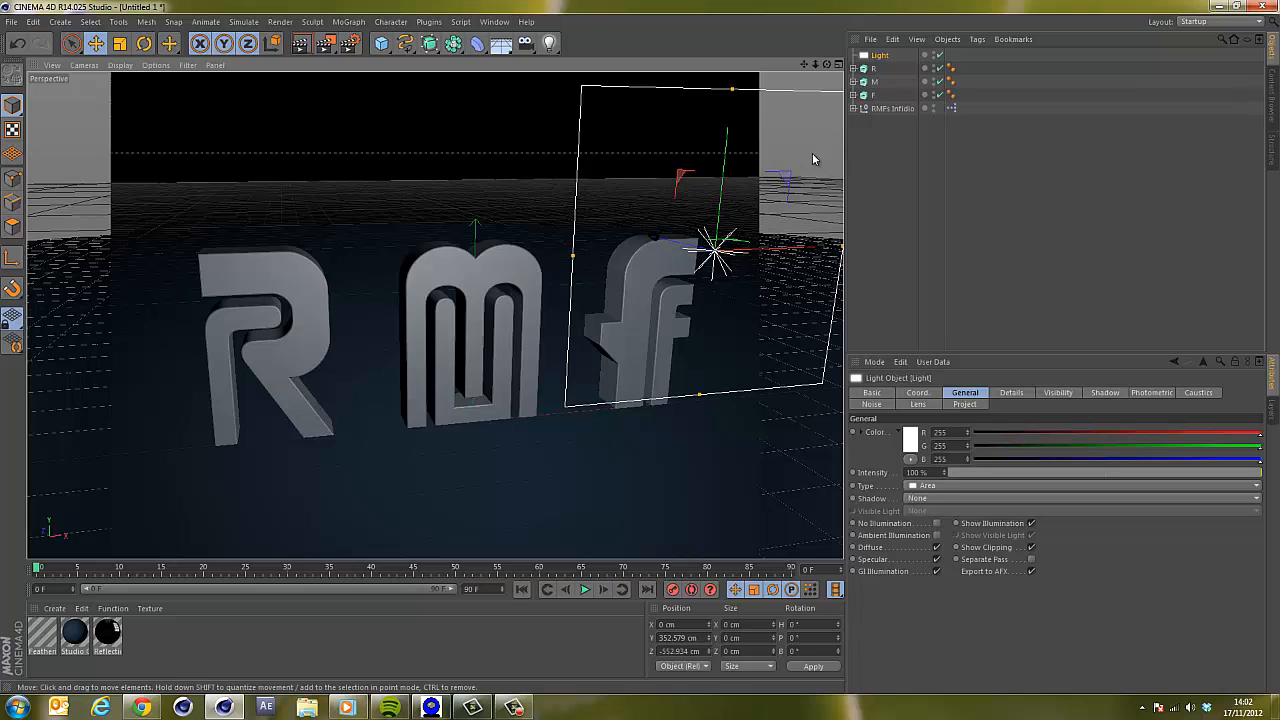
# Rotate the area light to tilt it down by about 16 degrees in pitch.
pyautogui.press('r')
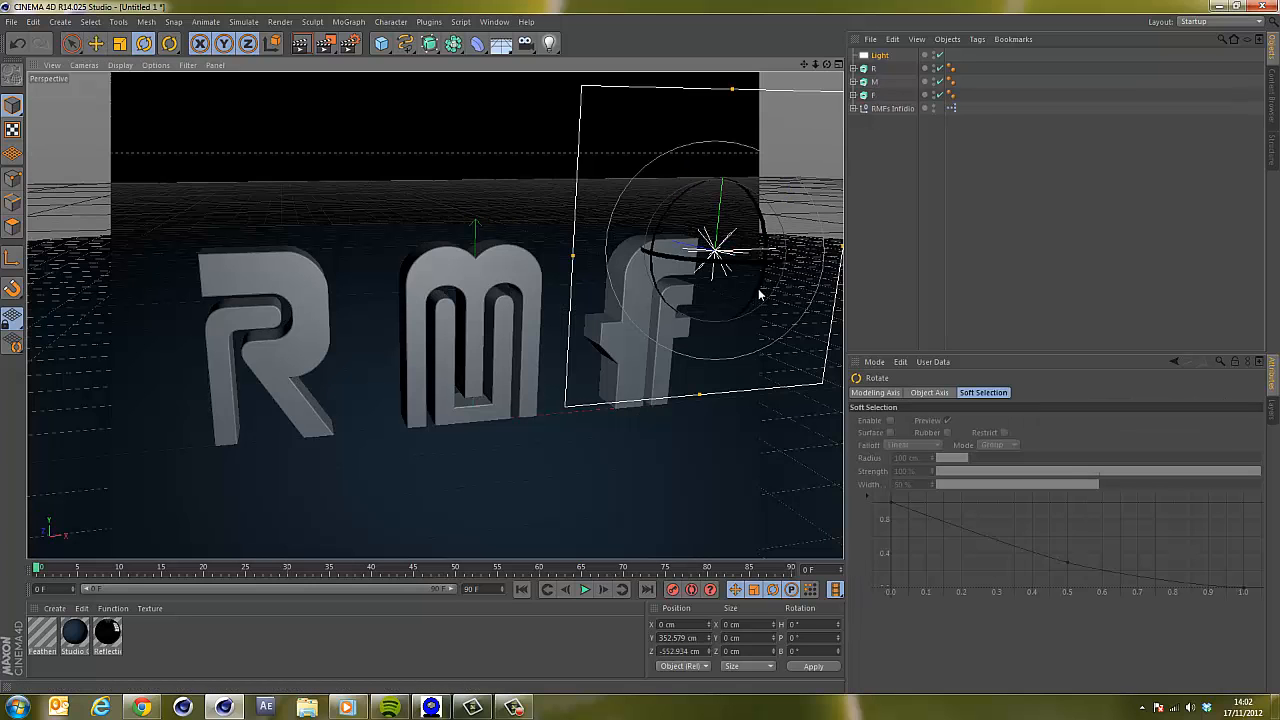
pyautogui.moveTo(759, 295); pyautogui.dragTo(655, 250)
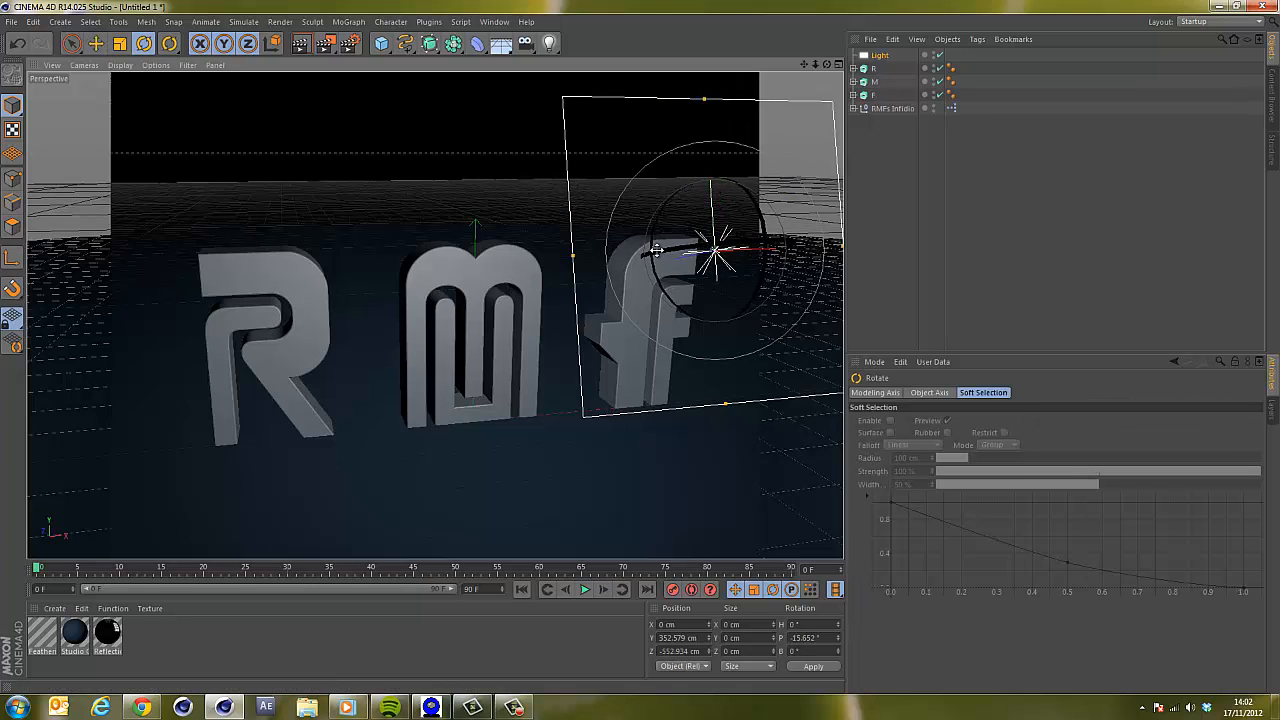
pyautogui.moveTo(832, 67); pyautogui.dragTo(642, 350)
pyautogui.click(882, 114)
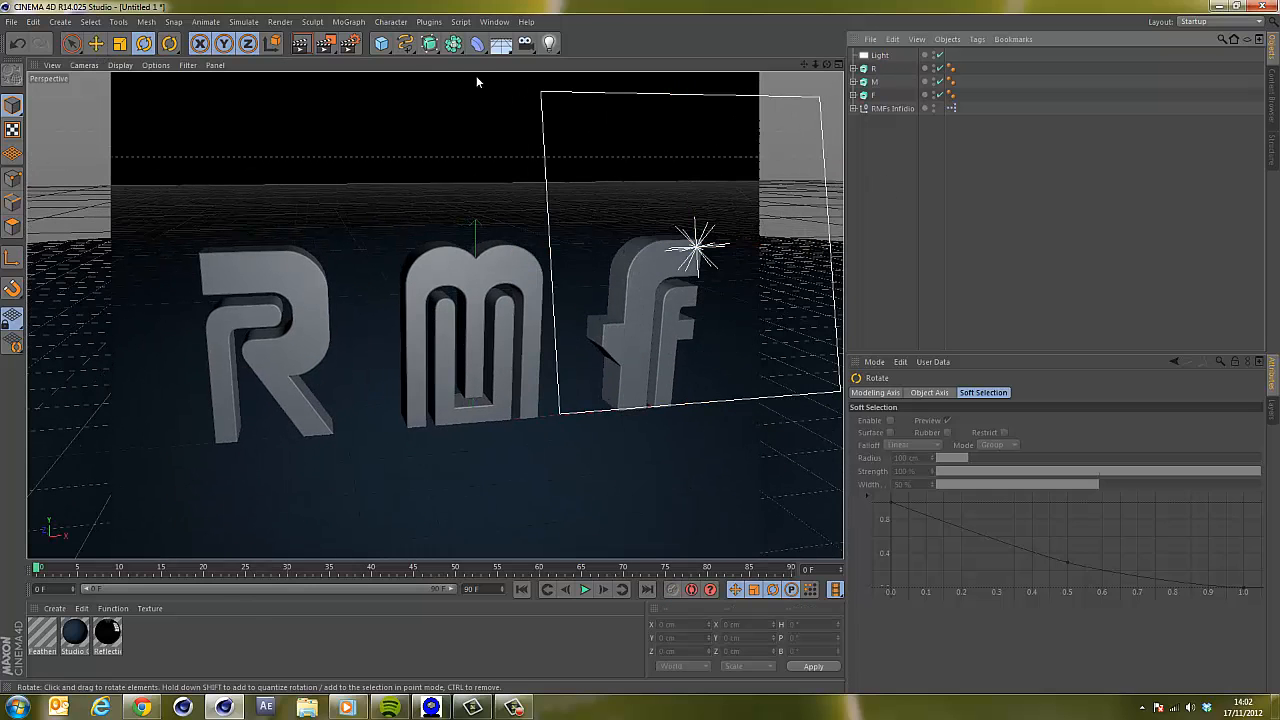
# Add a null, parent the area light under it, and rotate the null about -50° in heading.
pyautogui.click(381, 43)
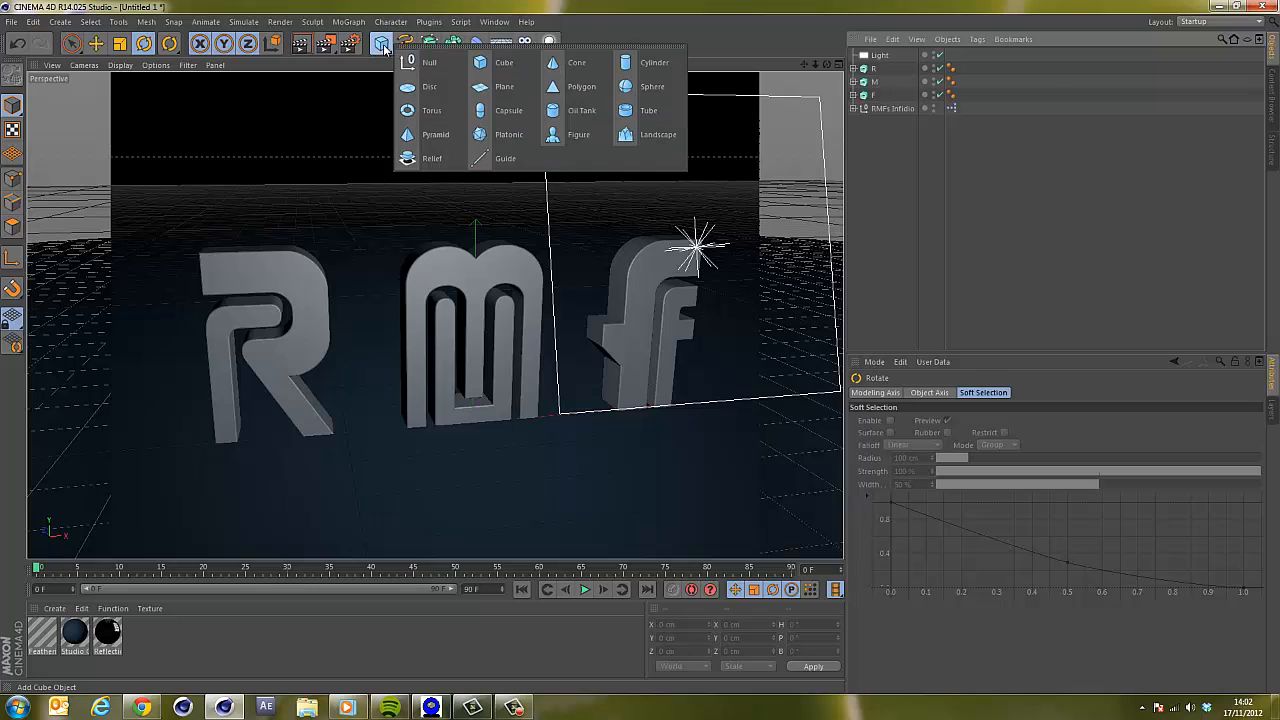
pyautogui.click(428, 63)
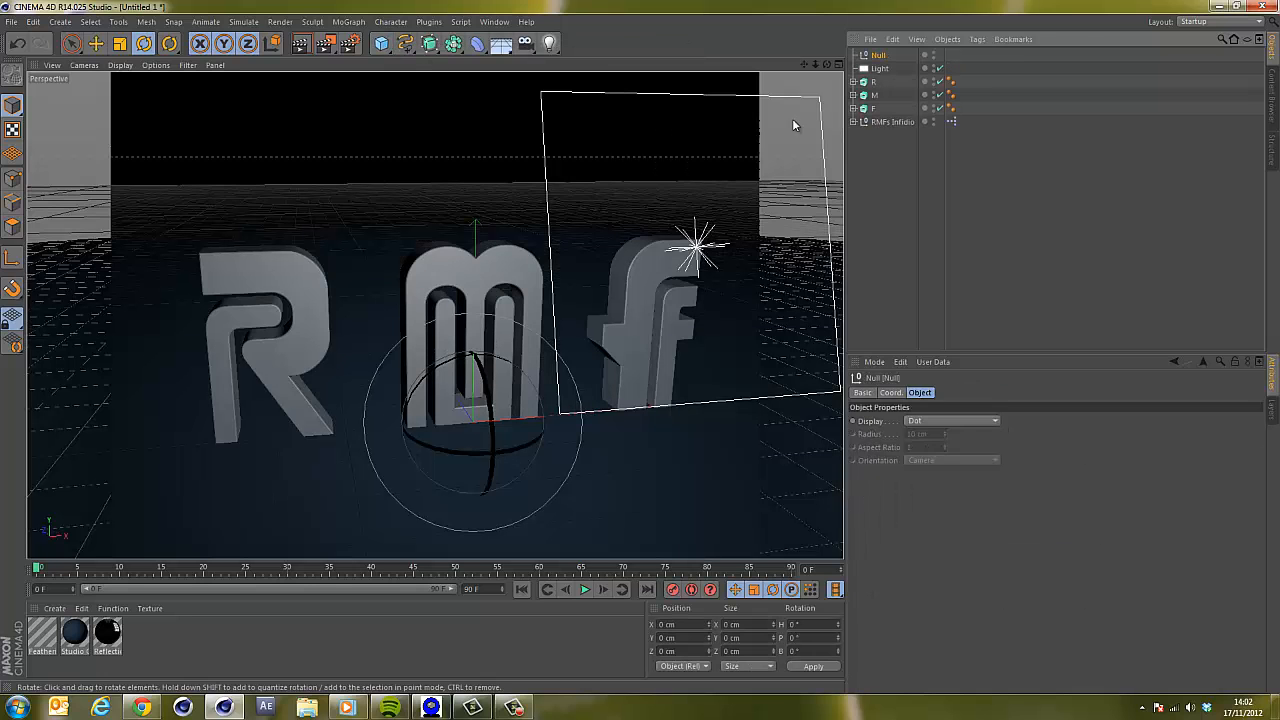
pyautogui.moveTo(884, 60); pyautogui.dragTo(880, 57)
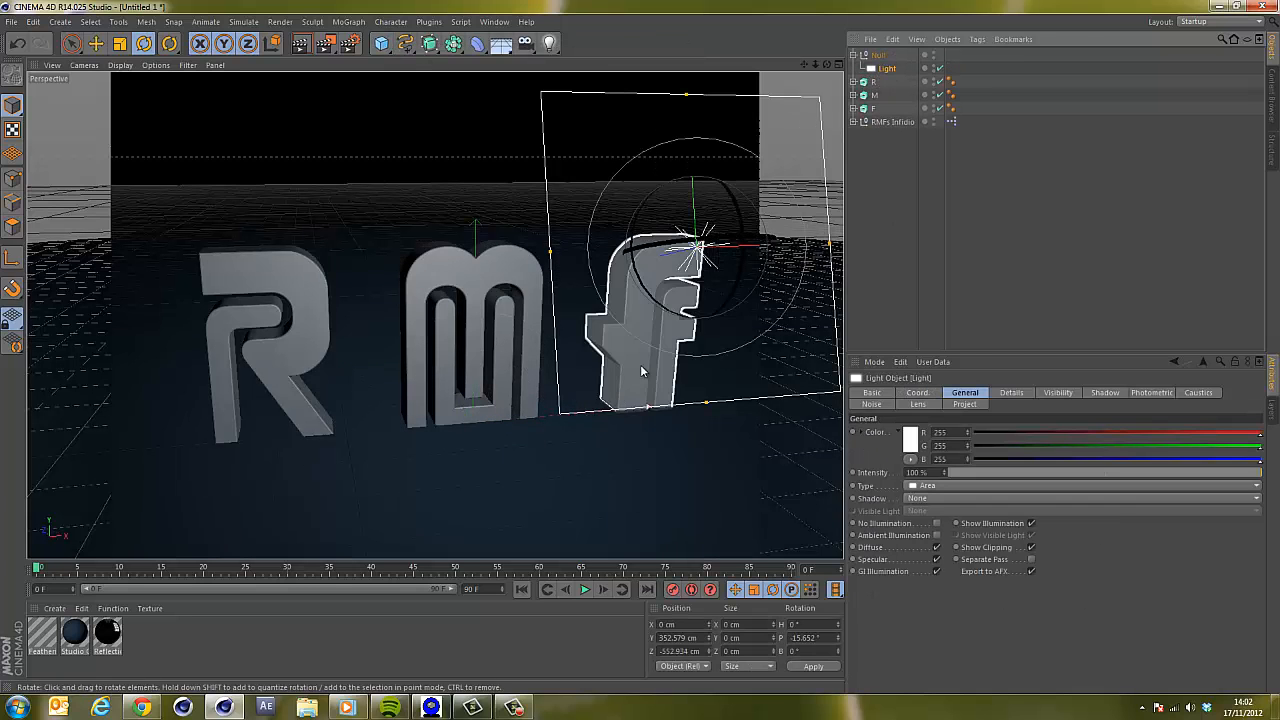
pyautogui.click(870, 56)
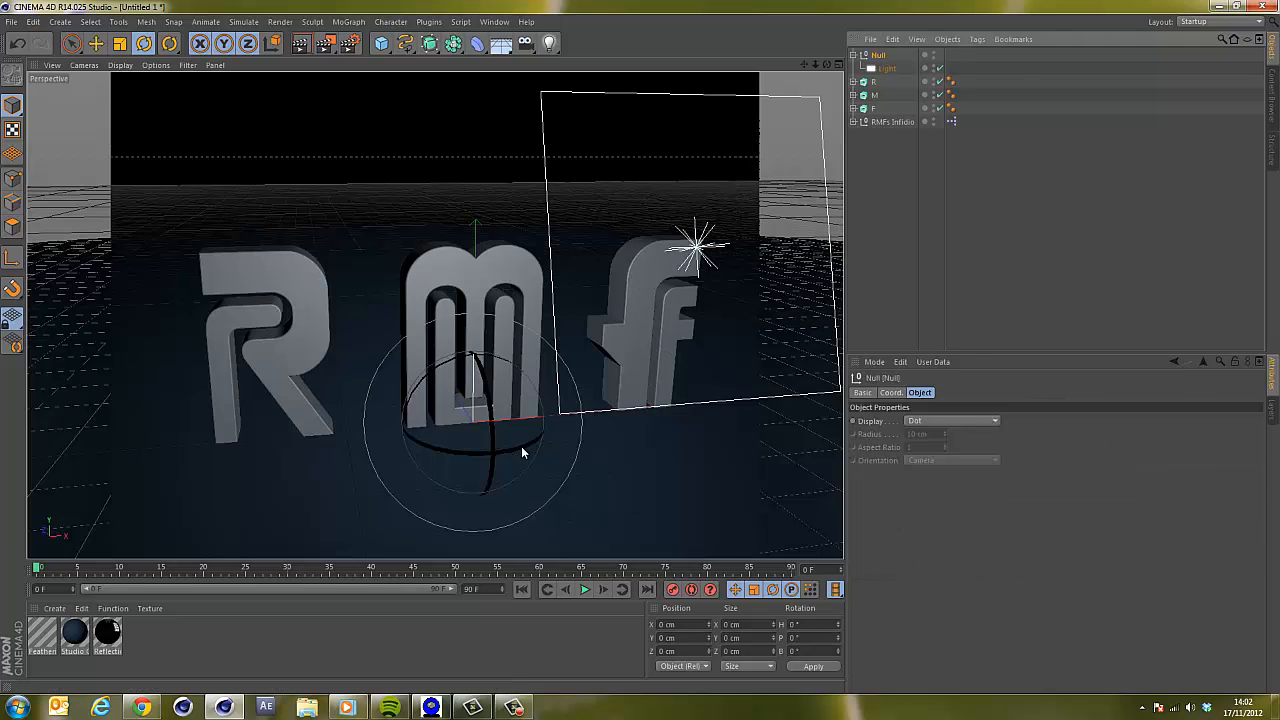
pyautogui.moveTo(521, 446); pyautogui.dragTo(452, 456)
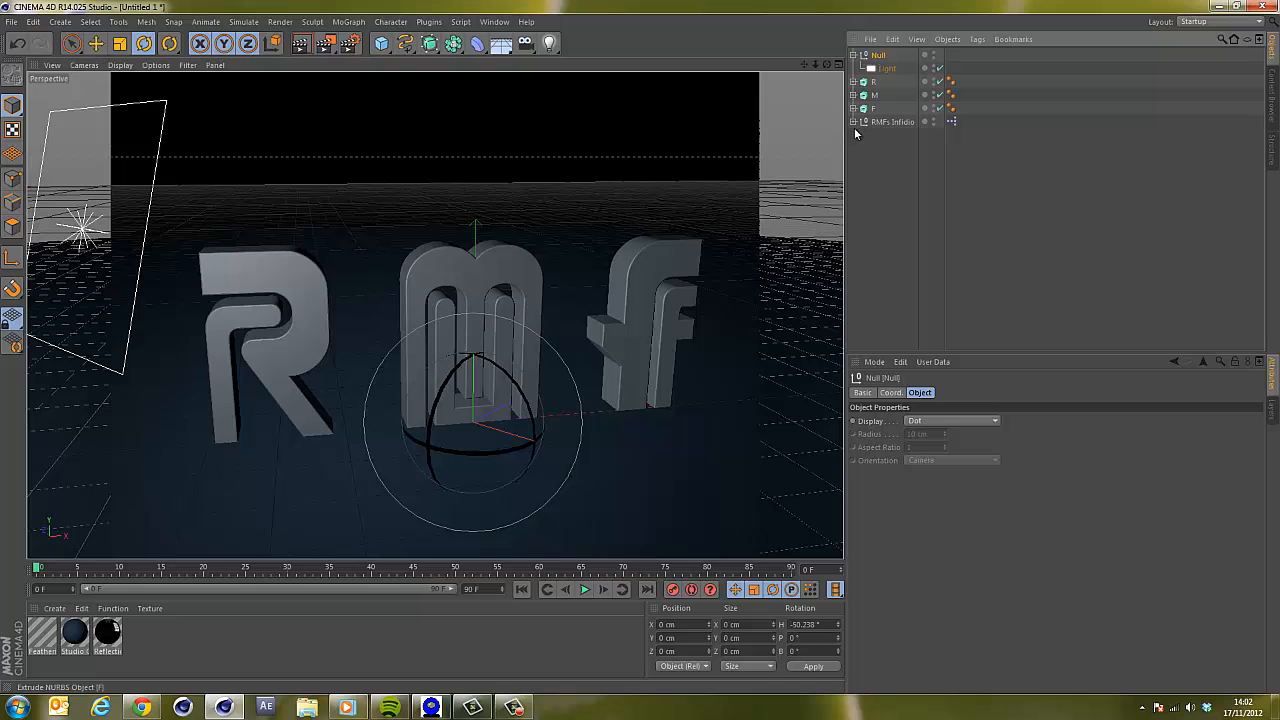
# Duplicate the null with its light and rotate the copy to about 35° heading, -15° pitch and 5° bank.
pyautogui.keyDown('ctrl'); pyautogui.moveTo(889, 80); pyautogui.dragTo(888, 82); pyautogui.keyUp('ctrl')
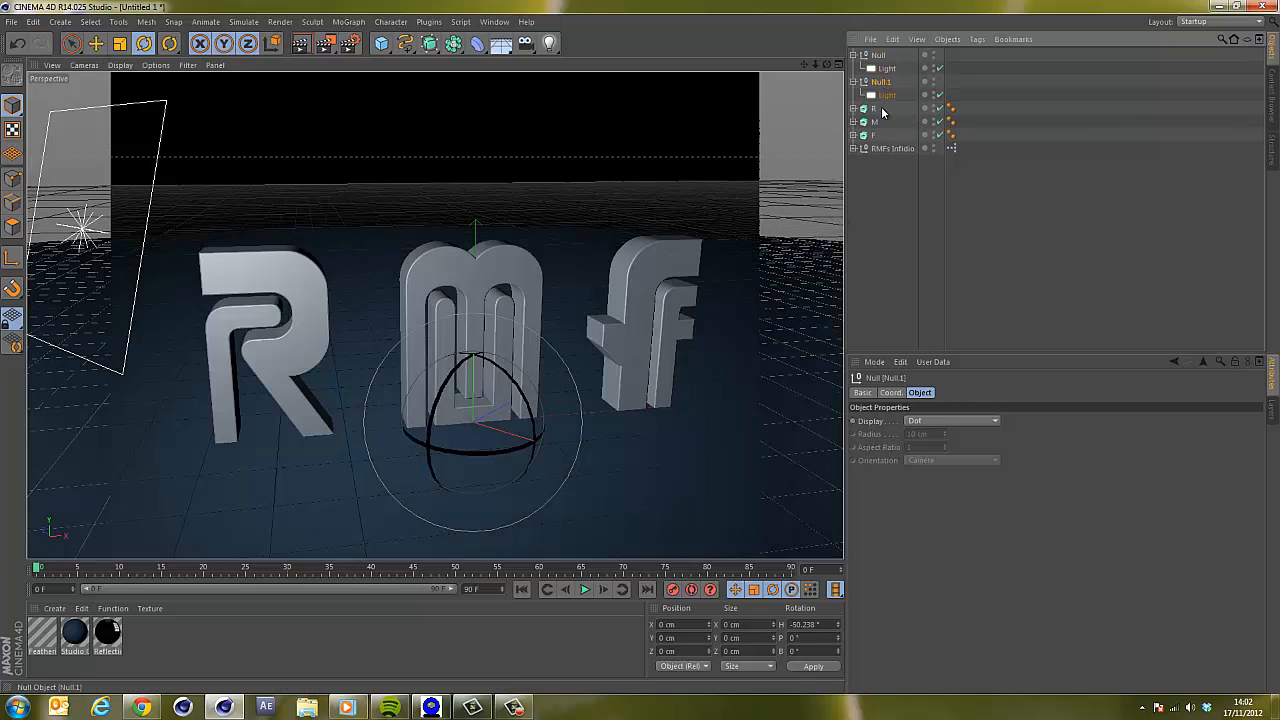
pyautogui.moveTo(498, 454); pyautogui.dragTo(608, 428)
pyautogui.moveTo(509, 412); pyautogui.dragTo(489, 424)
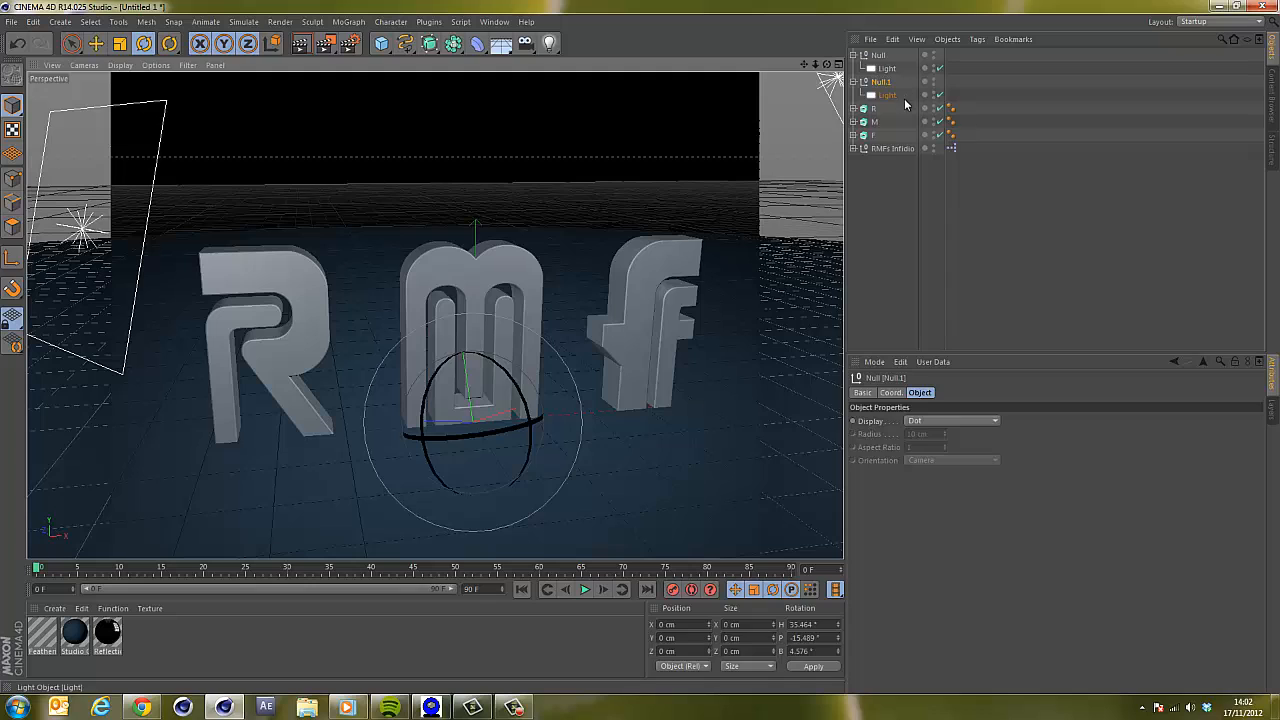
# Select both area lights, set their shadow type to Area, and render the view to check.
pyautogui.click(887, 94)
pyautogui.keyDown('ctrl'); pyautogui.click(890, 68); pyautogui.keyUp('ctrl')
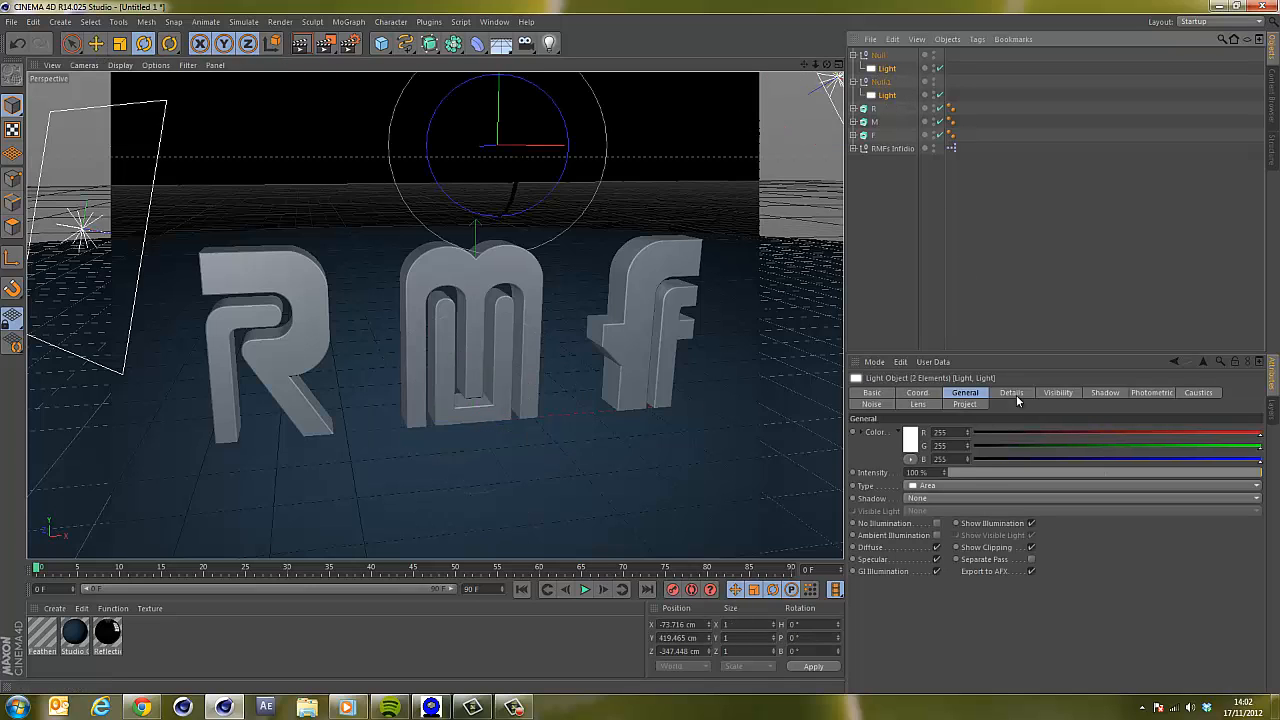
pyautogui.click(921, 499)
pyautogui.click(945, 554)
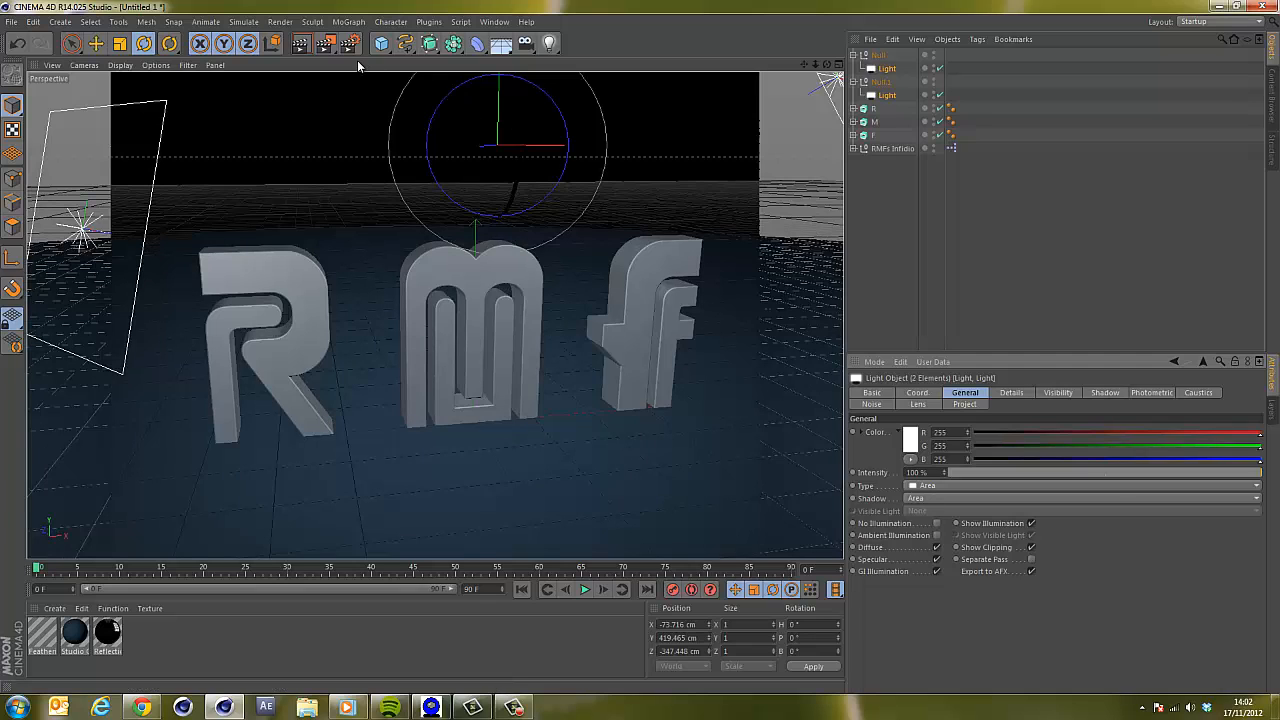
pyautogui.click(300, 43)
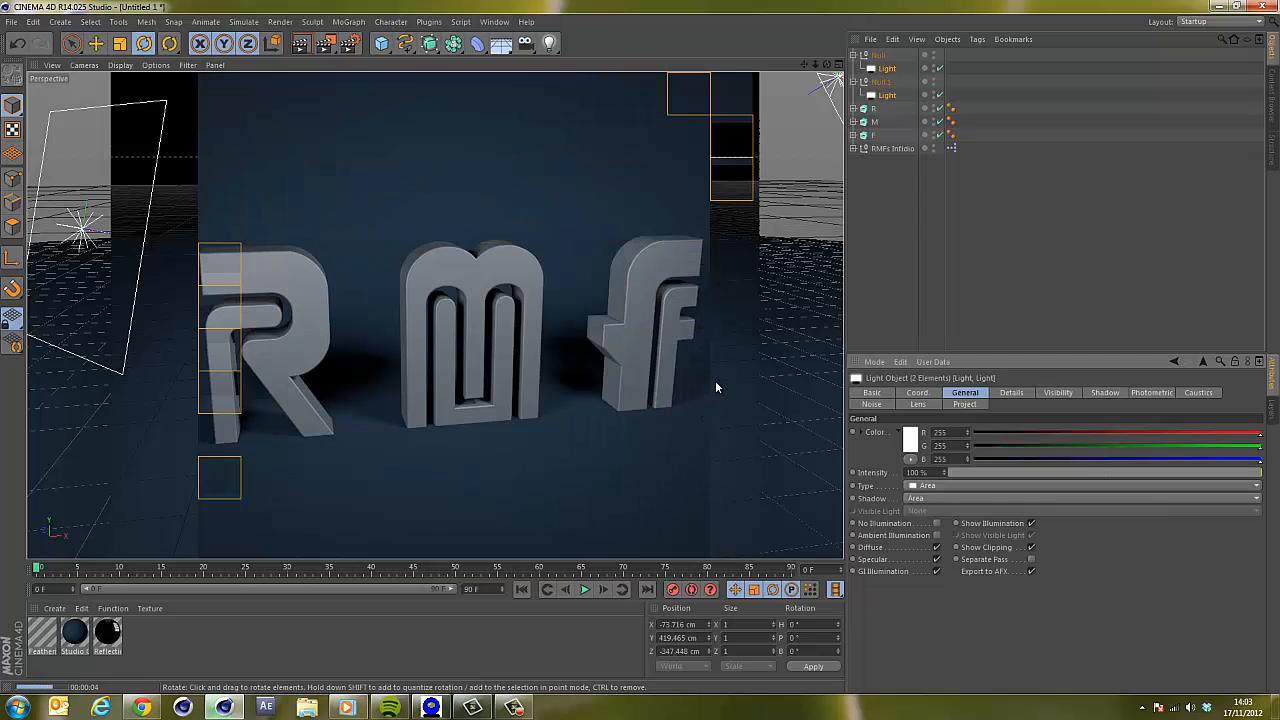
# Duplicate a light null and rotate the copy to about -33° heading, -79° pitch and 17° bank, then render.
pyautogui.moveTo(878, 54); pyautogui.dragTo(895, 69)
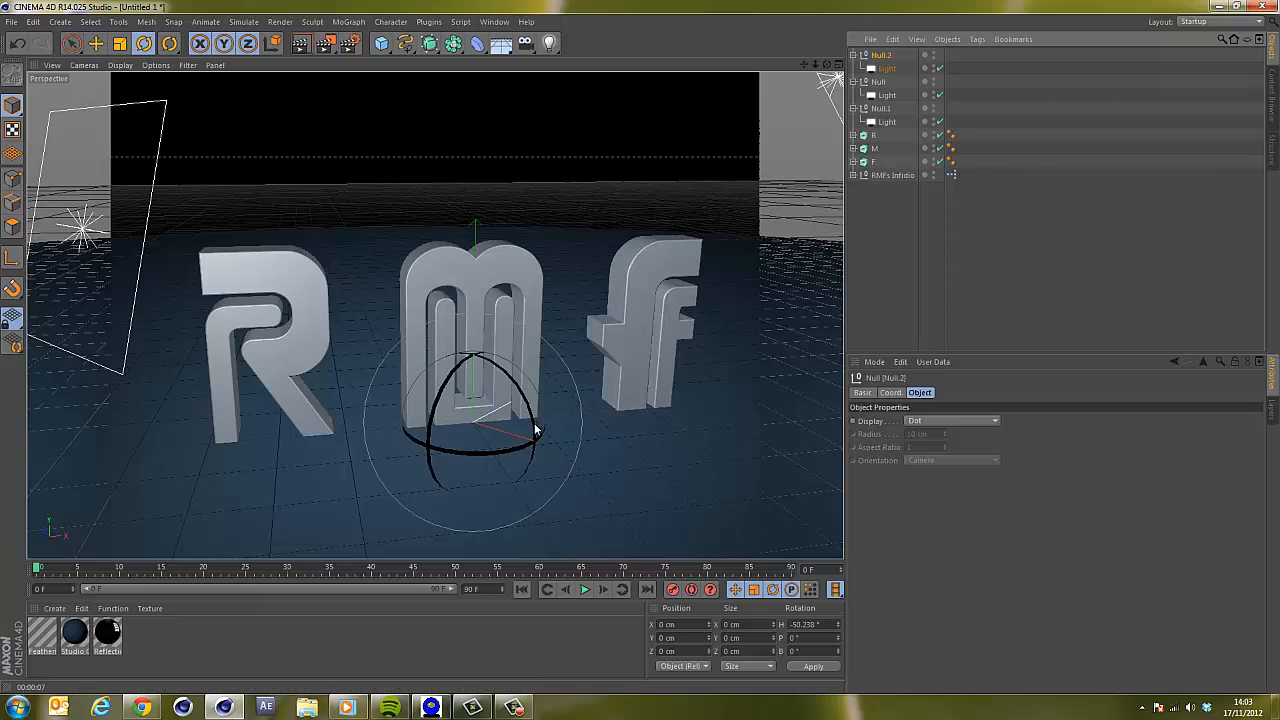
pyautogui.moveTo(531, 431)
pyautogui.mouseDown()
pyautogui.moveTo(531, 420)
pyautogui.moveTo(546, 431)
pyautogui.mouseUp()
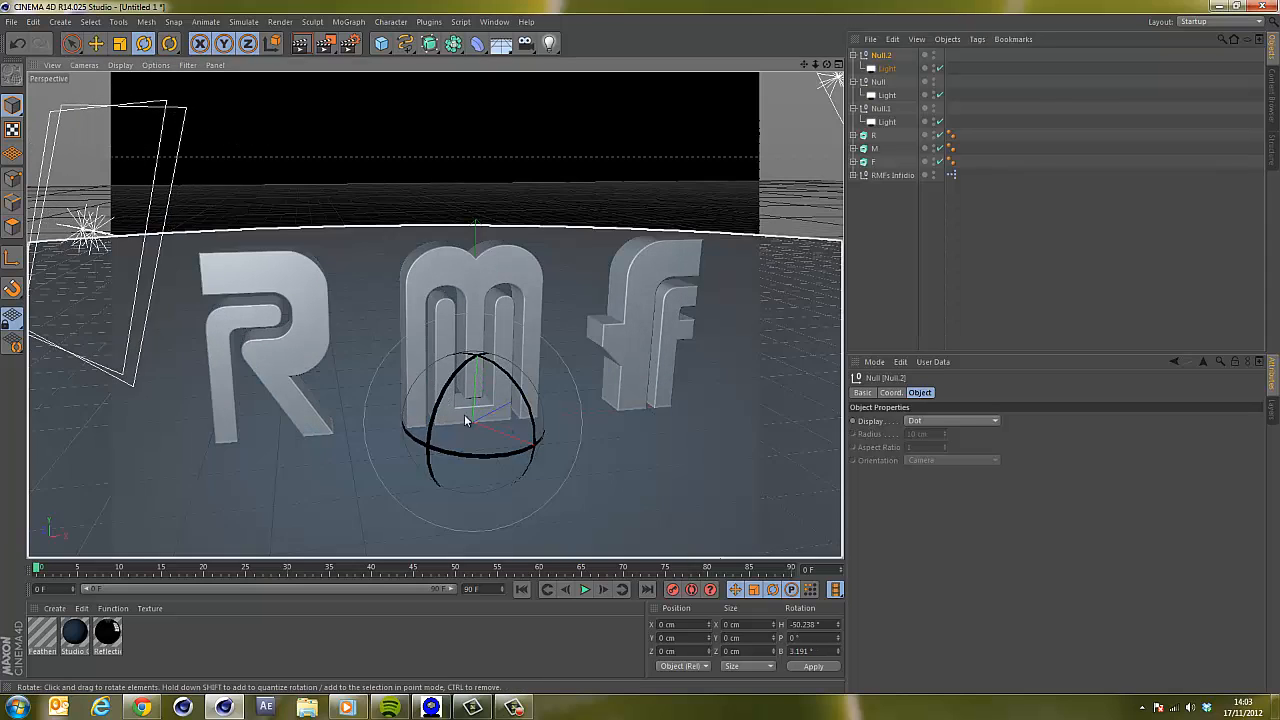
pyautogui.moveTo(436, 411); pyautogui.dragTo(500, 370)
pyautogui.hotkey('ctrl', 'r')
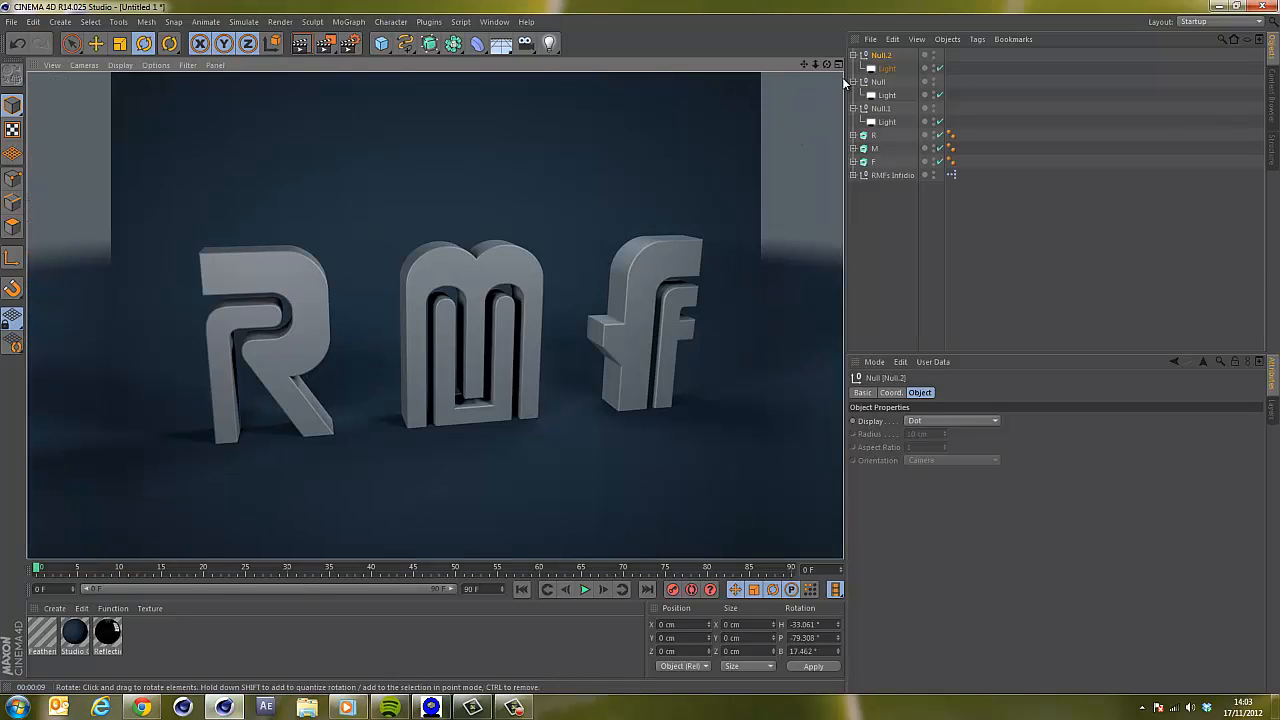
pyautogui.click(906, 255)
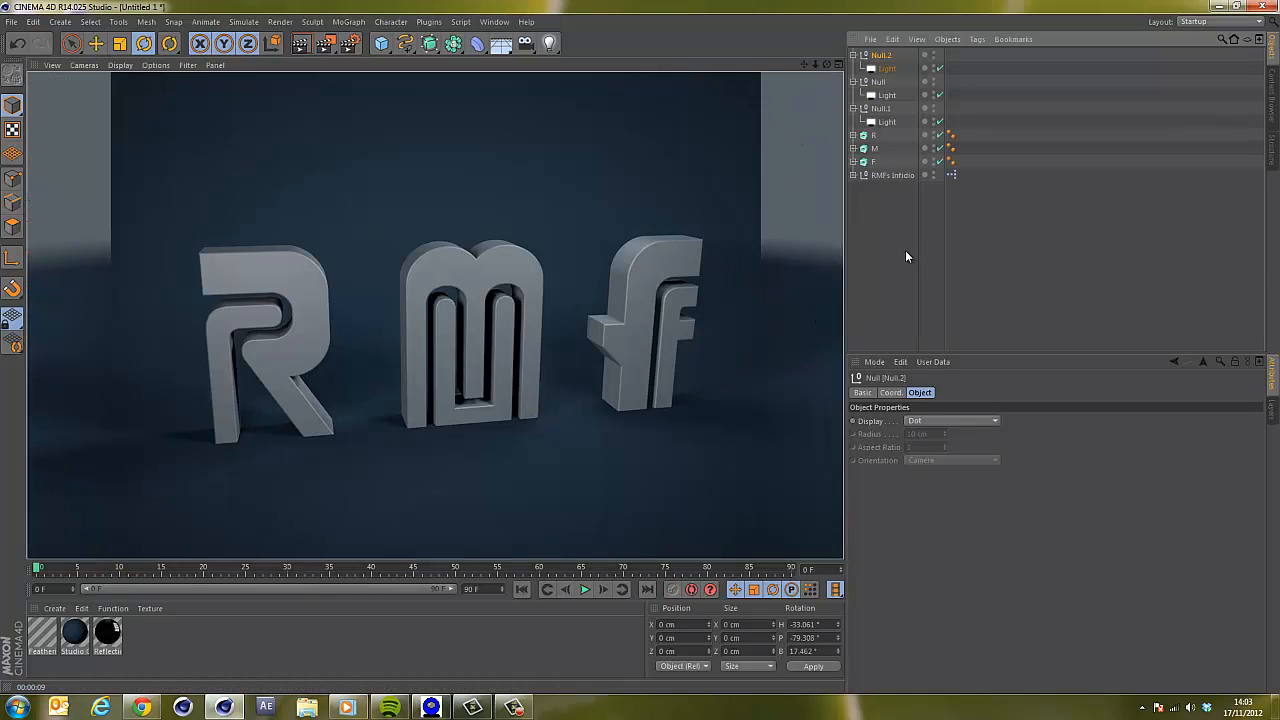
# Collapse the three light nulls, group them together and rename the group Lighting.
pyautogui.click(853, 55)
pyautogui.click(853, 68)
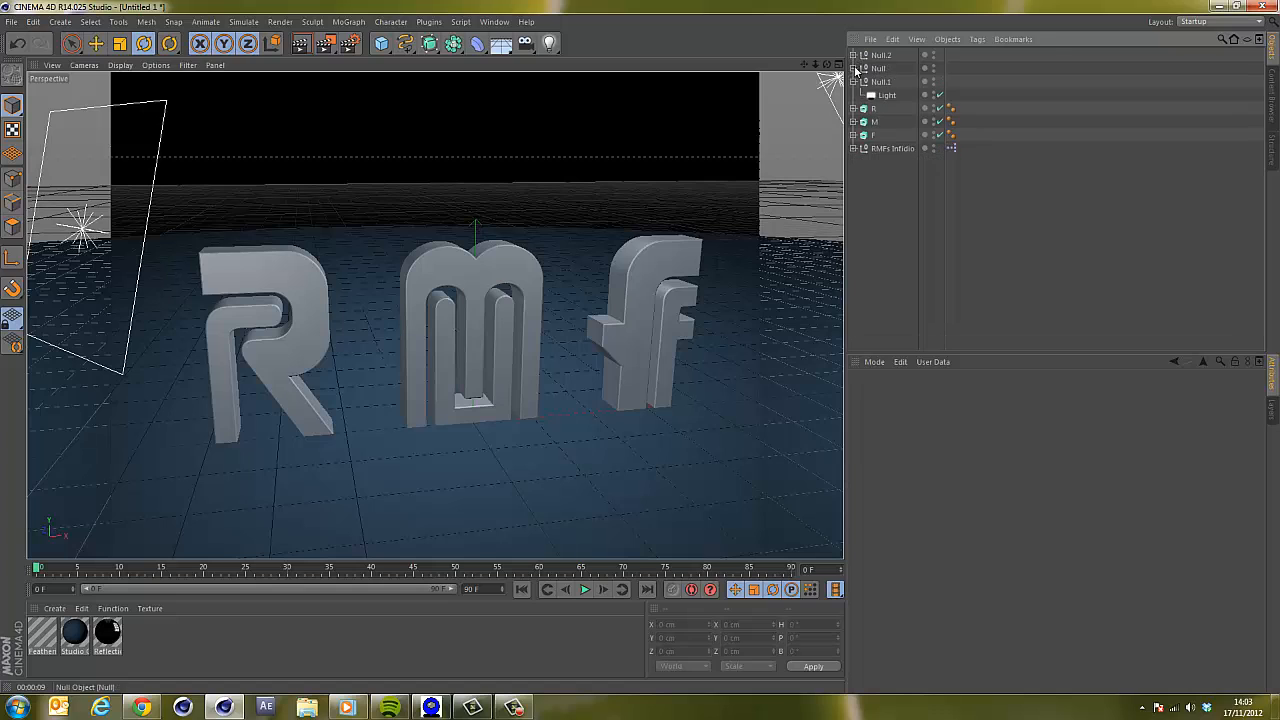
pyautogui.click(853, 81)
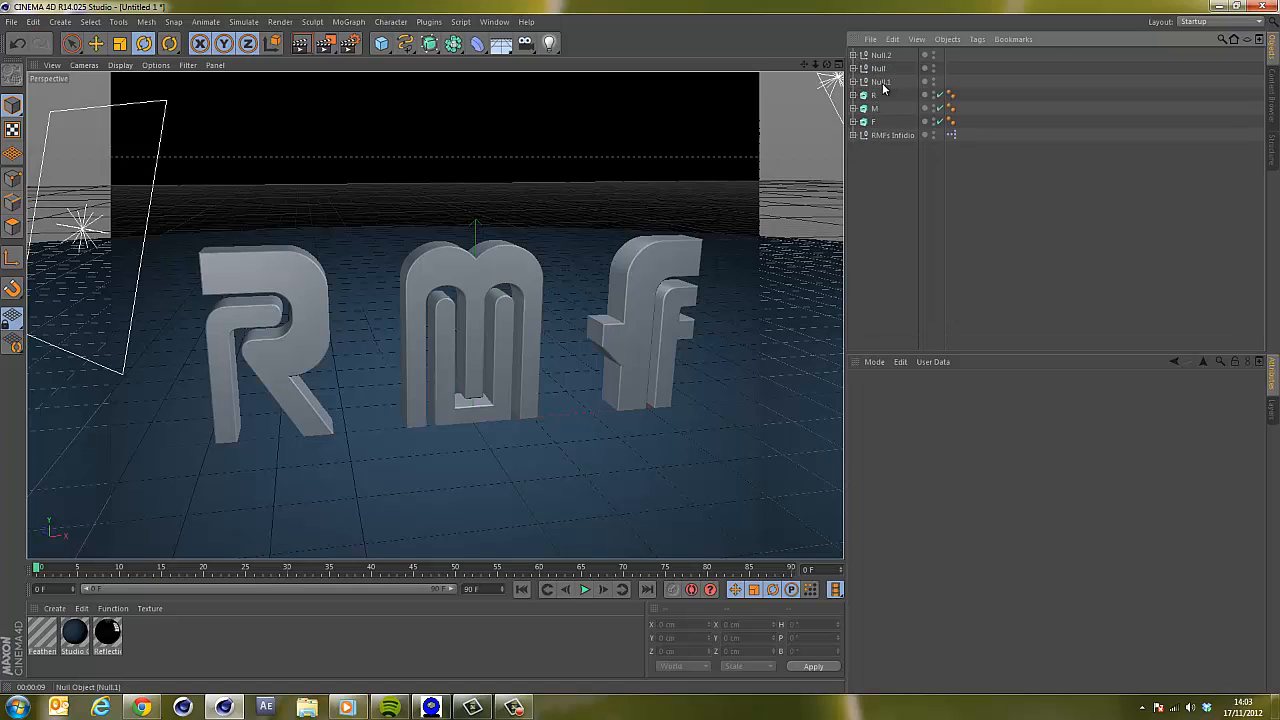
pyautogui.click(883, 84)
pyautogui.keyDown('shift'); pyautogui.click(885, 57); pyautogui.keyUp('shift')
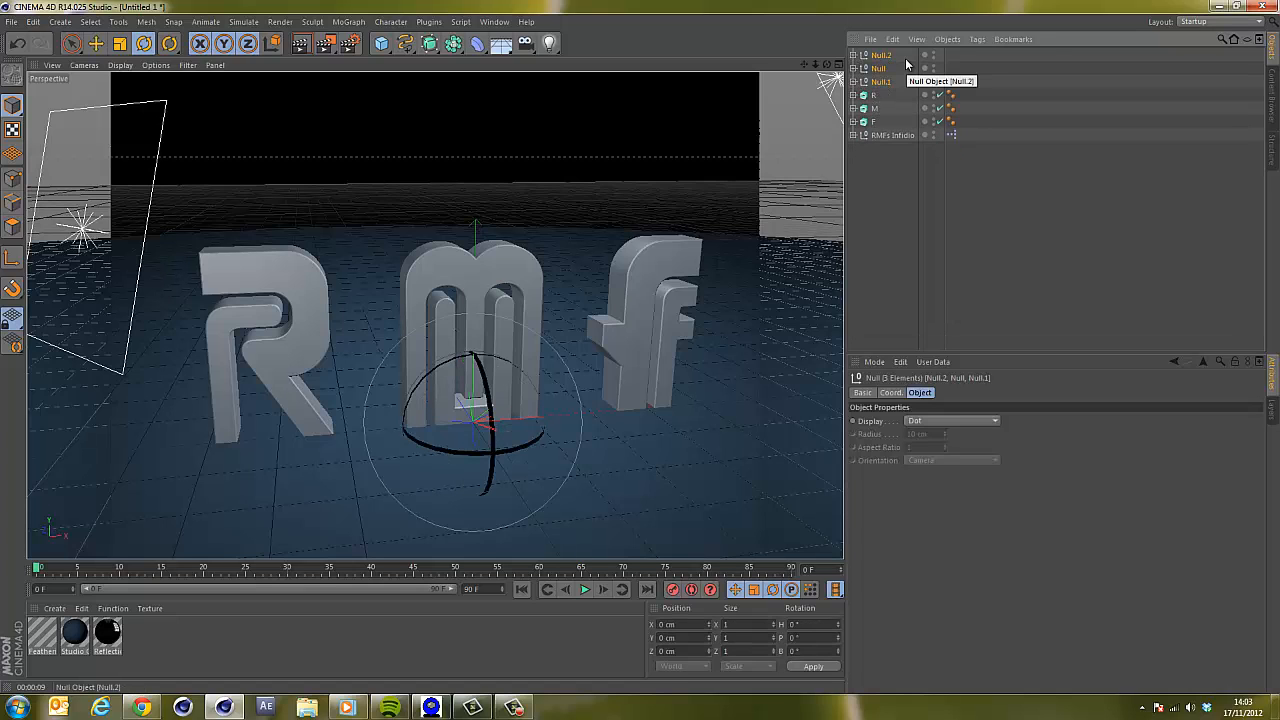
pyautogui.hotkey('alt', 'g')
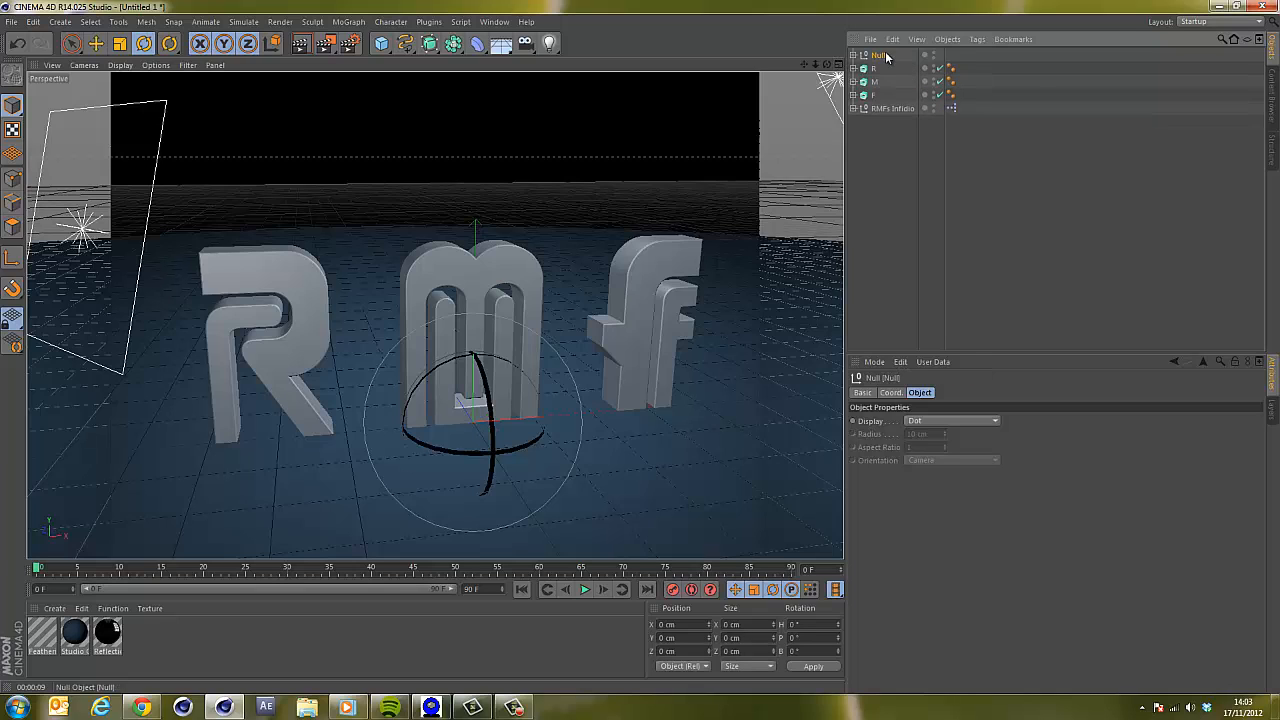
pyautogui.doubleClick(880, 55)
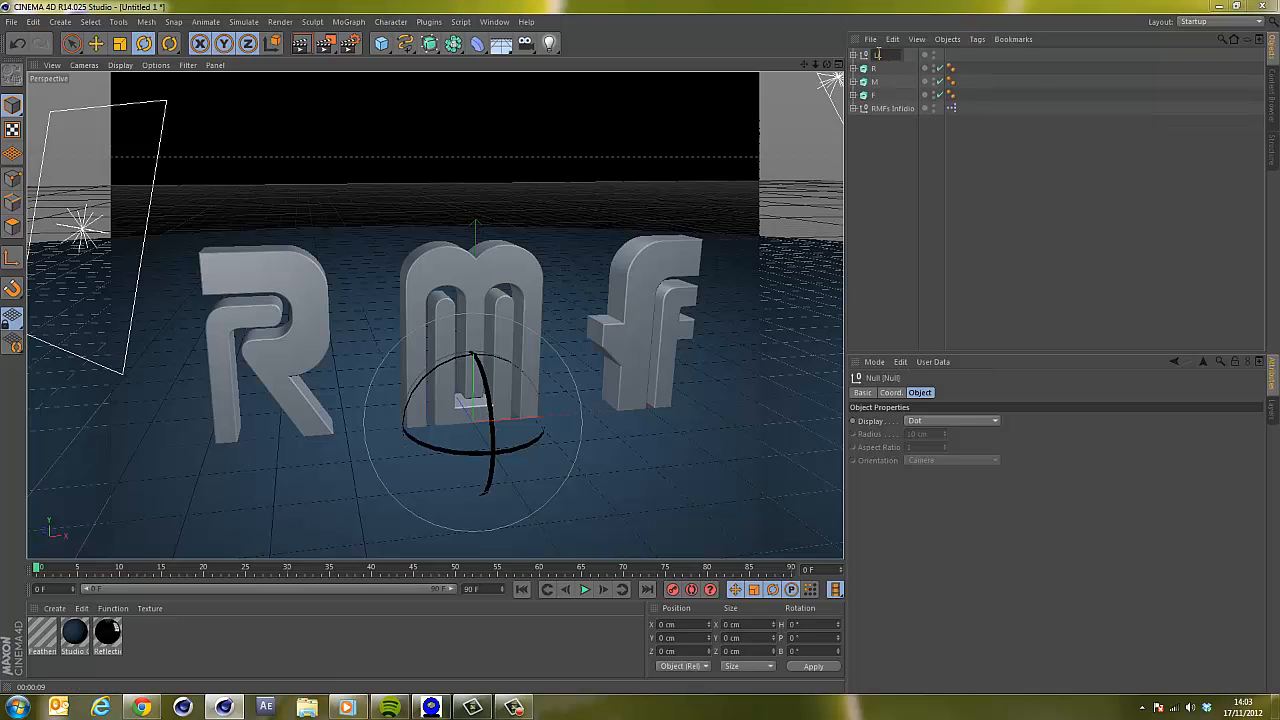
pyautogui.write('Lighting')
pyautogui.press('Return')
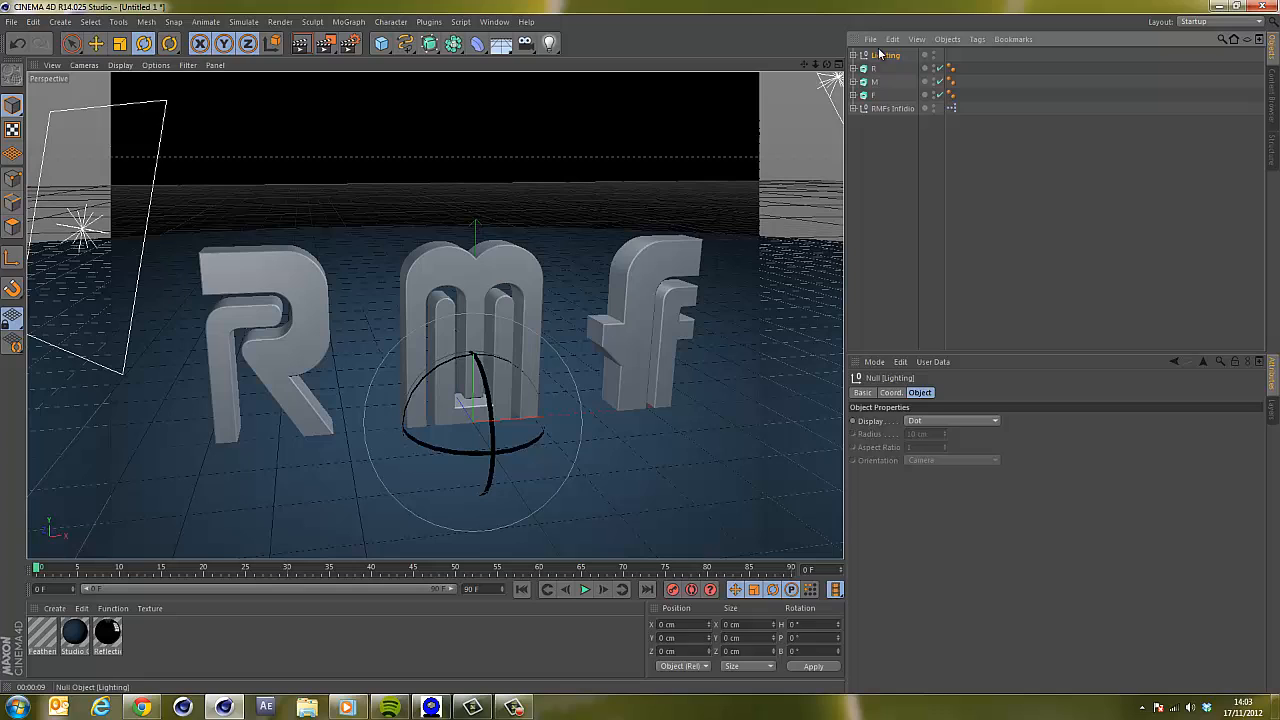
# Render the viewport to check the lighting.
pyautogui.click(893, 154)
pyautogui.hotkey('ctrl', 'r')
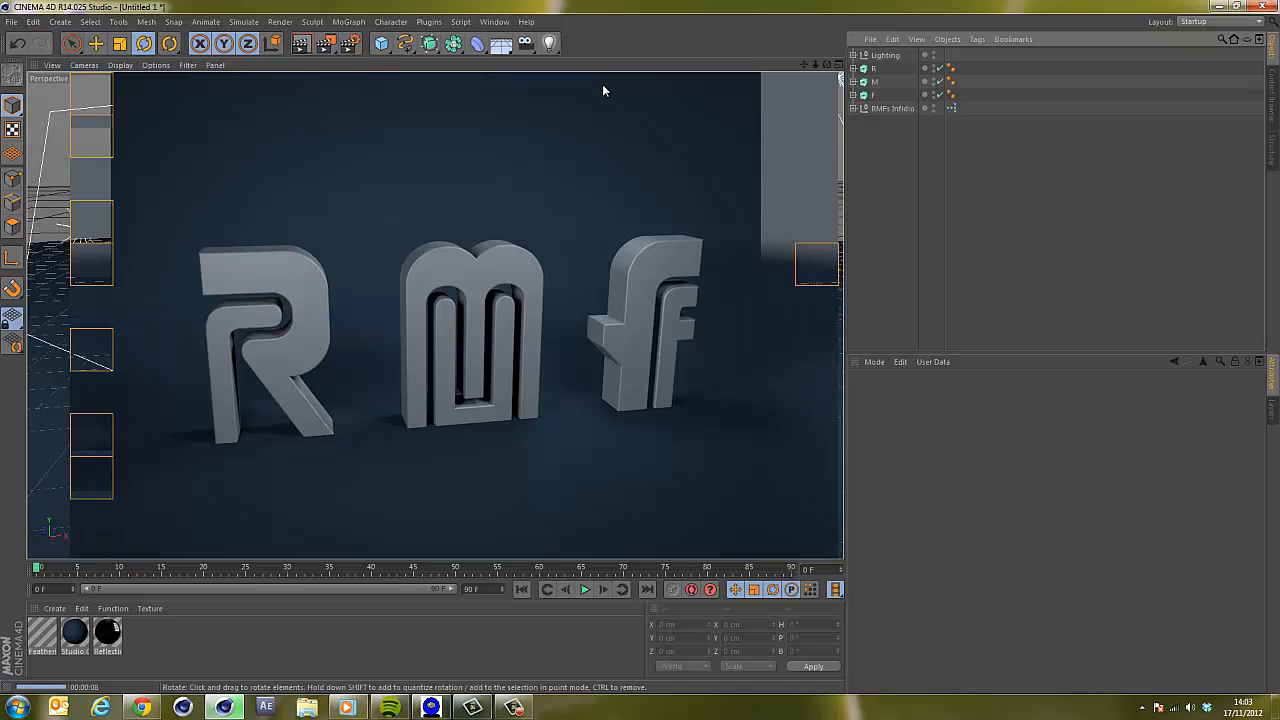
pyautogui.click(891, 144)
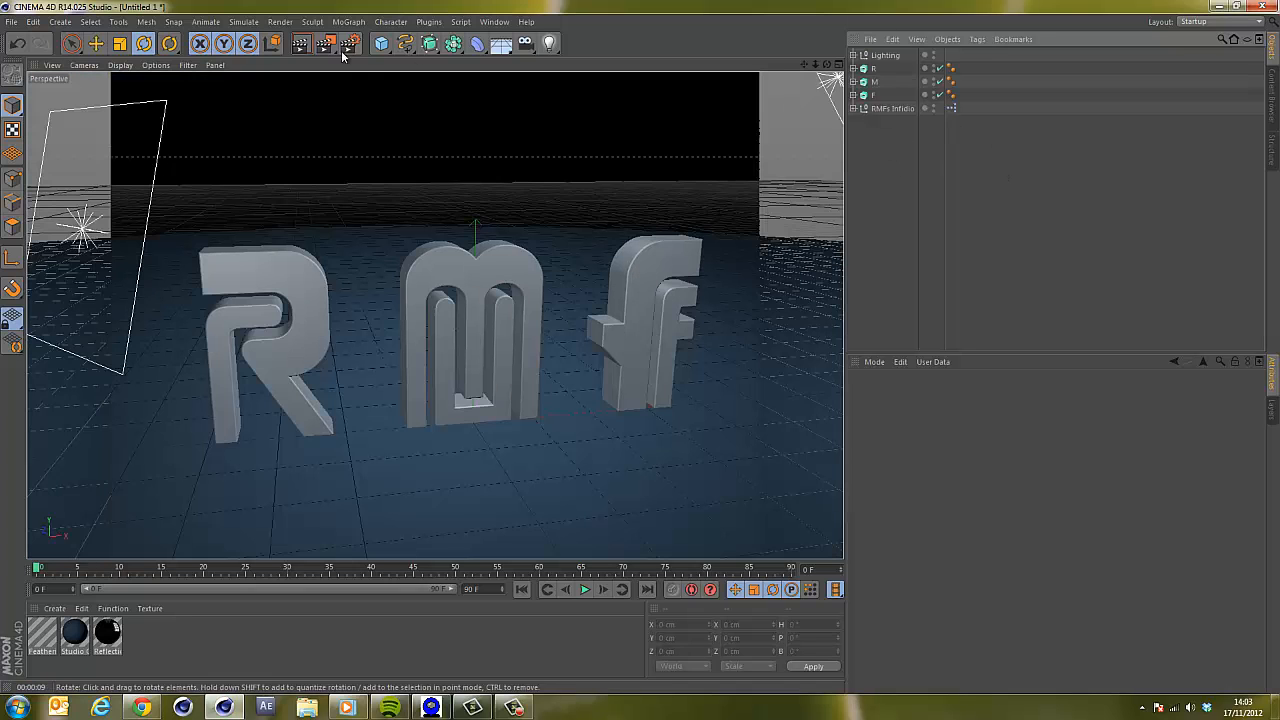
# Add a plane and move it up to about 375 cm in Y and about -300 cm in X.
pyautogui.moveTo(384, 46); pyautogui.dragTo(514, 100)
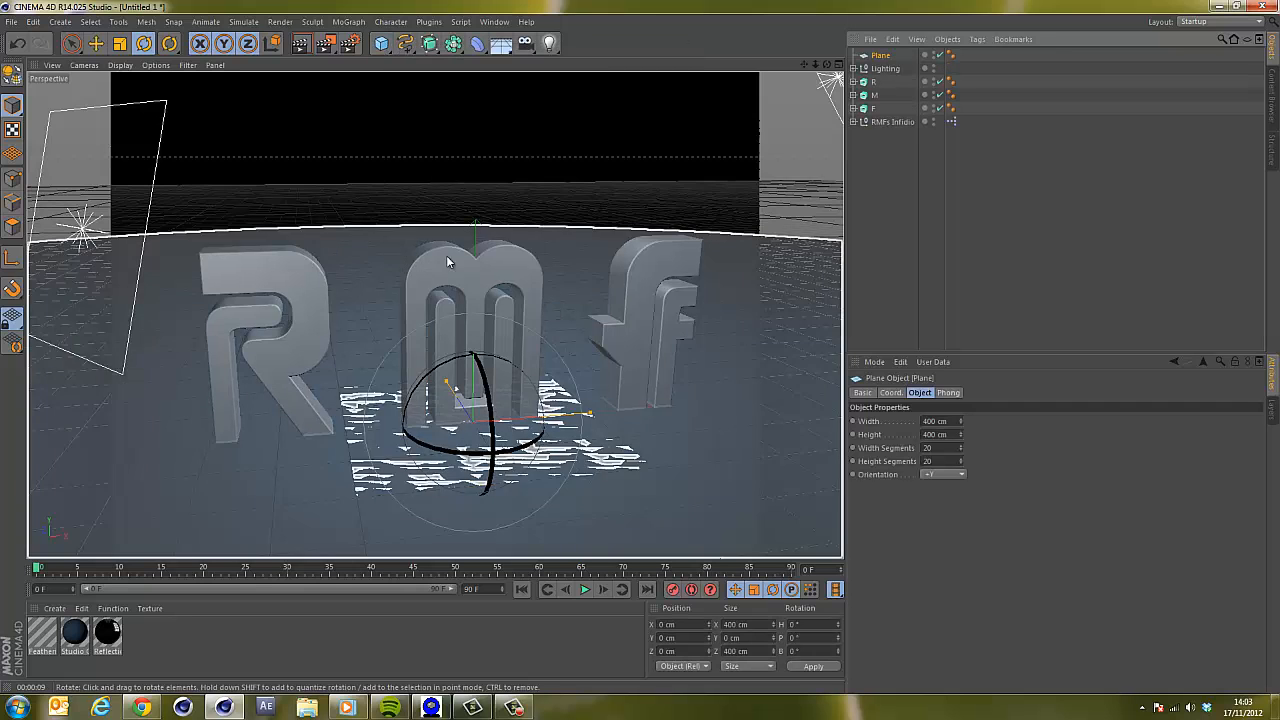
pyautogui.click(71, 43)
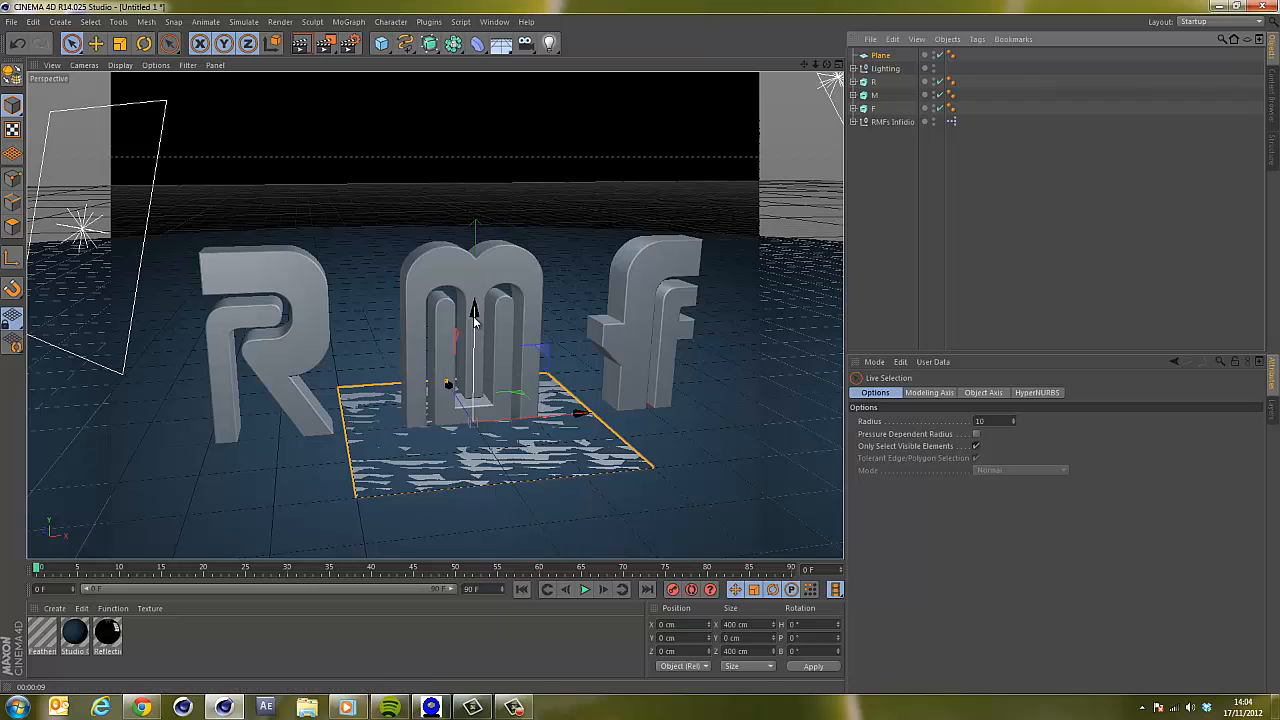
pyautogui.moveTo(474, 317); pyautogui.dragTo(640, 354)
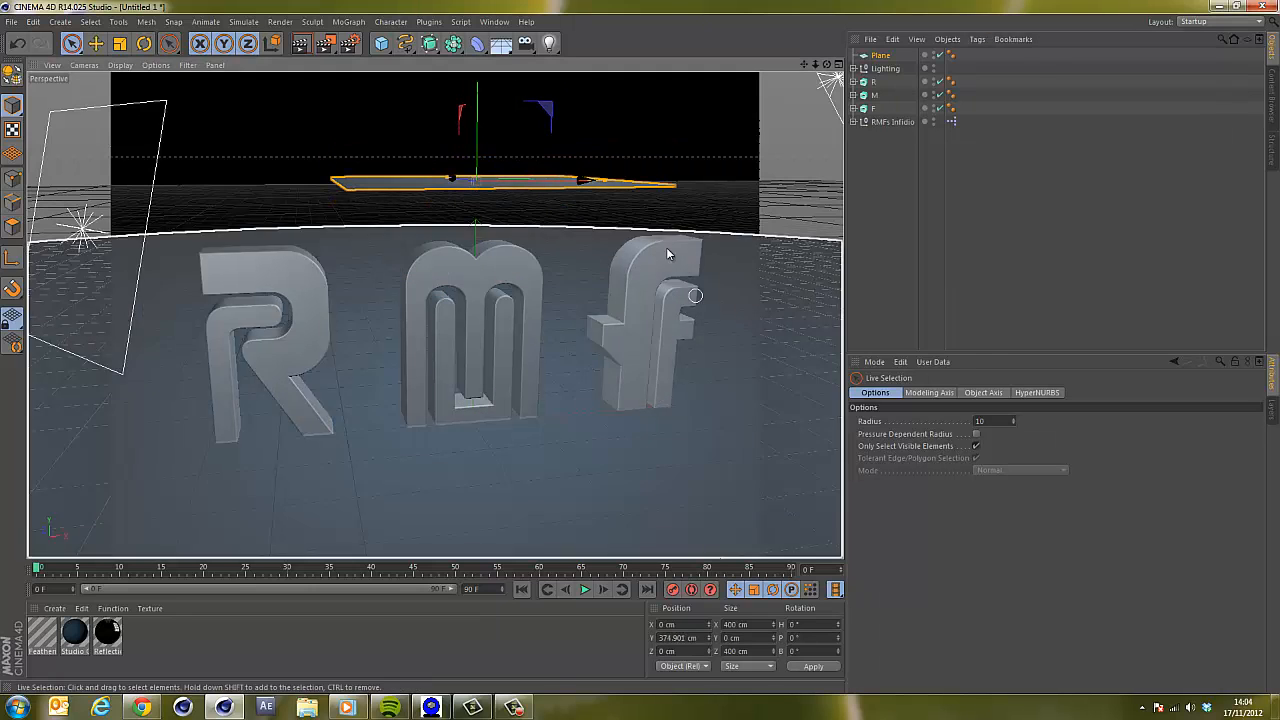
pyautogui.moveTo(581, 183); pyautogui.dragTo(375, 210)
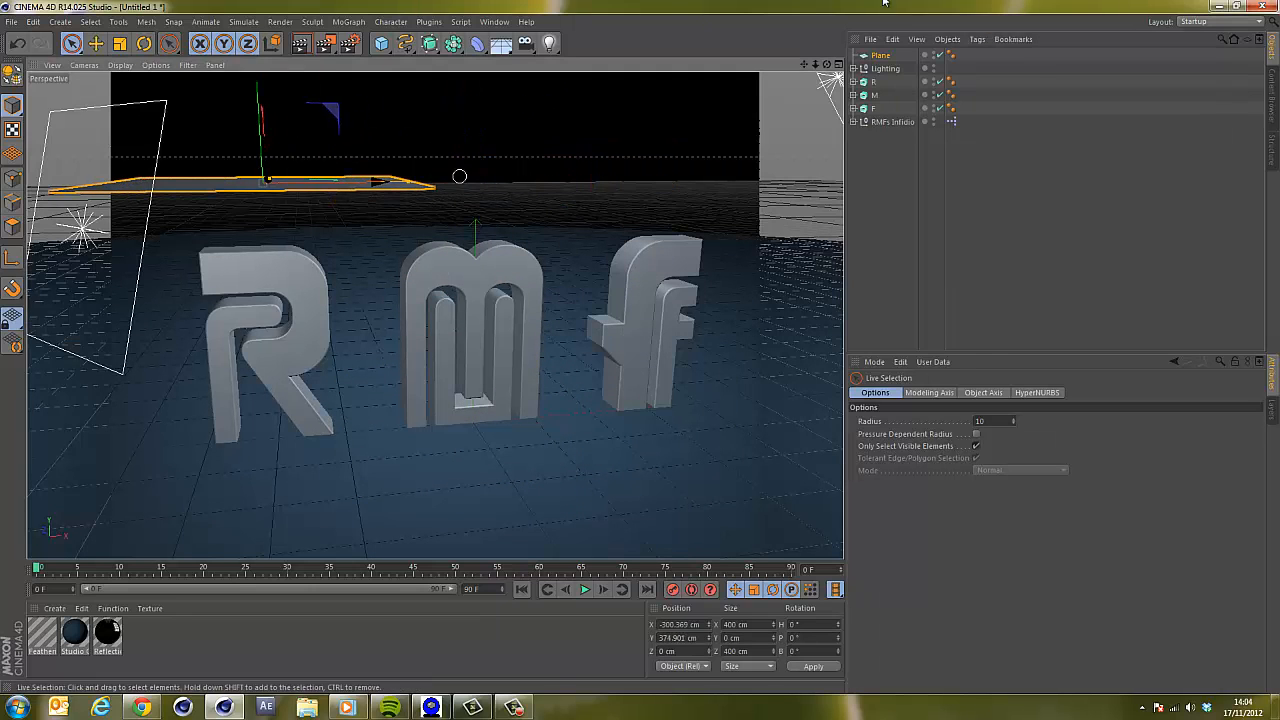
# Resize the plane to about 531 cm wide and 572 cm deep, nudging it to about 28 cm in Z.
pyautogui.click(838, 65)
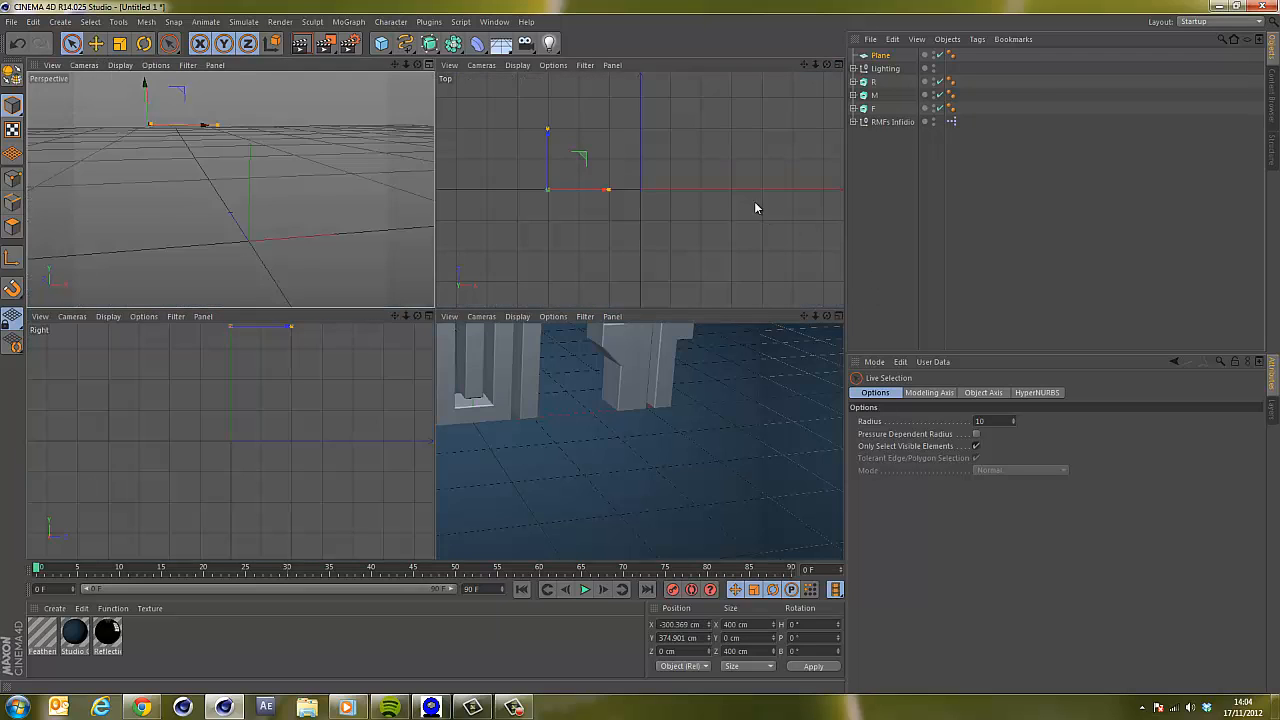
pyautogui.moveTo(595, 190); pyautogui.dragTo(590, 191)
pyautogui.moveTo(543, 148); pyautogui.dragTo(543, 139)
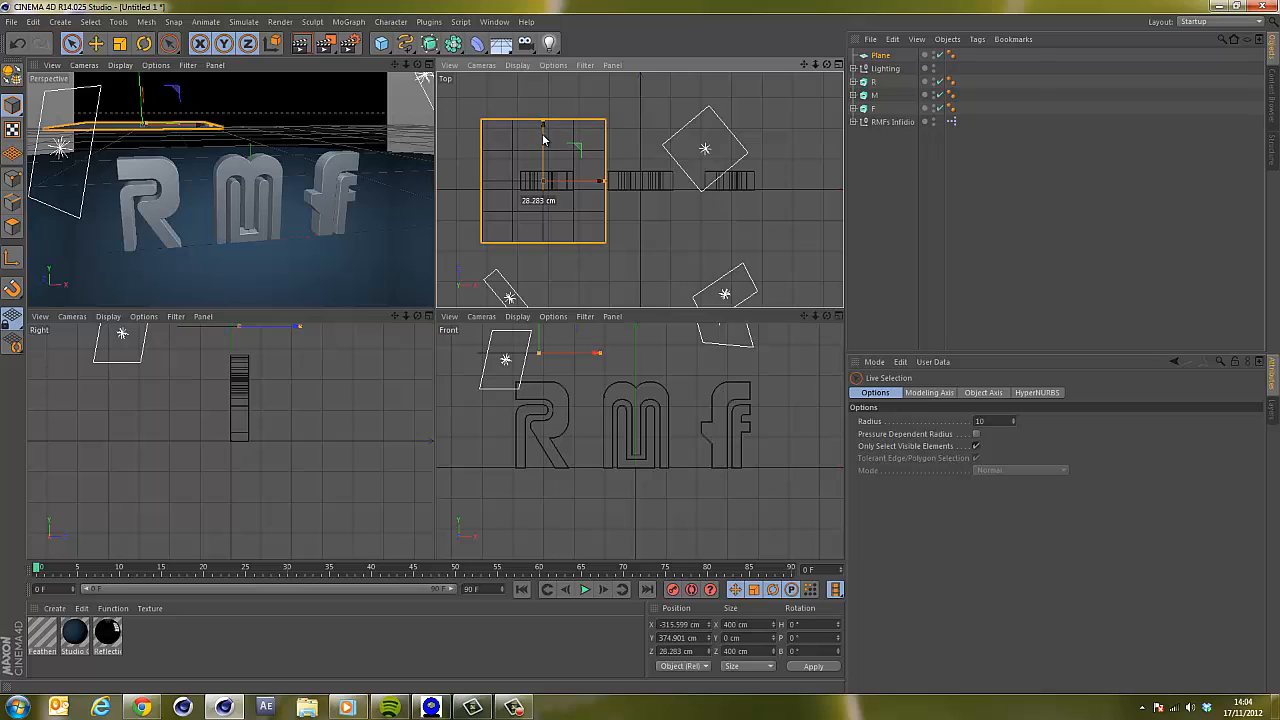
pyautogui.moveTo(589, 185); pyautogui.dragTo(622, 182)
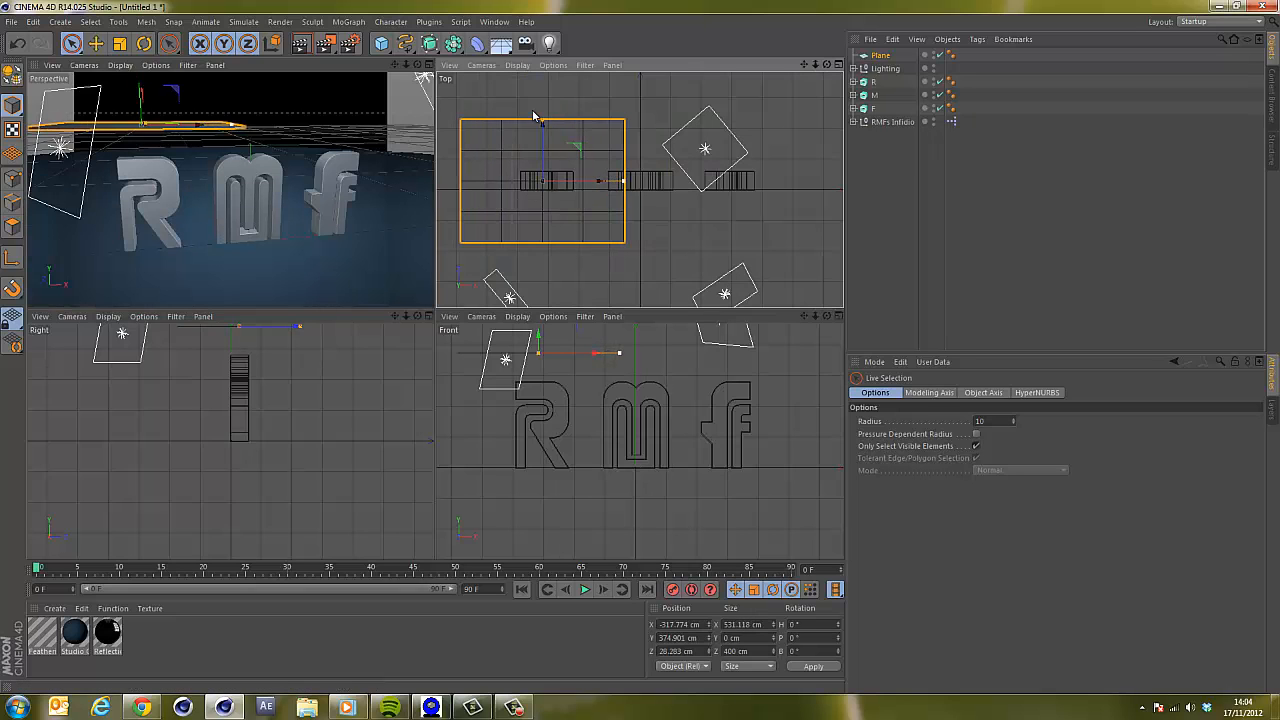
pyautogui.moveTo(544, 120); pyautogui.dragTo(544, 93)
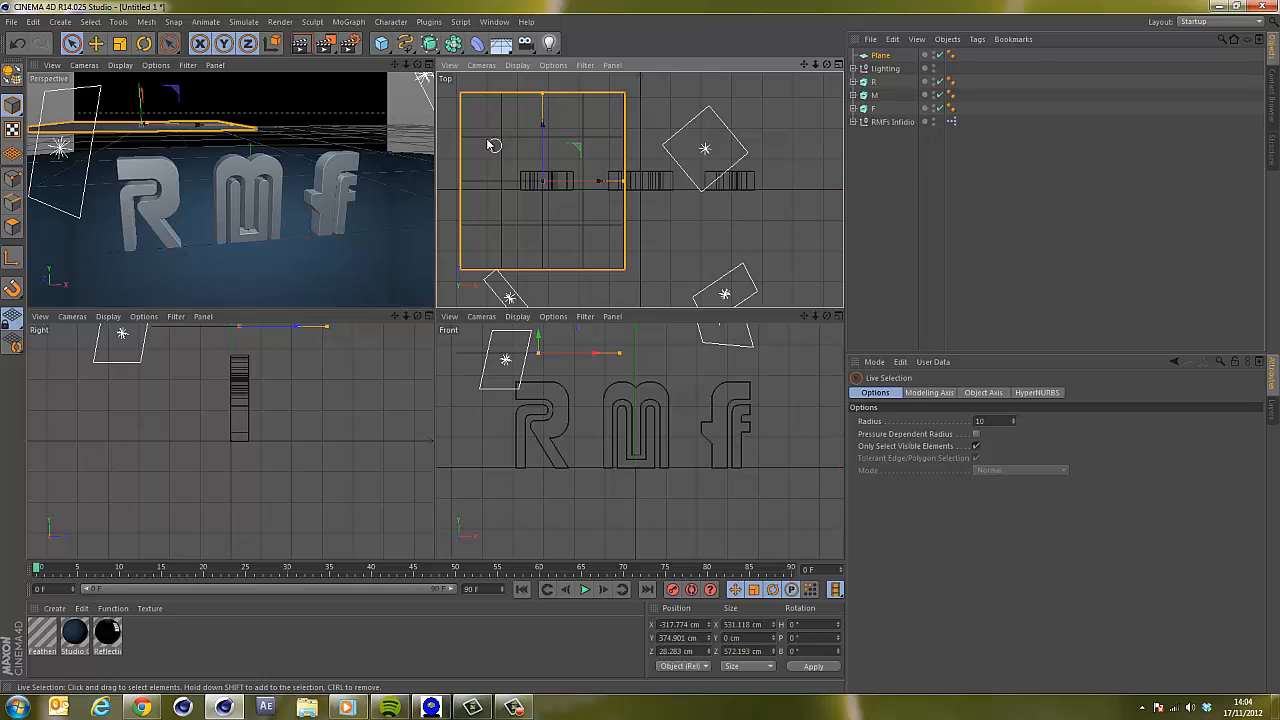
# Set the perspective view's display mode to Gouraud Shading (Lines).
pyautogui.moveTo(418, 65); pyautogui.dragTo(441, 316)
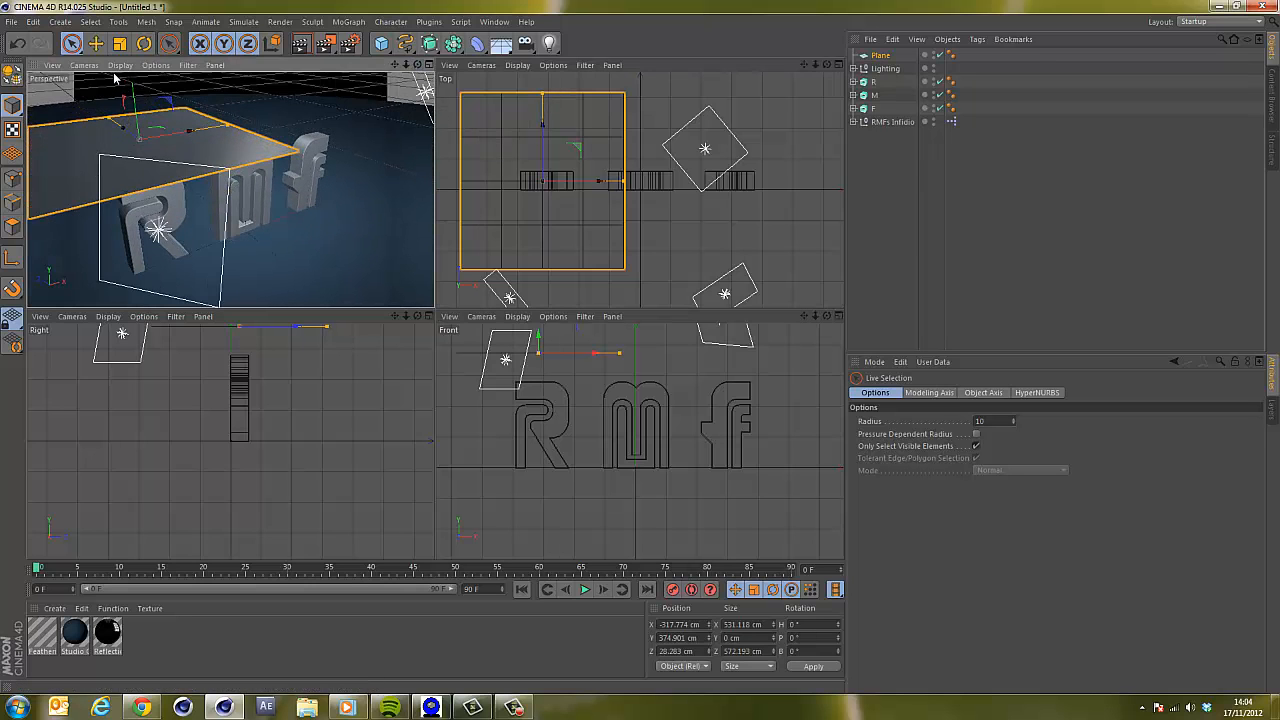
pyautogui.click(88, 66)
pyautogui.moveTo(122, 66)
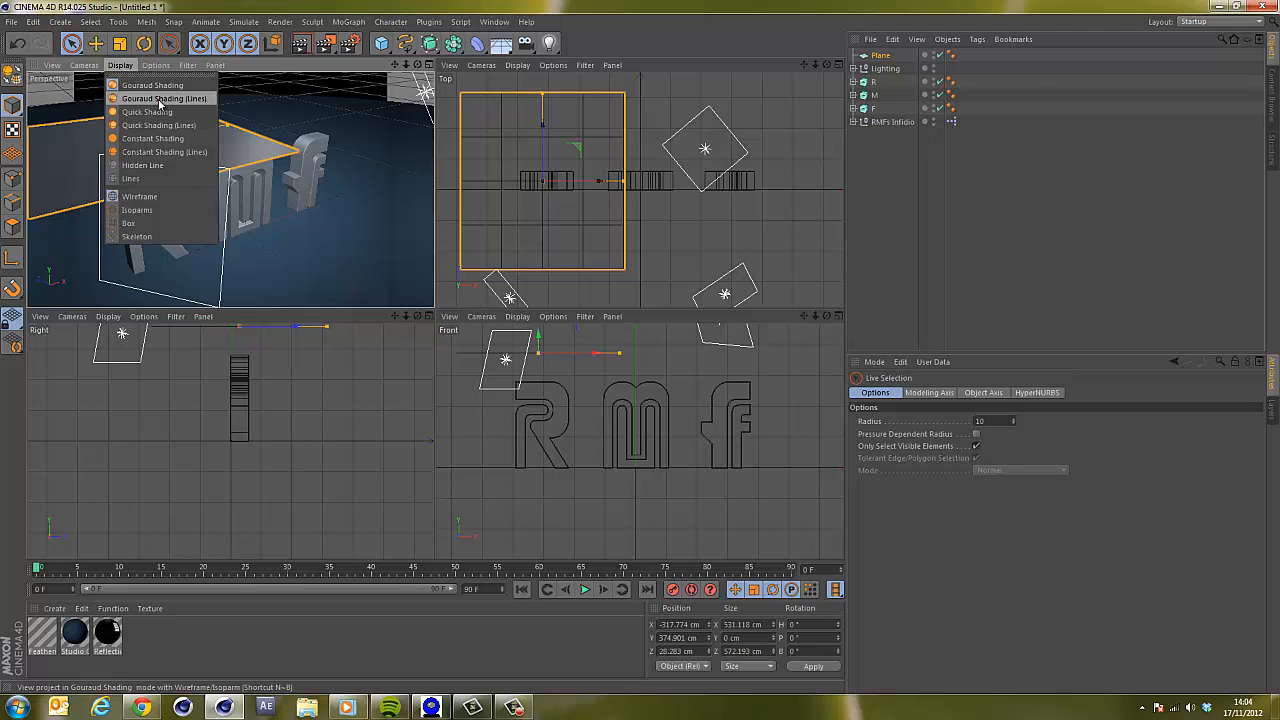
pyautogui.click(160, 100)
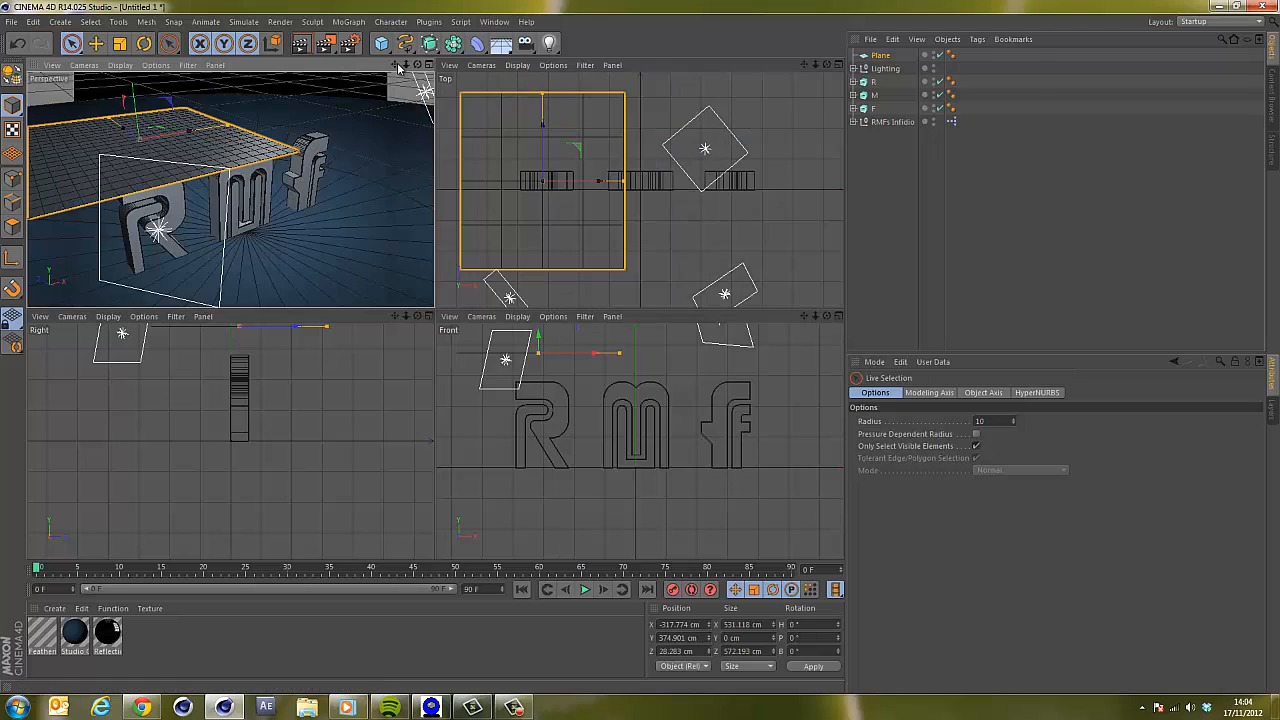
pyautogui.moveTo(416, 66); pyautogui.dragTo(434, 312)
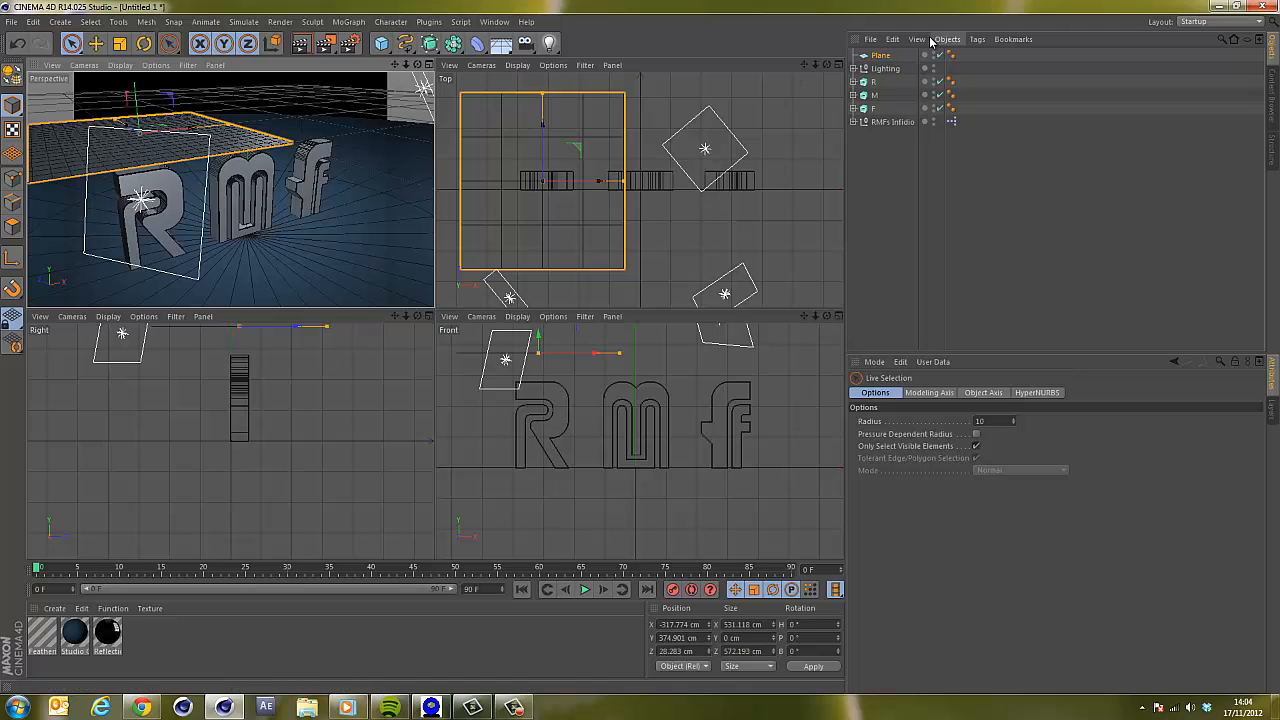
# Duplicate the plane and move the copy to the centre, about 0 cm in X and 392 cm in Y.
pyautogui.keyDown('ctrl'); pyautogui.moveTo(884, 65); pyautogui.dragTo(885, 82); pyautogui.keyUp('ctrl')
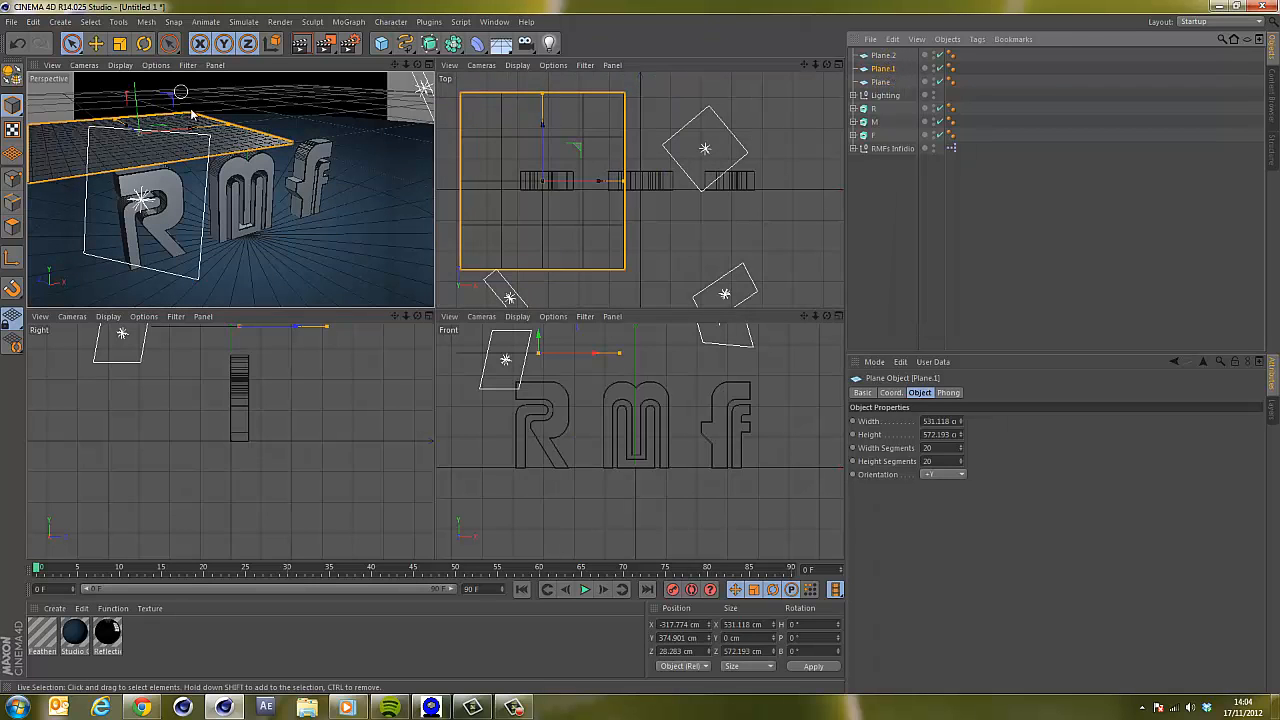
pyautogui.moveTo(190, 134); pyautogui.dragTo(305, 128)
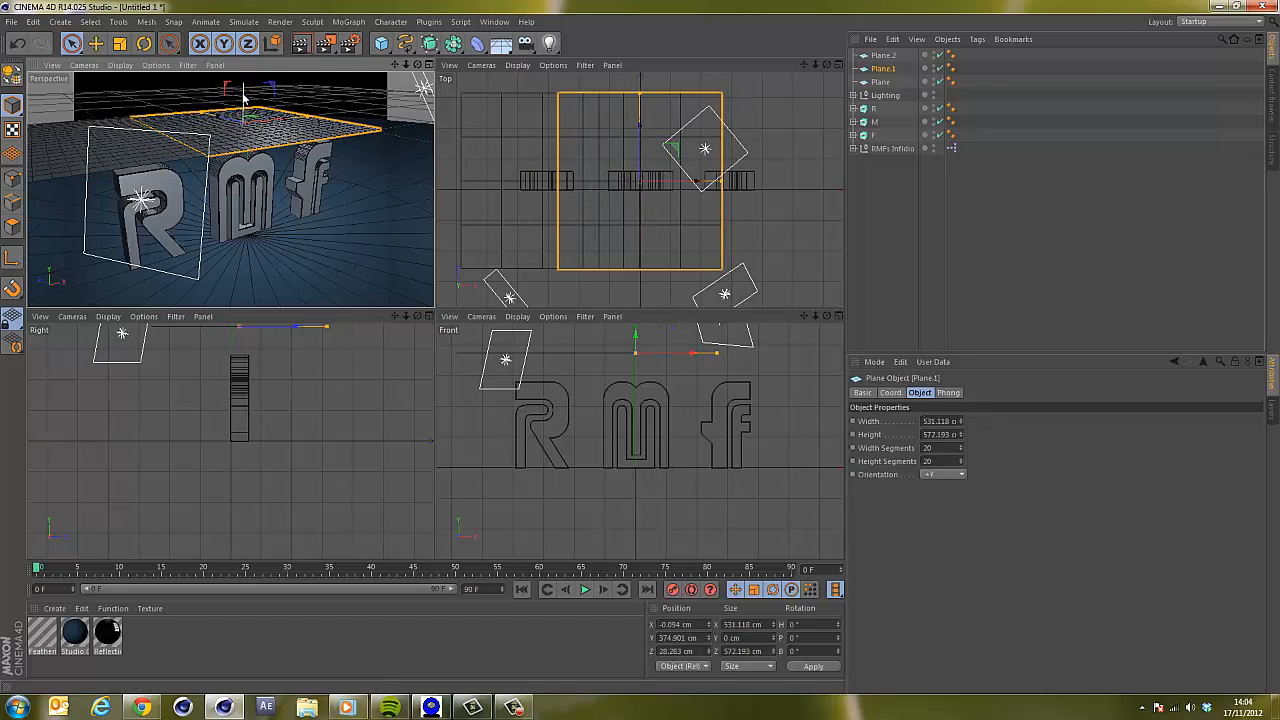
pyautogui.moveTo(243, 96); pyautogui.dragTo(243, 92)
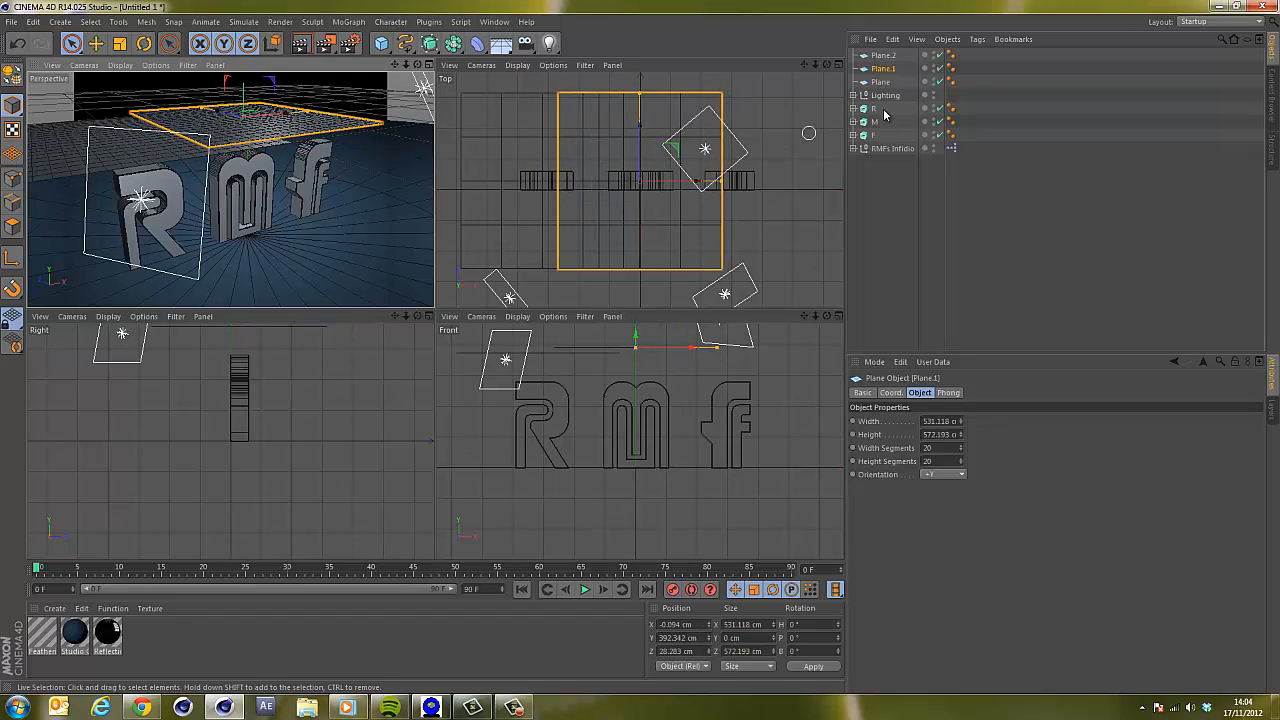
# Move the other plane copy to about 300 cm in X and 379 cm in Y, then disable it.
pyautogui.click(588, 187)
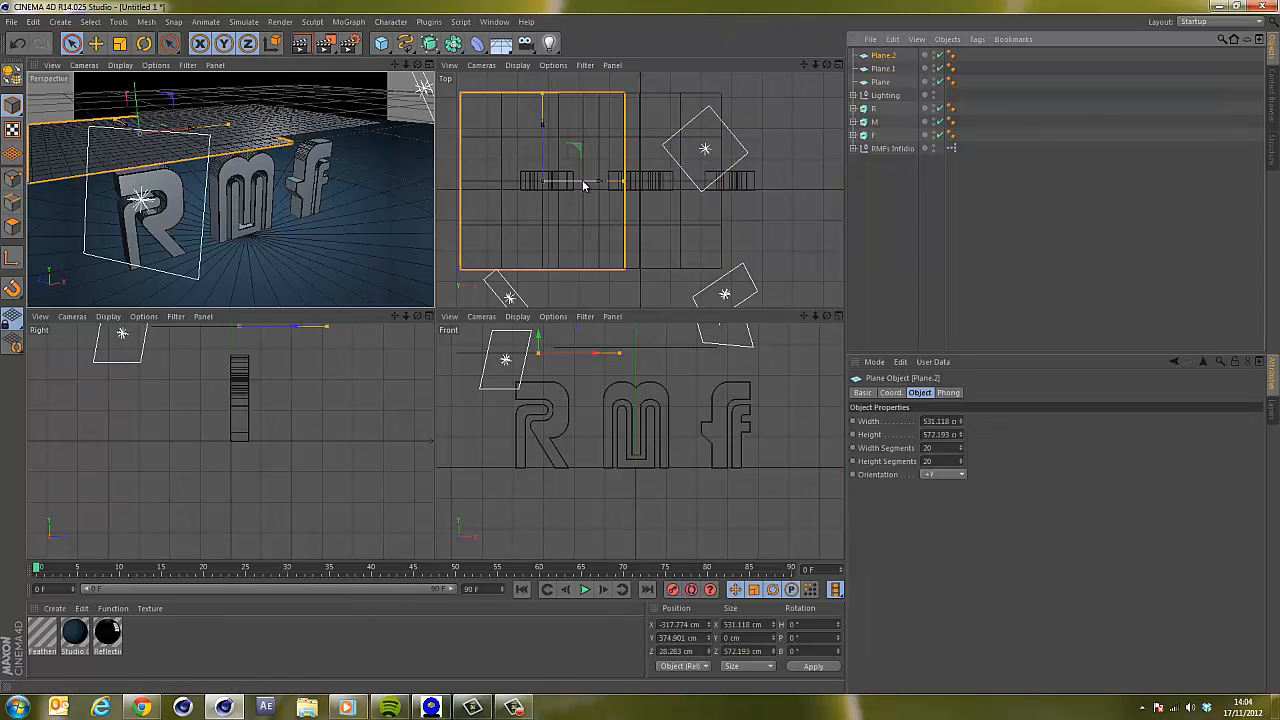
pyautogui.moveTo(588, 187); pyautogui.dragTo(772, 185)
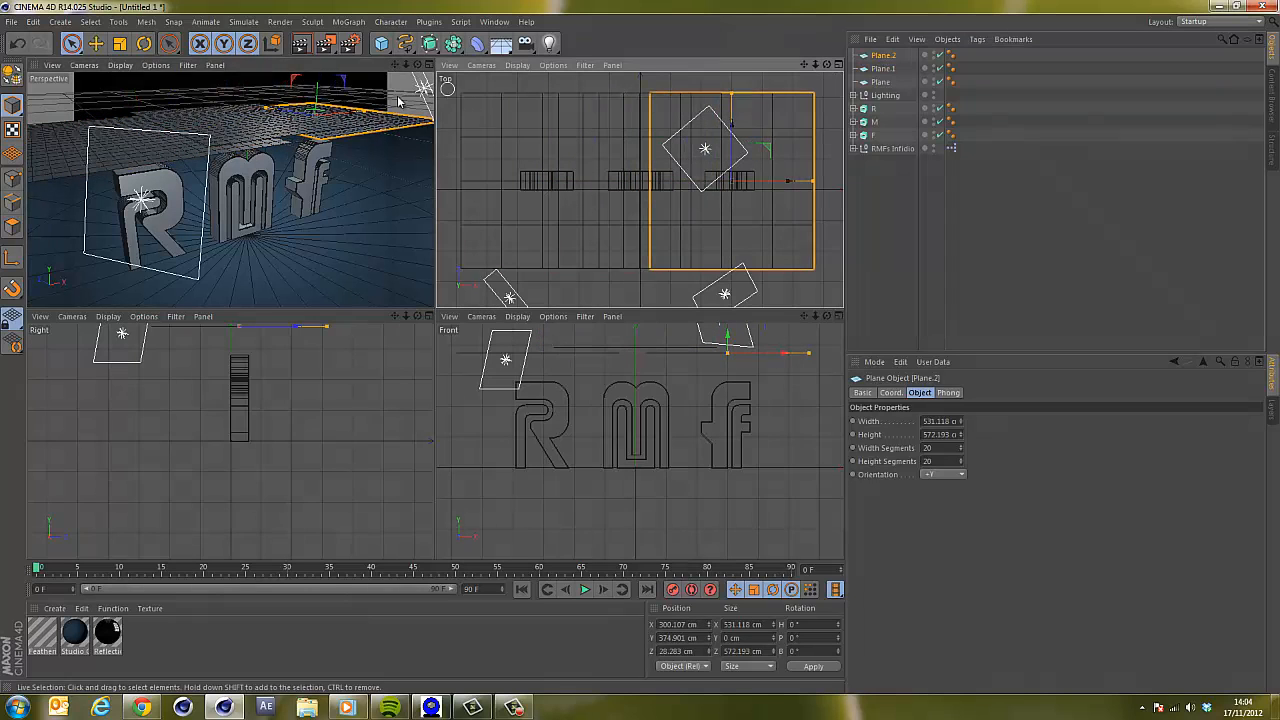
pyautogui.moveTo(318, 93); pyautogui.dragTo(318, 90)
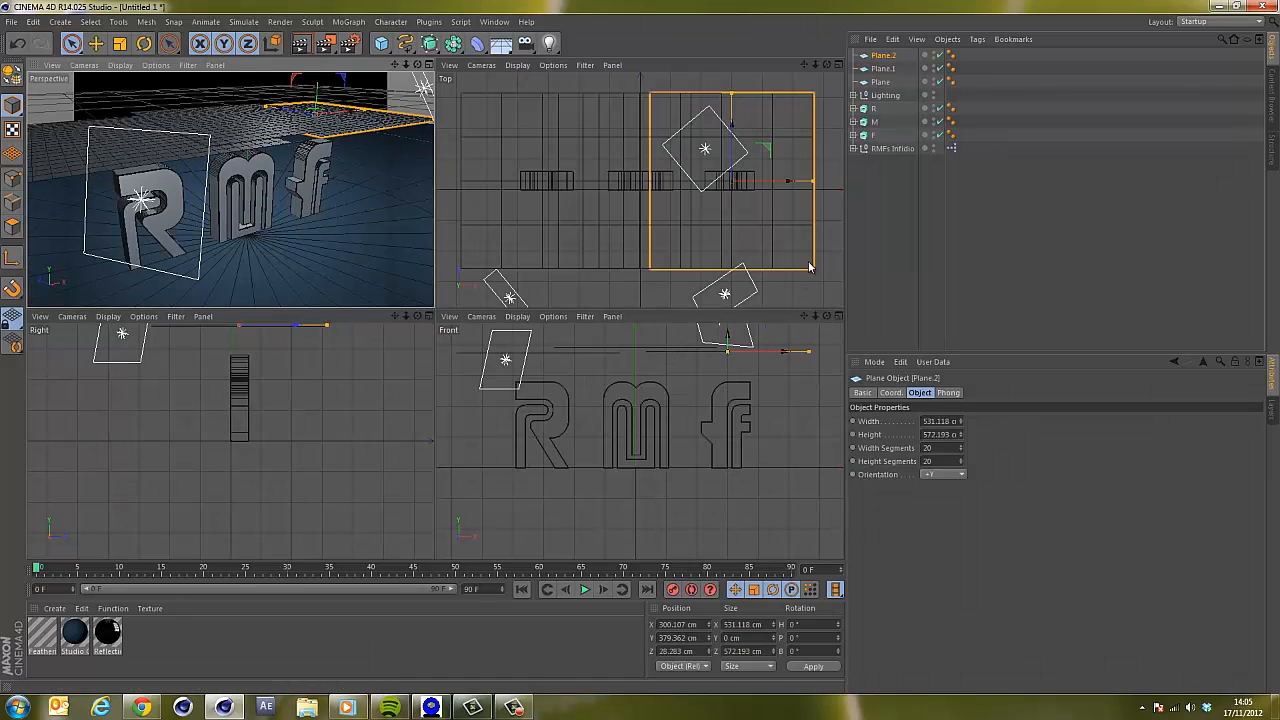
pyautogui.click(939, 55)
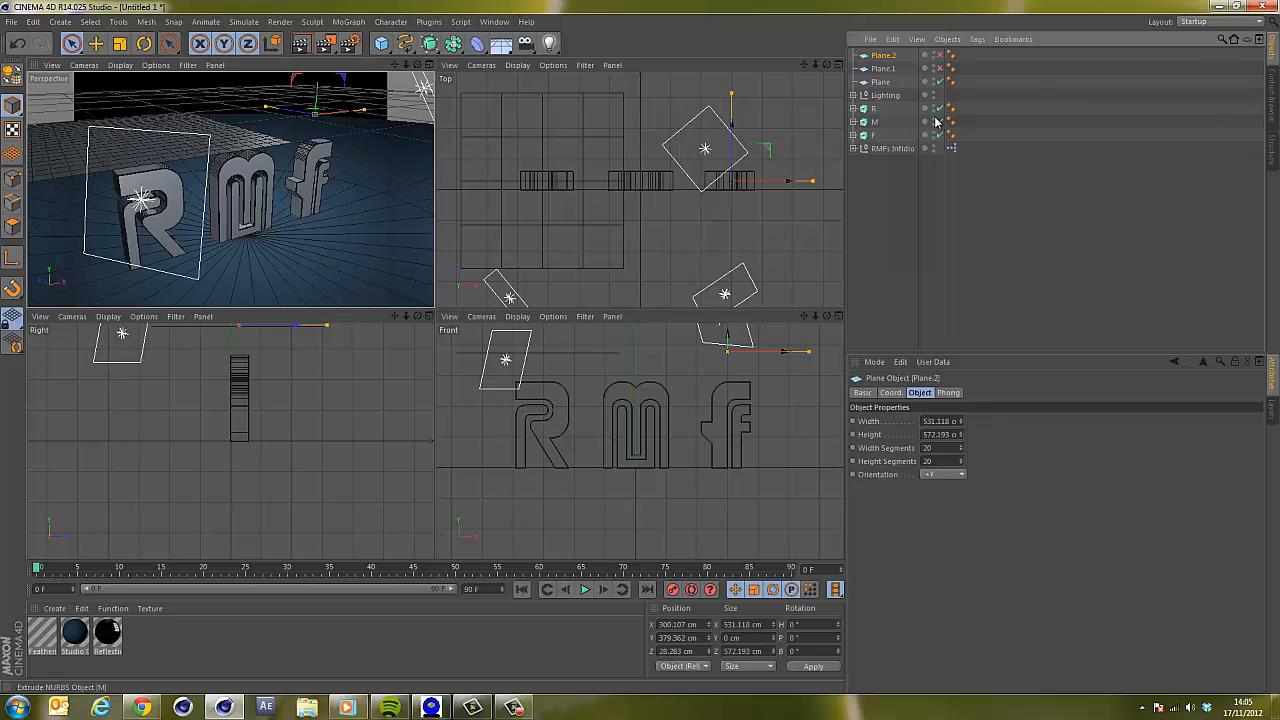
# Add a Cloth simulation tag to the overhead plane.
pyautogui.rightClick(883, 86)
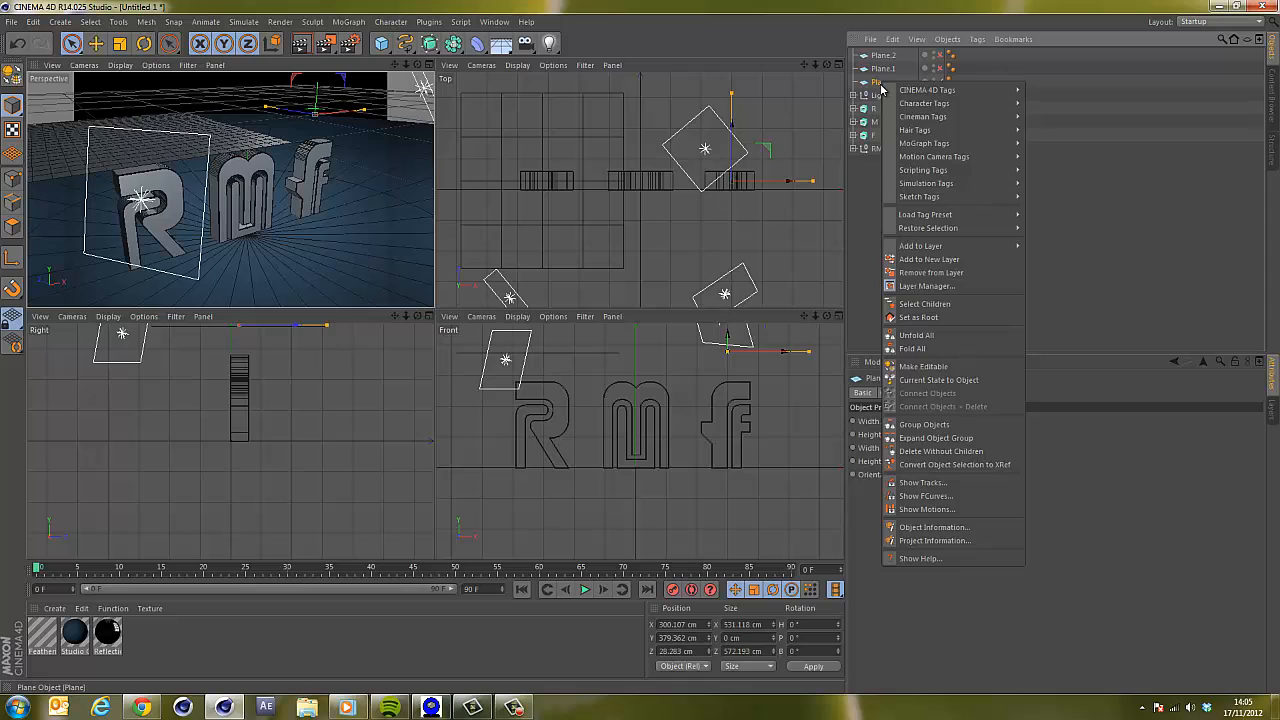
pyautogui.moveTo(938, 184)
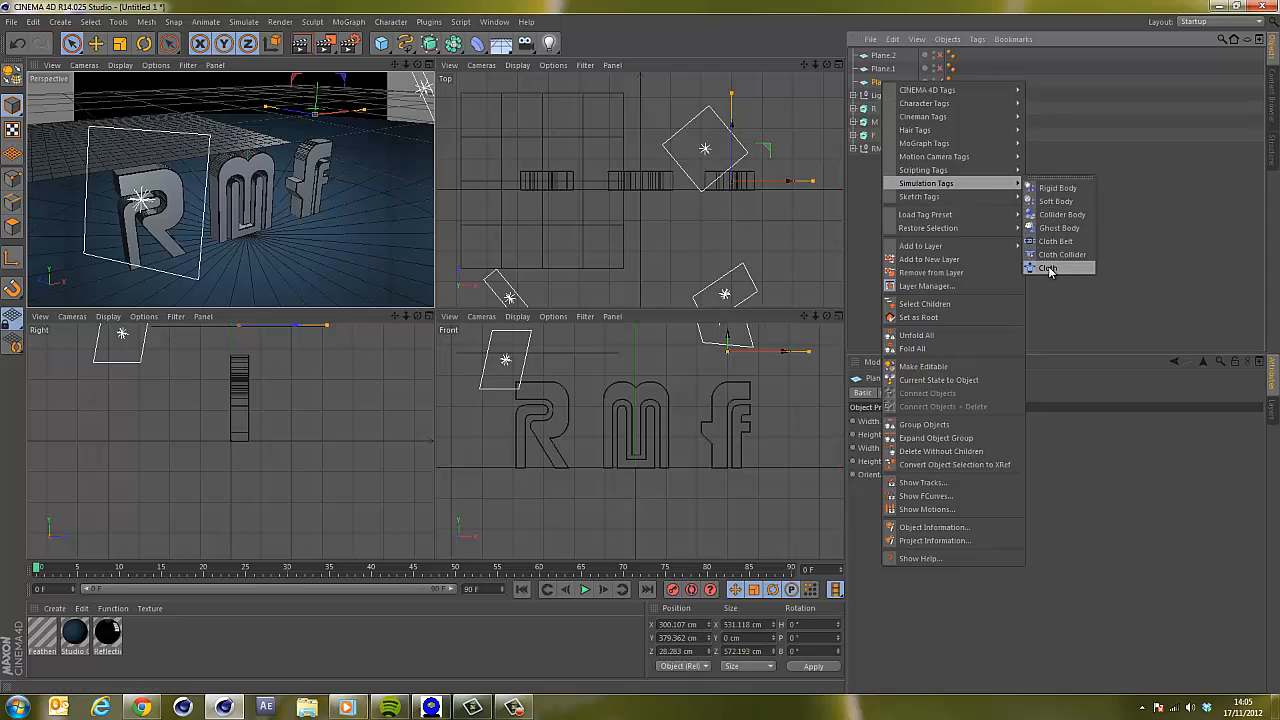
pyautogui.click(1047, 268)
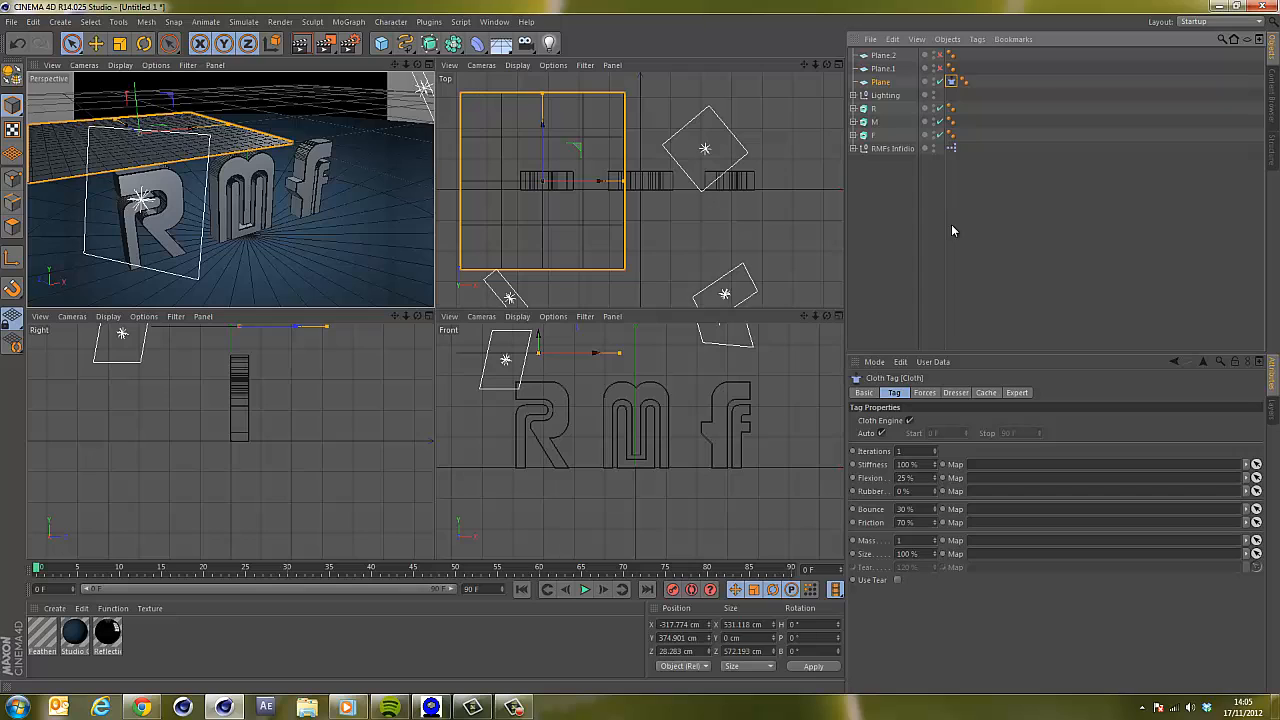
pyautogui.rightClick(885, 82)
pyautogui.click(1050, 265)
# Maximize the perspective view and play the animation from the start to preview it.
pyautogui.moveTo(395, 66); pyautogui.dragTo(438, 311)
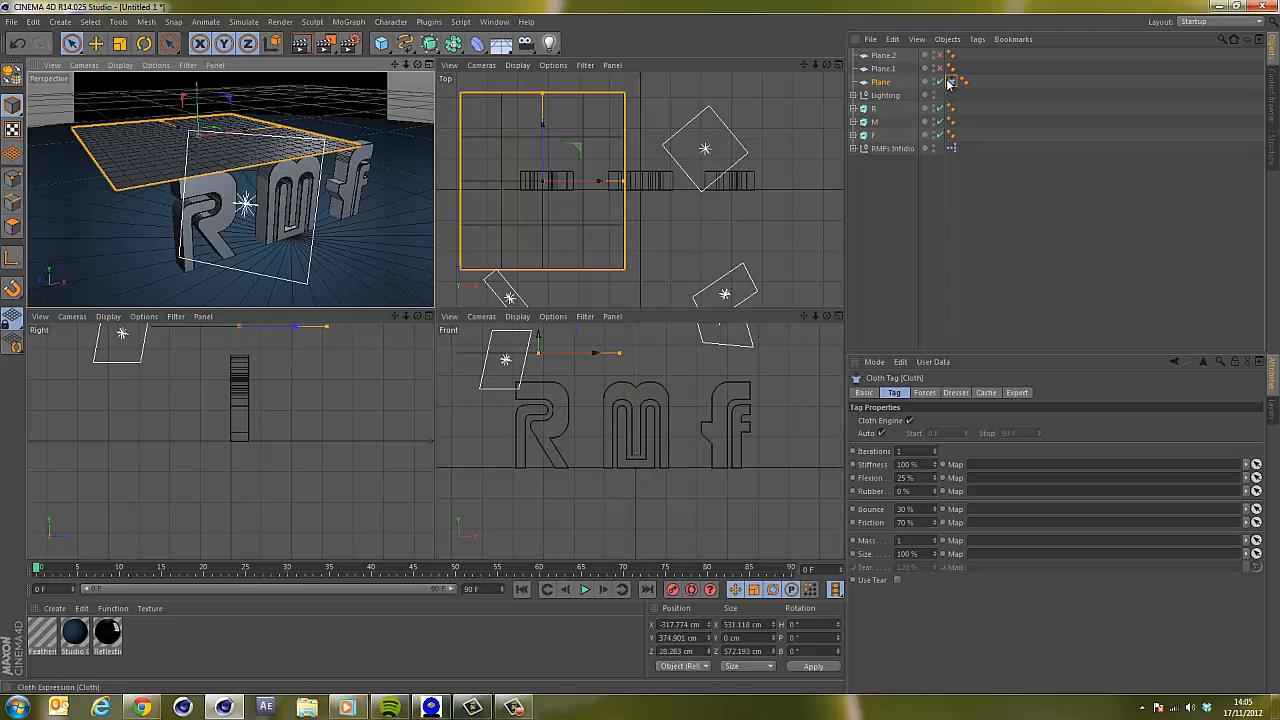
pyautogui.click(585, 590)
pyautogui.click(585, 590)
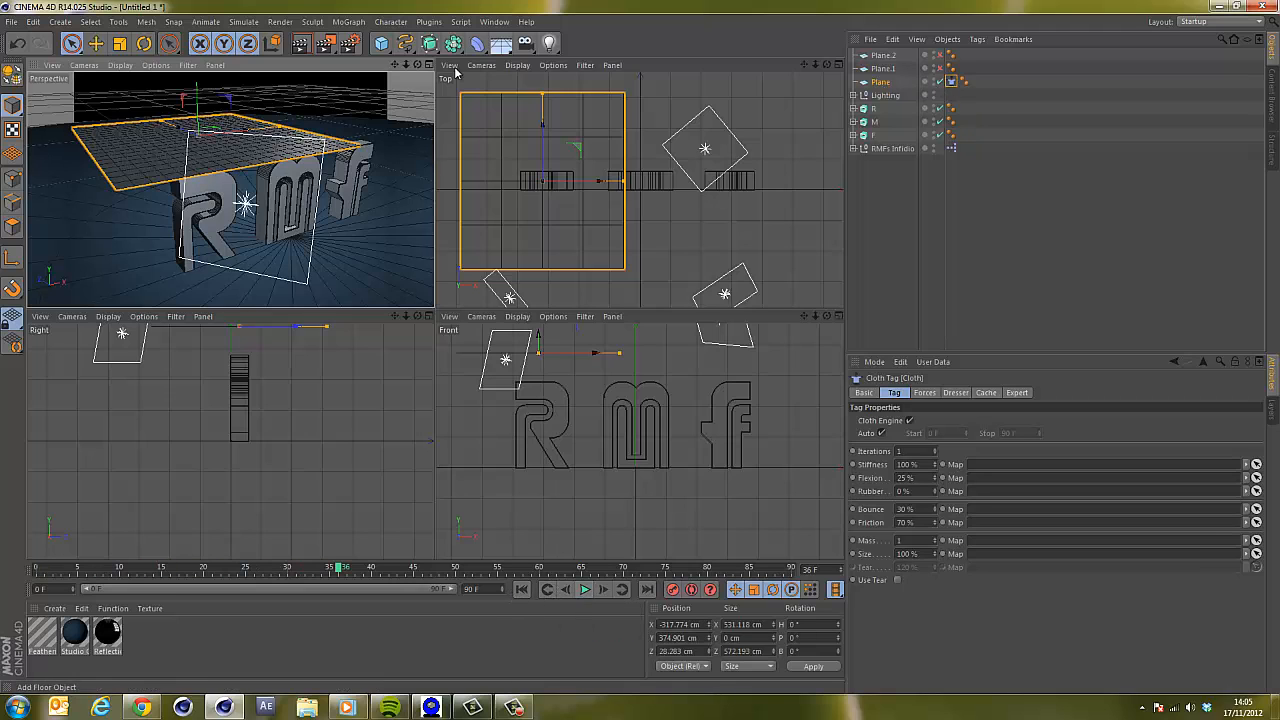
pyautogui.click(428, 64)
pyautogui.click(521, 589)
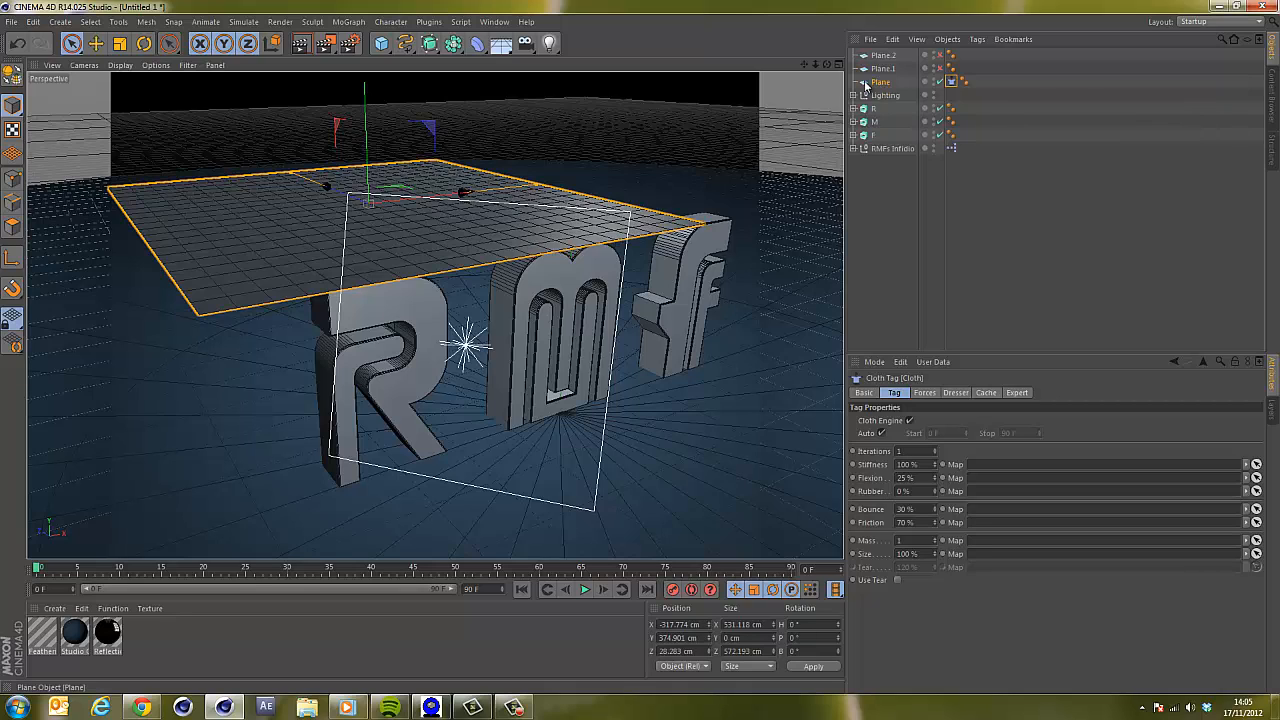
# Convert the plane to an editable polygon object and play the cloth simulation, returning to the first frame.
pyautogui.click(880, 83)
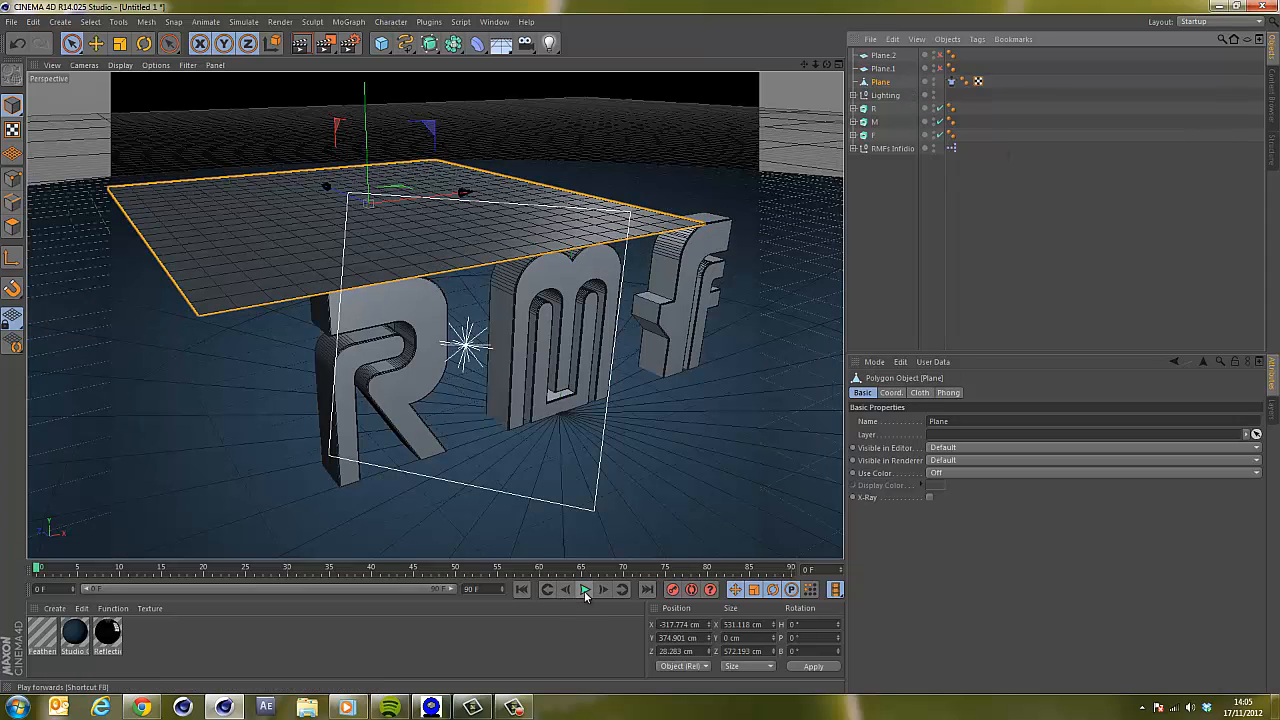
pyautogui.click(585, 590)
pyautogui.click(585, 590)
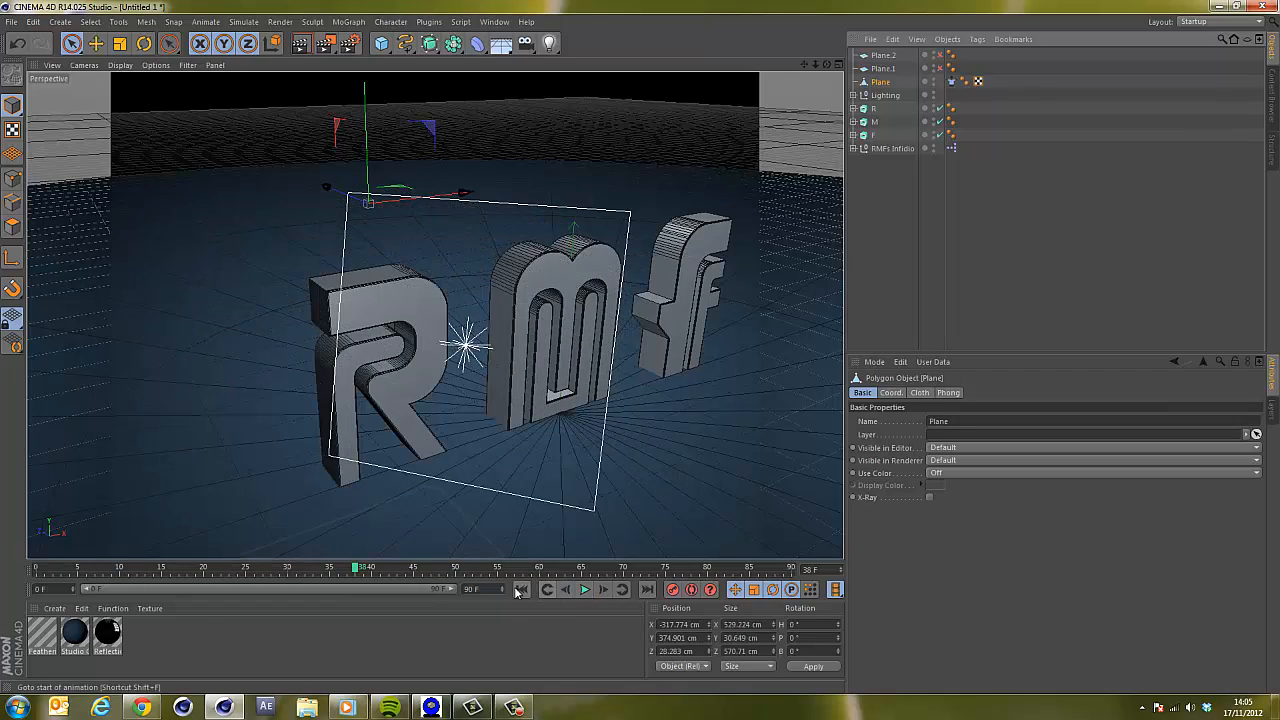
pyautogui.click(520, 590)
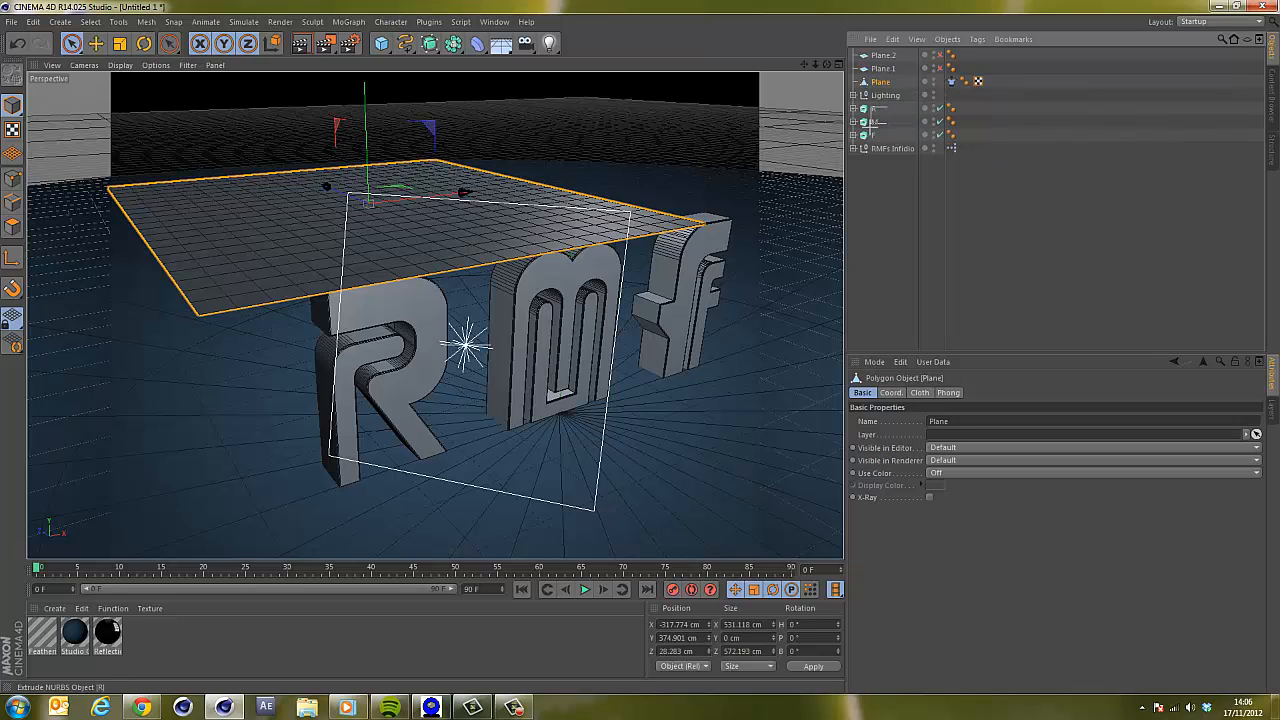
# Add Cloth Collider tags to the R, M and F letters and the floor object, then play the drape.
pyautogui.moveTo(862, 107); pyautogui.dragTo(874, 168)
pyautogui.rightClick(873, 110)
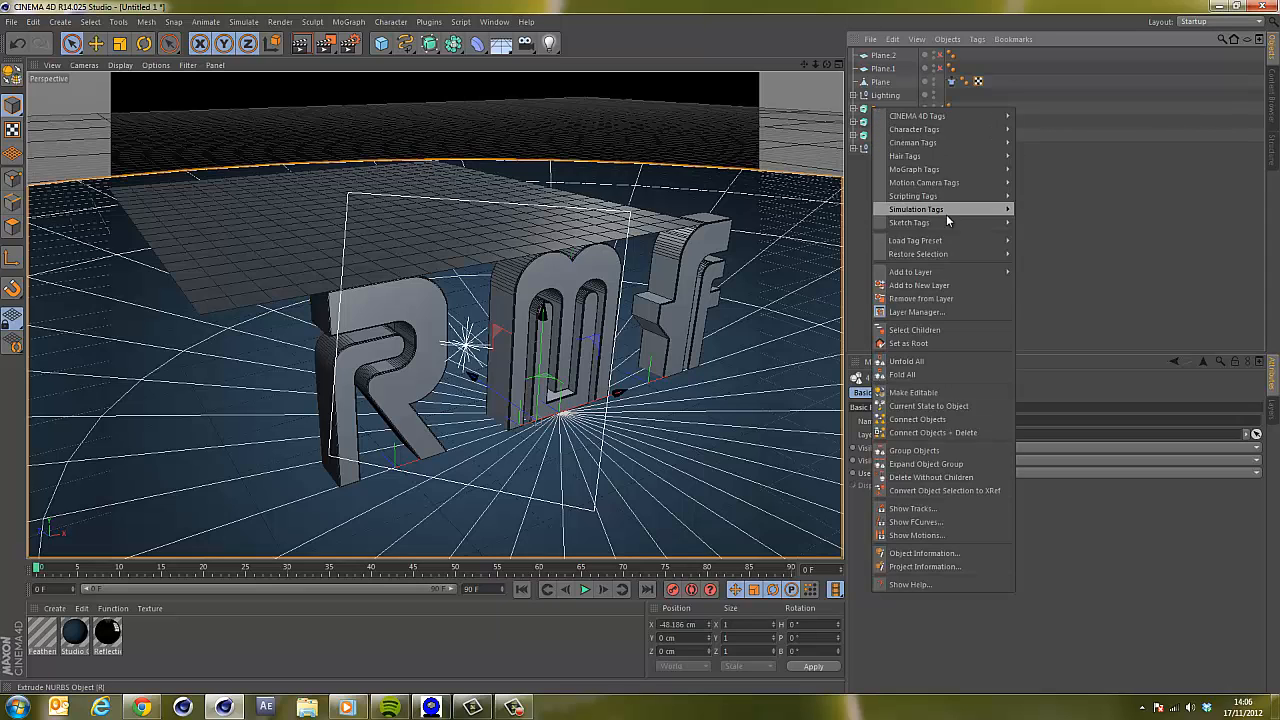
pyautogui.moveTo(943, 211)
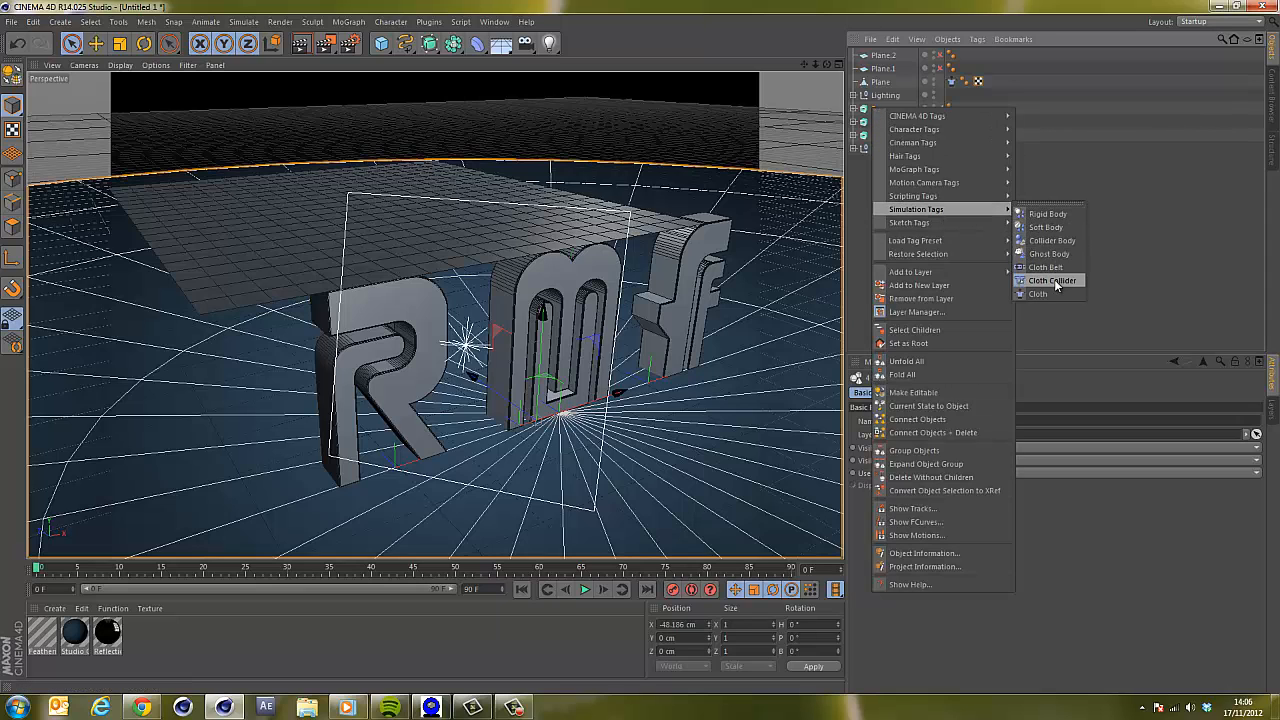
pyautogui.click(1052, 281)
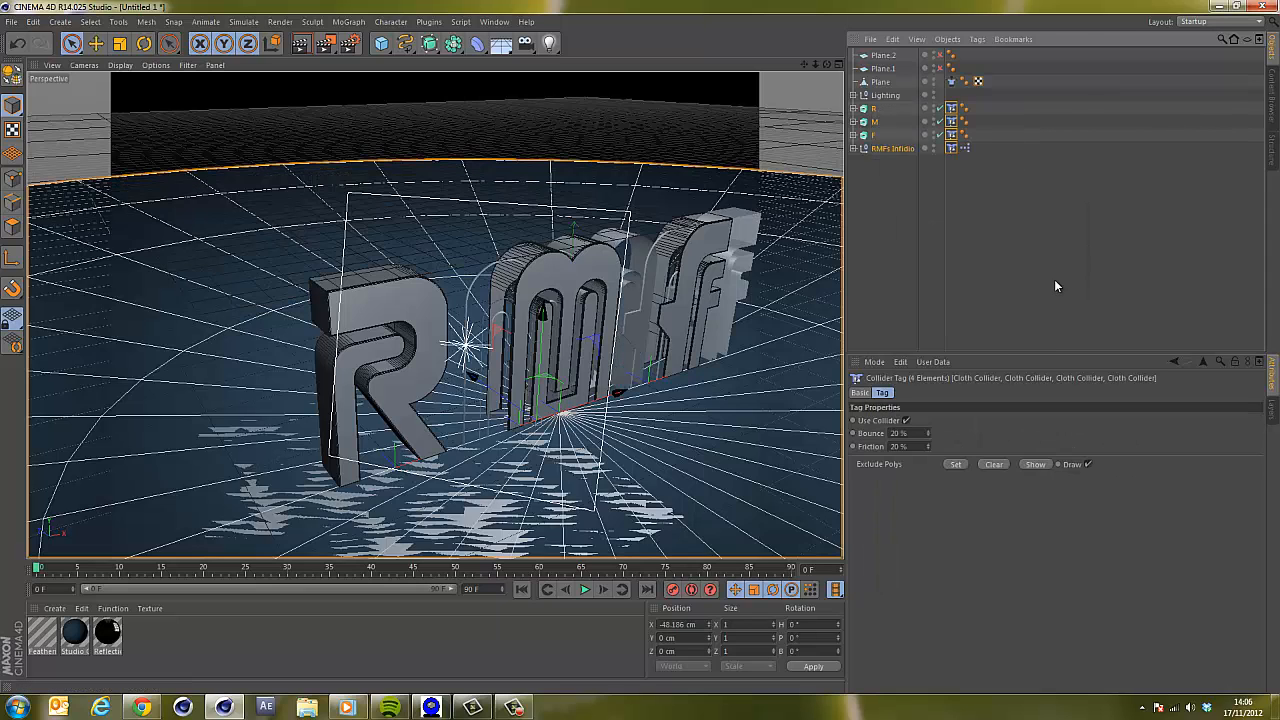
pyautogui.click(954, 216)
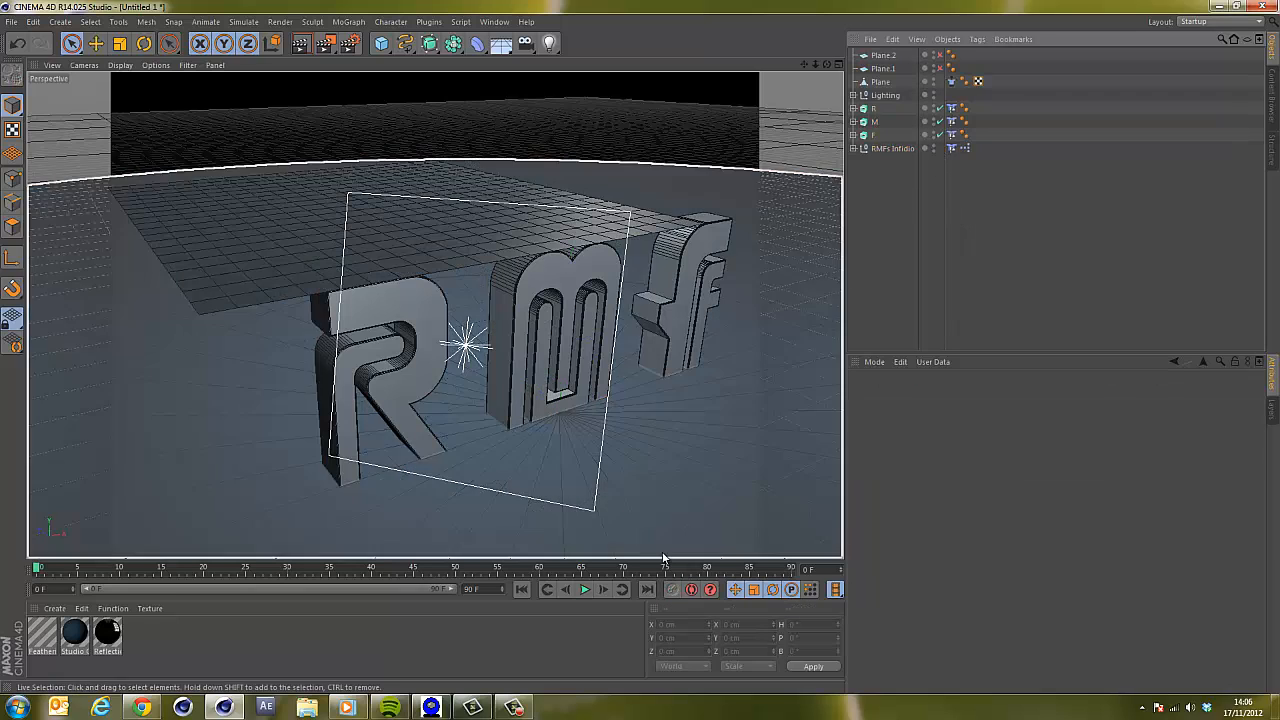
pyautogui.click(585, 590)
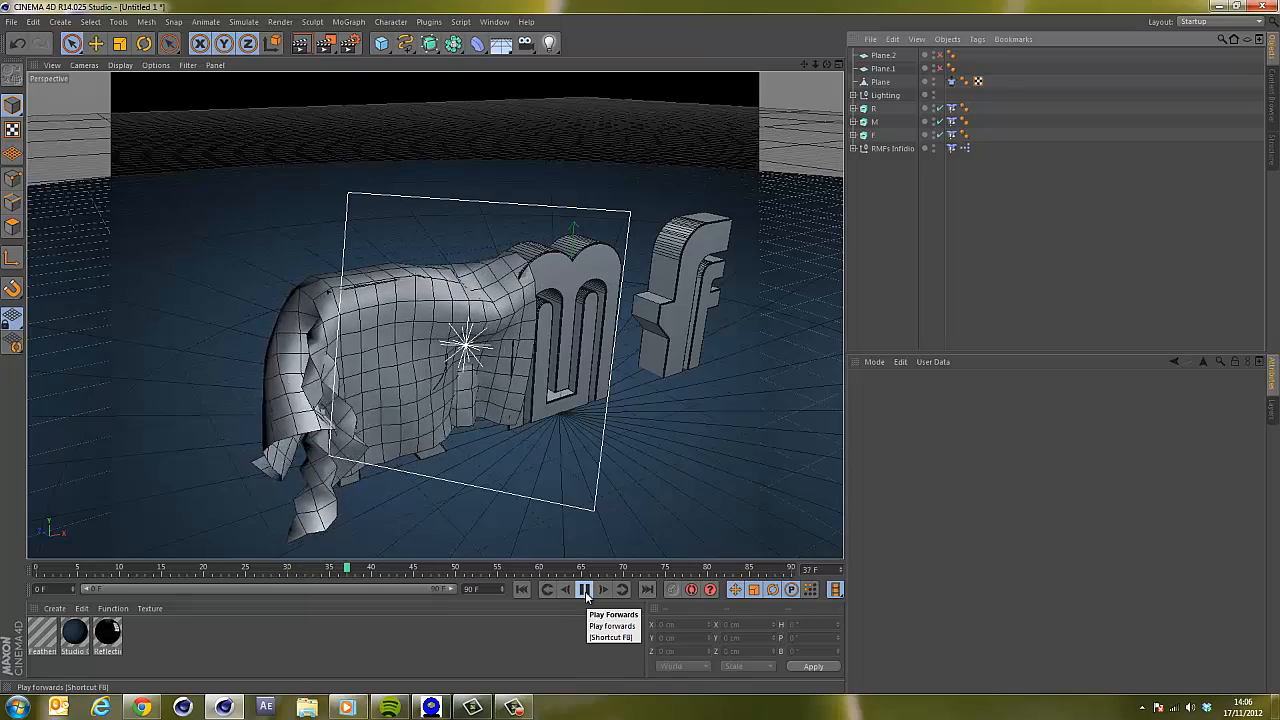
pyautogui.click(585, 591)
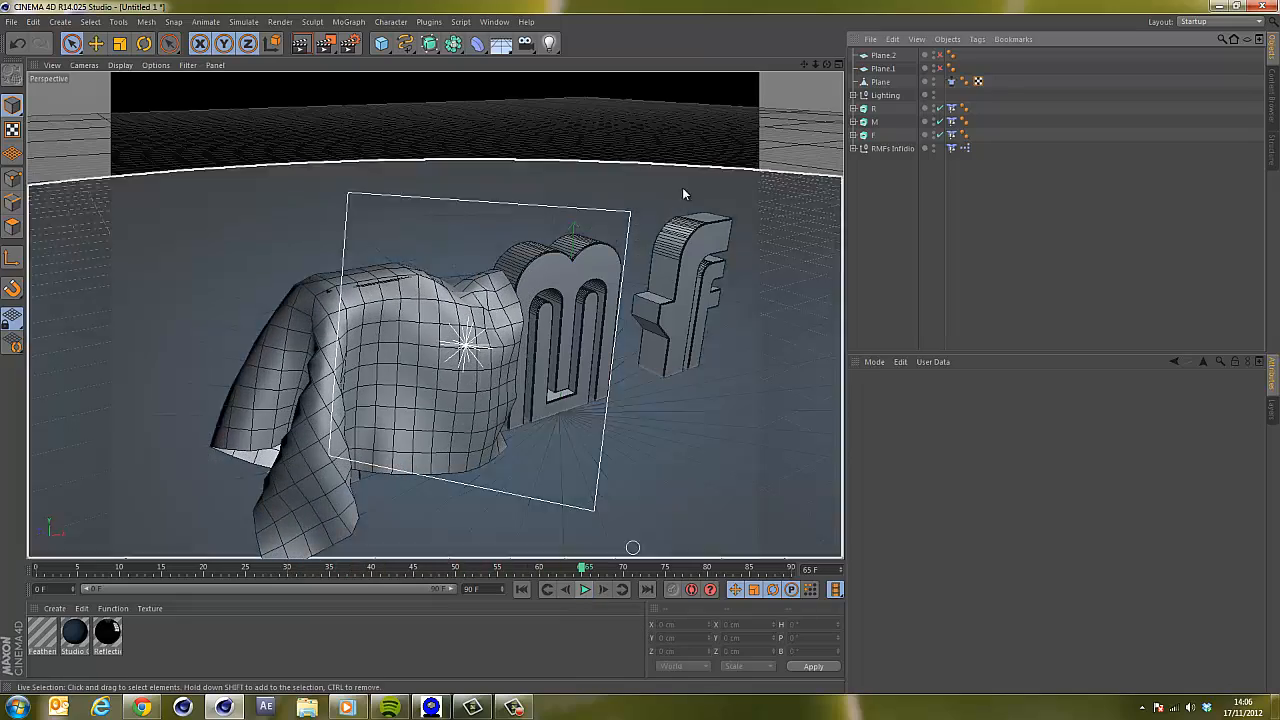
# Adjust the perspective view and render it to check the draped cloth.
pyautogui.moveTo(827, 64); pyautogui.dragTo(641, 345)
pyautogui.moveTo(804, 65); pyautogui.dragTo(642, 347)
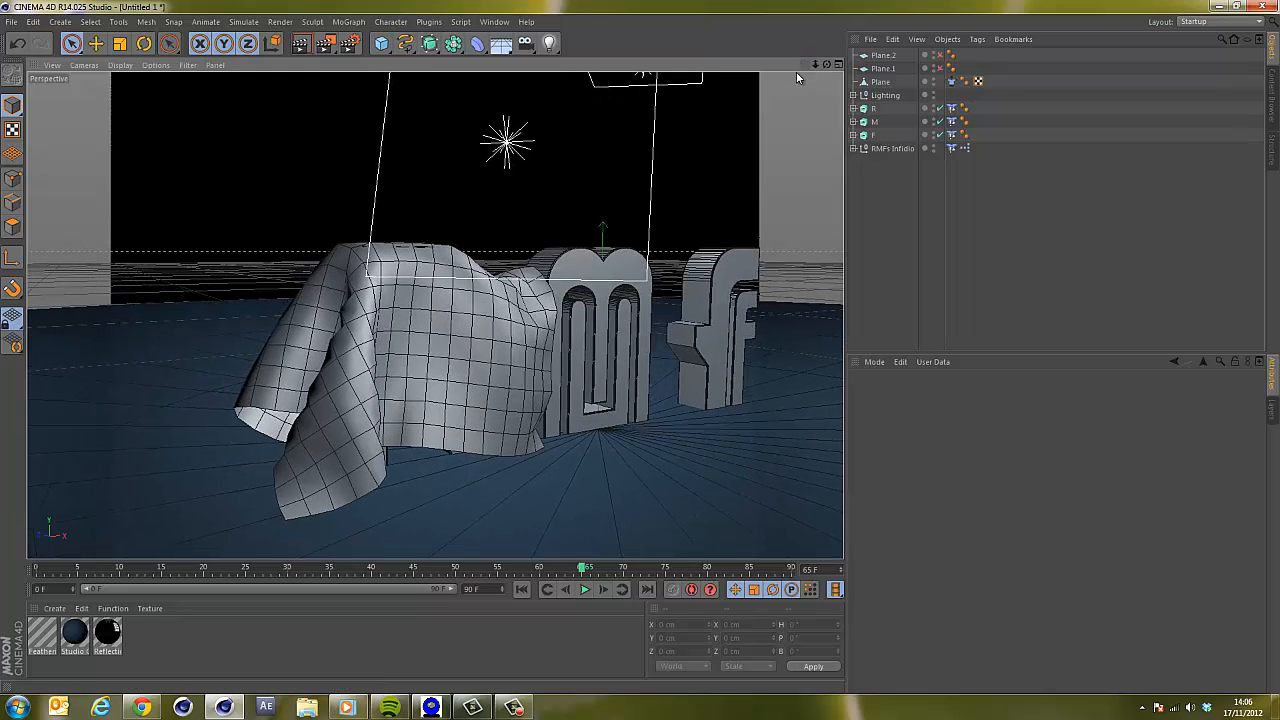
pyautogui.hotkey('ctrl', 'r')
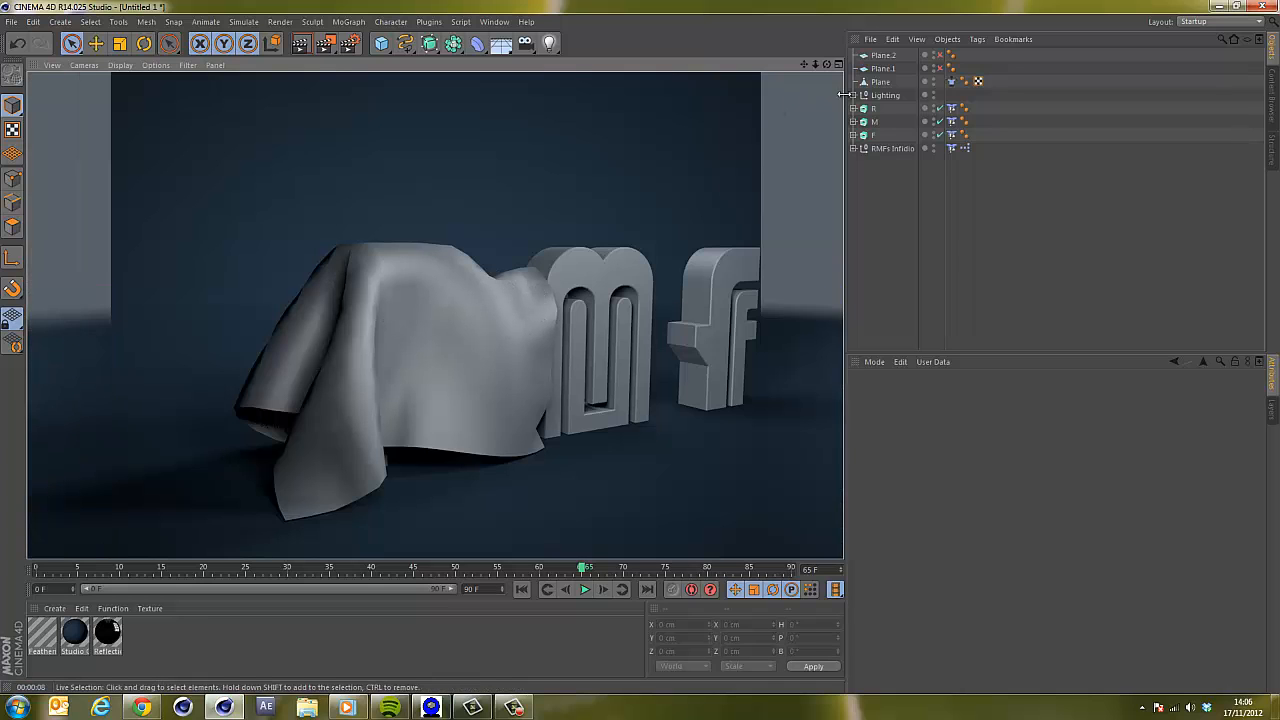
# Wrap the cloth plane in a HyperNURBS object and replay the simulation from the start.
pyautogui.click(877, 81)
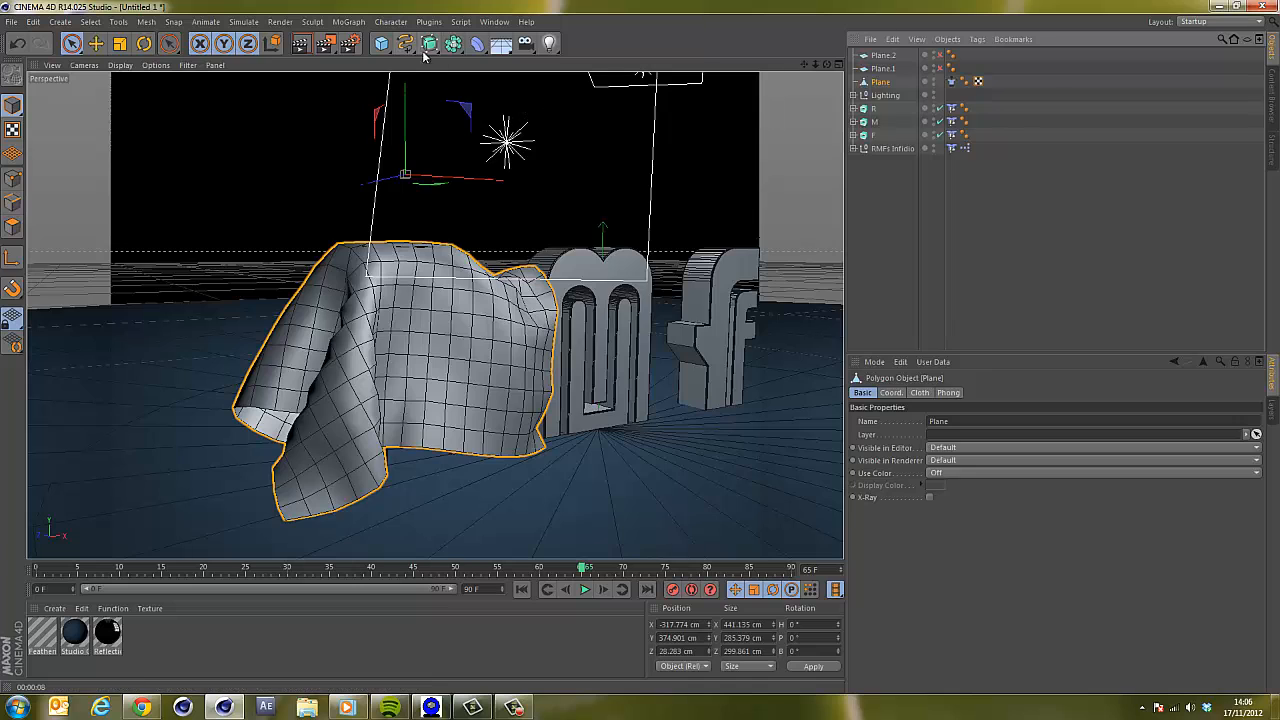
pyautogui.moveTo(430, 45); pyautogui.dragTo(484, 66)
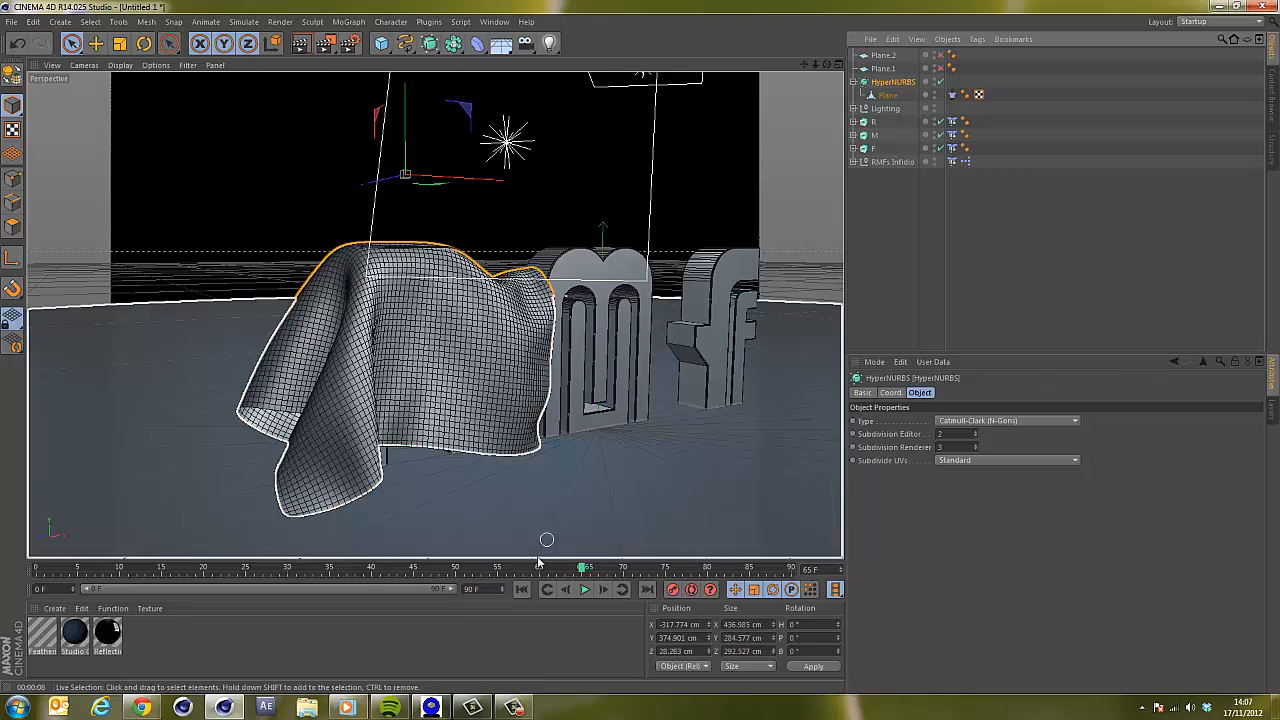
pyautogui.click(521, 589)
pyautogui.click(585, 589)
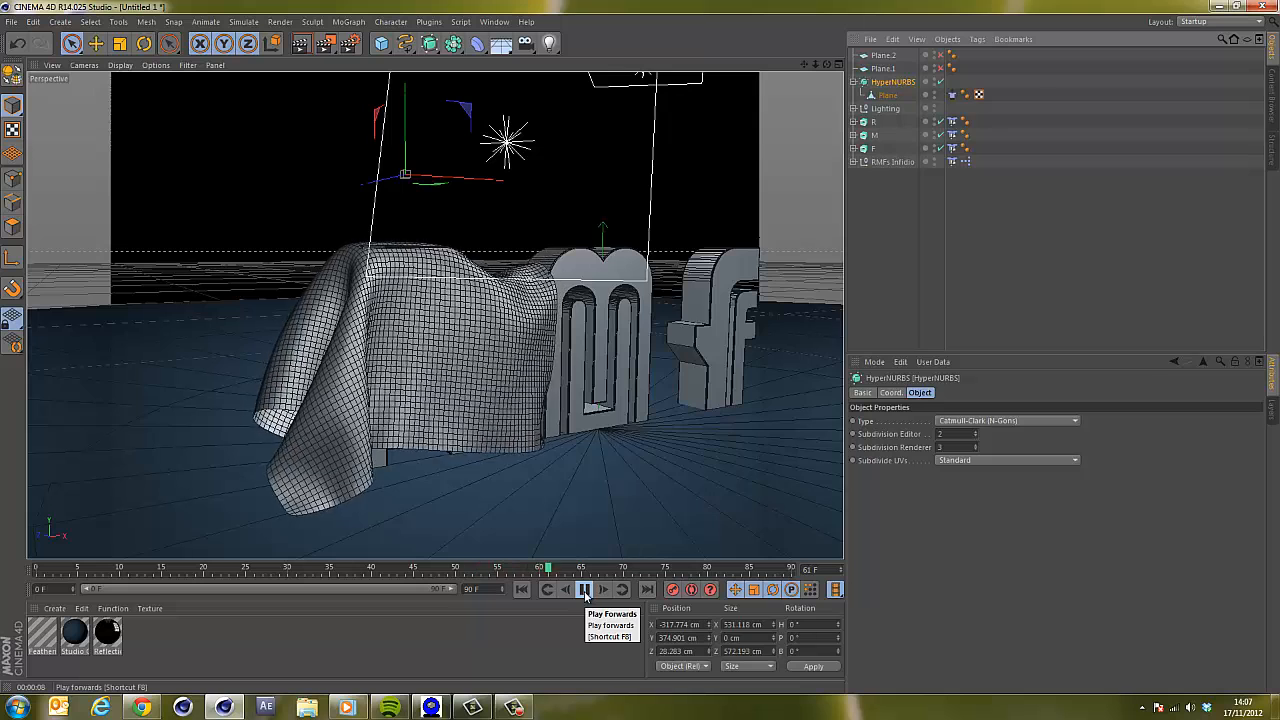
pyautogui.click(585, 590)
# Render the view, return to the first frame and reframe the perspective view.
pyautogui.click(300, 44)
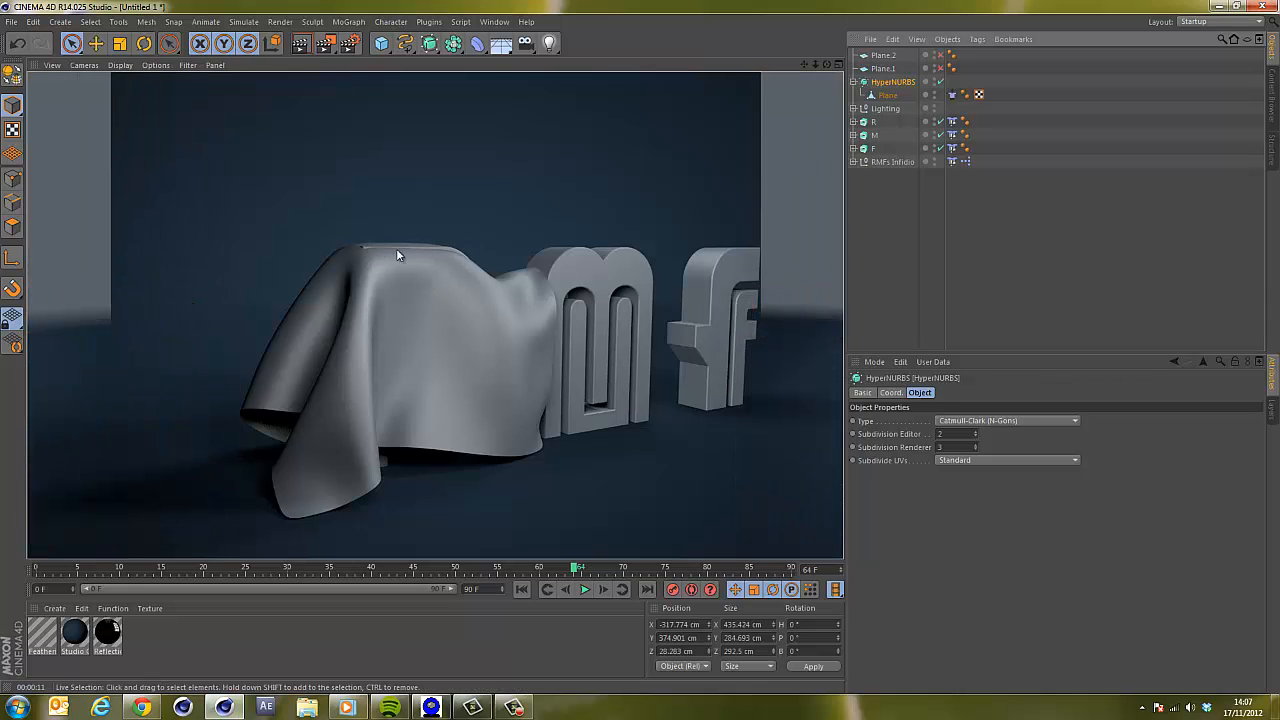
pyautogui.click(522, 590)
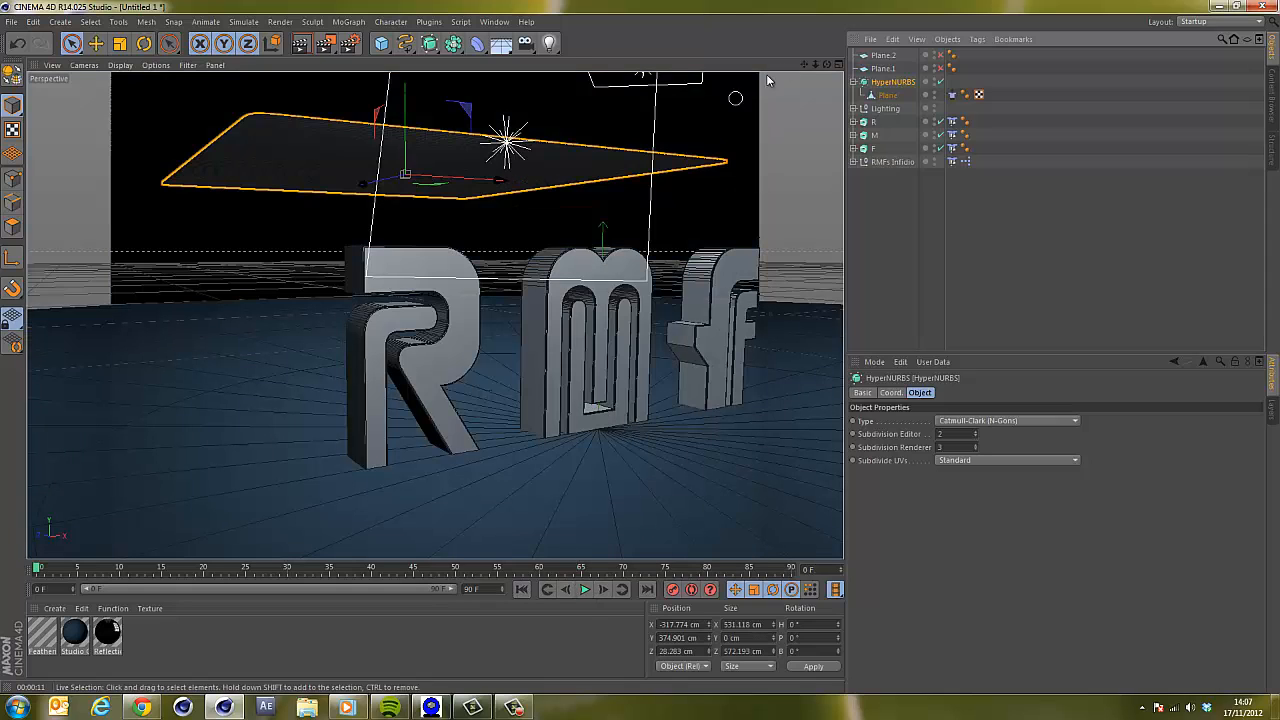
pyautogui.moveTo(829, 65); pyautogui.dragTo(640, 345)
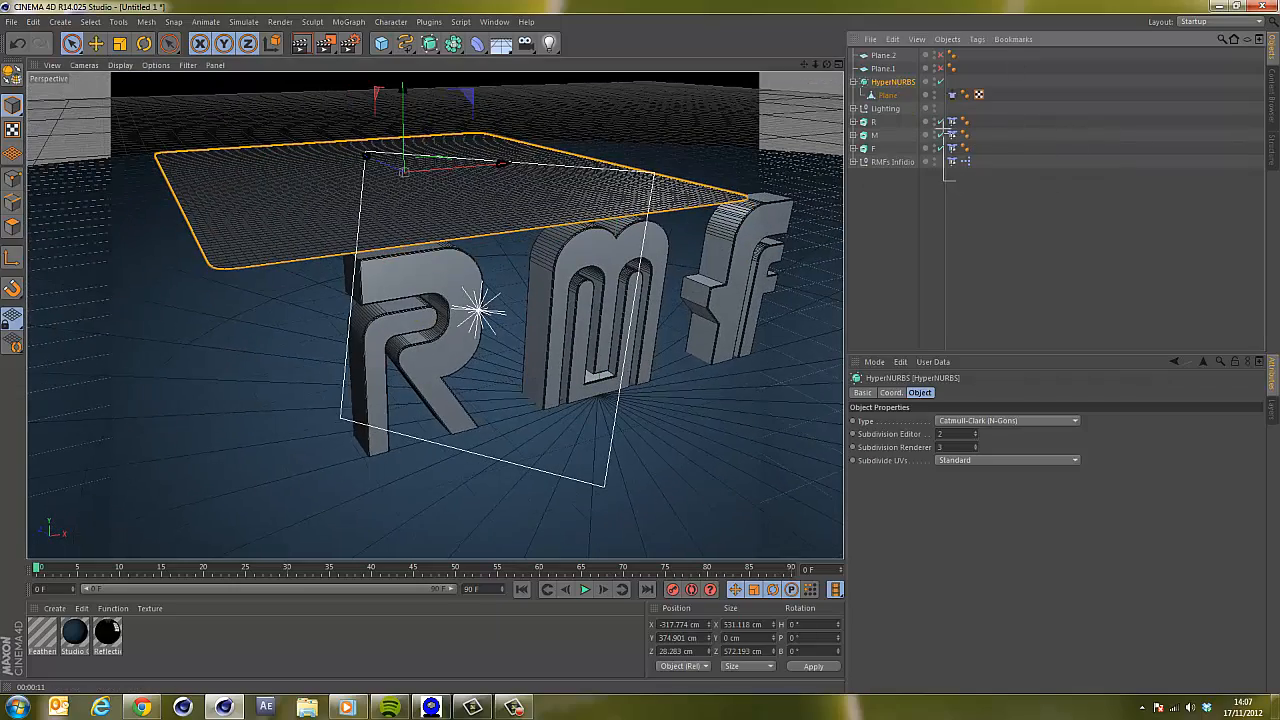
# Set the four collider tags' bounce to 10% and friction to 15%.
pyautogui.moveTo(956, 180); pyautogui.dragTo(946, 114)
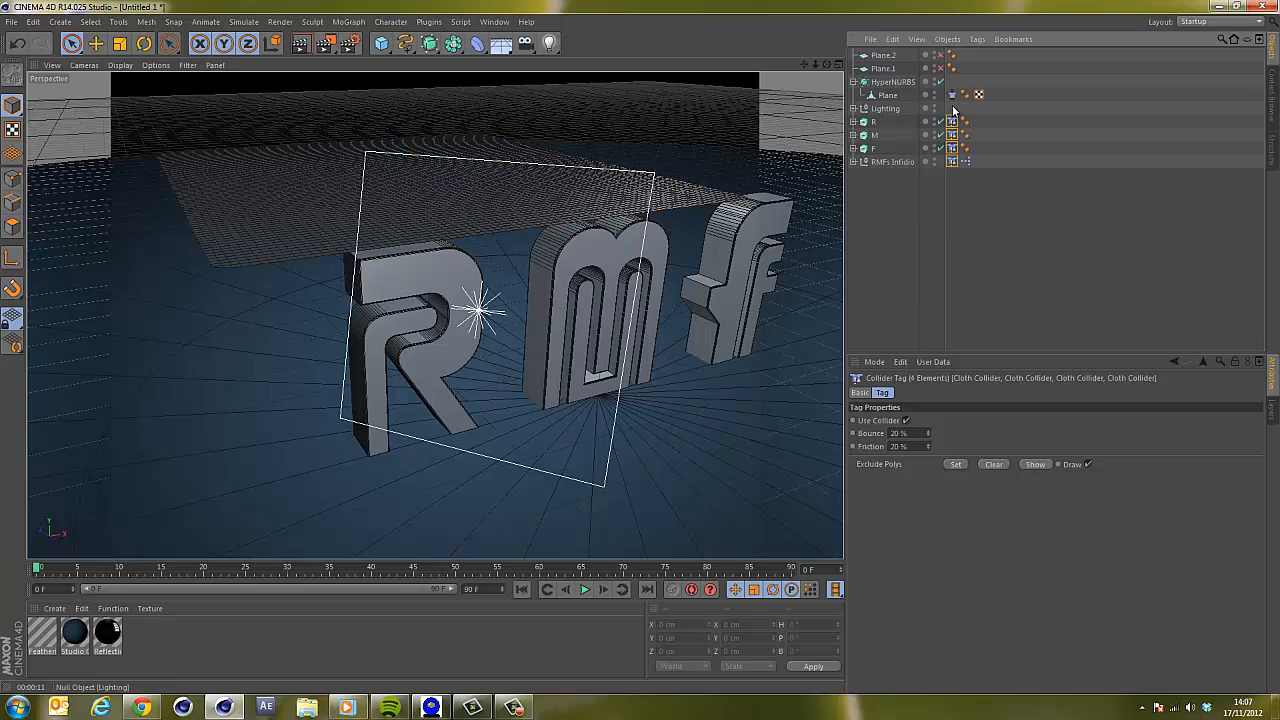
pyautogui.click(910, 432)
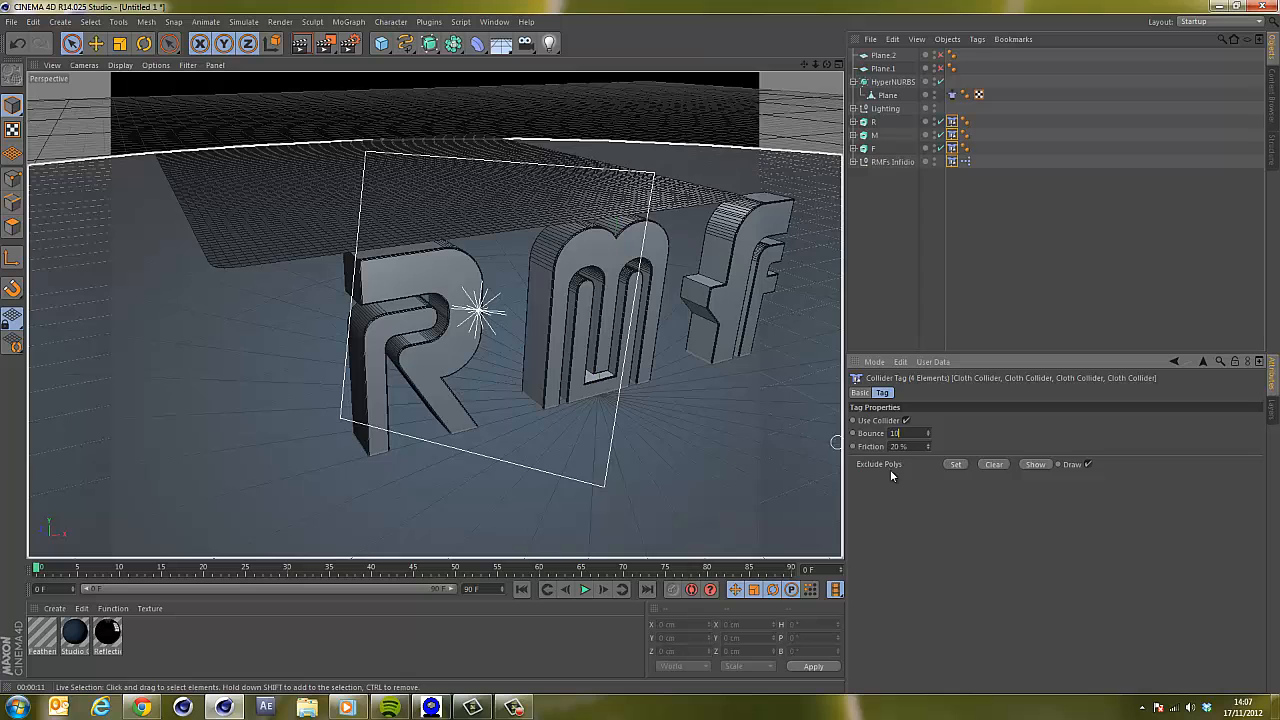
pyautogui.press('Return')
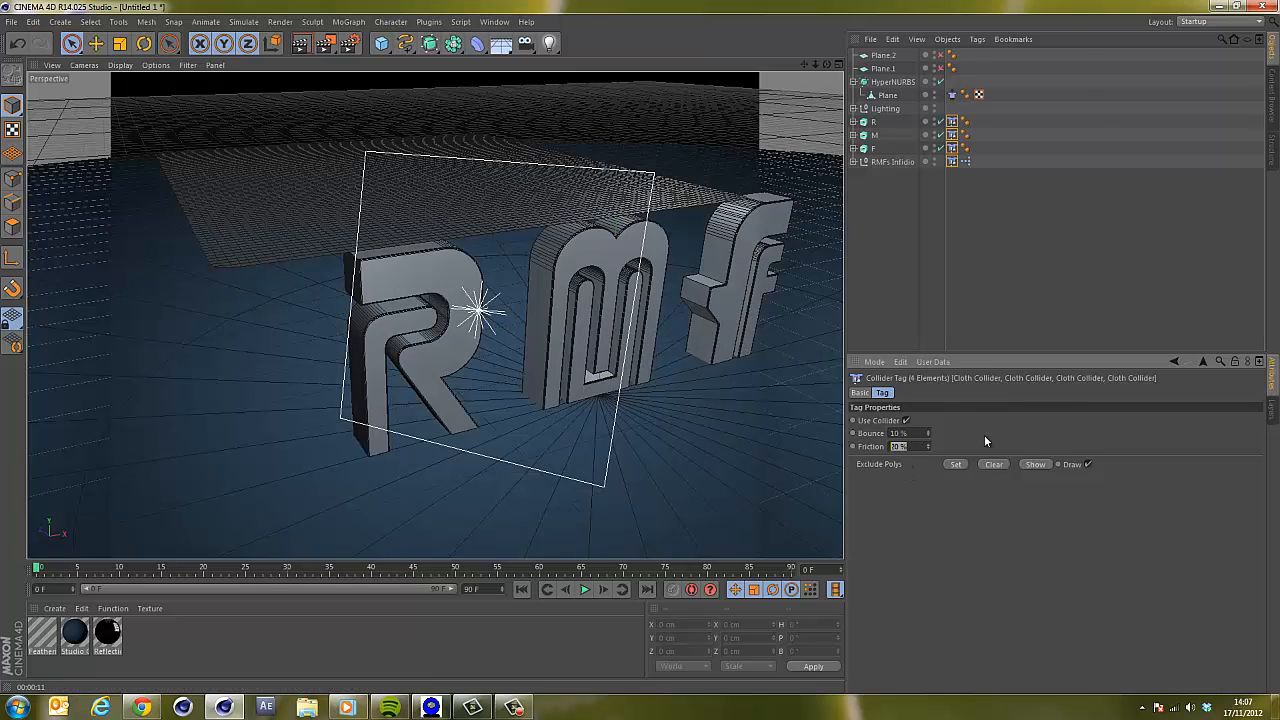
pyautogui.write('15')
pyautogui.press('Return')
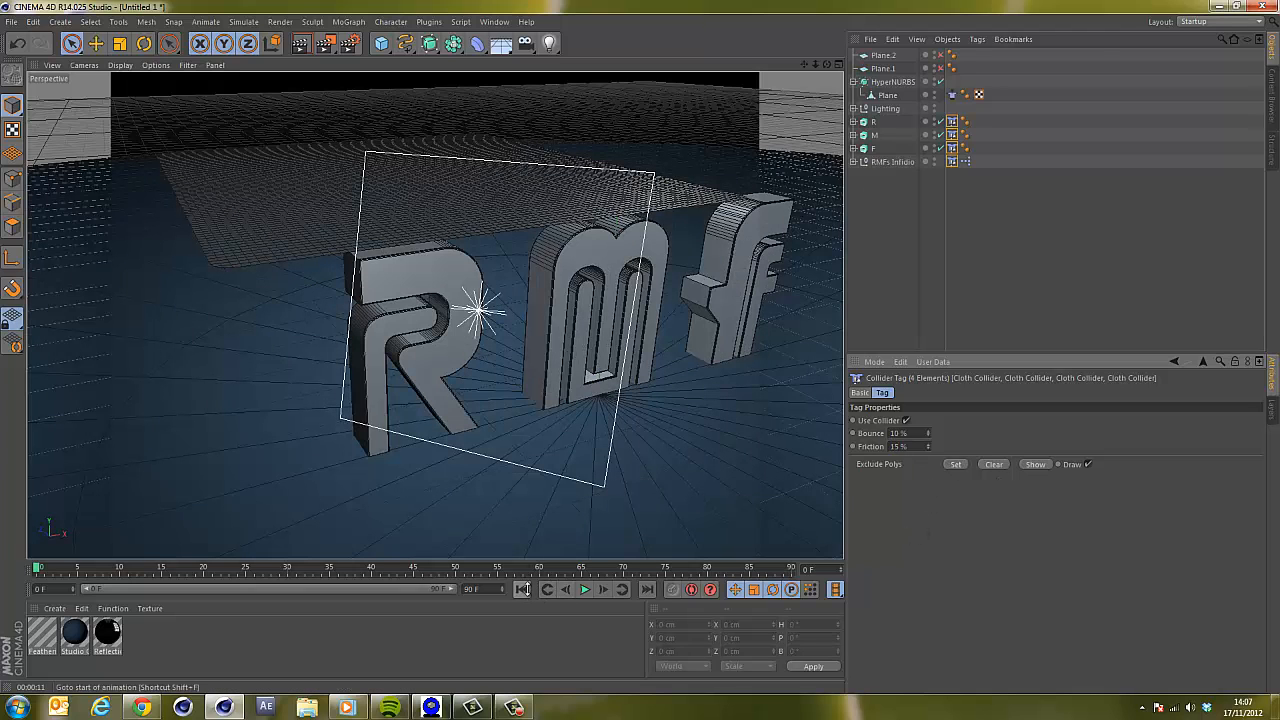
# Set the cloth tag's stiffness to 70%, flexion 4%, bounce 5%, friction 45% and mass 0.5.
pyautogui.click(953, 95)
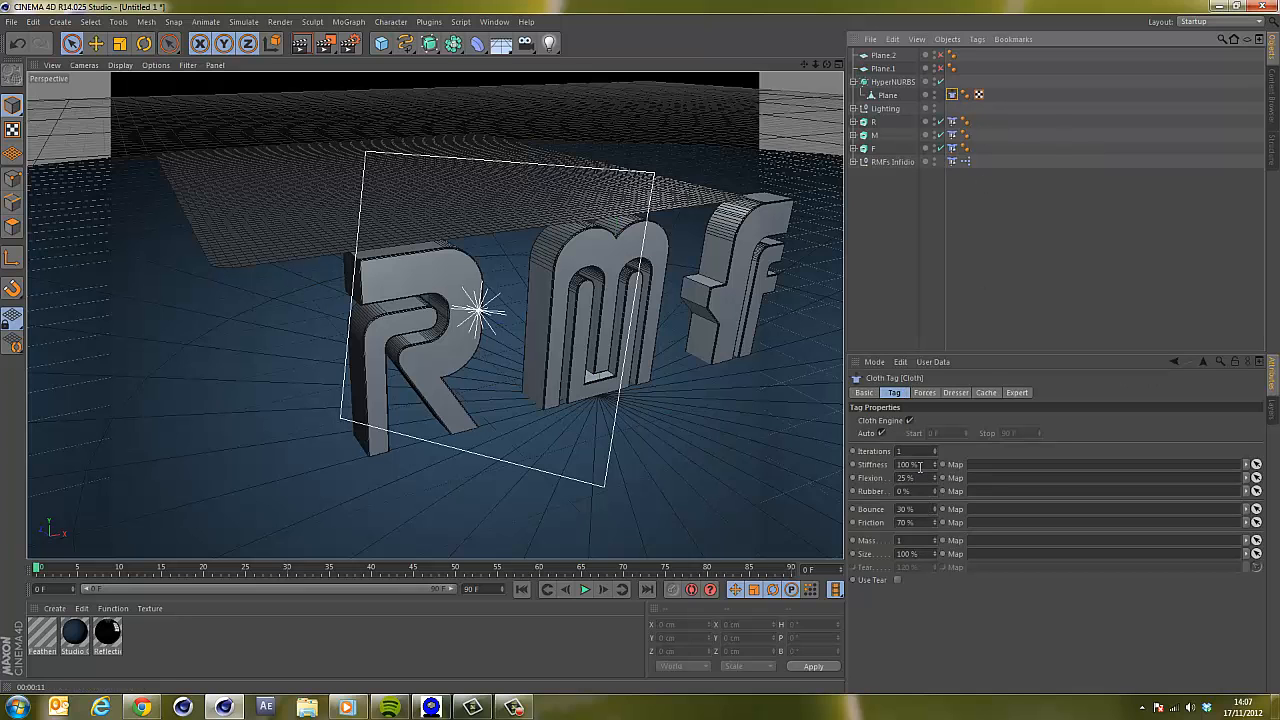
pyautogui.moveTo(827, 65)
pyautogui.mouseDown()
pyautogui.moveTo(640, 347)
pyautogui.moveTo(826, 82)
pyautogui.mouseUp()
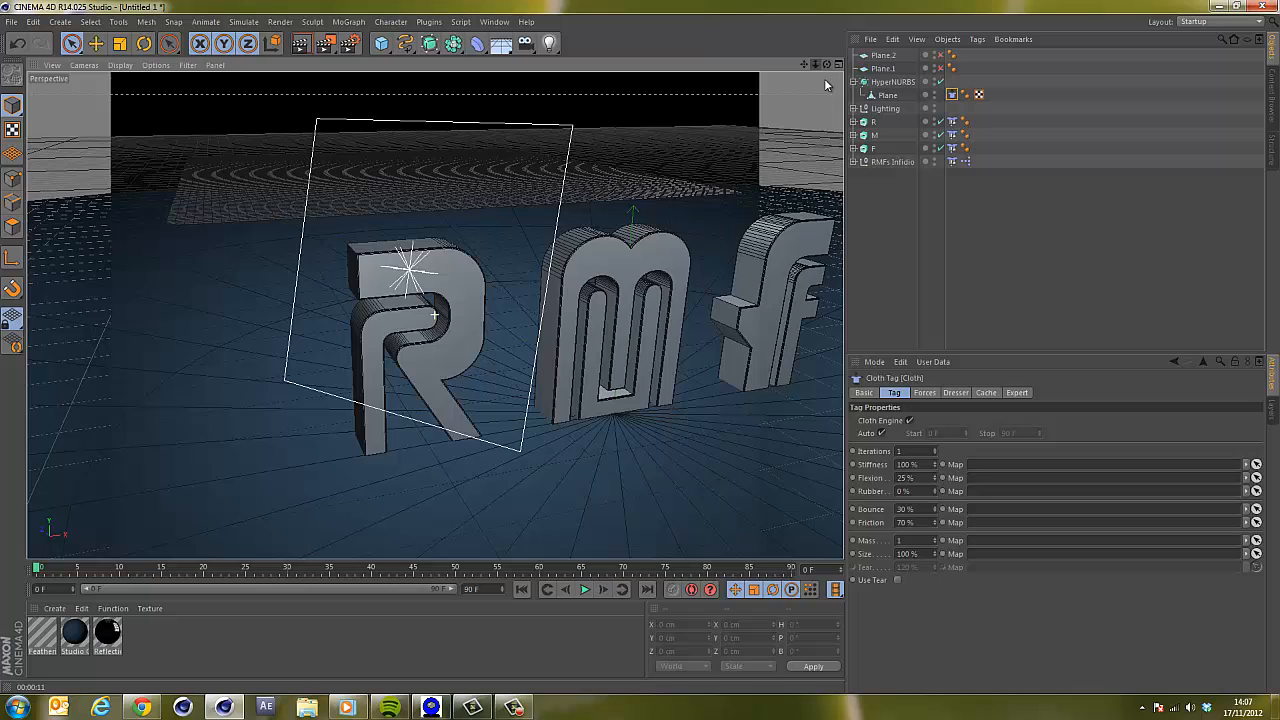
pyautogui.click(921, 464)
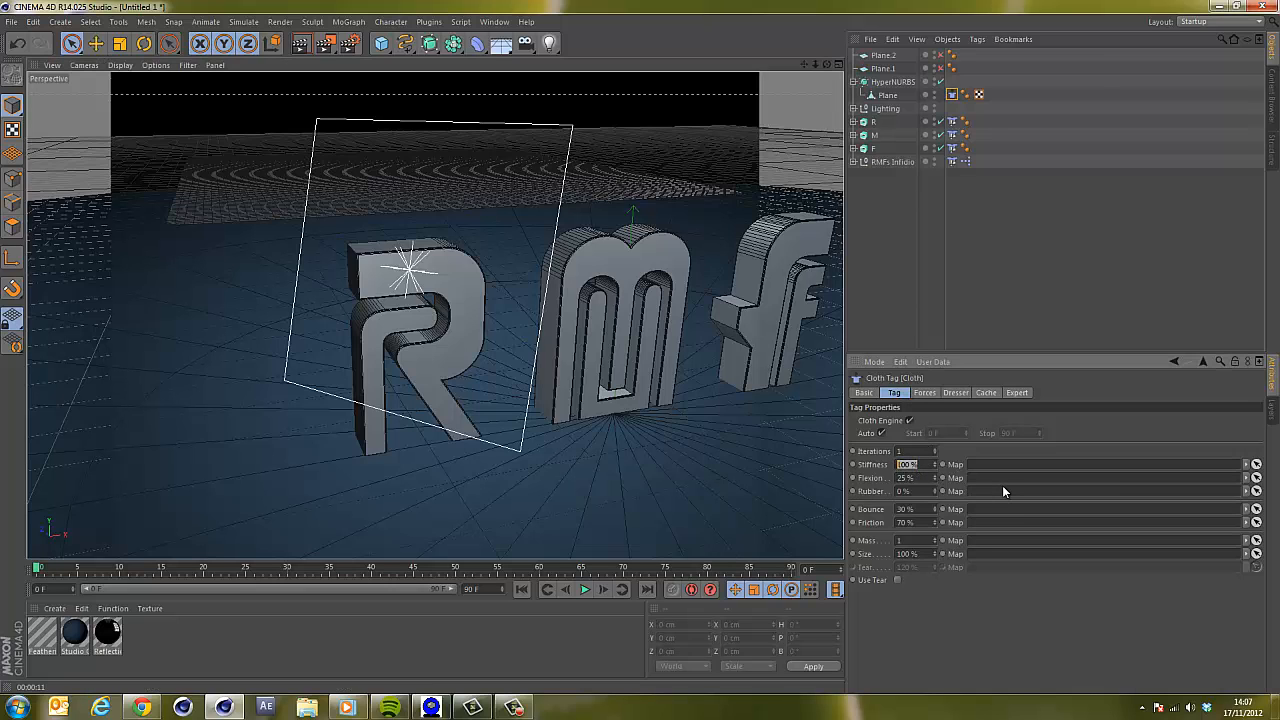
pyautogui.write('70')
pyautogui.moveTo(915, 539); pyautogui.dragTo(776, 511)
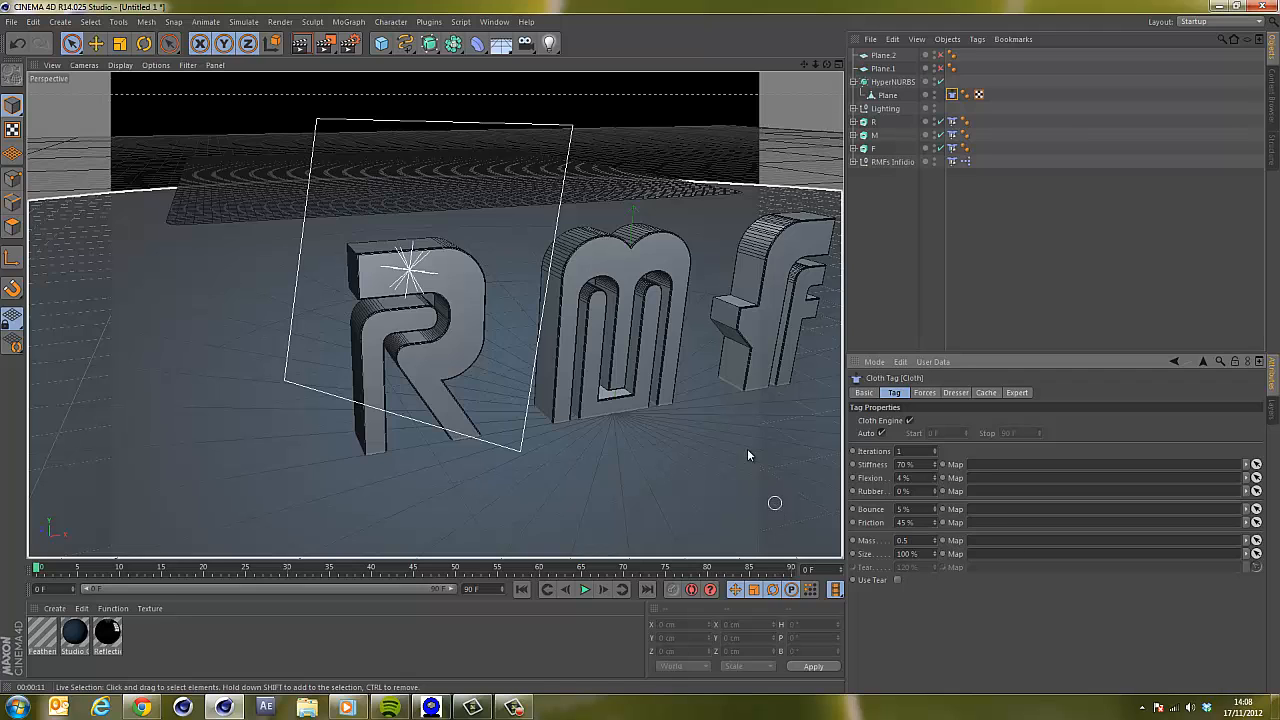
# Play the revised cloth simulation and render the perspective view to check the drape.
pyautogui.keyDown('alt'); pyautogui.moveTo(747, 455); pyautogui.dragTo(648, 542); pyautogui.keyUp('alt')
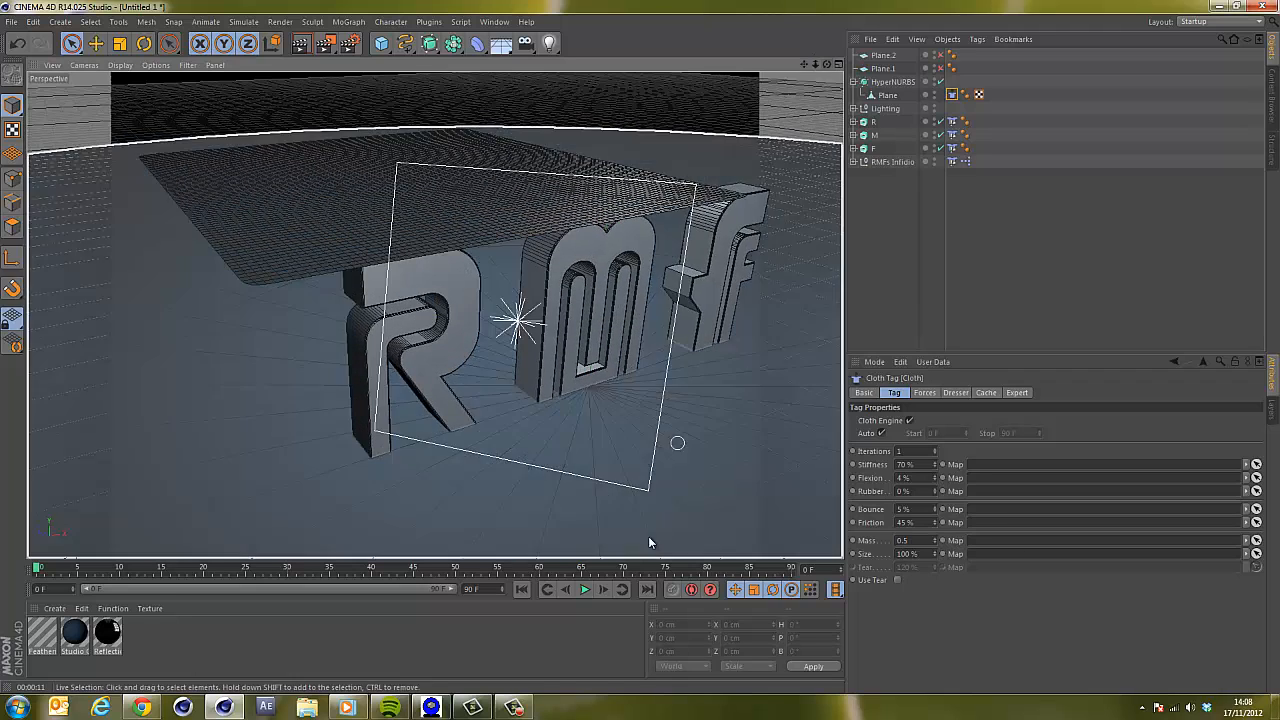
pyautogui.click(586, 590)
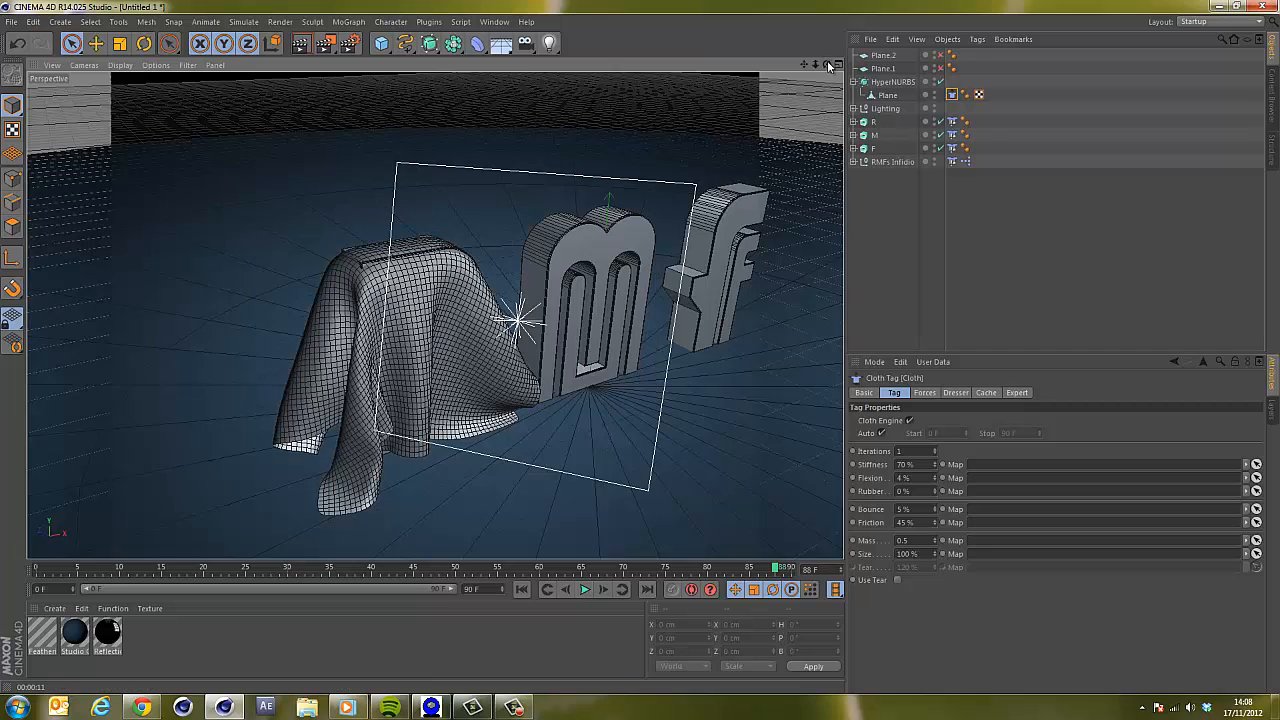
pyautogui.moveTo(827, 62); pyautogui.dragTo(640, 345)
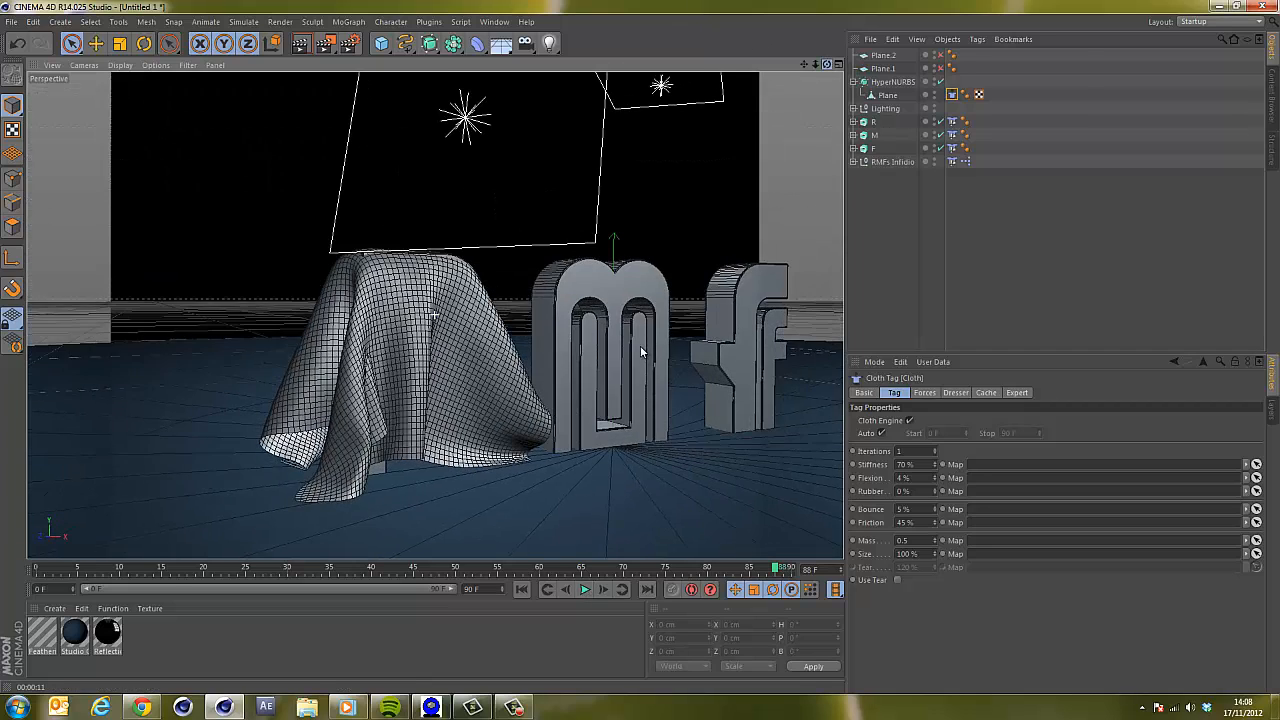
pyautogui.hotkey('ctrl', 'r')
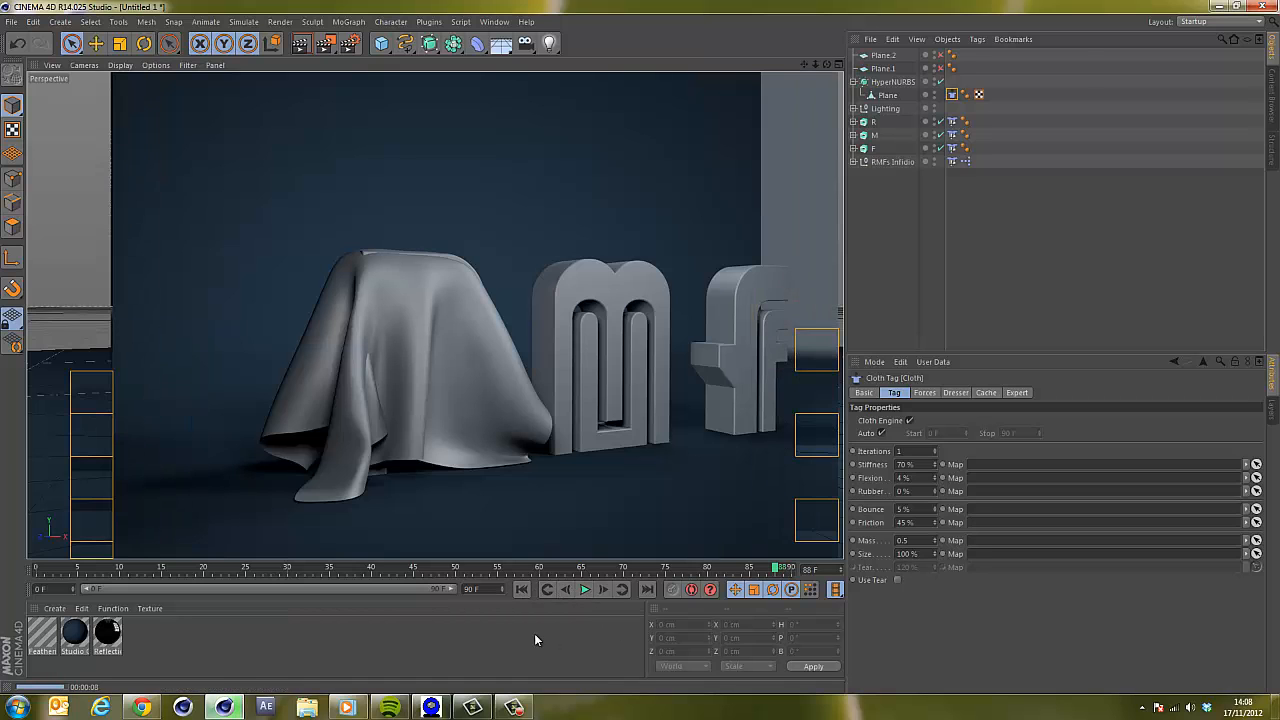
# Enable tearing on the cloth tag and play the simulation from the first frame.
pyautogui.click(766, 467)
pyautogui.click(951, 94)
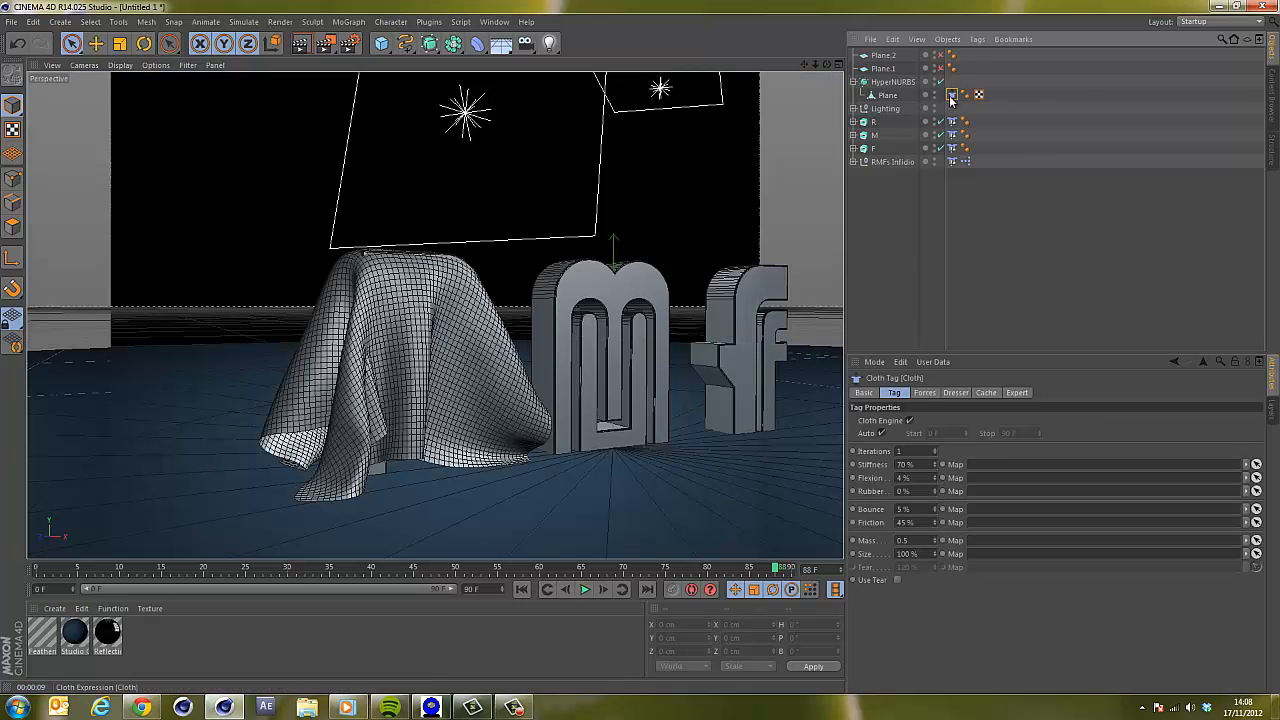
pyautogui.click(897, 580)
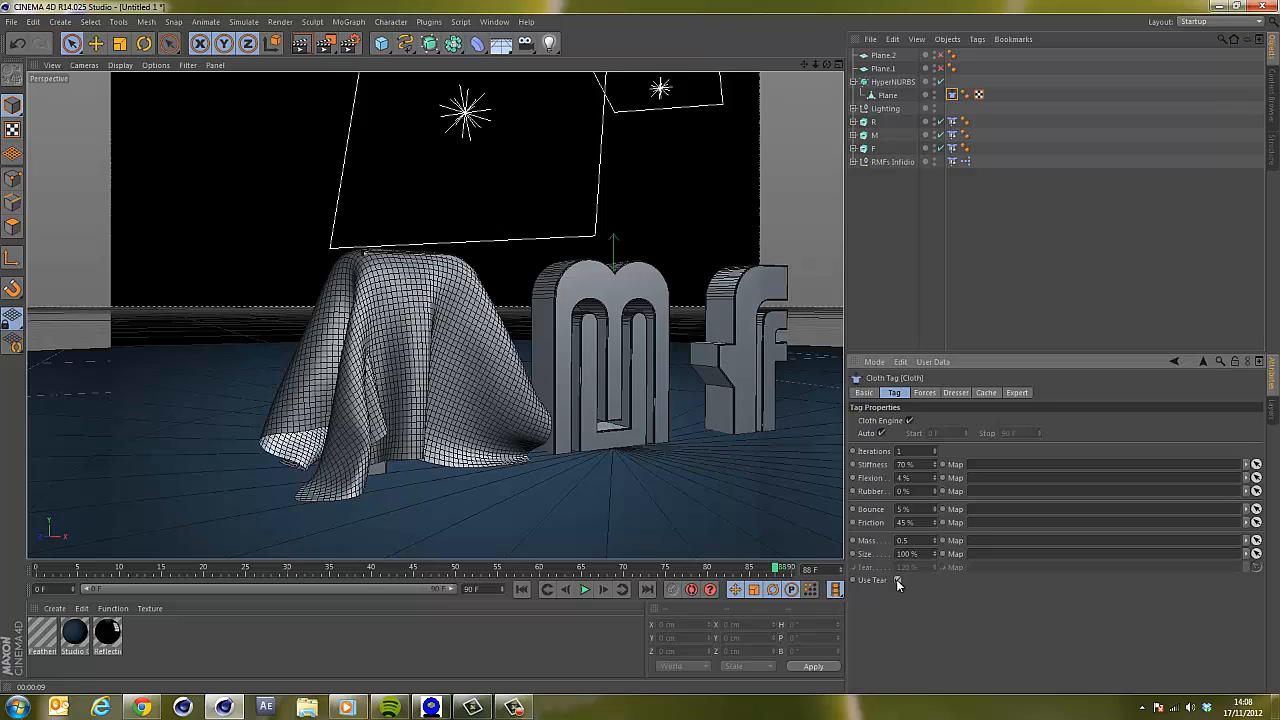
pyautogui.click(521, 589)
pyautogui.click(585, 589)
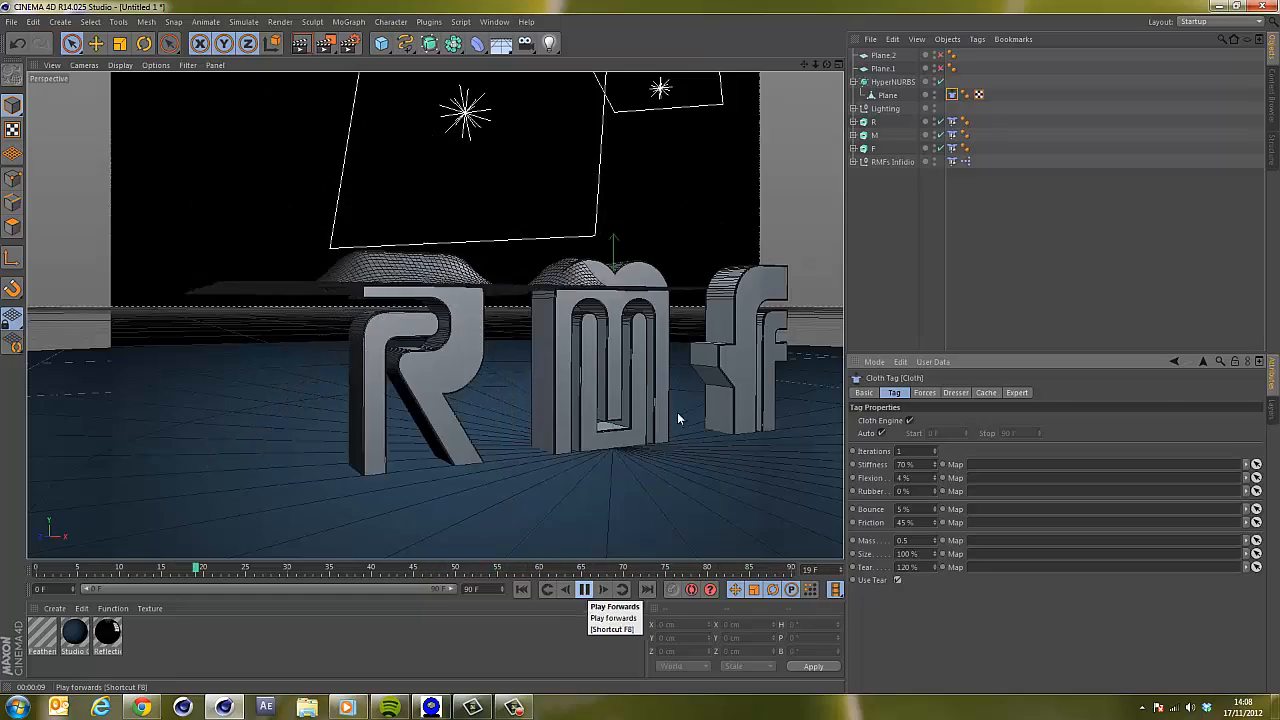
pyautogui.moveTo(827, 66); pyautogui.dragTo(638, 344)
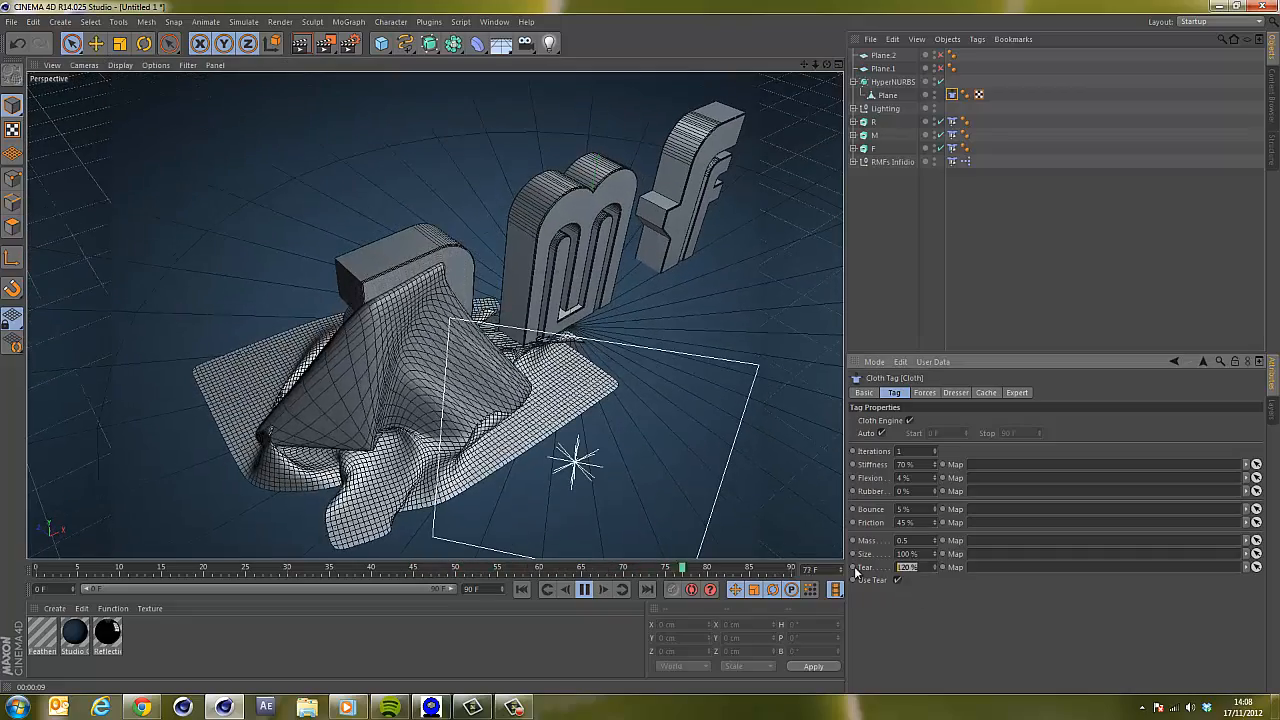
# Set the cloth tag's tear value to 50%.
pyautogui.doubleClick(910, 567)
pyautogui.write('50')
pyautogui.press('Return')
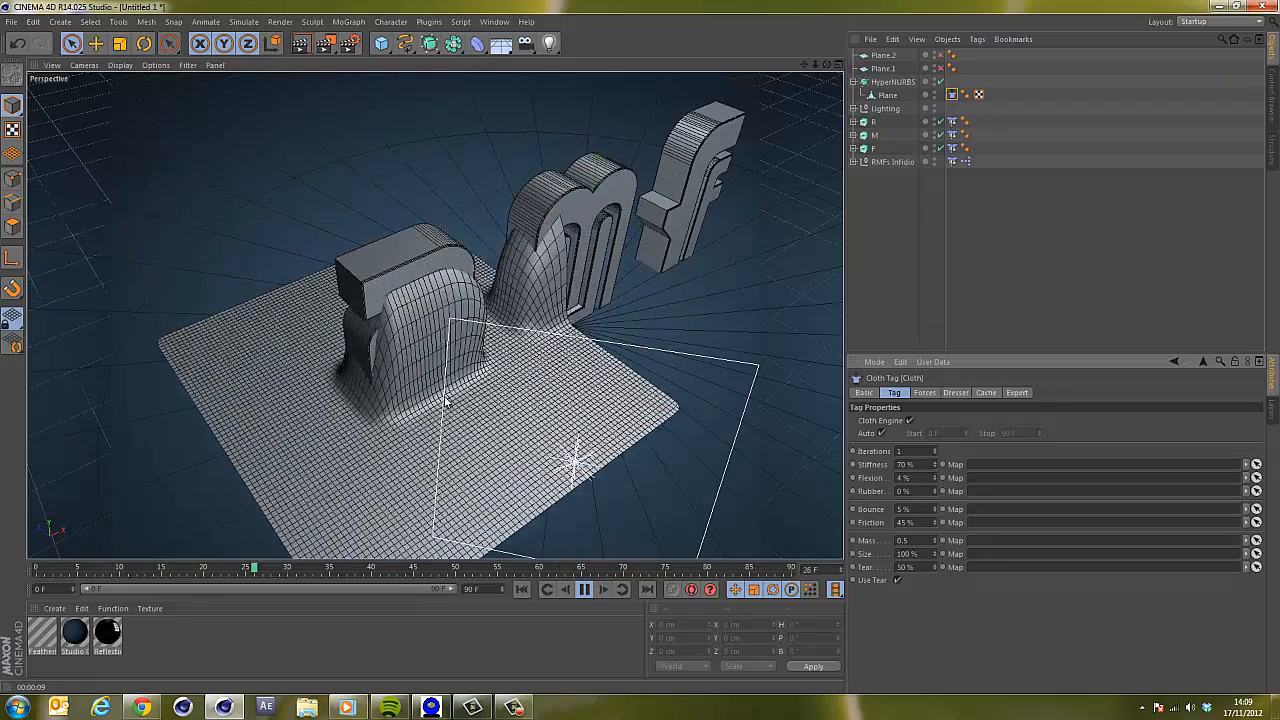
# Disable tearing on the cloth tag and replay the simulation from the start.
pyautogui.click(896, 580)
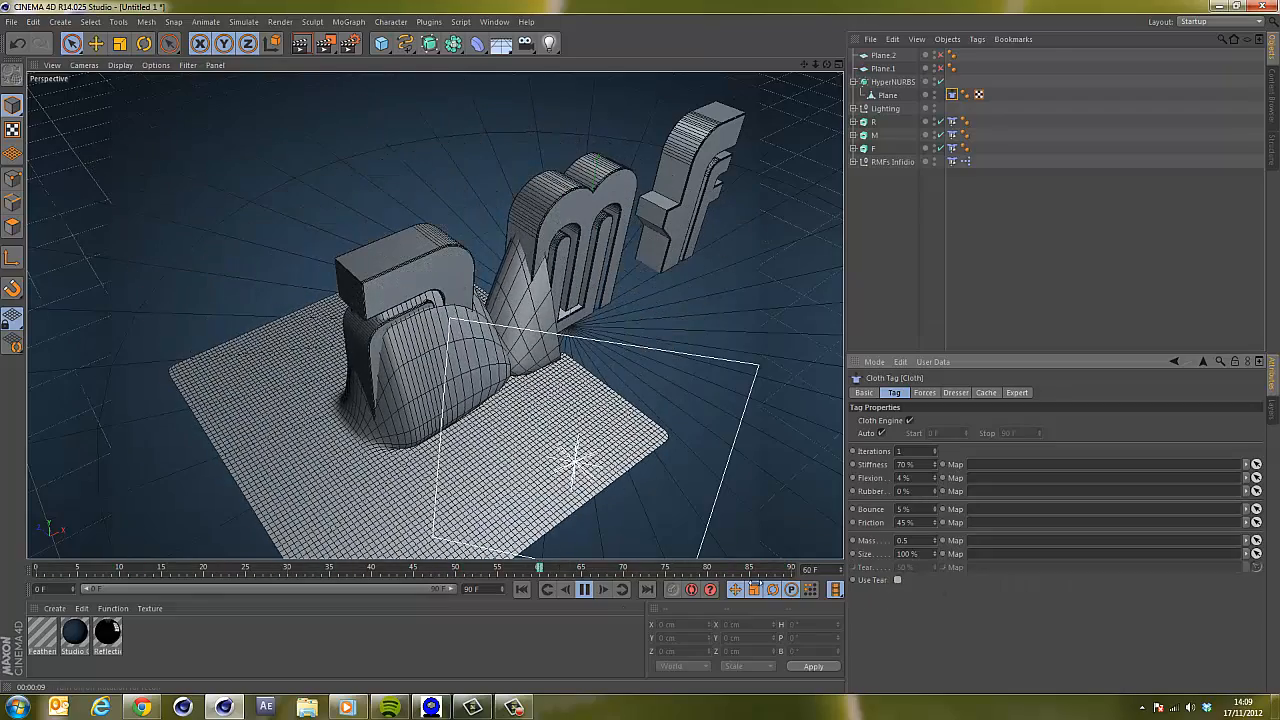
pyautogui.click(520, 590)
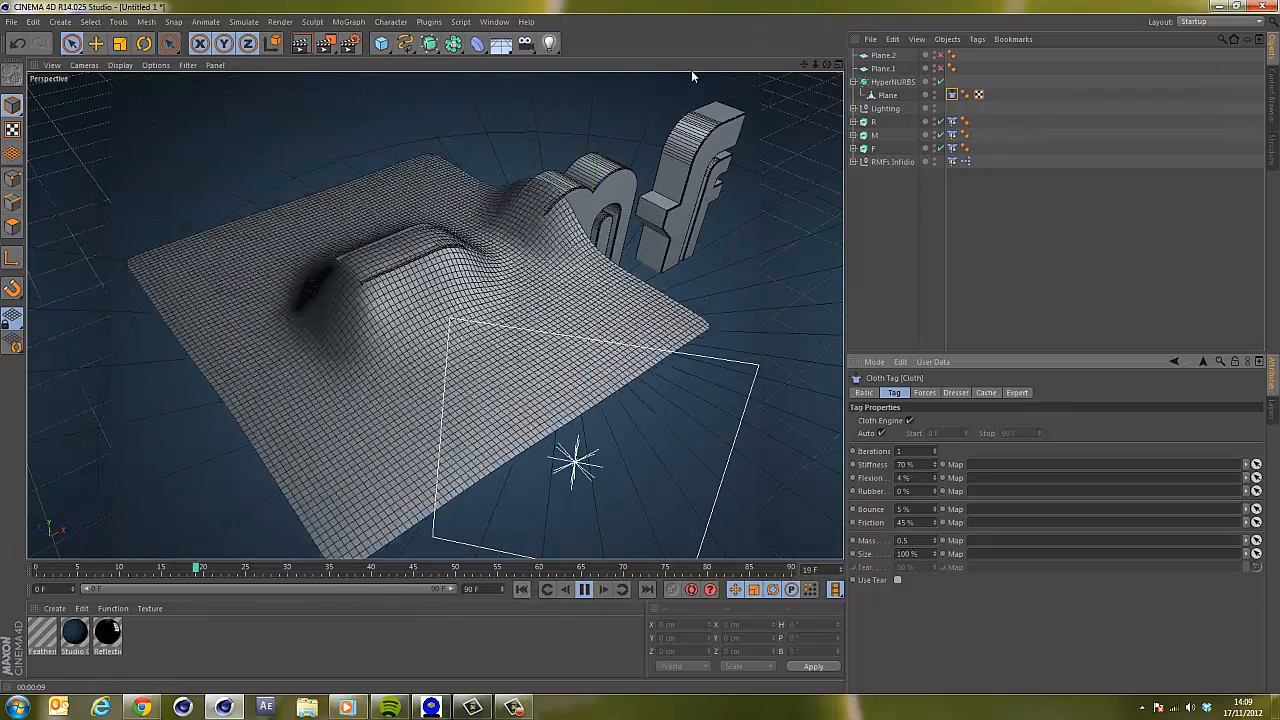
pyautogui.moveTo(826, 64); pyautogui.dragTo(642, 350)
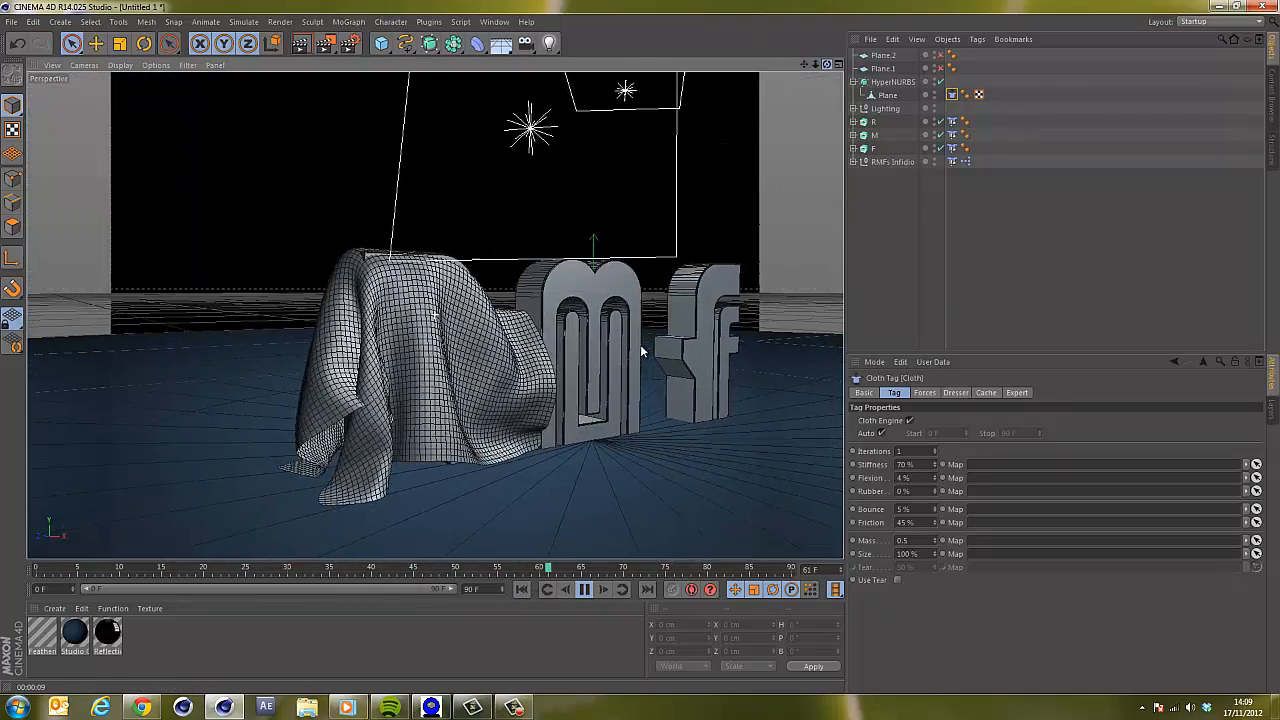
pyautogui.click(584, 589)
# Render the perspective view to check the cloth drape.
pyautogui.click(507, 290)
pyautogui.click(814, 380)
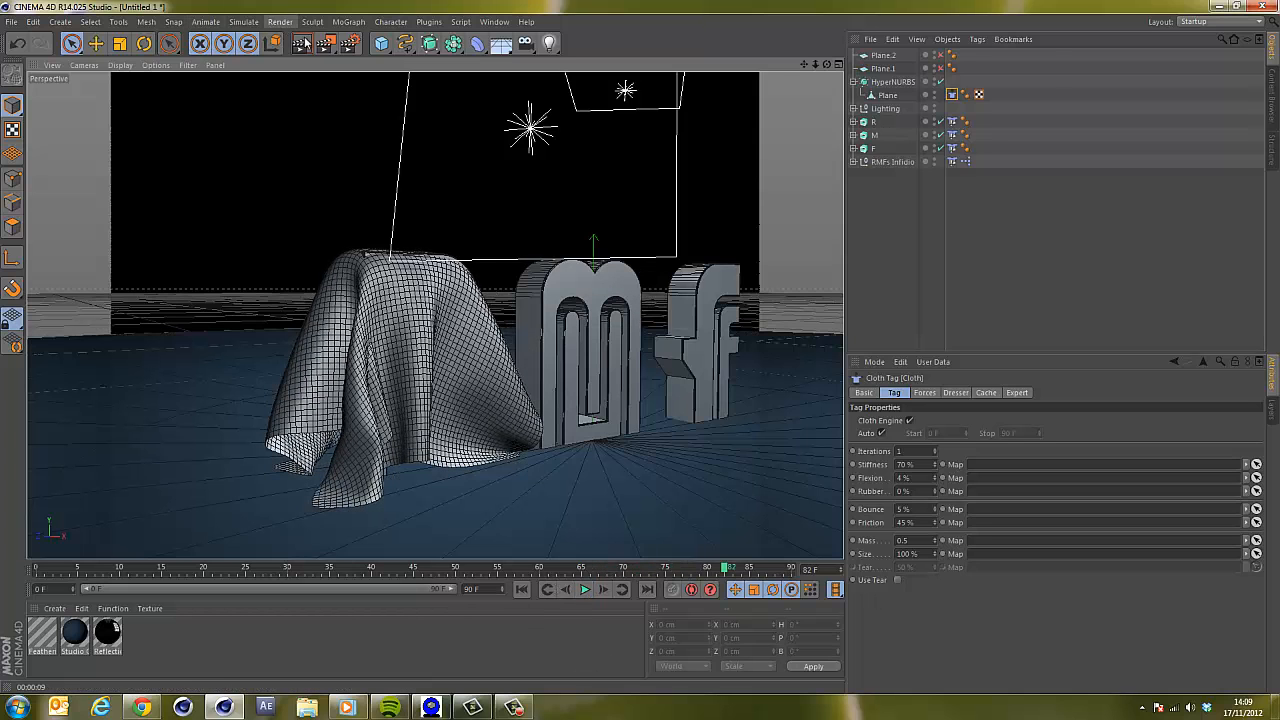
pyautogui.hotkey('ctrl', 'r')
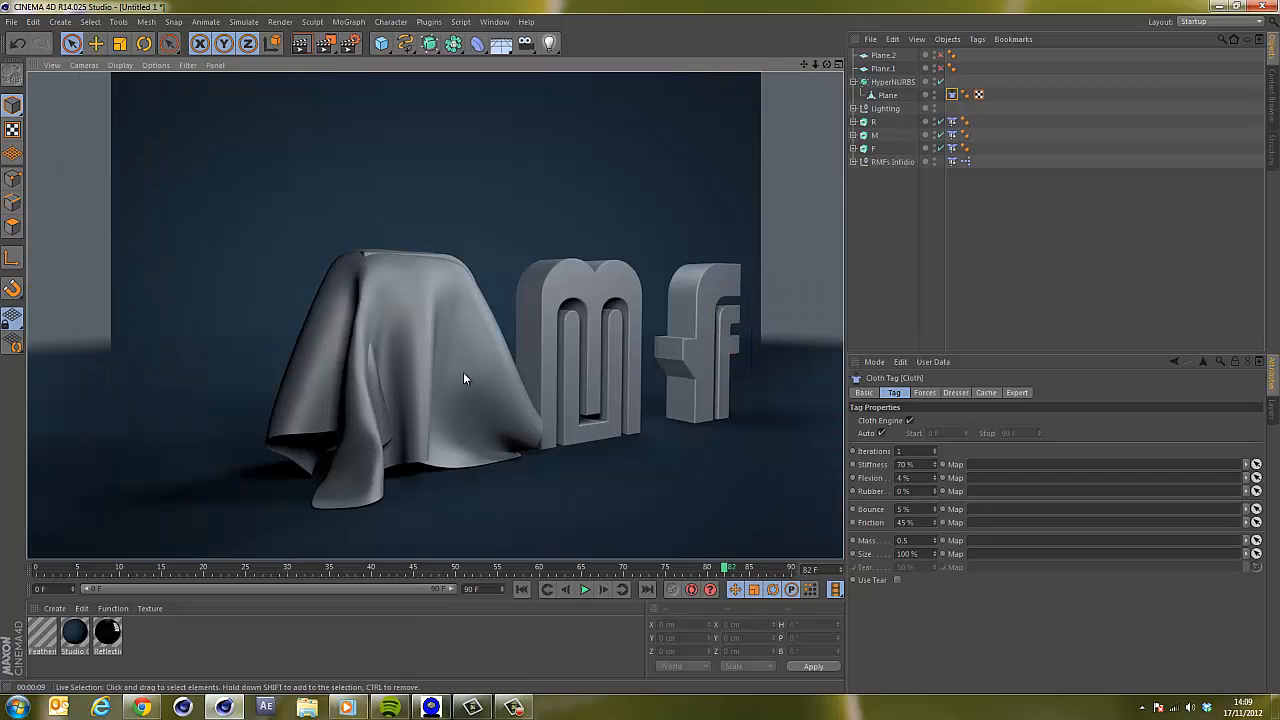
# Create a new default material and apply it to the cloth plane.
pyautogui.doubleClick(136, 646)
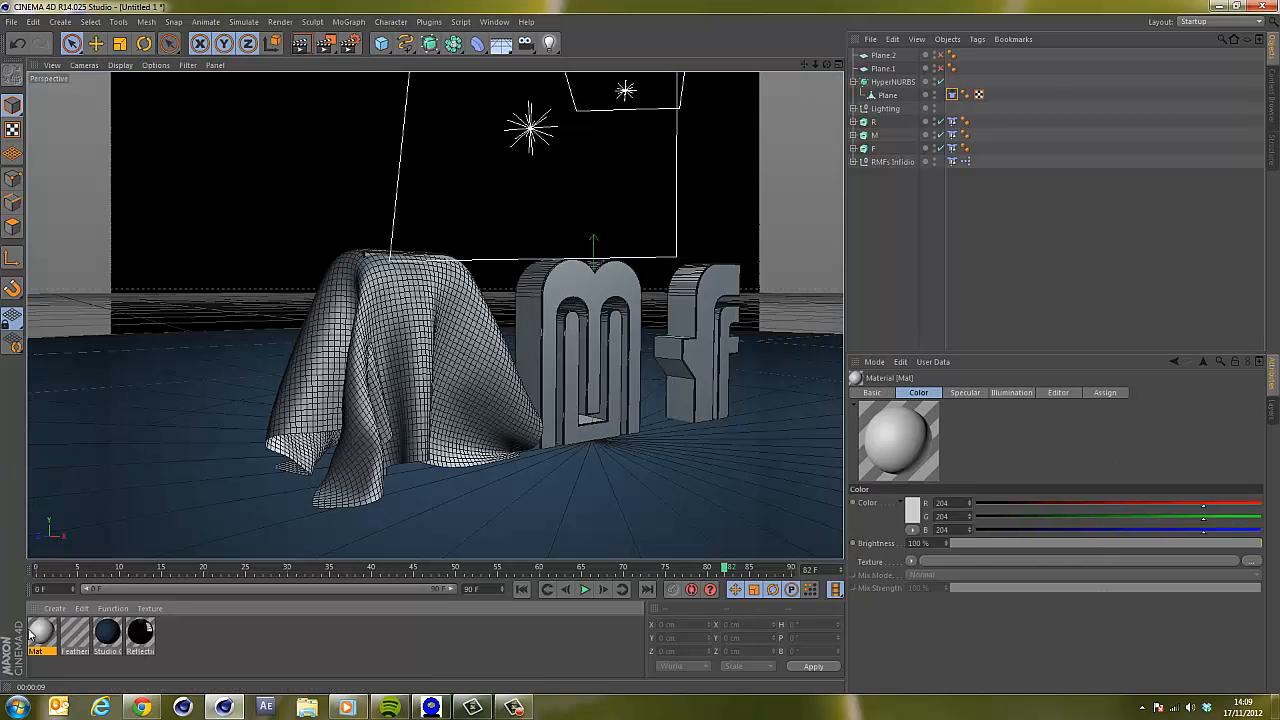
pyautogui.doubleClick(46, 637)
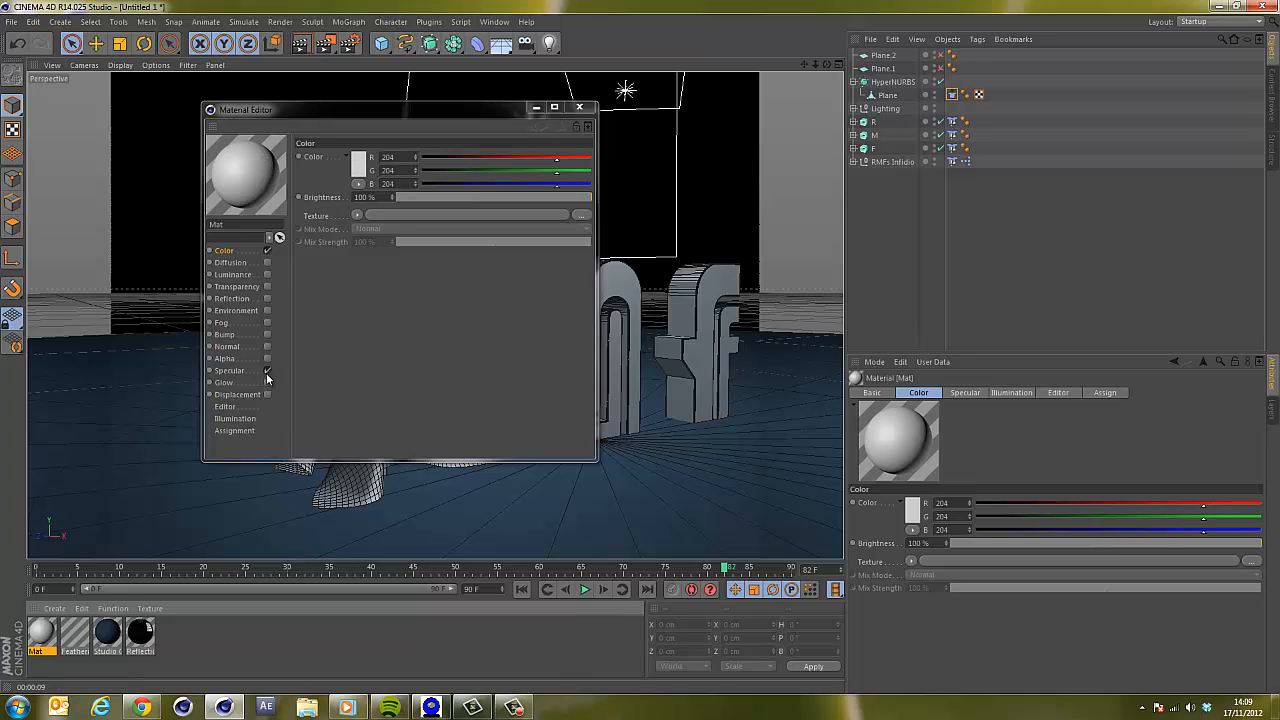
pyautogui.moveTo(300, 109); pyautogui.dragTo(666, 189)
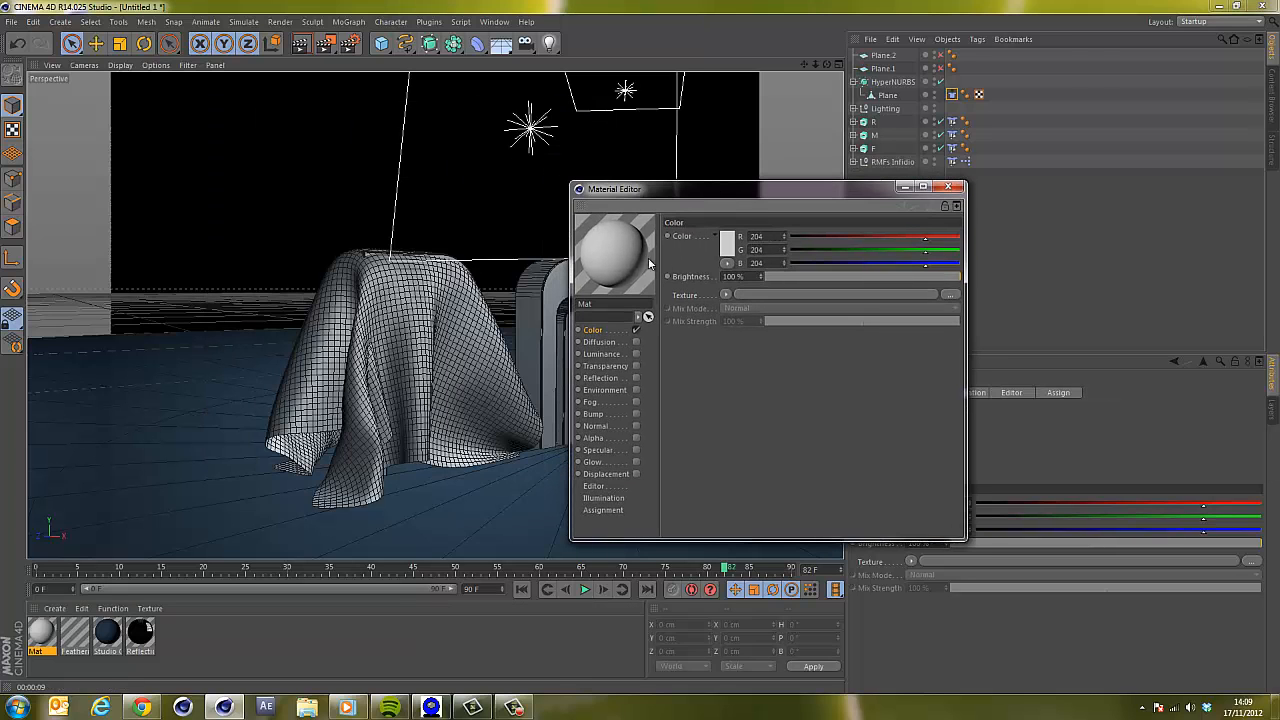
pyautogui.moveTo(650, 263); pyautogui.dragTo(405, 330)
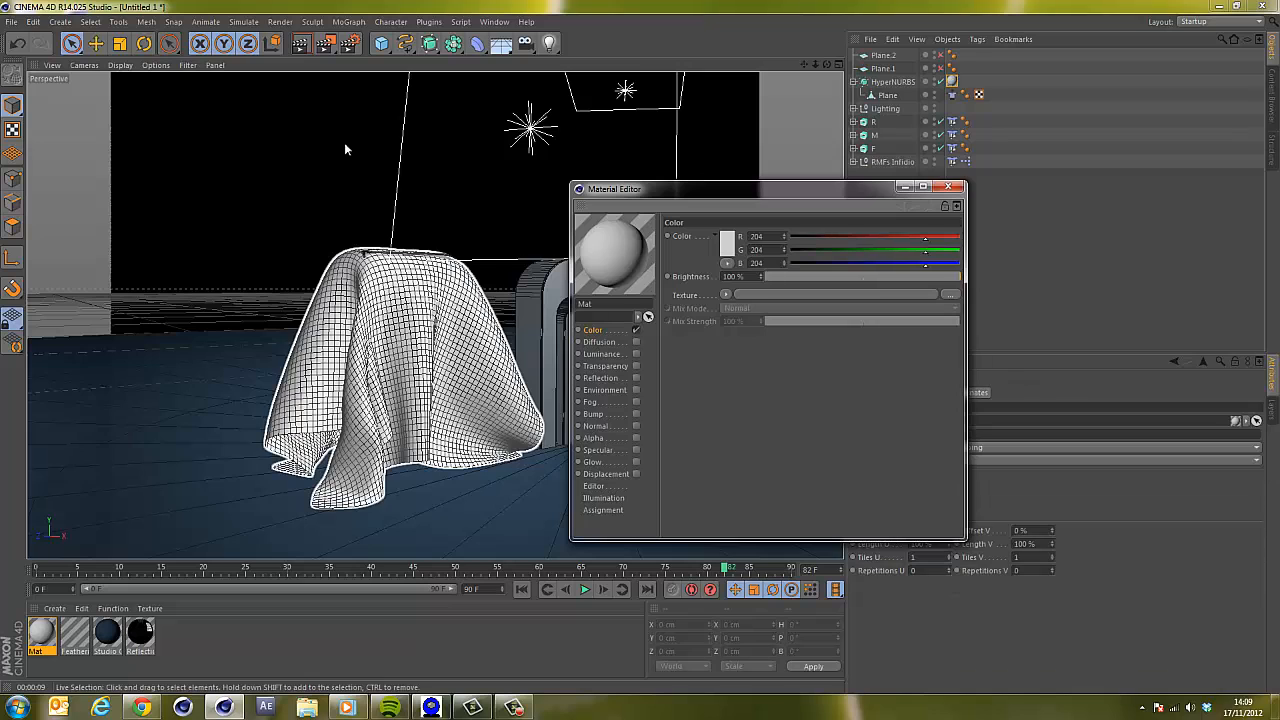
# Render the perspective view with the new cloth material and close the material editor.
pyautogui.click(300, 44)
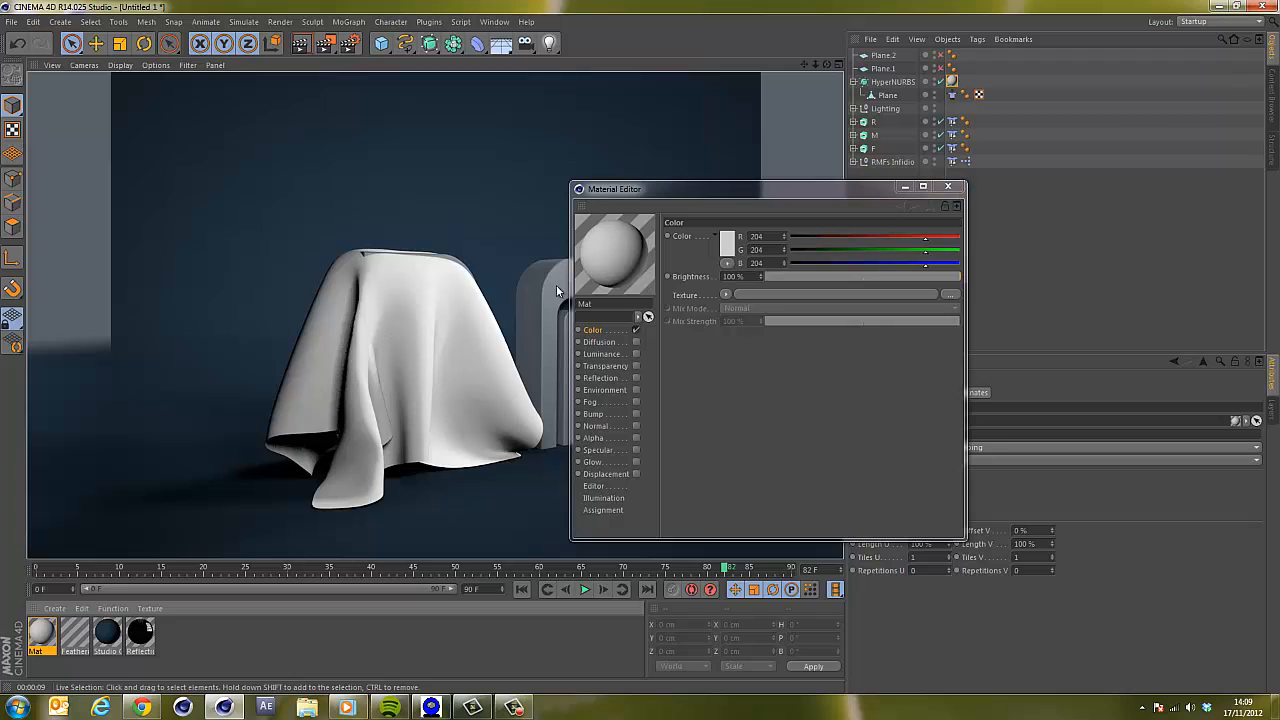
pyautogui.click(950, 188)
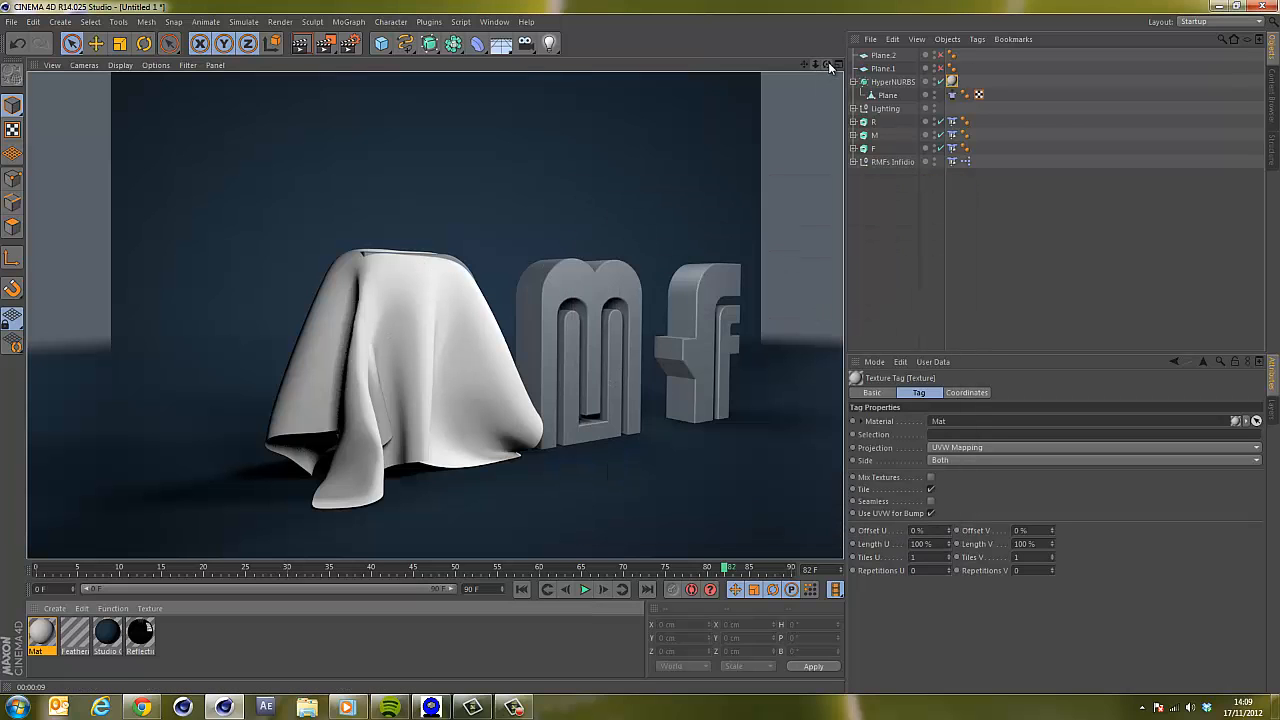
# Add a cube and scale it down to about 42.4 cm.
pyautogui.moveTo(828, 65); pyautogui.dragTo(639, 348)
pyautogui.moveTo(815, 65); pyautogui.dragTo(803, 104)
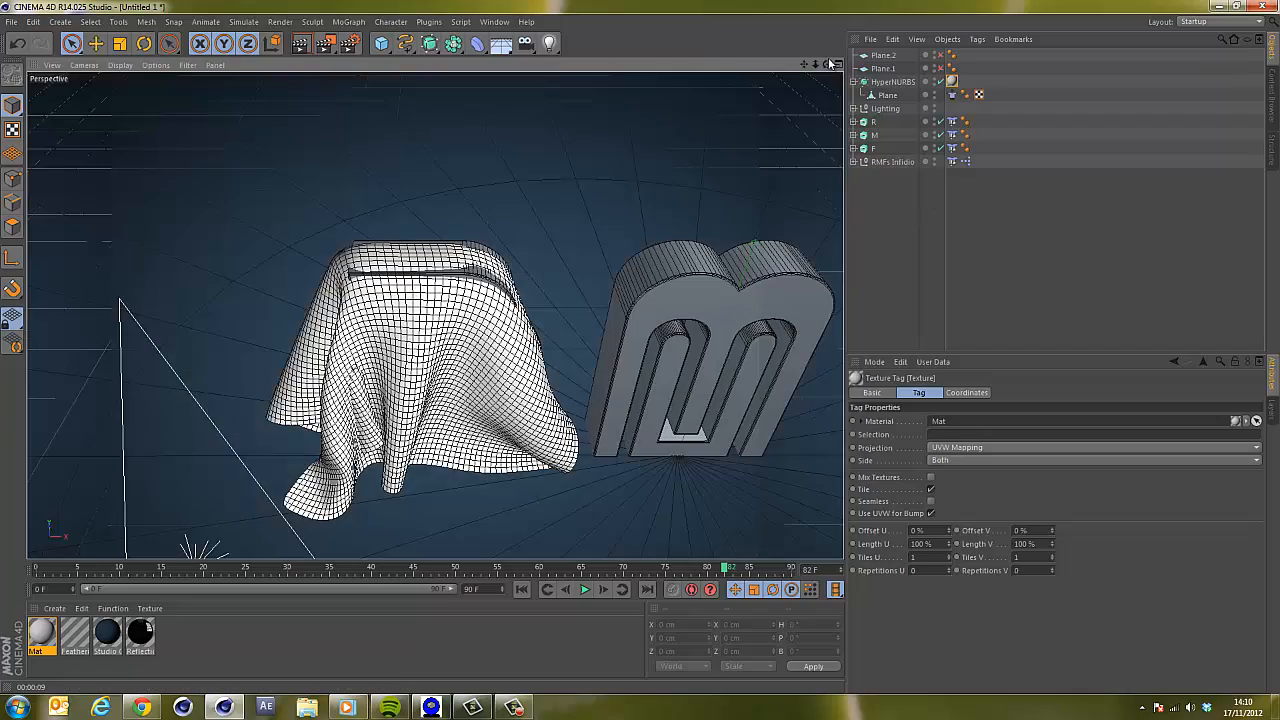
pyautogui.moveTo(827, 65); pyautogui.dragTo(642, 348)
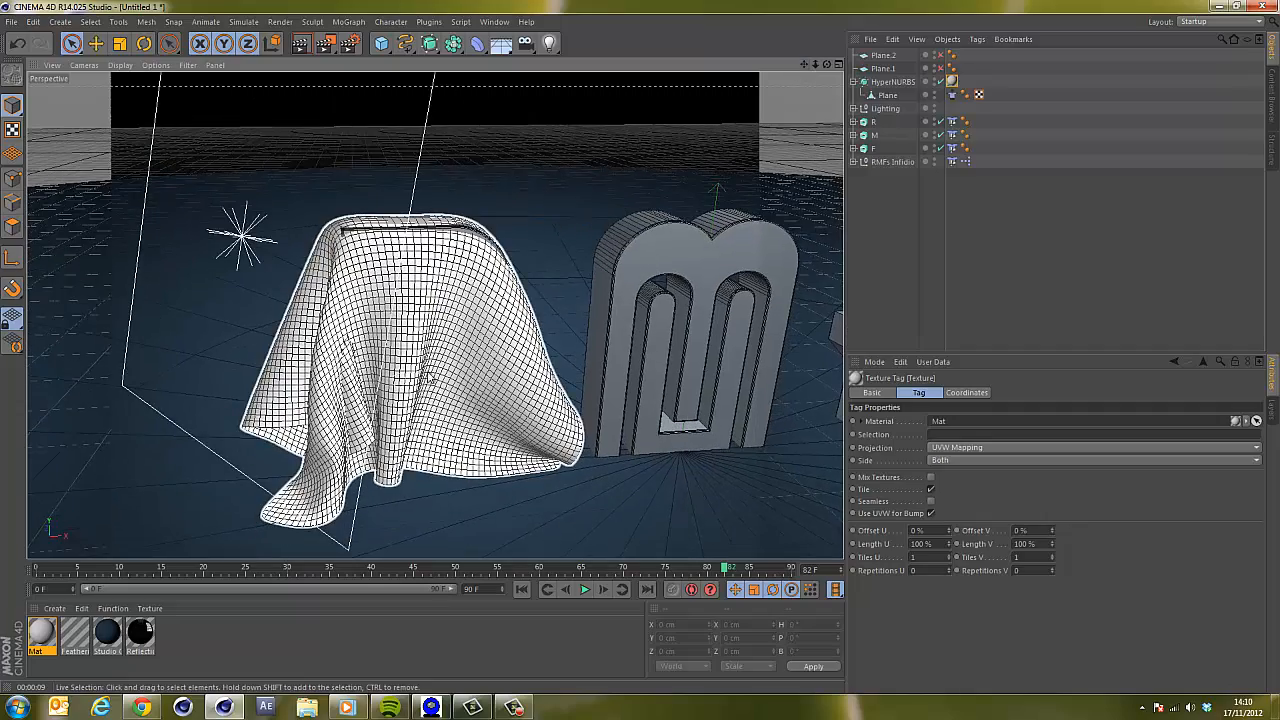
pyautogui.moveTo(809, 63); pyautogui.dragTo(641, 341)
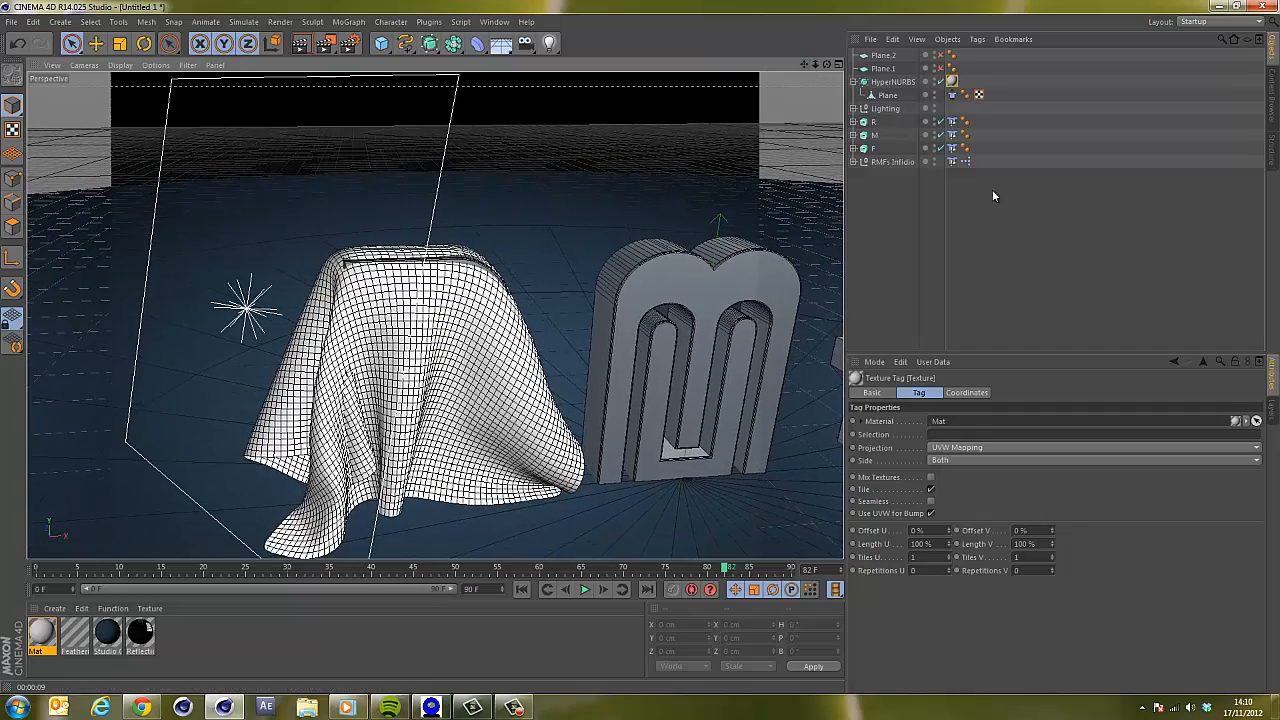
pyautogui.click(385, 44)
pyautogui.press('t')
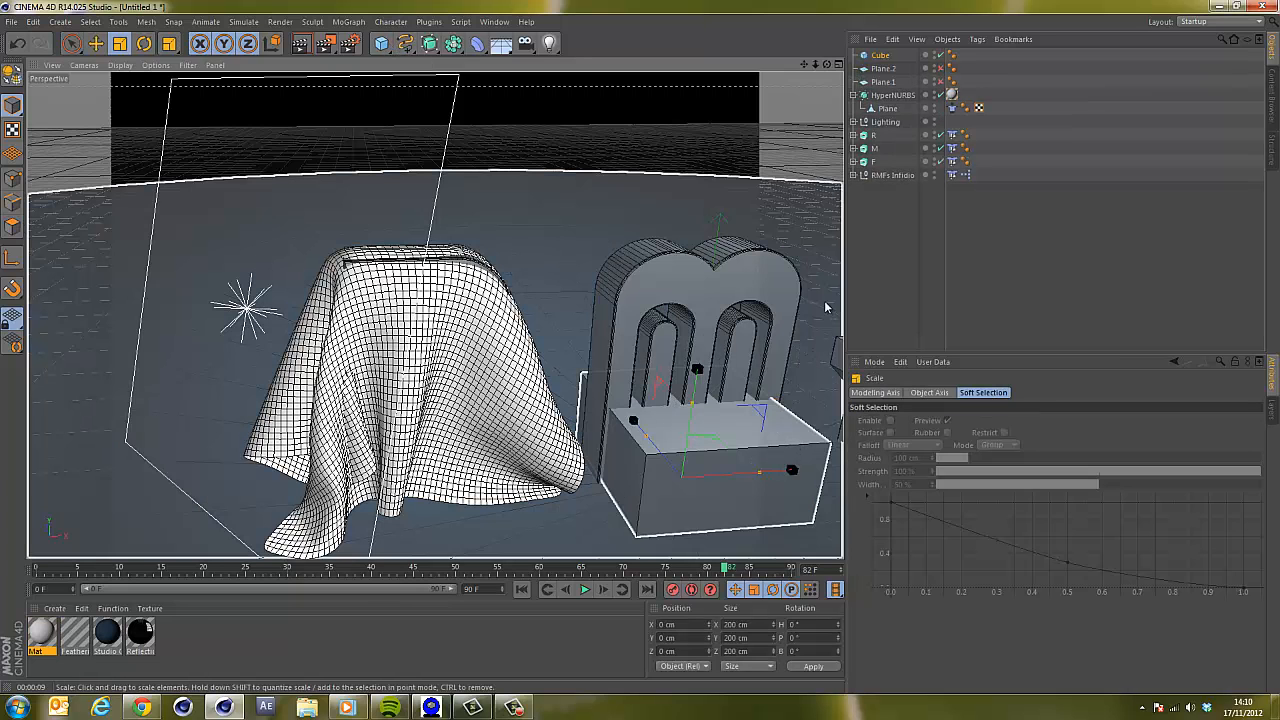
pyautogui.moveTo(820, 302); pyautogui.dragTo(628, 345)
pyautogui.press('space')
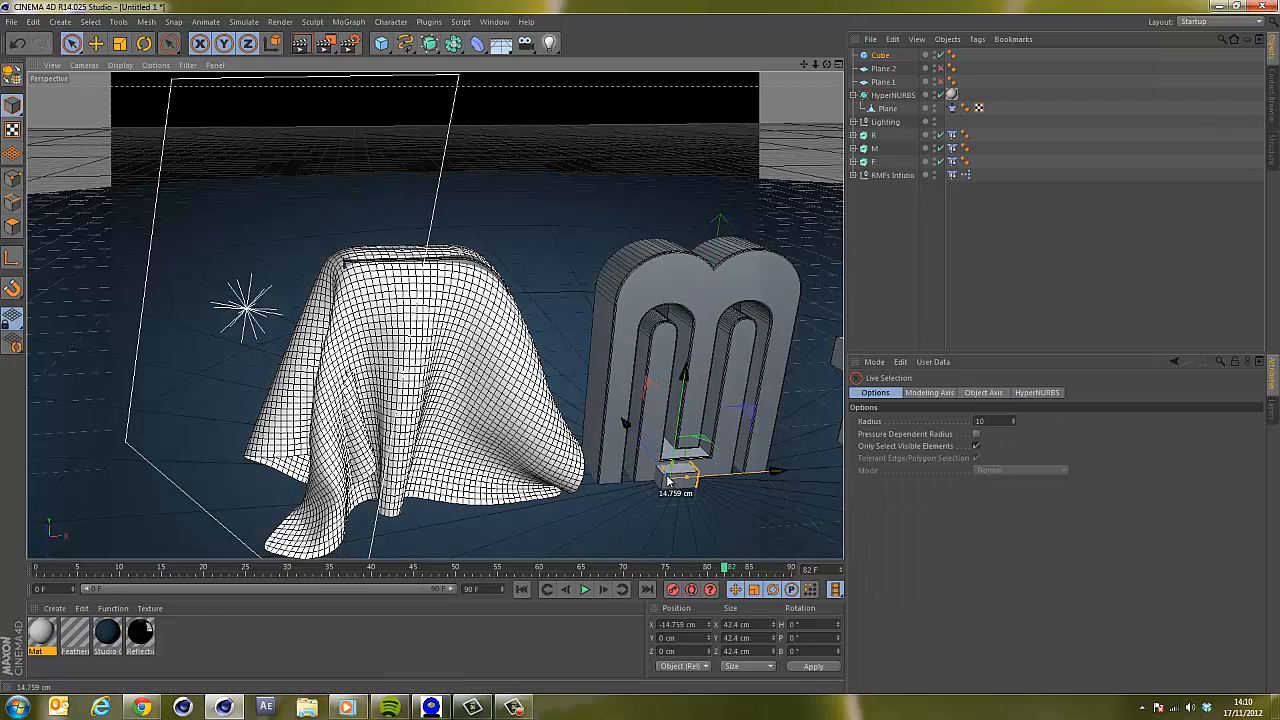
# Move the cube above the cloth to about X -325 cm and Y 414 cm, then play the simulation.
pyautogui.moveTo(760, 472); pyautogui.dragTo(475, 488)
pyautogui.moveTo(412, 400); pyautogui.dragTo(424, 75)
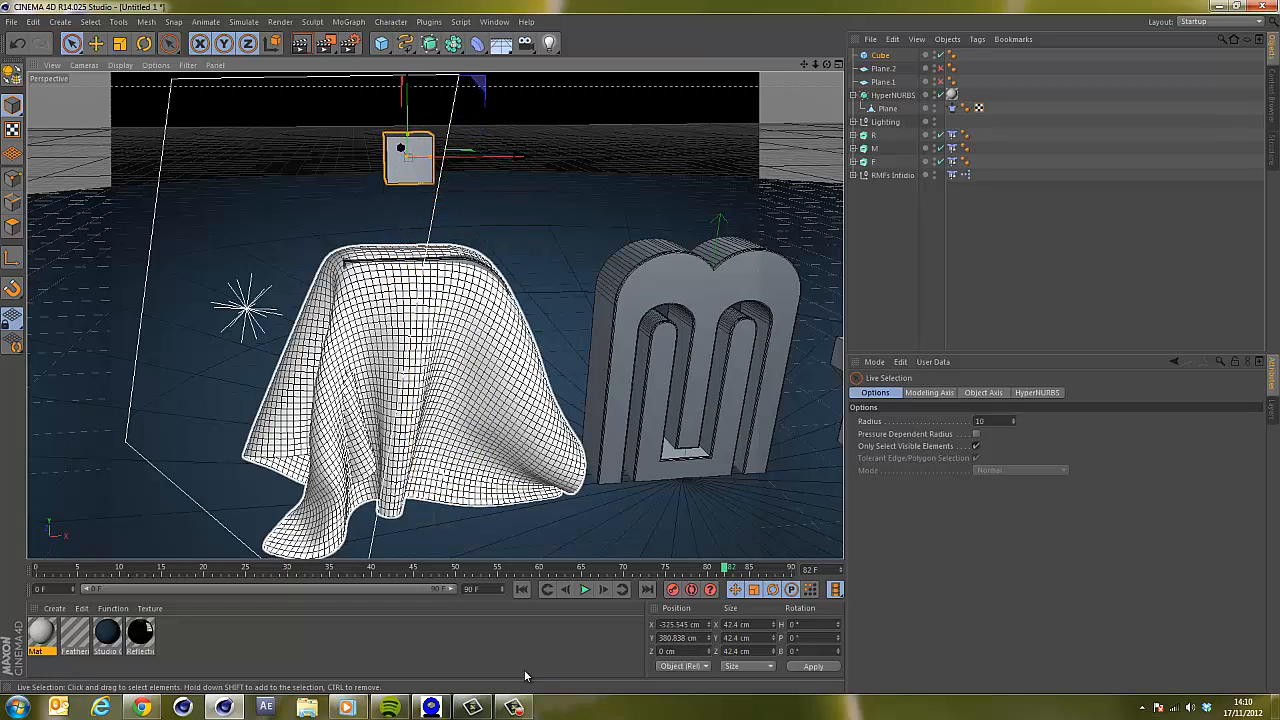
pyautogui.click(524, 590)
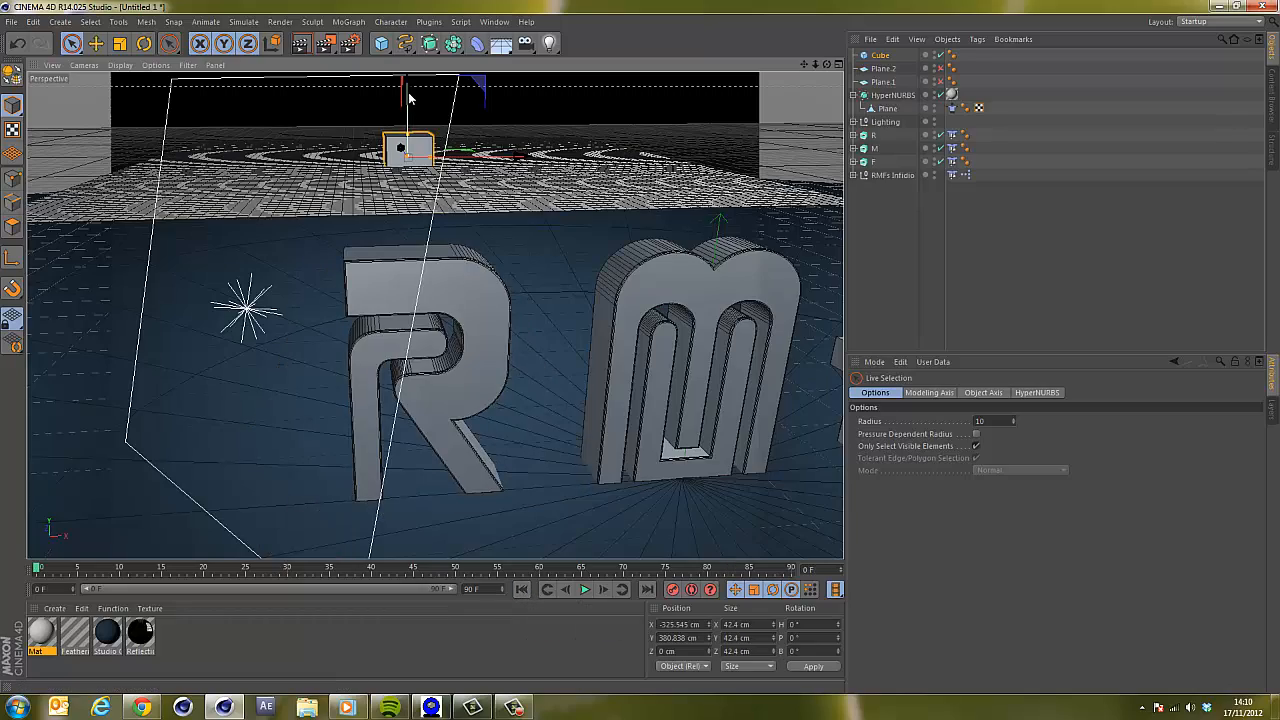
pyautogui.moveTo(408, 96); pyautogui.dragTo(409, 62)
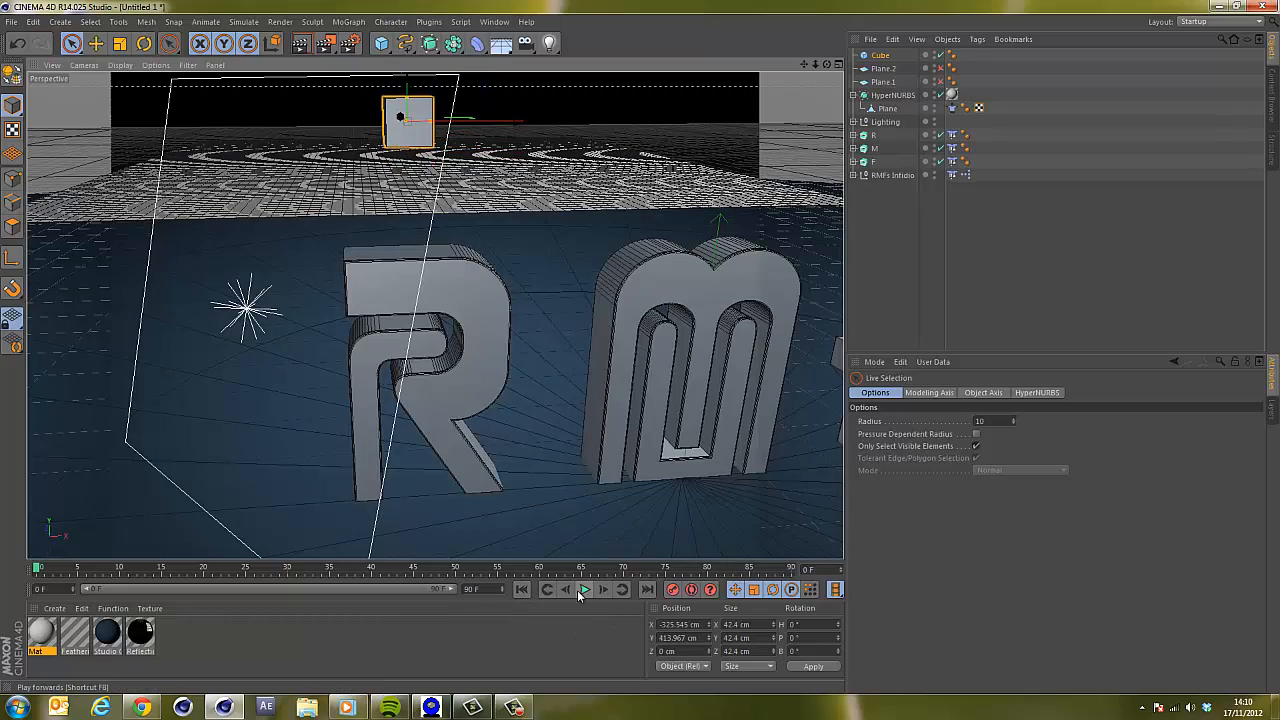
pyautogui.click(586, 590)
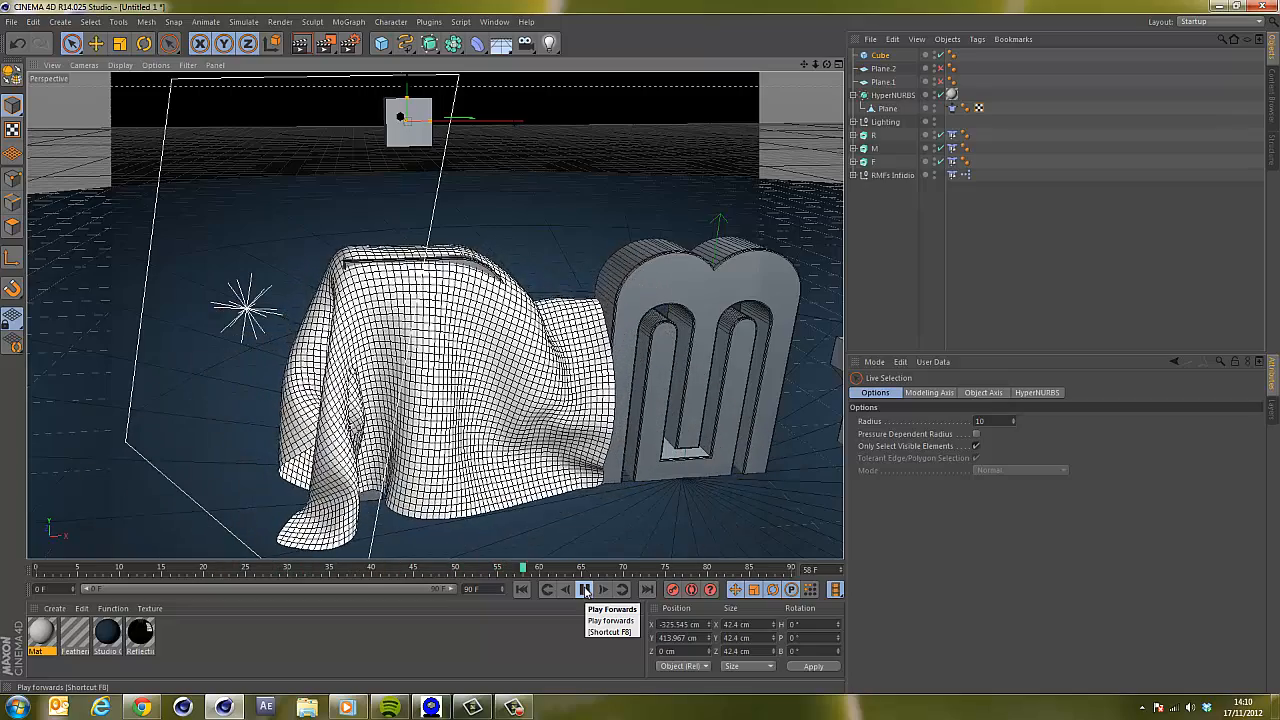
pyautogui.click(586, 590)
# Extend the animation length and preview range to 800 frames.
pyautogui.click(468, 588)
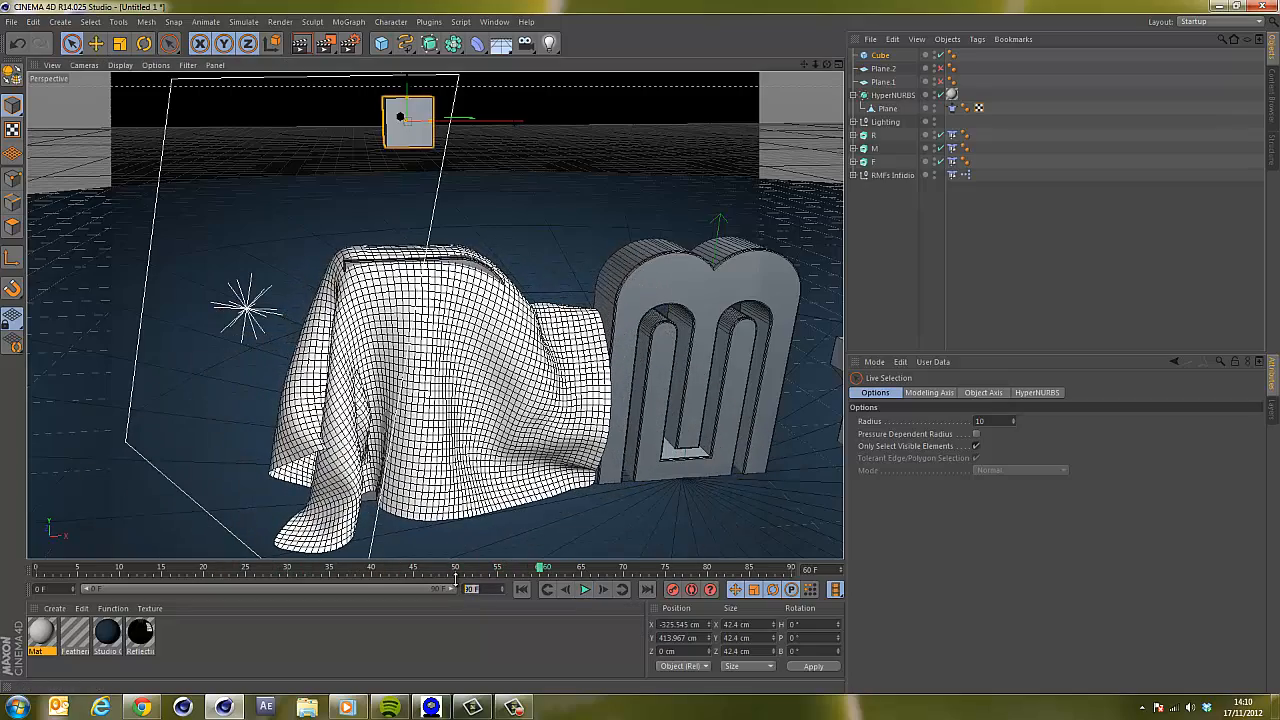
pyautogui.write('500')
pyautogui.press('Return')
pyautogui.moveTo(157, 589); pyautogui.dragTo(495, 597)
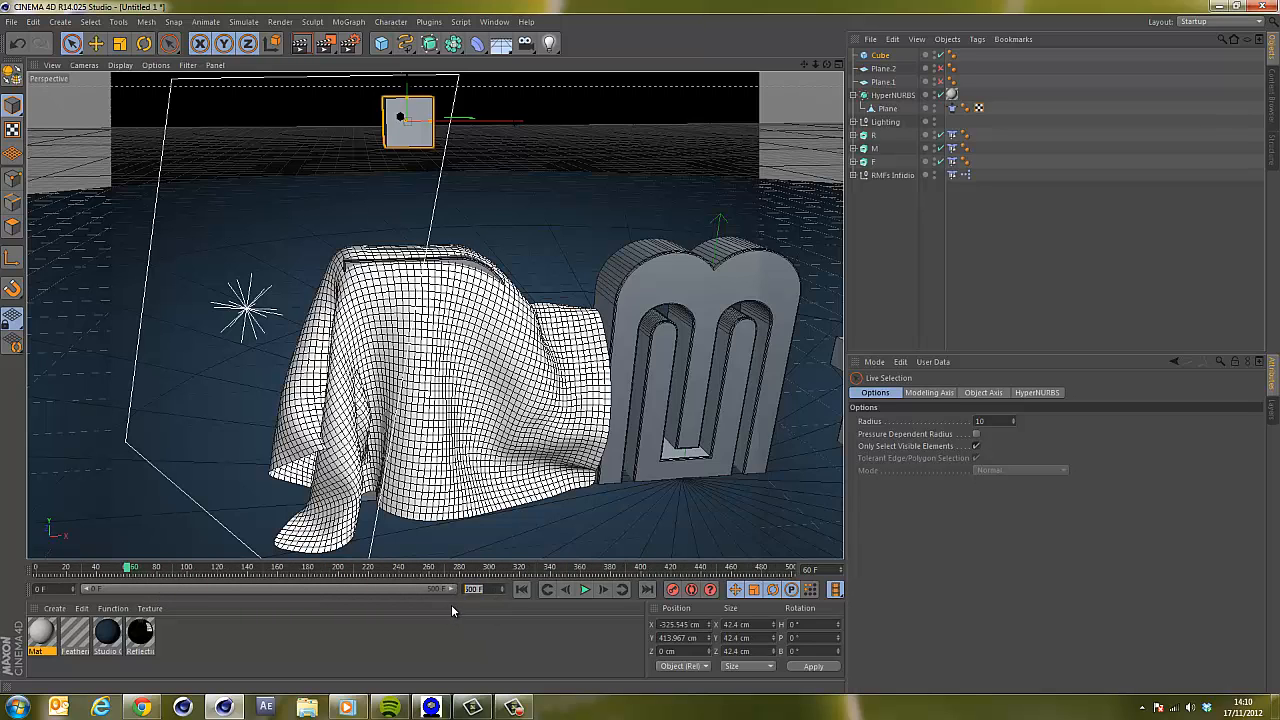
pyautogui.write('800')
pyautogui.press('Return')
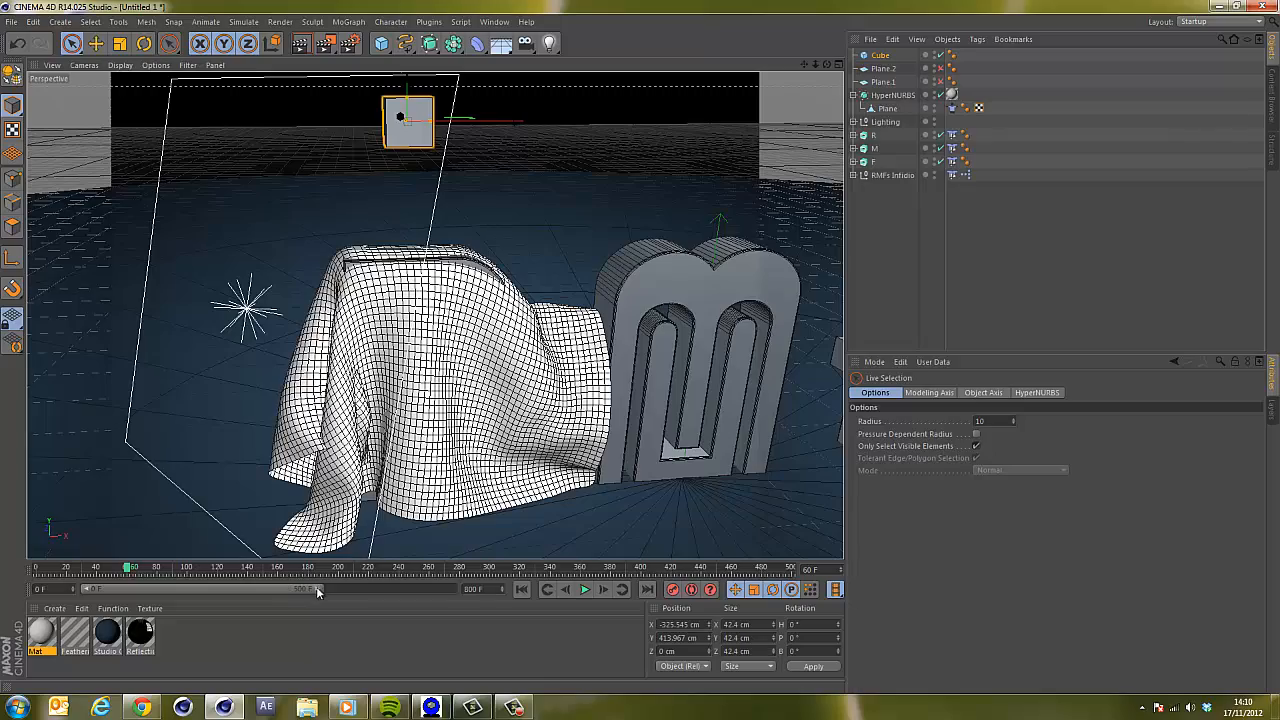
pyautogui.moveTo(316, 587); pyautogui.dragTo(500, 599)
# Play the simulation from the start to check the cloth.
pyautogui.click(549, 591)
pyautogui.click(586, 590)
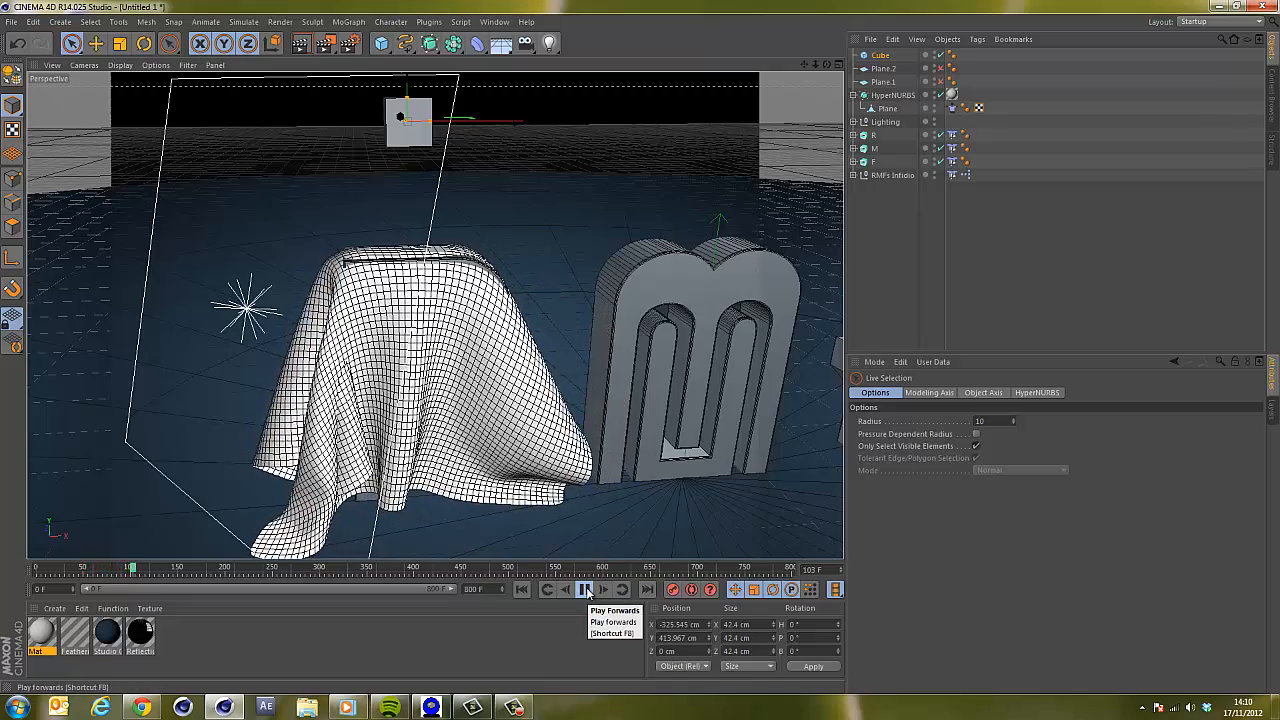
pyautogui.click(588, 591)
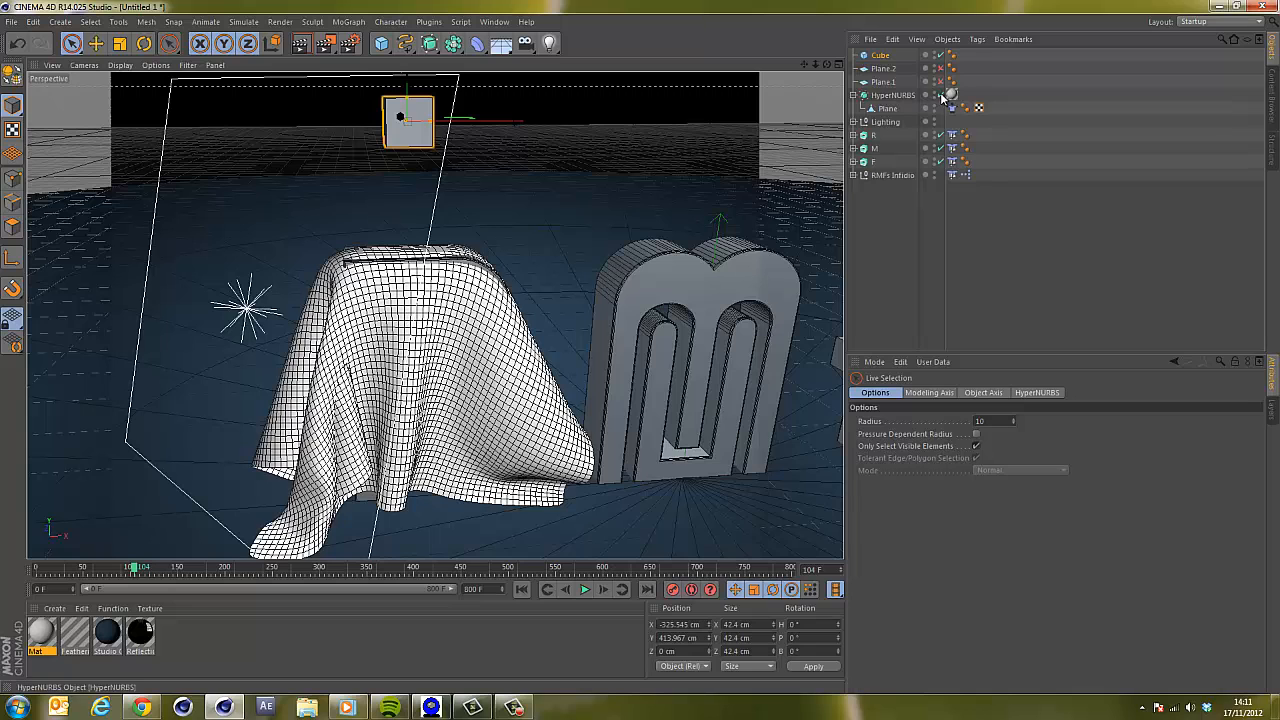
# Disable the HyperNURBS, switch to point editing mode and select the cloth plane.
pyautogui.click(940, 95)
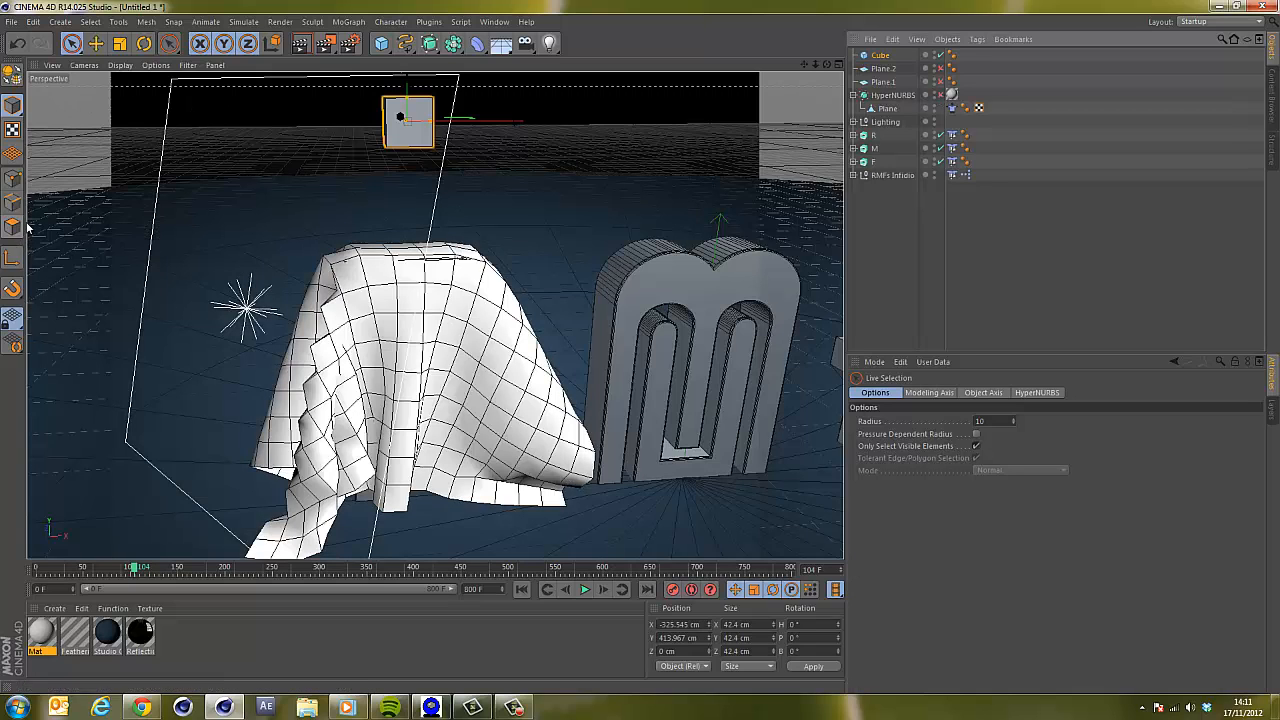
pyautogui.click(12, 182)
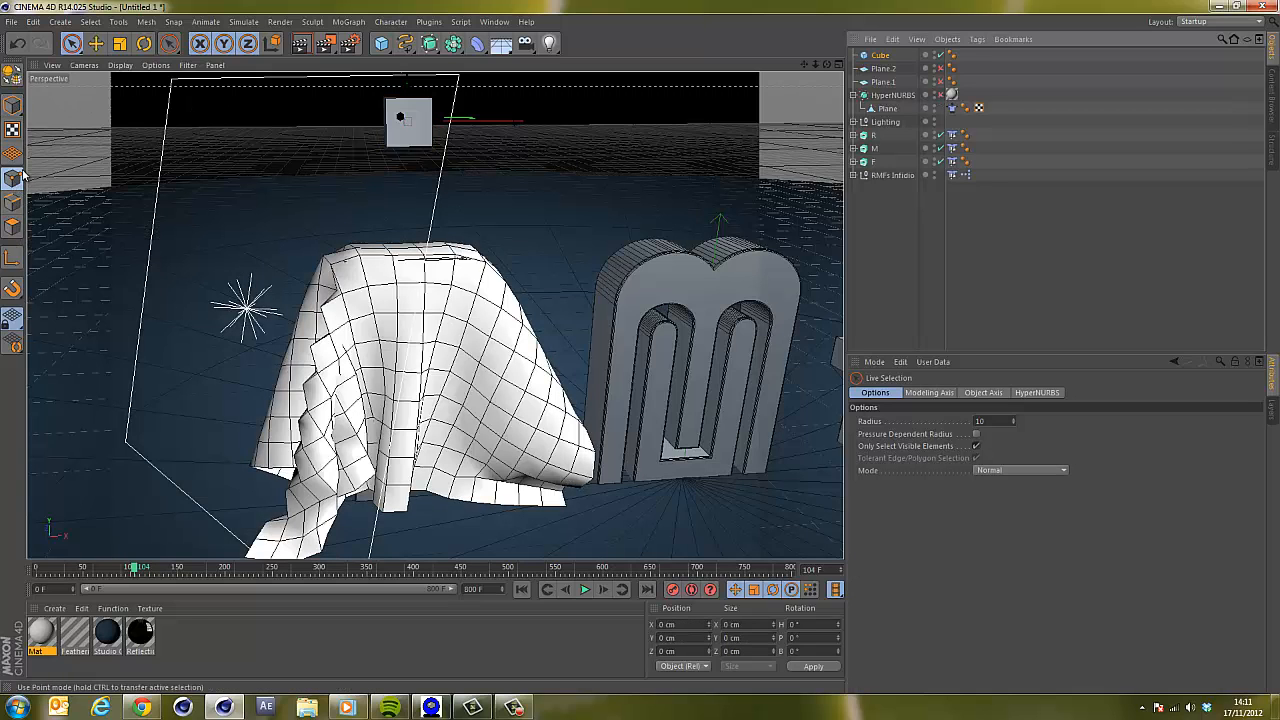
pyautogui.click(887, 108)
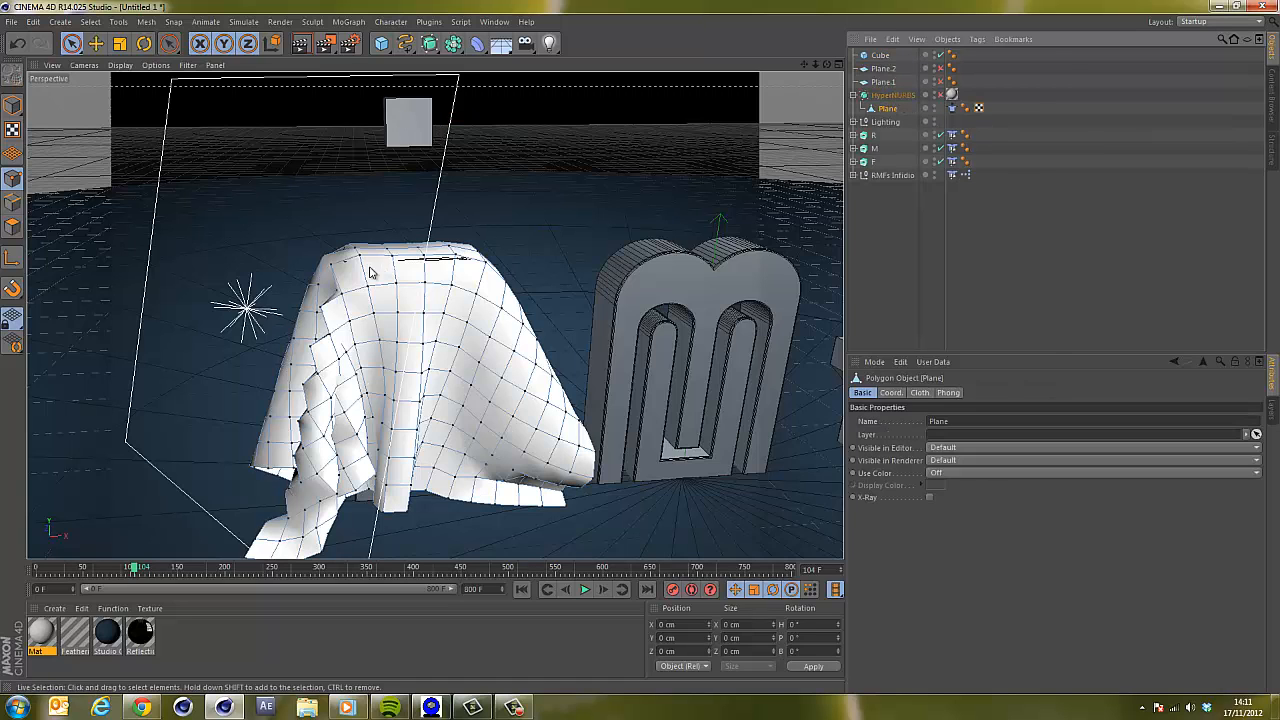
# Select the row of points along the top of the draped cloth.
pyautogui.moveTo(827, 65); pyautogui.dragTo(638, 352)
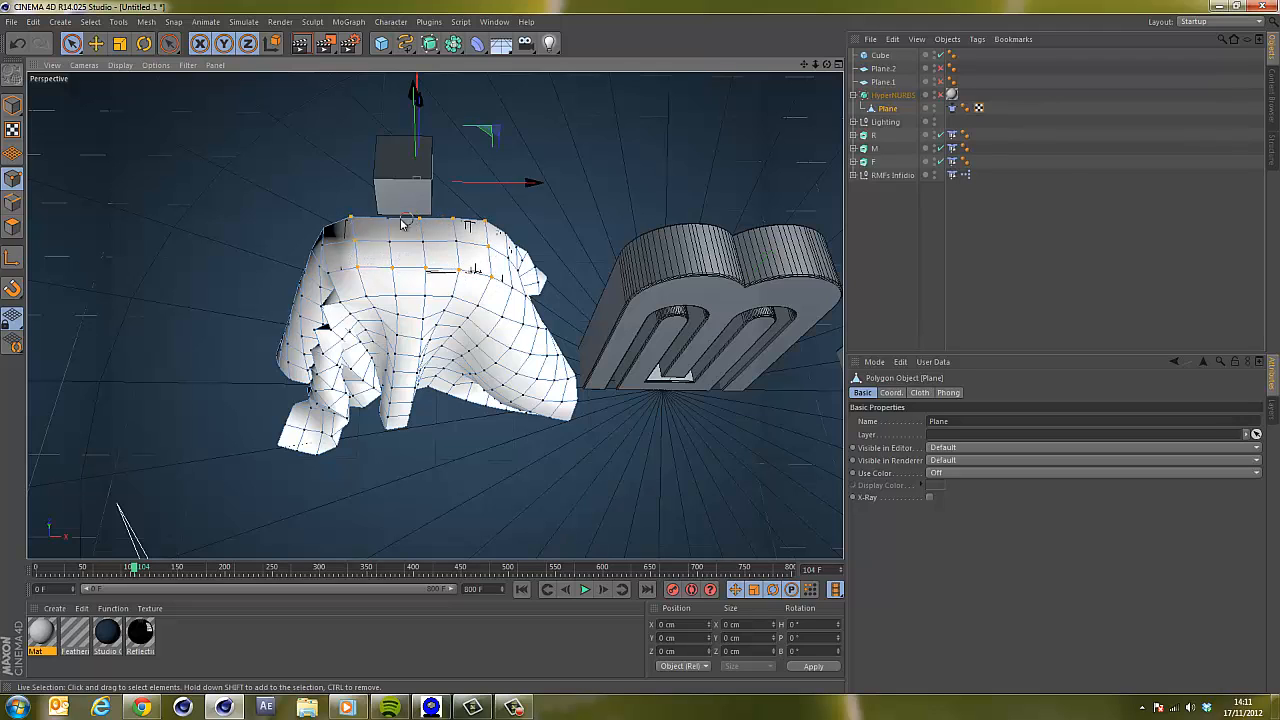
pyautogui.click(463, 246)
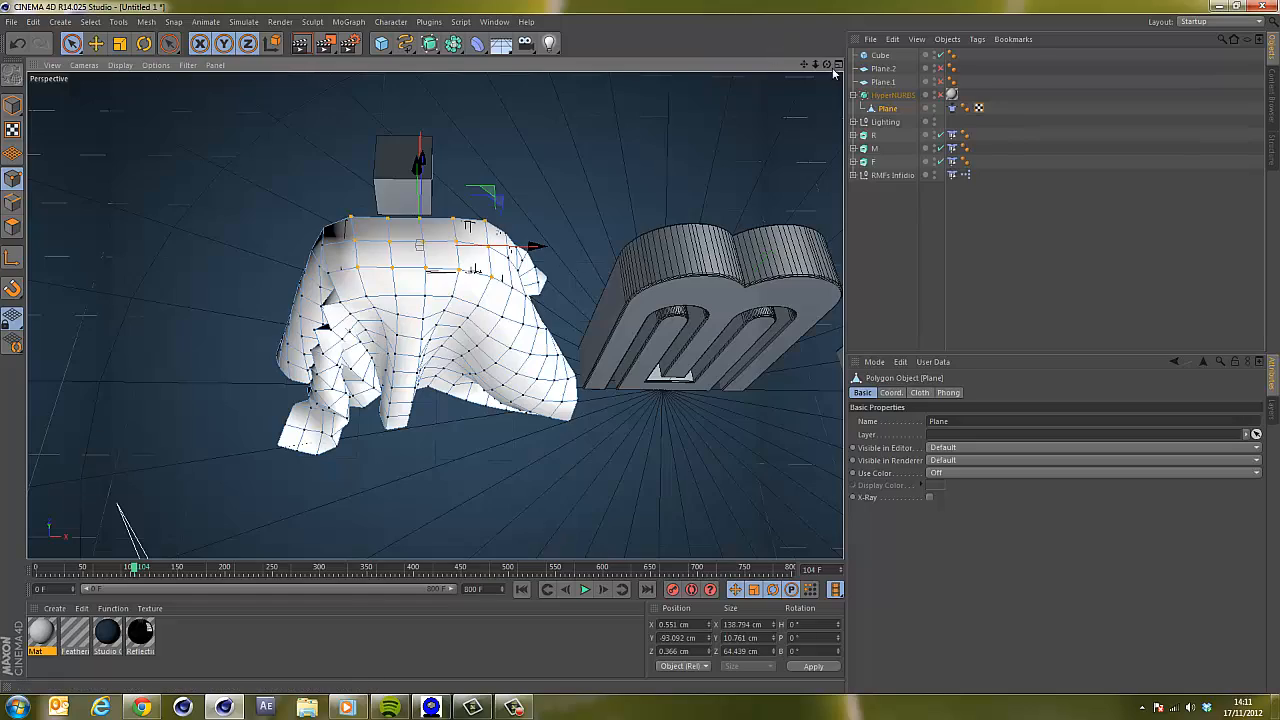
pyautogui.keyDown('alt'); pyautogui.moveTo(640, 339); pyautogui.dragTo(644, 356); pyautogui.keyUp('alt')
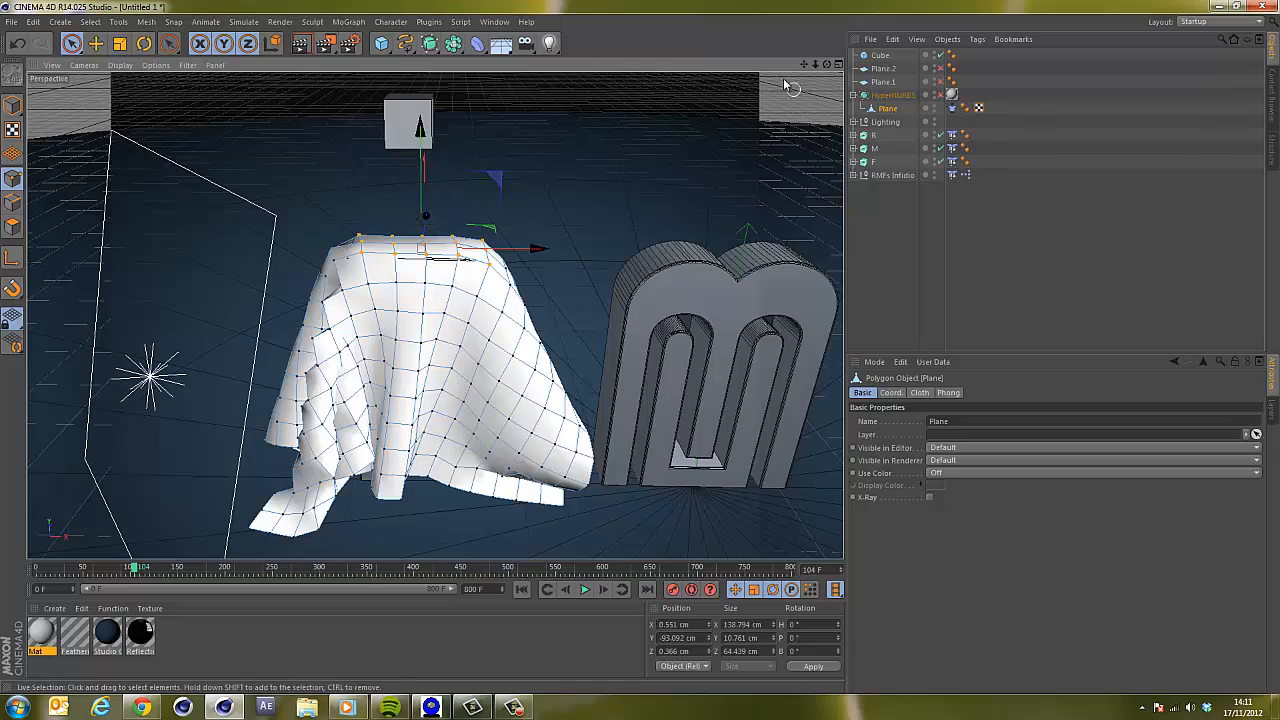
pyautogui.moveTo(826, 64)
pyautogui.mouseDown()
pyautogui.moveTo(637, 351)
pyautogui.moveTo(832, 66)
pyautogui.mouseUp()
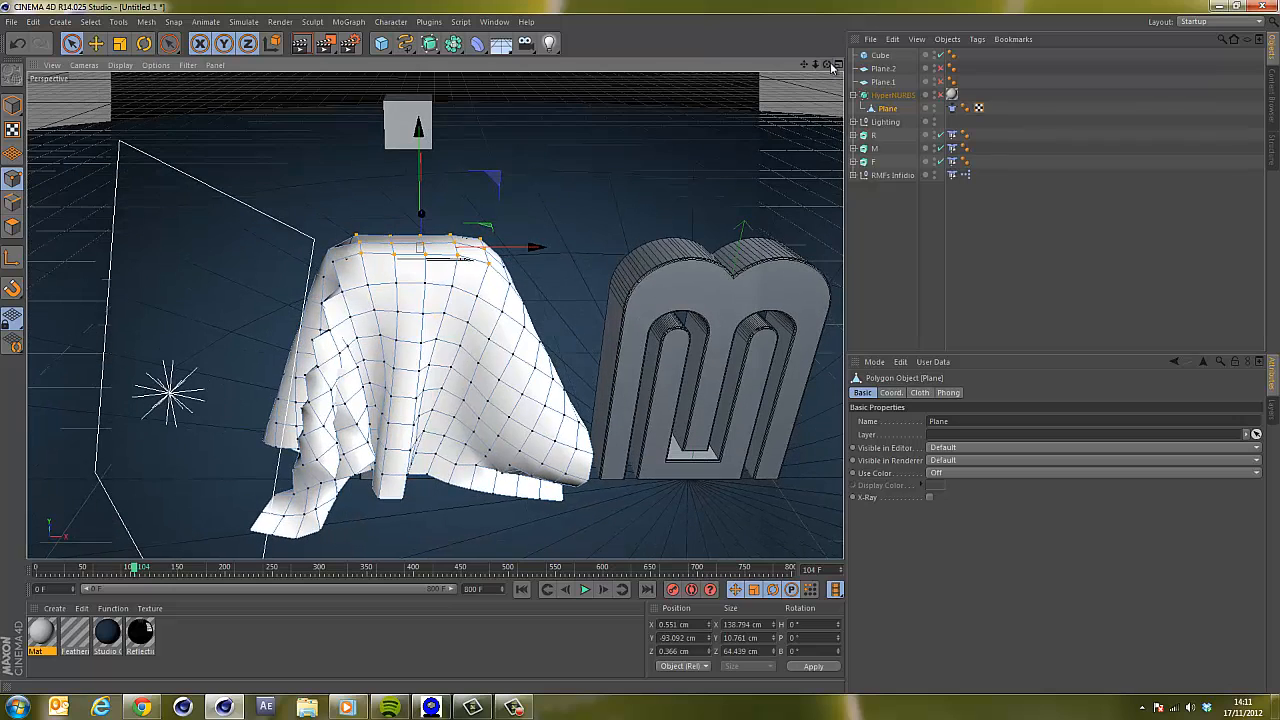
# Convert the cube into an editable polygon object.
pyautogui.click(882, 56)
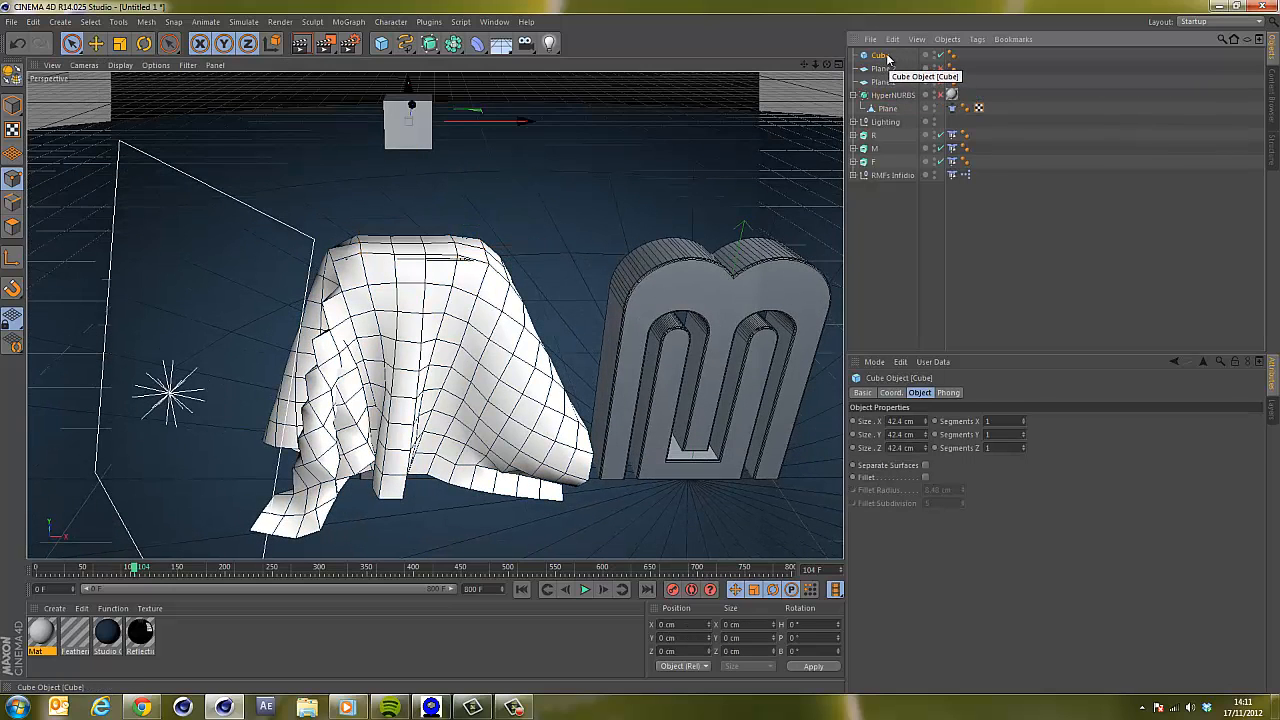
pyautogui.press('c')
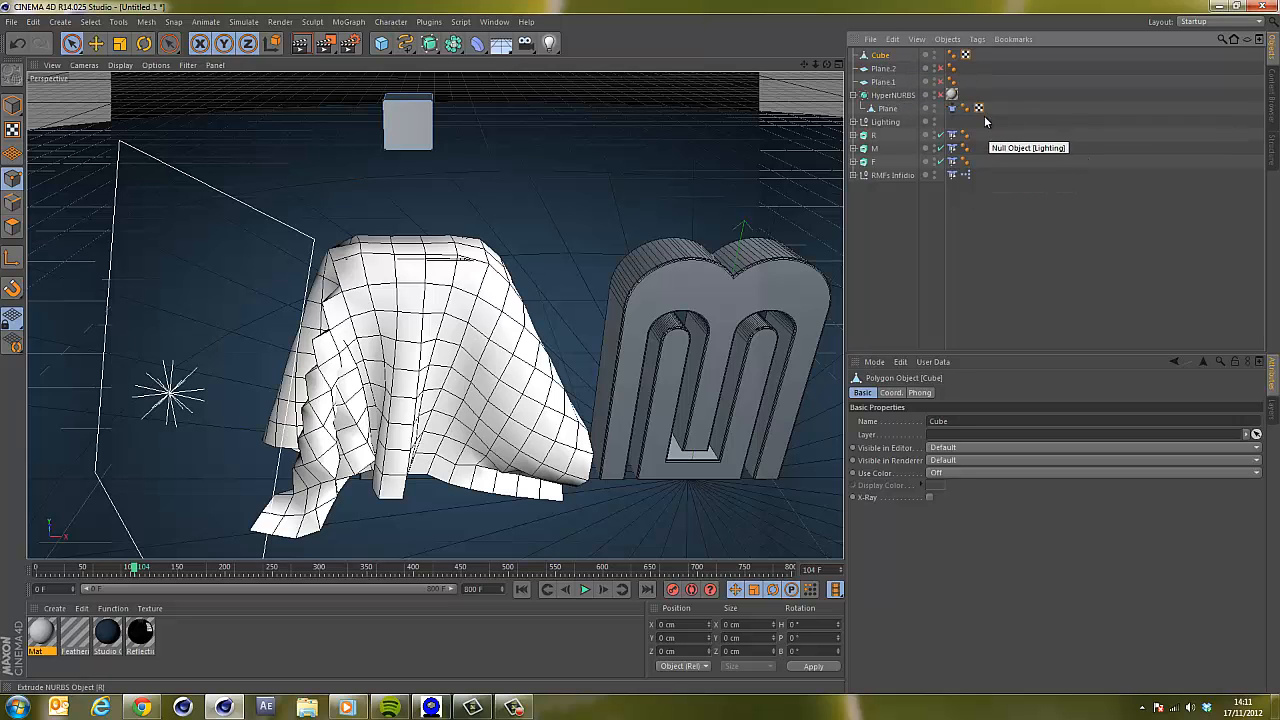
# Add a Cloth Belt tag to the cloth plane, belting its selected top points onto the Cube.
pyautogui.click(887, 109)
pyautogui.rightClick(889, 112)
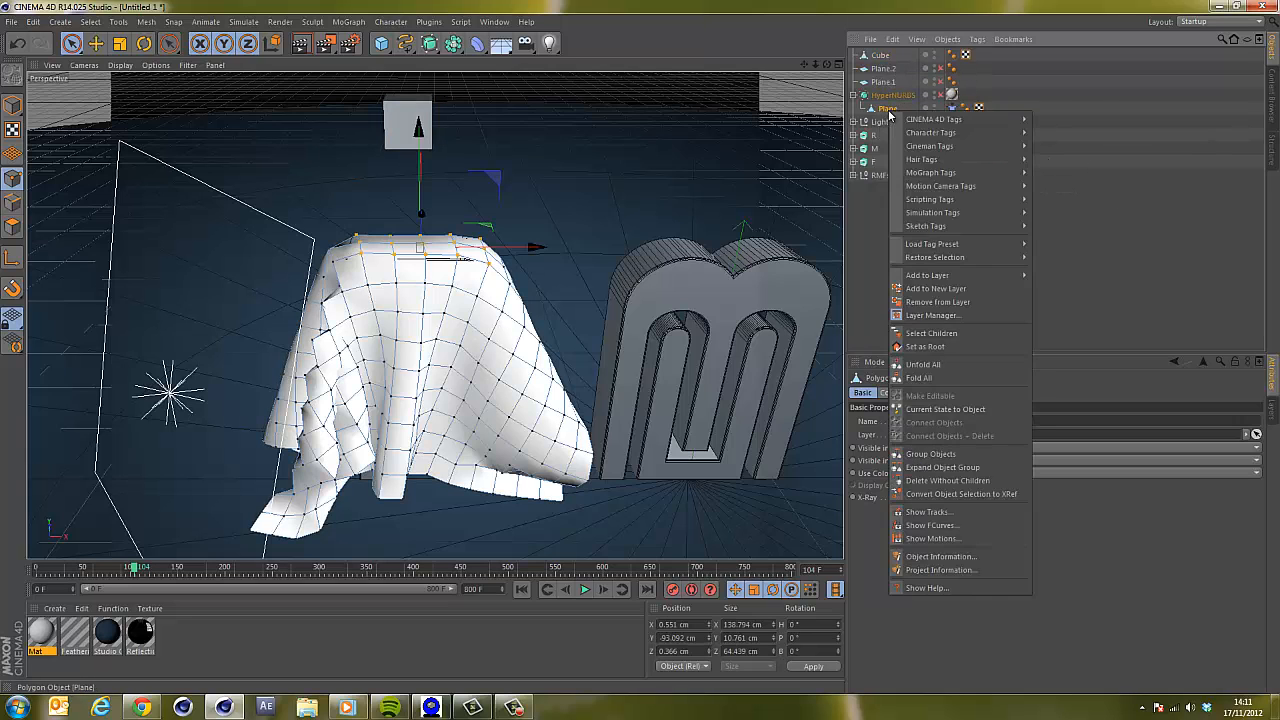
pyautogui.moveTo(960, 213)
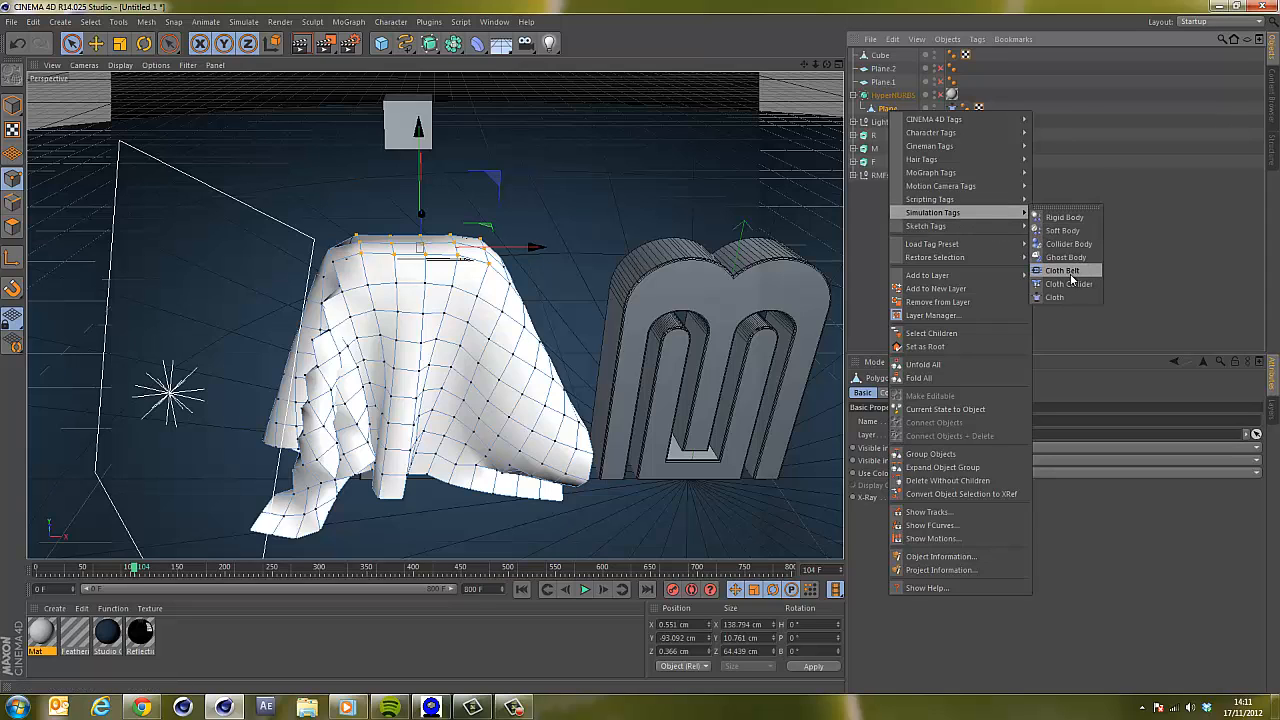
pyautogui.click(1064, 271)
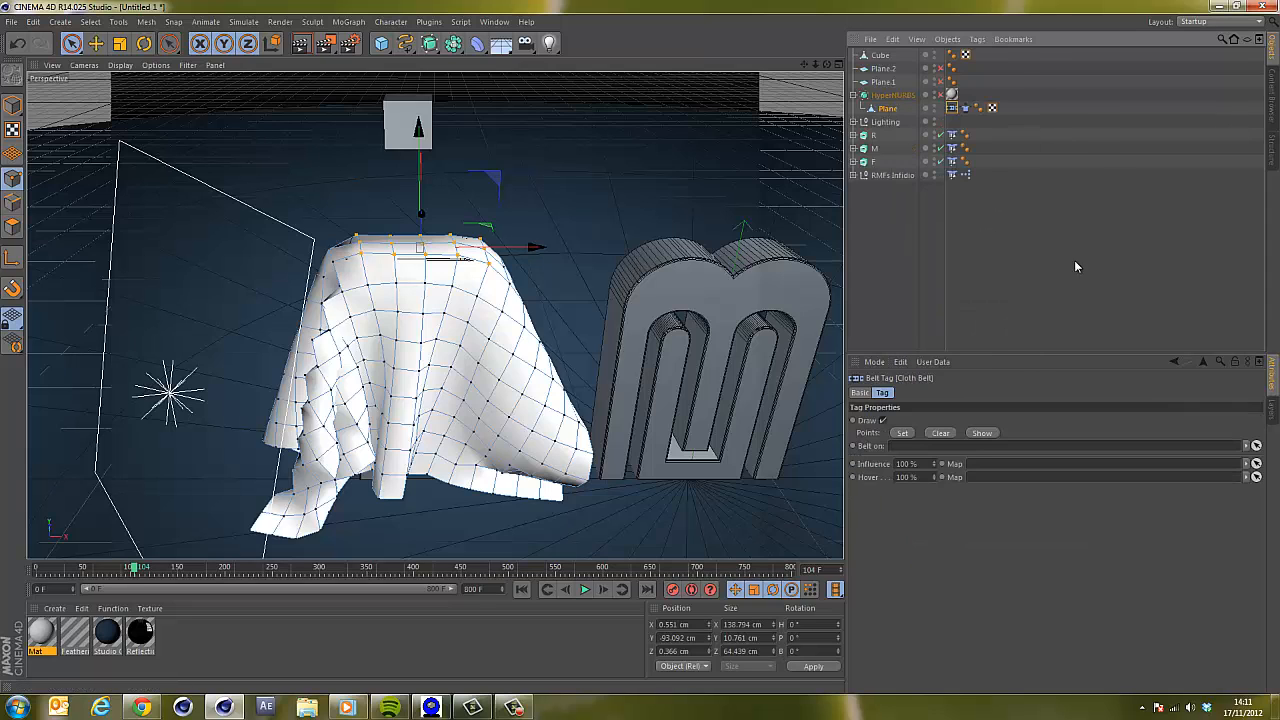
pyautogui.click(903, 434)
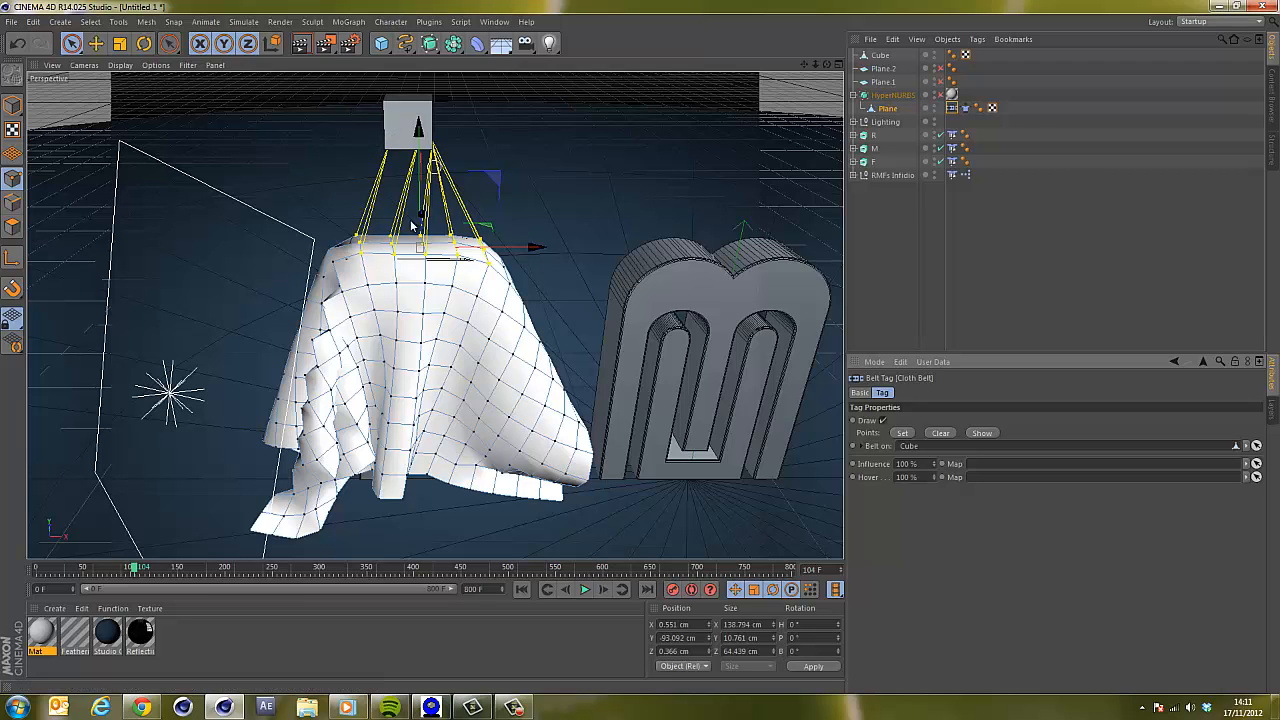
# Play the simulation to test the belt, then return to the start frame.
pyautogui.click(521, 590)
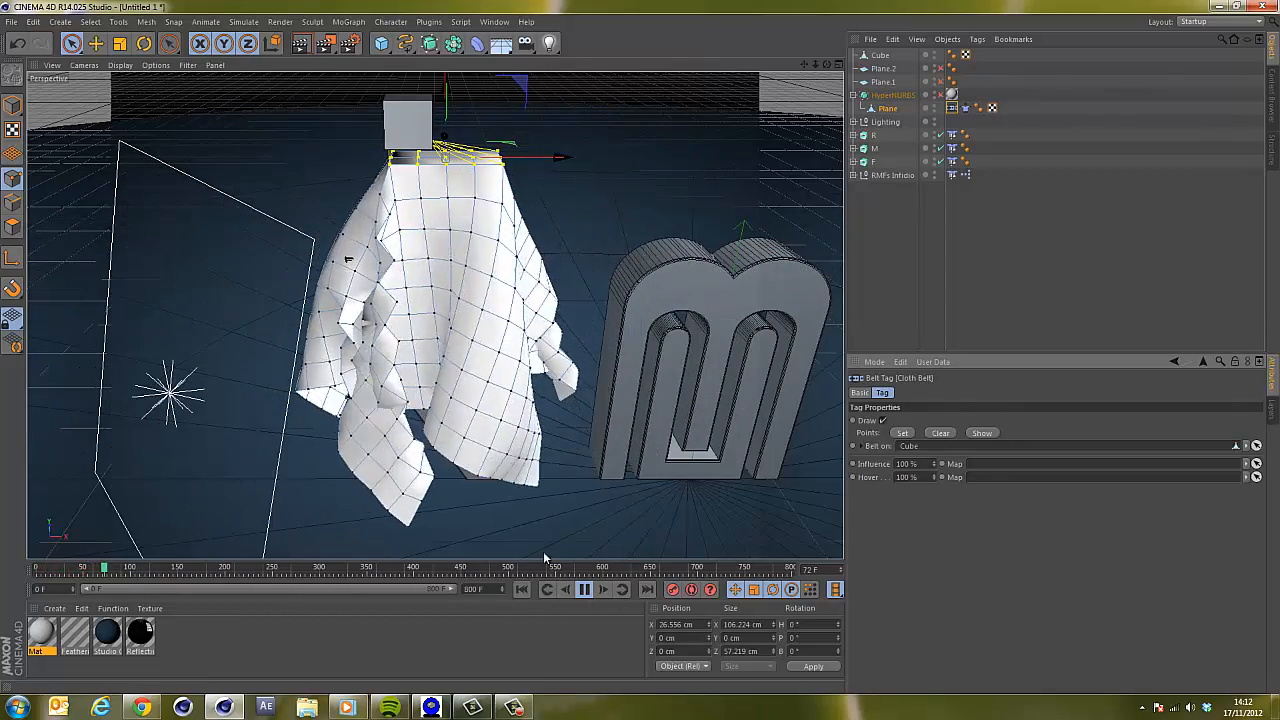
pyautogui.click(584, 589)
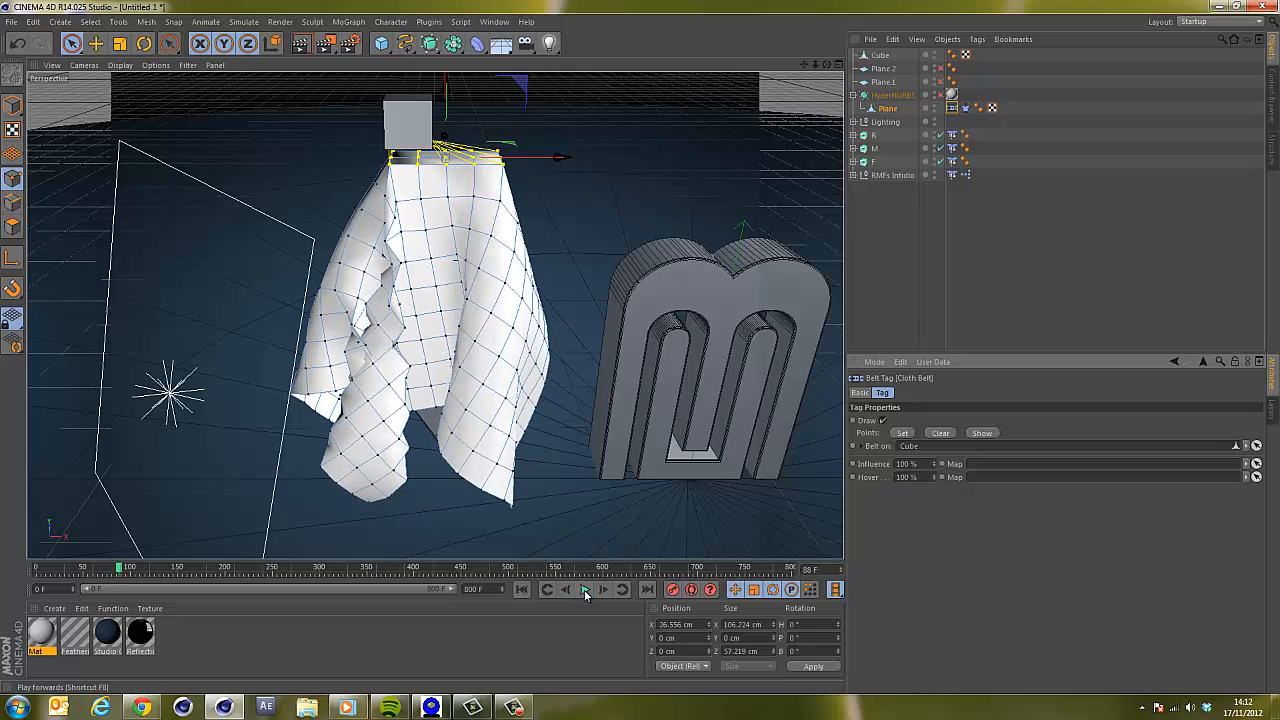
pyautogui.click(521, 590)
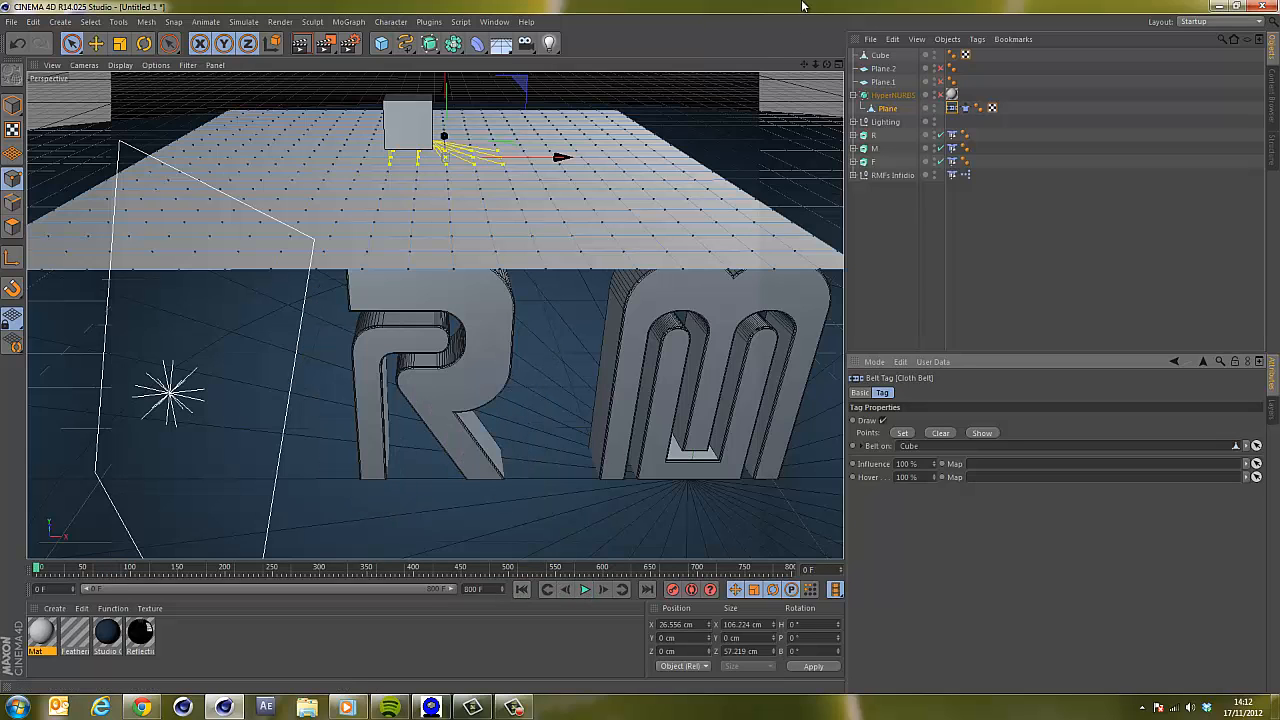
# Re-enable the HyperNURBS, select the cube and switch back to model mode.
pyautogui.click(941, 95)
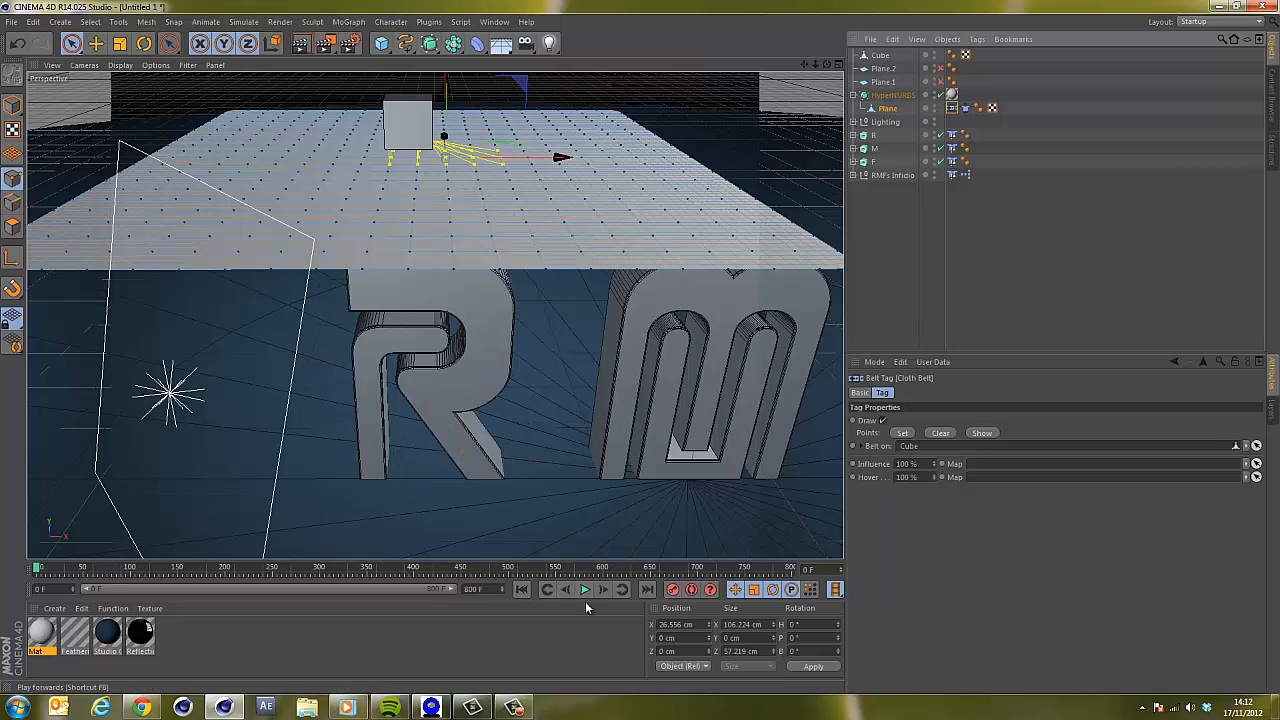
pyautogui.click(880, 56)
pyautogui.click(10, 106)
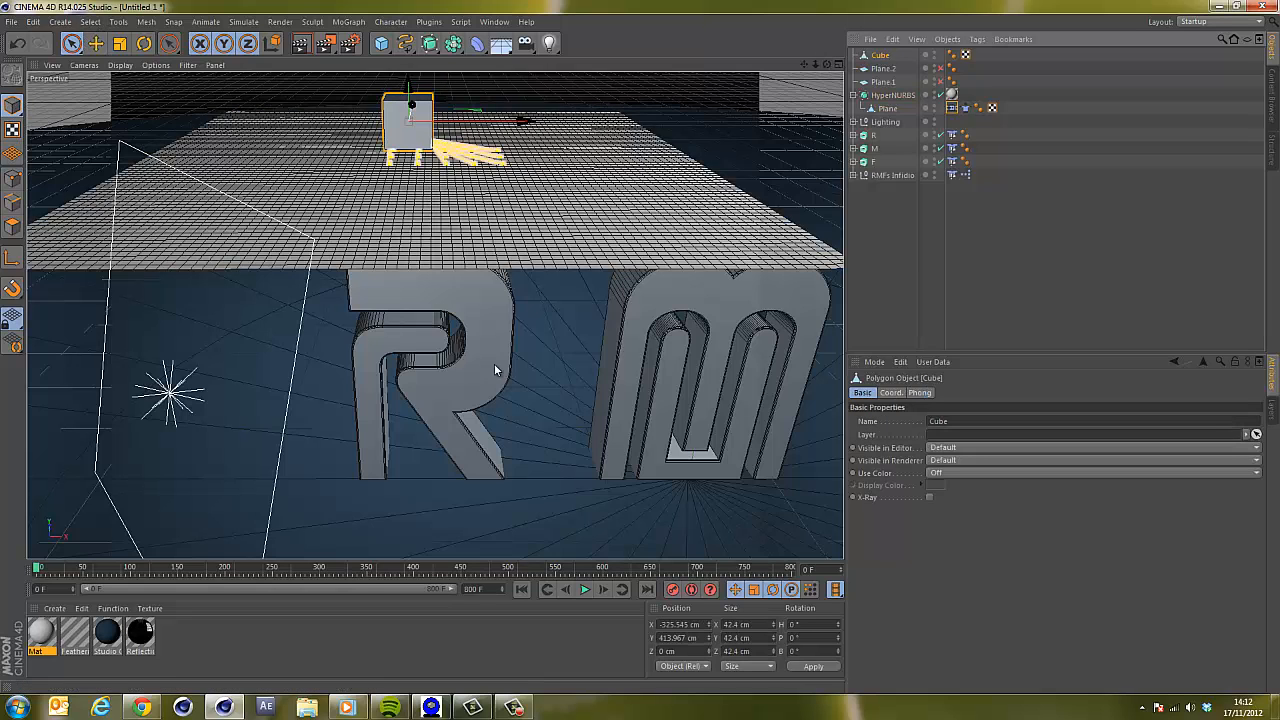
# Move the cube during the simulation to pull the cloth, ending at about X -356 cm, Y 345 cm, Z -20 cm.
pyautogui.moveTo(410, 82); pyautogui.dragTo(406, 170)
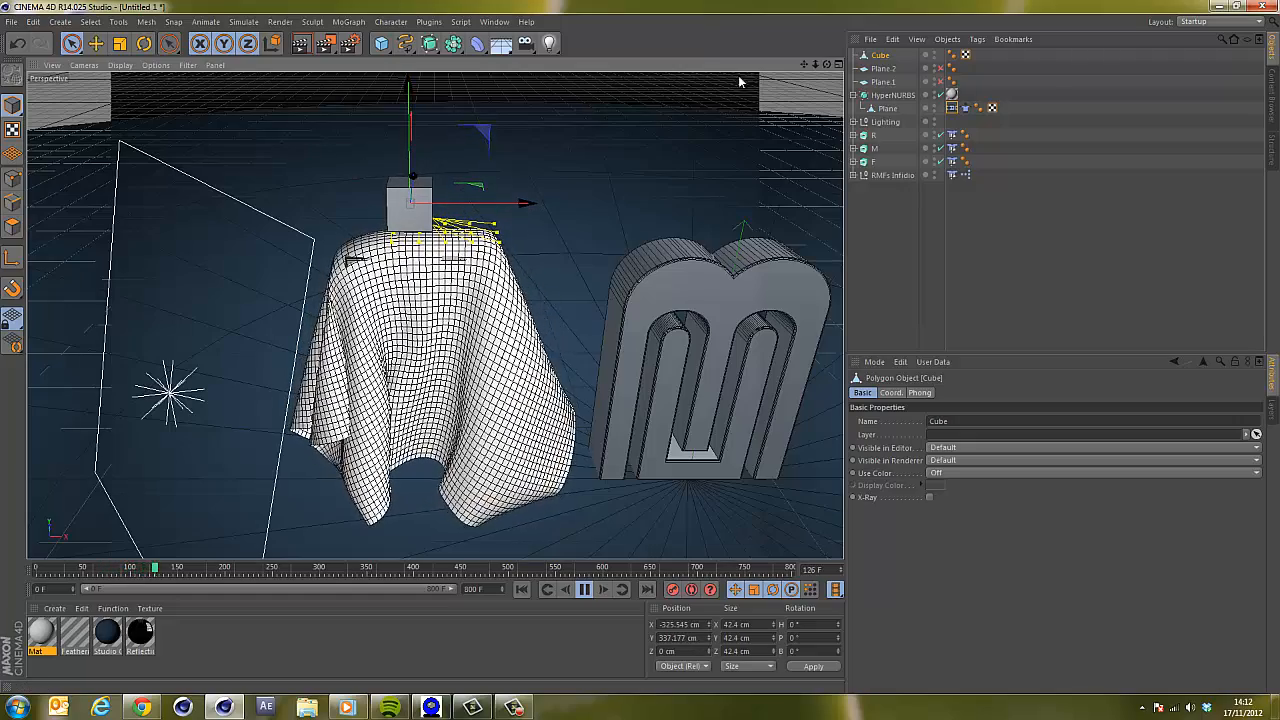
pyautogui.keyDown('alt'); pyautogui.moveTo(651, 355); pyautogui.dragTo(677, 137); pyautogui.keyUp('alt')
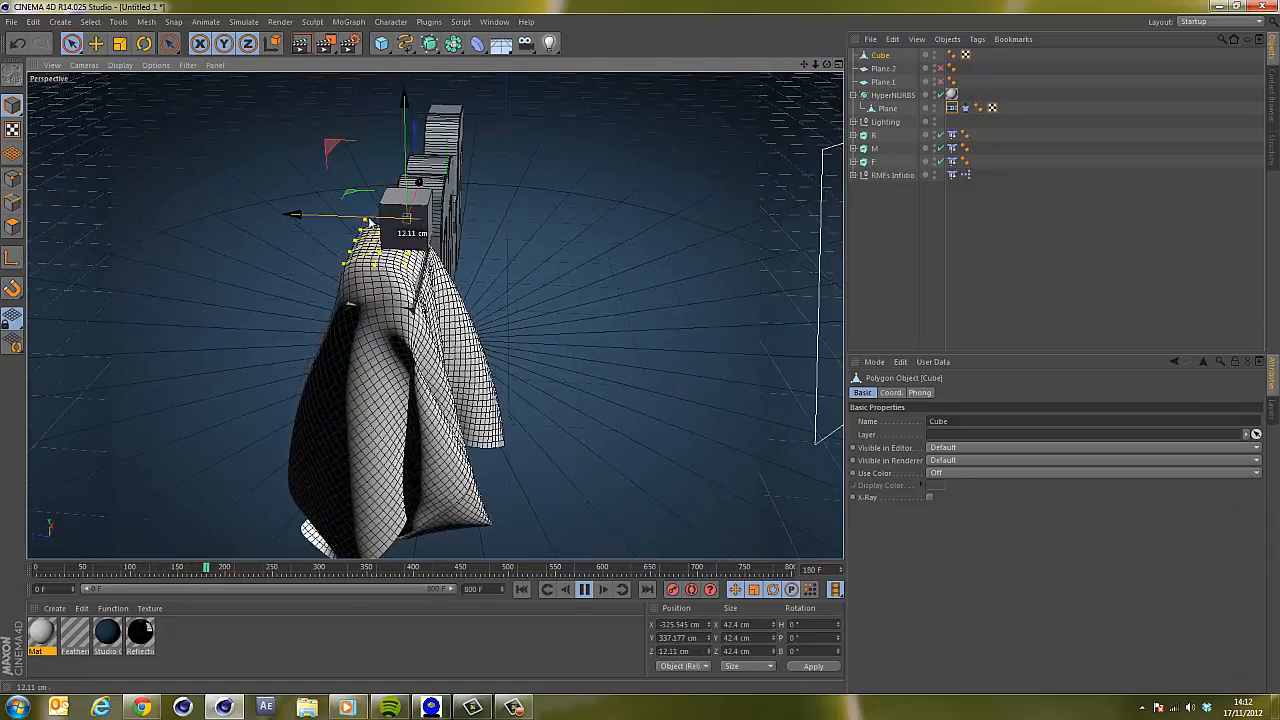
pyautogui.moveTo(377, 219); pyautogui.dragTo(380, 224)
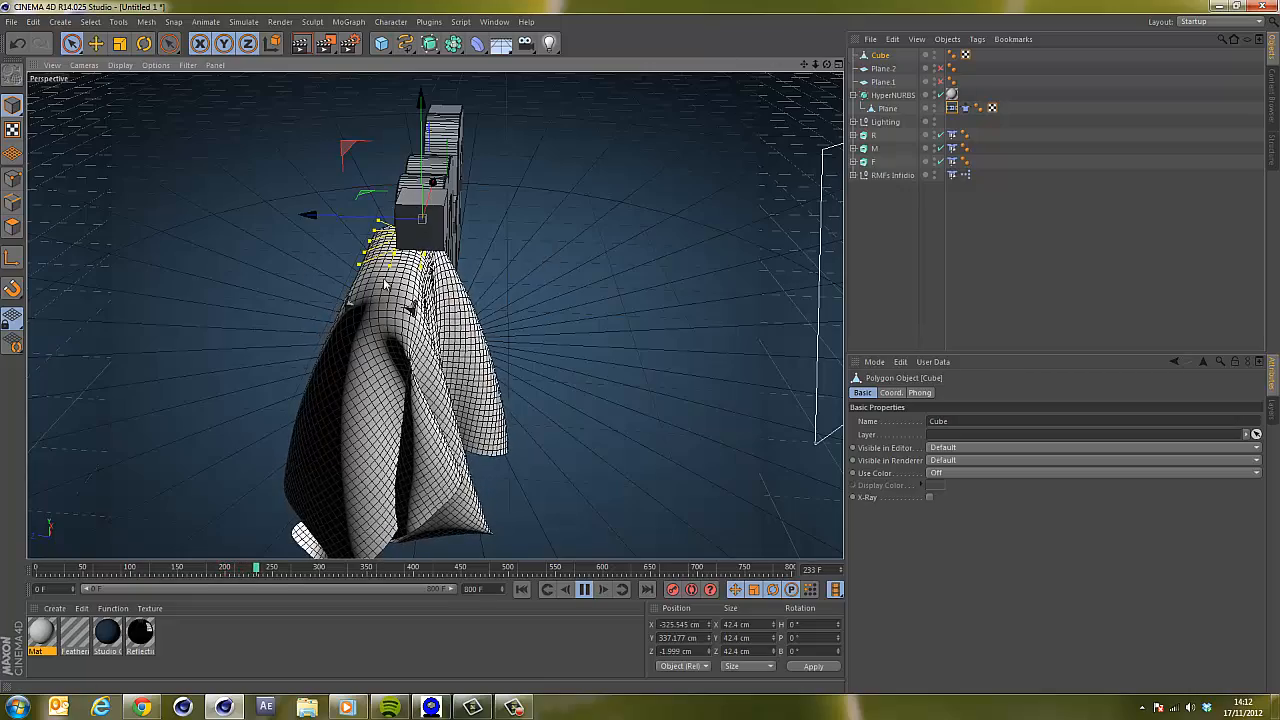
pyautogui.moveTo(827, 64); pyautogui.dragTo(640, 352)
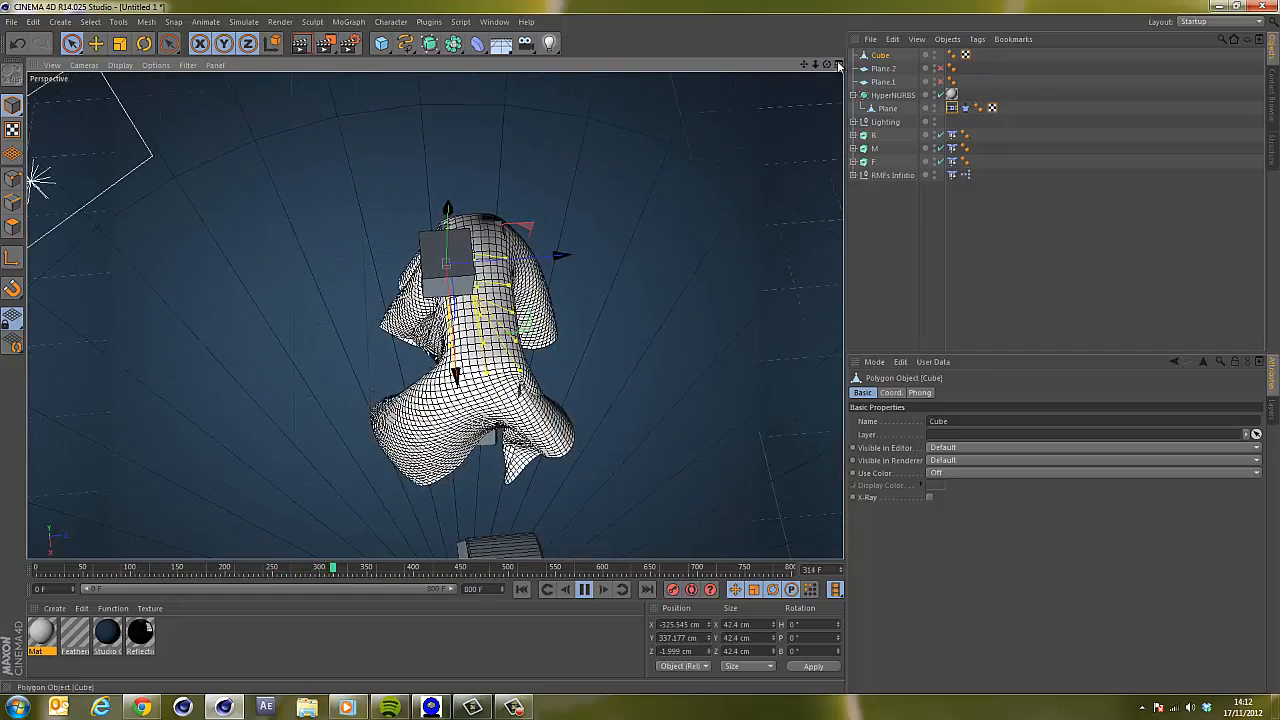
pyautogui.keyDown('alt'); pyautogui.moveTo(657, 339); pyautogui.dragTo(646, 340); pyautogui.keyUp('alt')
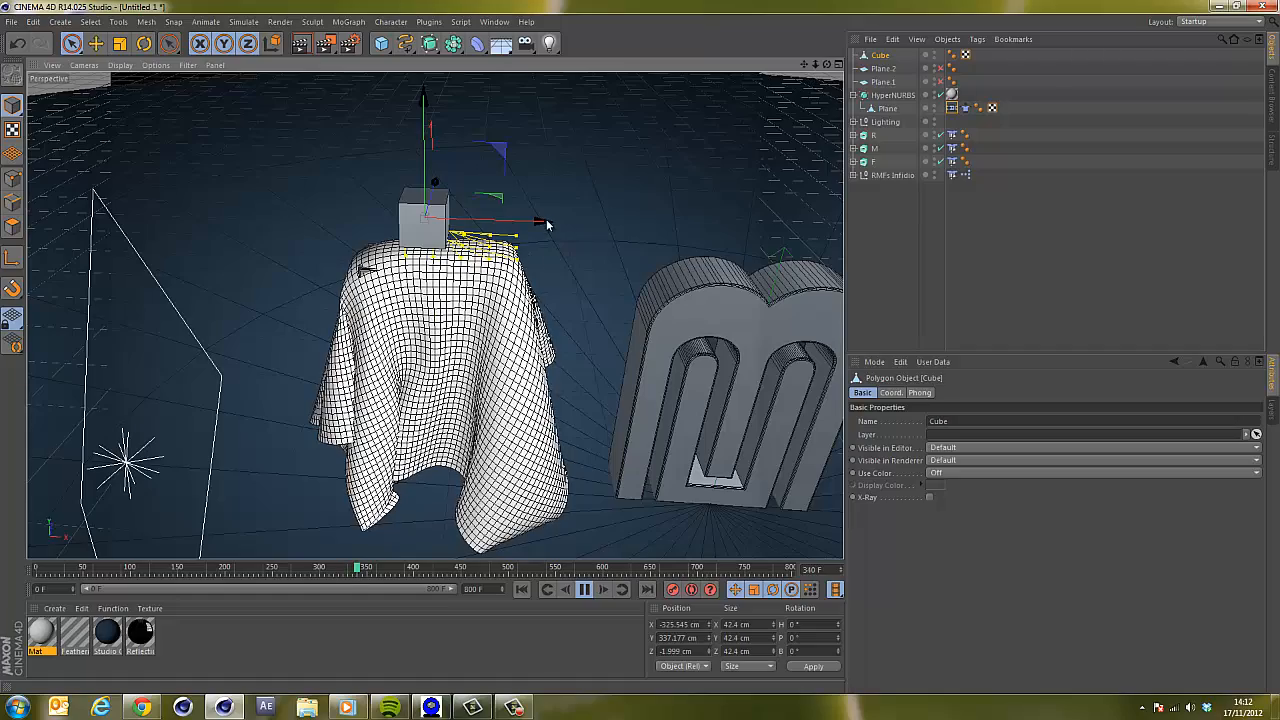
pyautogui.moveTo(544, 224); pyautogui.dragTo(514, 218)
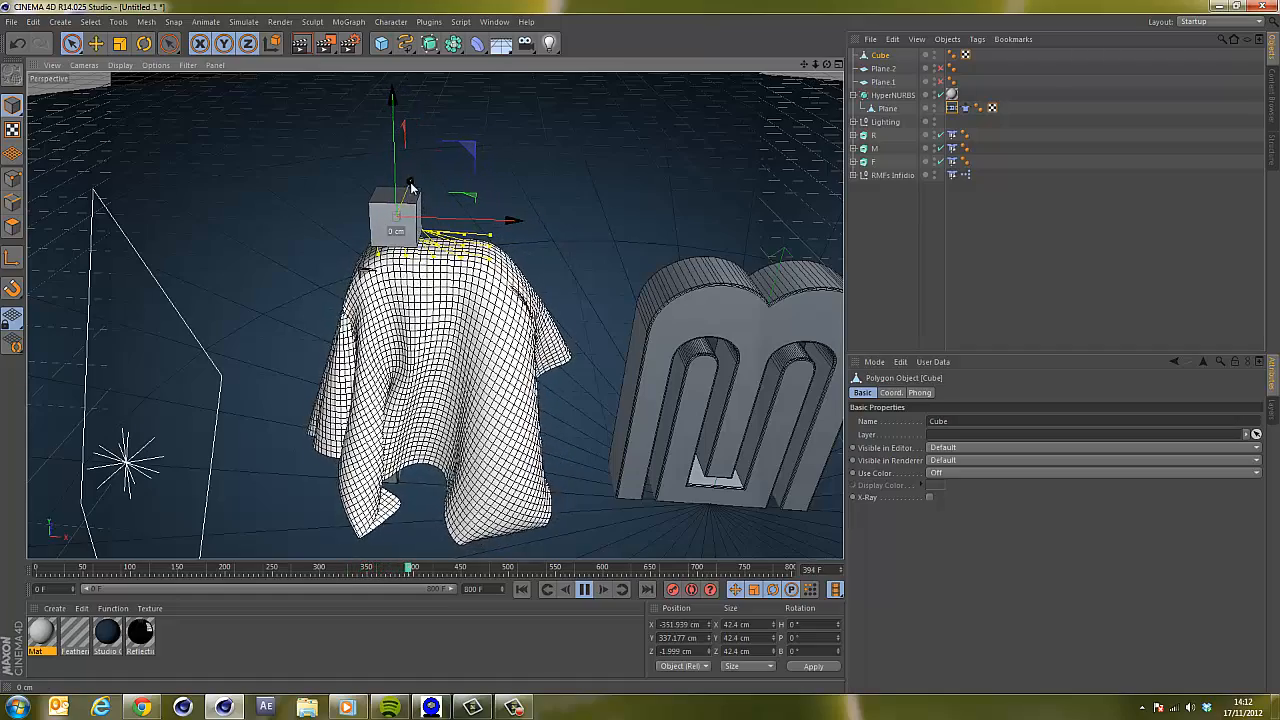
pyautogui.moveTo(410, 182); pyautogui.dragTo(410, 199)
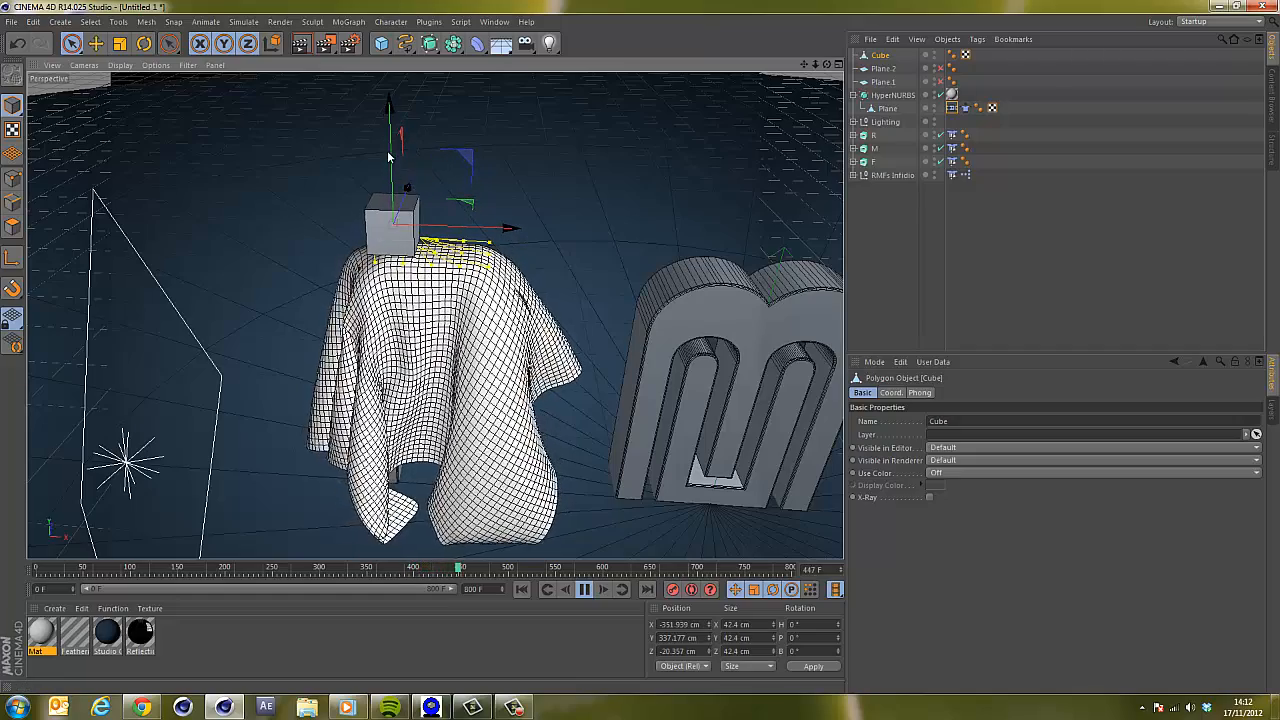
pyautogui.moveTo(387, 150); pyautogui.dragTo(391, 148)
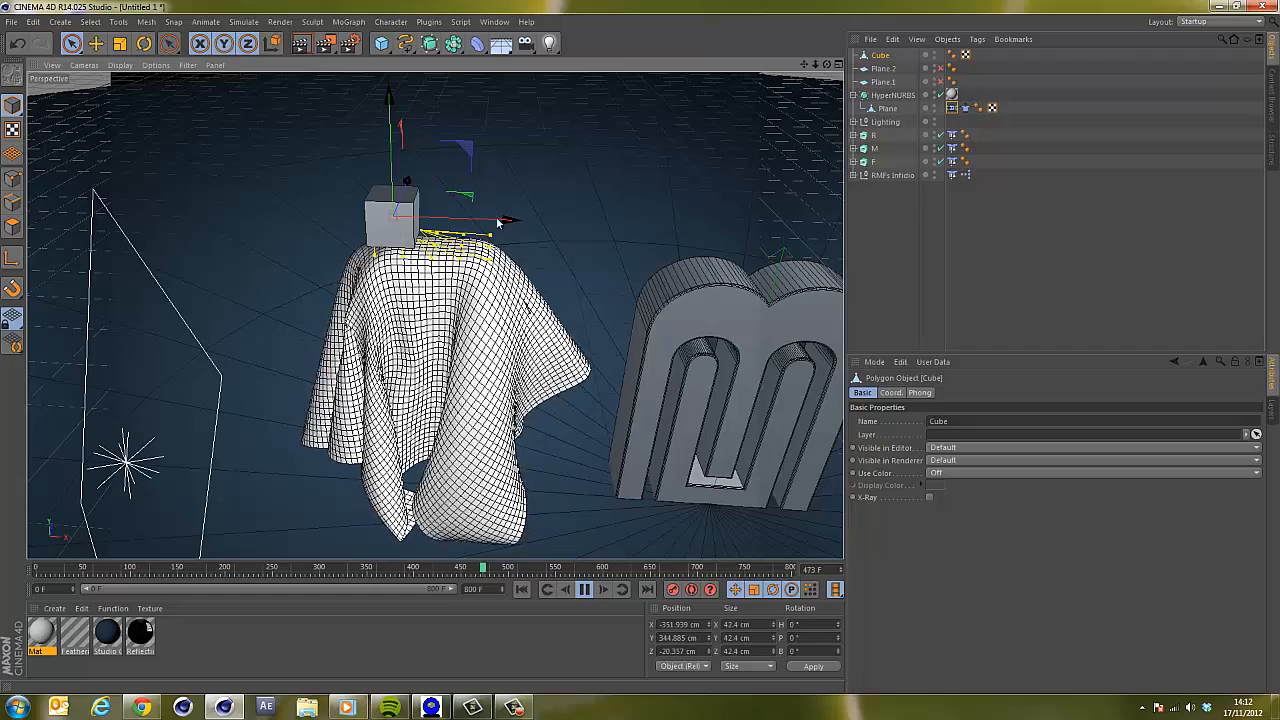
pyautogui.moveTo(506, 222); pyautogui.dragTo(500, 224)
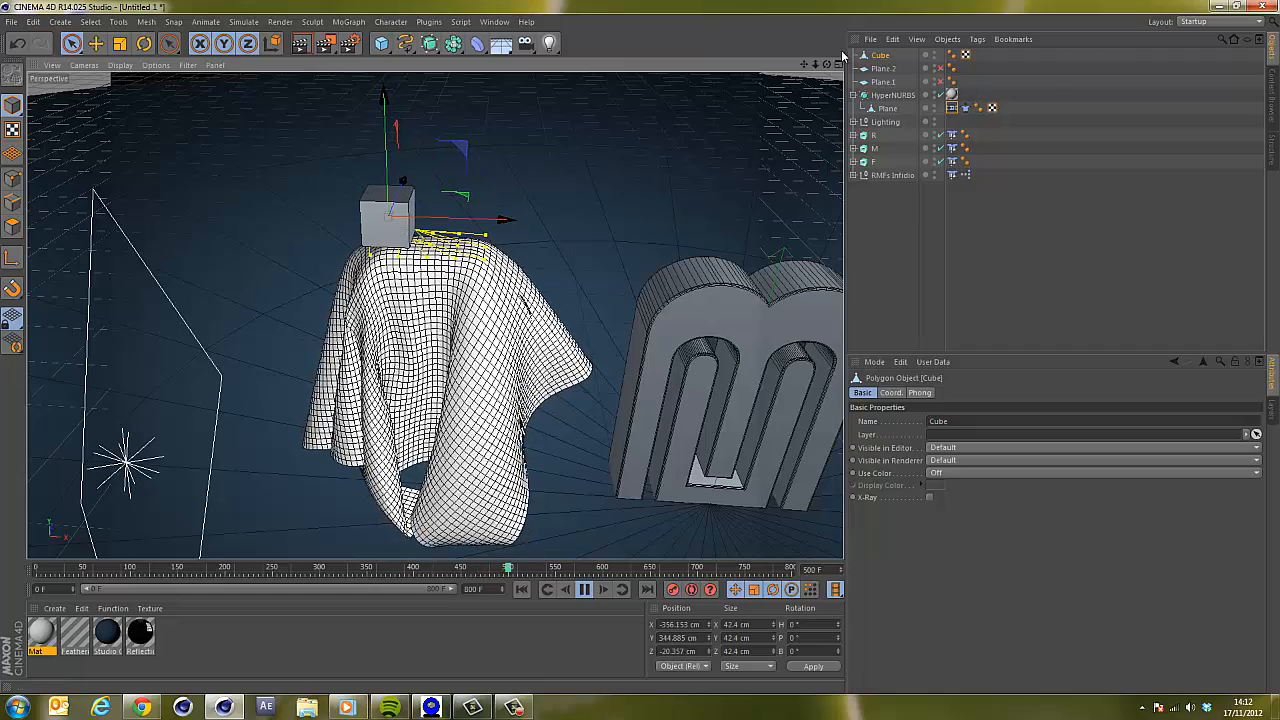
# Orbit around the scene to inspect the lifted cloth and pause playback.
pyautogui.moveTo(652, 336); pyautogui.dragTo(645, 343)
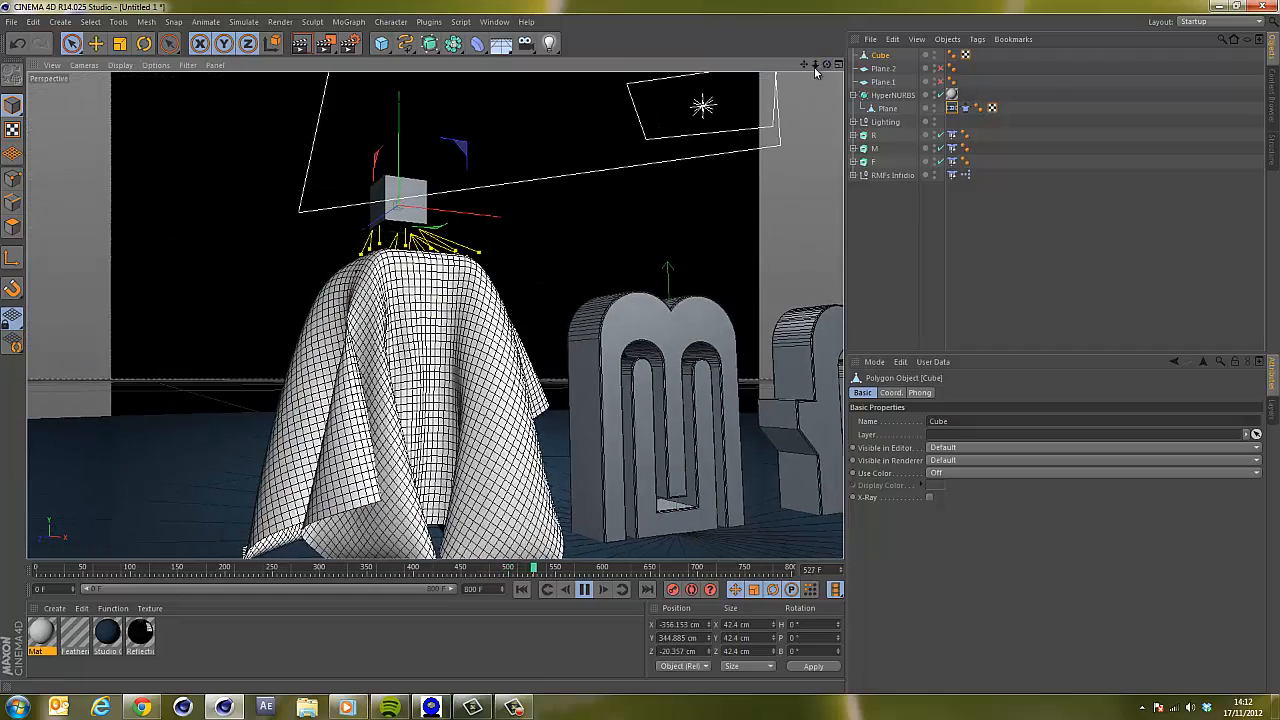
pyautogui.moveTo(817, 65); pyautogui.dragTo(700, 331)
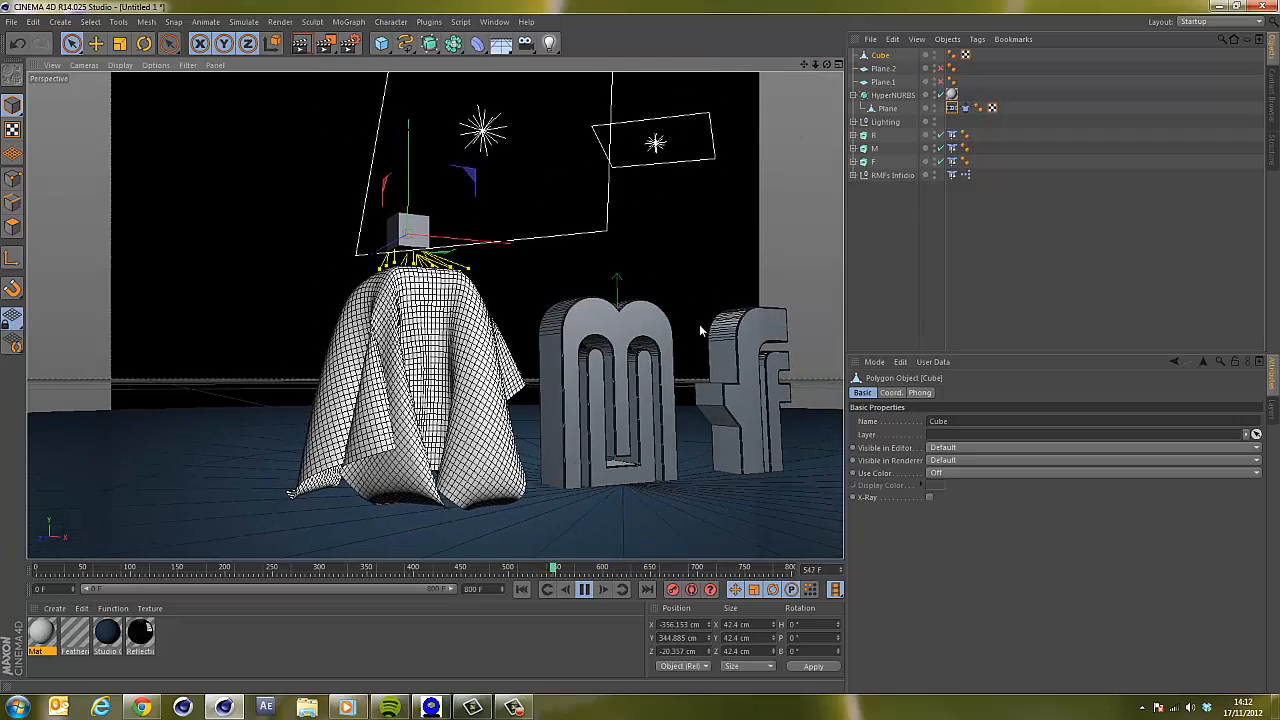
pyautogui.click(585, 589)
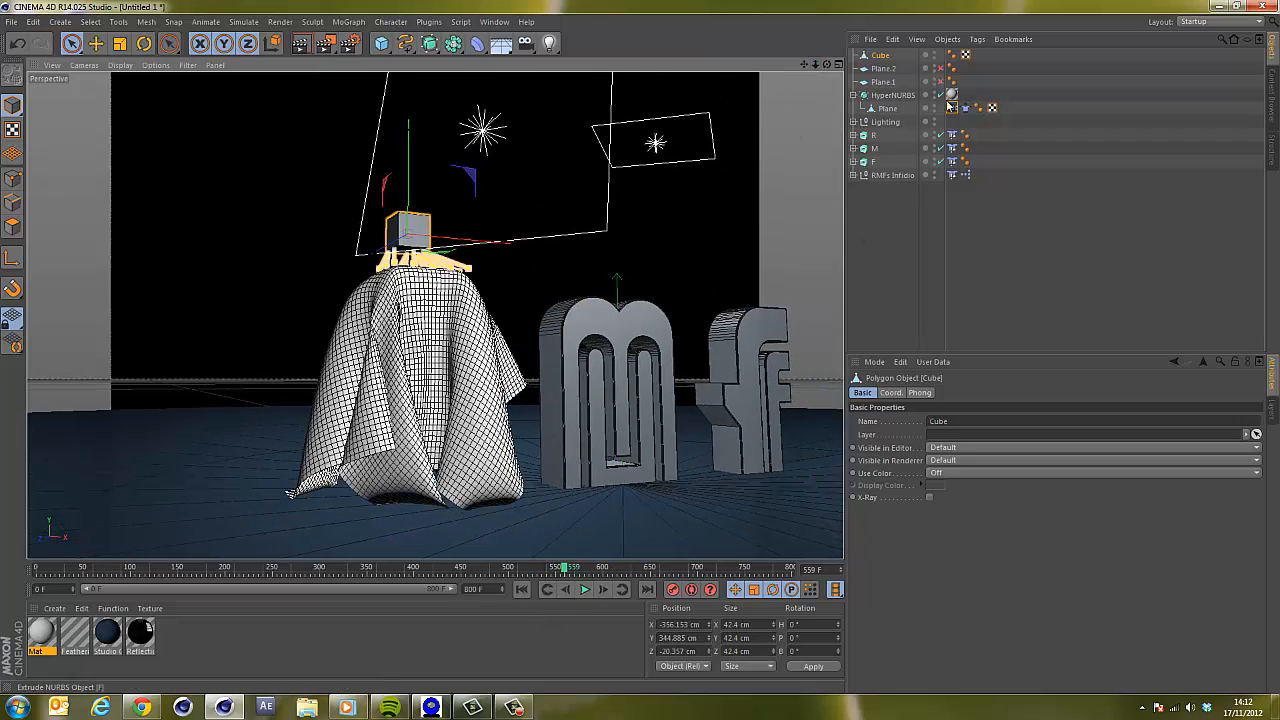
# Open the Dresser settings of the cloth plane's Cloth tag.
pyautogui.click(966, 109)
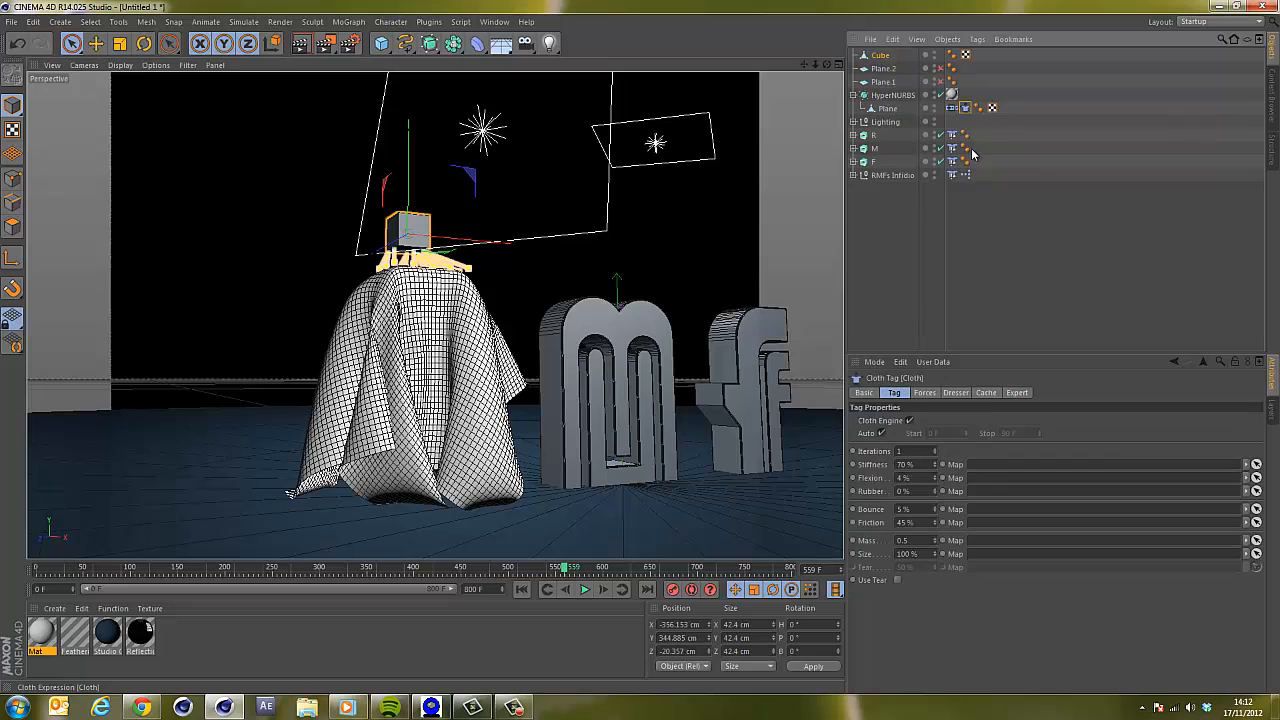
pyautogui.click(955, 393)
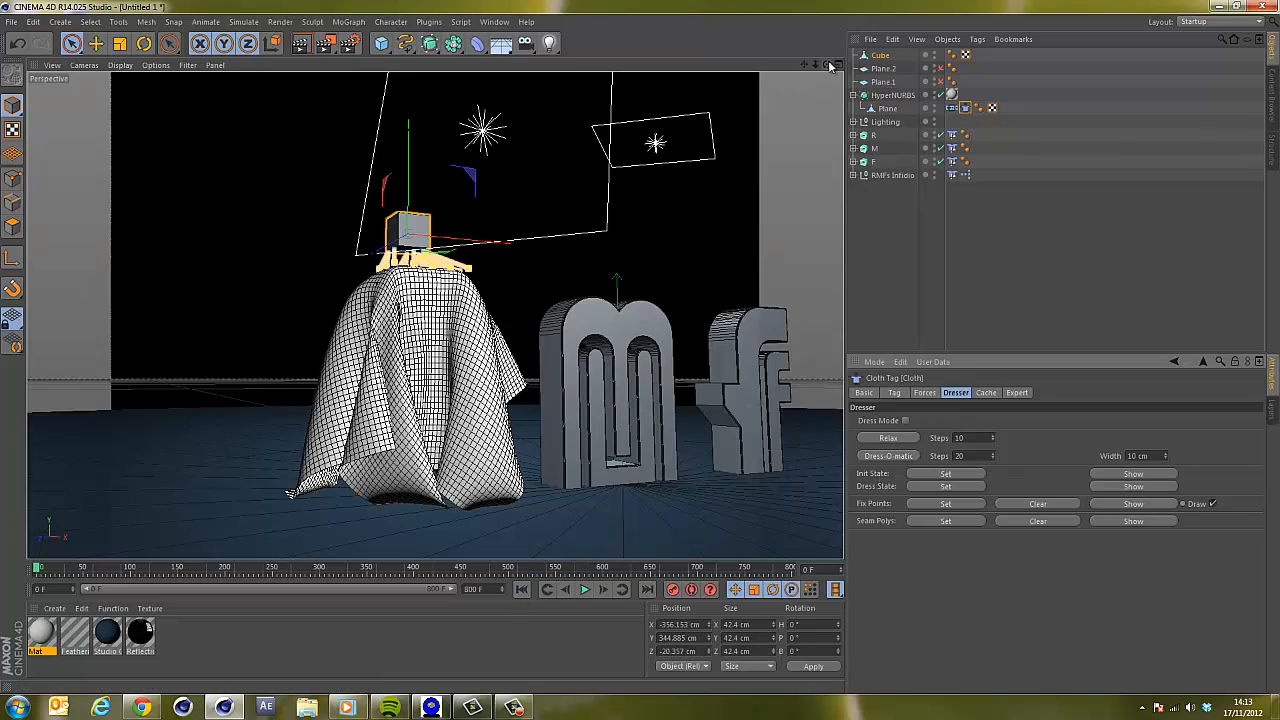
pyautogui.moveTo(828, 65); pyautogui.dragTo(634, 366)
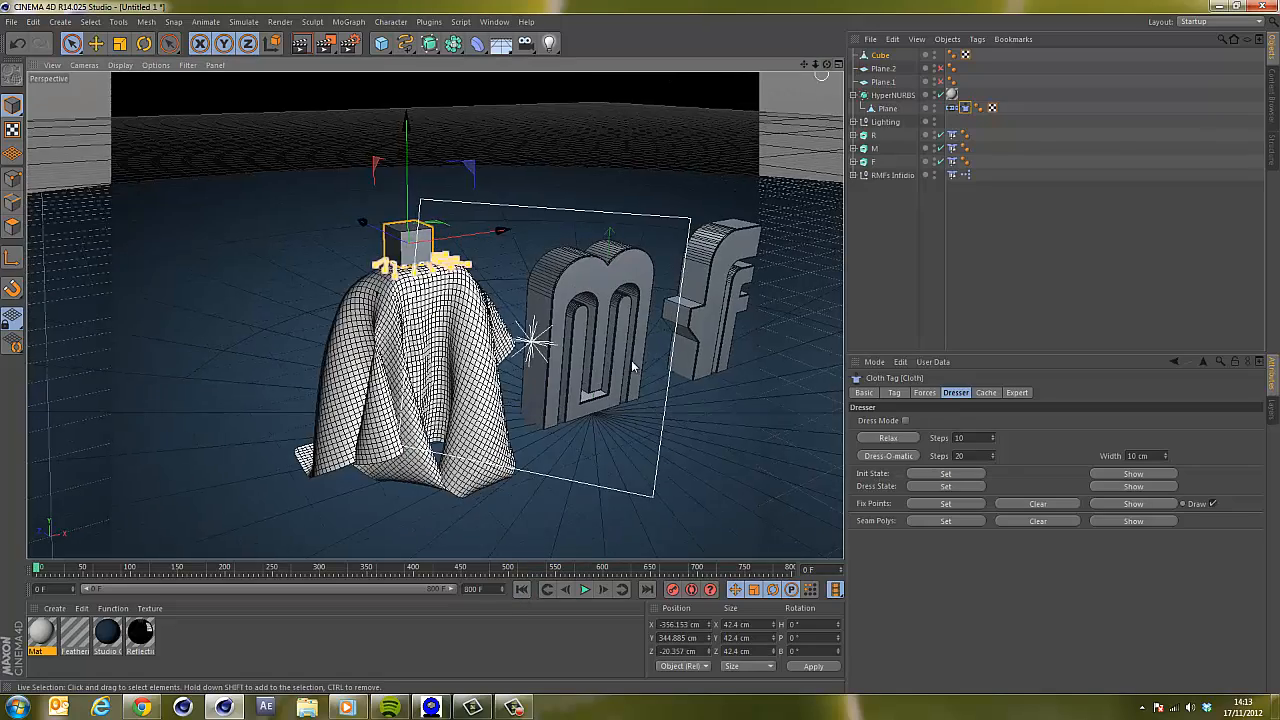
# Play the simulation briefly, pause it and rewind to the start.
pyautogui.click(583, 590)
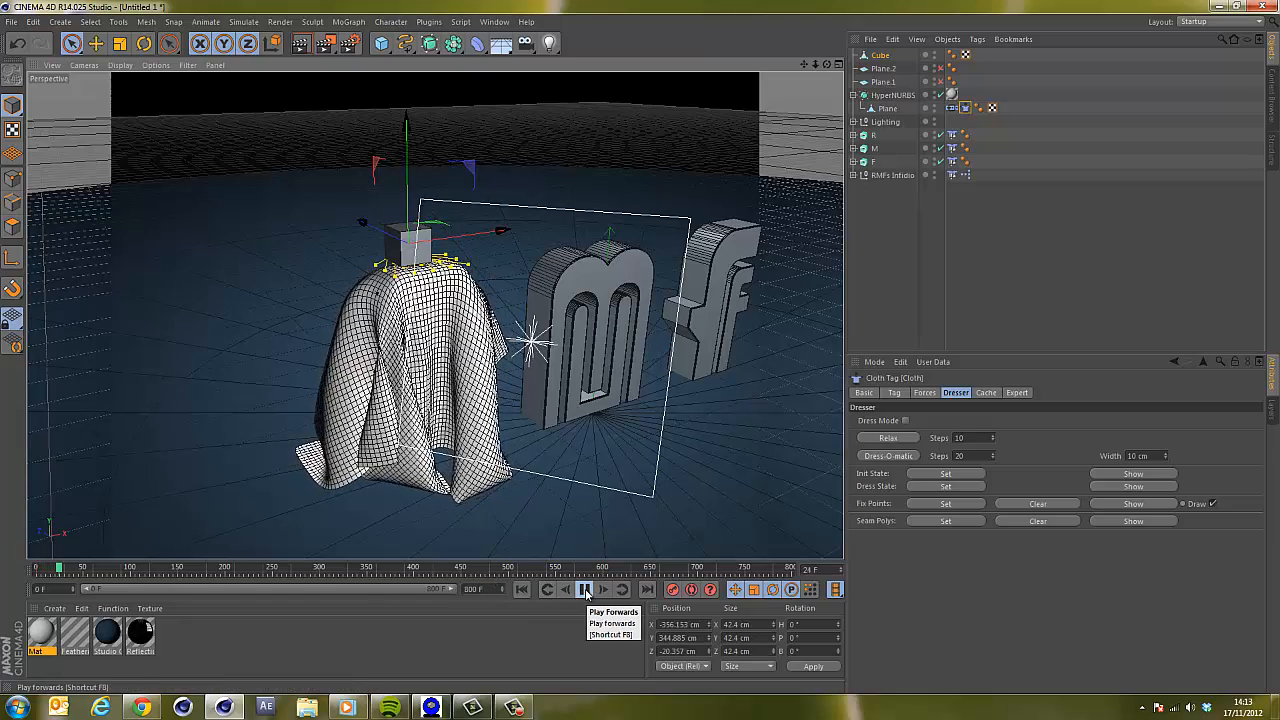
pyautogui.click(584, 590)
pyautogui.click(527, 590)
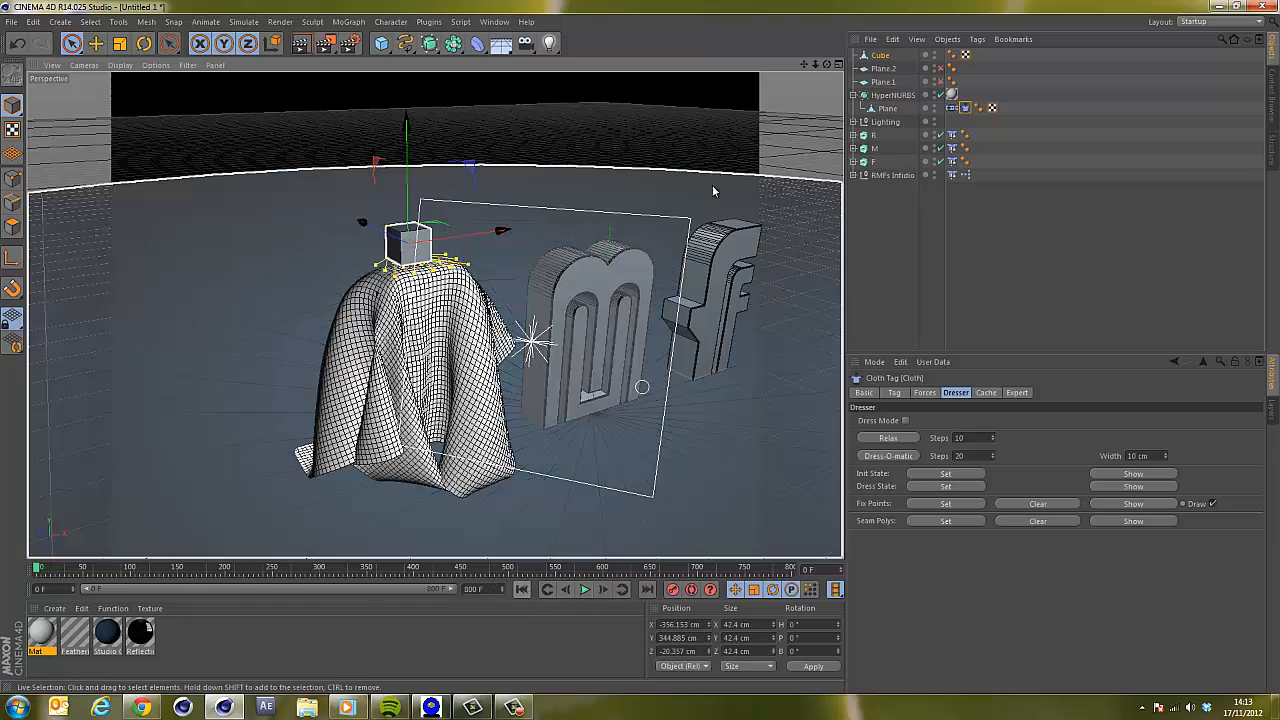
# Select the hidden Plane.1 object and make it visible in the viewport.
pyautogui.moveTo(831, 65); pyautogui.dragTo(641, 352)
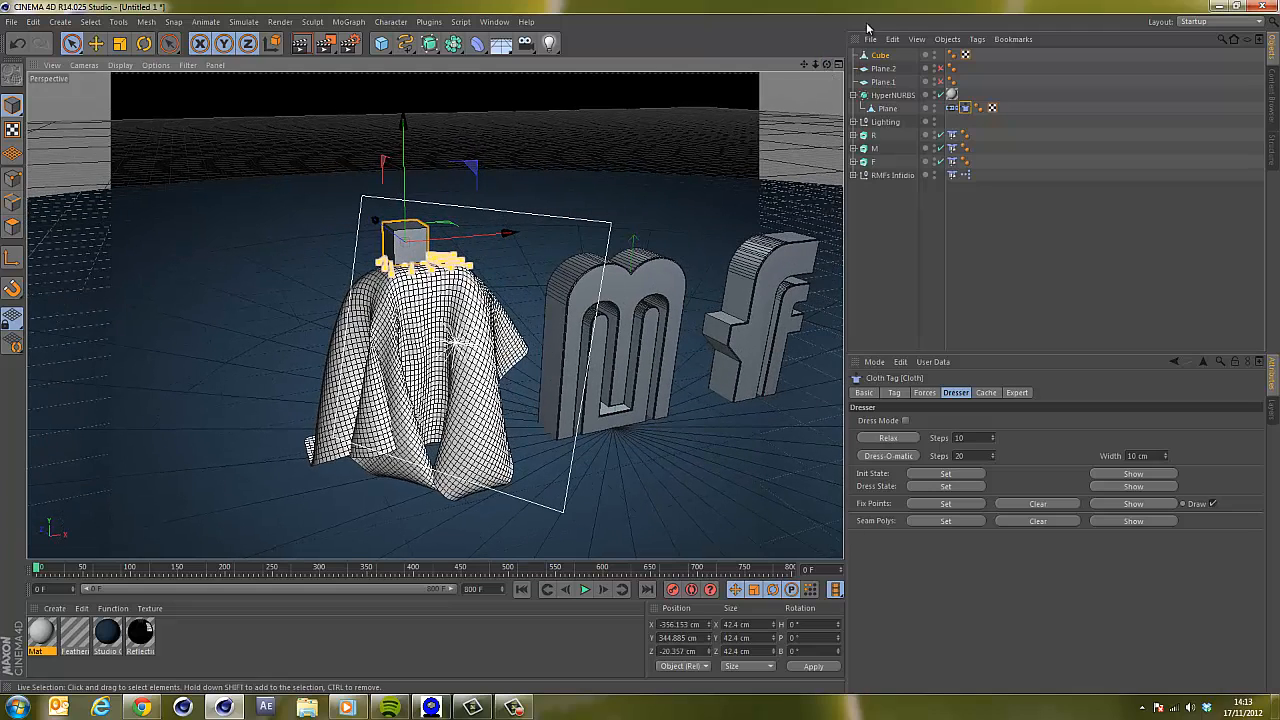
pyautogui.click(884, 82)
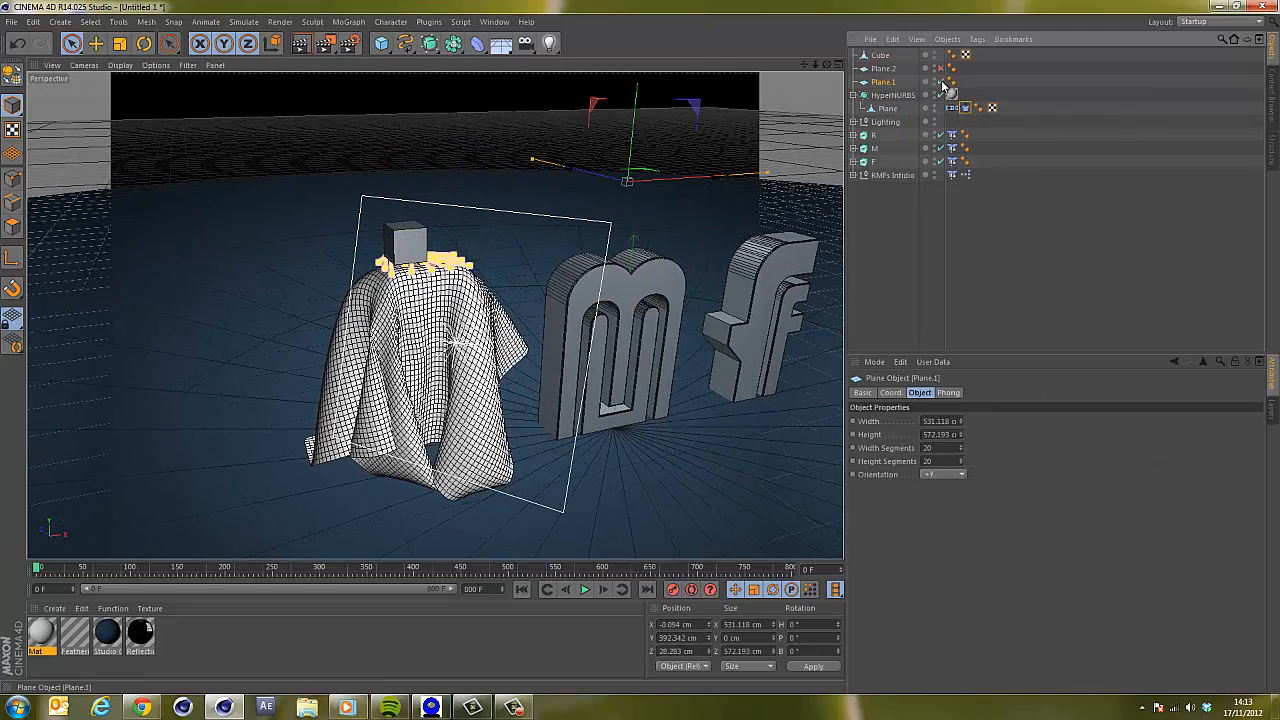
pyautogui.click(940, 83)
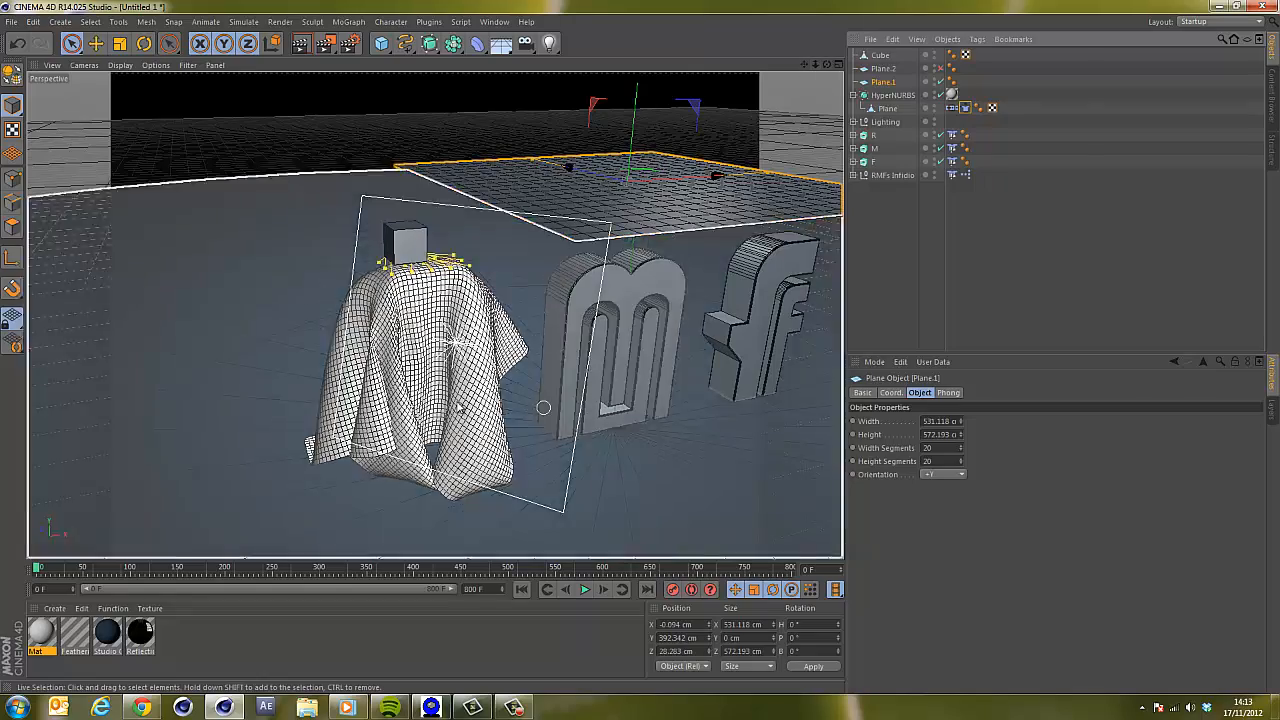
# Resize Plane.1 in the viewport to about 554 cm wide and 847 cm long.
pyautogui.moveTo(826, 65); pyautogui.dragTo(612, 356)
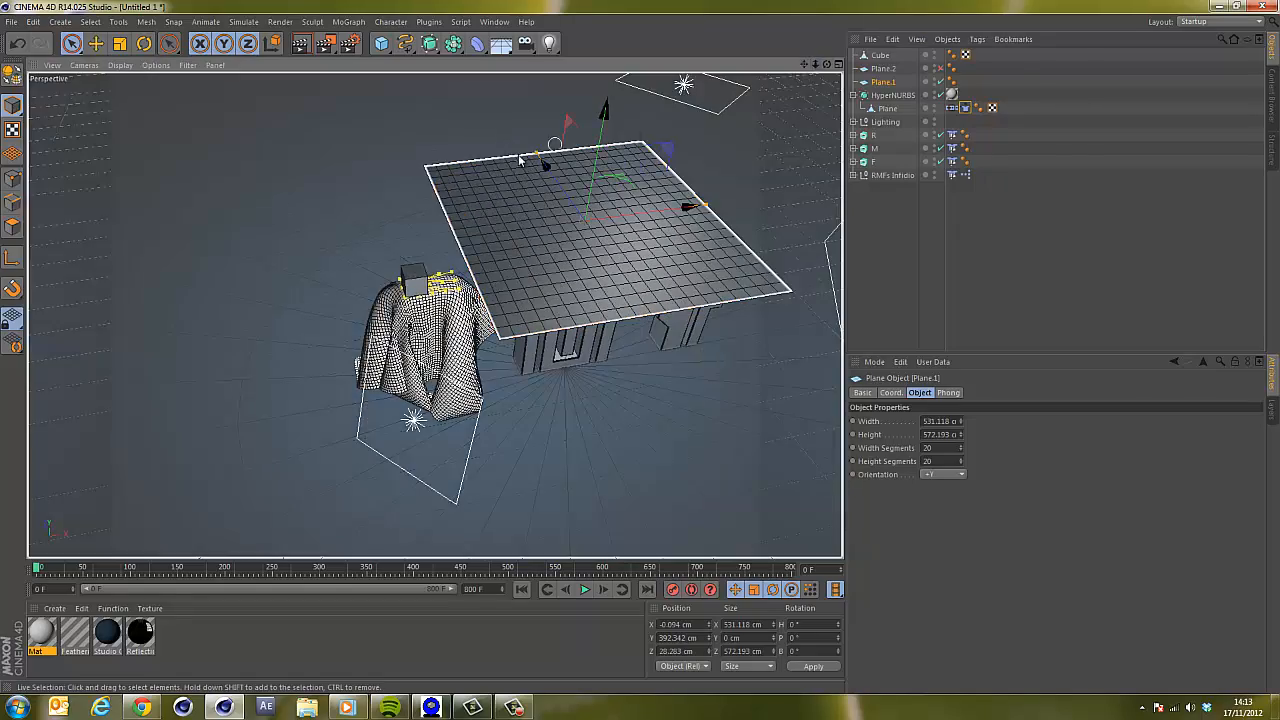
pyautogui.moveTo(532, 152); pyautogui.dragTo(520, 126)
pyautogui.moveTo(707, 206); pyautogui.dragTo(713, 204)
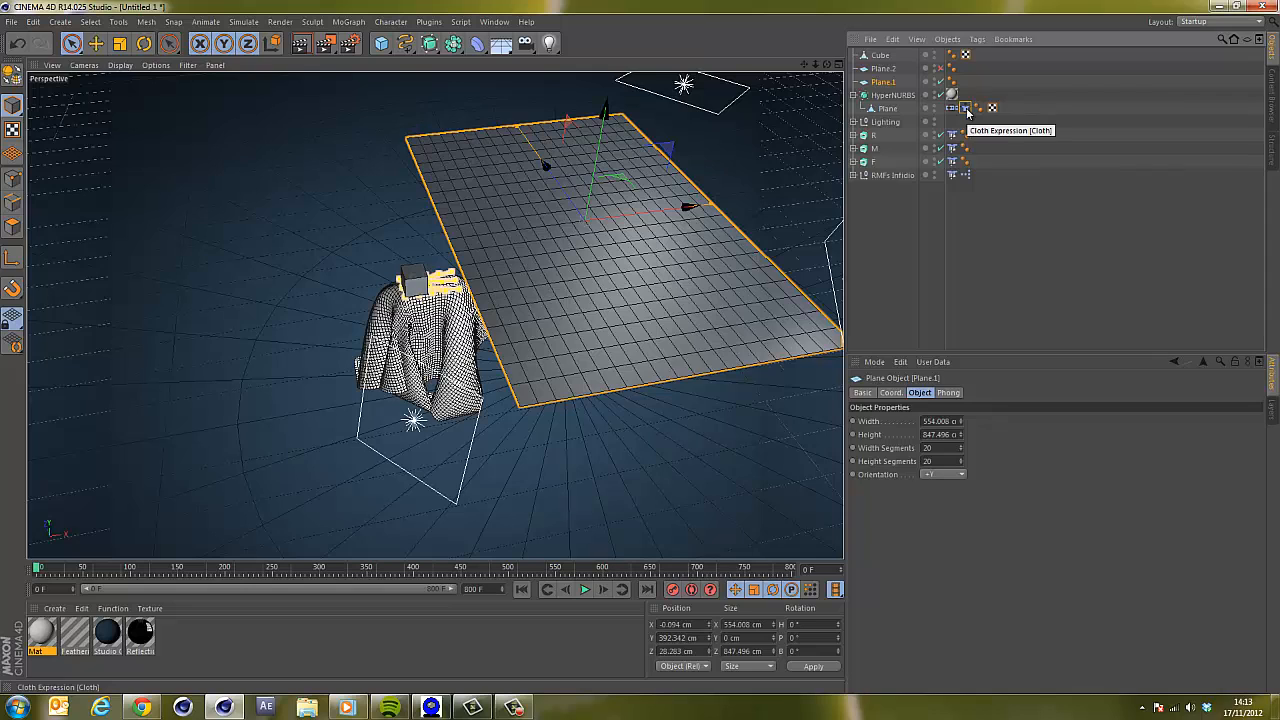
# Make Plane.1 editable and add a Cloth simulation tag to it.
pyautogui.press('c')
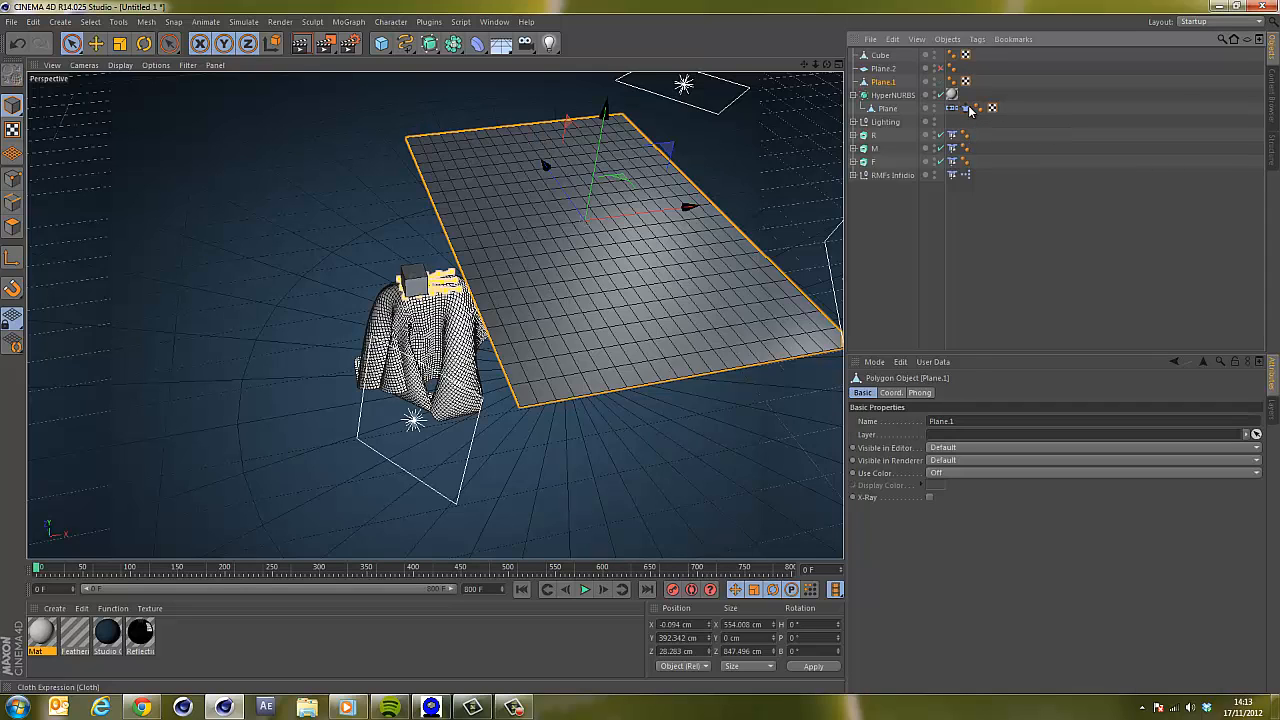
pyautogui.rightClick(898, 84)
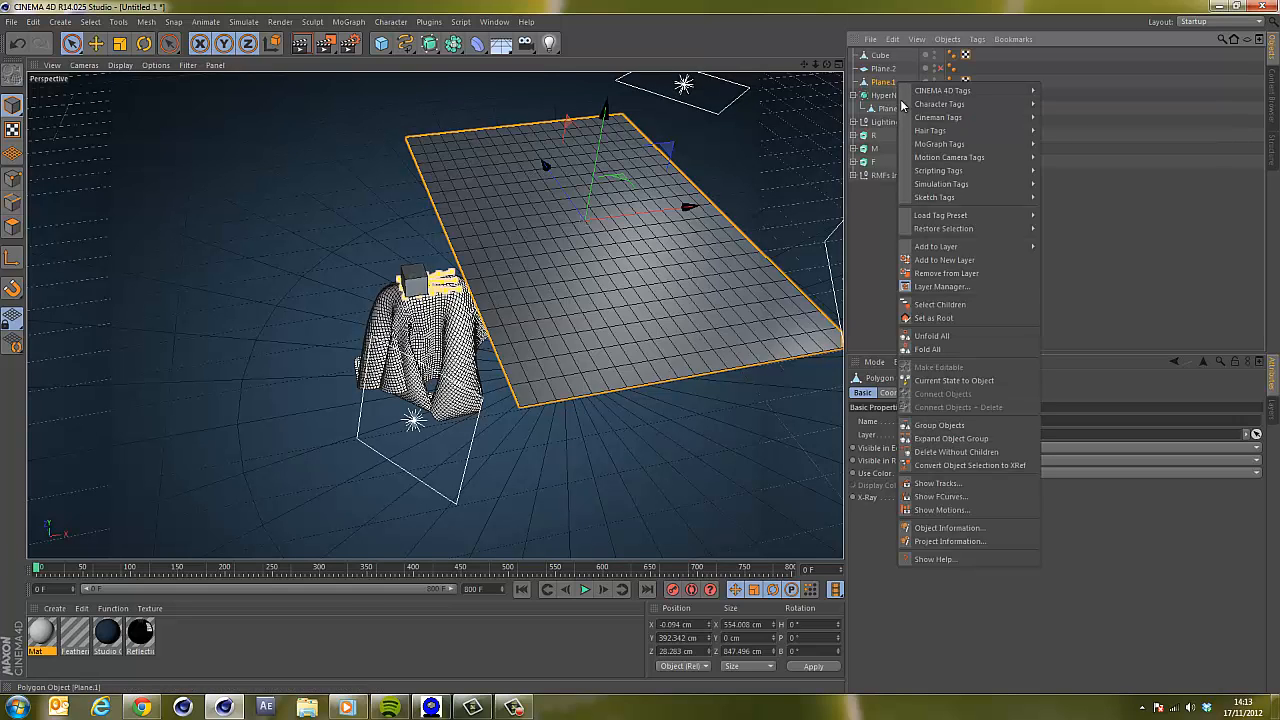
pyautogui.moveTo(960, 184)
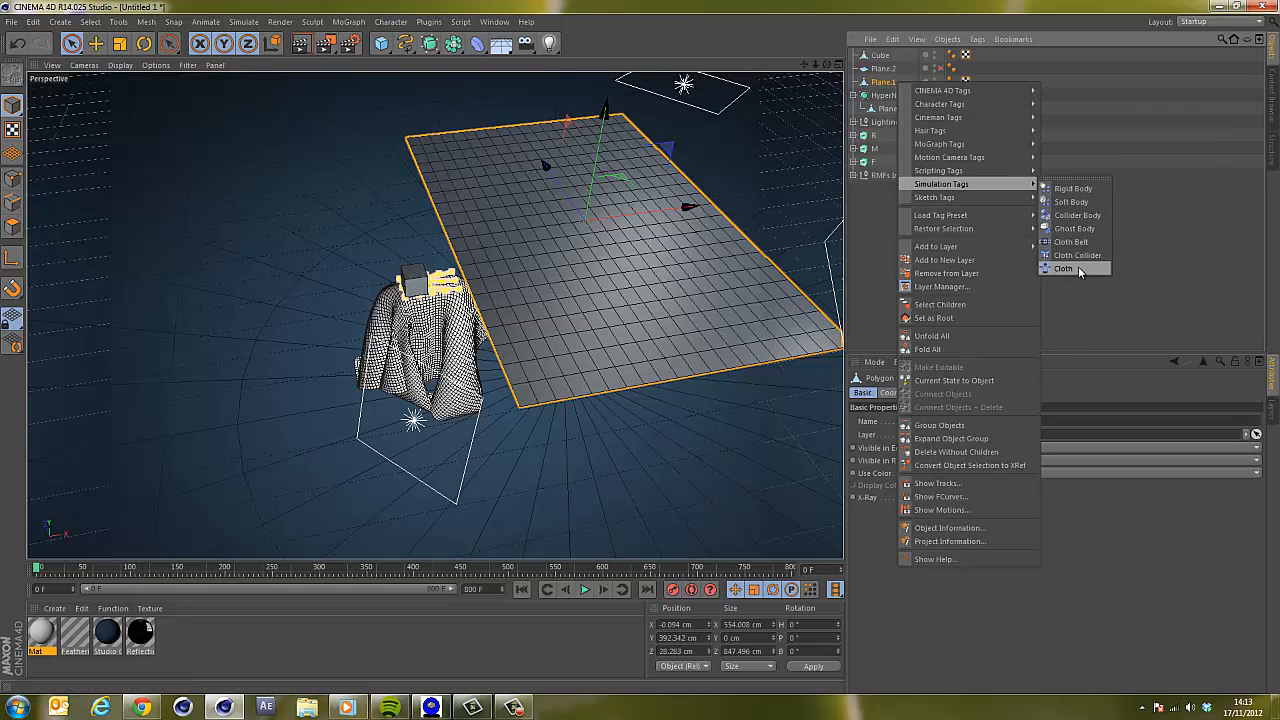
pyautogui.click(1066, 269)
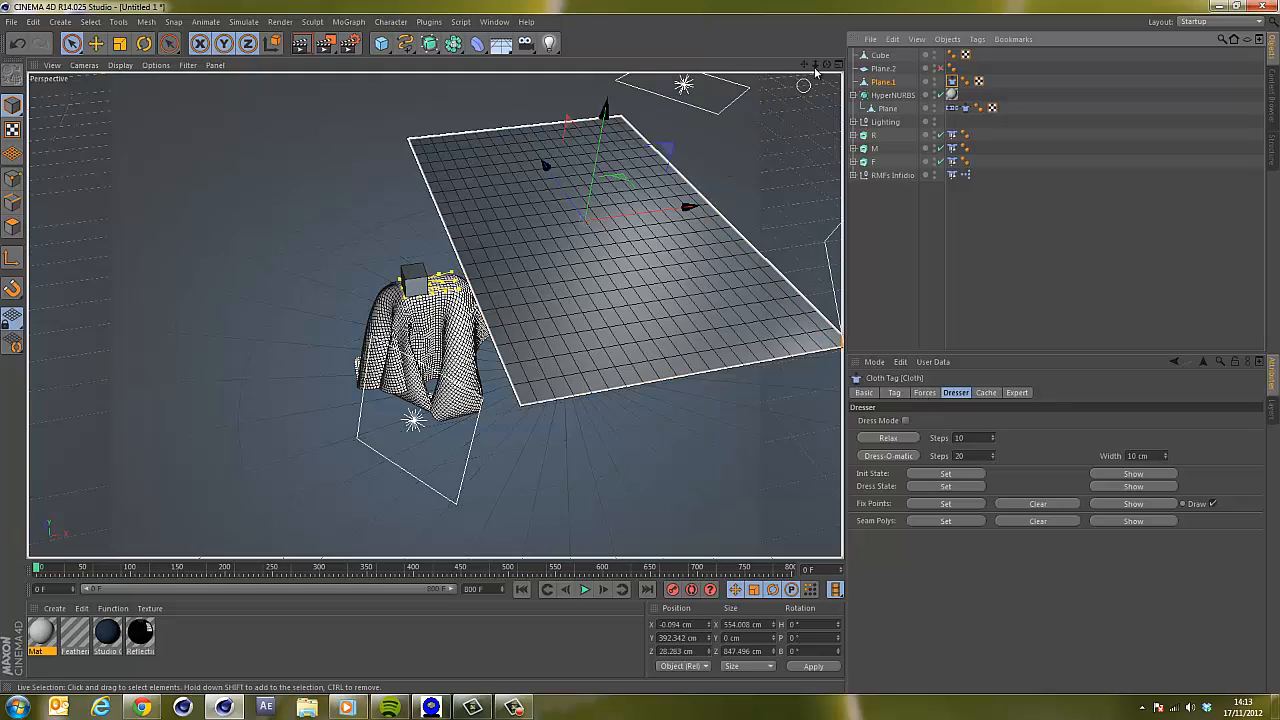
# Run the simulation to preview the new cloth on the letters, pause it and rewind to the start.
pyautogui.moveTo(827, 65); pyautogui.dragTo(641, 346)
pyautogui.click(585, 589)
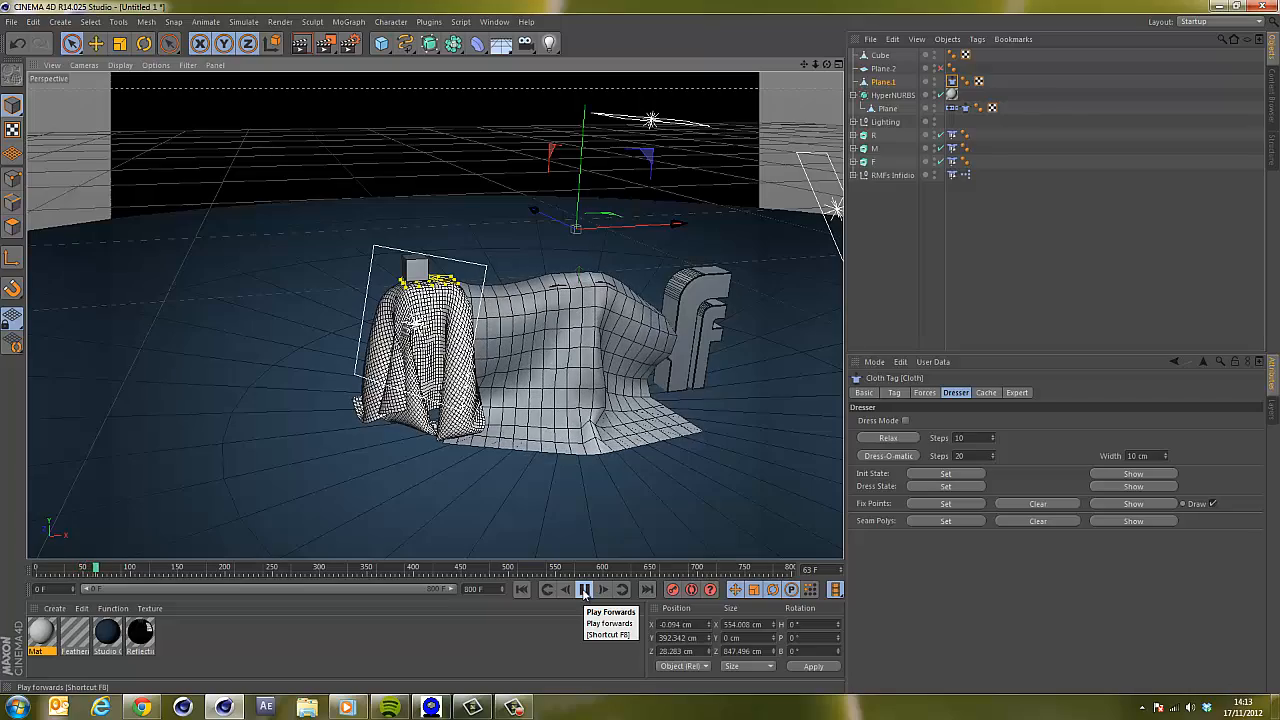
pyautogui.click(585, 590)
pyautogui.moveTo(817, 67); pyautogui.dragTo(602, 352)
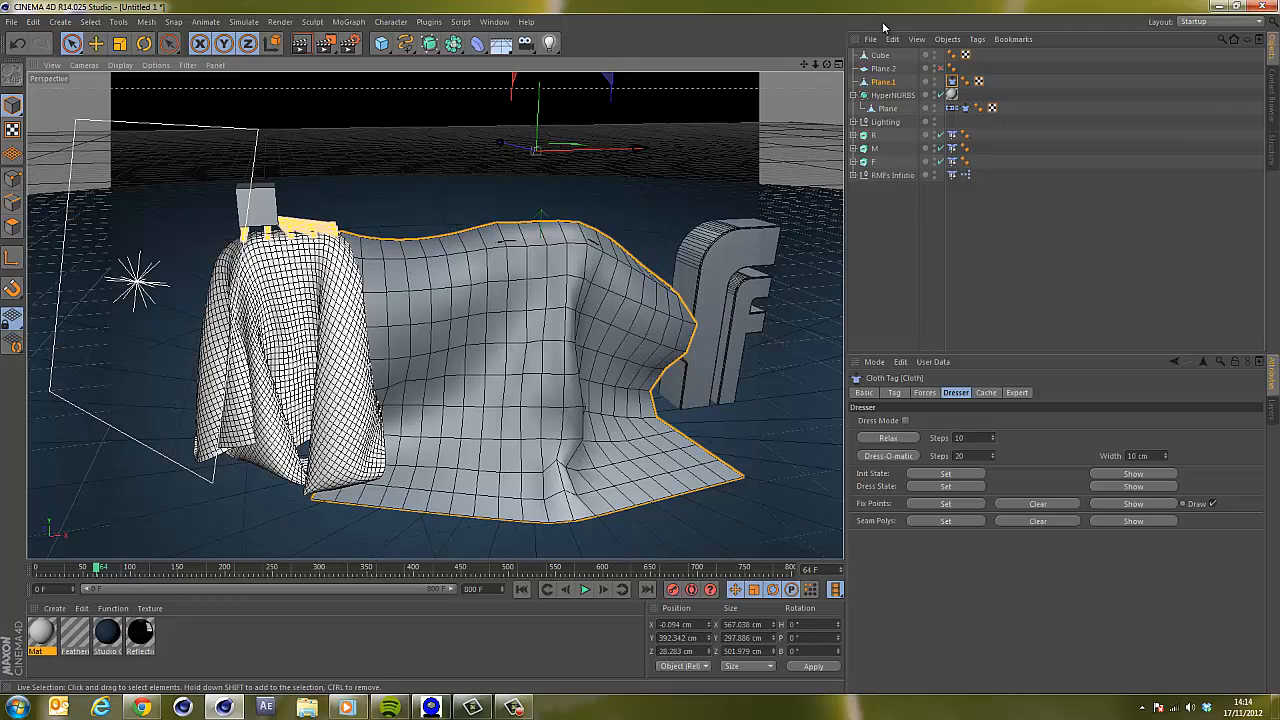
pyautogui.click(522, 589)
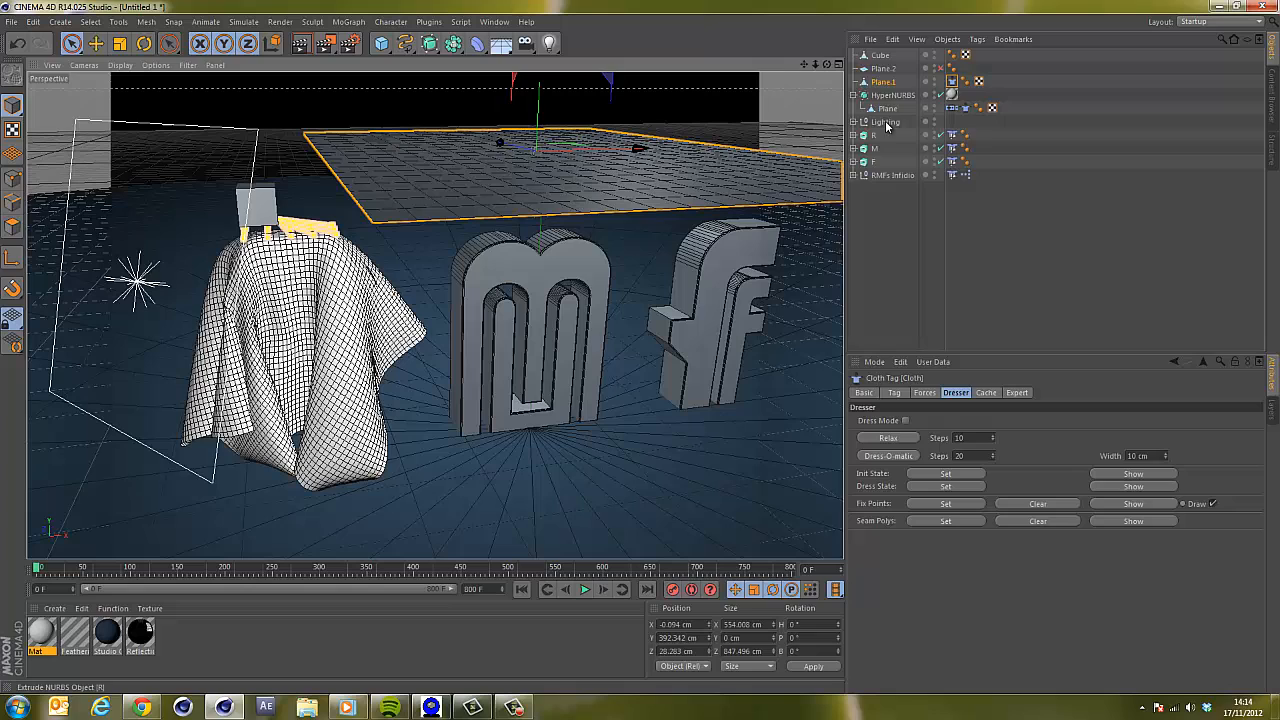
# Set Plane.1's cloth tag to Stiffness 70%, Flexion 4%, Bounce 4%, Friction 45% and Mass 0.5.
pyautogui.click(924, 393)
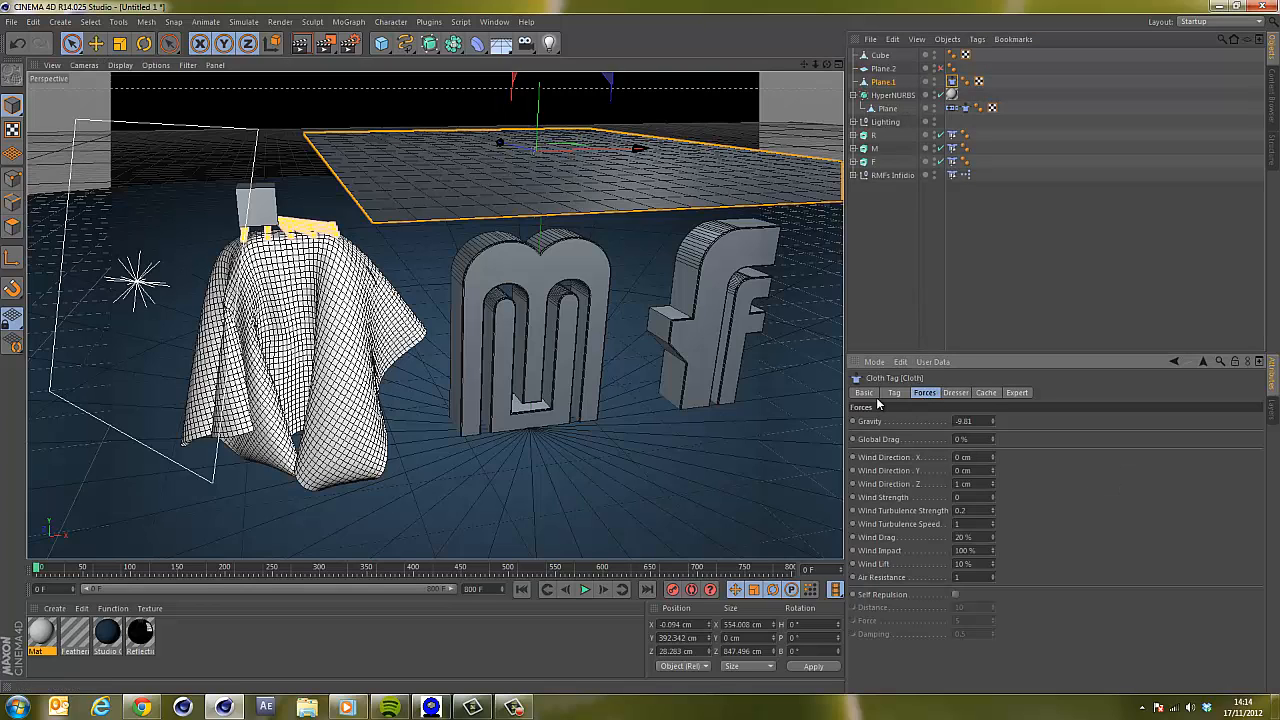
pyautogui.click(894, 393)
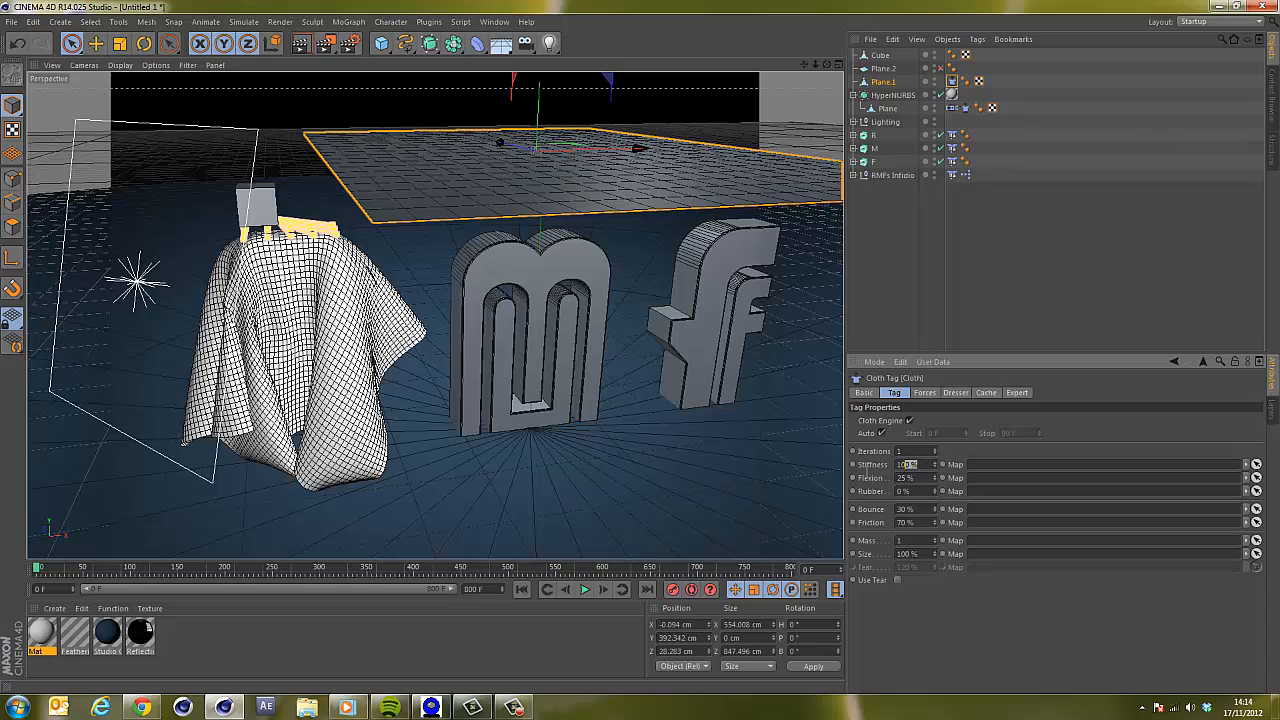
pyautogui.moveTo(867, 473); pyautogui.dragTo(858, 466)
pyautogui.press('Tab')
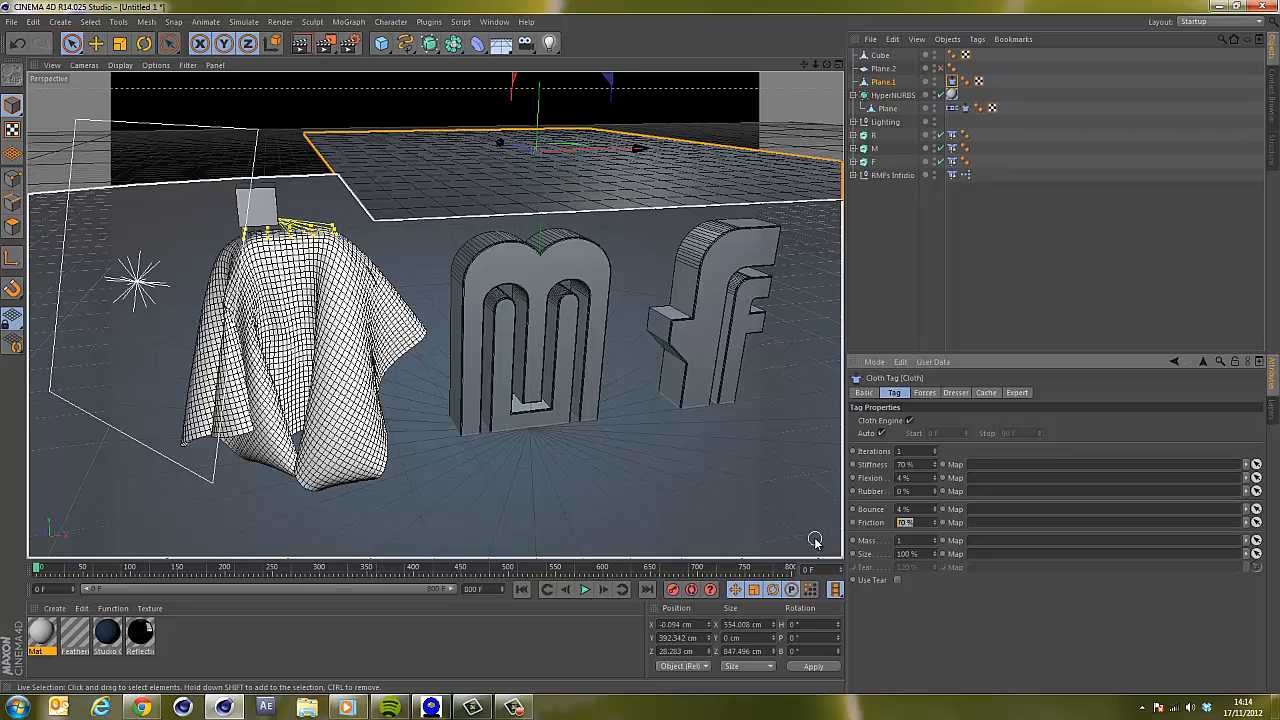
pyautogui.write('45')
# Play the simulation to test the adjusted cloth settings.
pyautogui.click(585, 590)
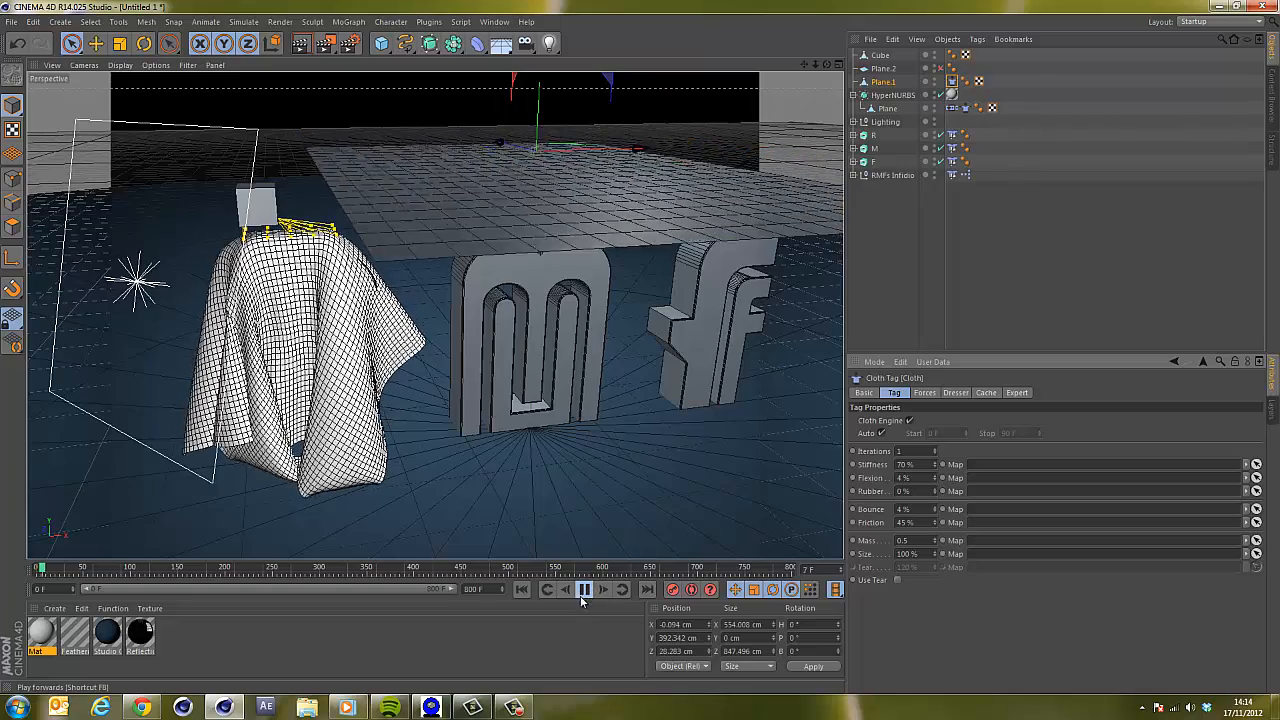
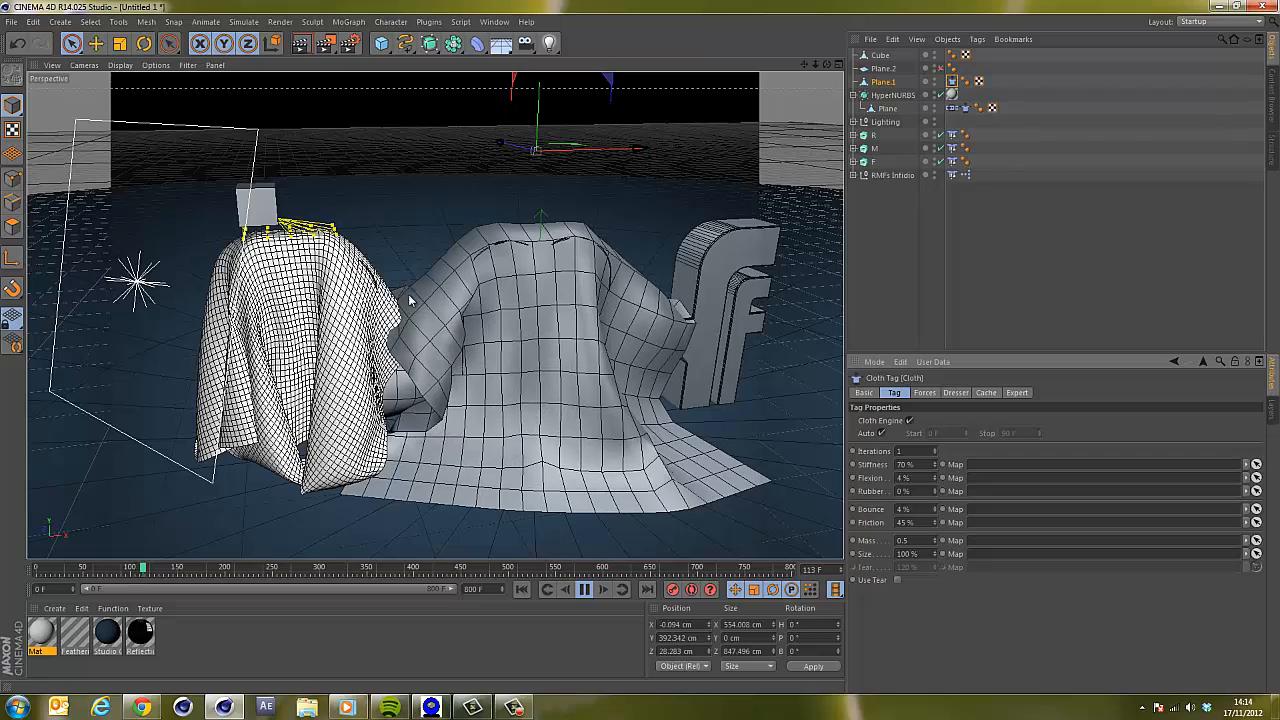
# Stop the simulation, add a cube, scale it to about 46 cm and raise it high above the letters.
pyautogui.click(586, 590)
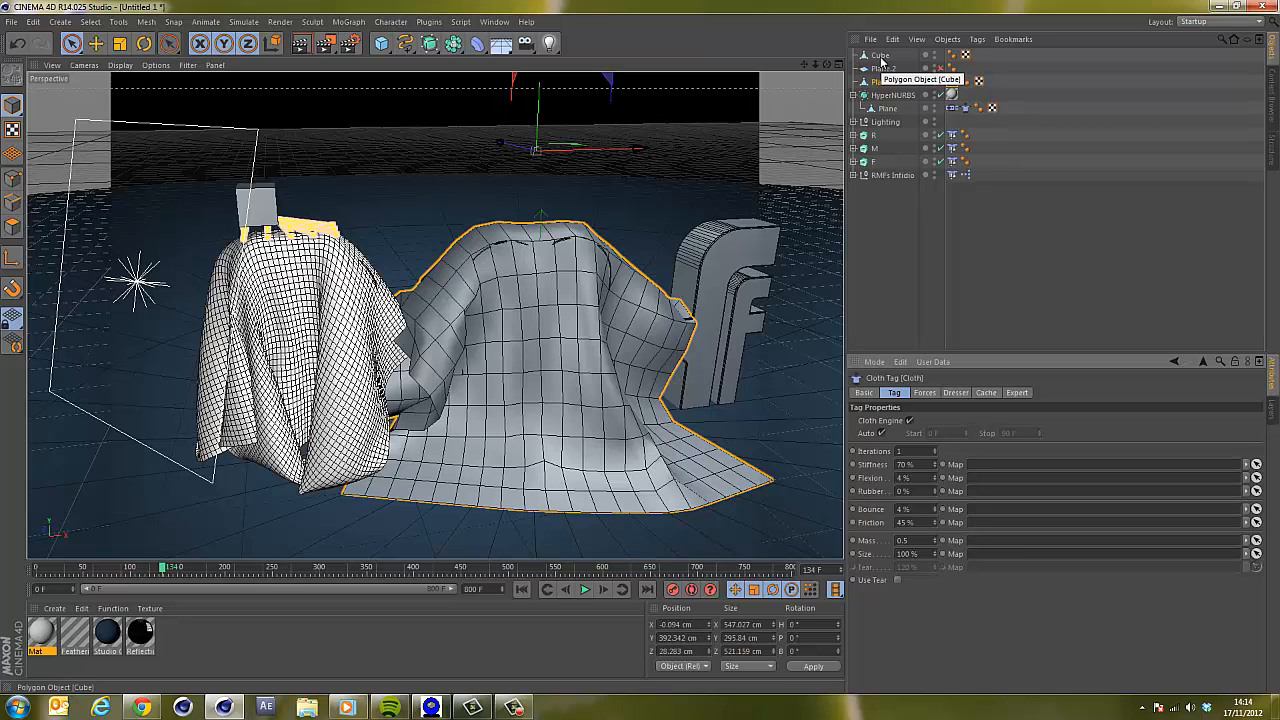
pyautogui.click(381, 43)
pyautogui.press('t')
pyautogui.moveTo(640, 428); pyautogui.dragTo(509, 493)
pyautogui.press('space')
pyautogui.moveTo(537, 336); pyautogui.dragTo(551, 80)
pyautogui.press('t')
pyautogui.moveTo(700, 182); pyautogui.dragTo(593, 257)
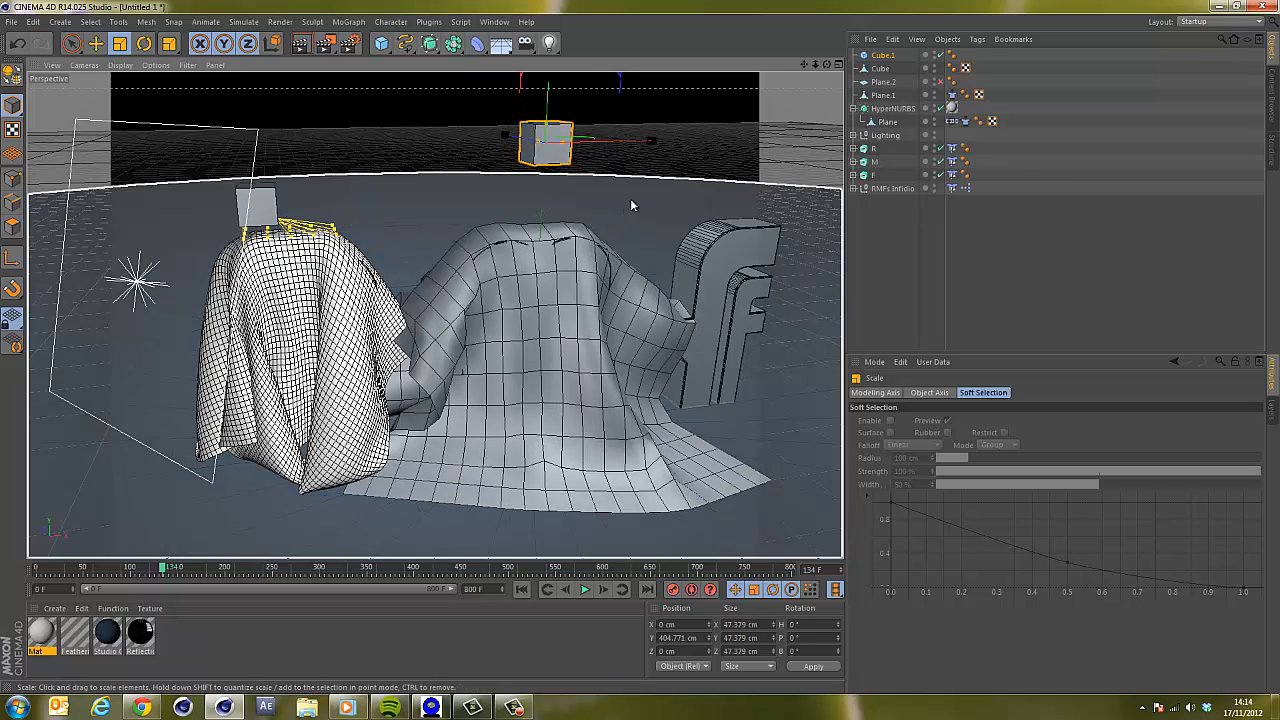
pyautogui.moveTo(694, 112); pyautogui.dragTo(687, 116)
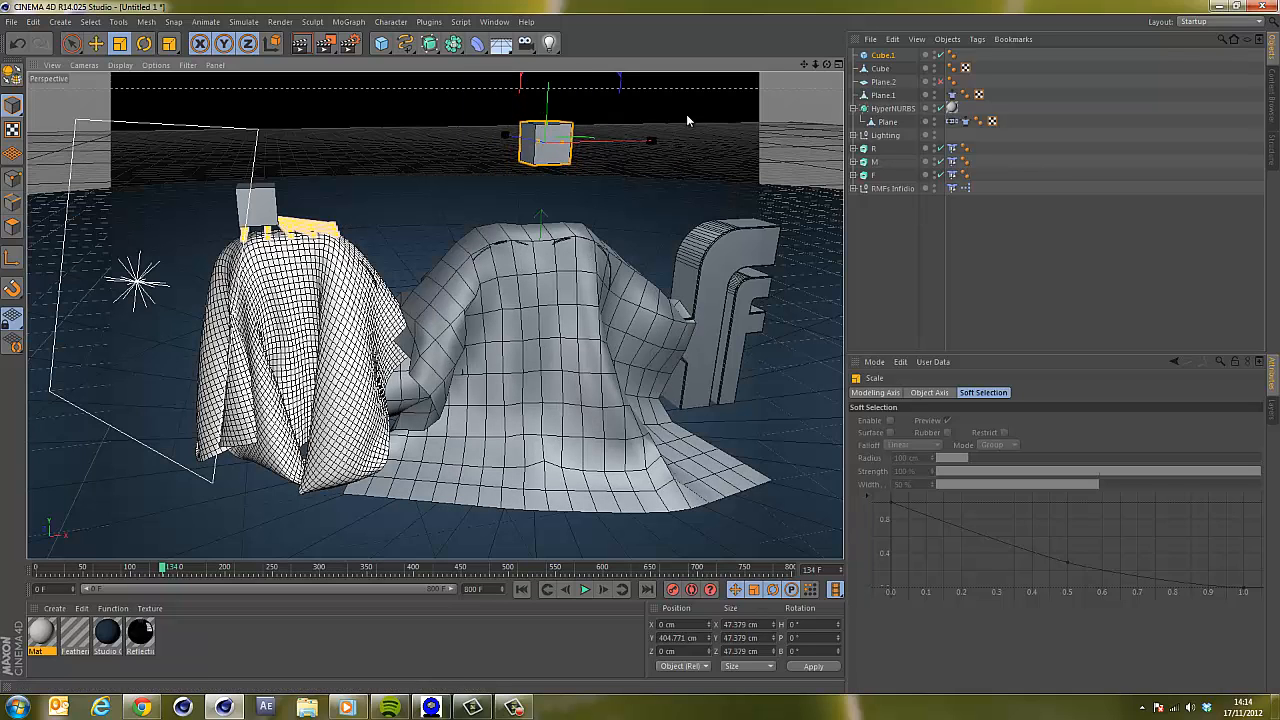
# Switch to the four-viewport layout and nudge the cube slightly in depth.
pyautogui.click(840, 65)
pyautogui.press('space')
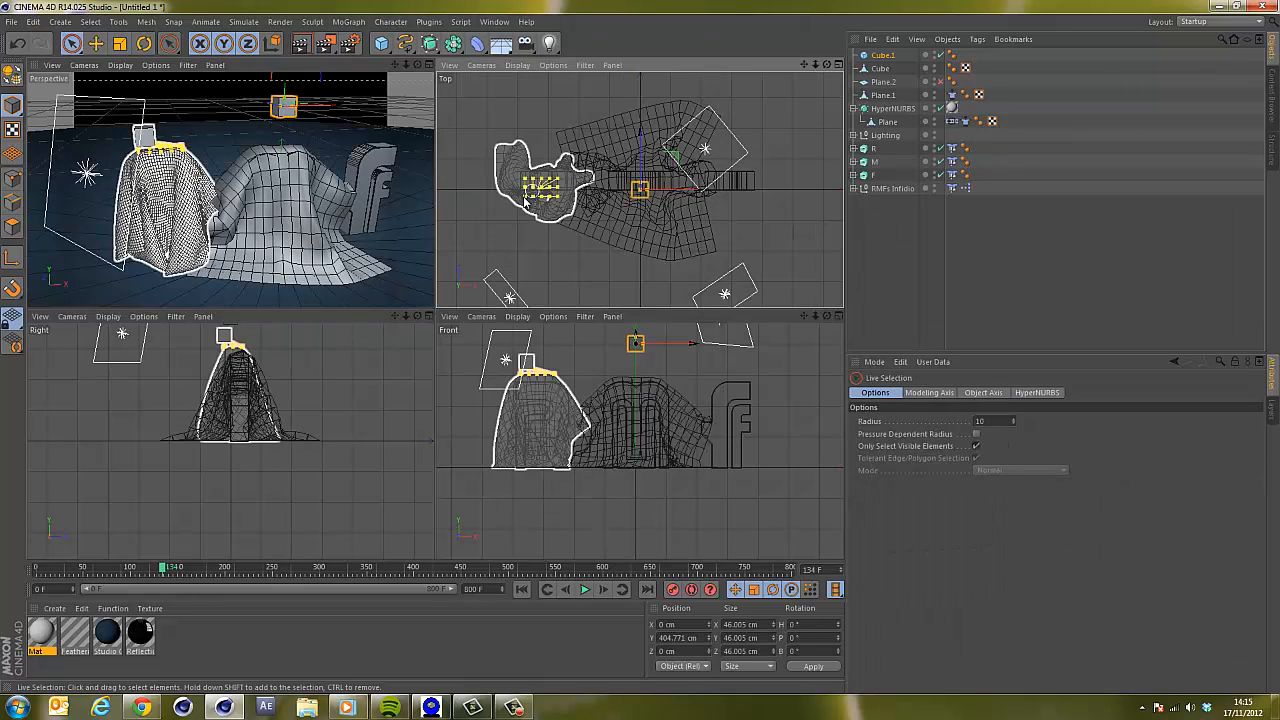
pyautogui.moveTo(641, 150); pyautogui.dragTo(645, 146)
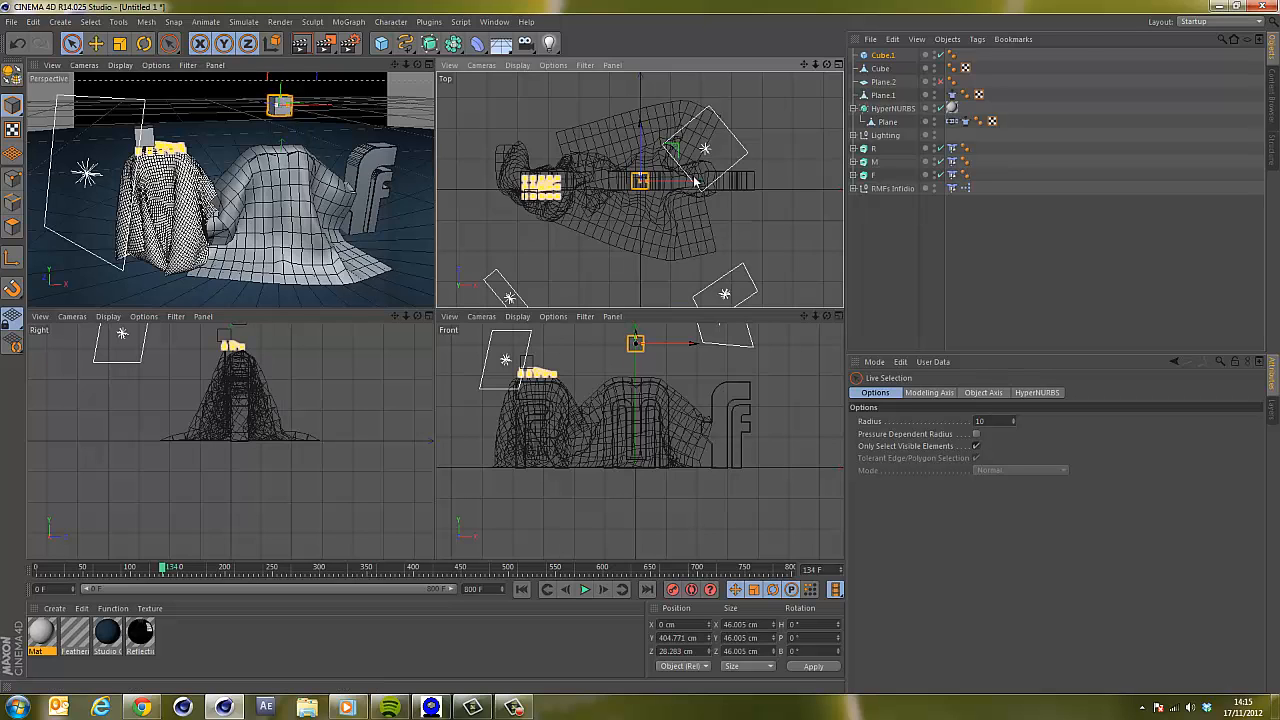
# Select the F letter and move it further to the right.
pyautogui.click(763, 188)
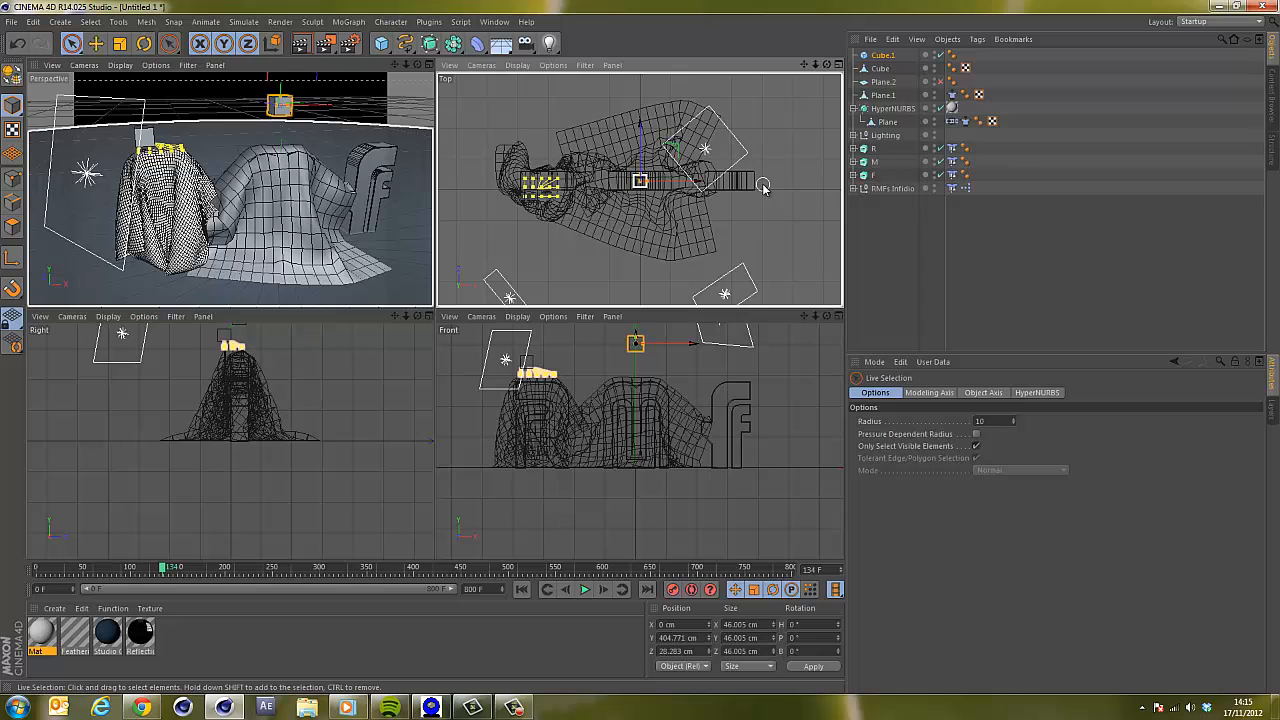
pyautogui.click(743, 188)
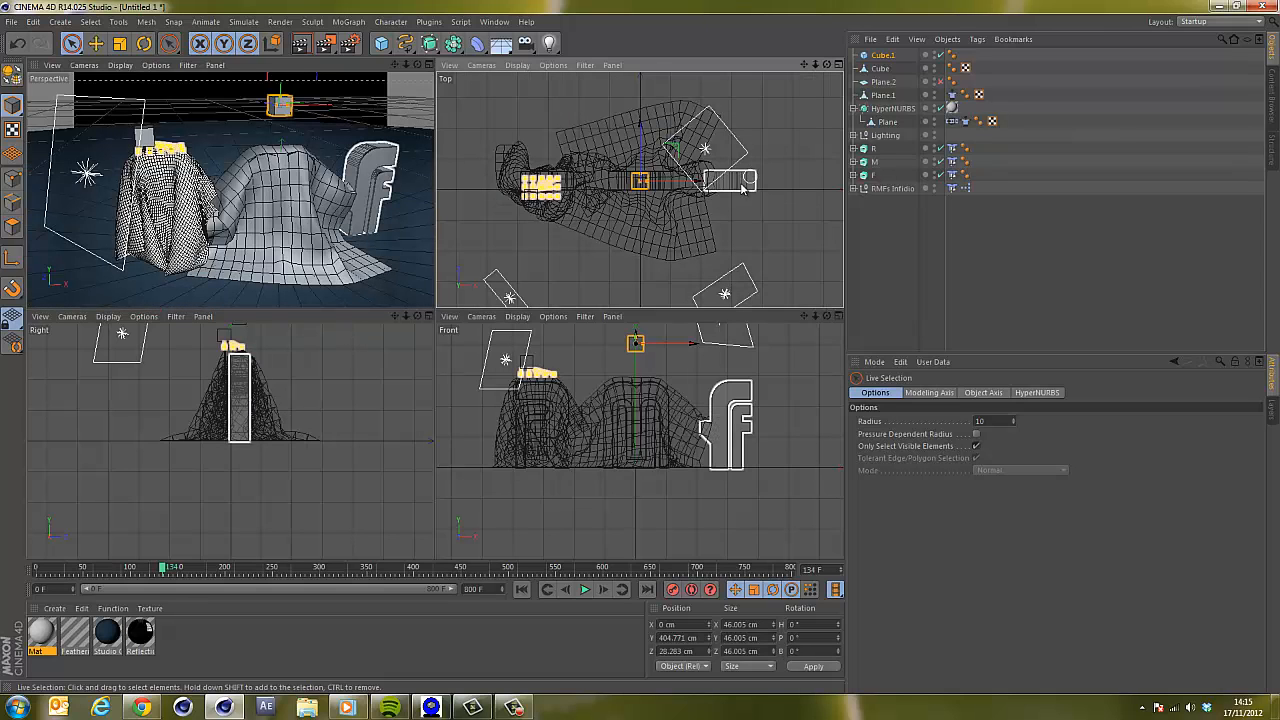
pyautogui.click(868, 176)
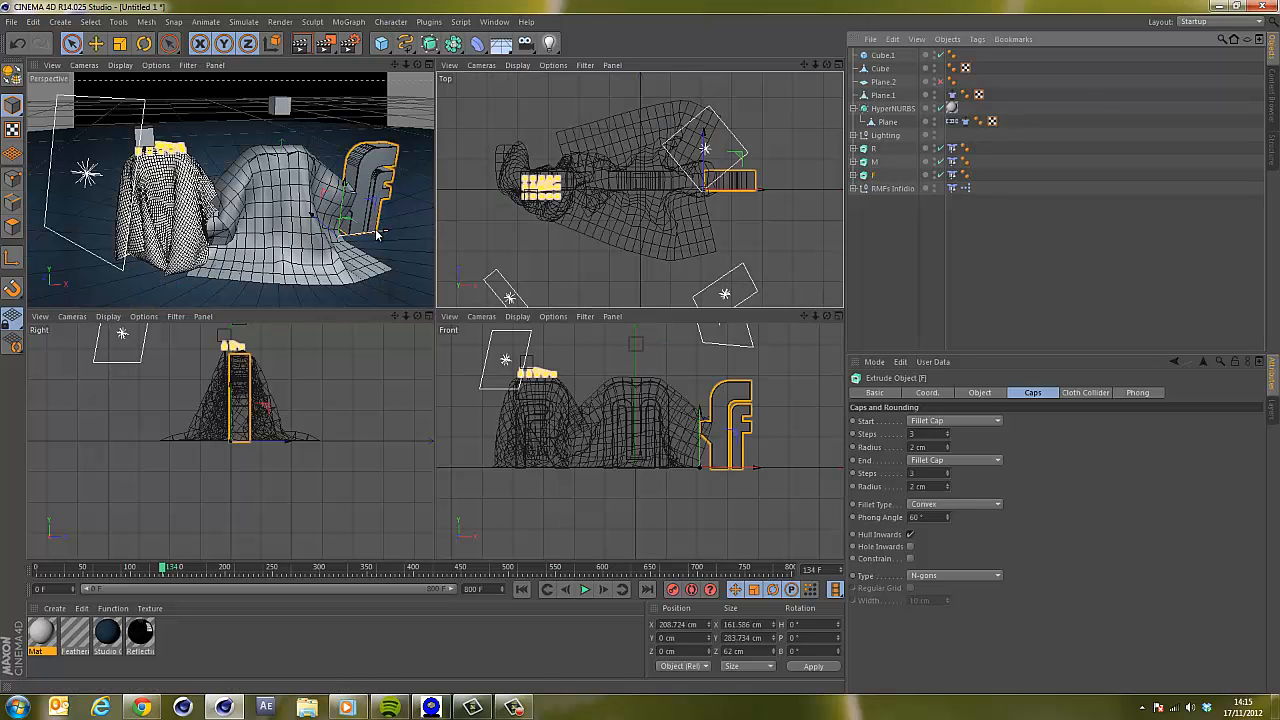
pyautogui.moveTo(378, 234); pyautogui.dragTo(398, 231)
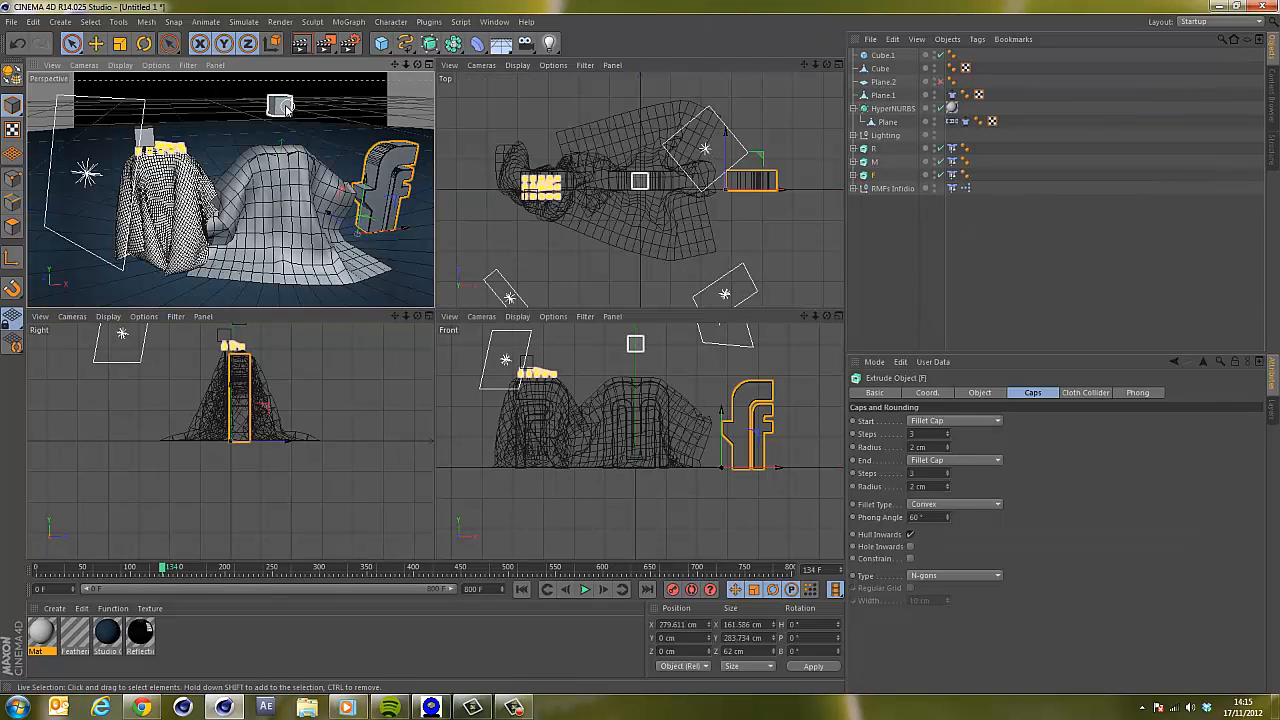
# Rewind the animation to the start and lower the cube slightly.
pyautogui.click(283, 106)
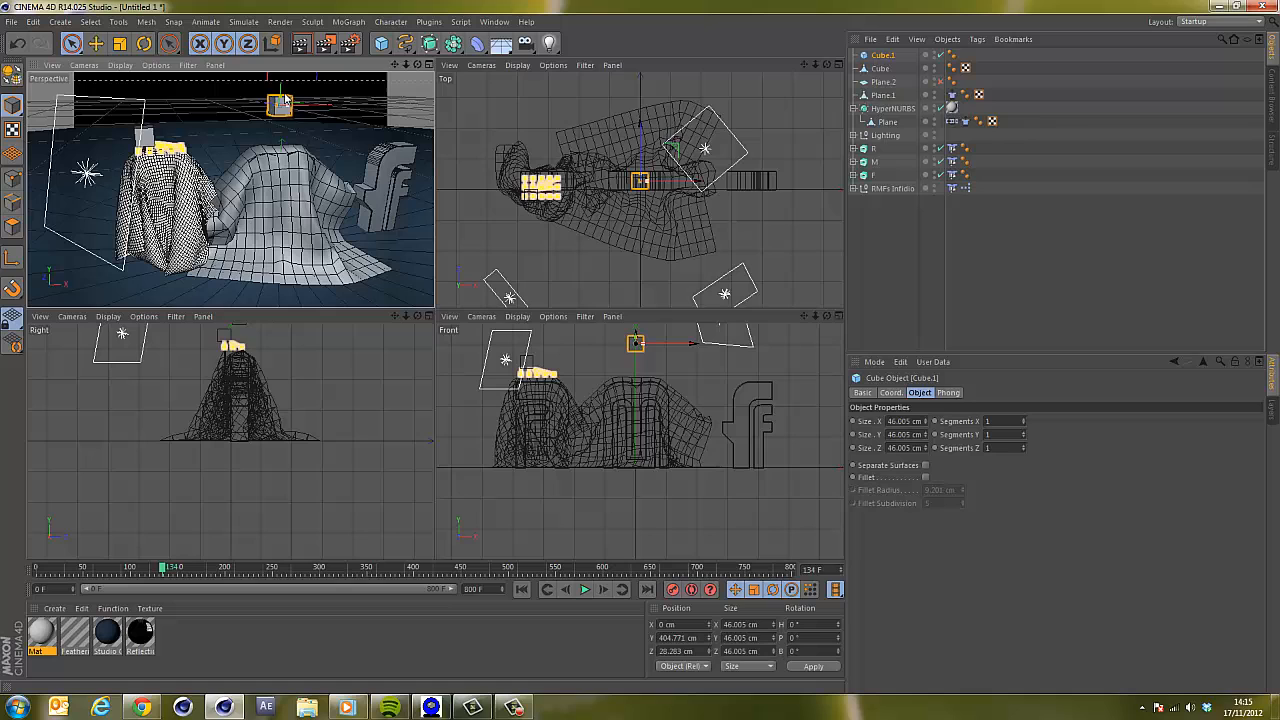
pyautogui.click(521, 590)
pyautogui.moveTo(281, 98)
pyautogui.mouseDown()
pyautogui.moveTo(283, 85)
pyautogui.moveTo(280, 98)
pyautogui.mouseUp()
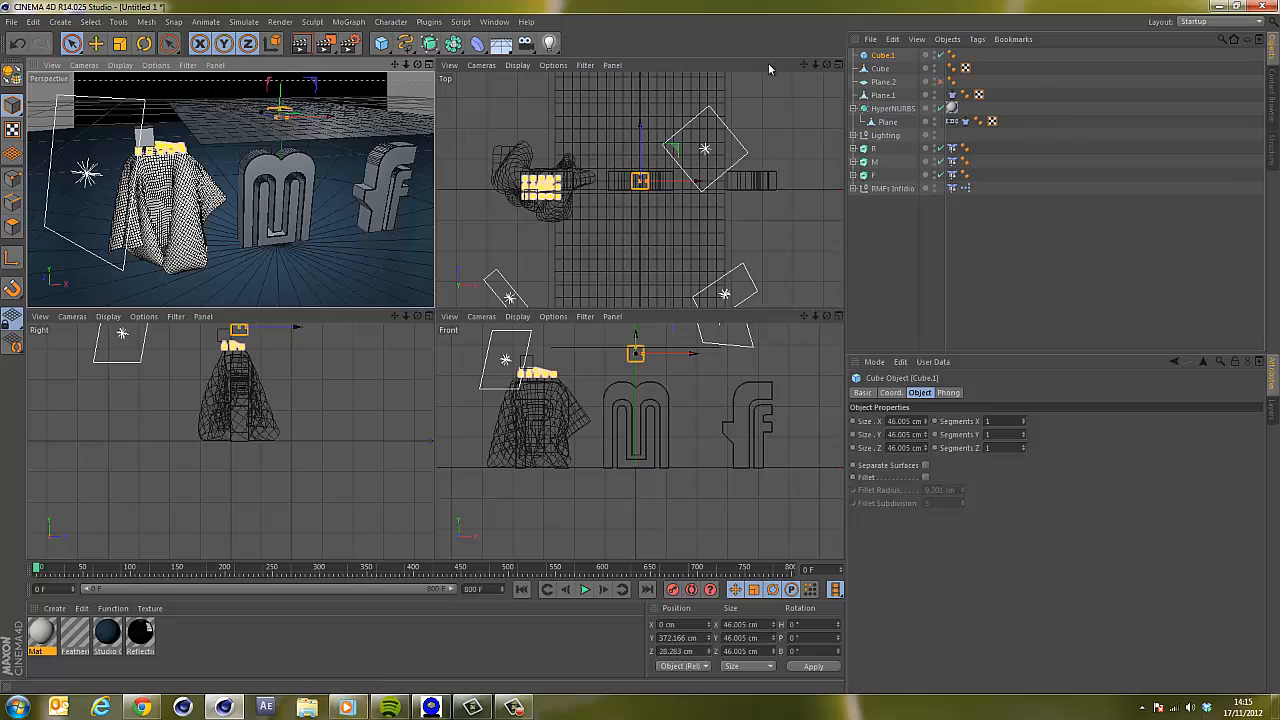
pyautogui.click(883, 95)
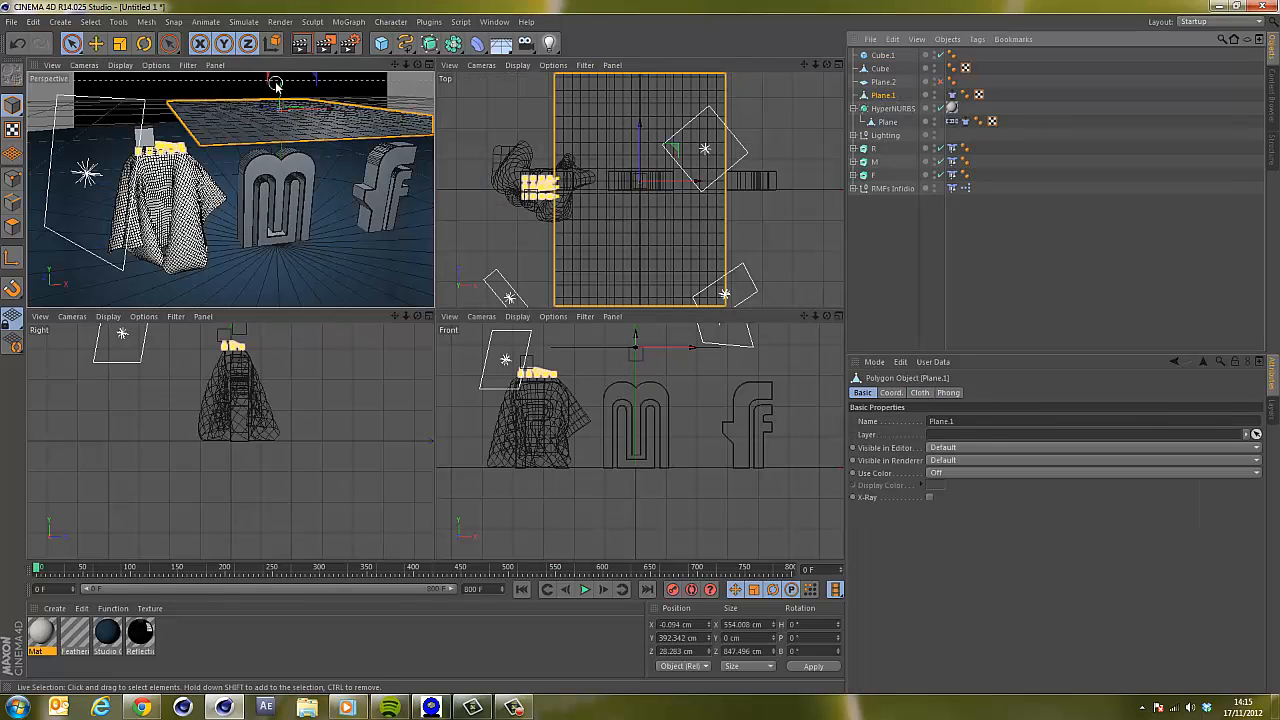
pyautogui.moveTo(281, 85)
pyautogui.mouseDown()
pyautogui.moveTo(279, 103)
pyautogui.moveTo(282, 86)
pyautogui.mouseUp()
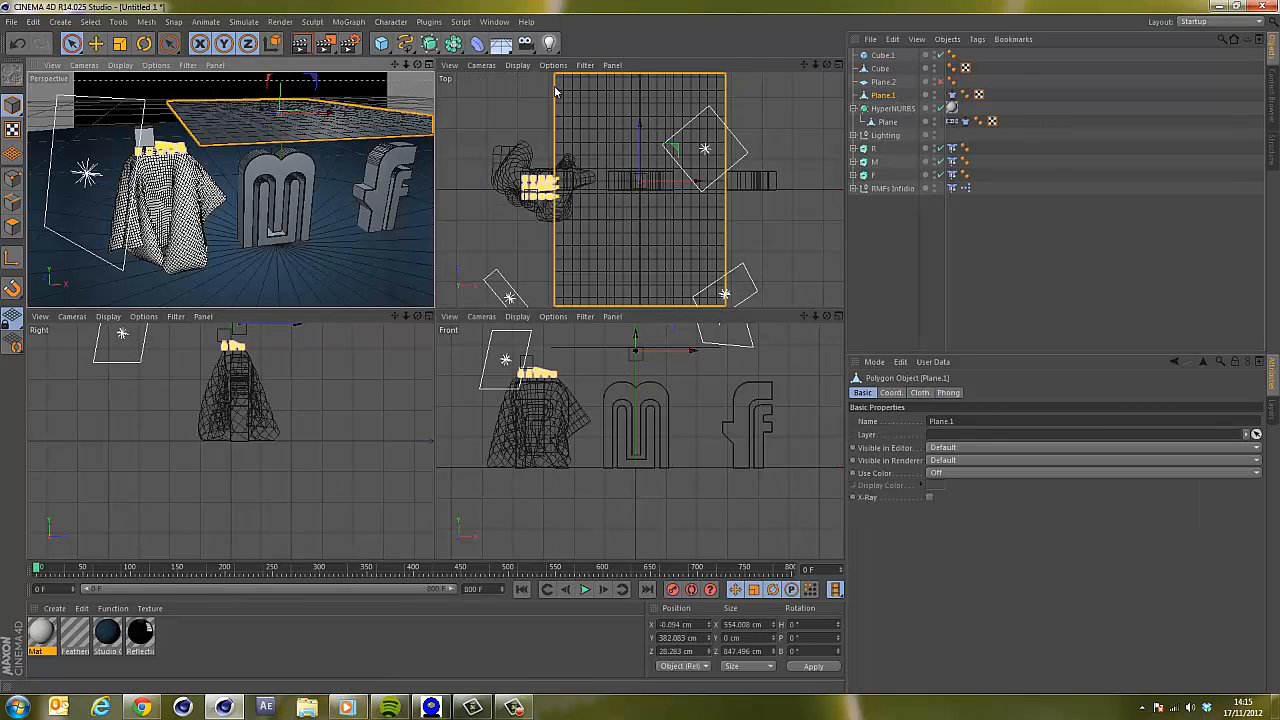
pyautogui.hotkey('ctrl', 'z')
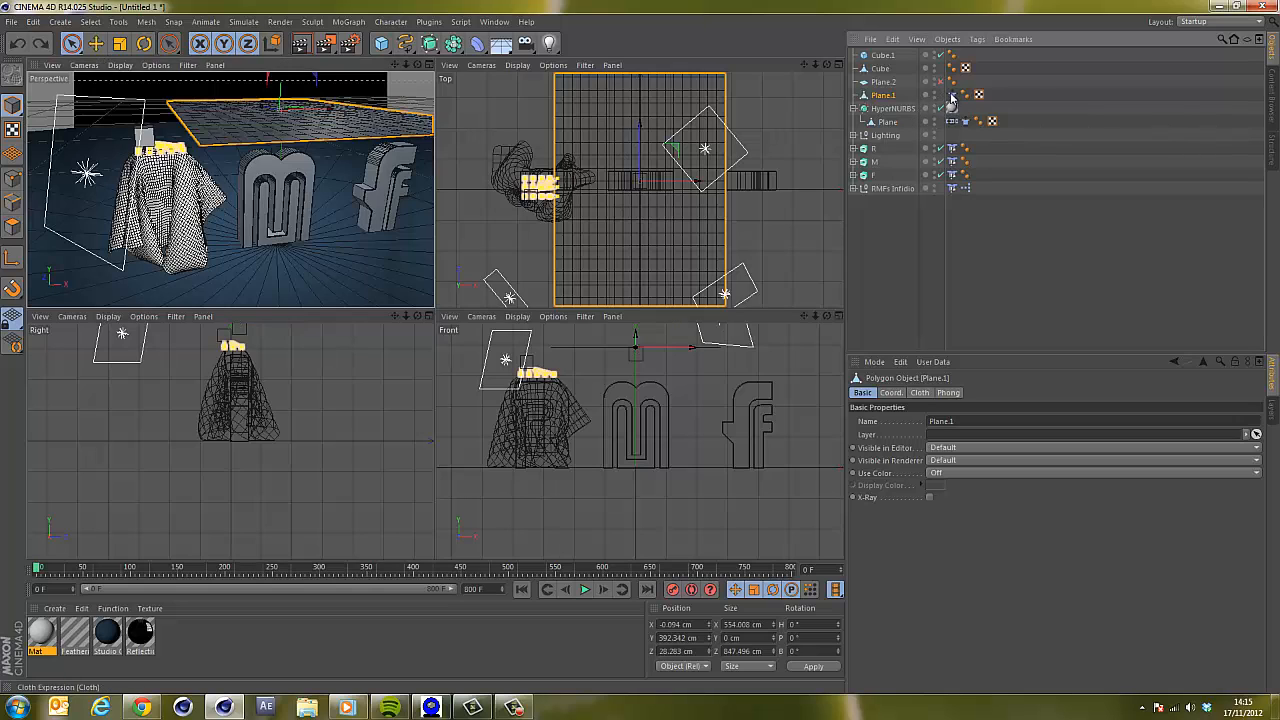
# Select the cube and raise it slightly above the plane.
pyautogui.click(876, 82)
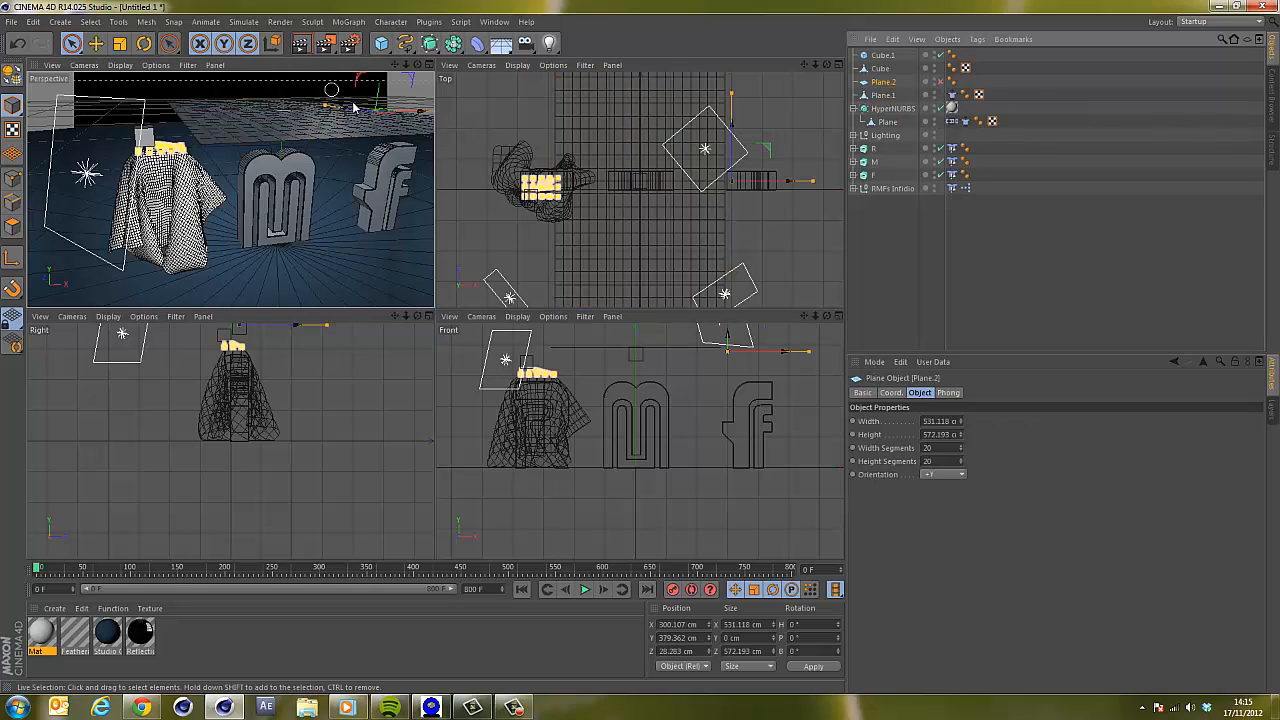
pyautogui.click(877, 56)
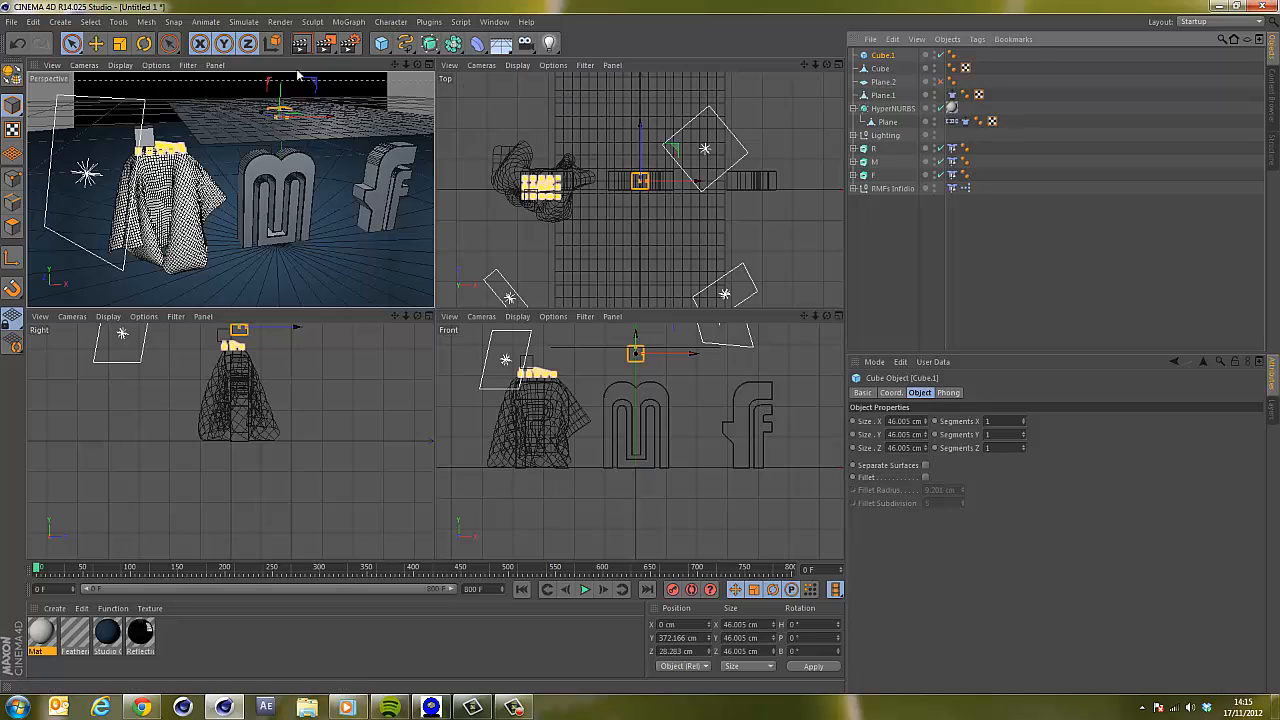
pyautogui.moveTo(282, 87); pyautogui.dragTo(287, 95)
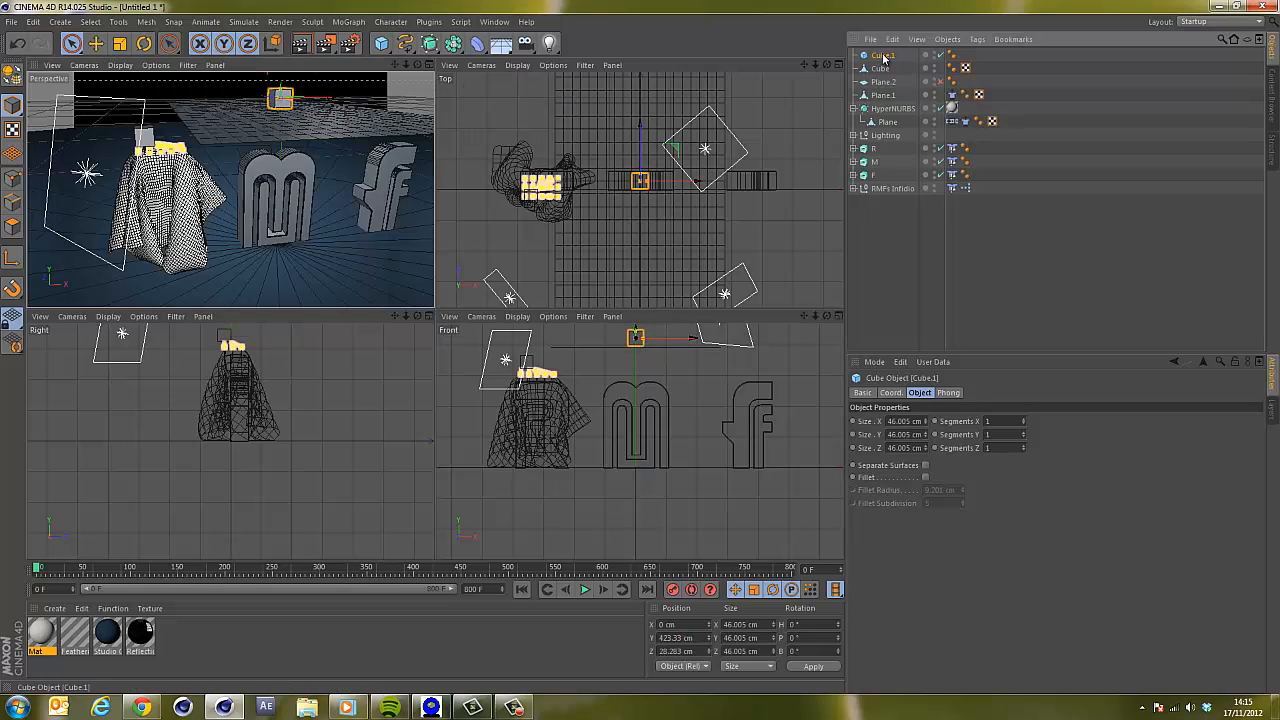
# Duplicate the cube, move the copy to the right and hide it in the viewport.
pyautogui.keyDown('ctrl'); pyautogui.moveTo(896, 57); pyautogui.dragTo(893, 52); pyautogui.keyUp('ctrl')
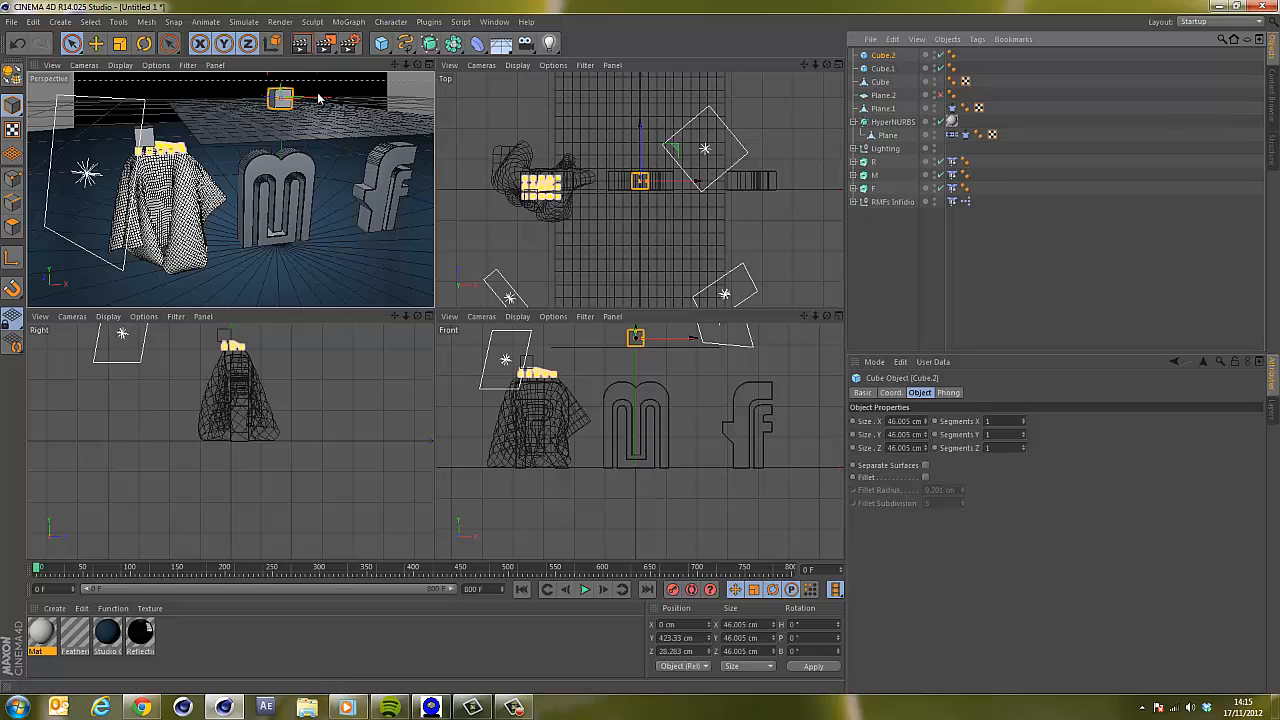
pyautogui.moveTo(318, 100); pyautogui.dragTo(432, 97)
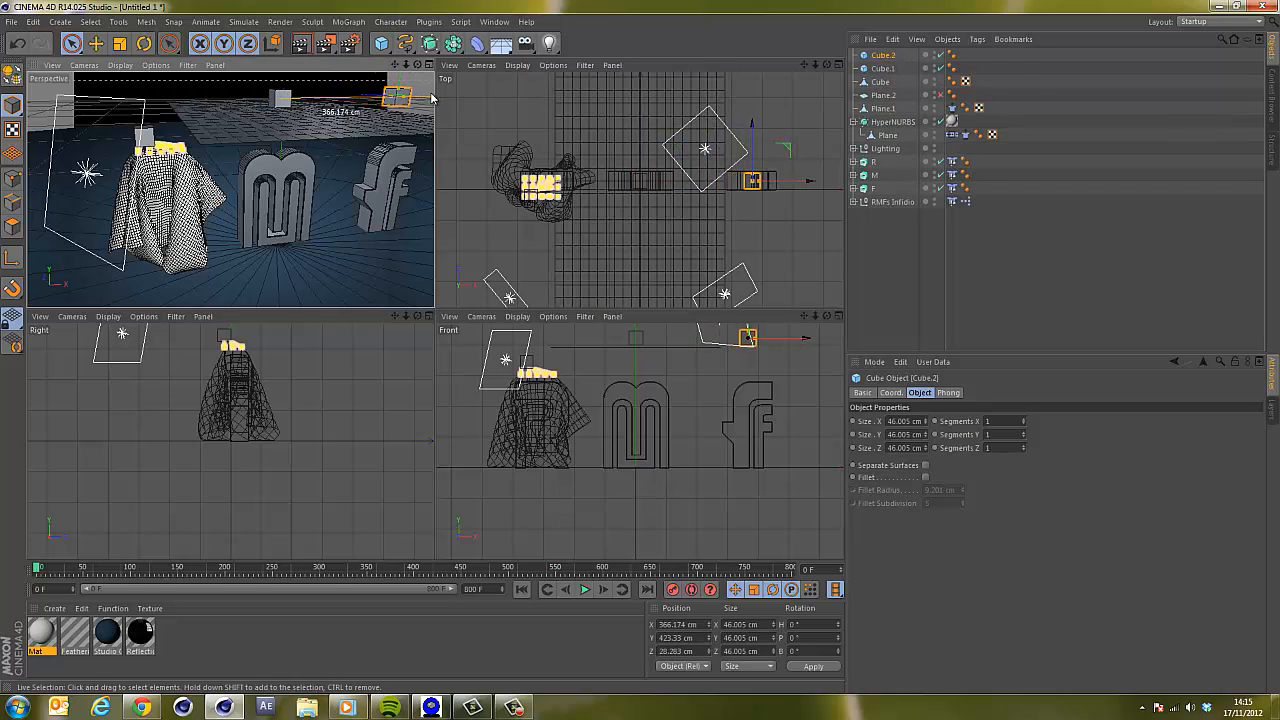
pyautogui.click(940, 55)
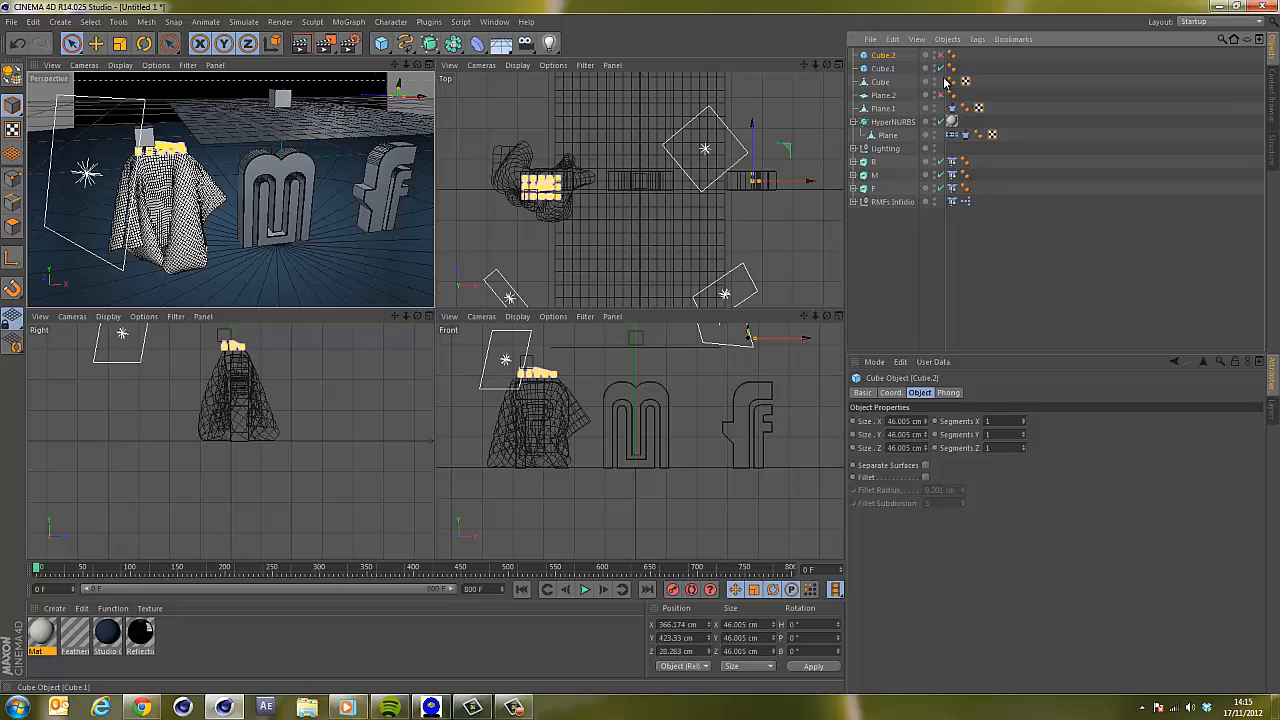
# Make the original cube editable.
pyautogui.click(891, 69)
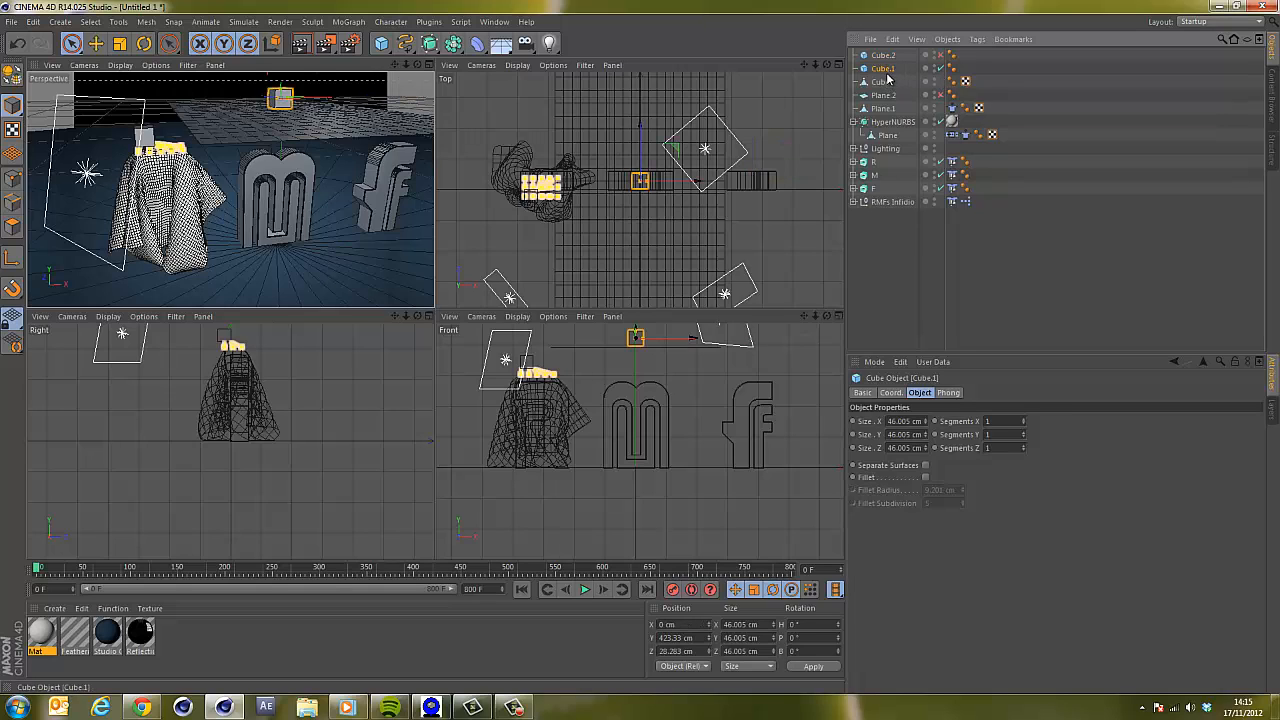
pyautogui.press('c')
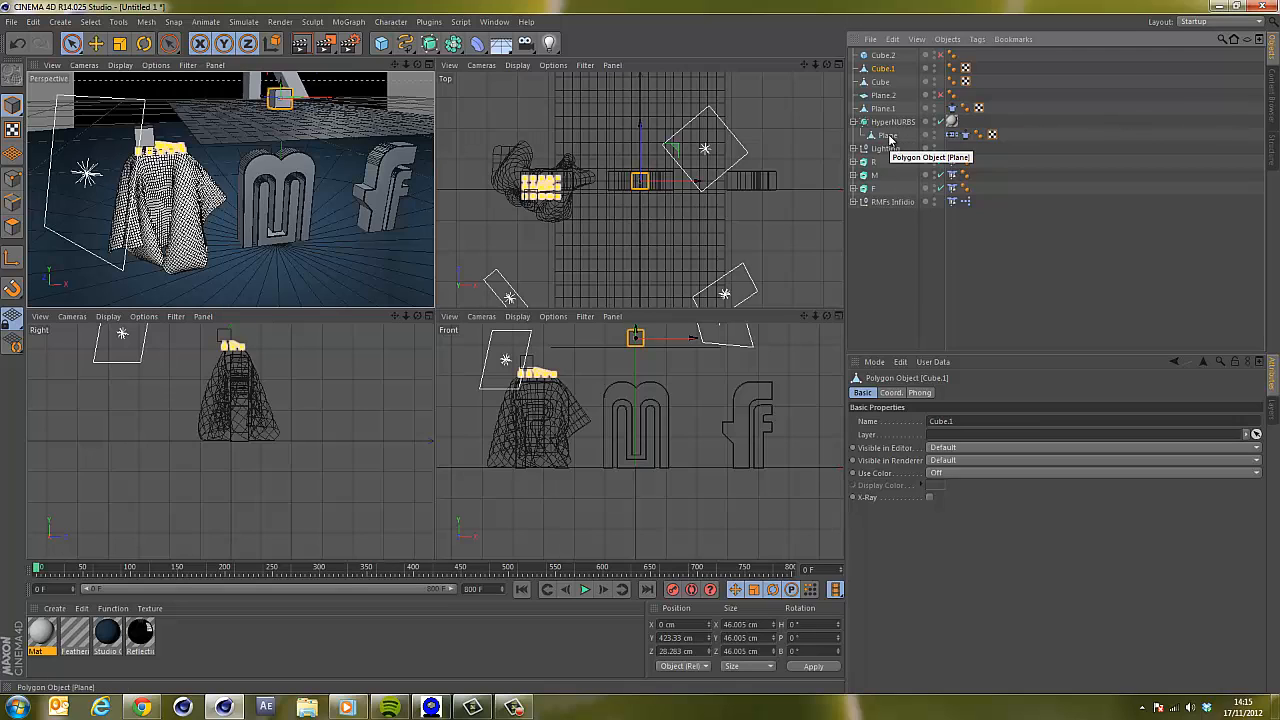
# Put Plane.1 inside a new HyperNURBS object to smooth the cloth.
pyautogui.click(891, 108)
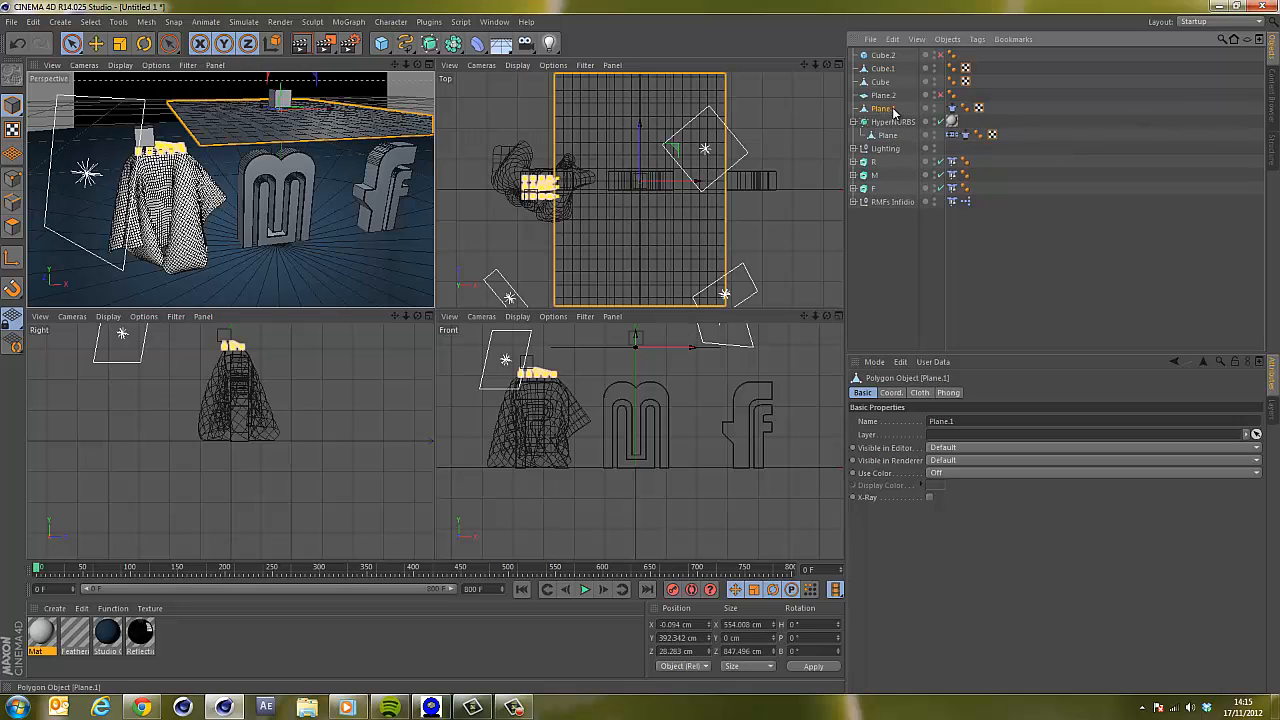
pyautogui.click(432, 43)
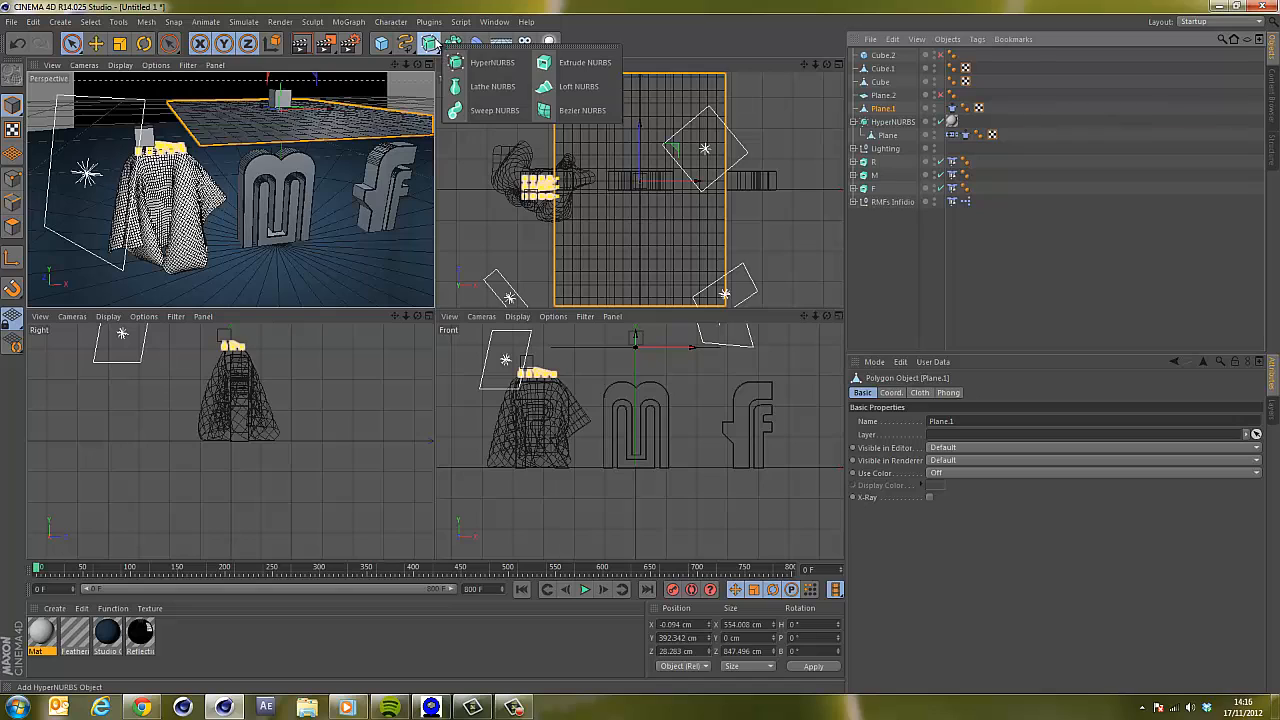
pyautogui.keyDown('alt'); pyautogui.click(504, 63); pyautogui.keyUp('alt')
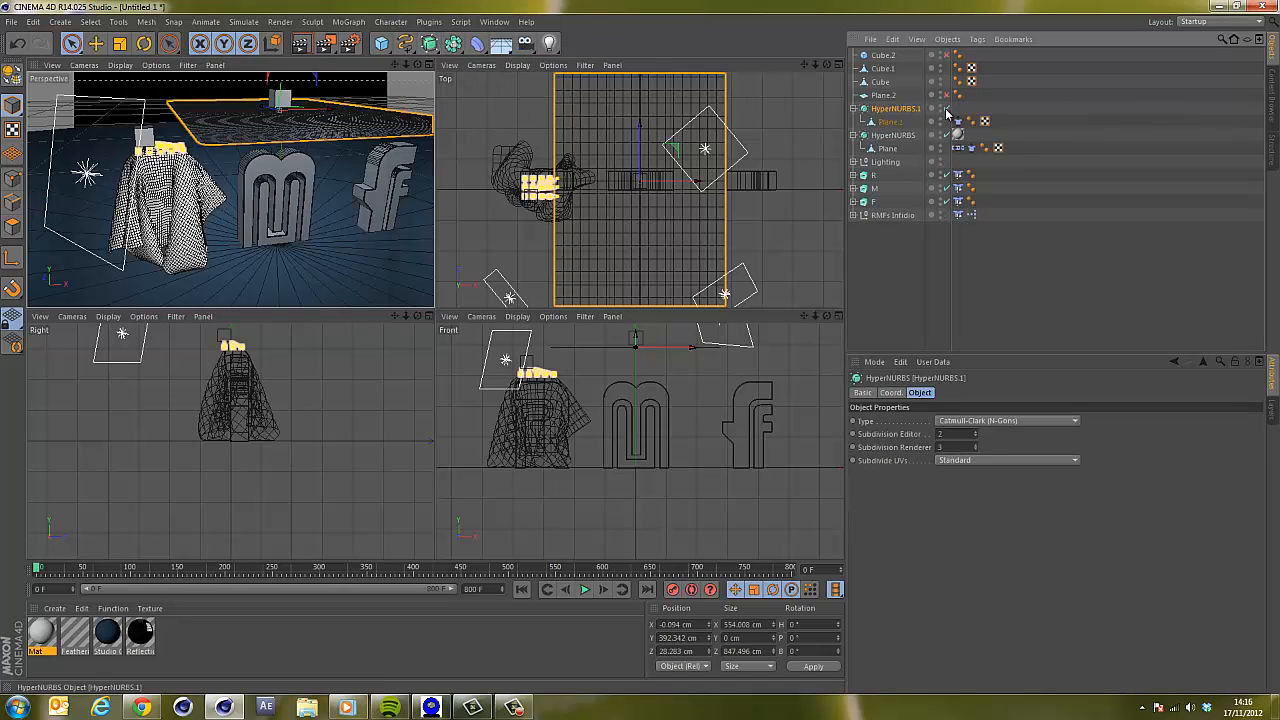
pyautogui.click(947, 109)
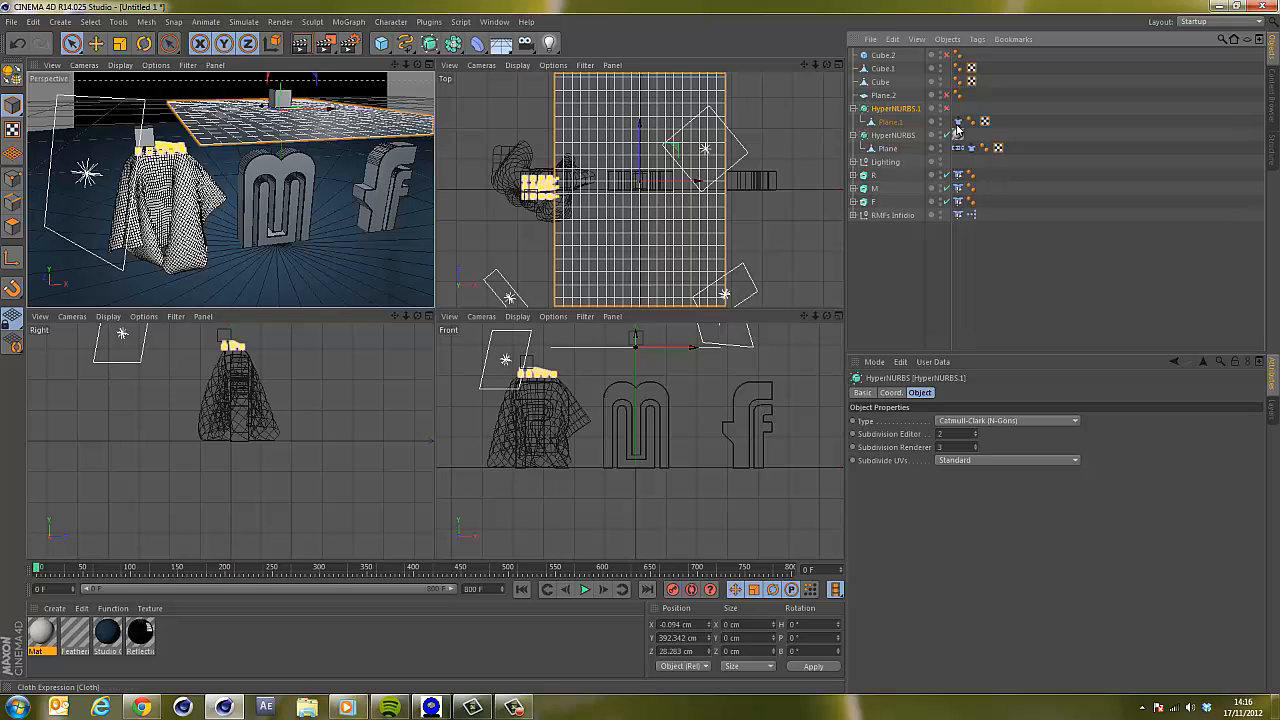
# Play the simulation and inspect the smoothed cloth up close in a maximized perspective view.
pyautogui.click(583, 591)
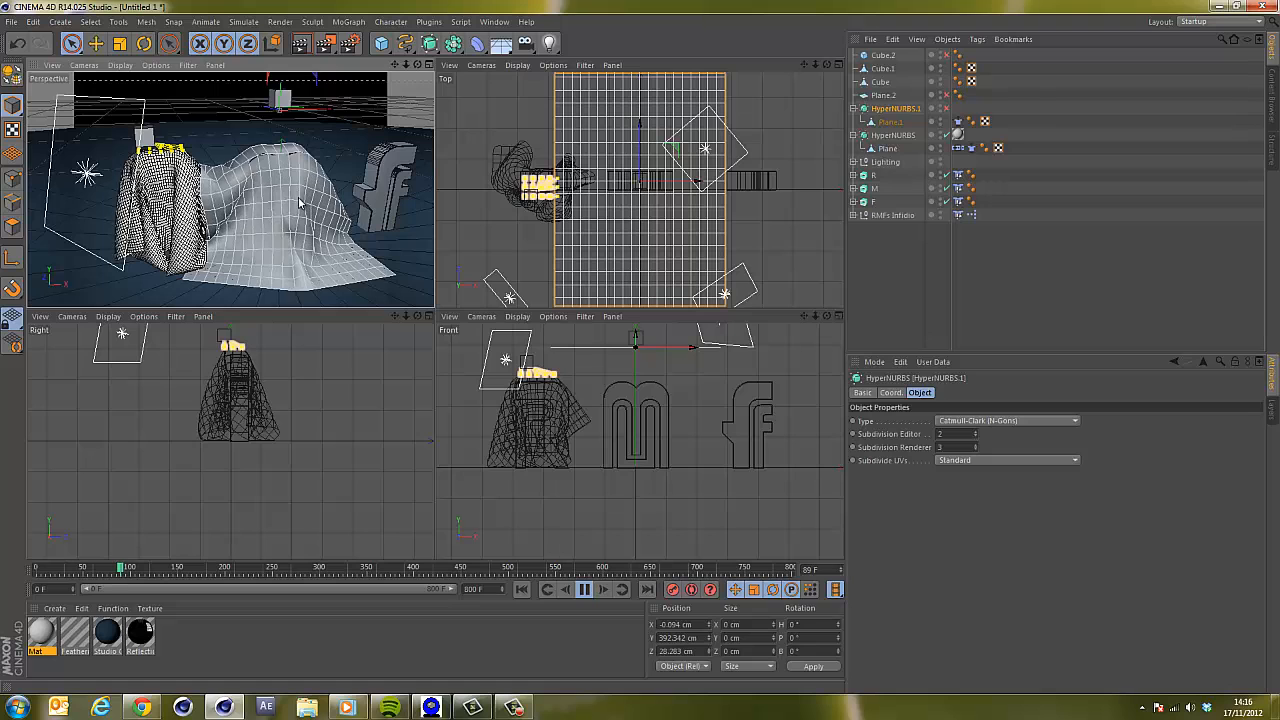
pyautogui.click(585, 590)
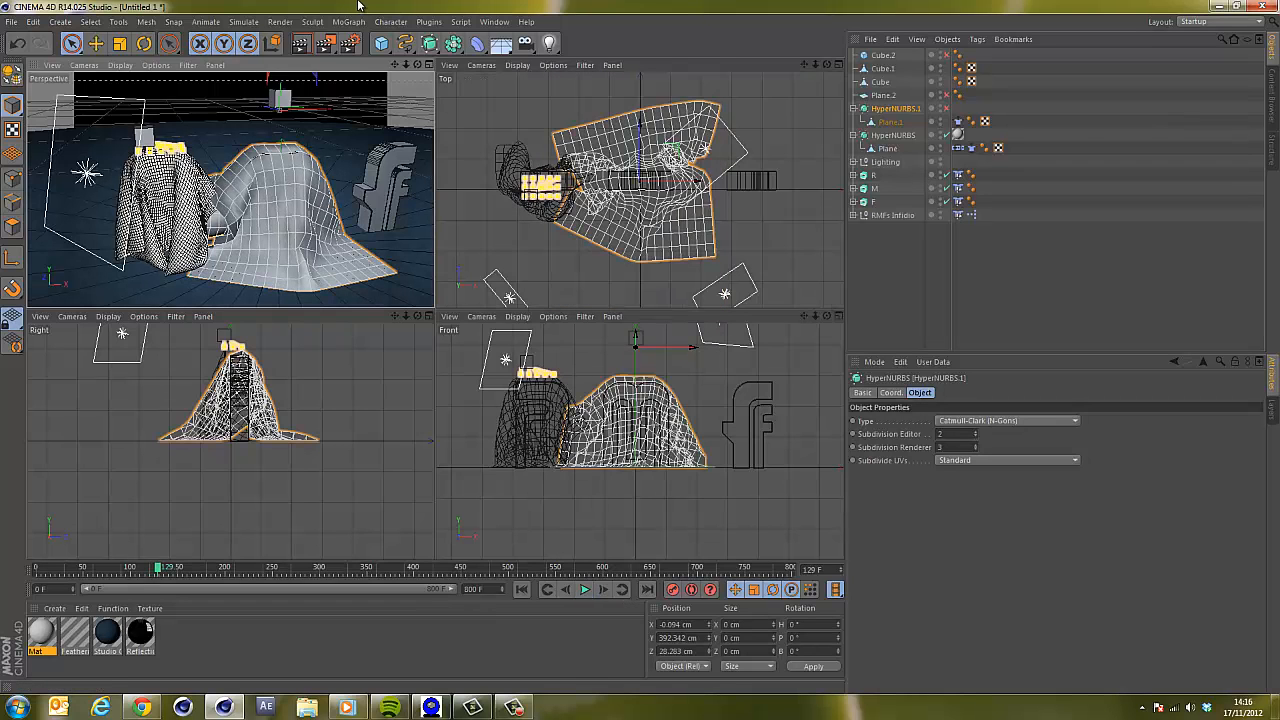
pyautogui.click(781, 68)
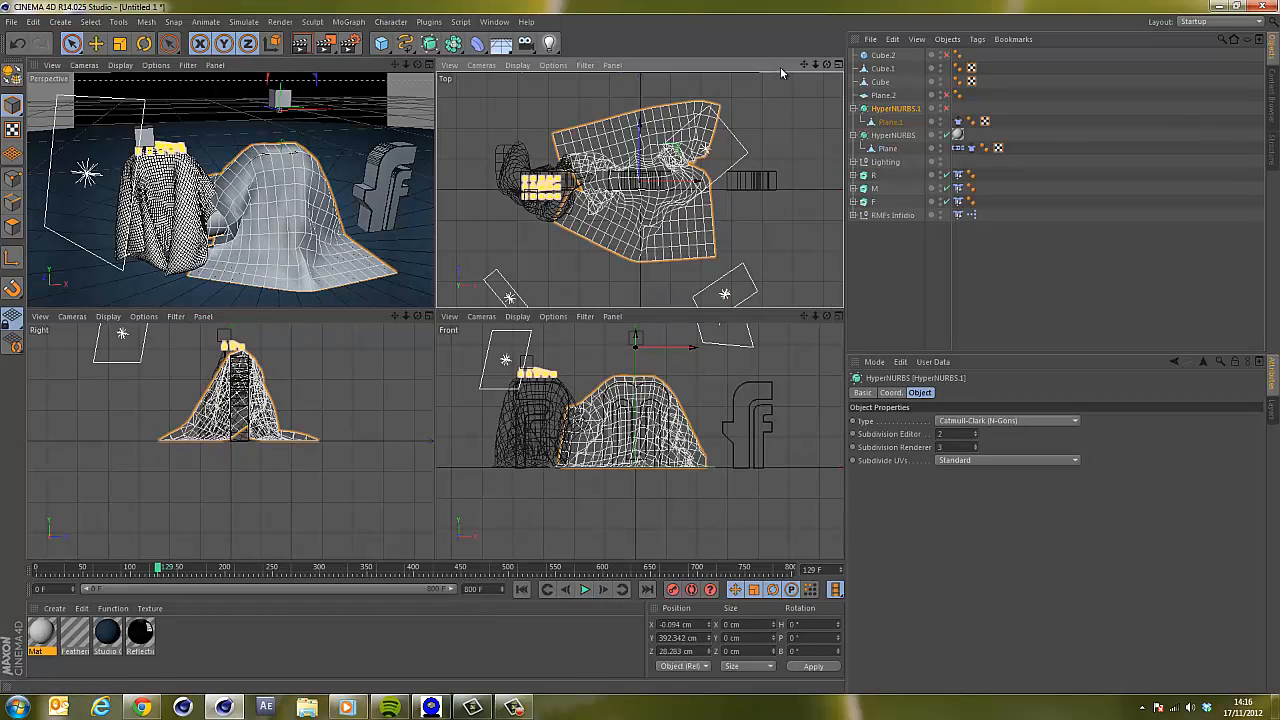
pyautogui.click(370, 66)
pyautogui.moveTo(406, 65); pyautogui.dragTo(436, 313)
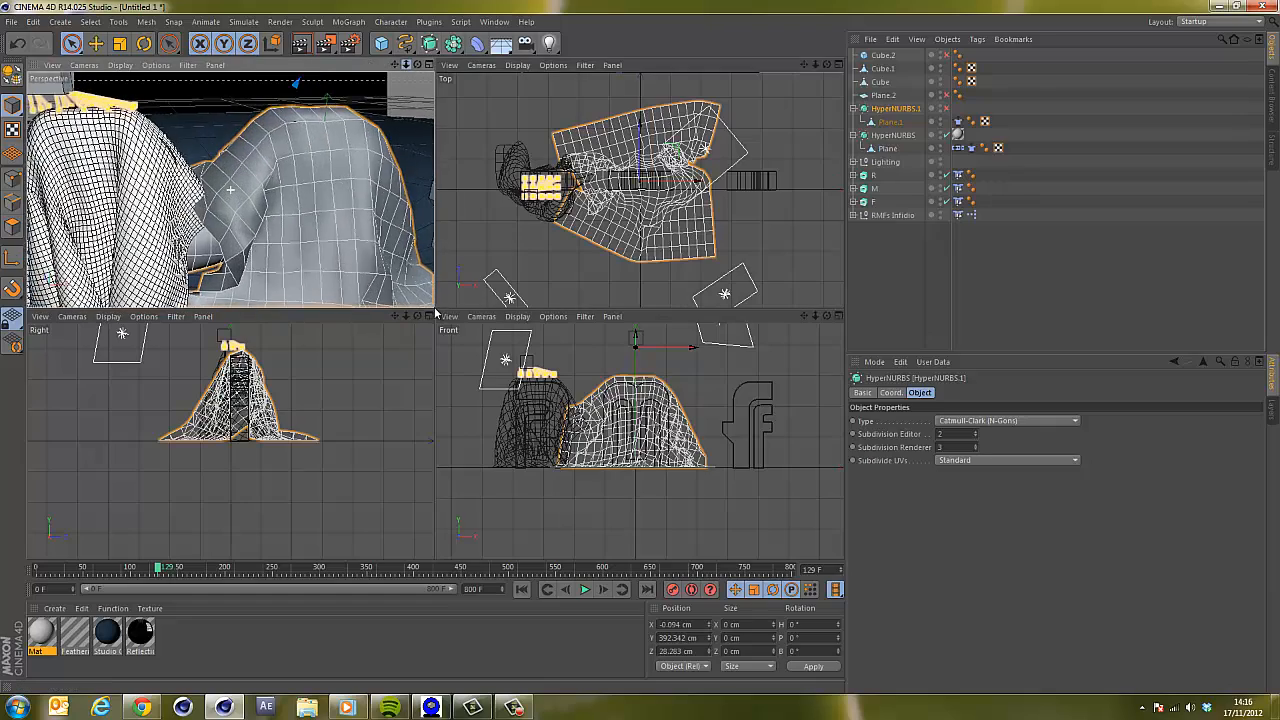
pyautogui.click(429, 66)
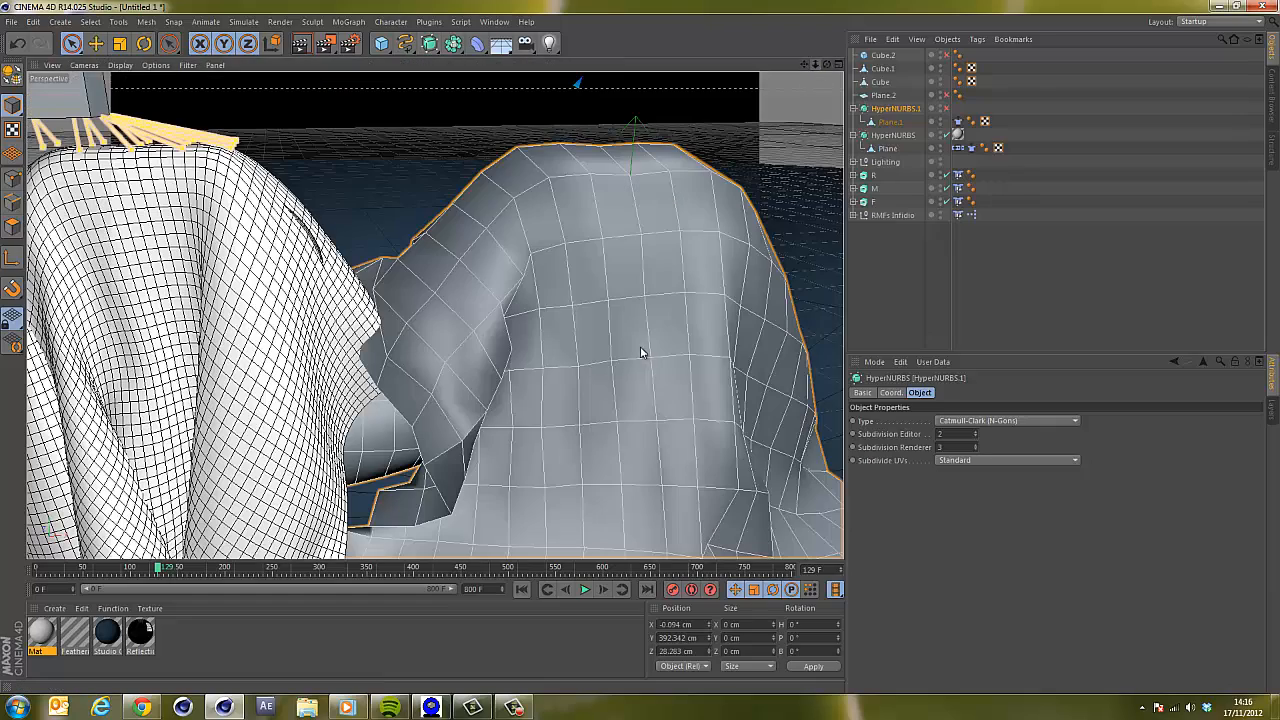
# Switch Plane.1 to point editing and select points on its top in the four-view layout.
pyautogui.click(890, 122)
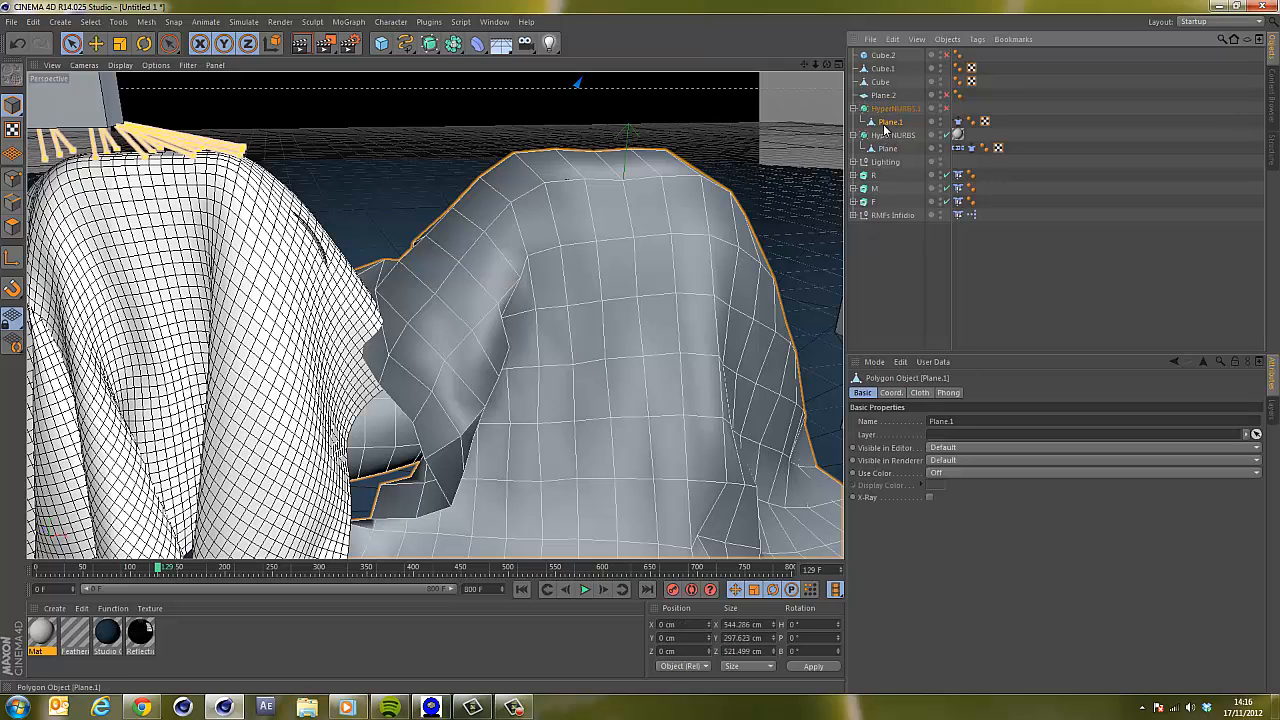
pyautogui.click(14, 180)
pyautogui.moveTo(828, 66); pyautogui.dragTo(680, 410)
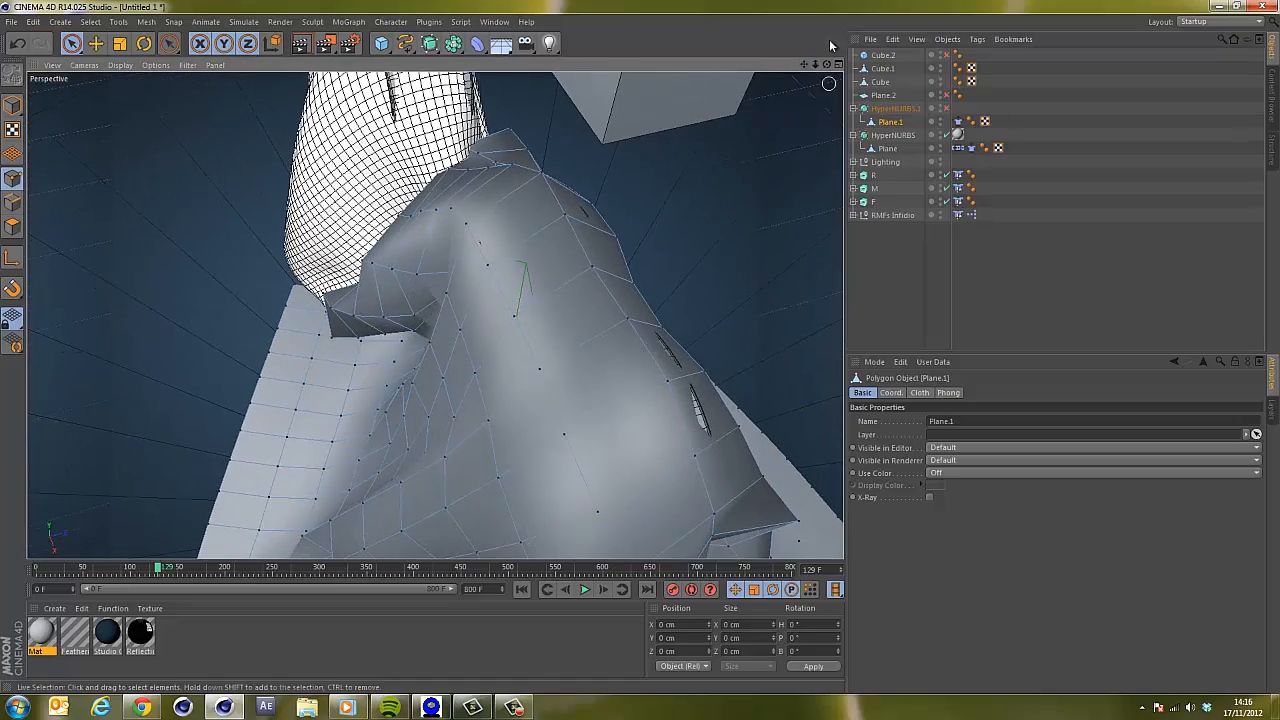
pyautogui.click(836, 64)
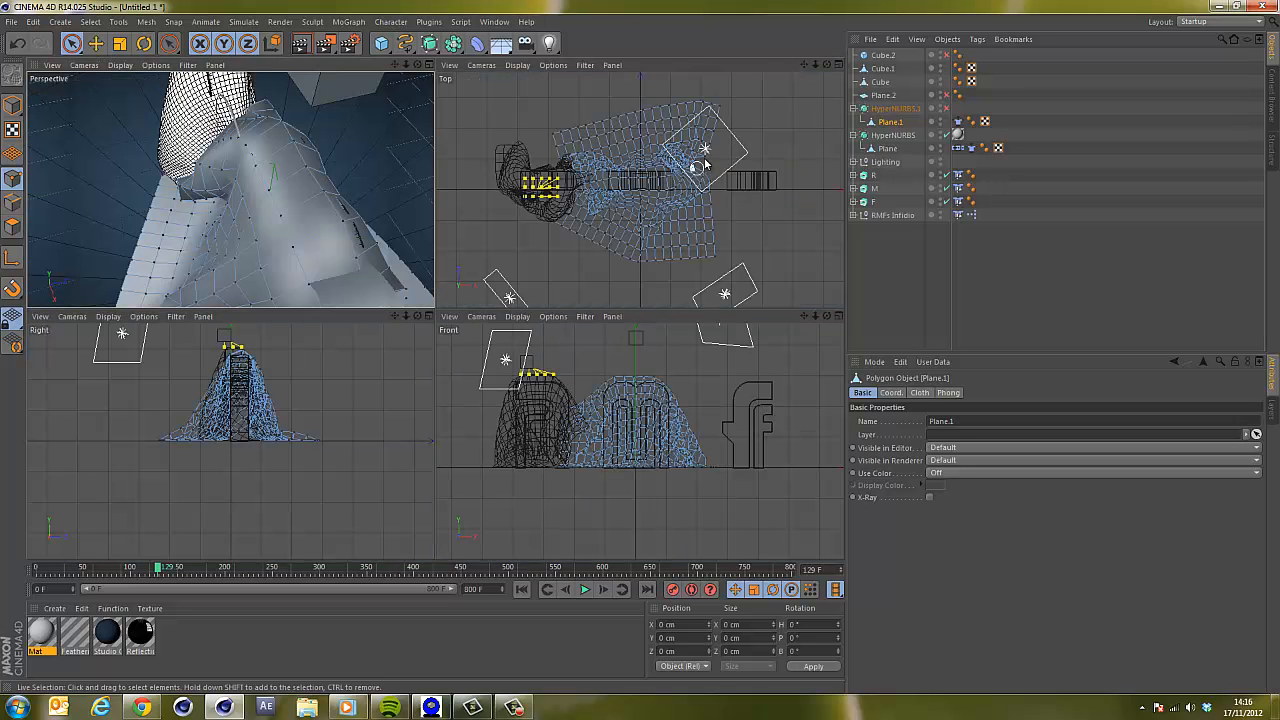
pyautogui.moveTo(815, 65); pyautogui.dragTo(642, 310)
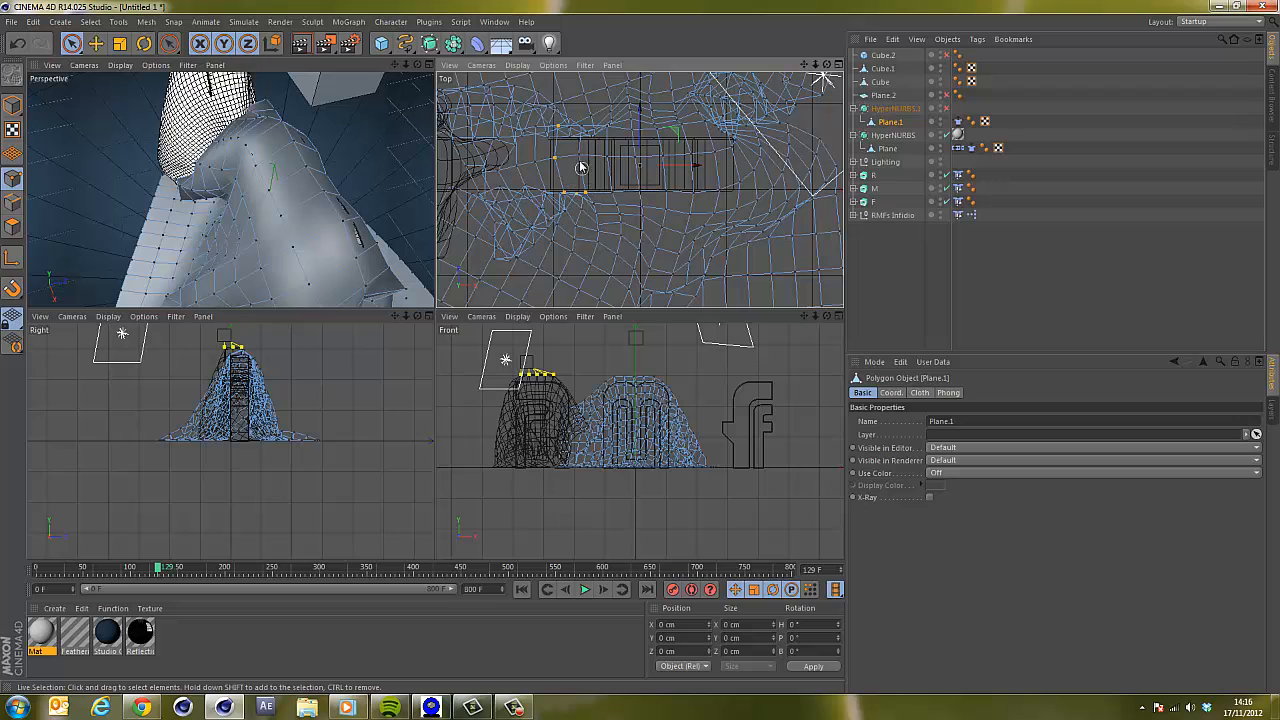
pyautogui.click(613, 134)
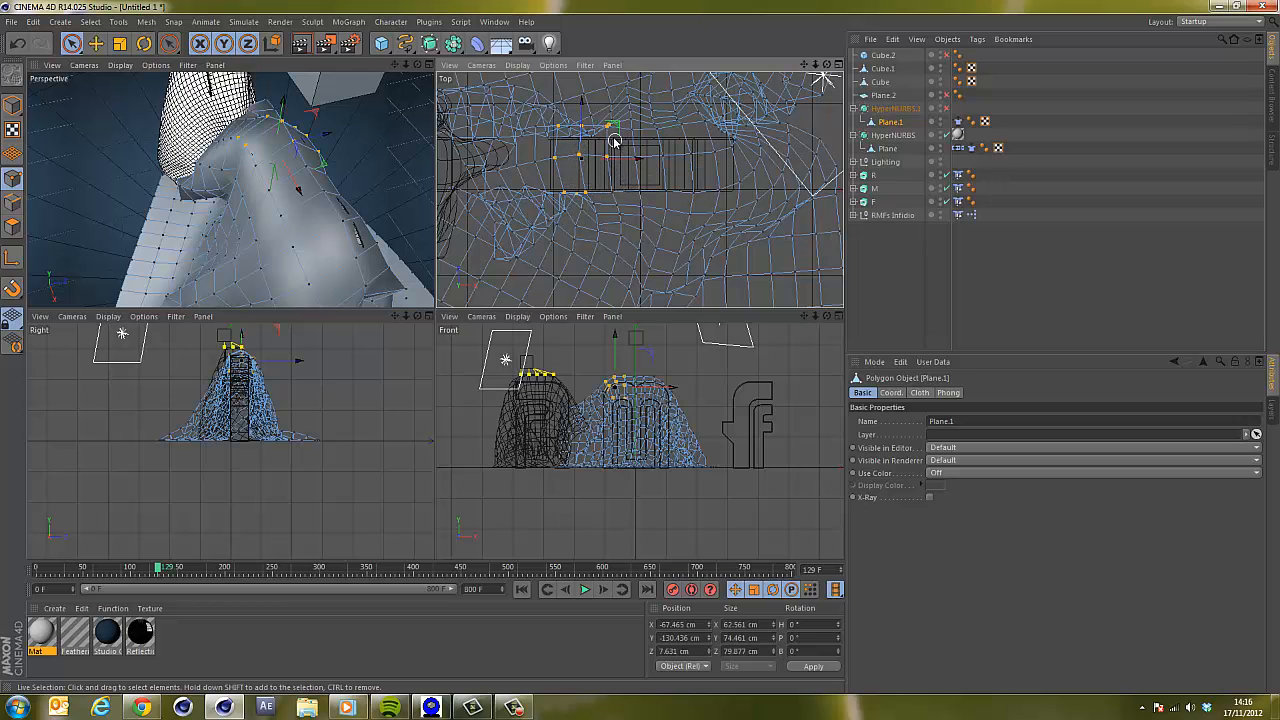
pyautogui.click(626, 136)
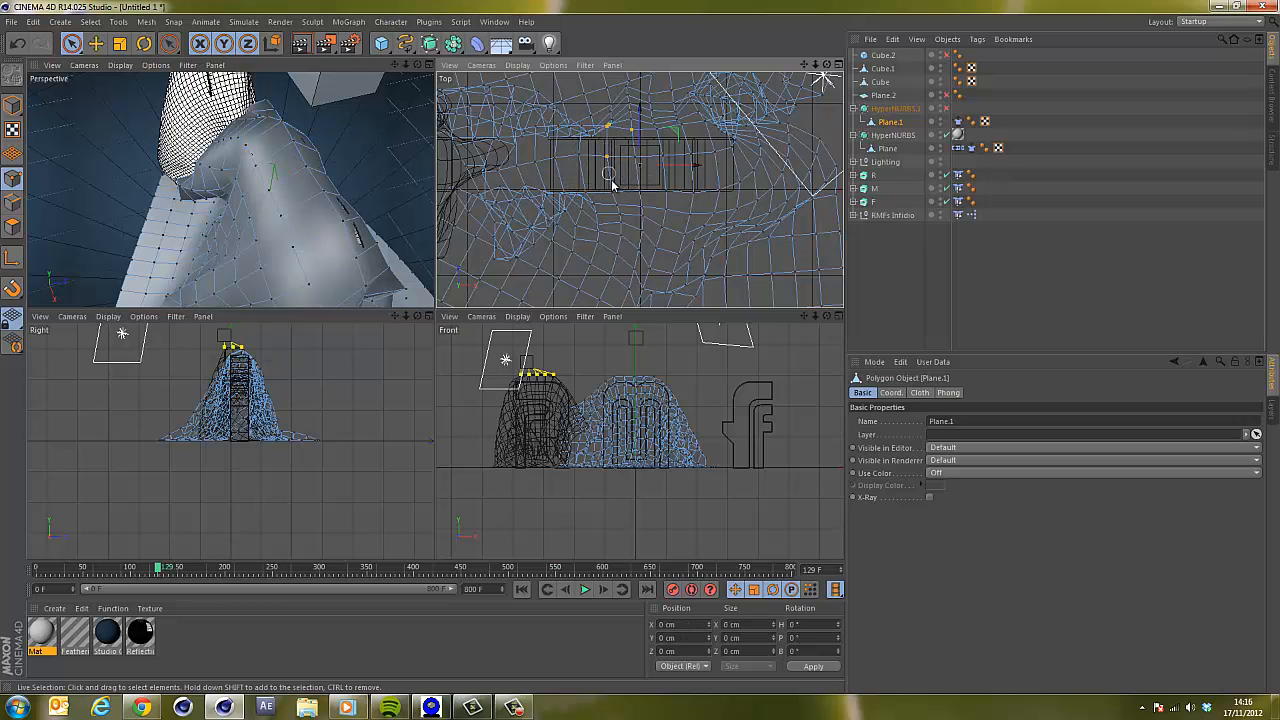
pyautogui.moveTo(612, 181); pyautogui.dragTo(613, 185)
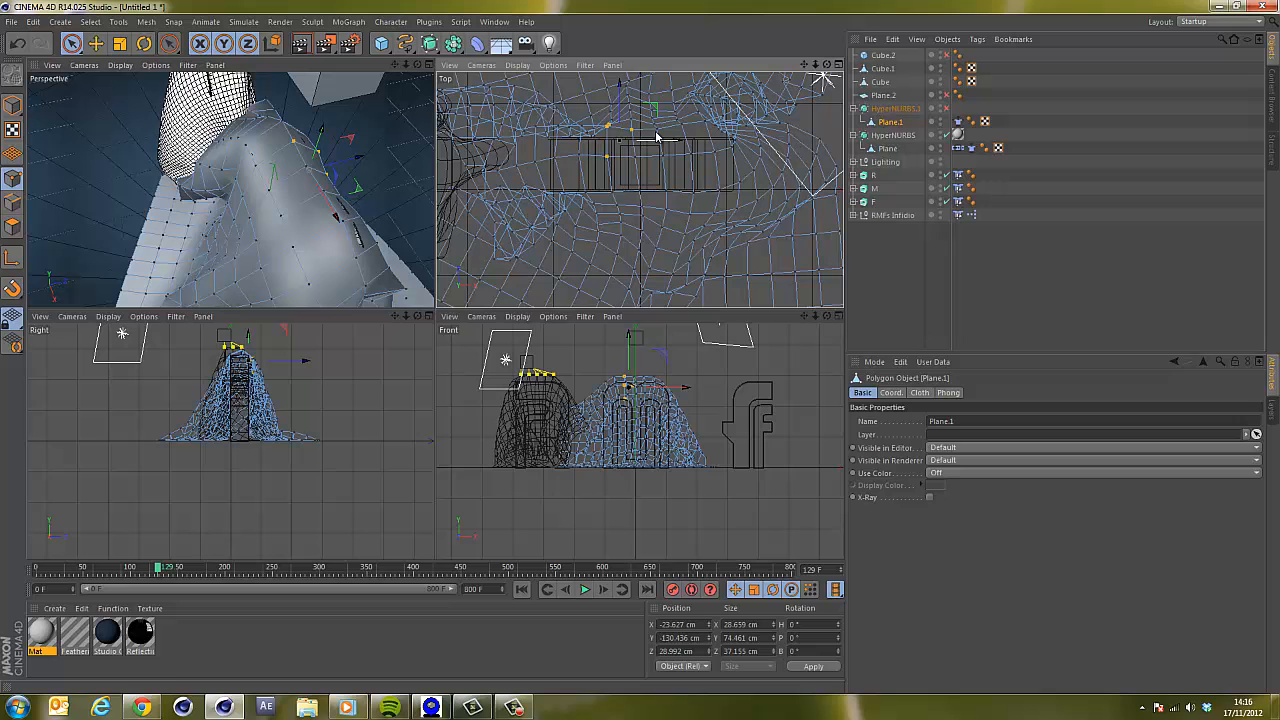
# Rewind to frame 0 and select the row of Plane.1 points beneath the cube in the top view.
pyautogui.click(521, 589)
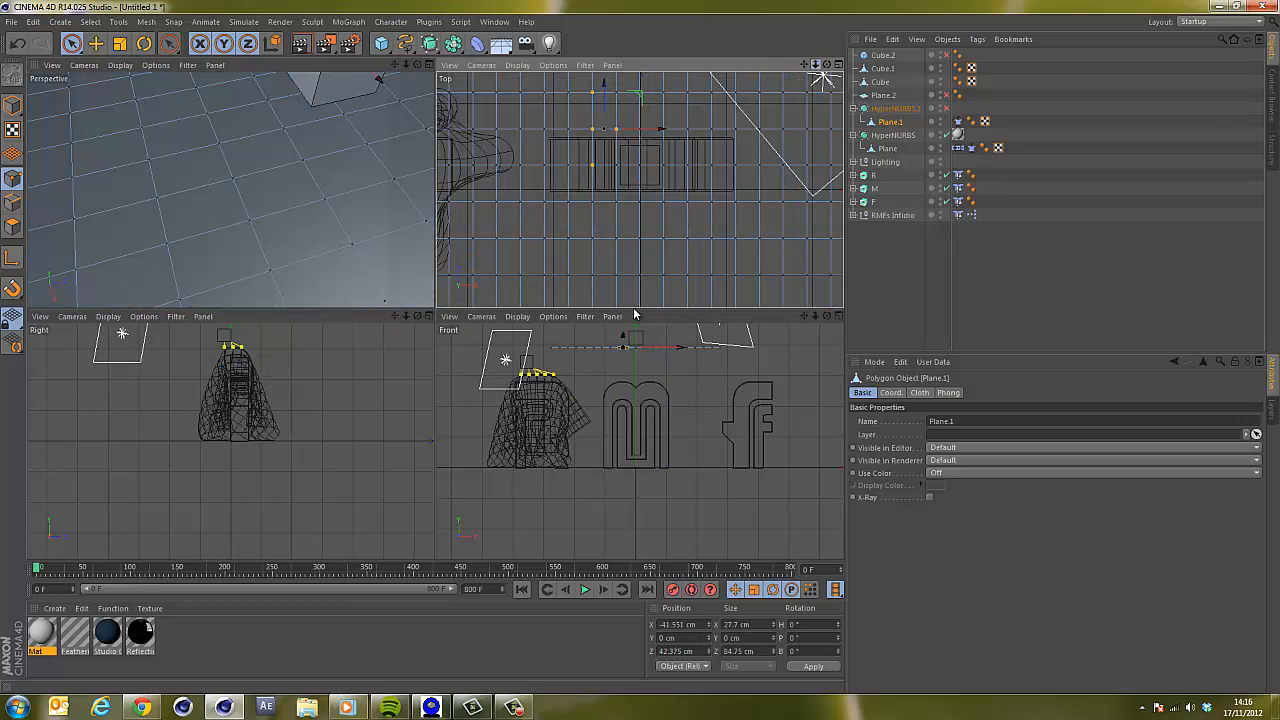
pyautogui.moveTo(634, 314); pyautogui.dragTo(638, 312)
pyautogui.moveTo(437, 311); pyautogui.dragTo(436, 312)
pyautogui.moveTo(406, 65); pyautogui.dragTo(575, 226)
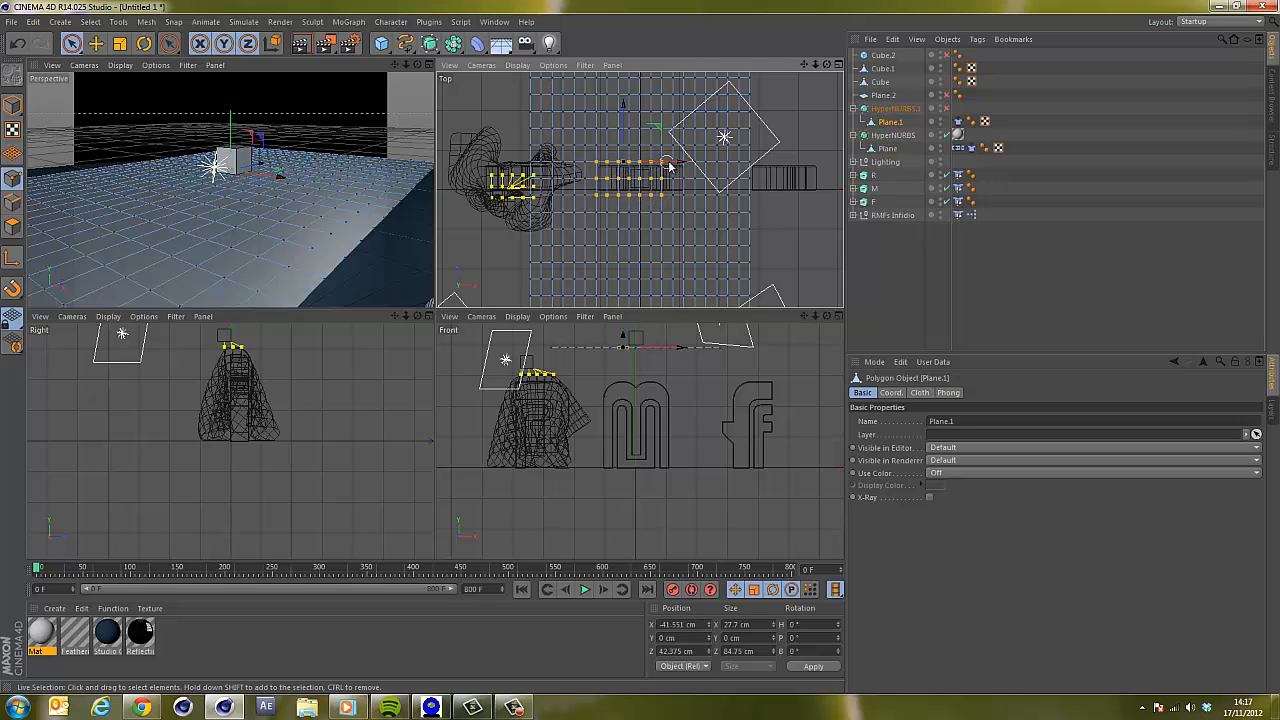
pyautogui.moveTo(685, 164); pyautogui.dragTo(684, 162)
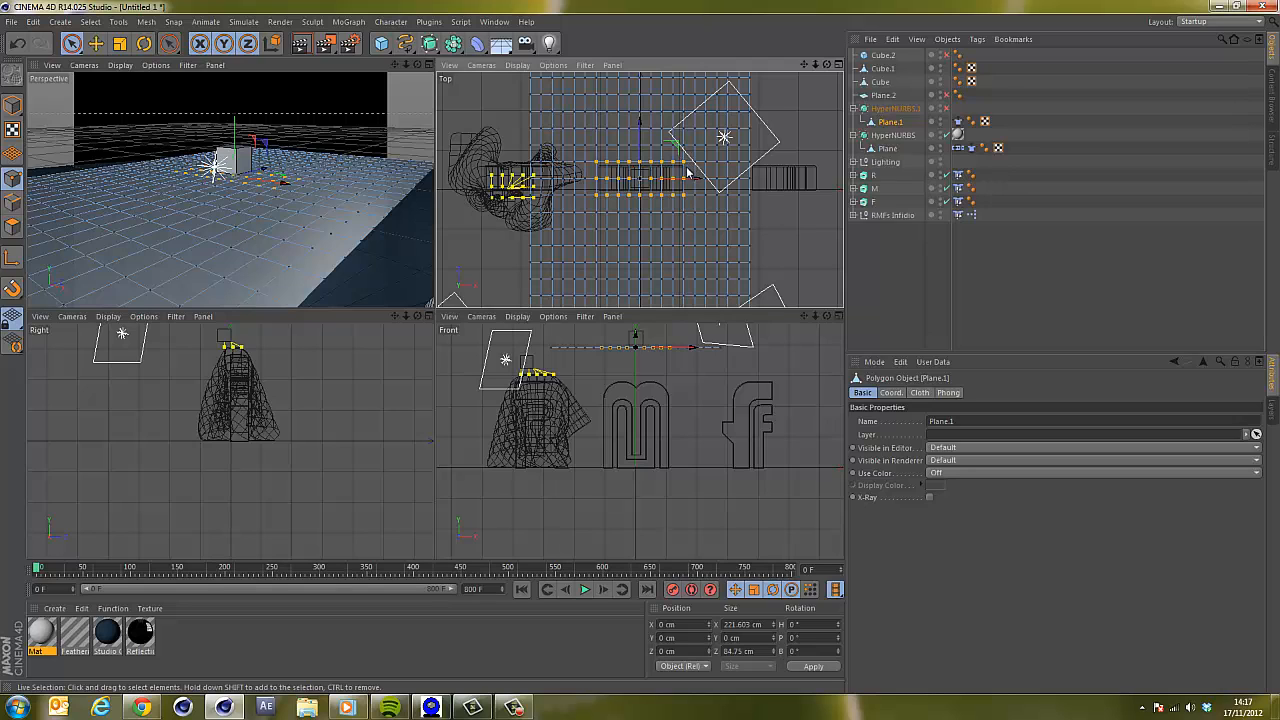
pyautogui.keyDown('ctrl'); pyautogui.click(685, 202); pyautogui.keyUp('ctrl')
pyautogui.keyDown('ctrl'); pyautogui.click(598, 189); pyautogui.keyUp('ctrl')
# Add a Cloth Belt tag to Plane.1, link it to Cube.1 and set the selected points.
pyautogui.rightClick(898, 123)
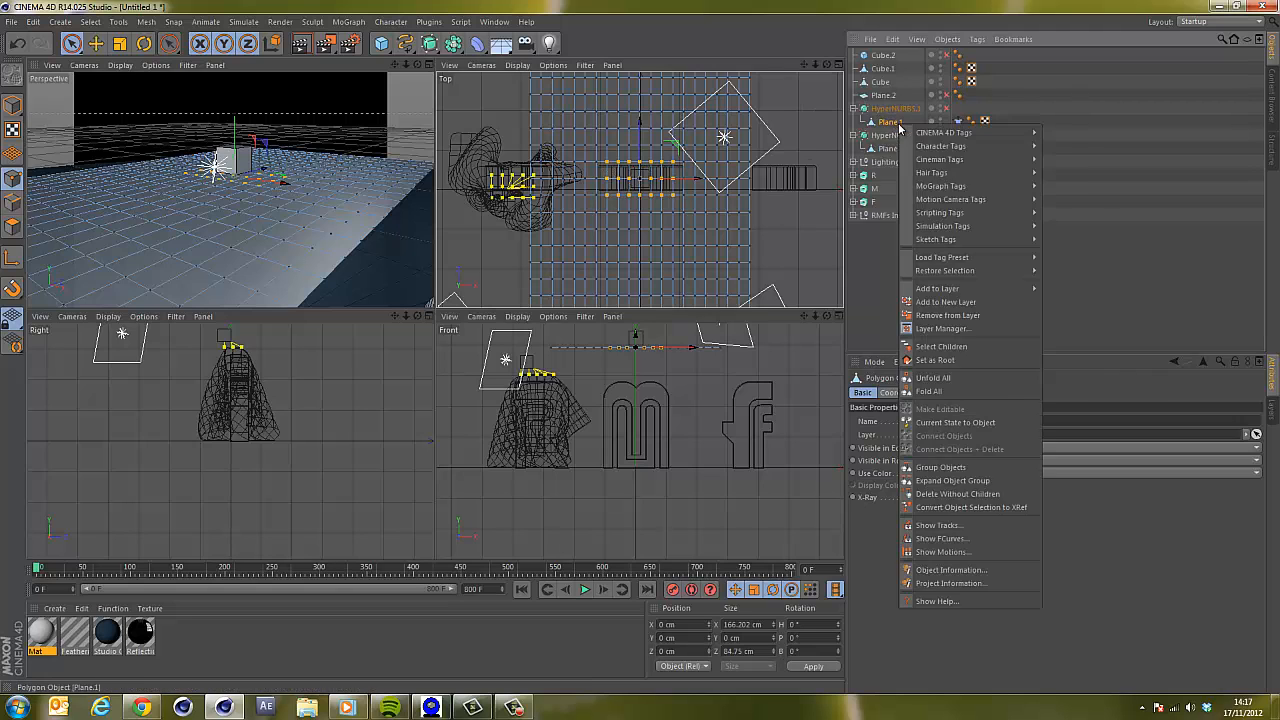
pyautogui.moveTo(963, 229)
pyautogui.click(1072, 284)
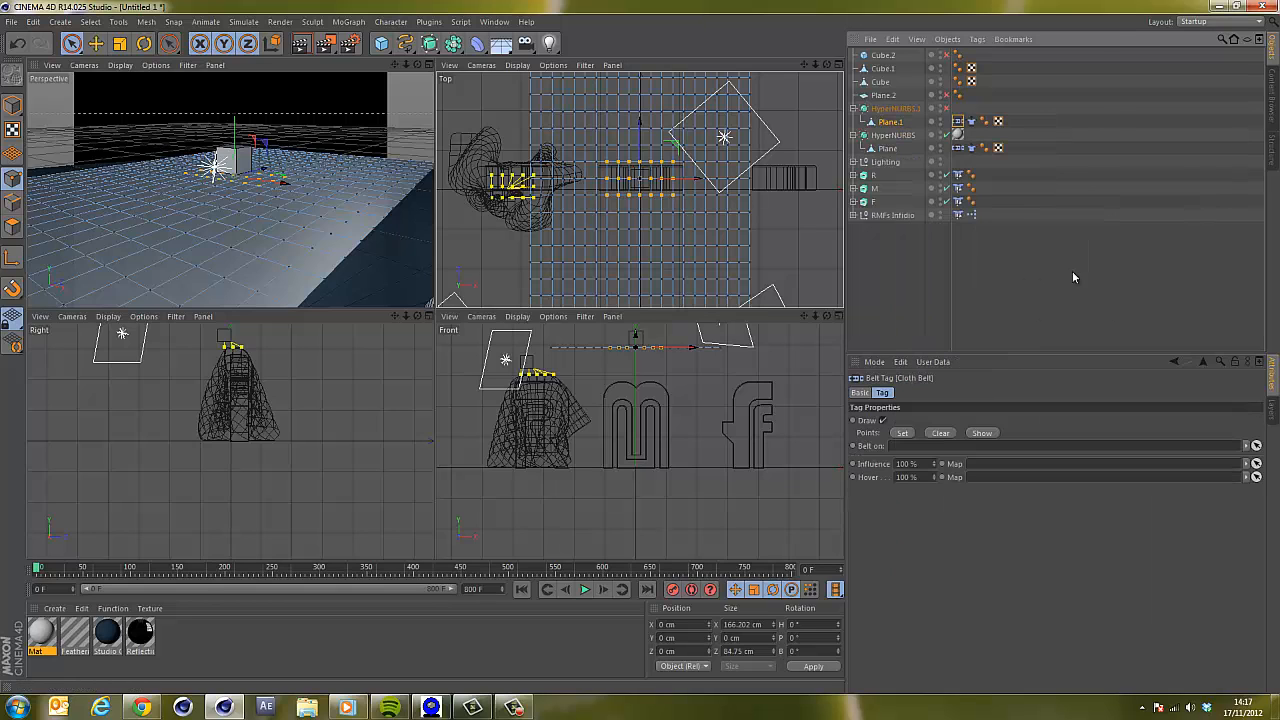
pyautogui.click(884, 68)
pyautogui.moveTo(884, 68); pyautogui.dragTo(923, 447)
pyautogui.click(903, 434)
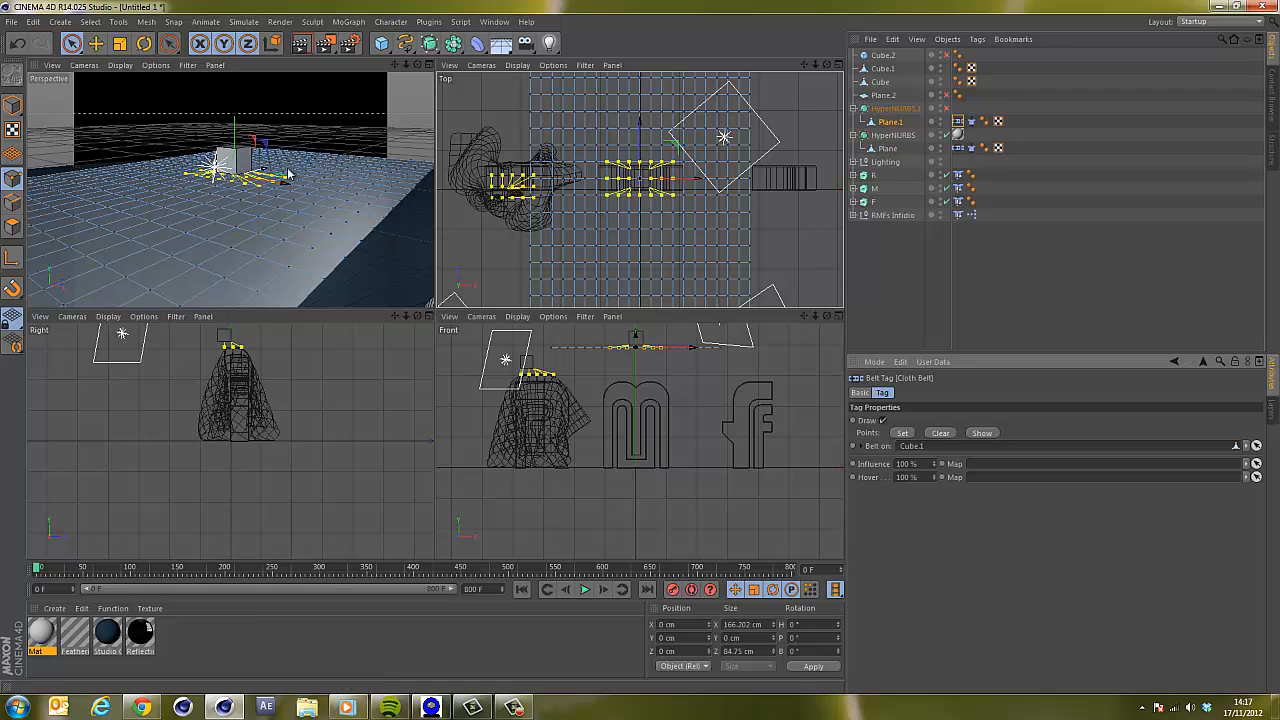
# Maximize the perspective view and toggle the HyperNURBS.1 object's enabled state.
pyautogui.moveTo(434, 313); pyautogui.dragTo(435, 313)
pyautogui.moveTo(417, 65); pyautogui.dragTo(436, 313)
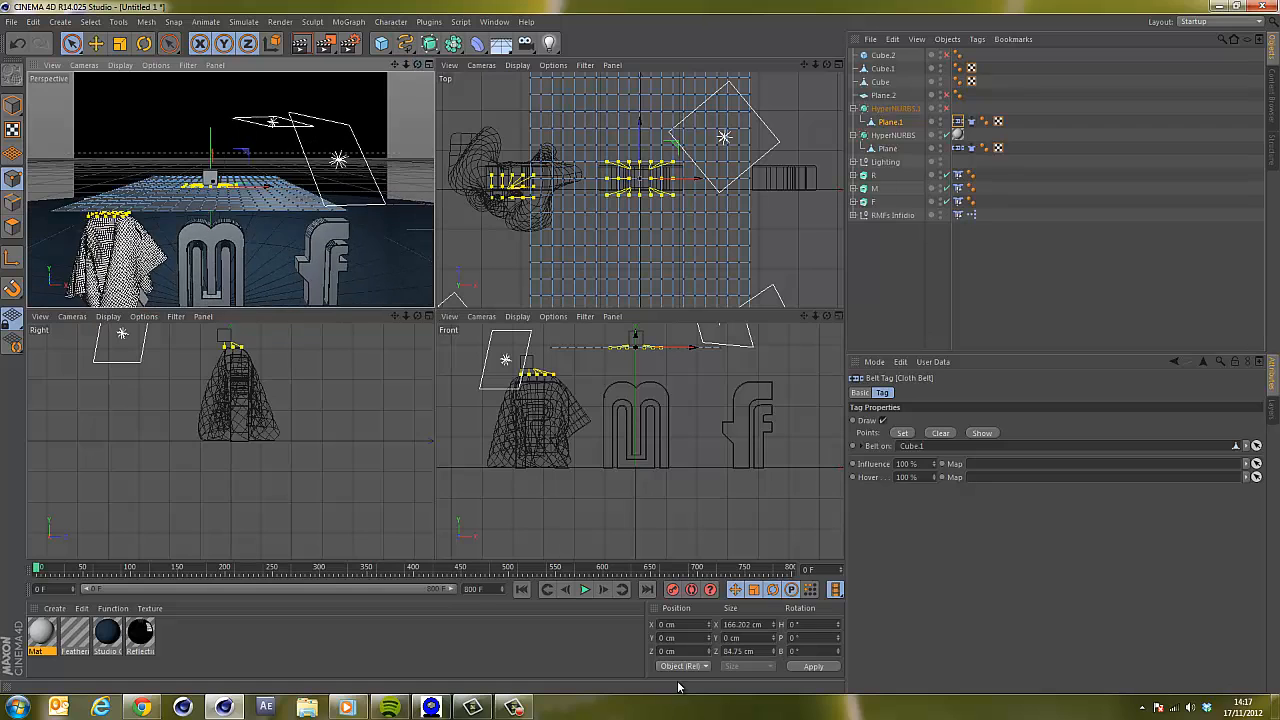
pyautogui.click(430, 64)
pyautogui.click(946, 108)
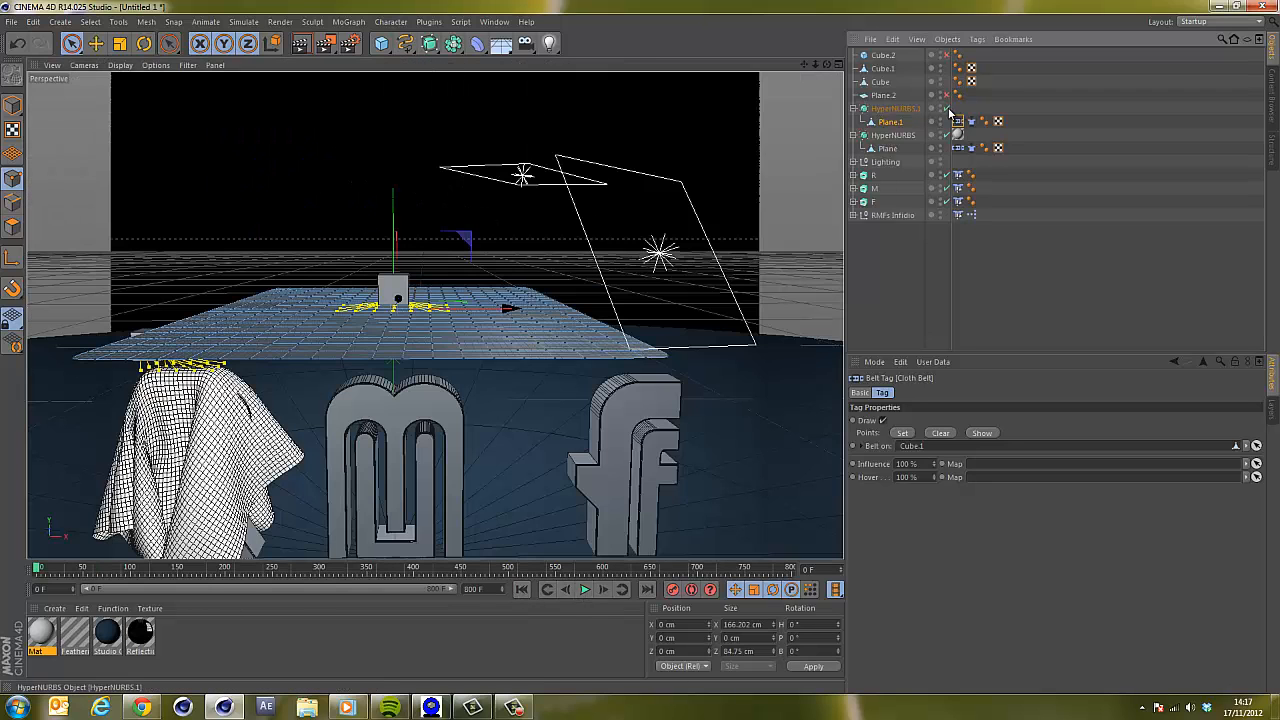
# Play the simulation and move Cube.1 down to about 320 cm in Y.
pyautogui.click(883, 68)
pyautogui.click(70, 44)
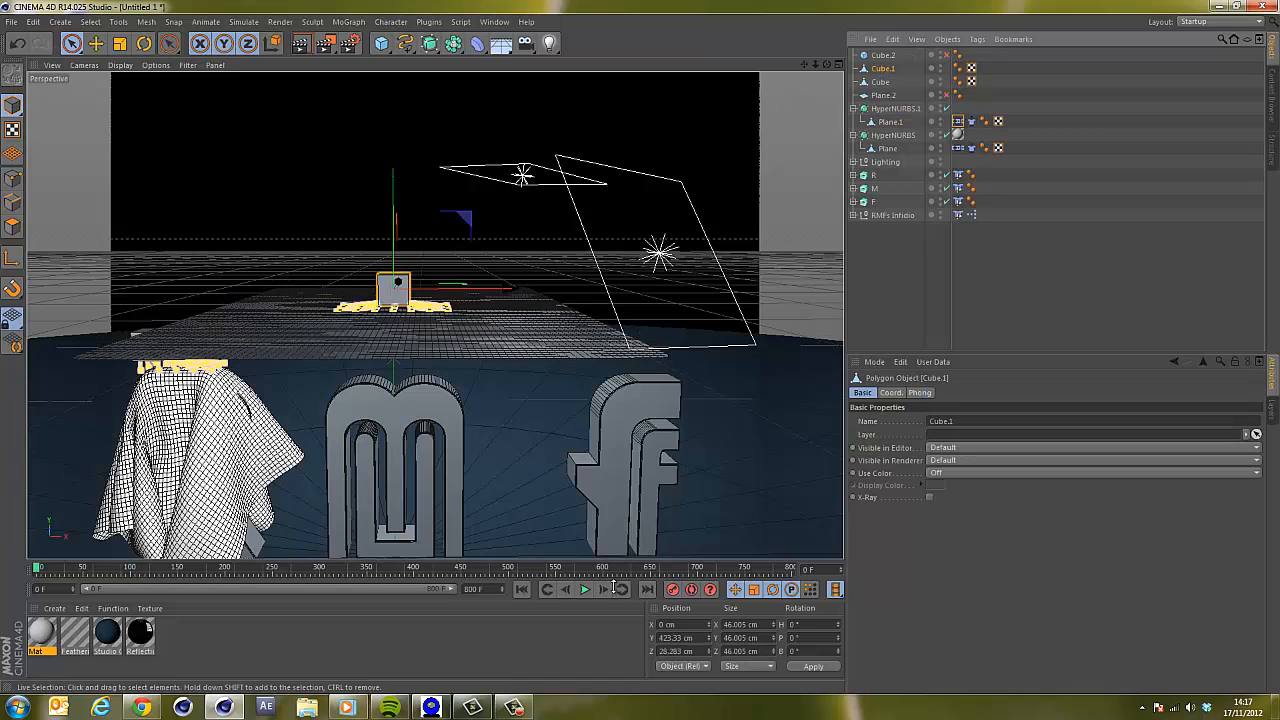
pyautogui.click(584, 589)
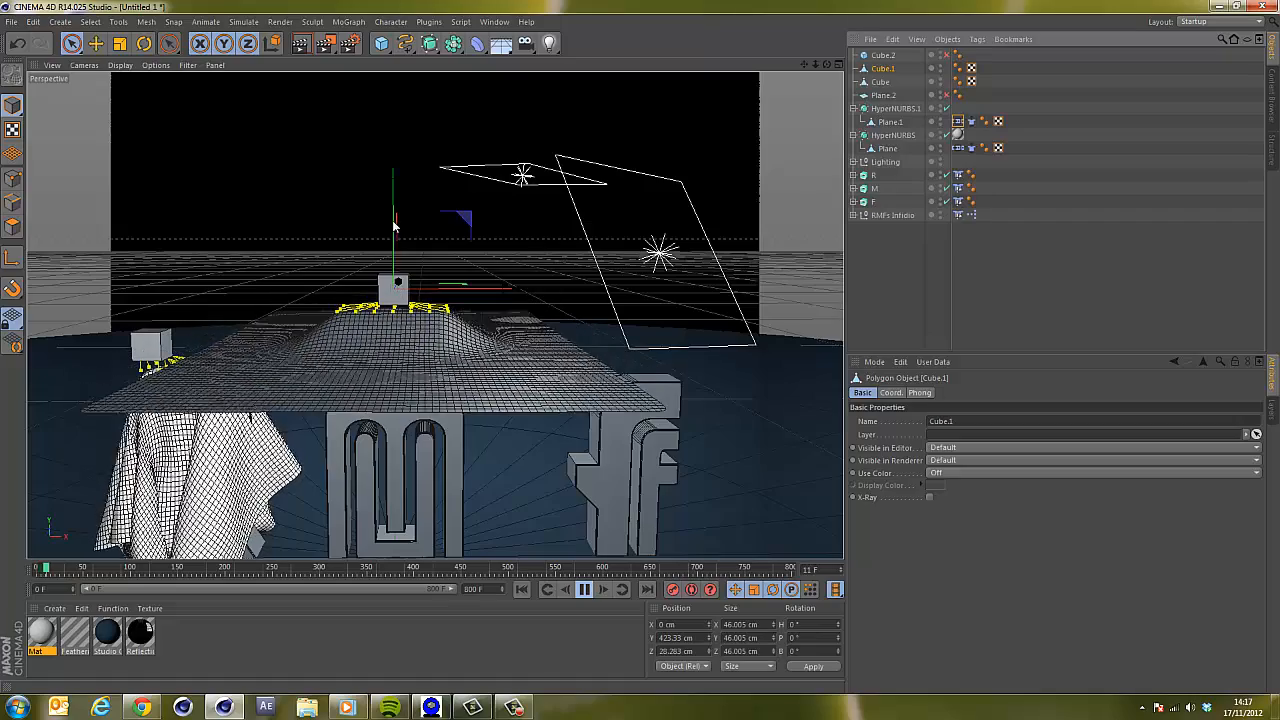
pyautogui.moveTo(396, 217); pyautogui.dragTo(397, 279)
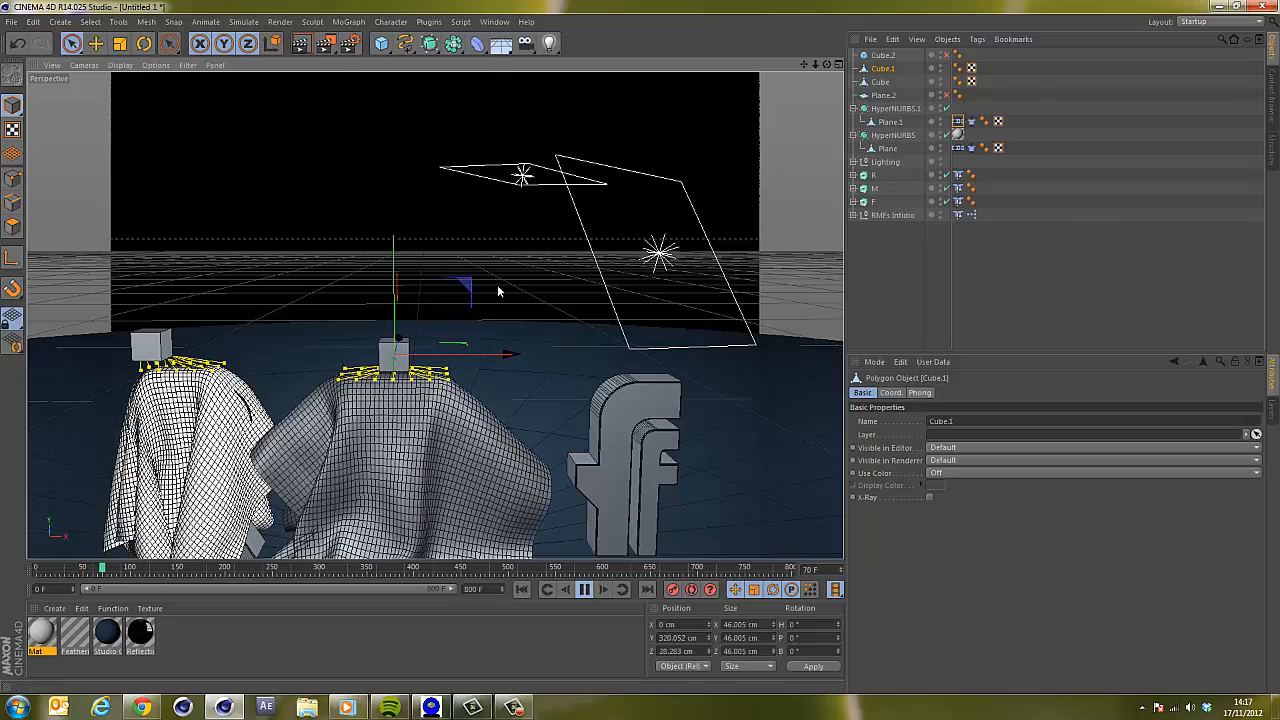
# Pause the simulation, set Plane.1's cloth initial state to the current draped shape and rewind to the start.
pyautogui.keyDown('alt'); pyautogui.moveTo(643, 347); pyautogui.dragTo(641, 350); pyautogui.keyUp('alt')
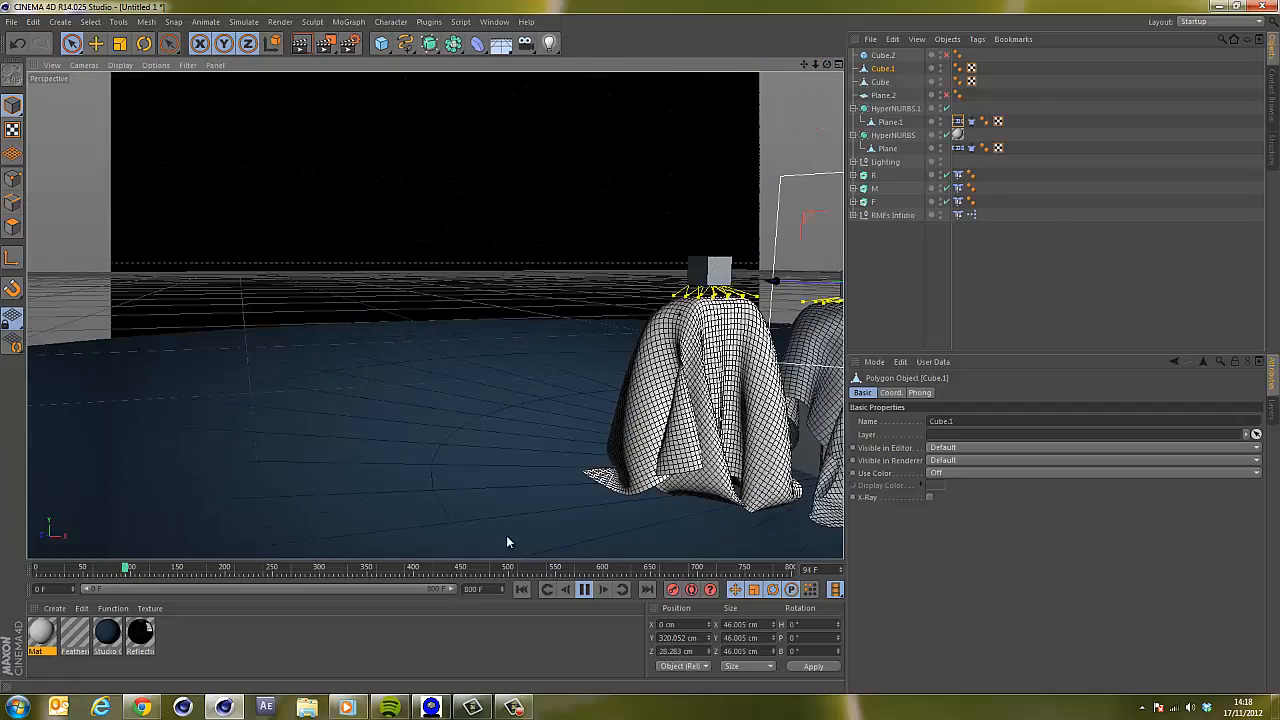
pyautogui.click(585, 590)
pyautogui.moveTo(802, 68); pyautogui.dragTo(644, 351)
pyautogui.moveTo(826, 64); pyautogui.dragTo(640, 352)
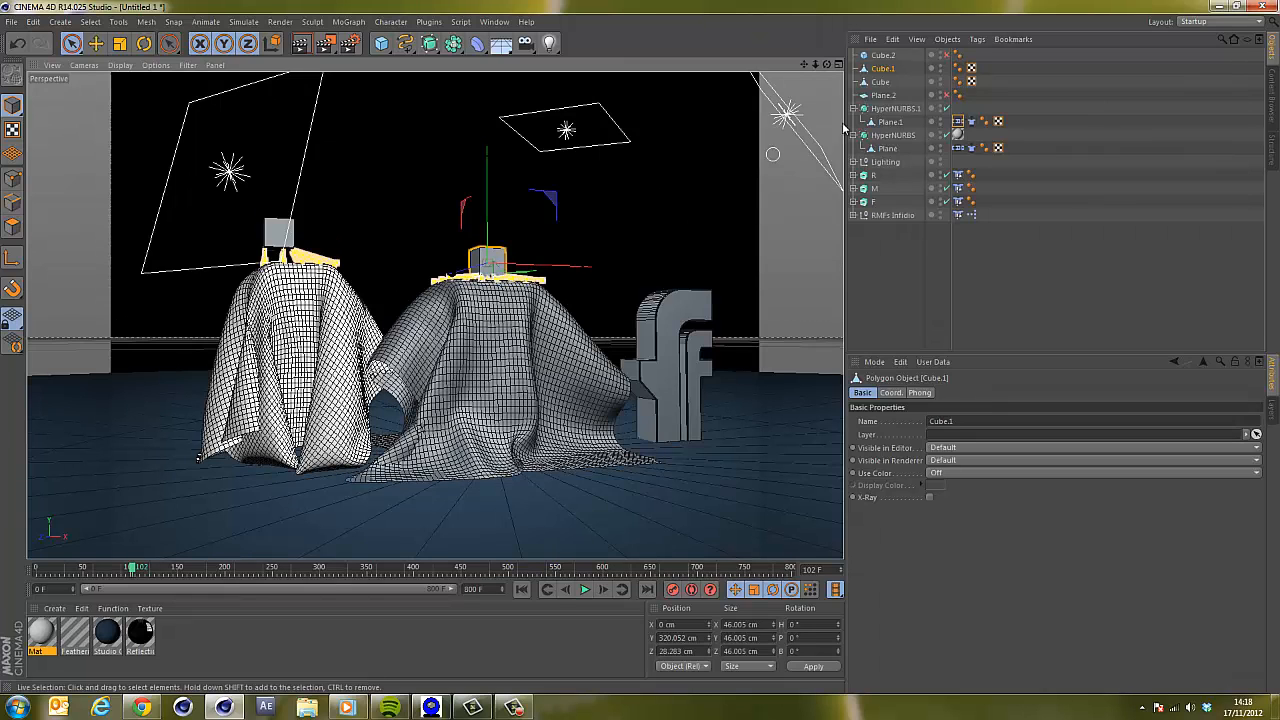
pyautogui.click(971, 122)
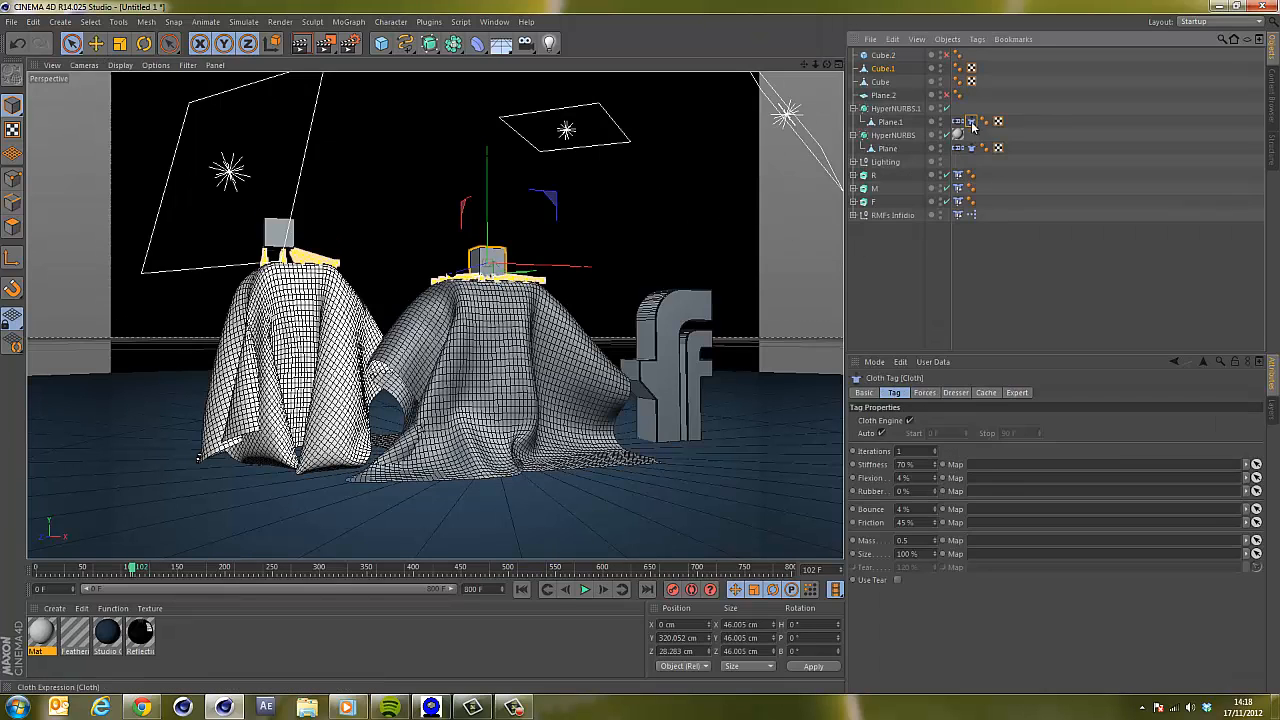
pyautogui.click(953, 393)
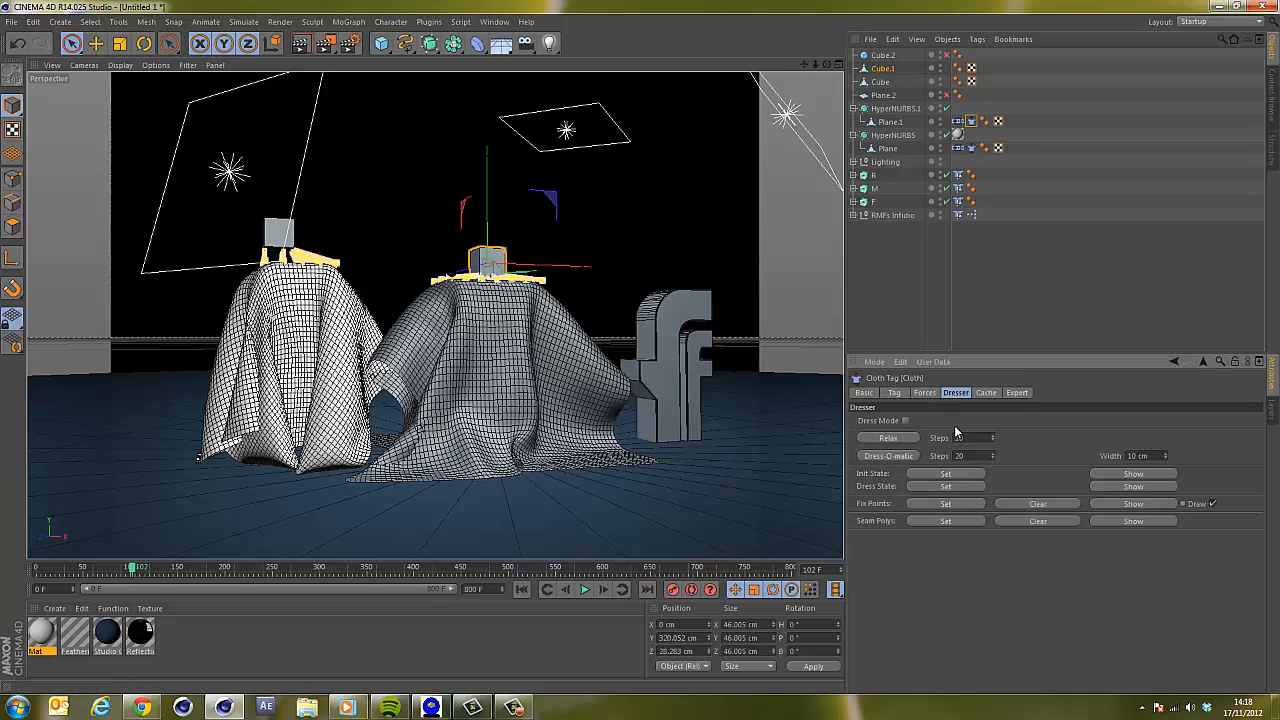
pyautogui.click(940, 477)
pyautogui.click(522, 591)
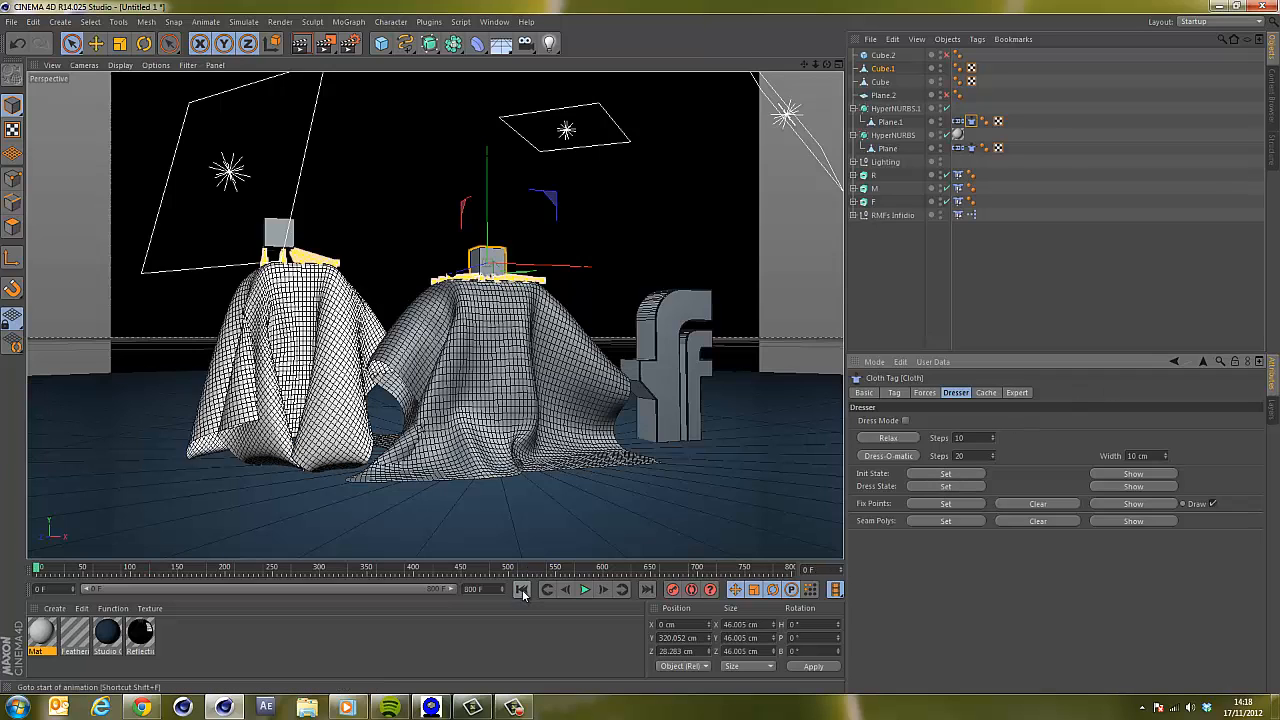
# Enable Plane.2 and move the F letter left to about 237 cm in X.
pyautogui.moveTo(804, 65); pyautogui.dragTo(640, 352)
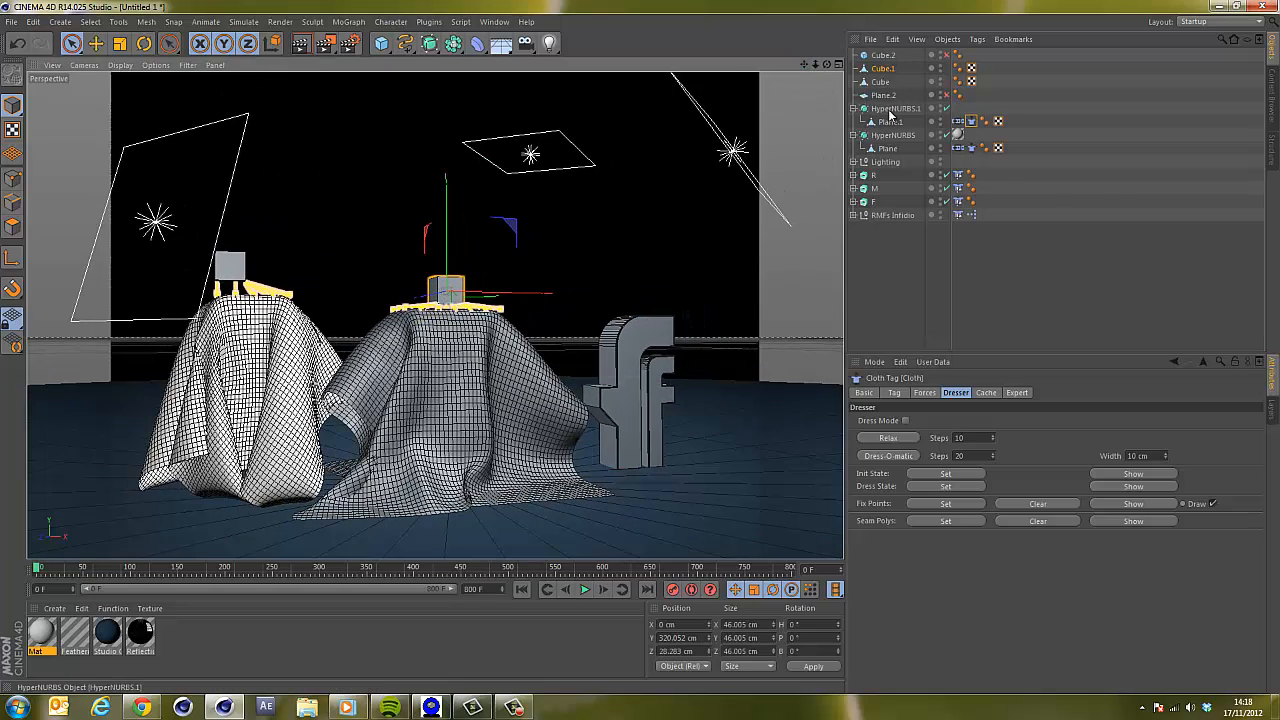
pyautogui.click(875, 201)
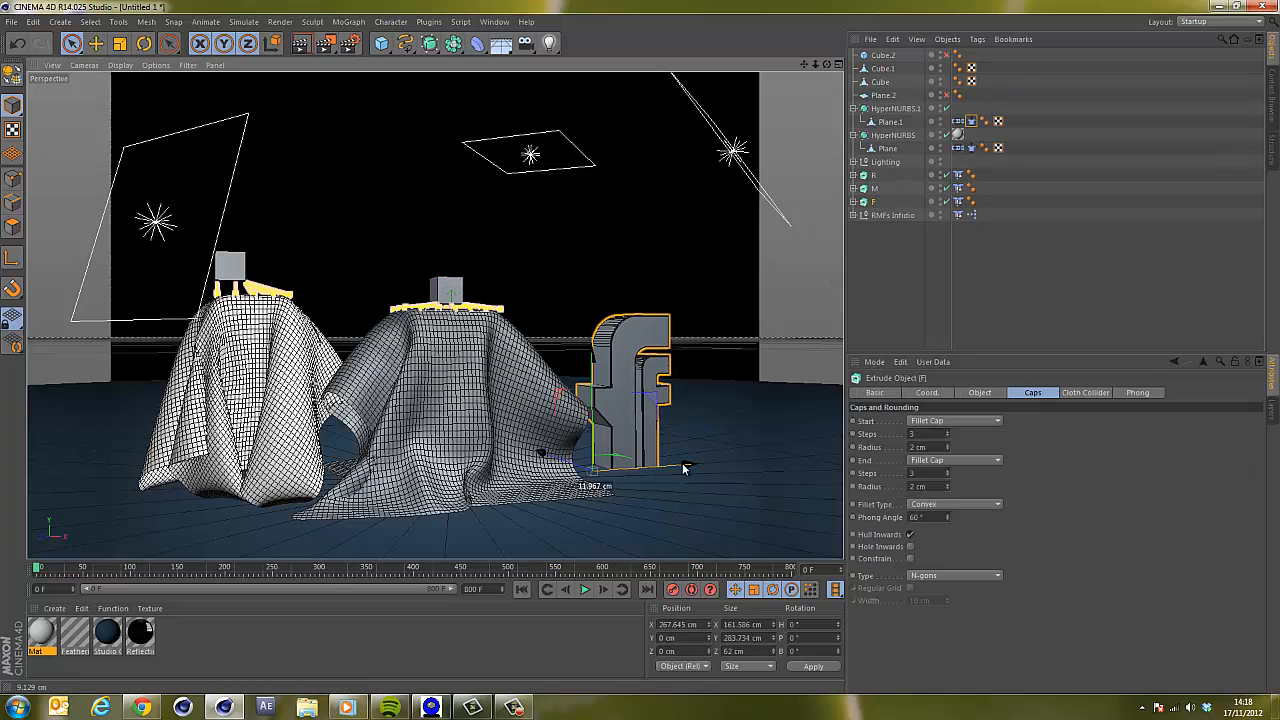
pyautogui.moveTo(684, 468); pyautogui.dragTo(678, 470)
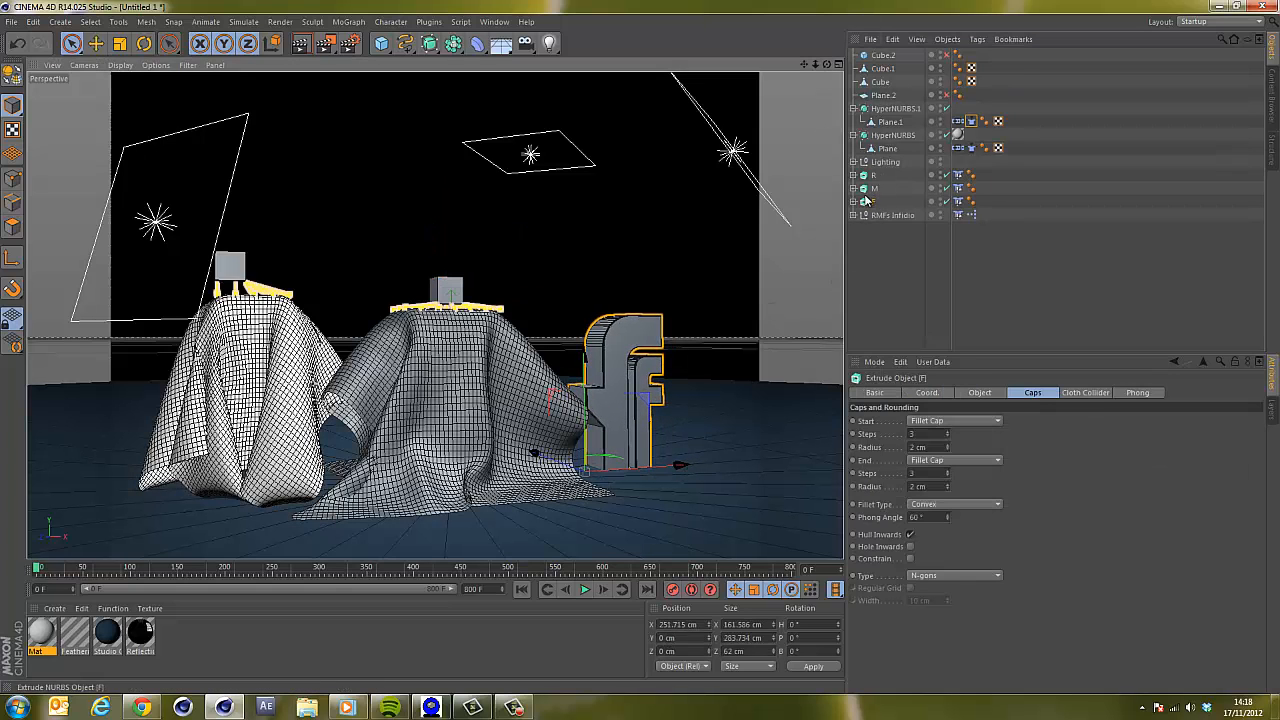
pyautogui.click(946, 96)
pyautogui.moveTo(827, 66); pyautogui.dragTo(642, 346)
pyautogui.click(839, 64)
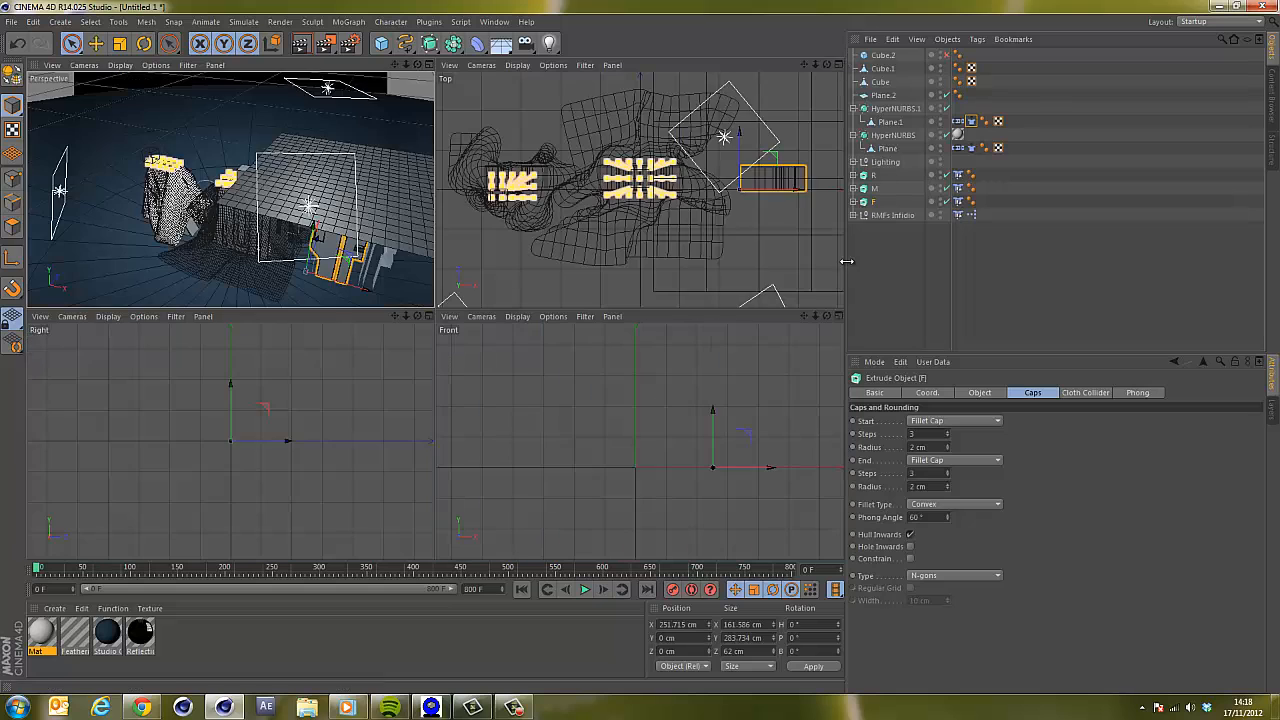
pyautogui.moveTo(805, 65); pyautogui.dragTo(640, 311)
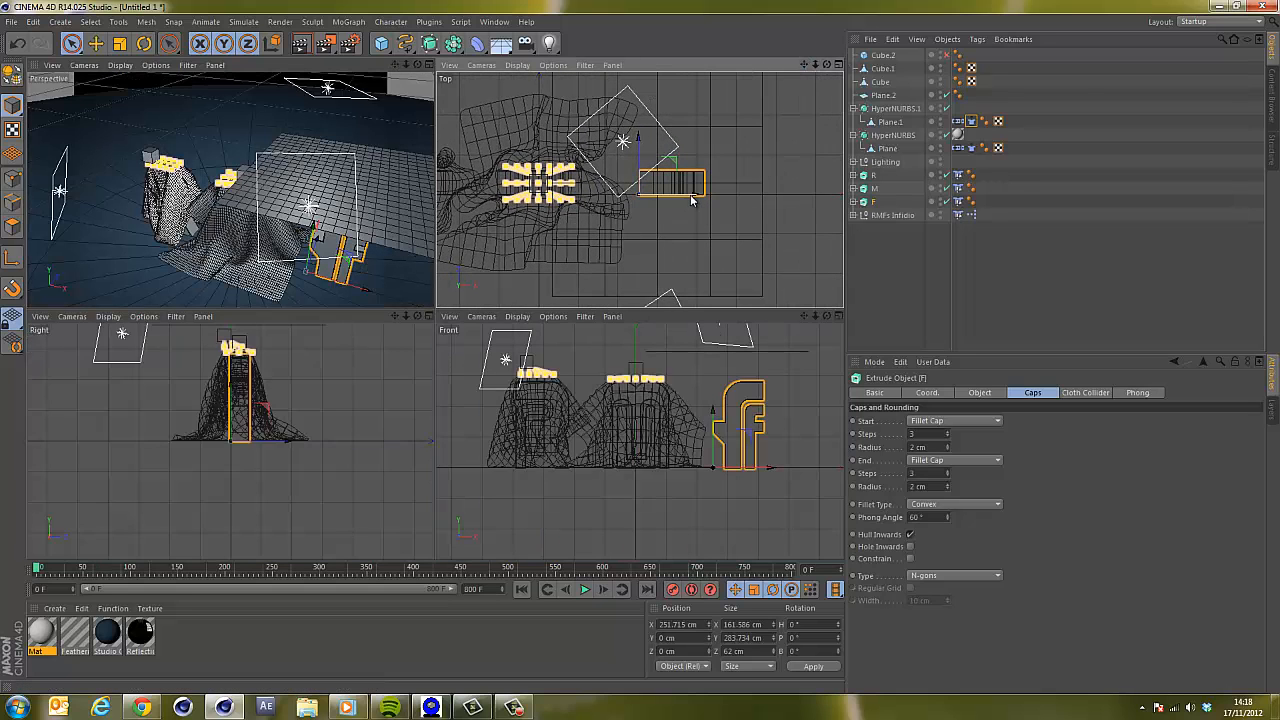
pyautogui.moveTo(690, 194); pyautogui.dragTo(685, 200)
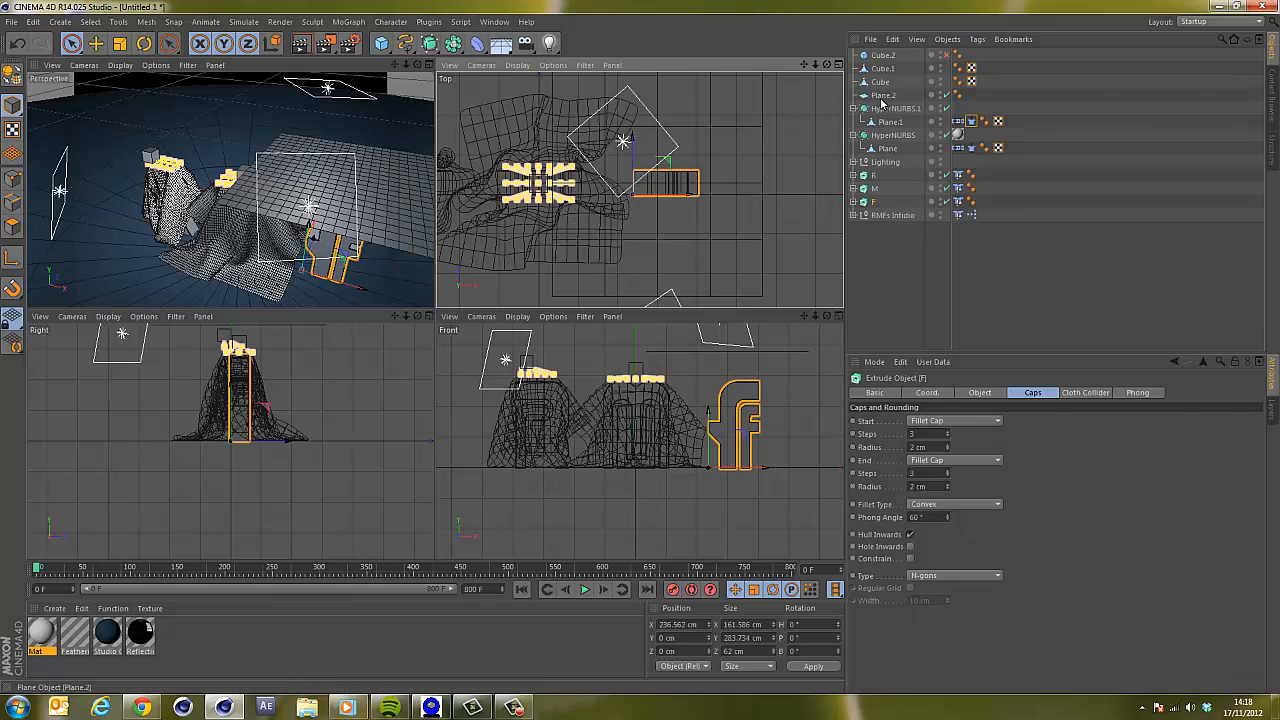
# Scale Plane.2 up to about 573 by 617 cm above the F letter.
pyautogui.click(668, 201)
pyautogui.press('t')
pyautogui.moveTo(675, 197); pyautogui.dragTo(726, 171)
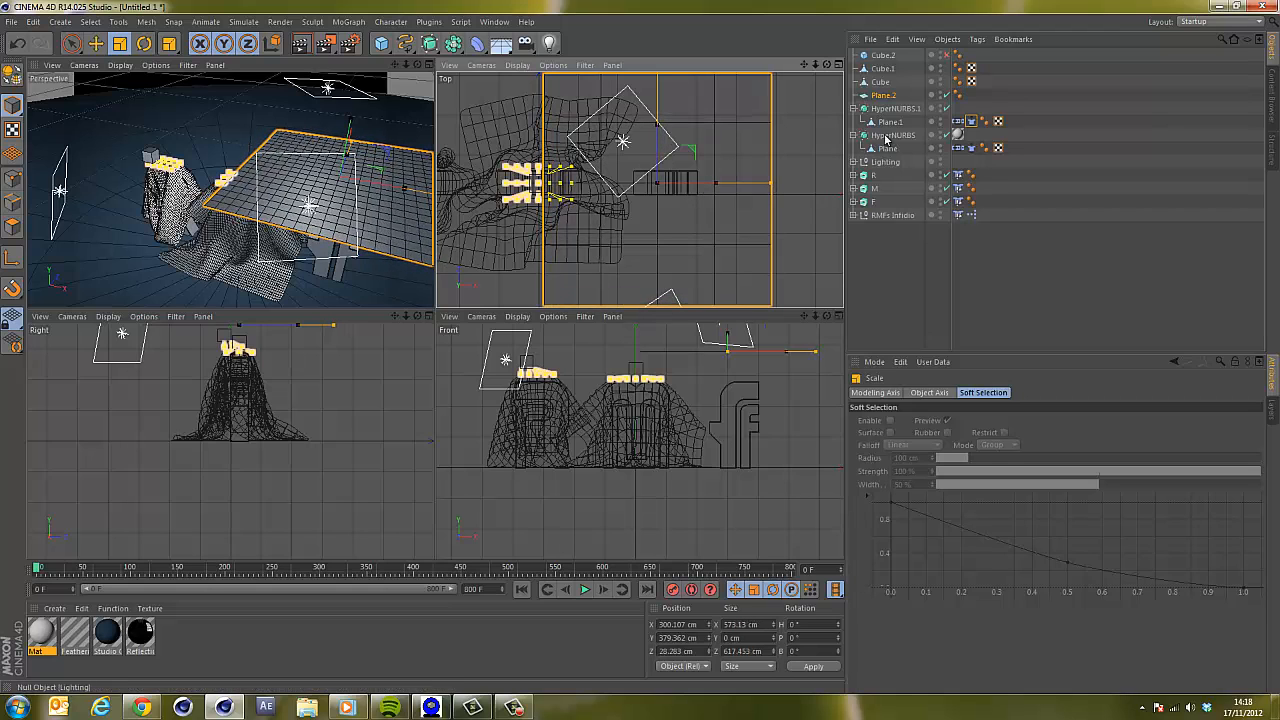
# Add a Cloth simulation tag to Plane.2.
pyautogui.click(882, 95)
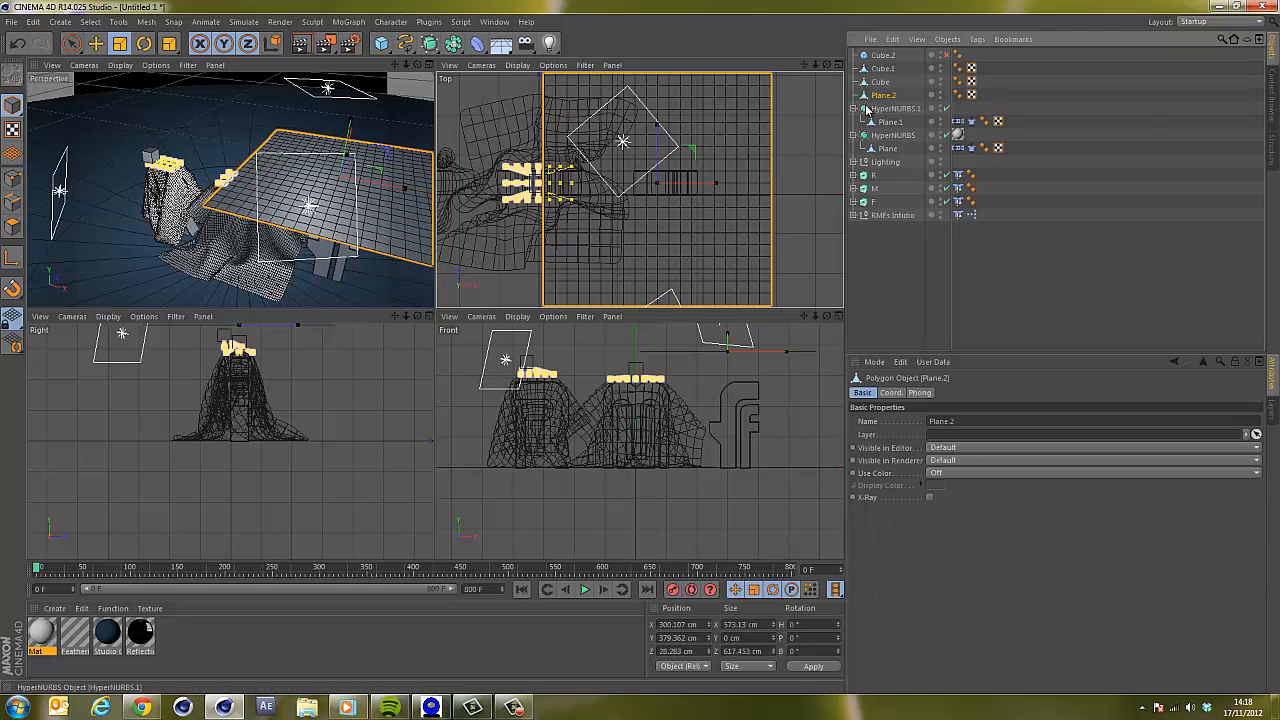
pyautogui.rightClick(889, 96)
pyautogui.moveTo(935, 199)
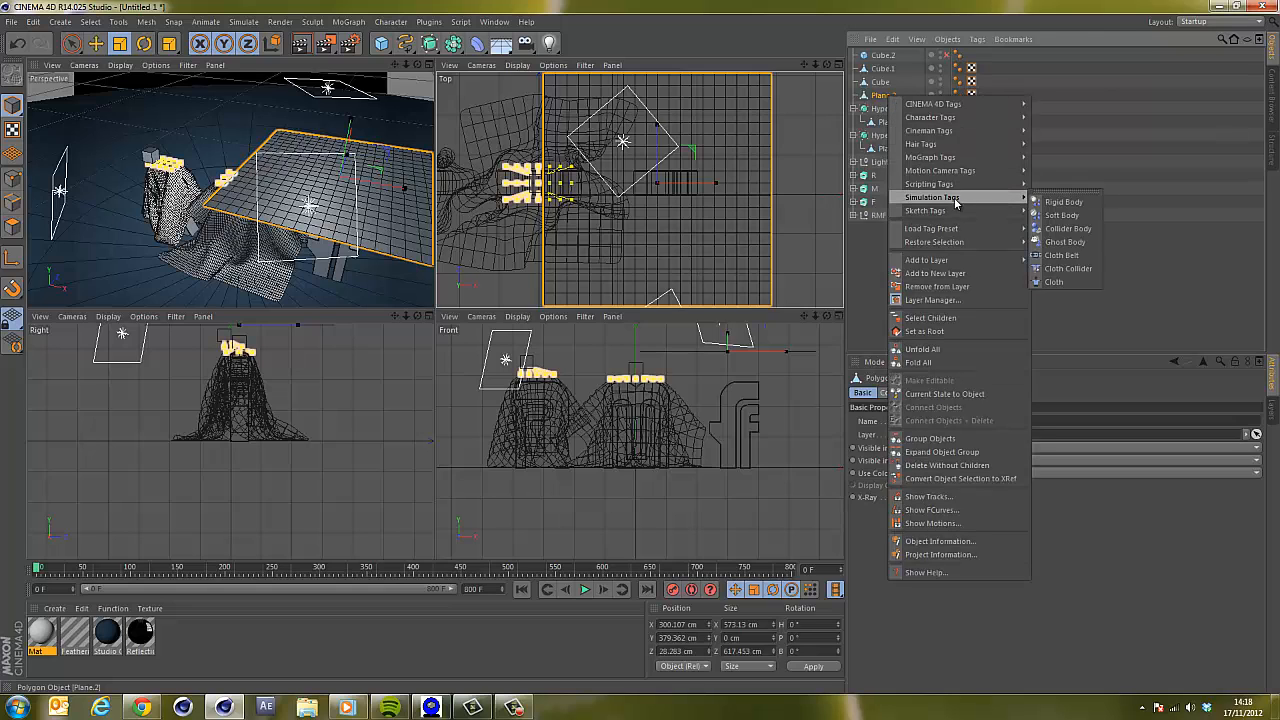
pyautogui.click(1056, 282)
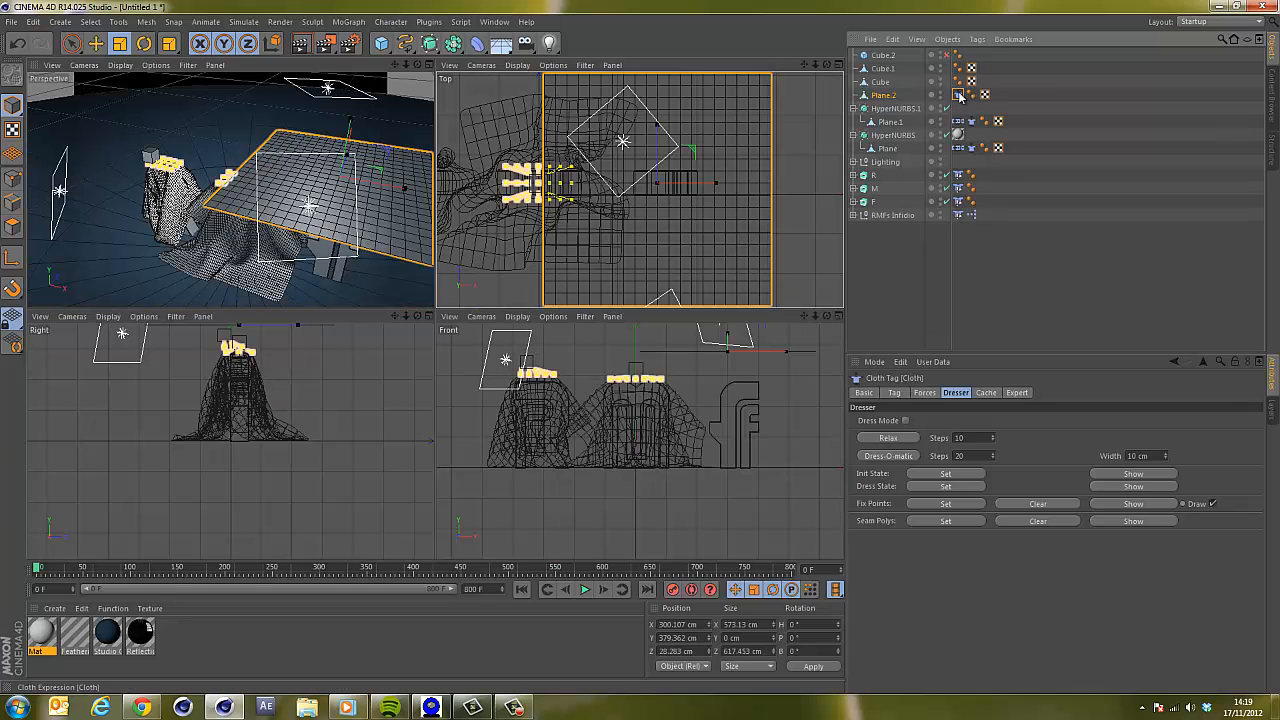
# Set the stiffness in Plane.2's cloth tag properties to 70%.
pyautogui.click(894, 393)
pyautogui.moveTo(922, 465); pyautogui.dragTo(798, 418)
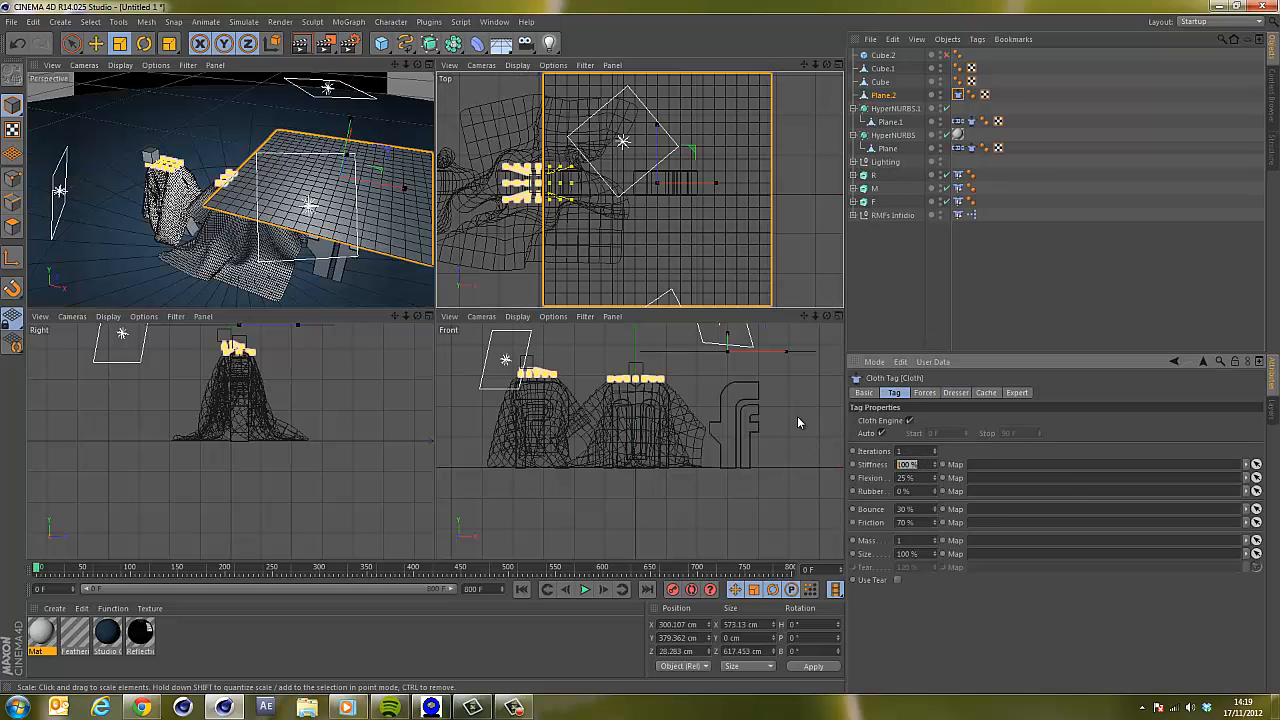
pyautogui.write('70')
pyautogui.press('Return')
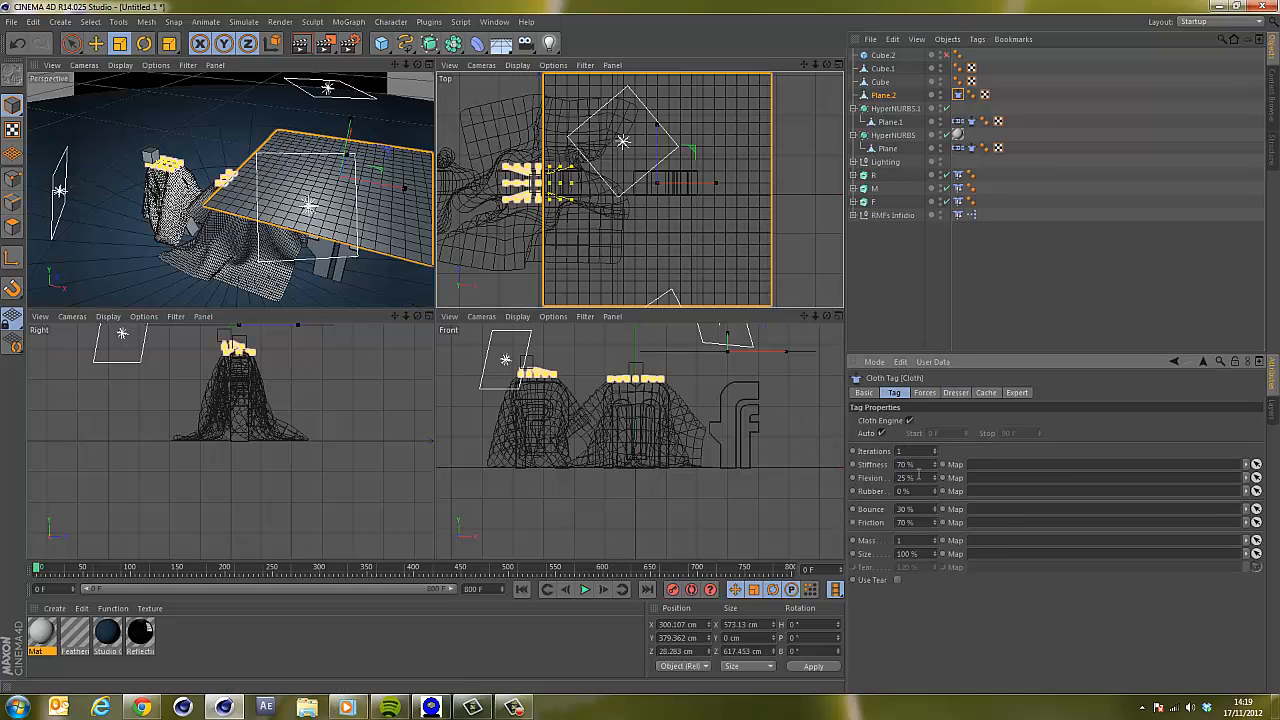
# Place Plane.2 inside a new HyperNURBS object to smooth the cloth.
pyautogui.moveTo(918, 478); pyautogui.dragTo(875, 487)
pyautogui.keyDown('alt'); pyautogui.moveTo(432, 47); pyautogui.dragTo(470, 65); pyautogui.keyUp('alt')
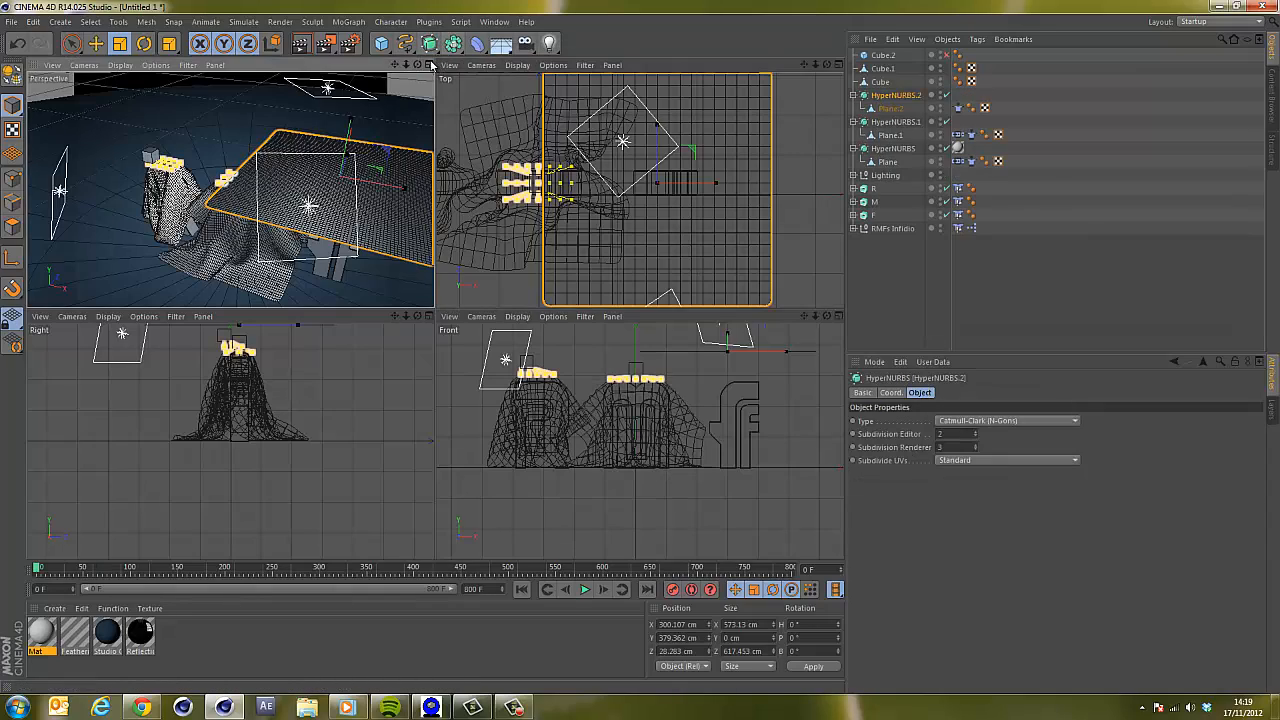
# Play the cloth simulation in the enlarged perspective view to preview Plane.2's drape, then rewind to the start.
pyautogui.click(429, 64)
pyautogui.moveTo(826, 64); pyautogui.dragTo(830, 65)
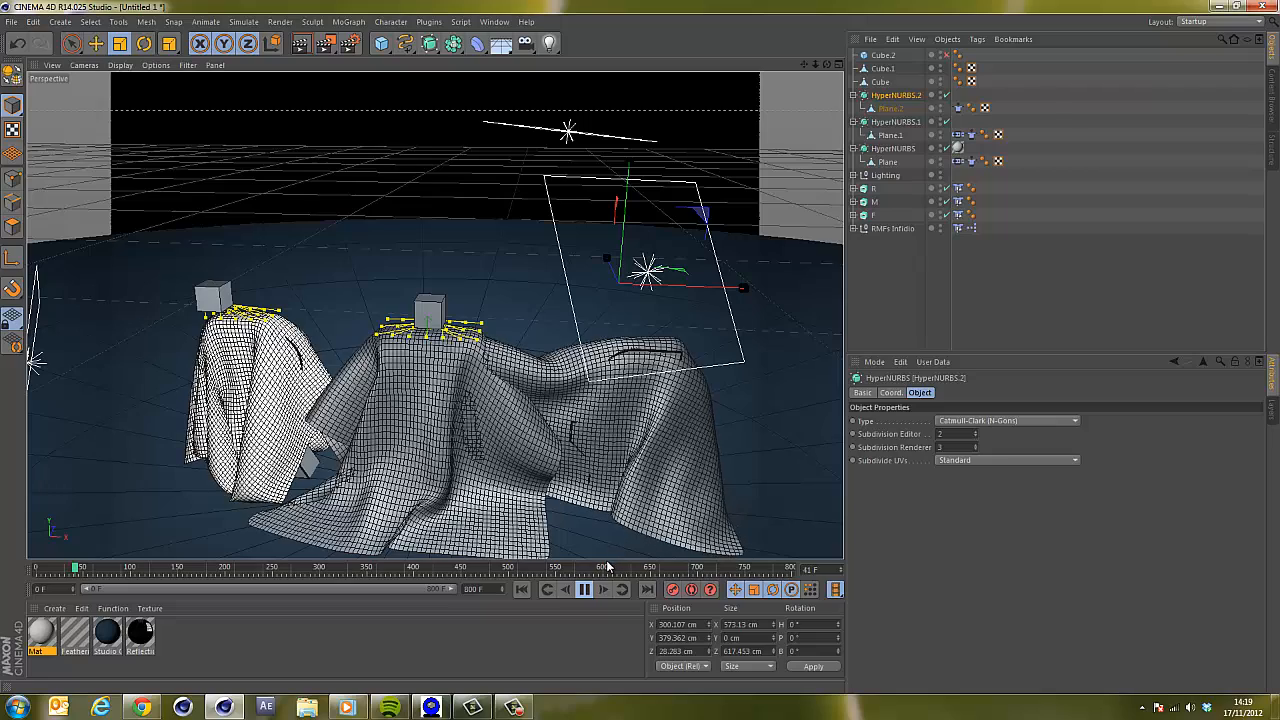
pyautogui.click(585, 590)
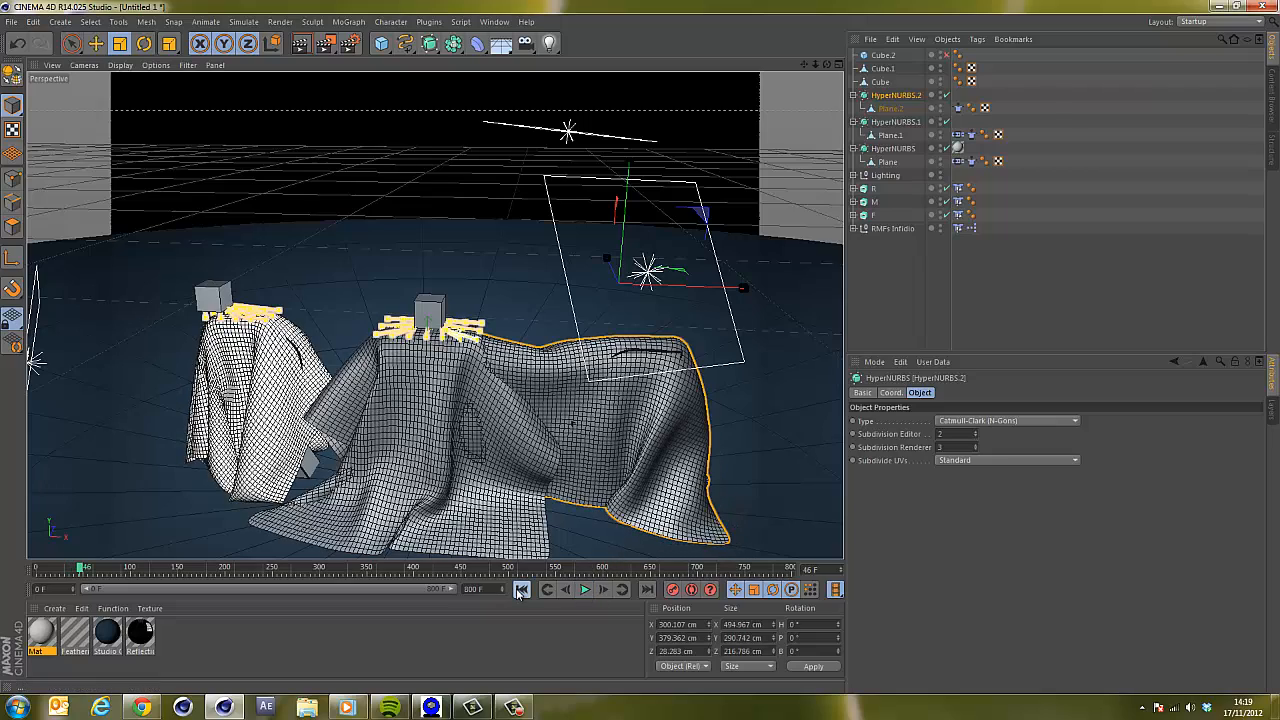
pyautogui.click(518, 590)
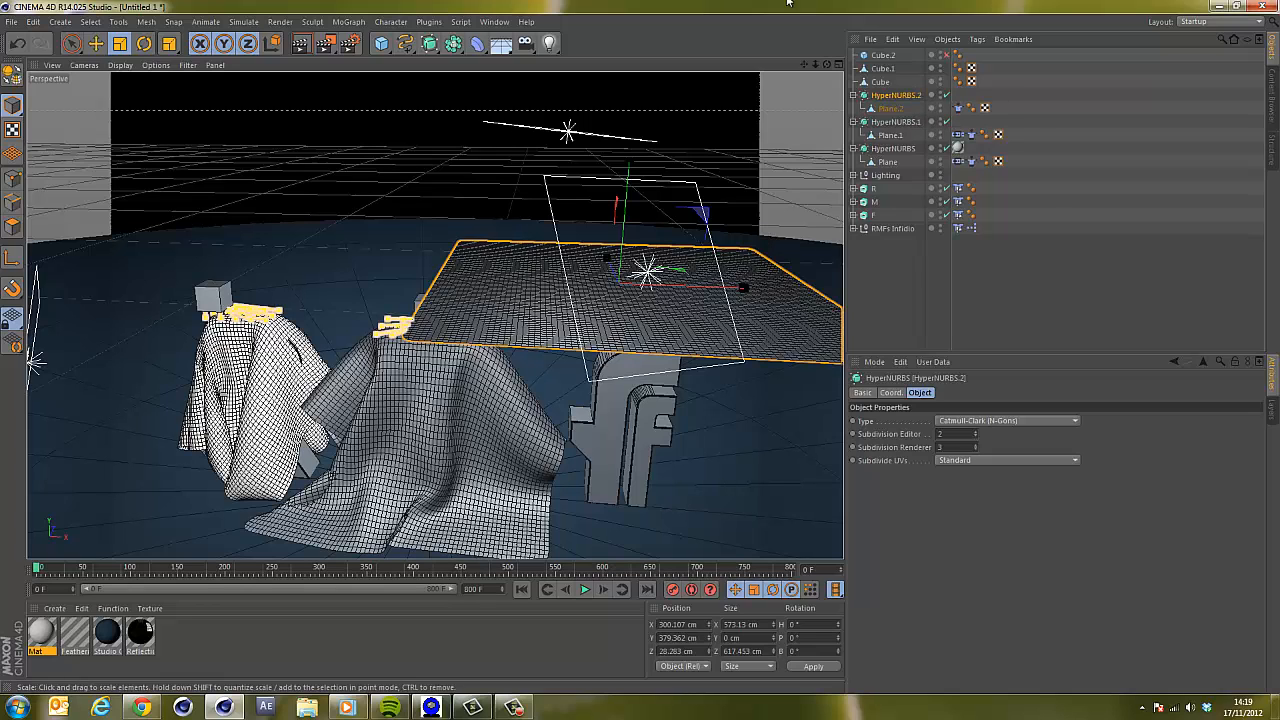
pyautogui.click(838, 64)
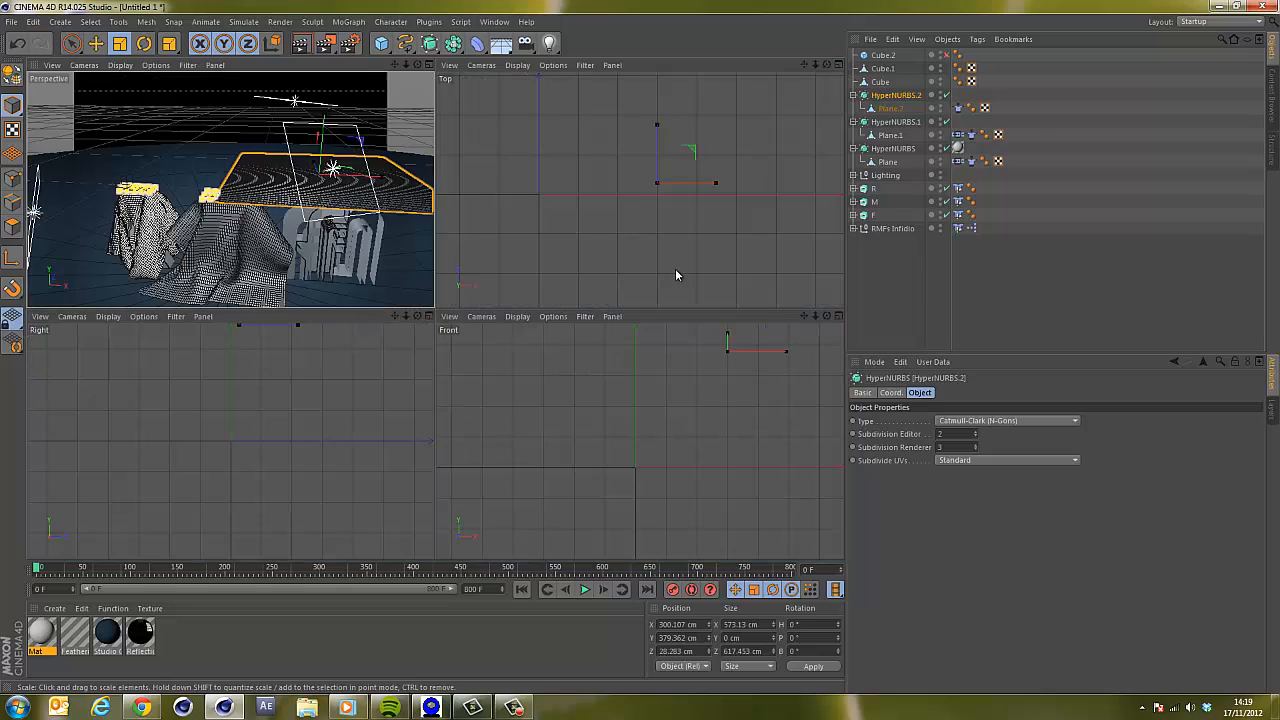
# Disable HyperNURBS.1 and the M letter, then play the simulation to preview Plane.2 draping over the F.
pyautogui.click(944, 121)
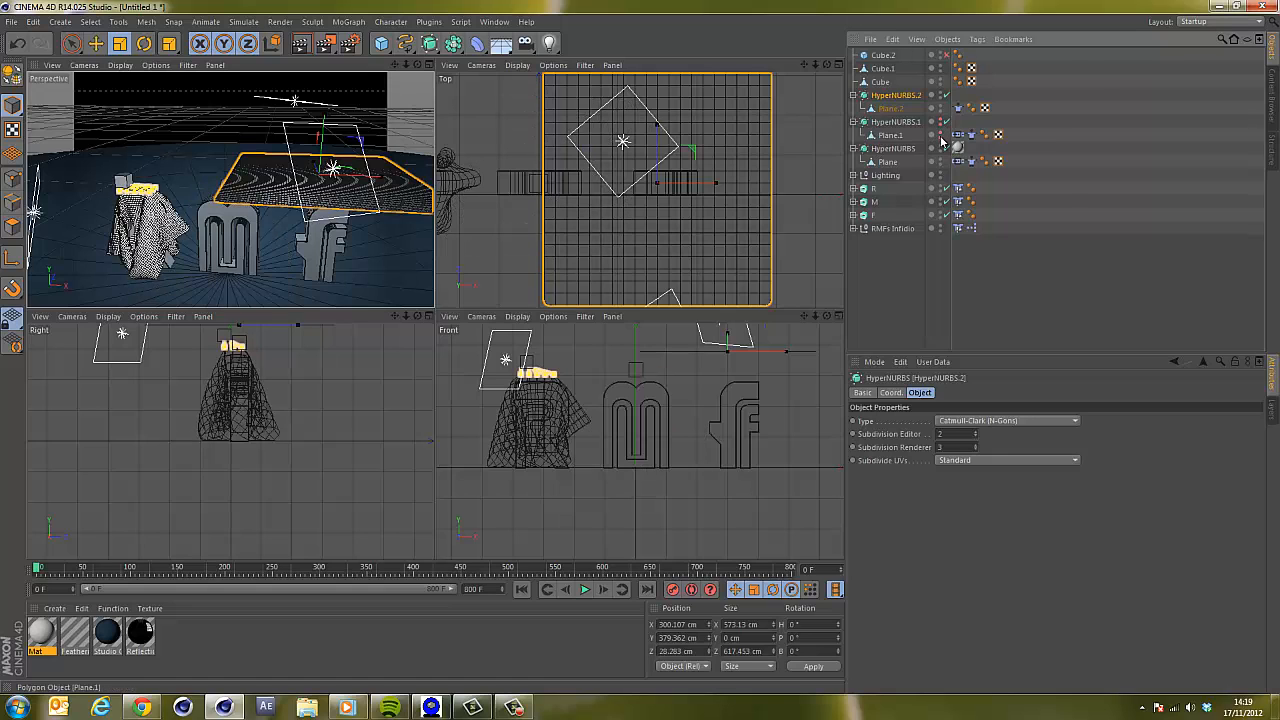
pyautogui.click(940, 200)
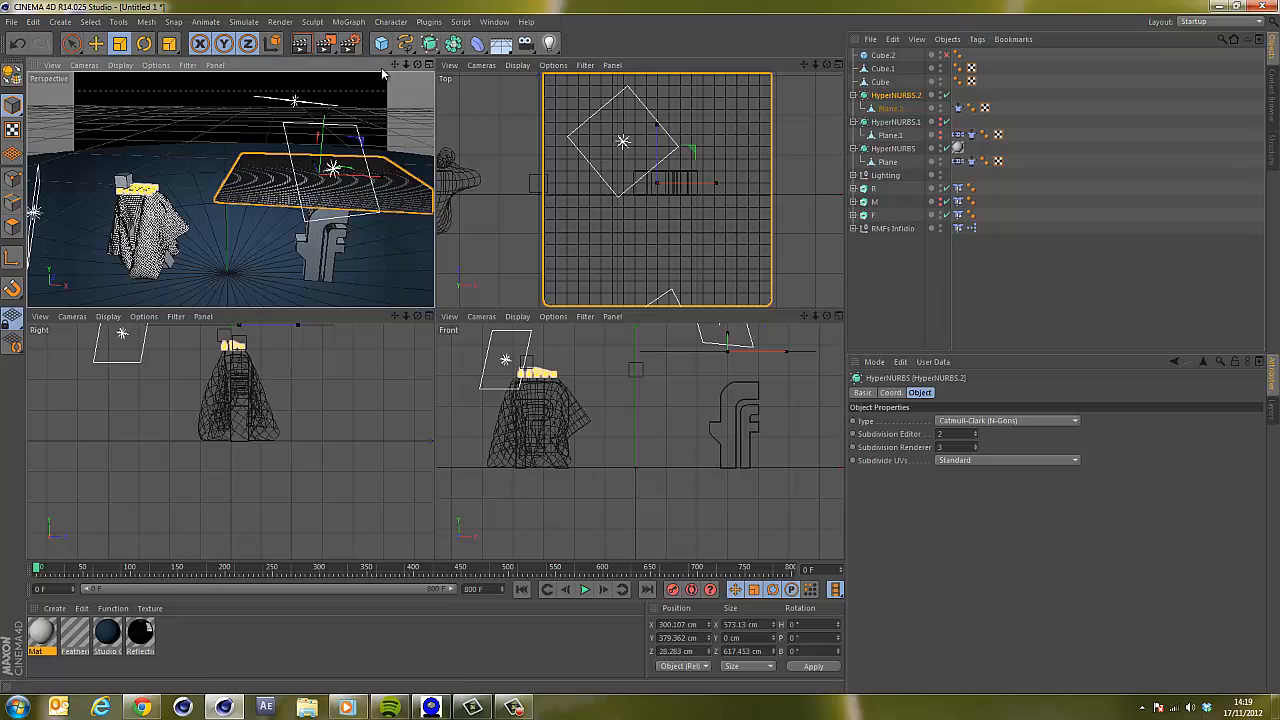
pyautogui.click(587, 589)
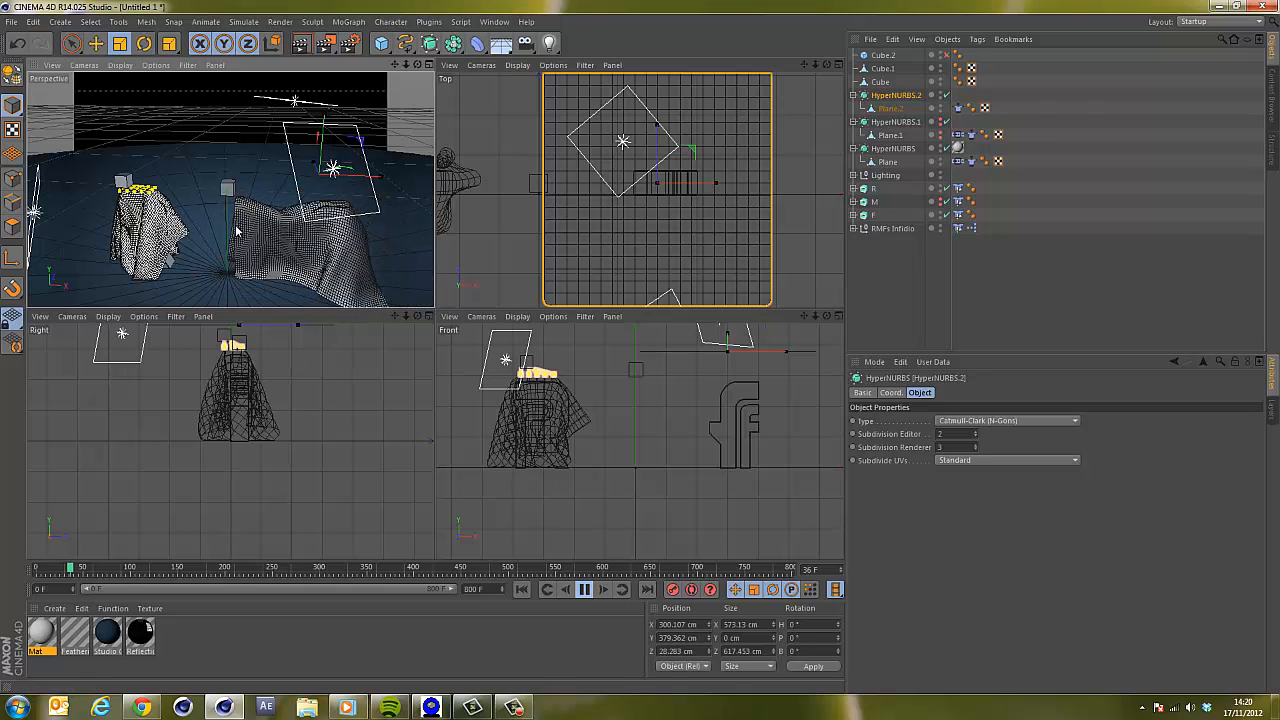
pyautogui.click(429, 65)
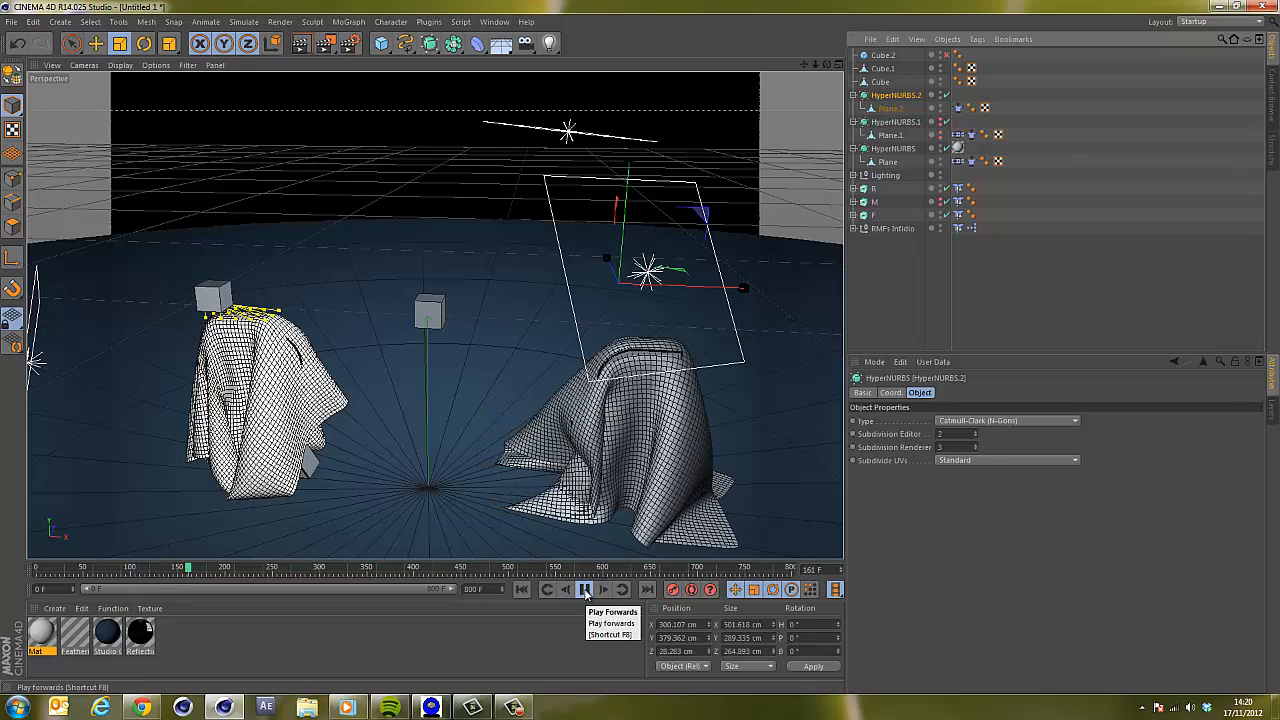
pyautogui.click(585, 590)
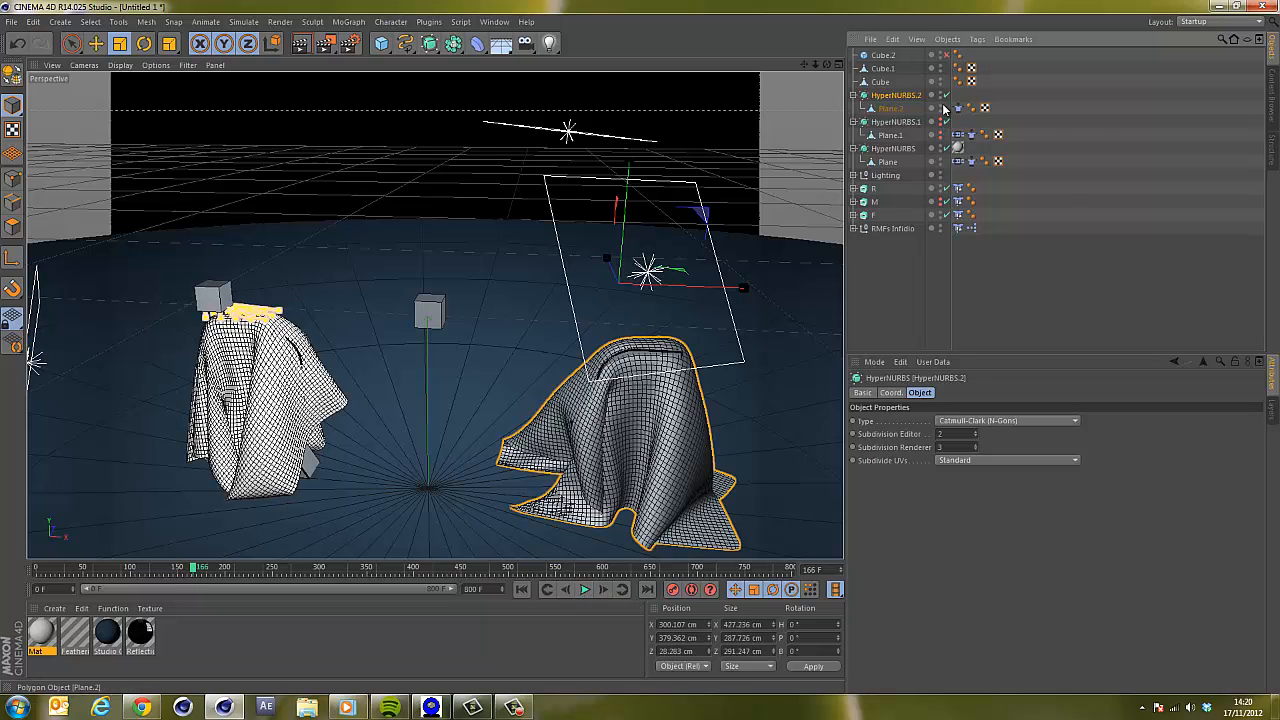
# Disable HyperNURBS.2 and, in point mode, select the top row of points on Plane.2's draped cloth.
pyautogui.click(946, 95)
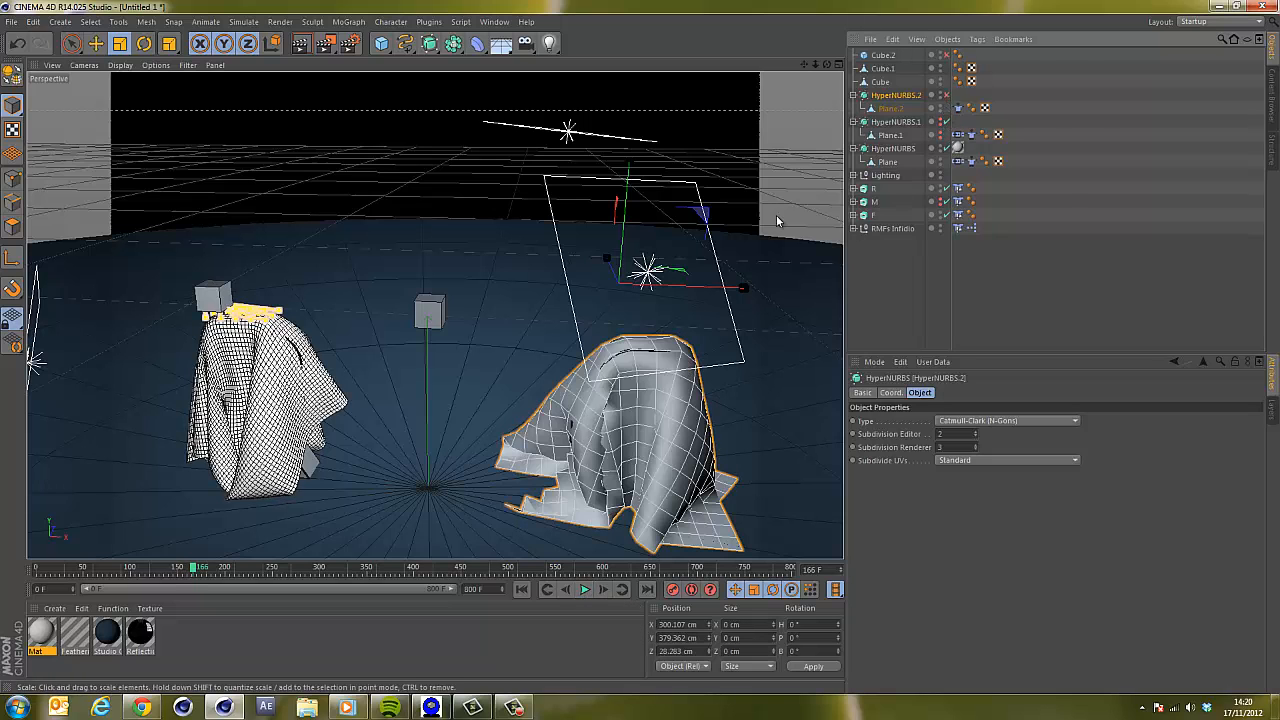
pyautogui.click(894, 112)
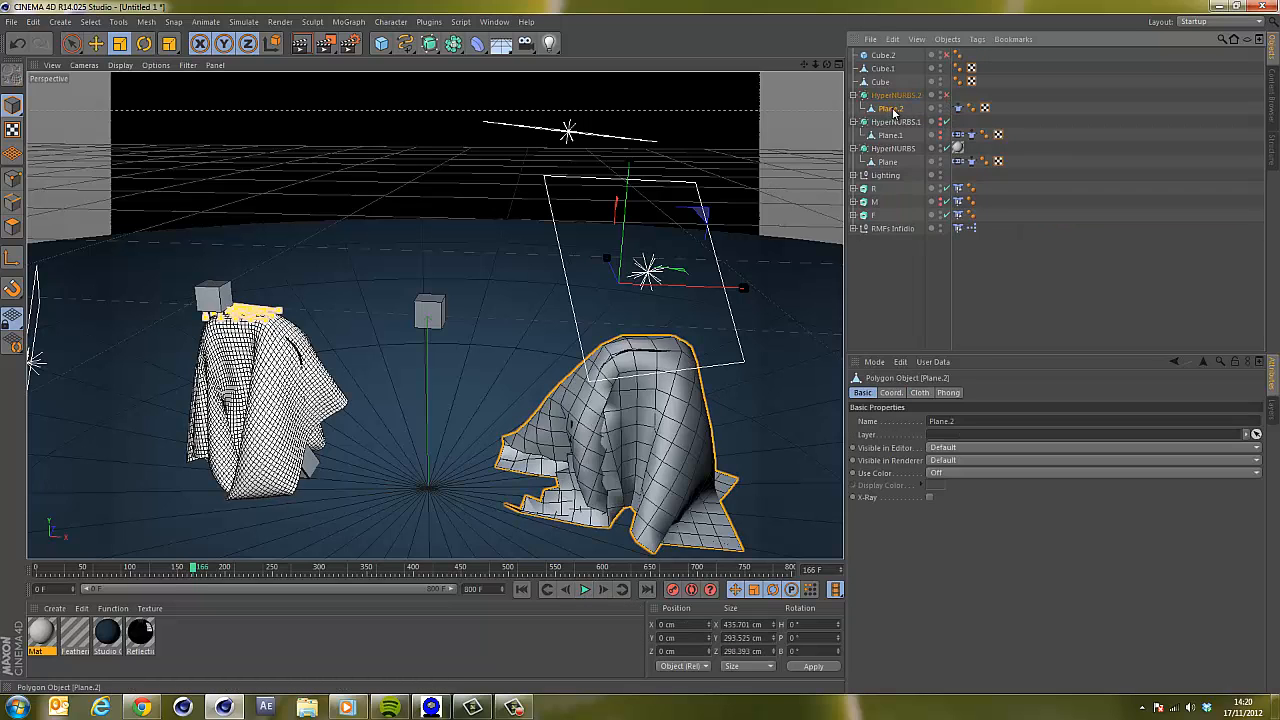
pyautogui.click(12, 179)
pyautogui.moveTo(818, 67); pyautogui.dragTo(640, 349)
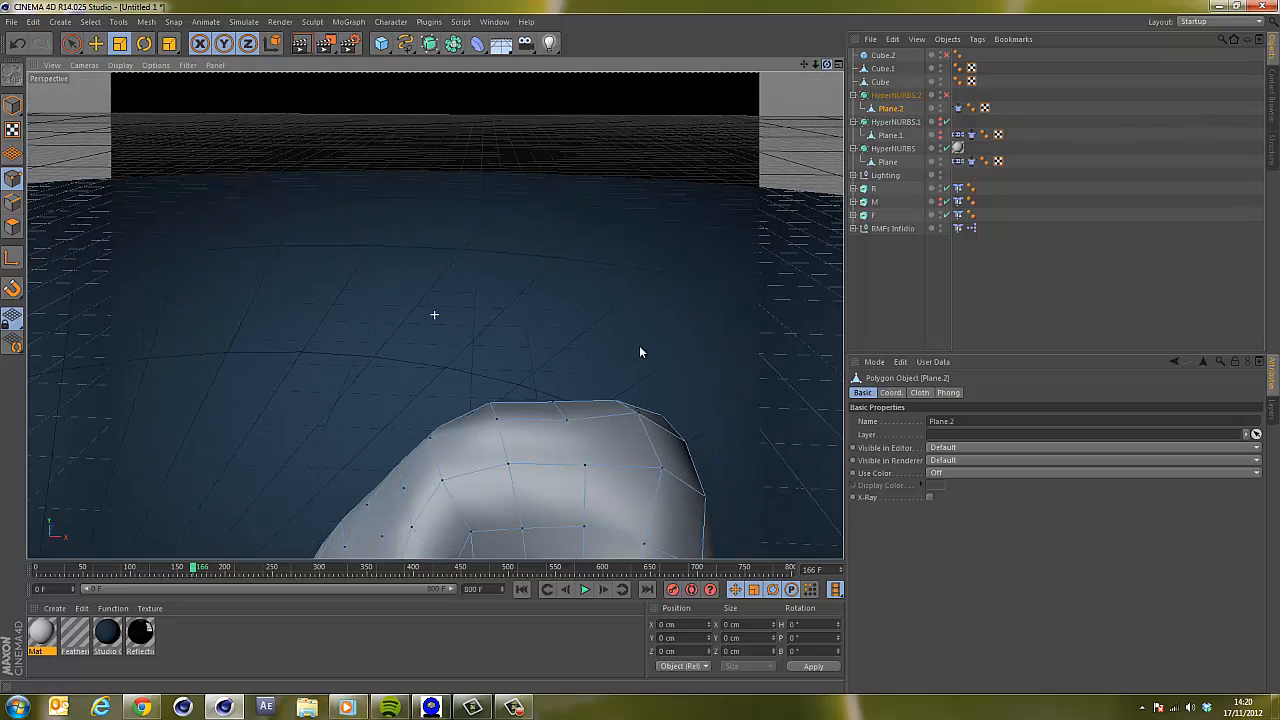
pyautogui.click(665, 472)
pyautogui.click(556, 412)
pyautogui.click(71, 44)
pyautogui.click(665, 467)
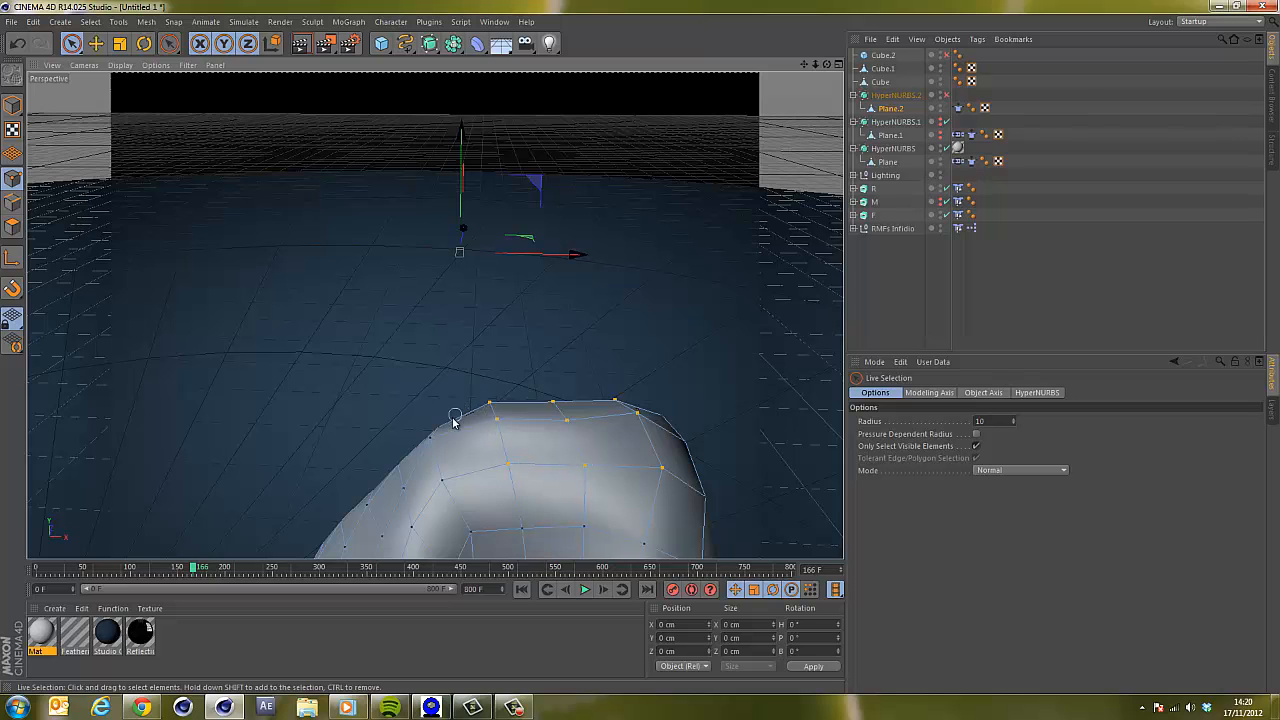
pyautogui.moveTo(448, 487); pyautogui.dragTo(447, 486)
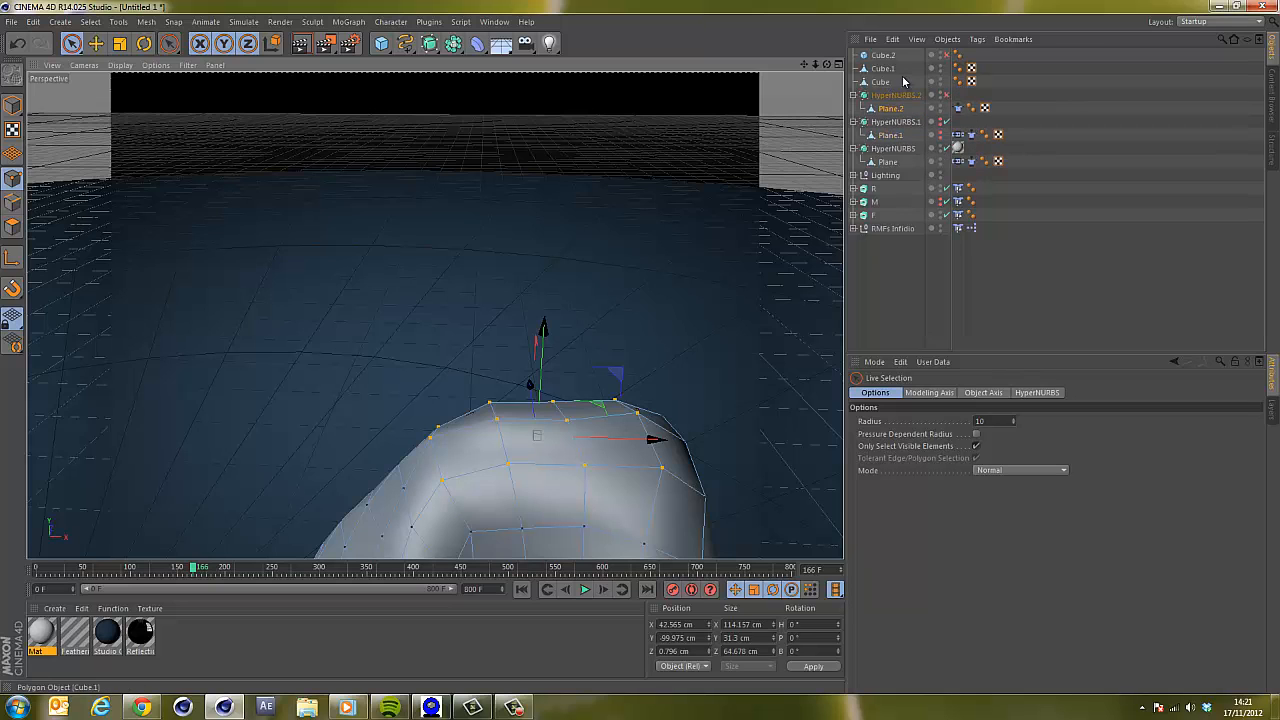
# Enable Cube.2 above the F letter and make it editable.
pyautogui.click(882, 55)
pyautogui.click(944, 56)
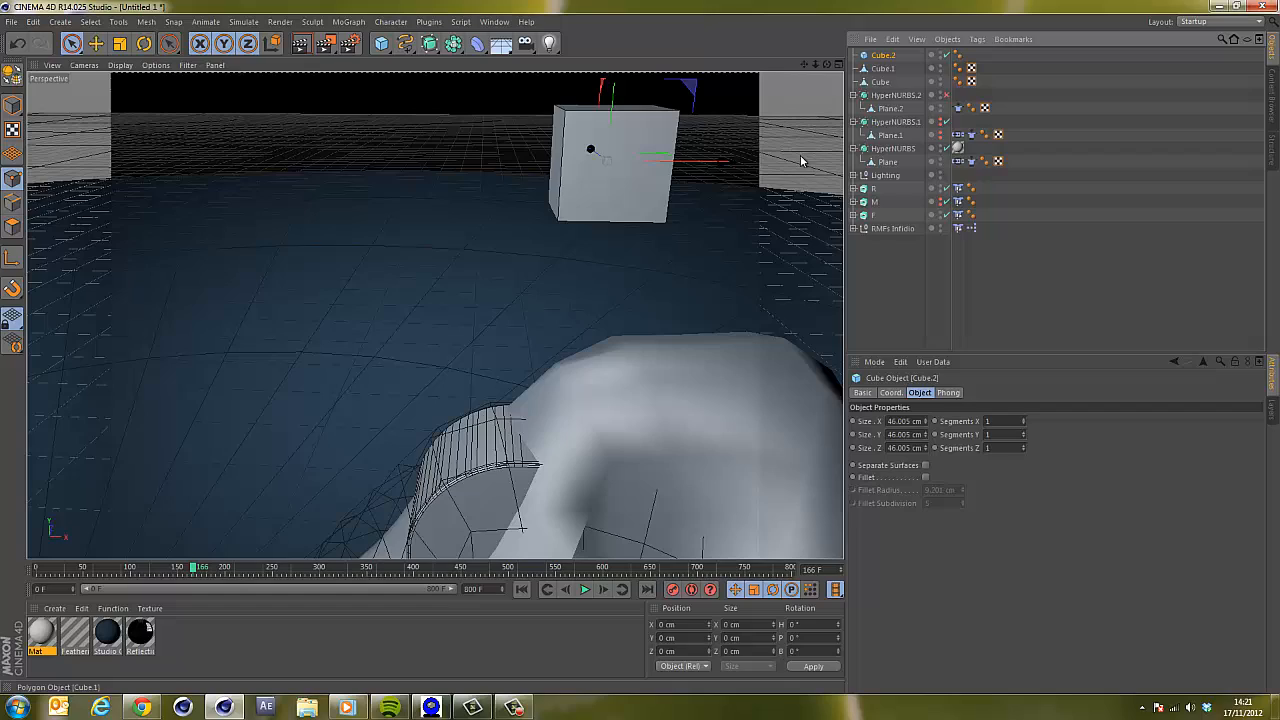
pyautogui.moveTo(815, 64); pyautogui.dragTo(640, 346)
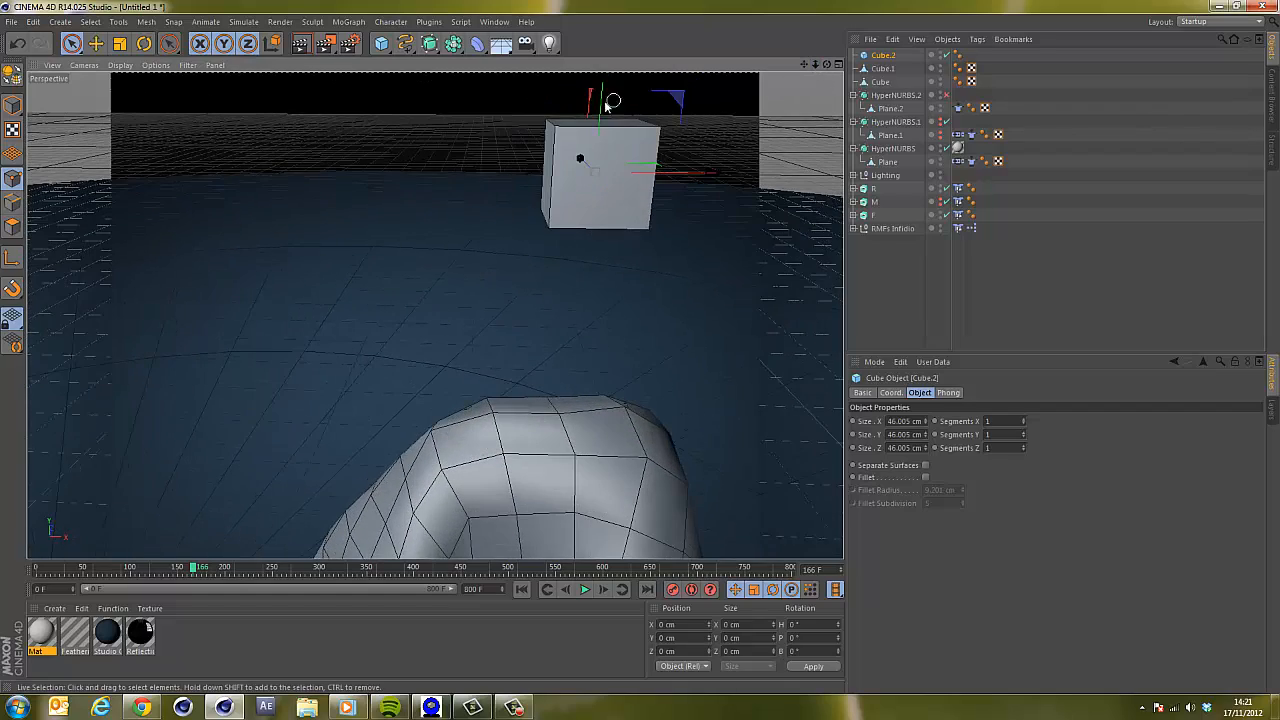
pyautogui.press('c')
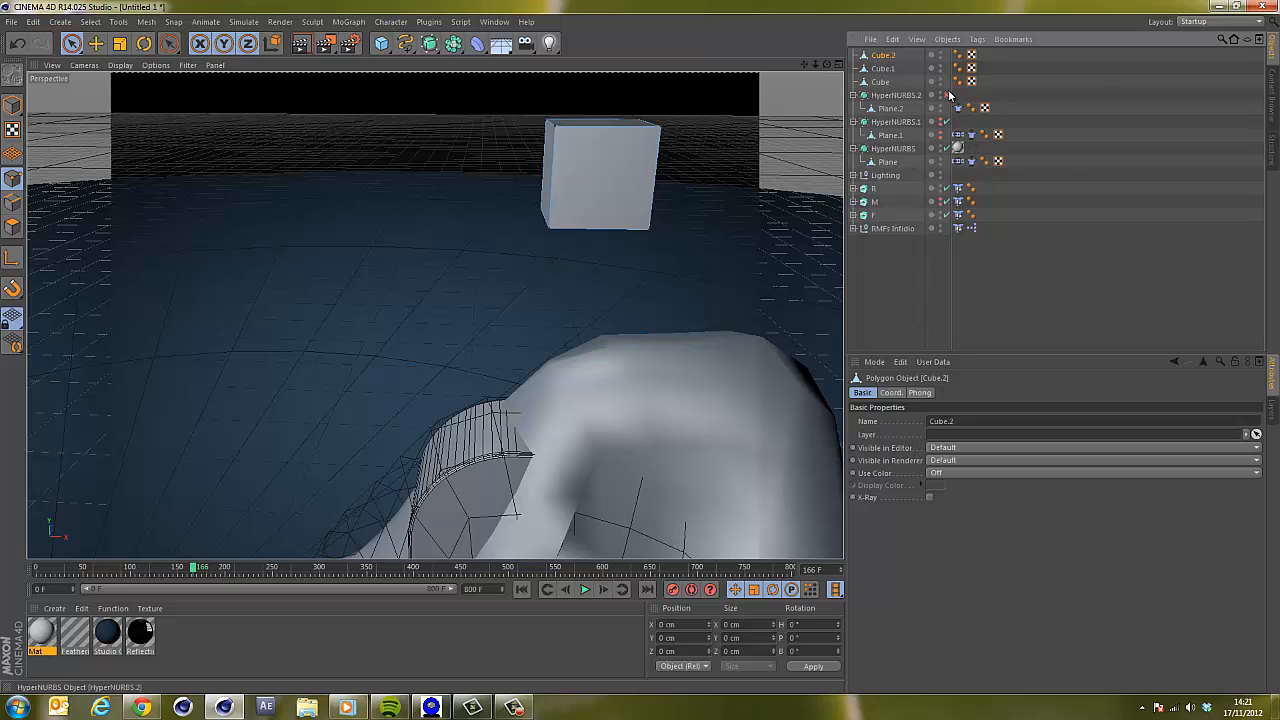
# Add a Cloth Belt tag to Plane.2, belted on Cube.2, and set the selected points.
pyautogui.click(890, 110)
pyautogui.rightClick(890, 110)
pyautogui.moveTo(990, 210)
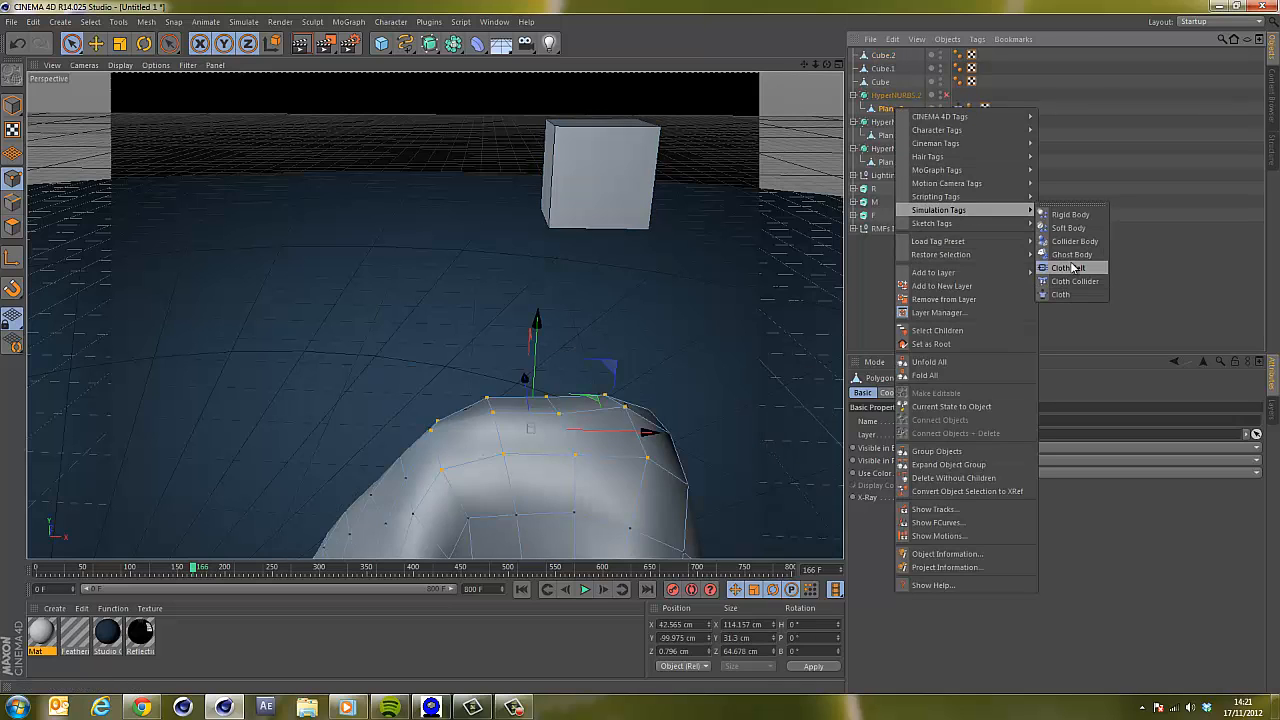
pyautogui.click(1072, 268)
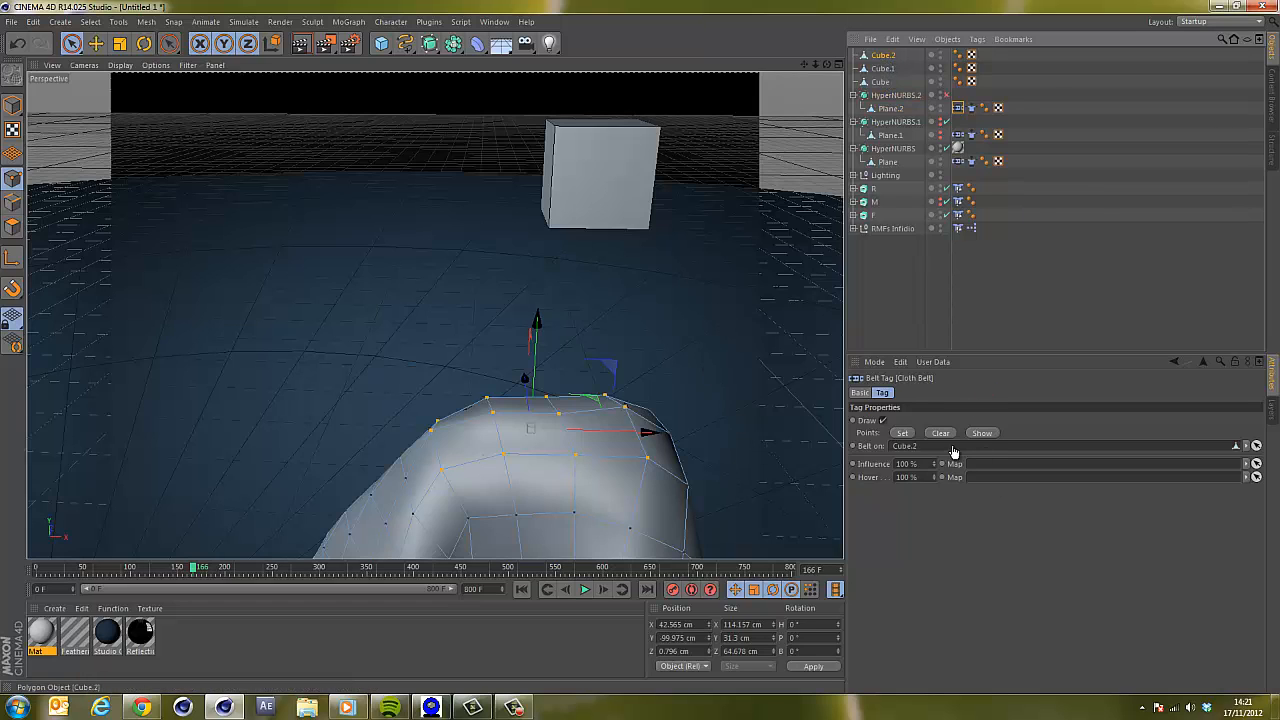
pyautogui.click(902, 432)
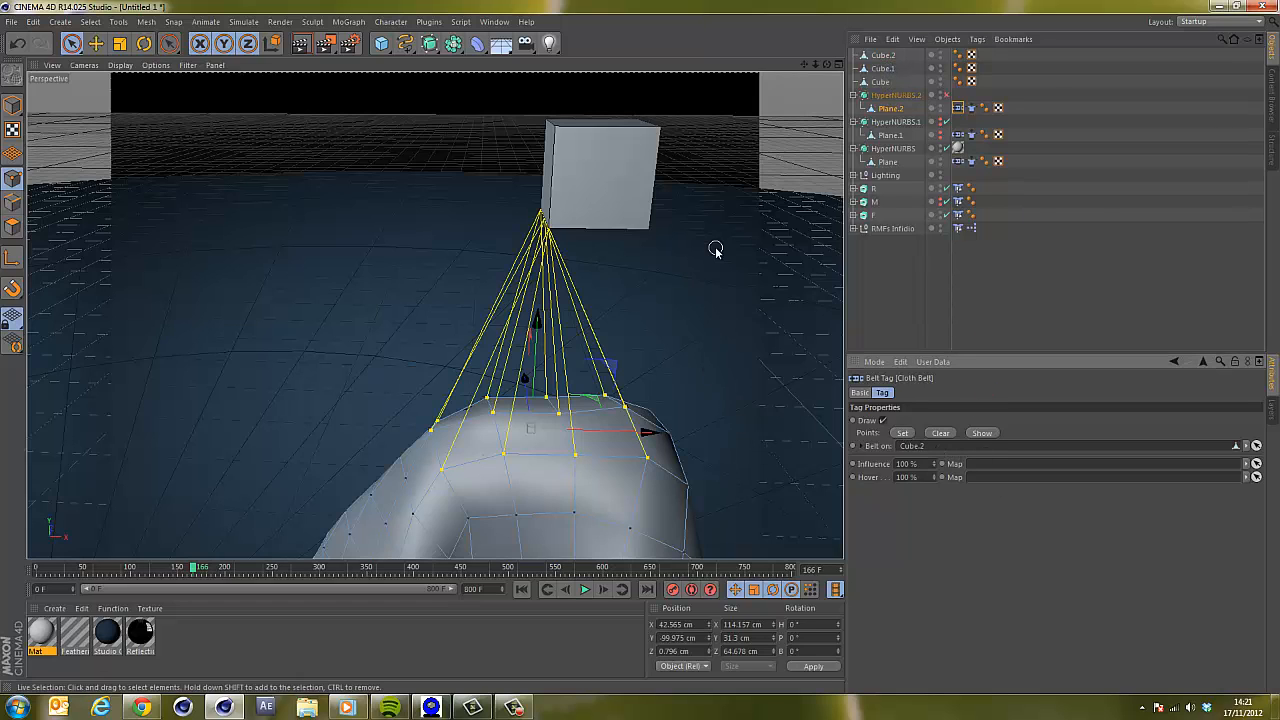
# Play the simulation from the start while lowering Cube.2 to about 387 cm in Y.
pyautogui.moveTo(816, 64); pyautogui.dragTo(637, 350)
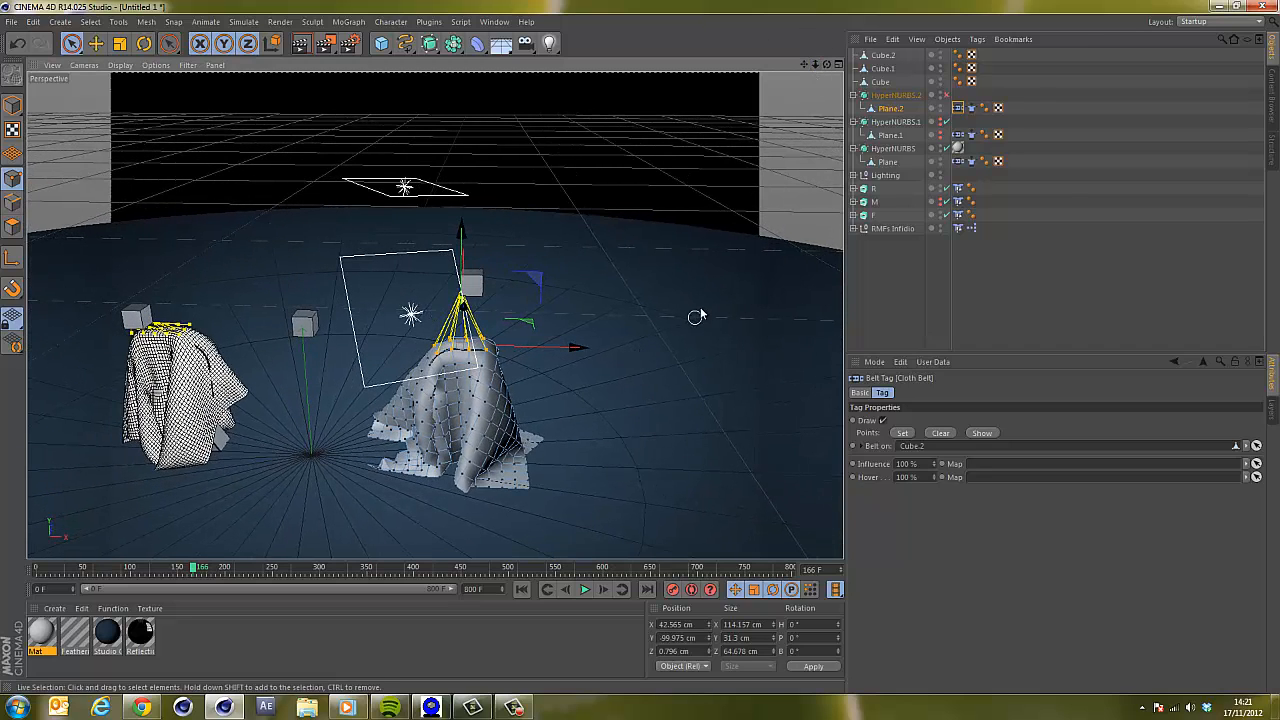
pyautogui.click(521, 591)
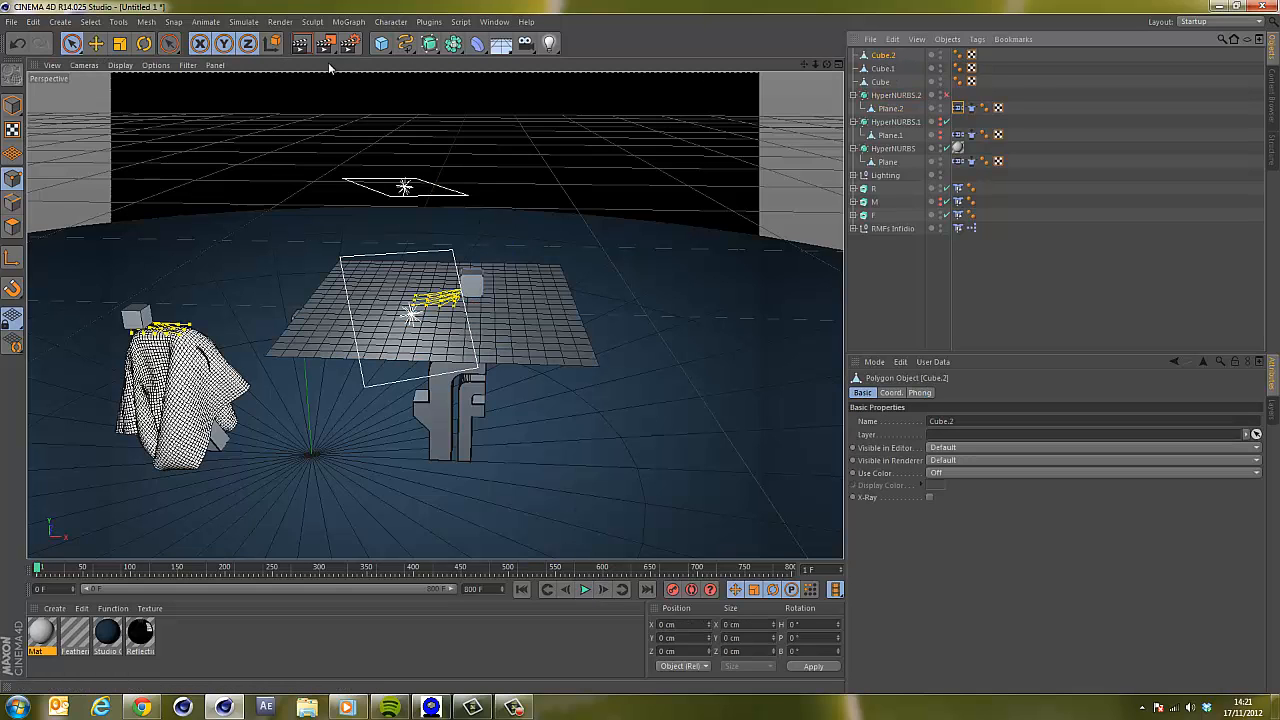
pyautogui.click(12, 106)
pyautogui.click(73, 45)
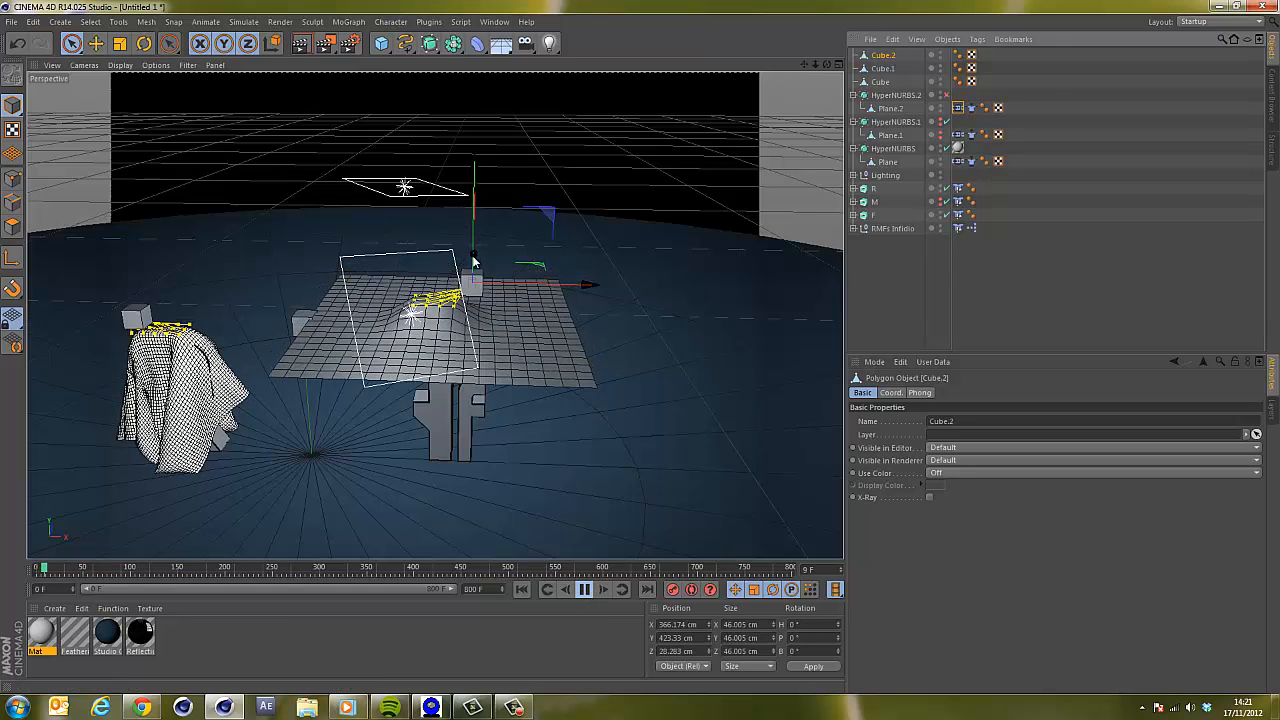
pyautogui.moveTo(474, 258); pyautogui.dragTo(474, 275)
pyautogui.moveTo(570, 304); pyautogui.dragTo(580, 304)
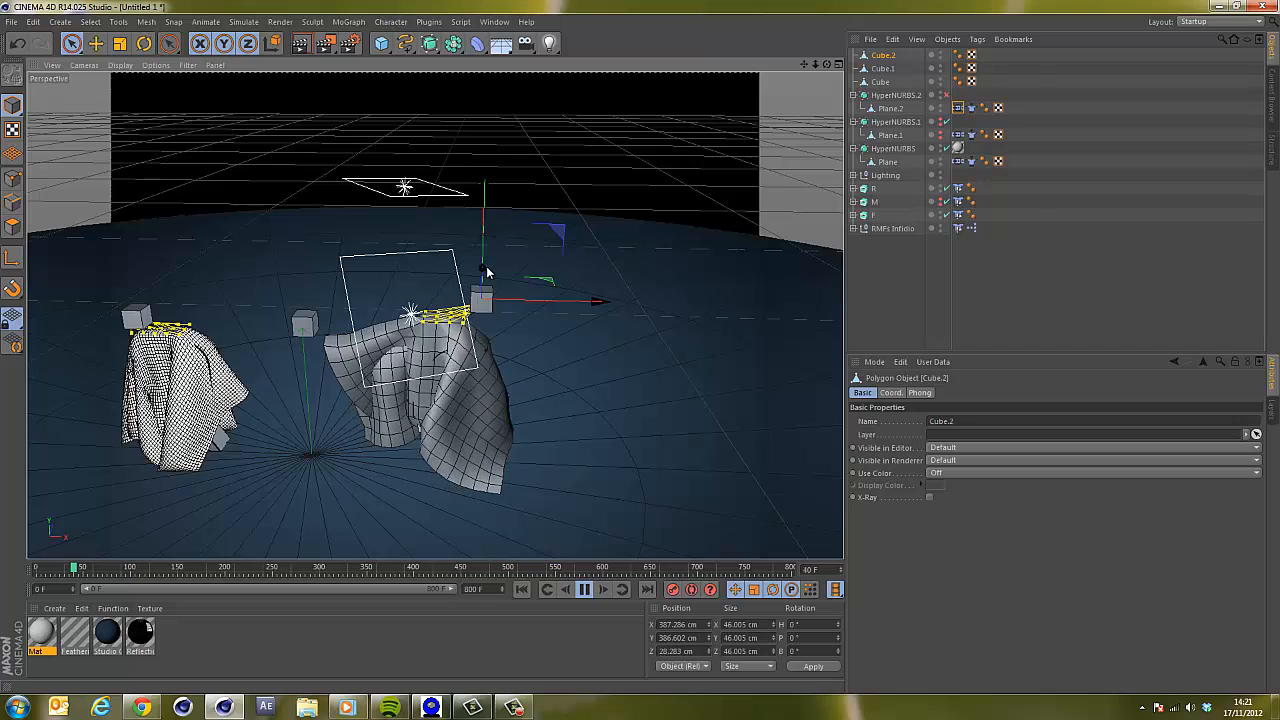
# Rewind and lower Cube.2 to about 328 cm in Y, playing the simulation to check the lifted drape.
pyautogui.click(522, 589)
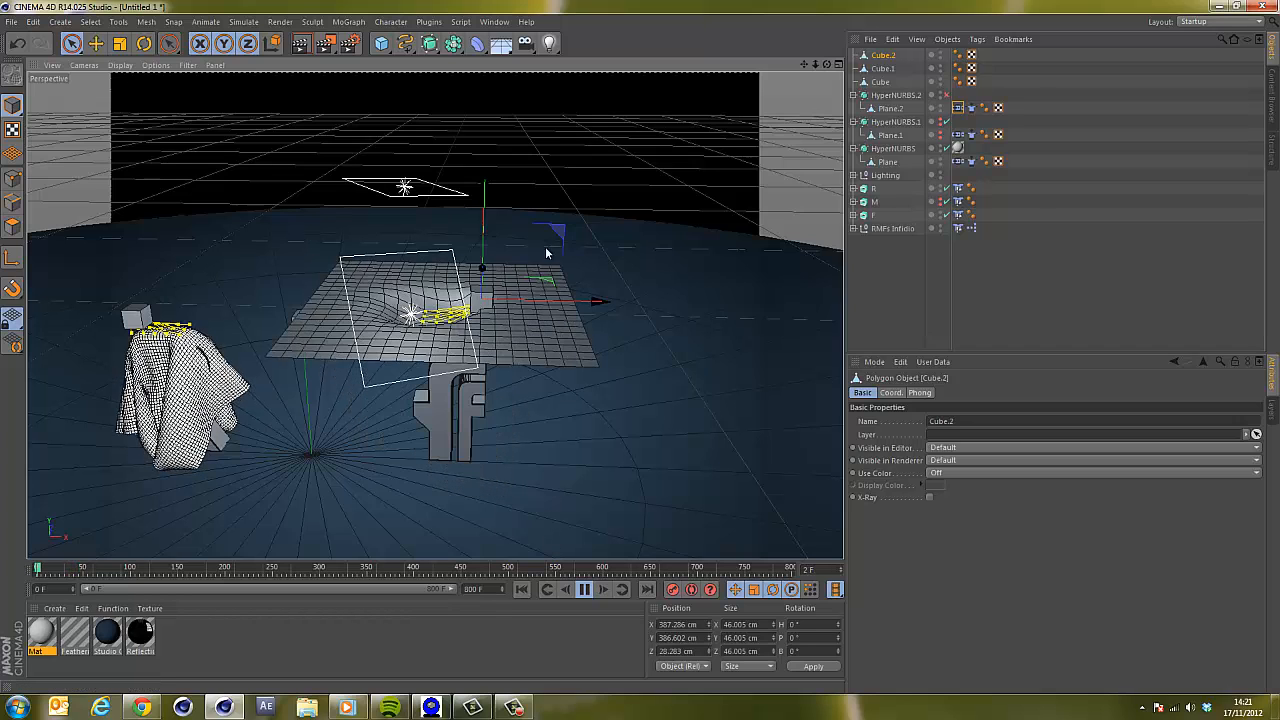
pyautogui.moveTo(482, 270); pyautogui.dragTo(481, 302)
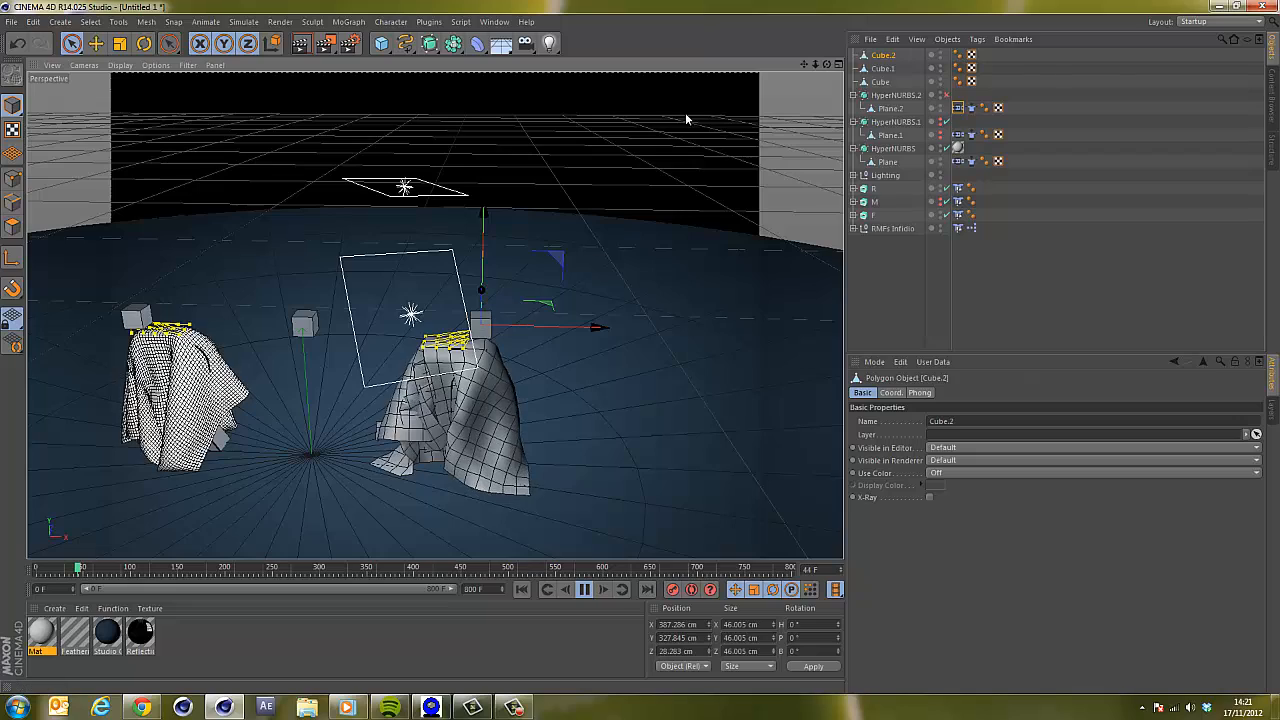
pyautogui.scroll(4, 641, 346)
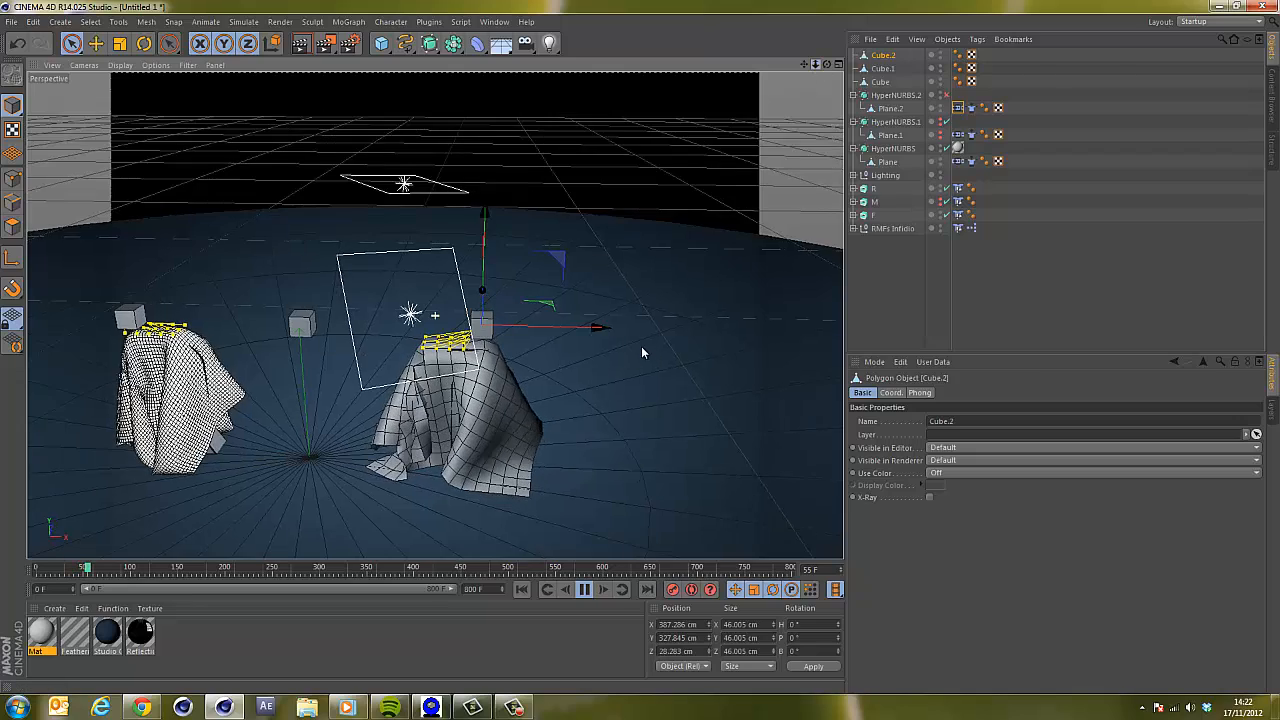
pyautogui.scroll(1, 641, 352)
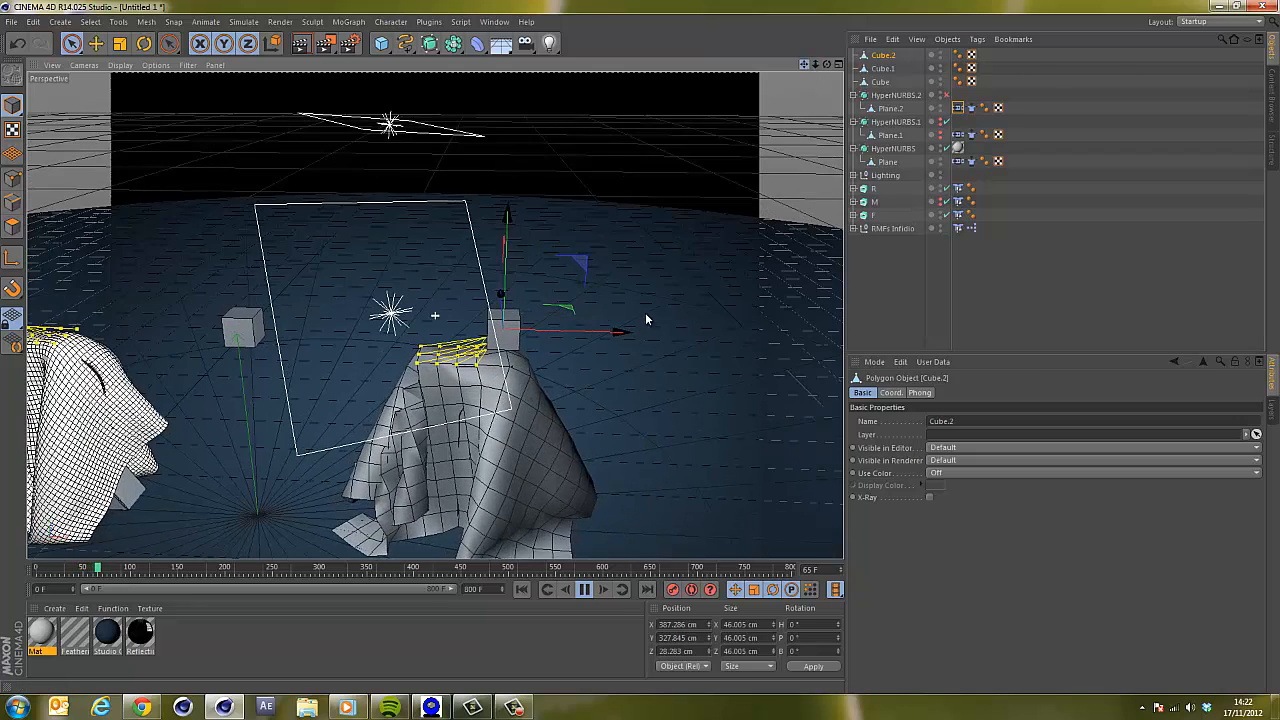
pyautogui.scroll(3, 641, 355)
pyautogui.keyDown('alt'); pyautogui.moveTo(641, 352); pyautogui.dragTo(634, 394, button='middle'); pyautogui.keyUp('alt')
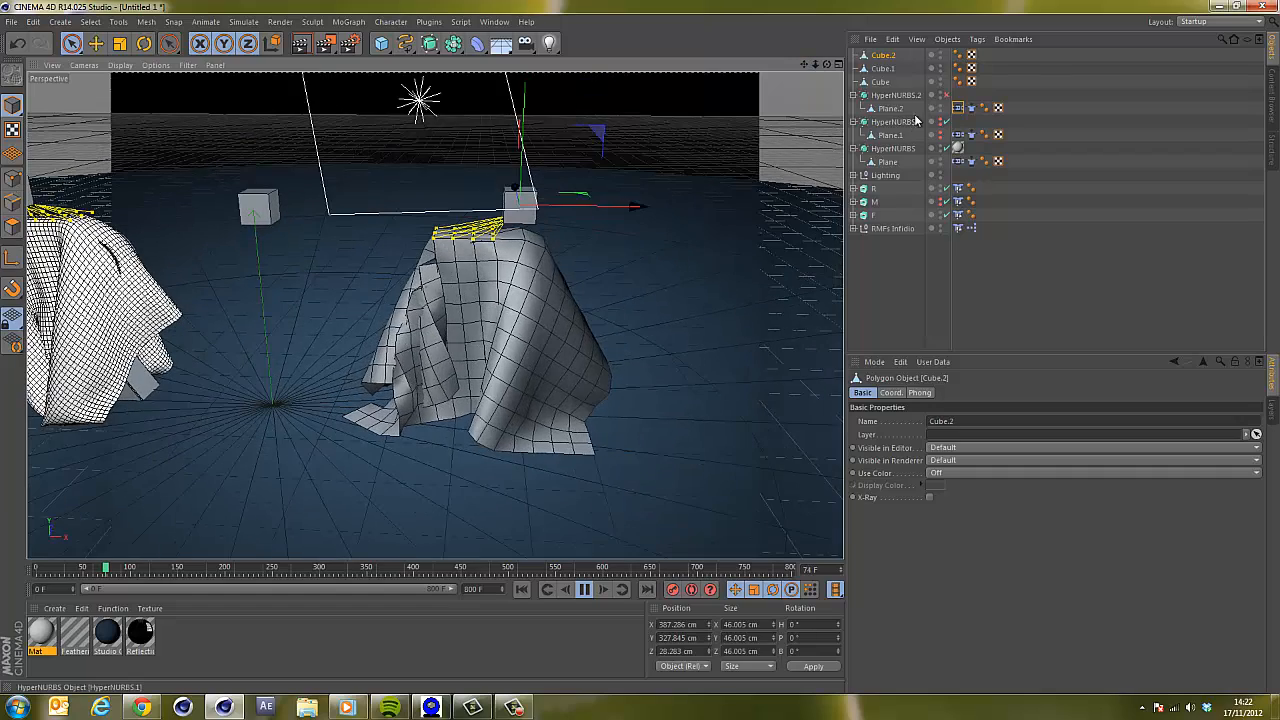
# Re-enable HyperNURBS.2 and move Cube.2 to about 435 cm in X.
pyautogui.click(945, 96)
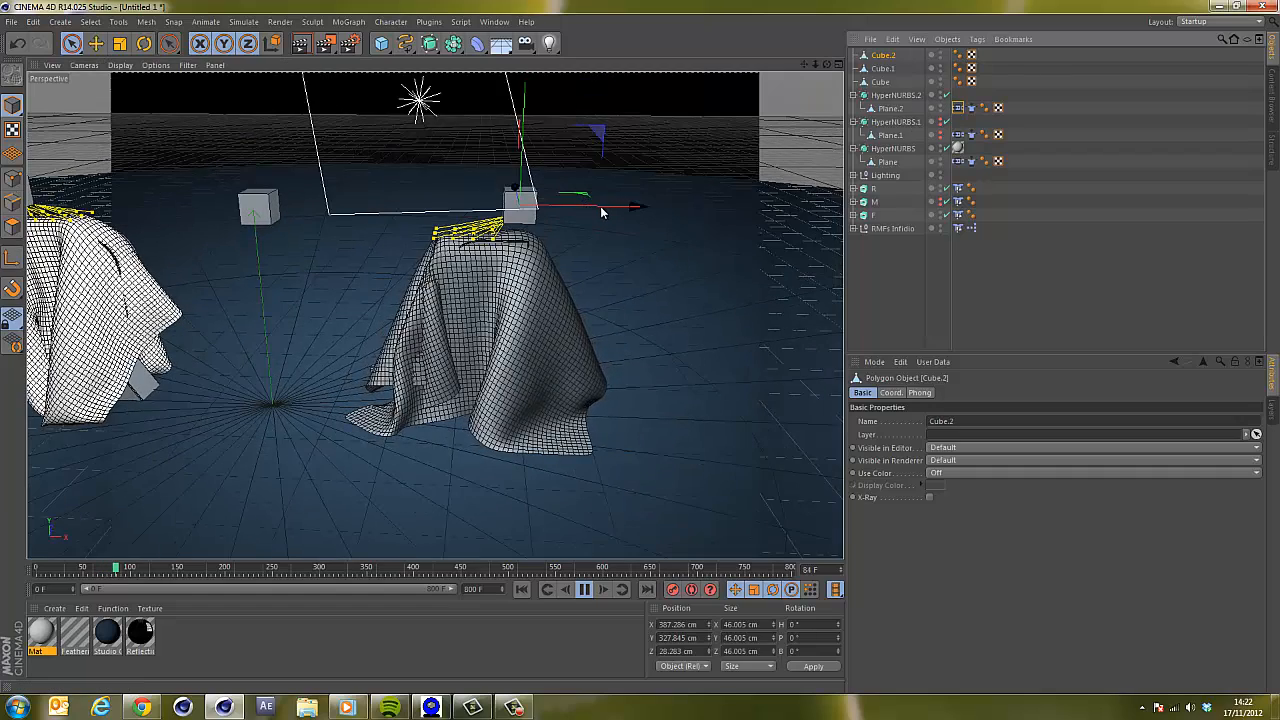
pyautogui.moveTo(613, 210); pyautogui.dragTo(640, 209)
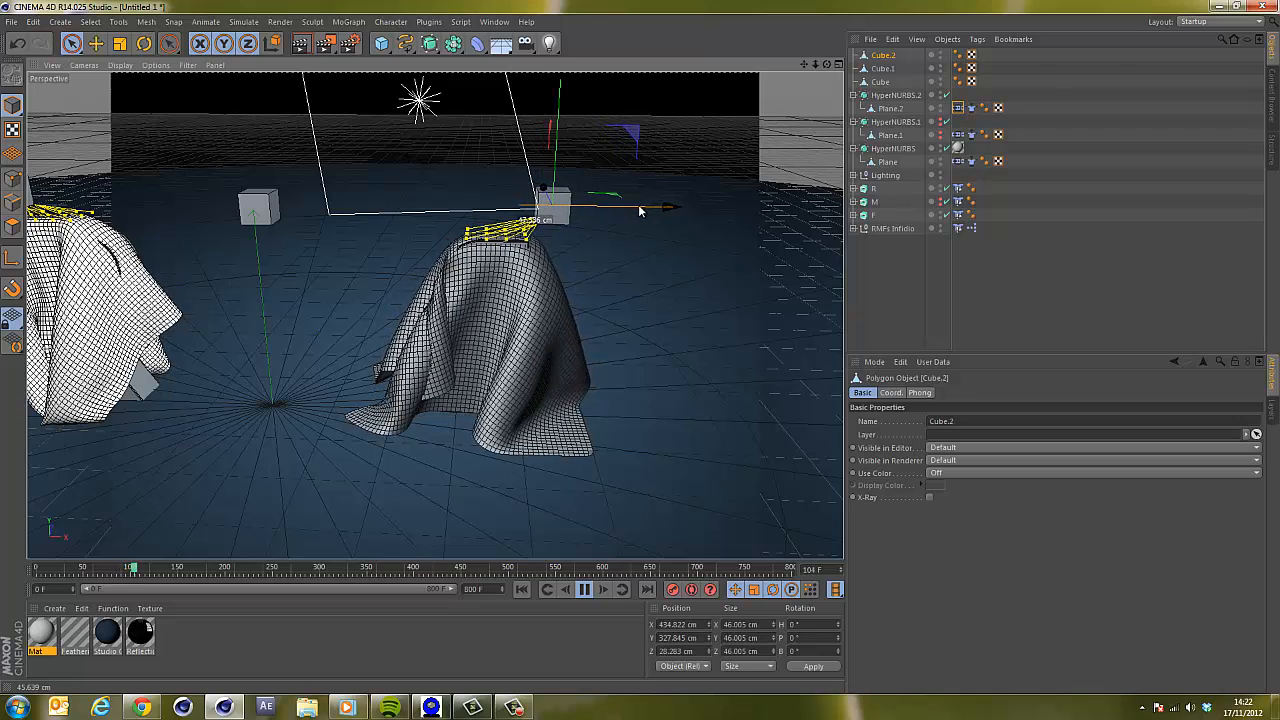
# Raise Cube.2 to about 332 cm in Y while the simulation plays, then pause playback.
pyautogui.moveTo(558, 149); pyautogui.dragTo(558, 146)
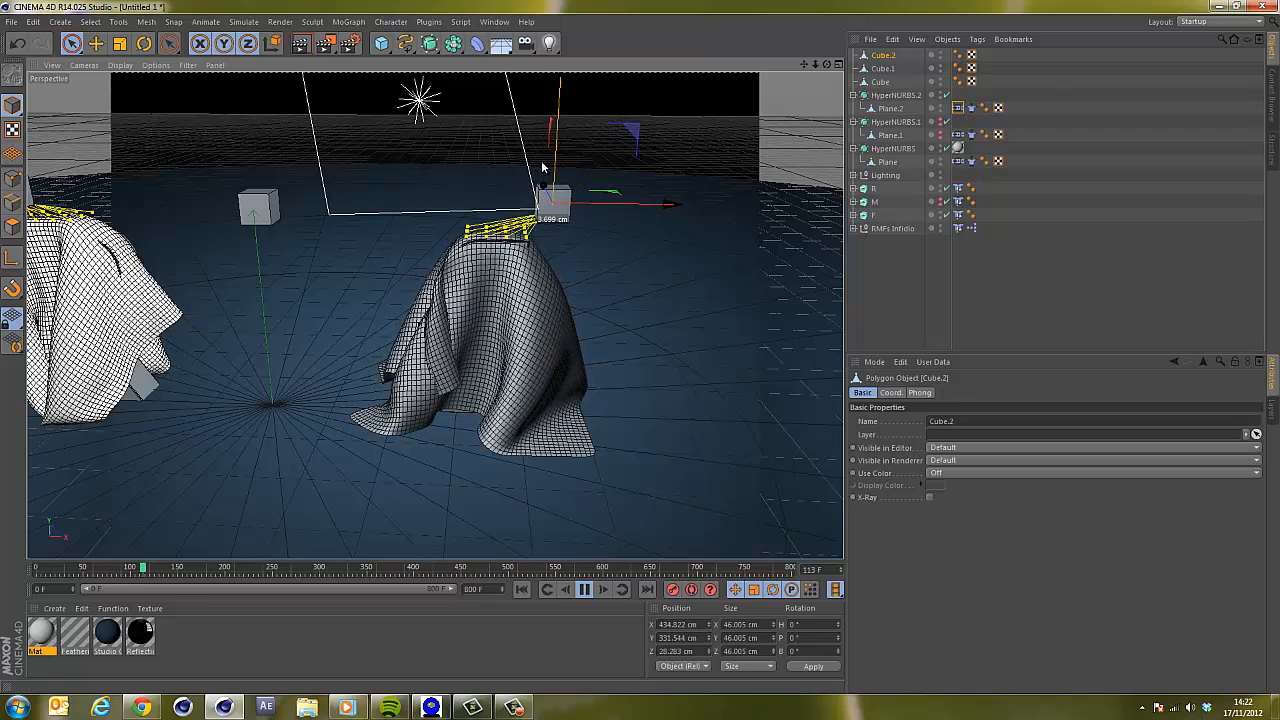
pyautogui.moveTo(545, 192); pyautogui.dragTo(549, 193)
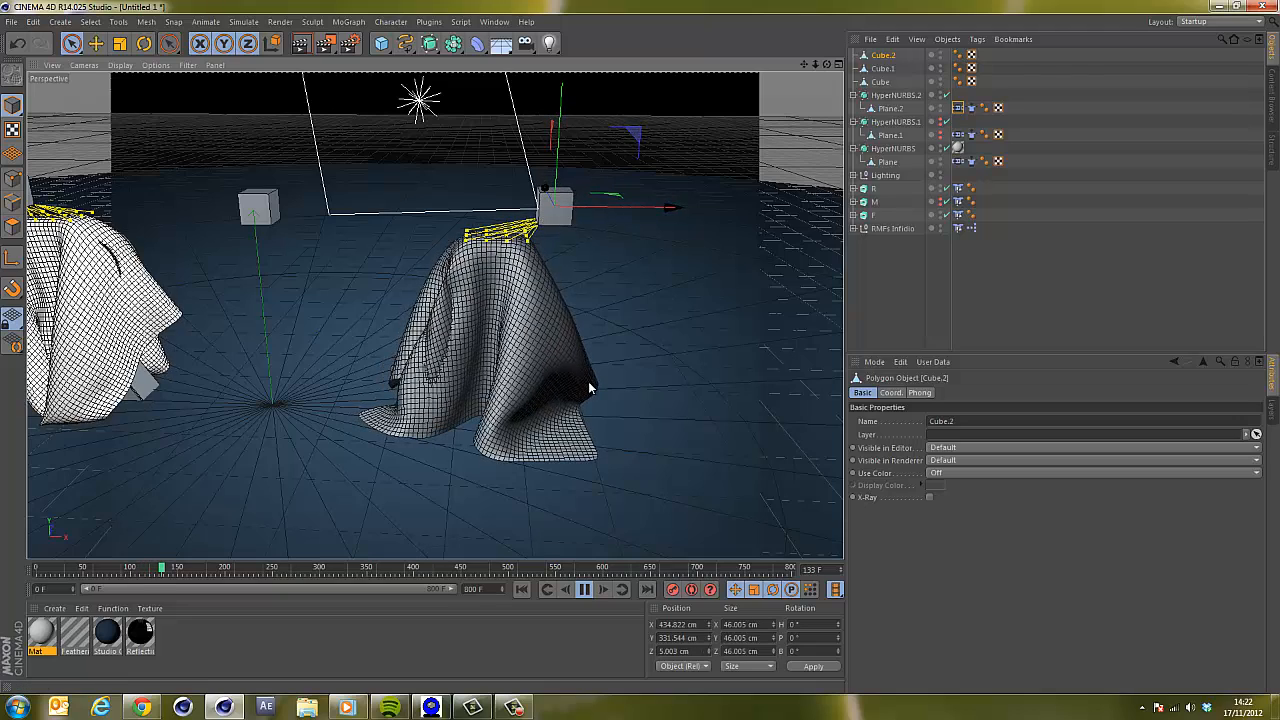
pyautogui.click(586, 591)
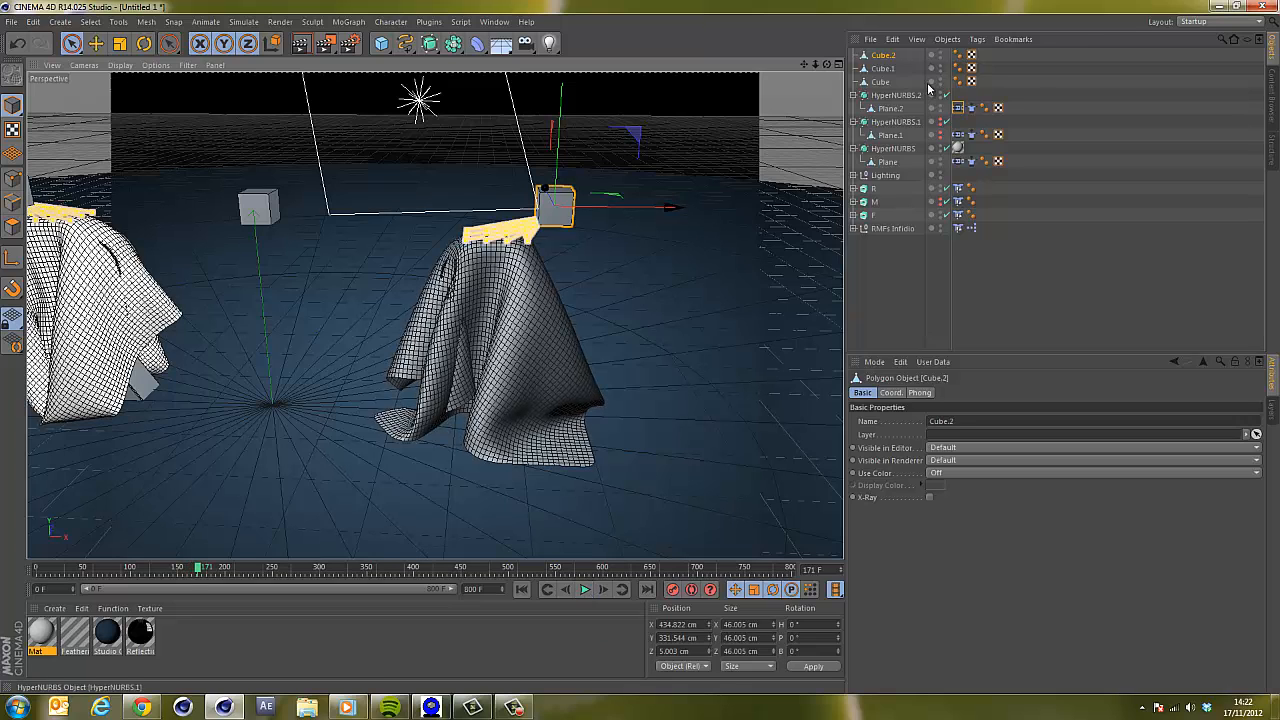
# Set the initial state of Plane.2's cloth in the cloth tag's Dresser settings.
pyautogui.click(966, 108)
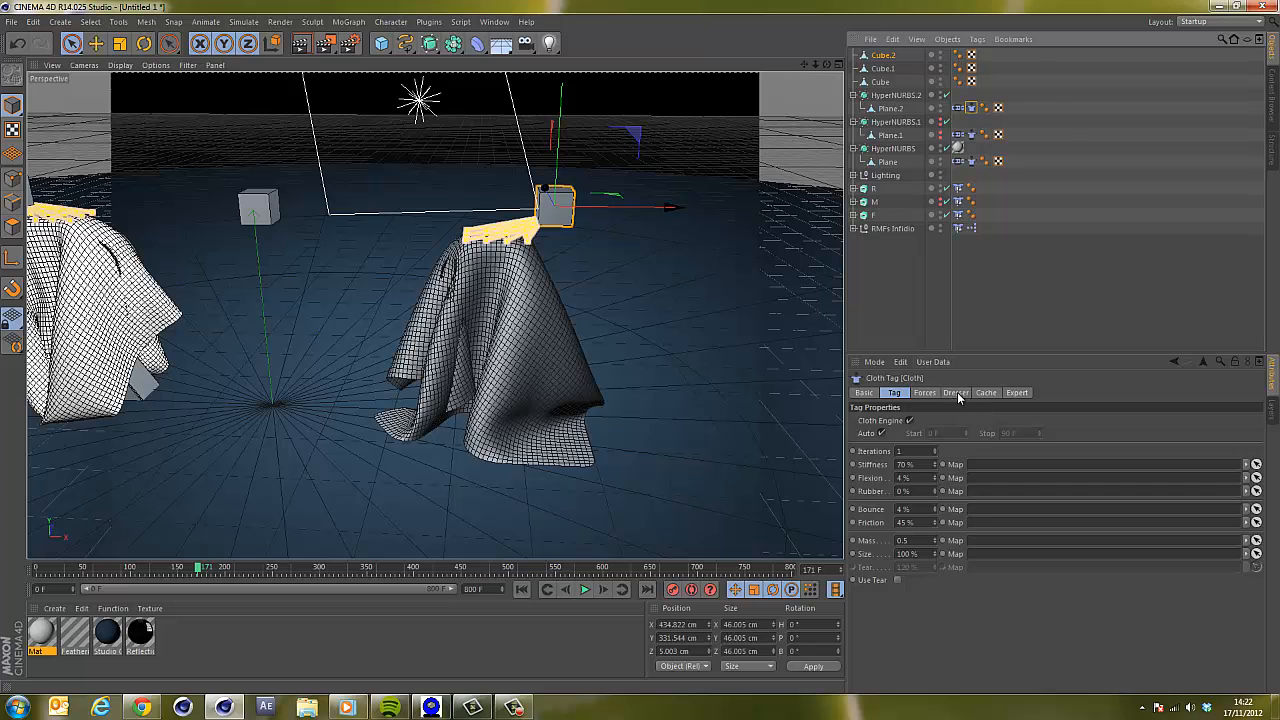
pyautogui.click(956, 393)
pyautogui.click(942, 476)
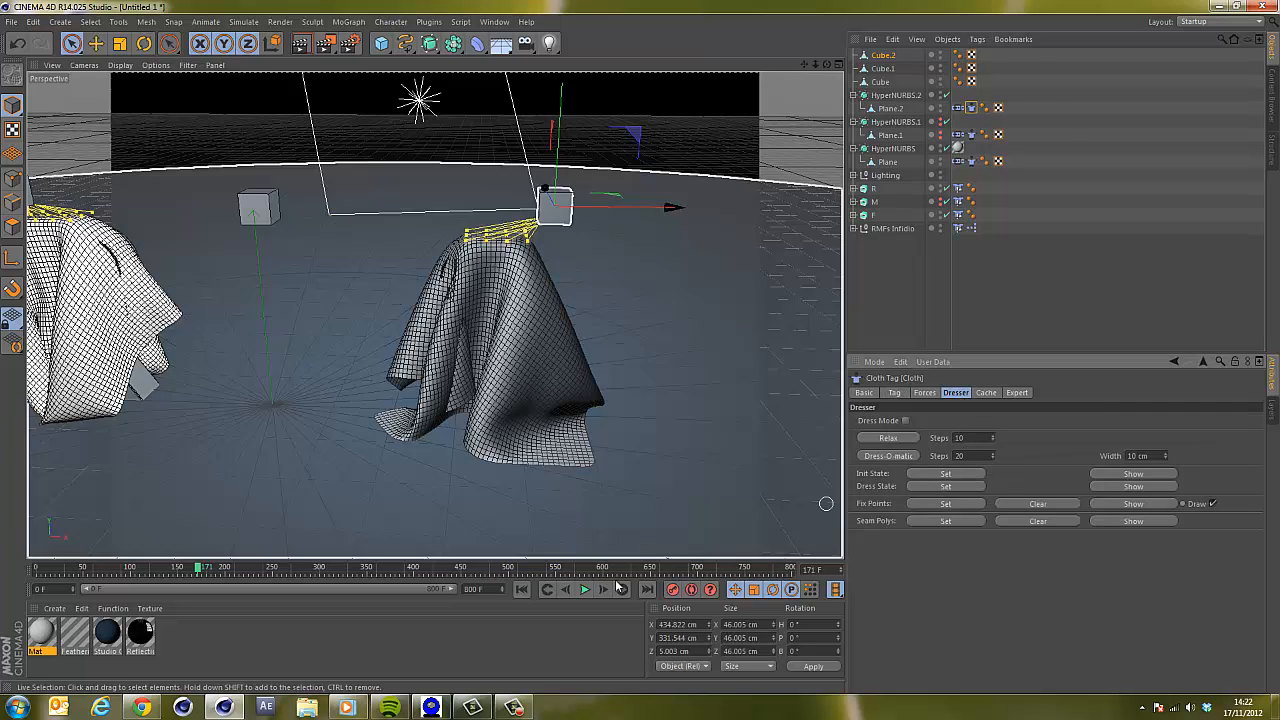
pyautogui.click(945, 122)
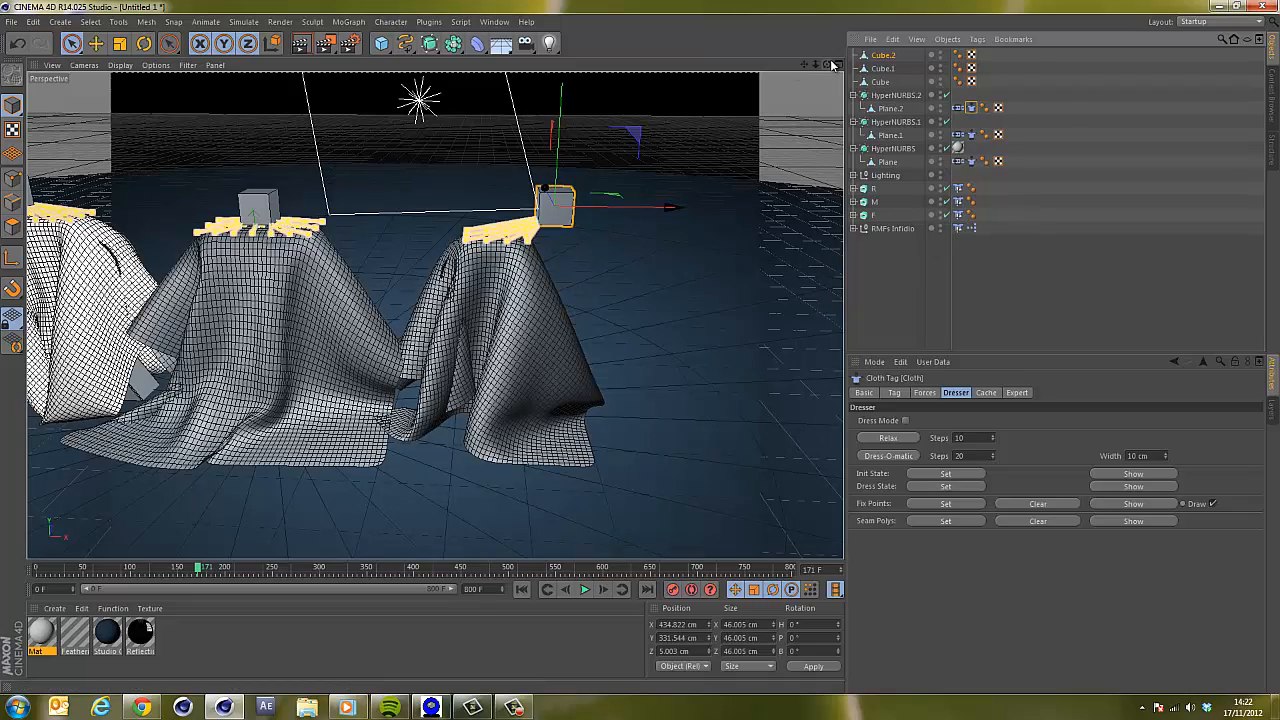
# Create a new material Mat.1 and open it in the Material Editor.
pyautogui.moveTo(829, 64); pyautogui.dragTo(640, 353)
pyautogui.moveTo(828, 66); pyautogui.dragTo(645, 346)
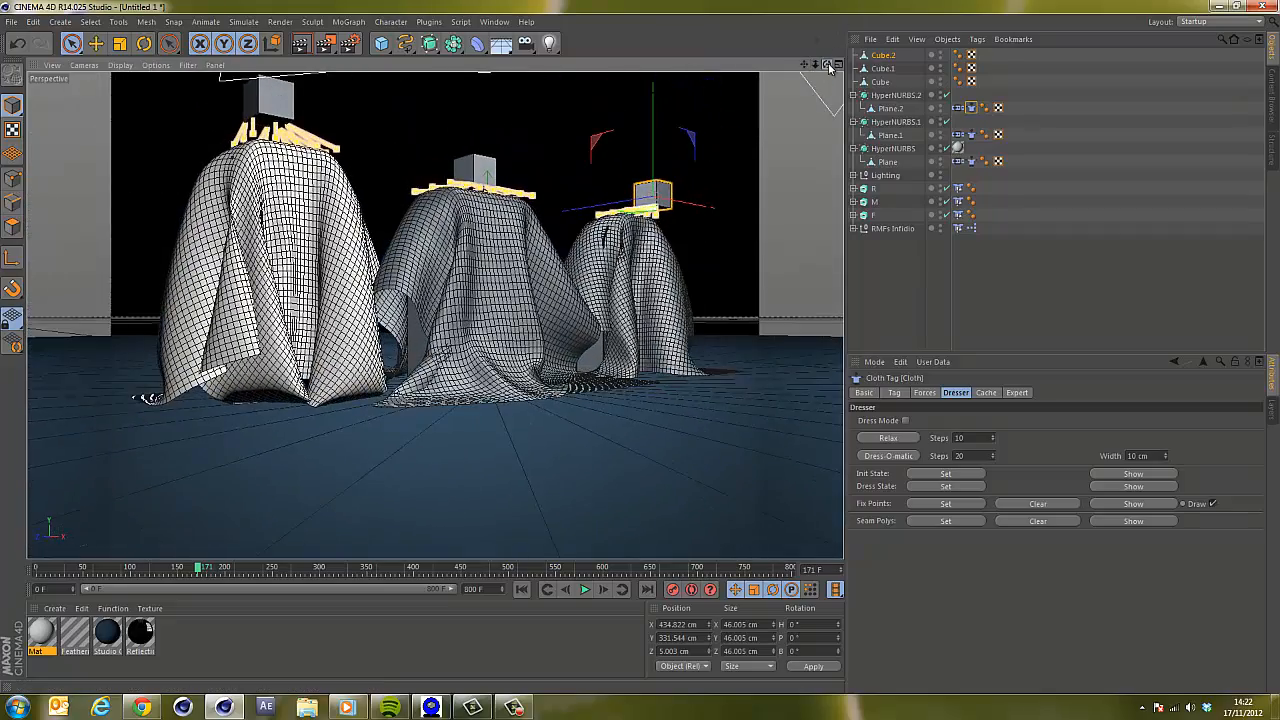
pyautogui.moveTo(829, 66); pyautogui.dragTo(828, 68)
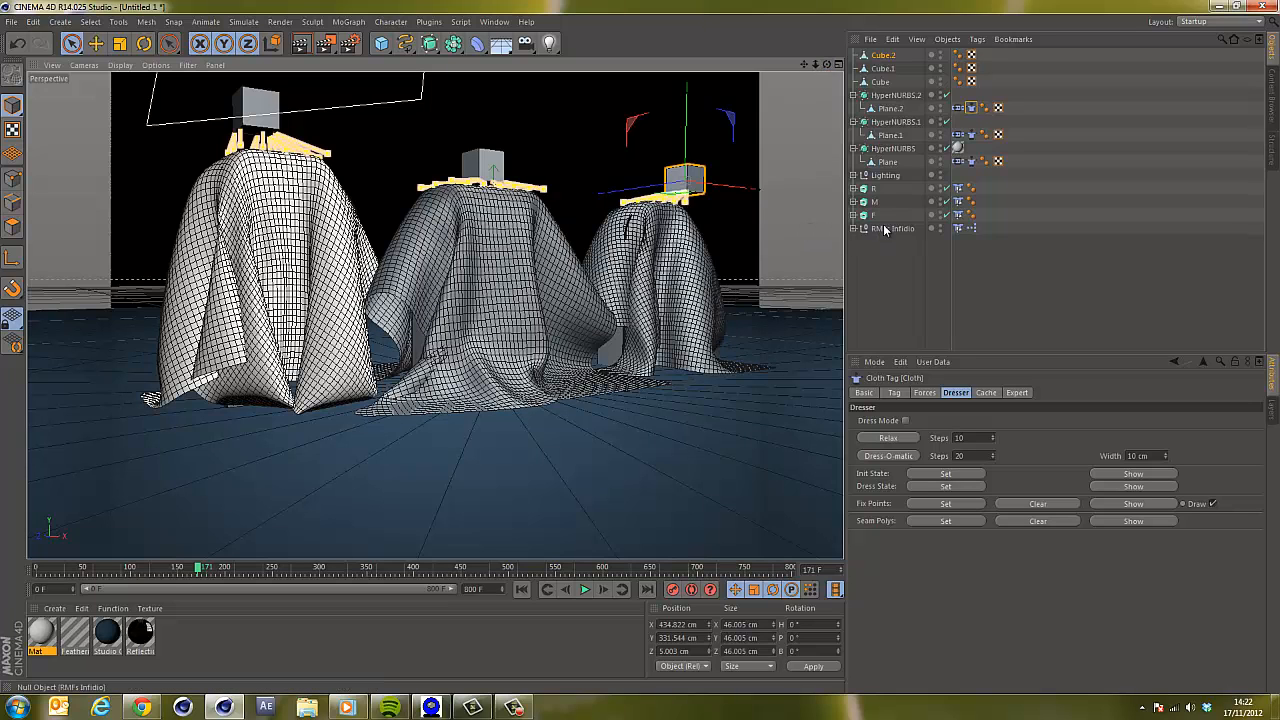
pyautogui.middleClick(298, 398)
pyautogui.click(428, 66)
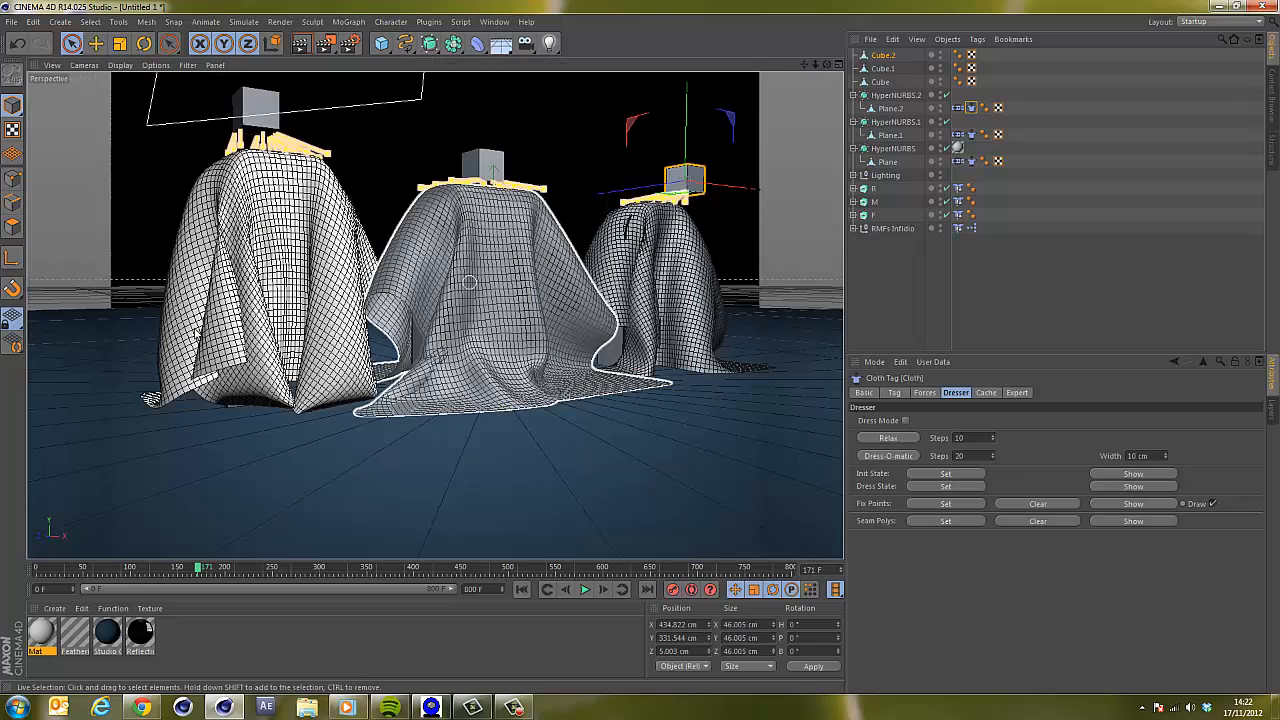
pyautogui.doubleClick(179, 645)
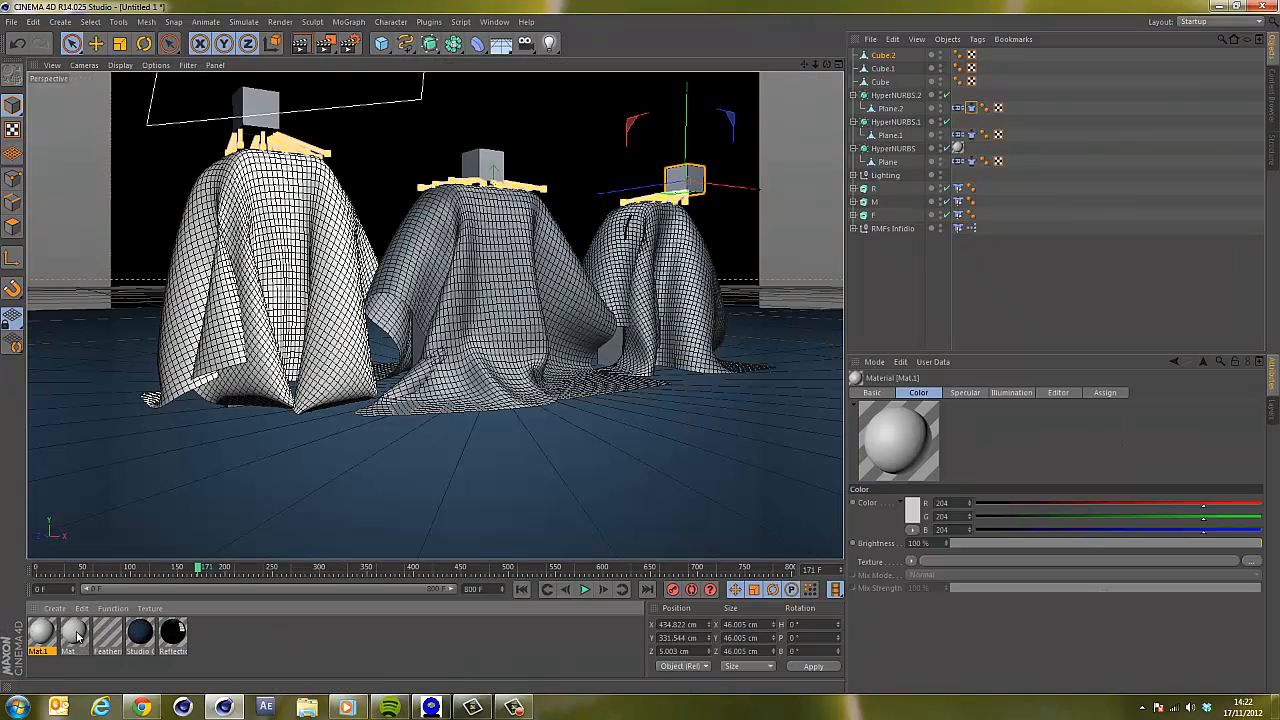
pyautogui.doubleClick(33, 636)
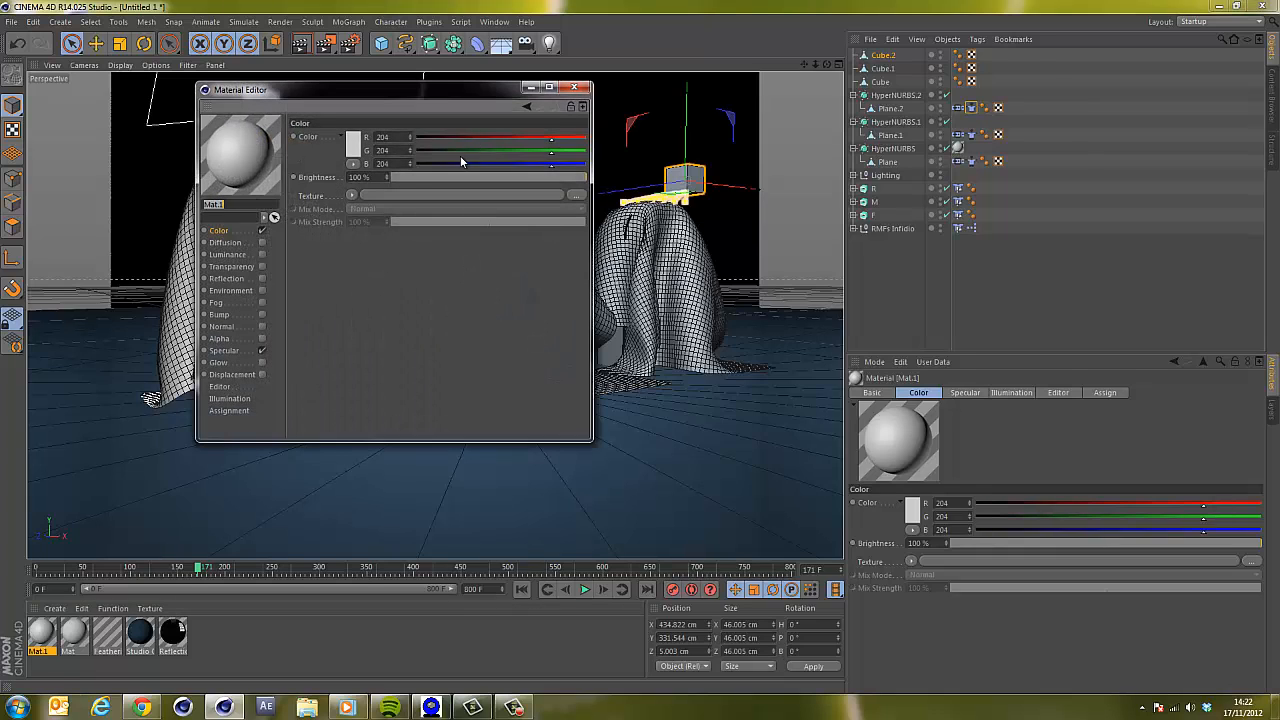
# Set Mat.1's colour to a red of R 184, G 32, B 12.
pyautogui.moveTo(869, 189); pyautogui.dragTo(872, 189)
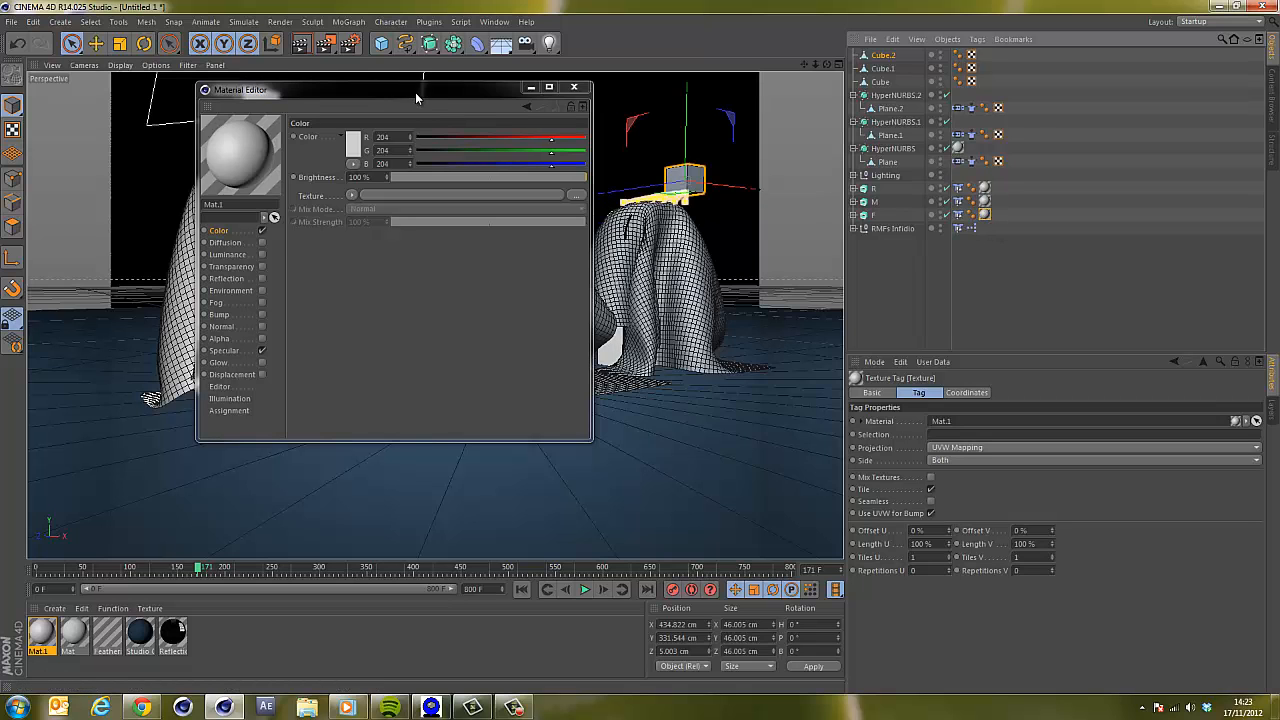
pyautogui.moveTo(415, 92); pyautogui.dragTo(878, 190)
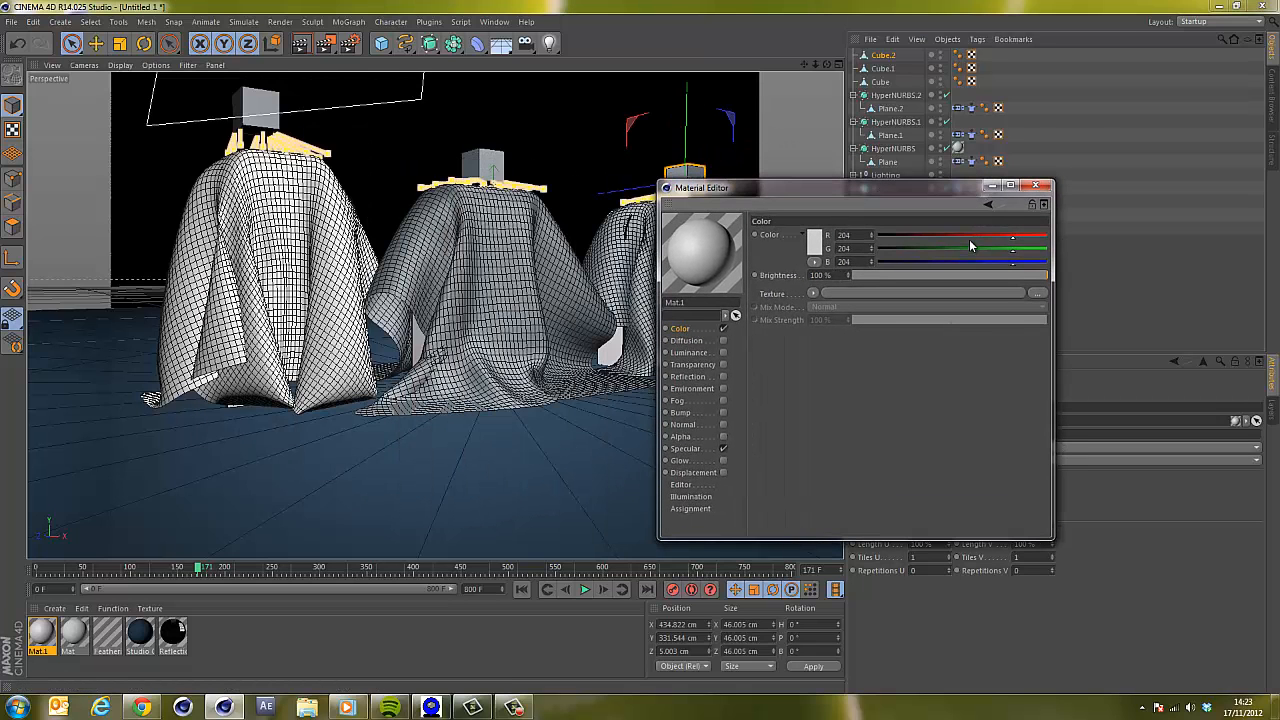
pyautogui.moveTo(1013, 237); pyautogui.dragTo(898, 252)
pyautogui.click(905, 248)
pyautogui.moveTo(1008, 242); pyautogui.dragTo(1006, 242)
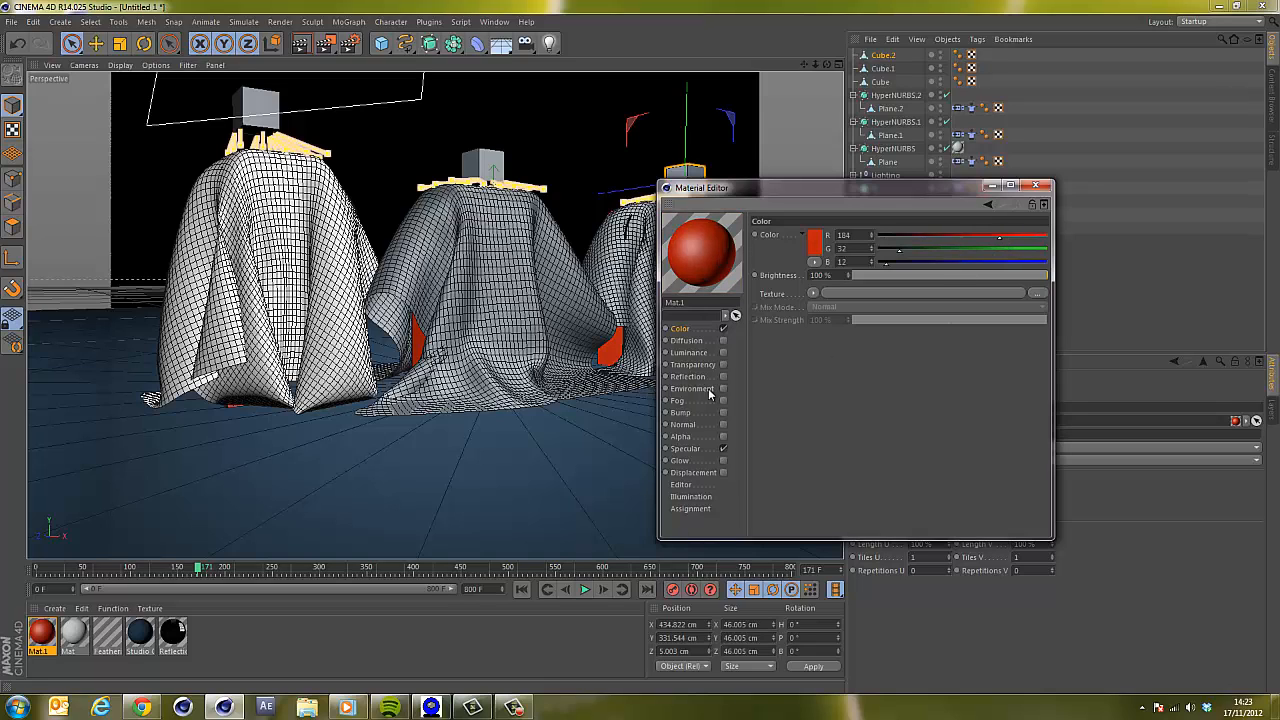
# Enable Mat.1's reflection at 27% brightness with a Fresnel texture at 22% mix strength, and turn off specular.
pyautogui.click(724, 376)
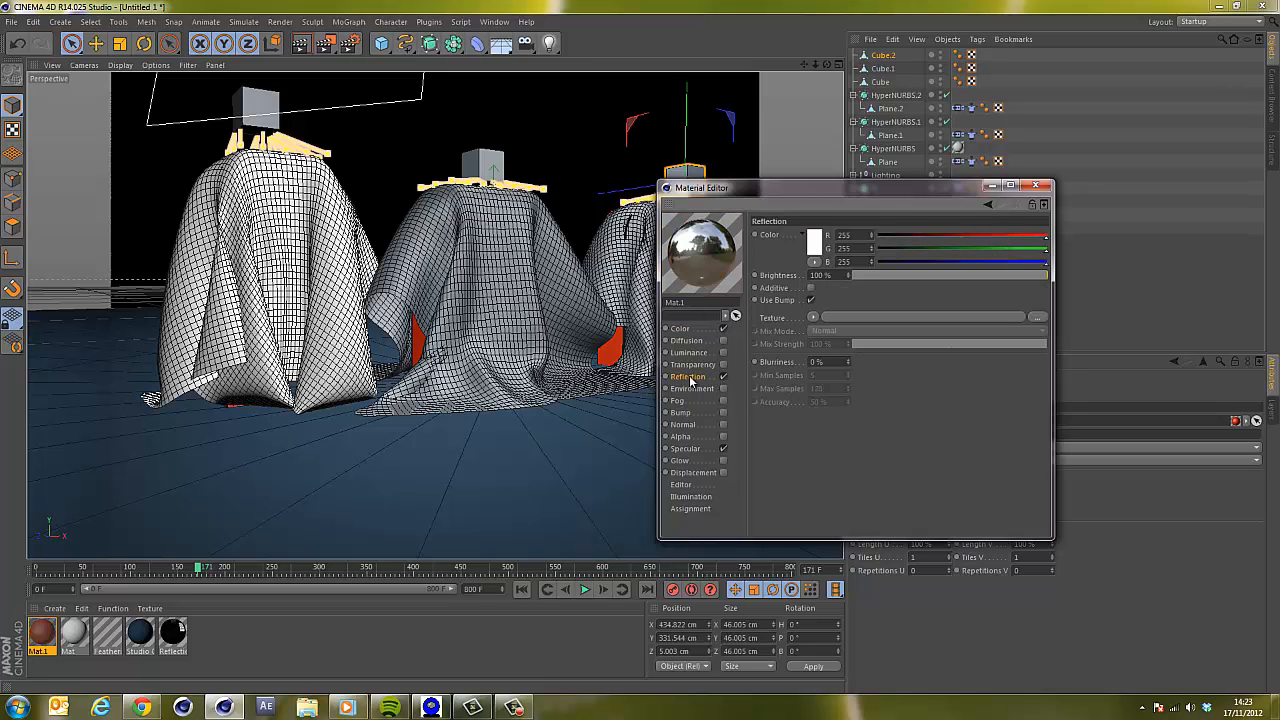
pyautogui.click(913, 275)
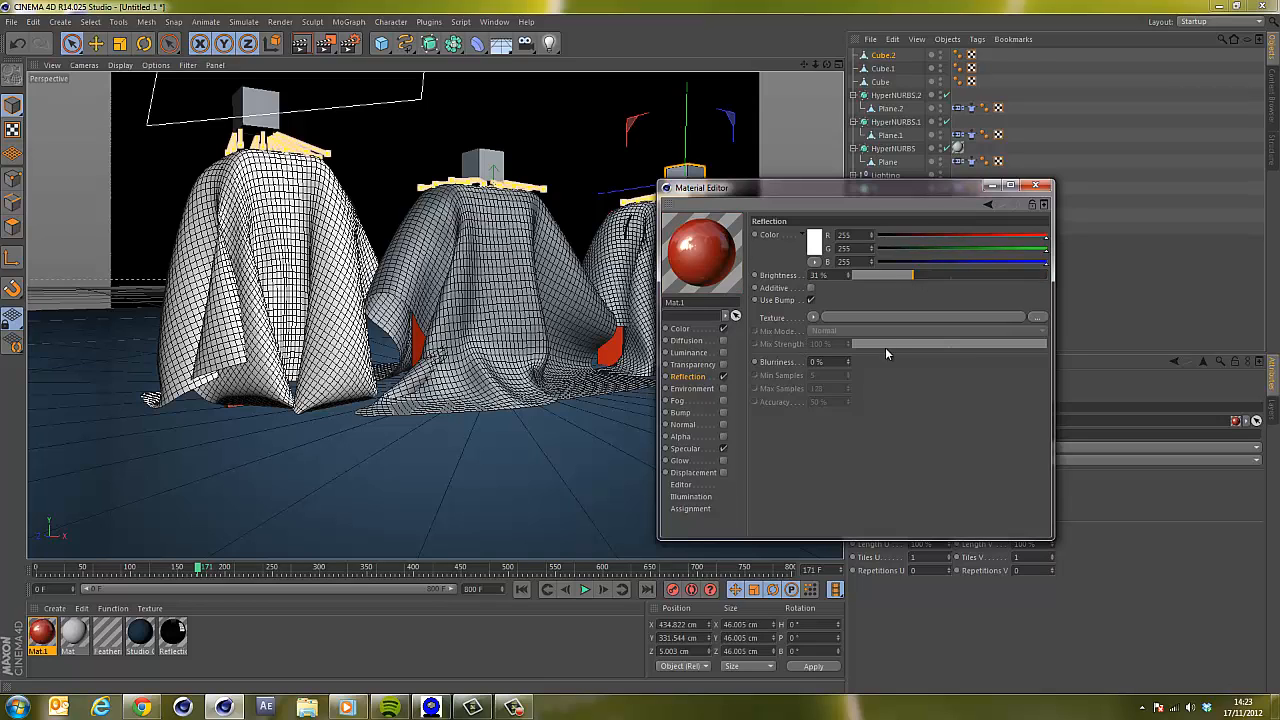
pyautogui.click(812, 318)
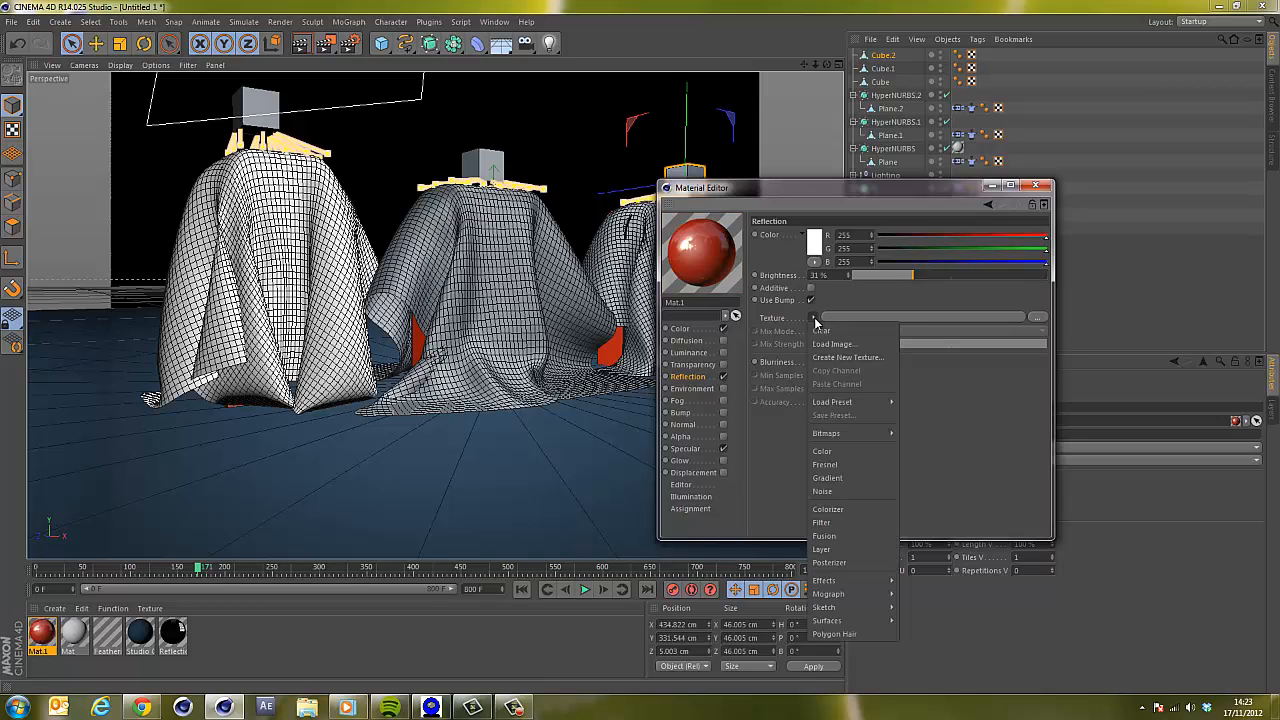
pyautogui.click(825, 464)
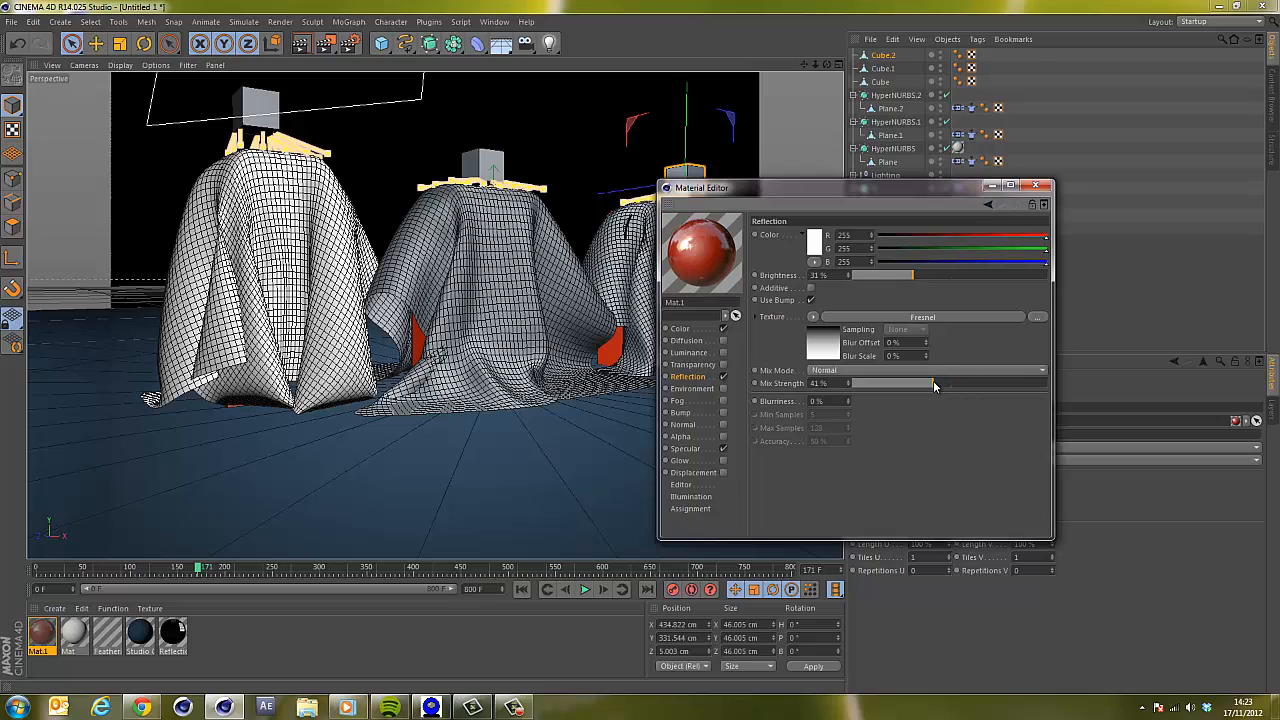
pyautogui.moveTo(933, 383); pyautogui.dragTo(895, 383)
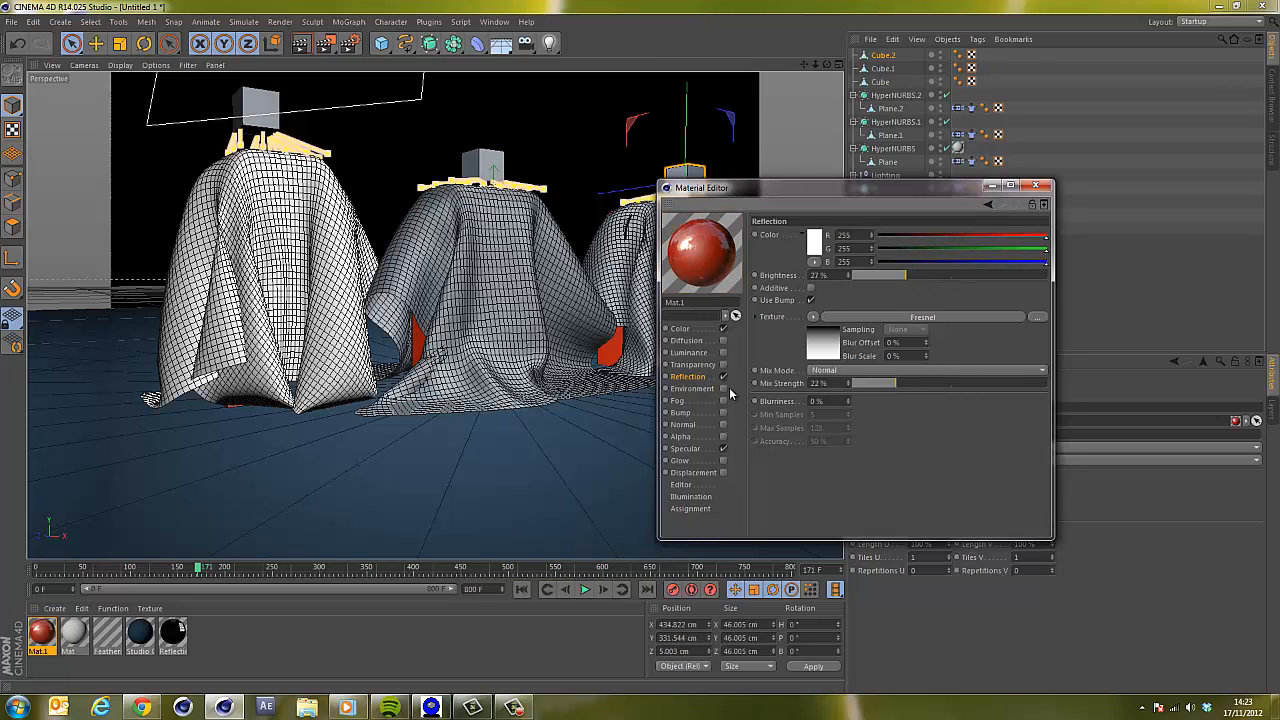
pyautogui.click(723, 448)
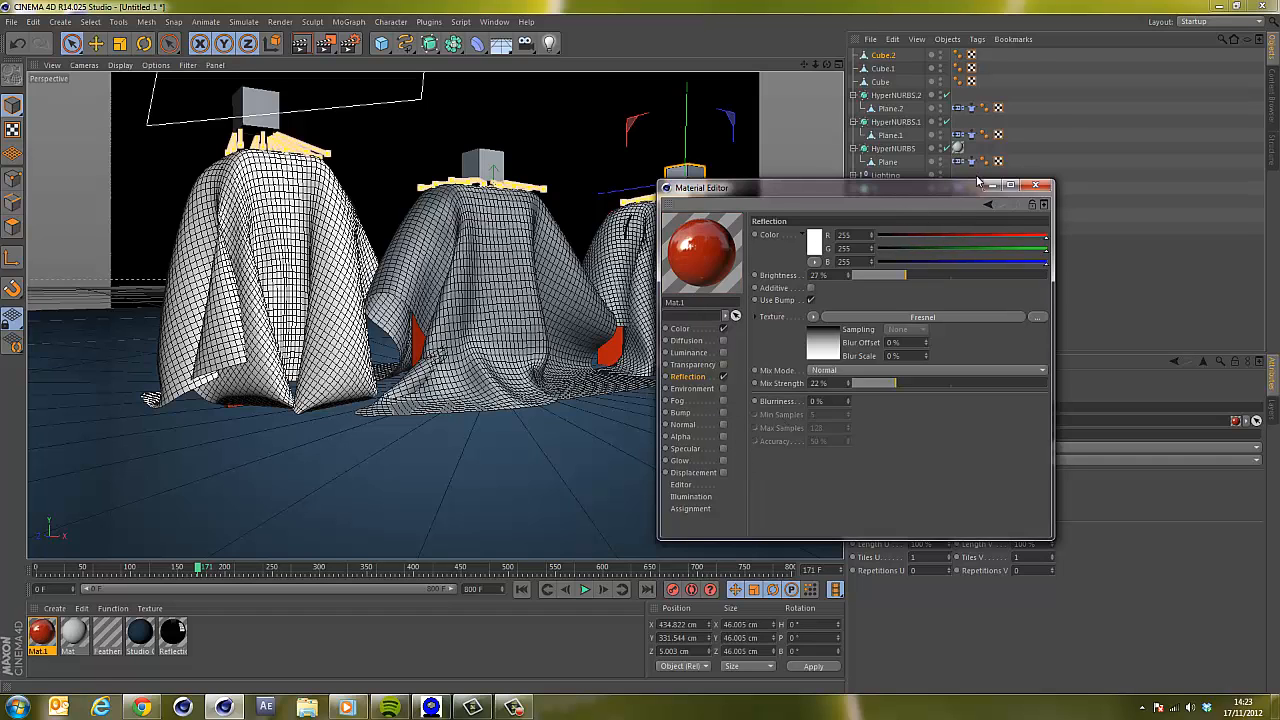
pyautogui.click(1045, 186)
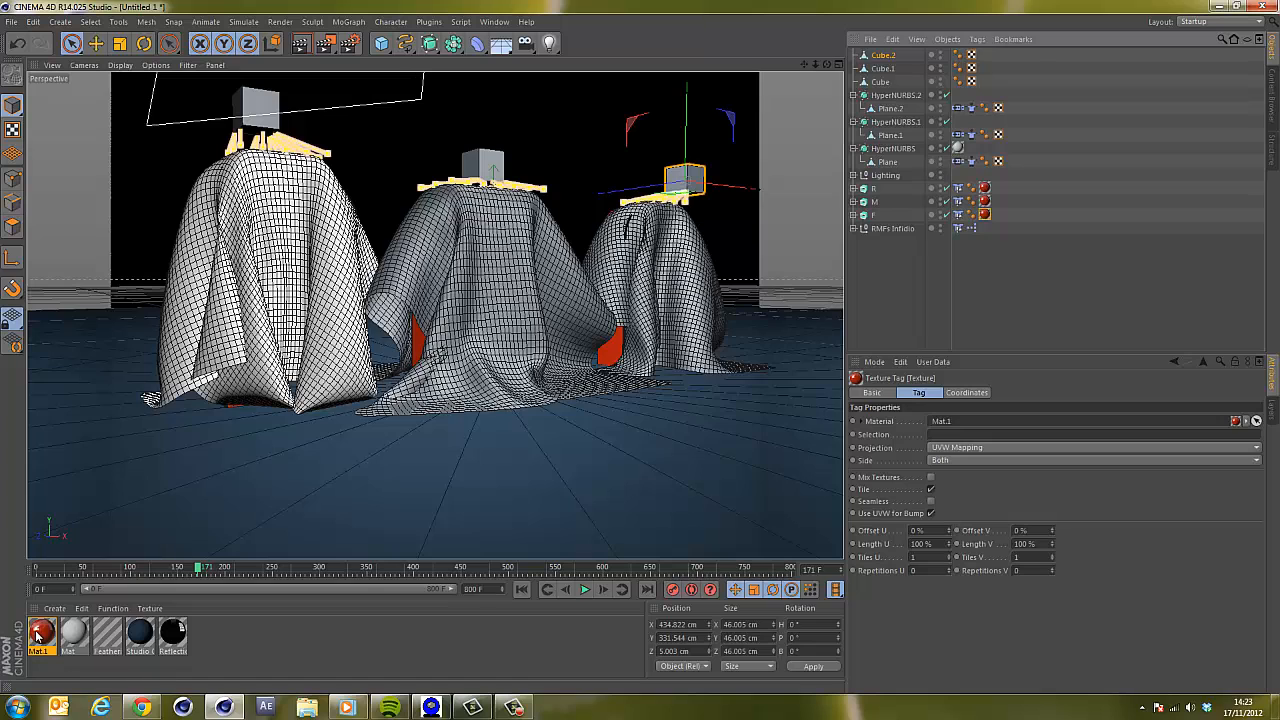
# Render the active view to preview the red letter material.
pyautogui.moveTo(38, 636); pyautogui.dragTo(848, 90)
pyautogui.moveTo(650, 252); pyautogui.dragTo(40, 640)
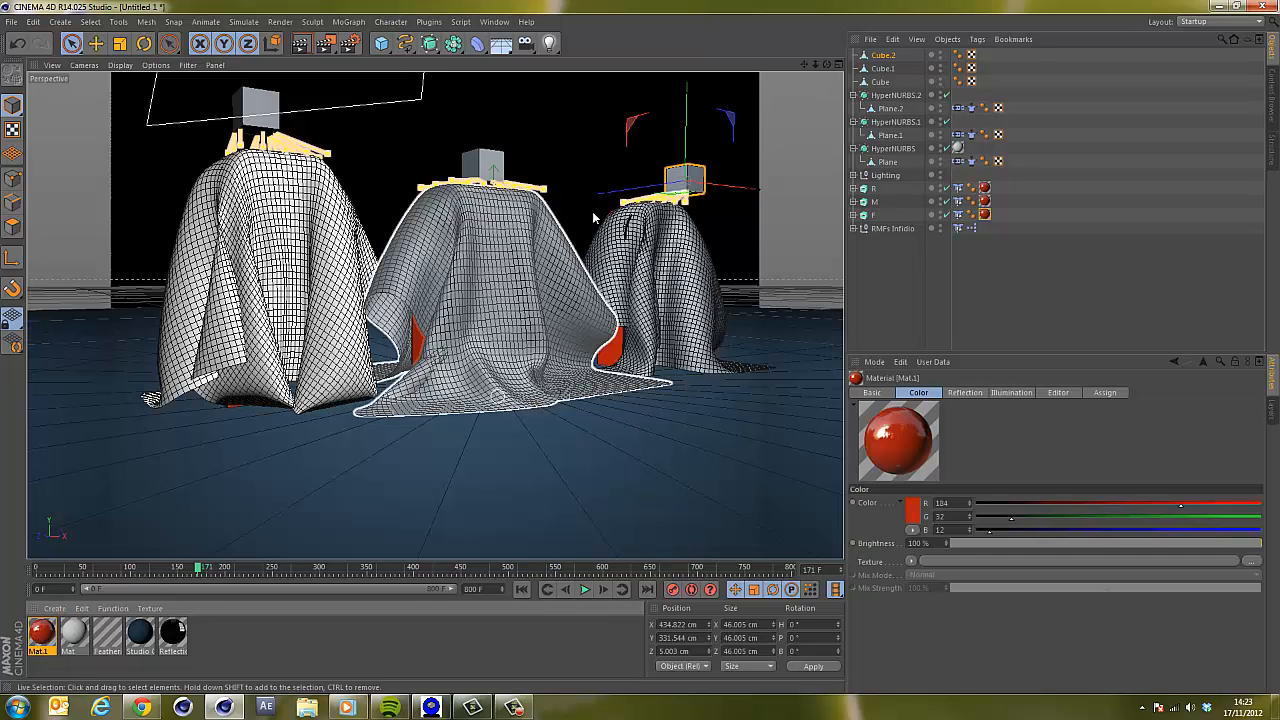
pyautogui.click(310, 50)
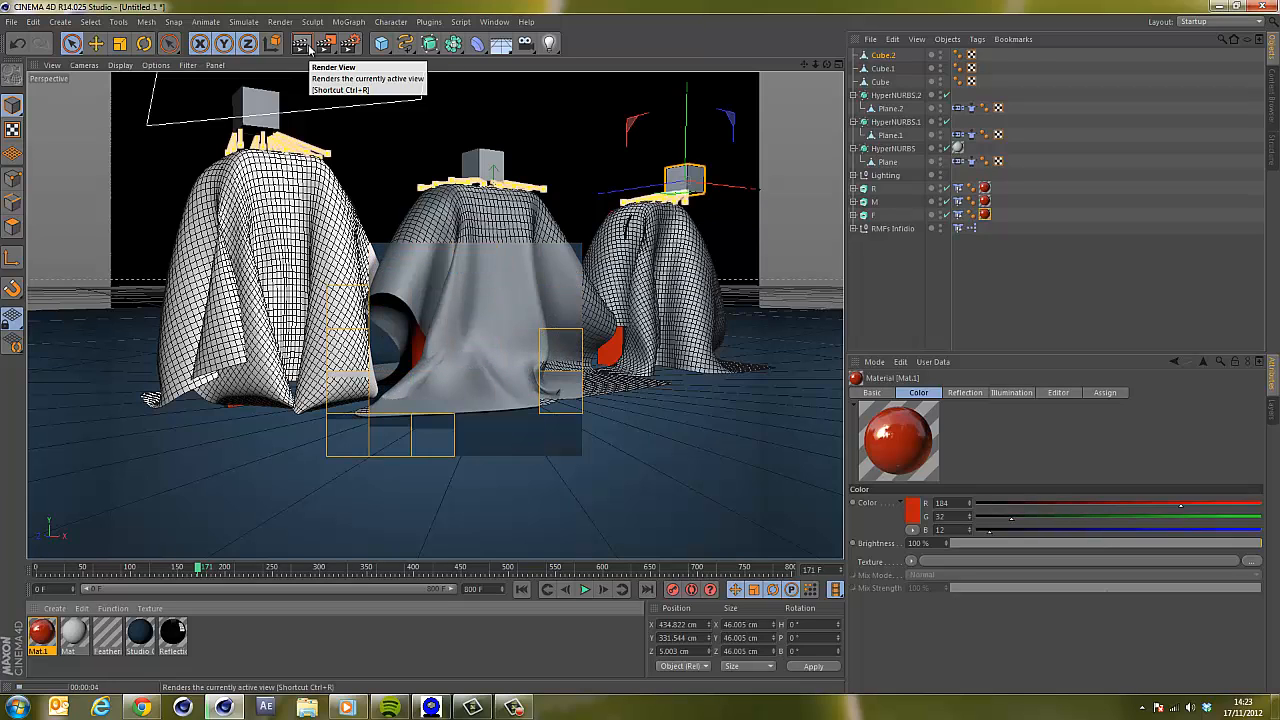
# Copy the white Mat texture tag onto HyperNURBS.2.
pyautogui.click(839, 65)
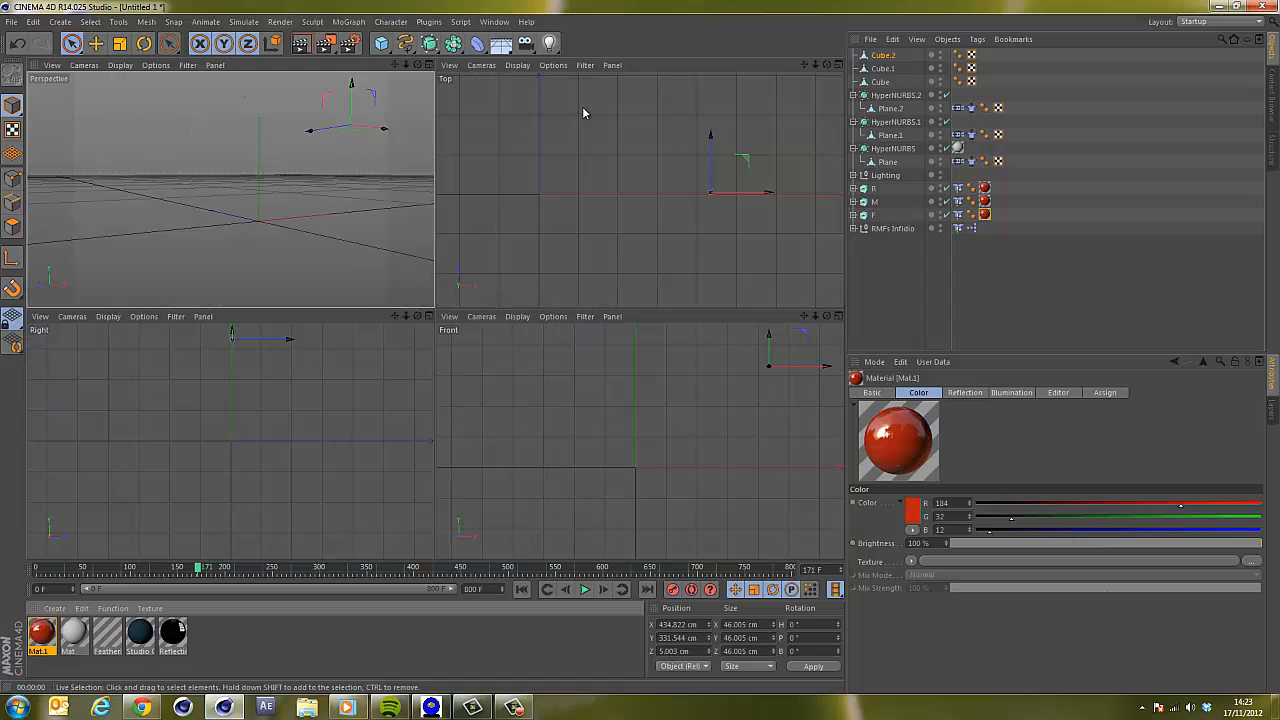
pyautogui.click(429, 65)
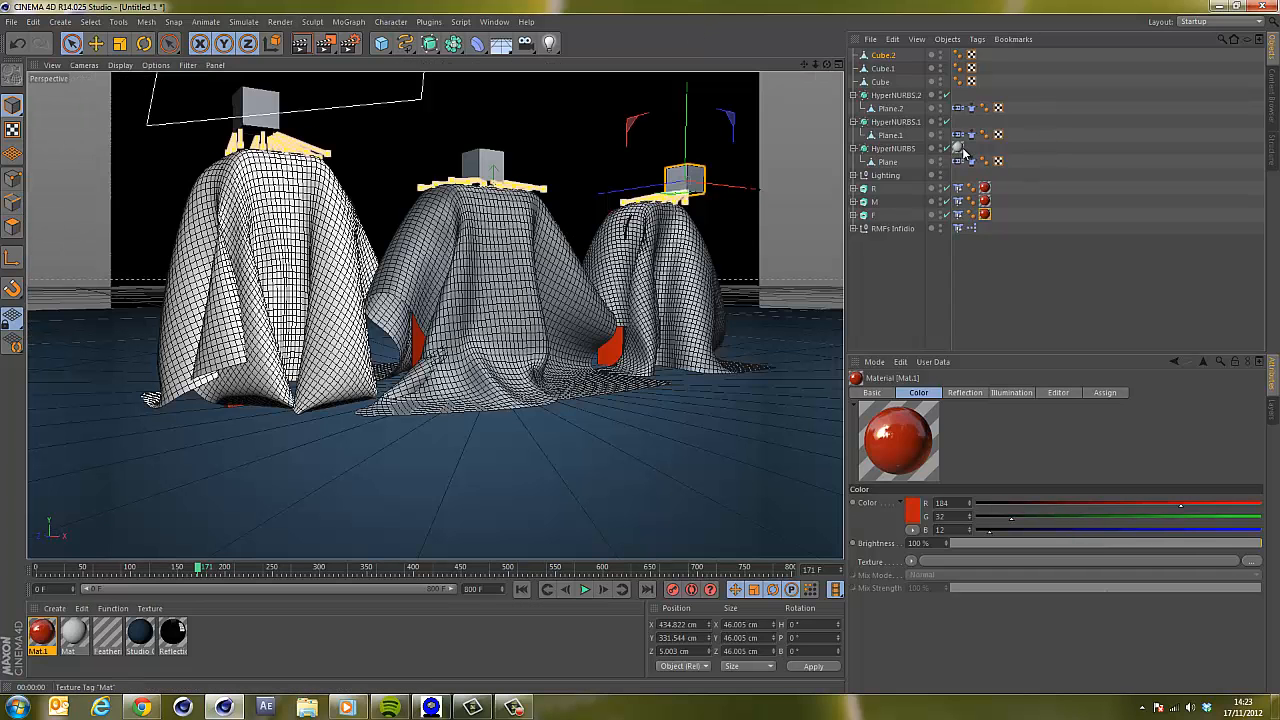
pyautogui.keyDown('ctrl'); pyautogui.moveTo(963, 150); pyautogui.dragTo(959, 95); pyautogui.keyUp('ctrl')
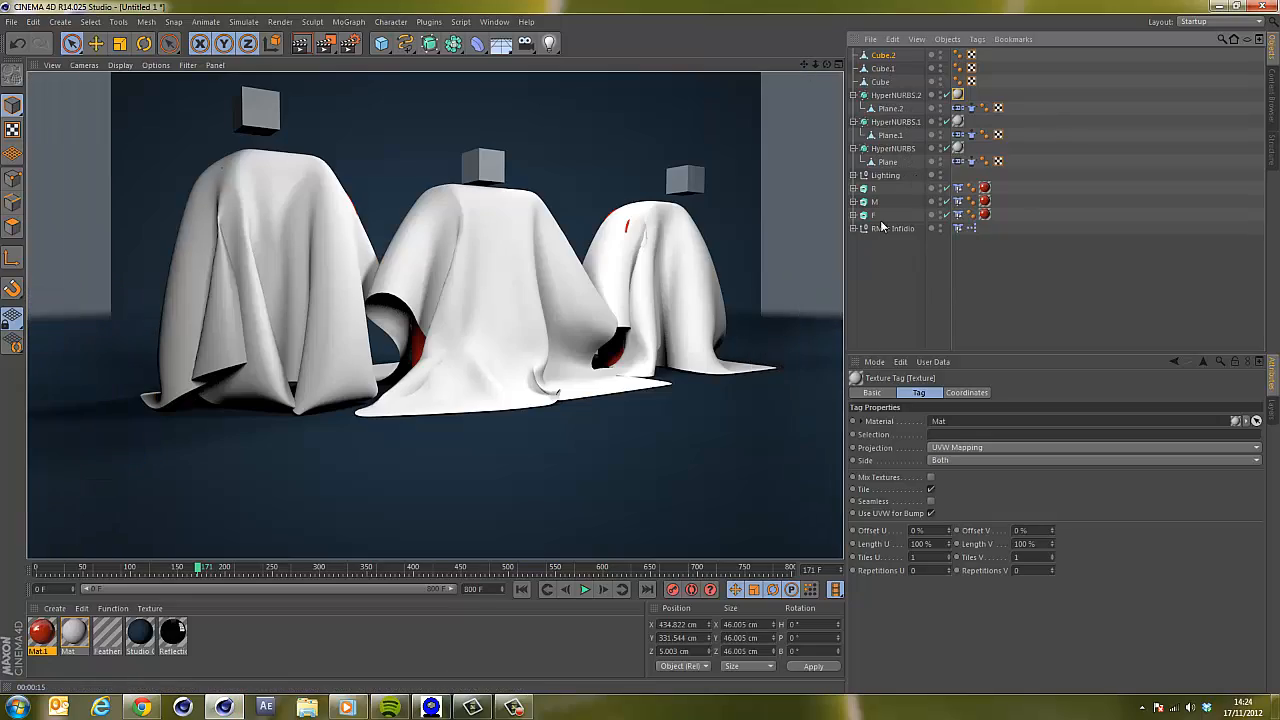
# Play the simulation while moving Cube.2 to about 414 cm in X and 343 cm in Y, then pause.
pyautogui.moveTo(822, 66); pyautogui.dragTo(803, 66)
pyautogui.click(585, 589)
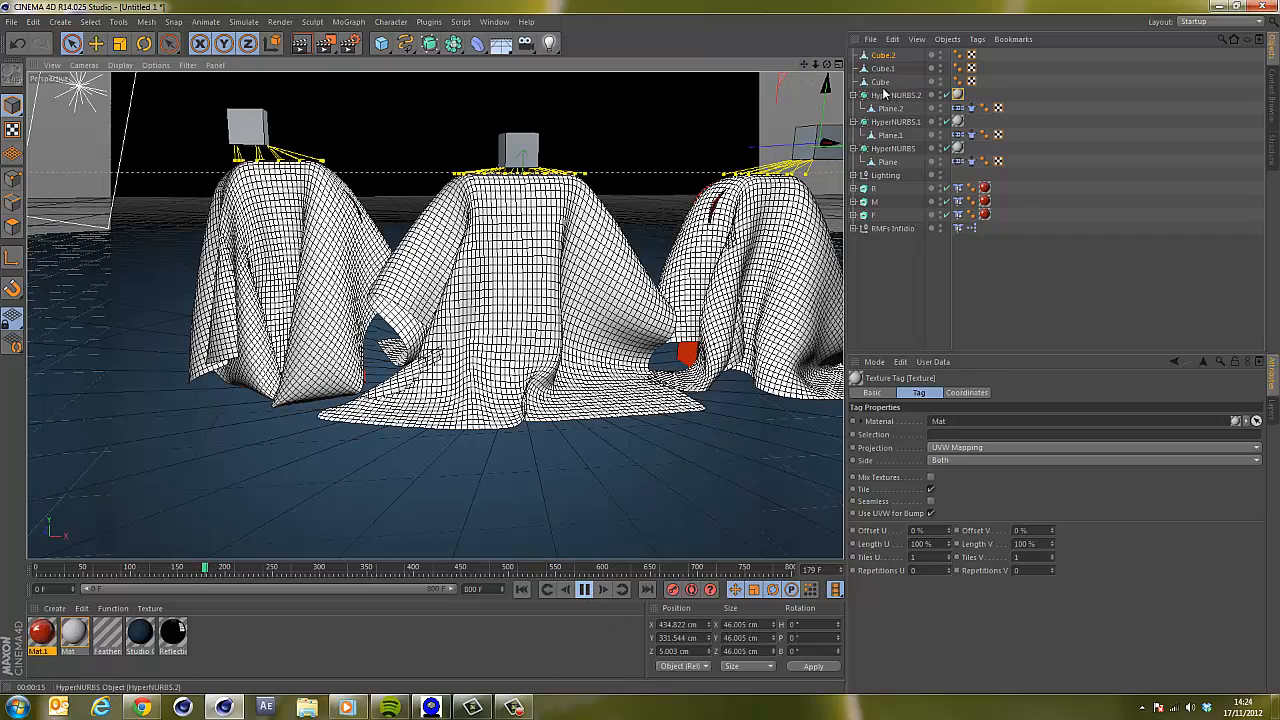
pyautogui.click(881, 57)
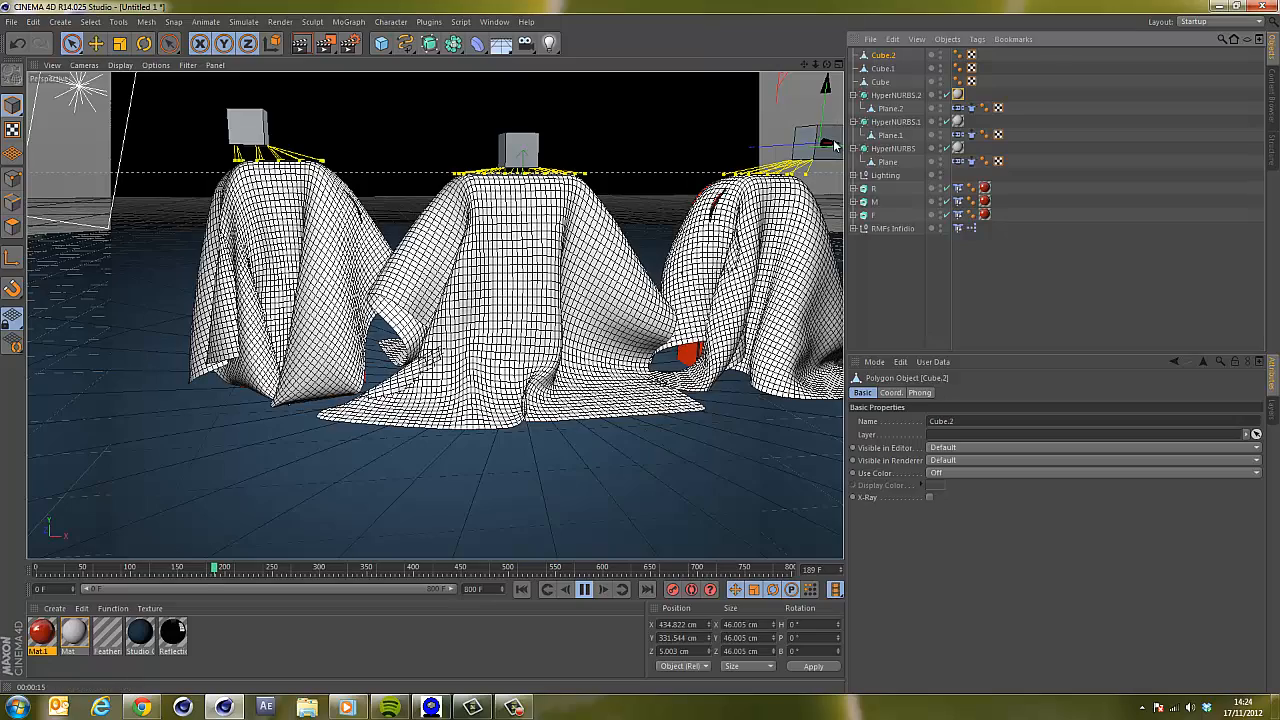
pyautogui.moveTo(829, 146)
pyautogui.mouseDown()
pyautogui.moveTo(811, 102)
pyautogui.moveTo(831, 134)
pyautogui.mouseUp()
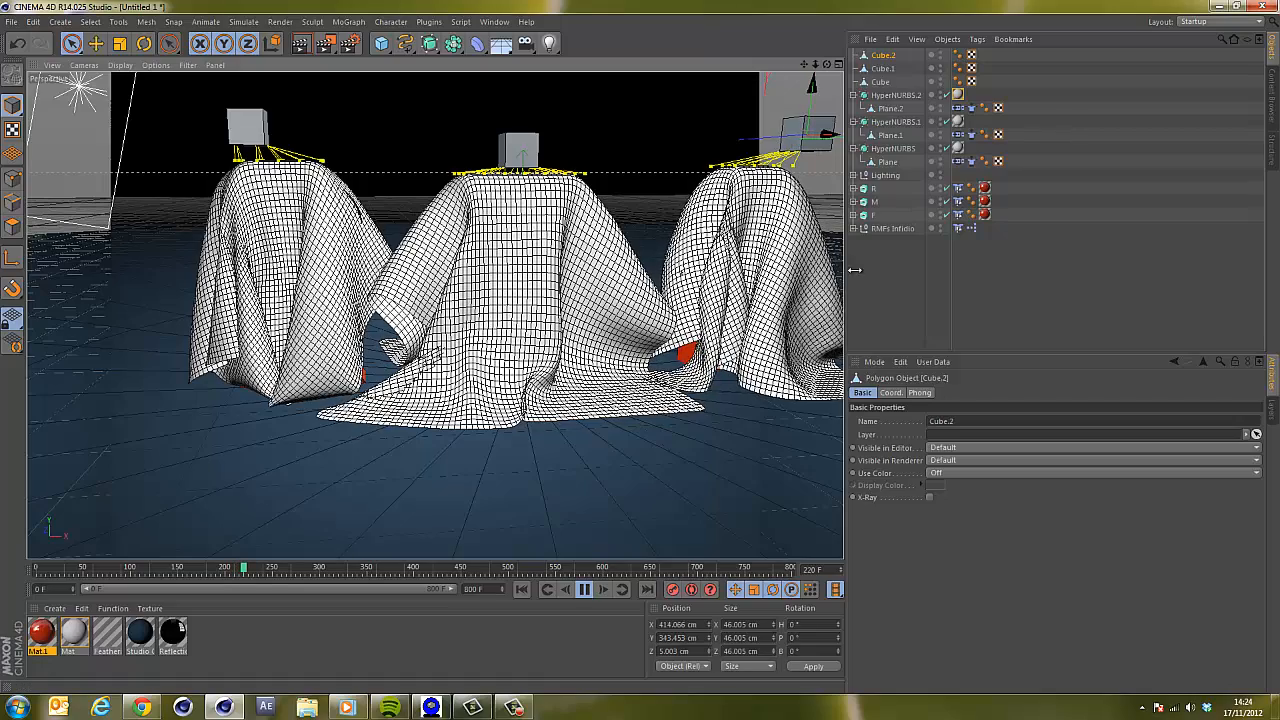
pyautogui.click(585, 590)
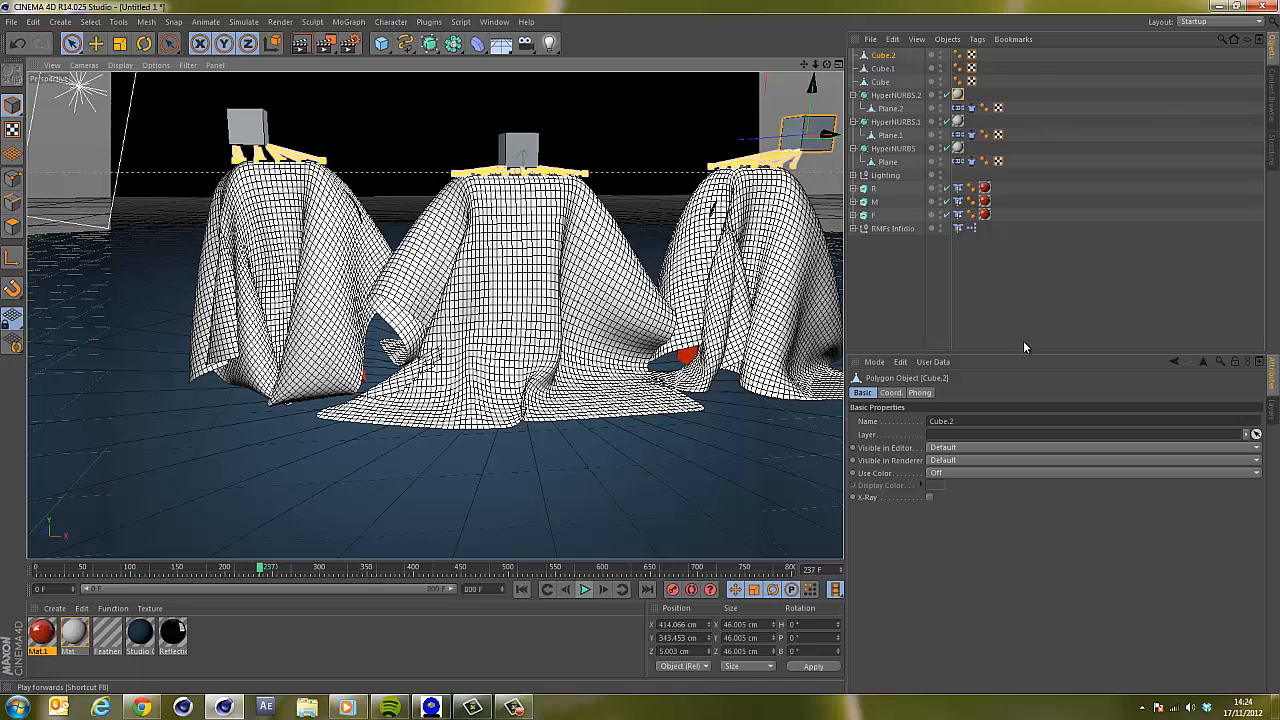
# Rewind and replay the cloth simulation, rendering the active view to check the lifted drapes.
pyautogui.click(972, 108)
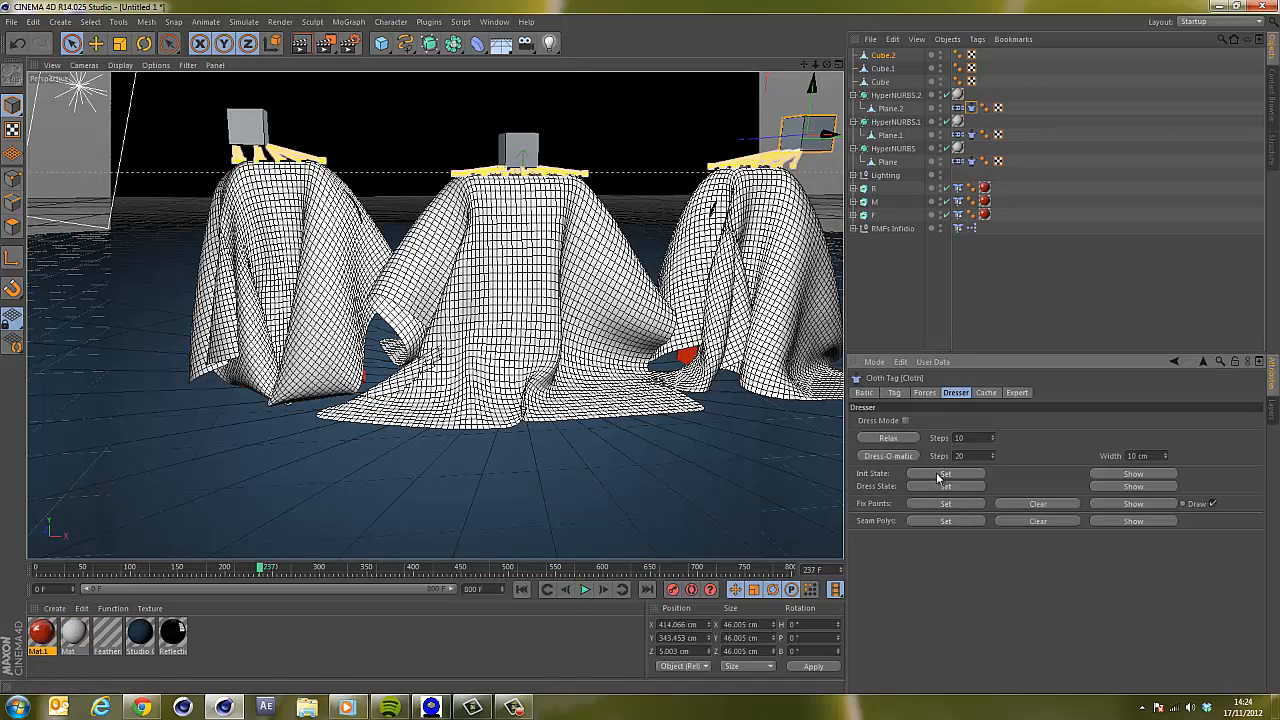
pyautogui.click(521, 590)
pyautogui.click(585, 589)
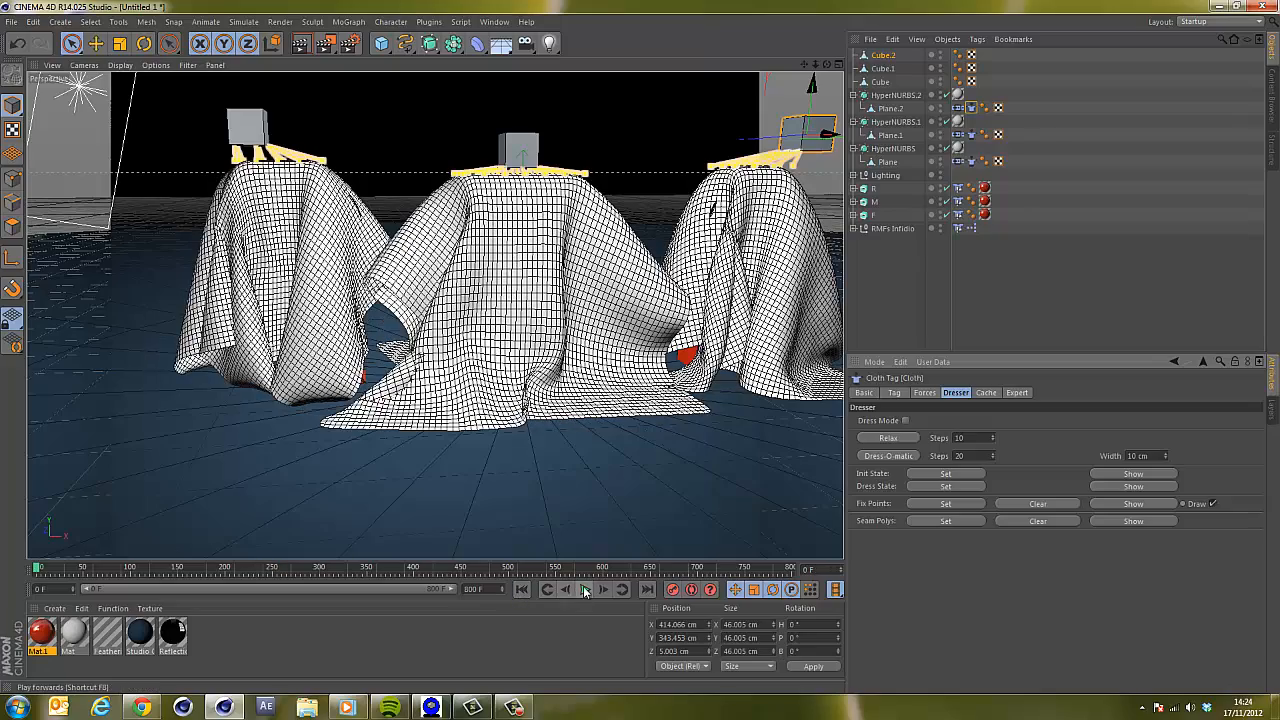
pyautogui.moveTo(827, 65); pyautogui.dragTo(657, 320)
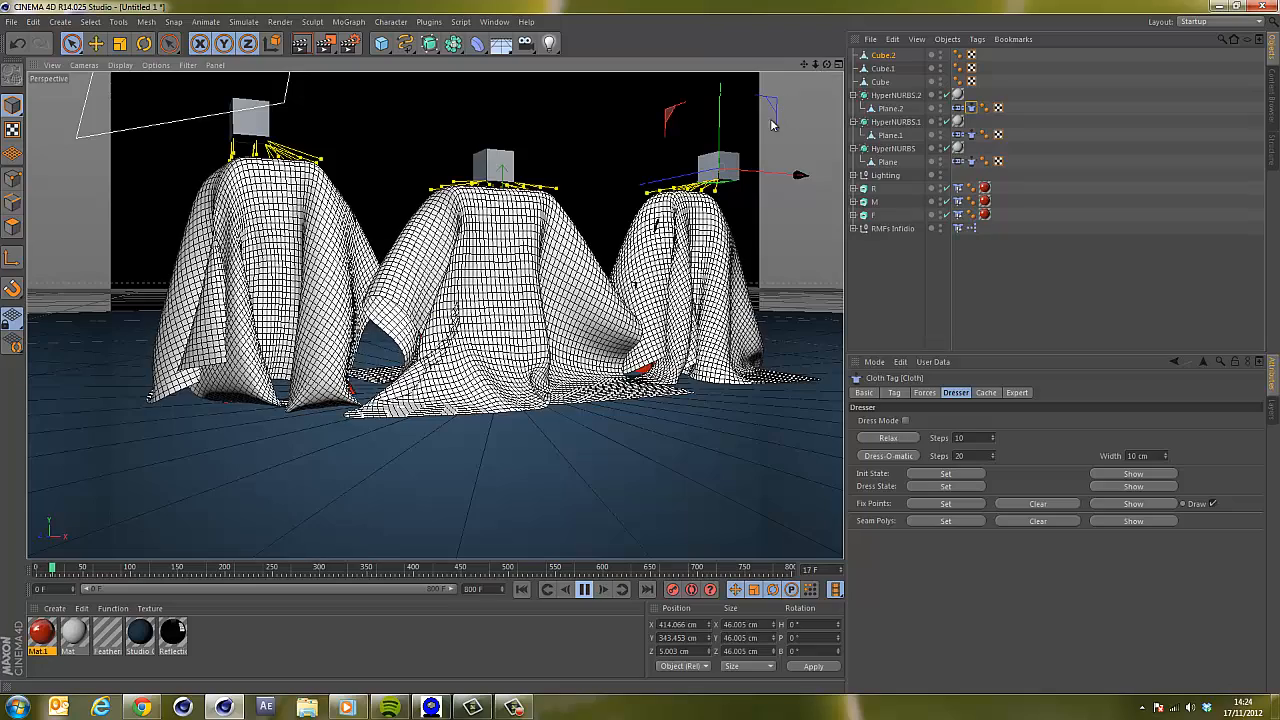
pyautogui.click(302, 46)
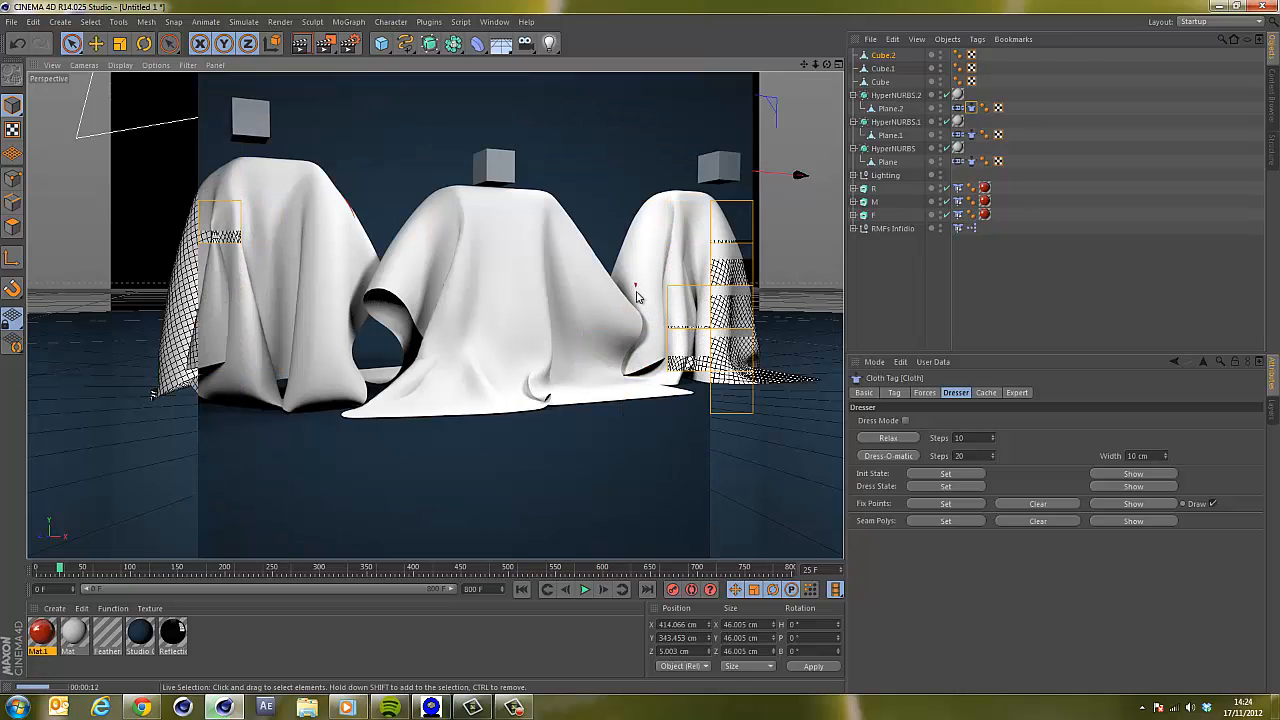
pyautogui.click(888, 57)
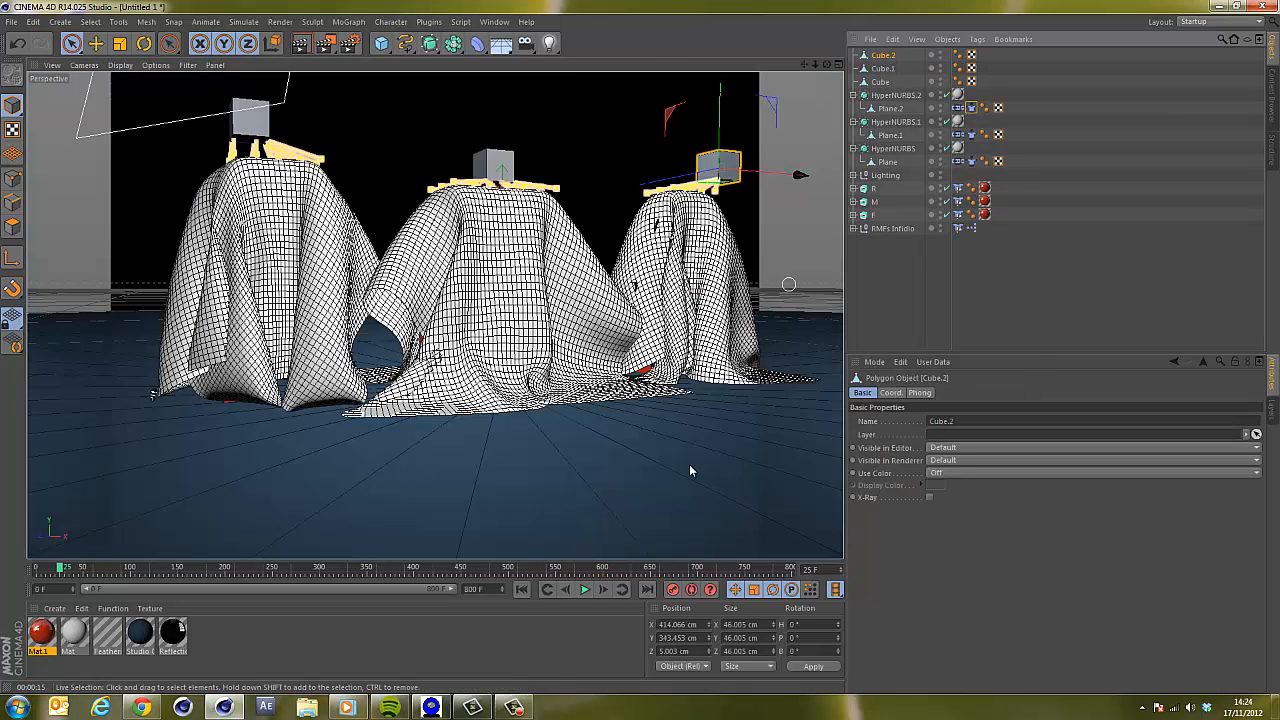
# Play the simulation again while dragging Cube.2 to about 388 cm in X and -12 cm in Z, then pause.
pyautogui.press('F8')
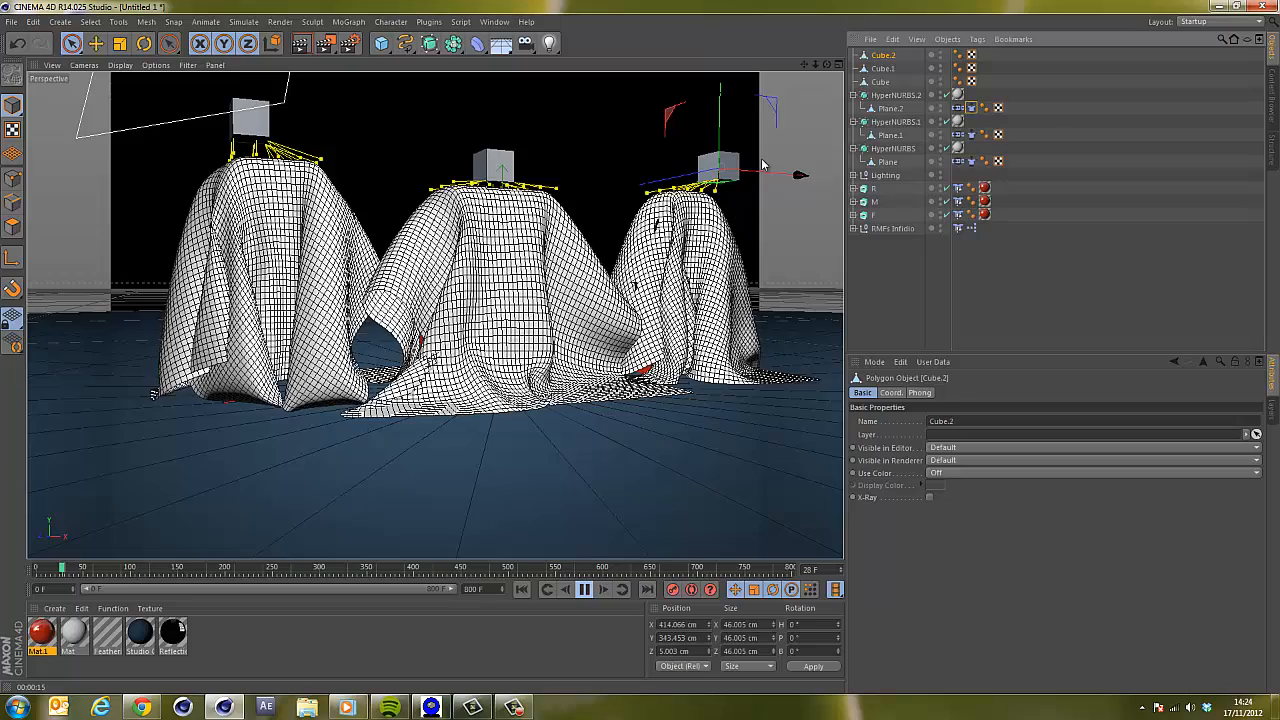
pyautogui.moveTo(800, 175); pyautogui.dragTo(791, 178)
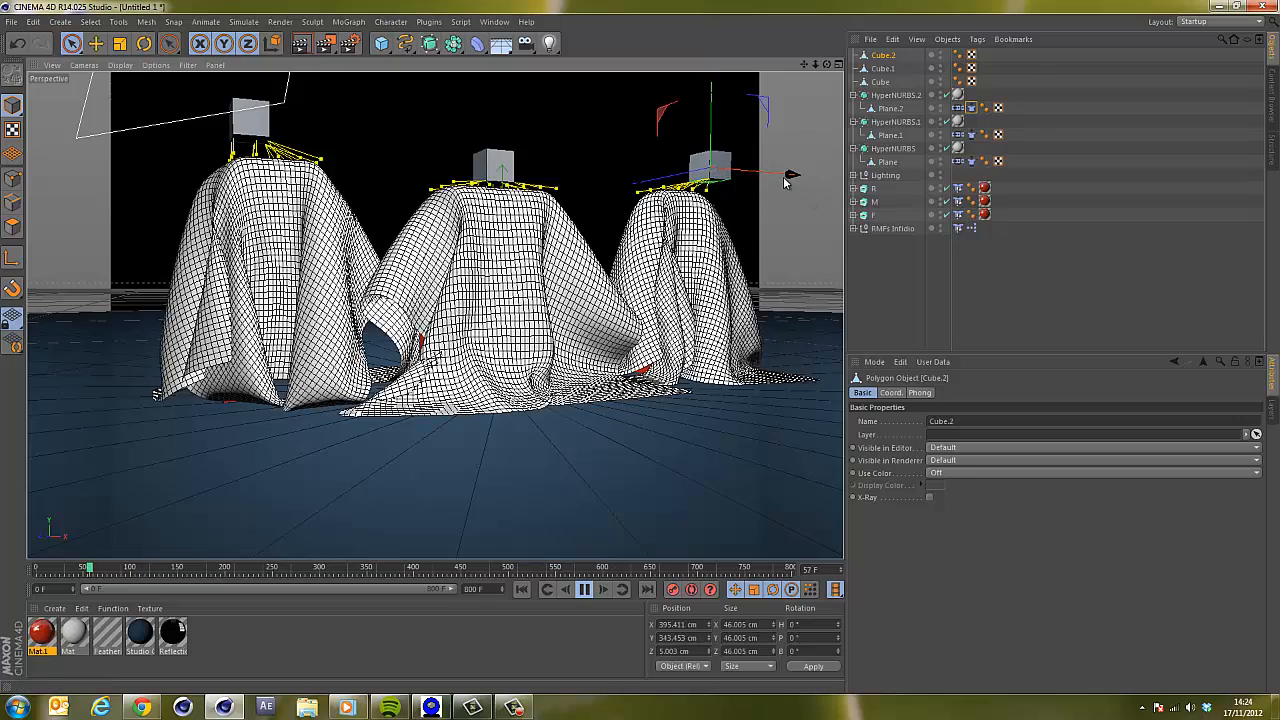
pyautogui.moveTo(790, 177); pyautogui.dragTo(791, 177)
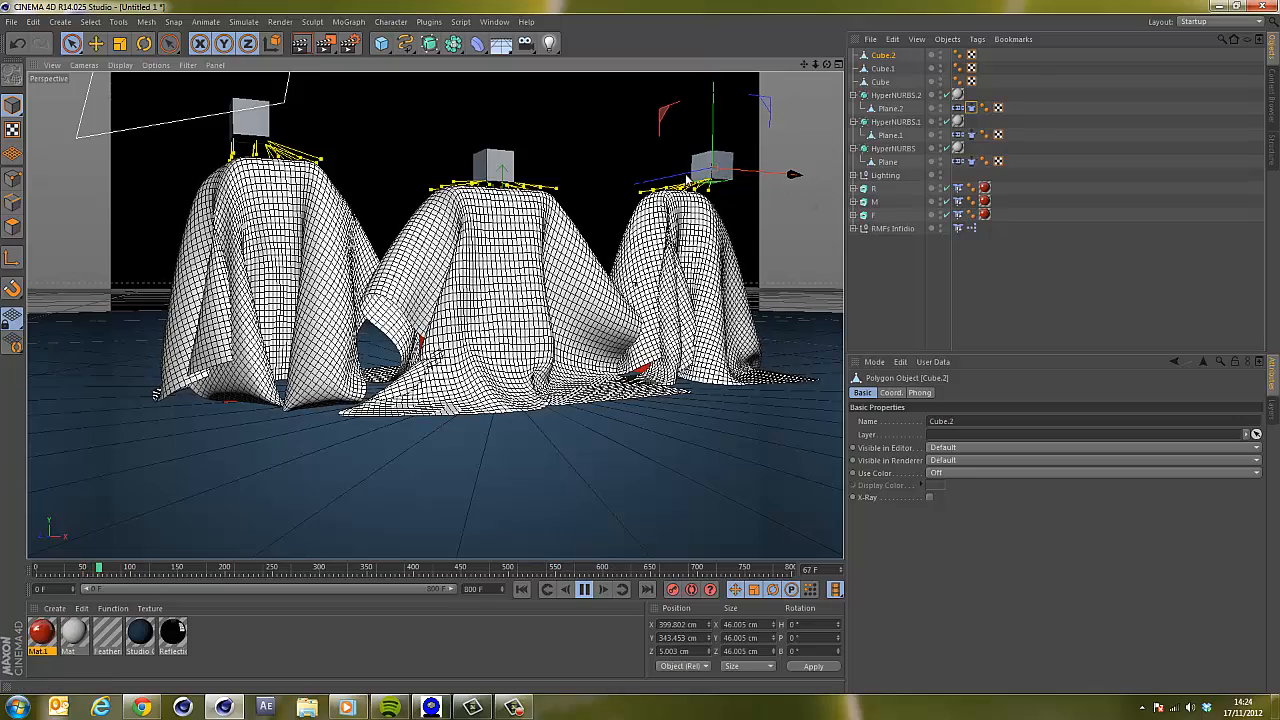
pyautogui.moveTo(692, 175); pyautogui.dragTo(691, 176)
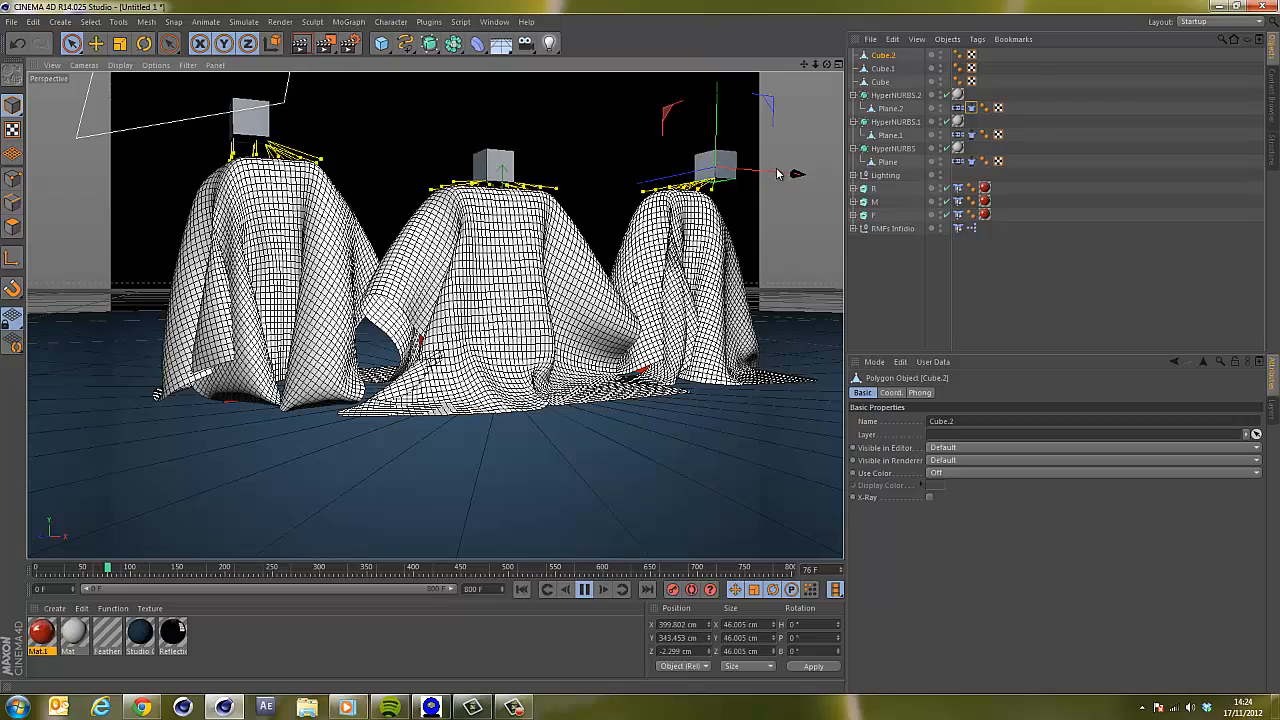
pyautogui.moveTo(774, 174); pyautogui.dragTo(697, 174)
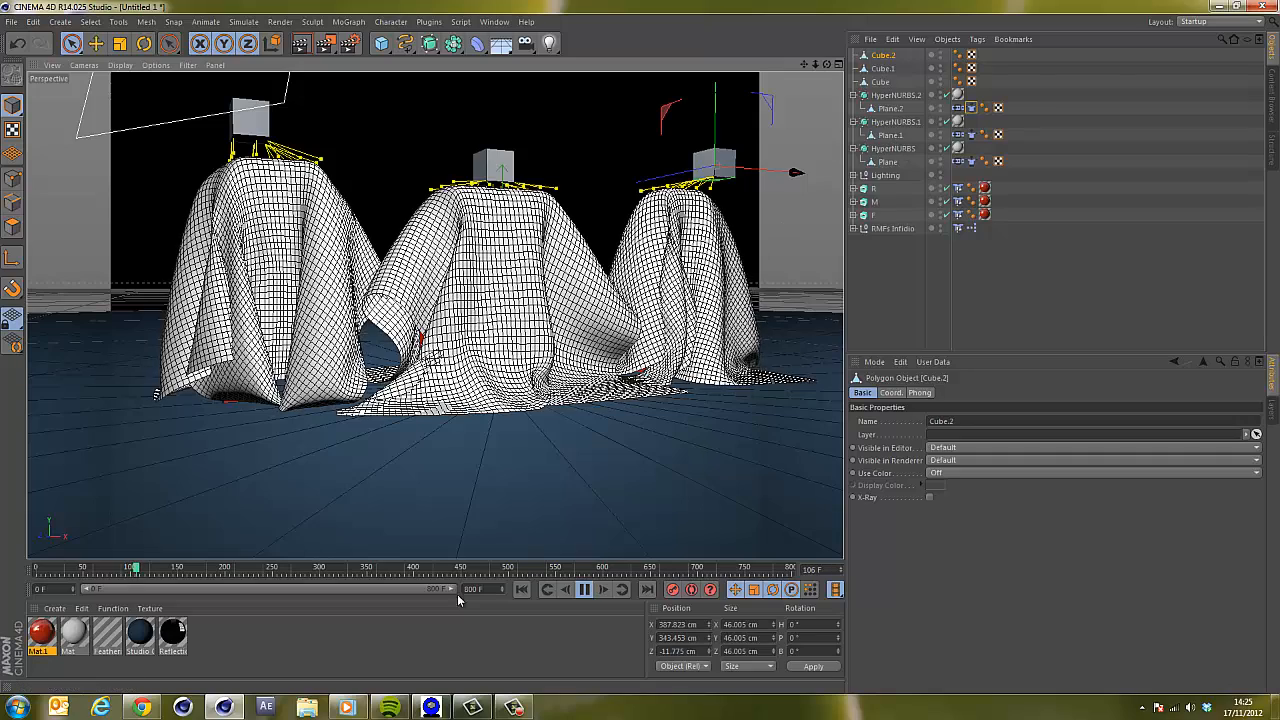
pyautogui.click(582, 590)
# Set the initial state of Plane.2's cloth tag from the current drape.
pyautogui.click(970, 107)
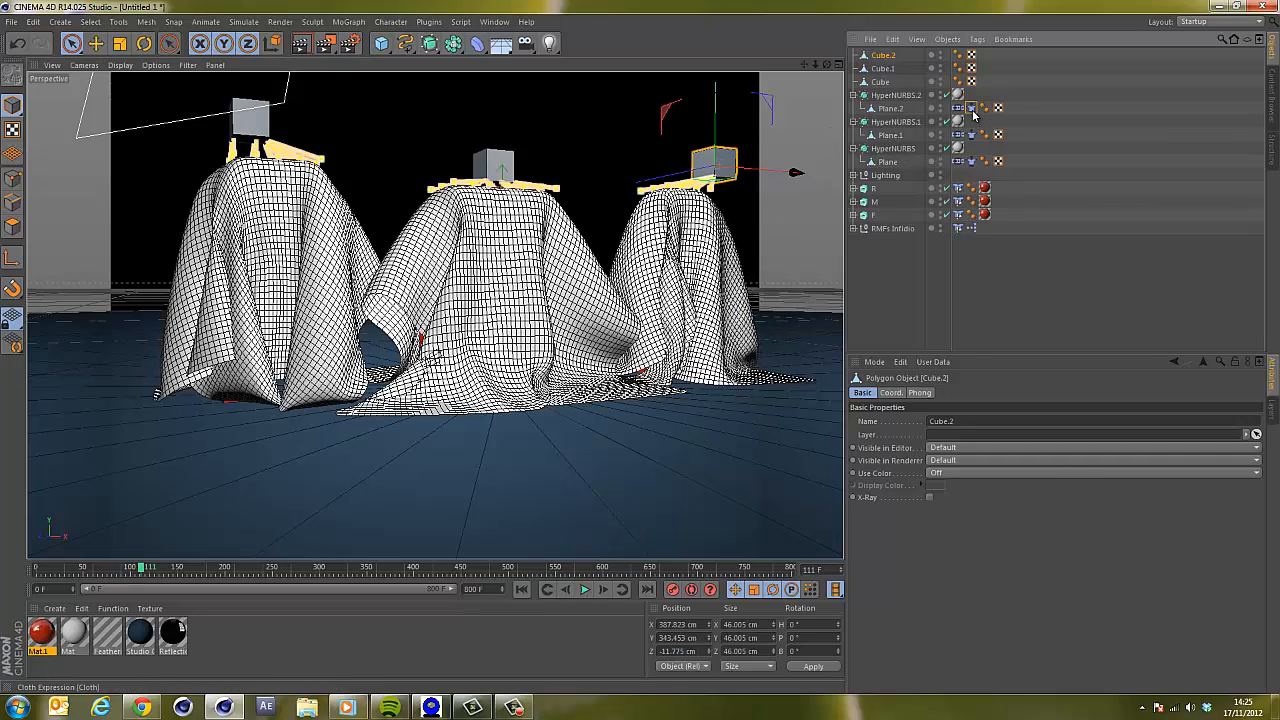
pyautogui.click(934, 475)
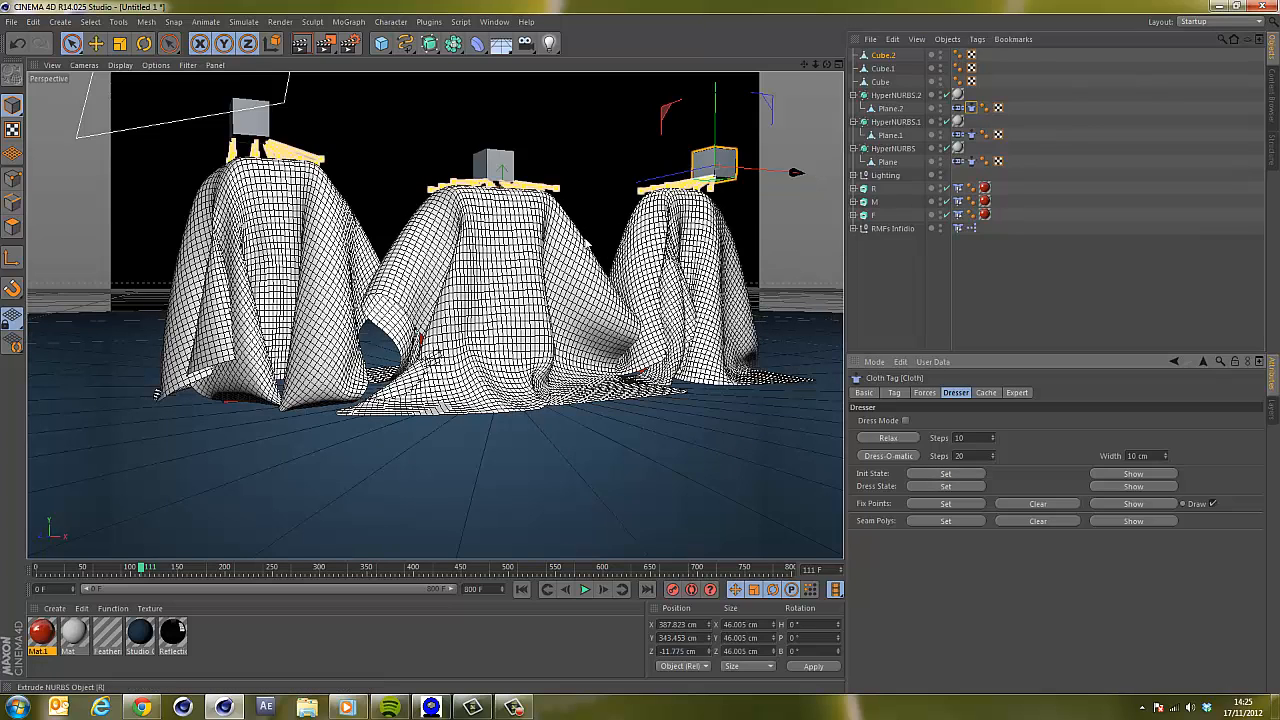
# Change both knots of the RMFs Infidio studio colour gradient to white.
pyautogui.click(893, 229)
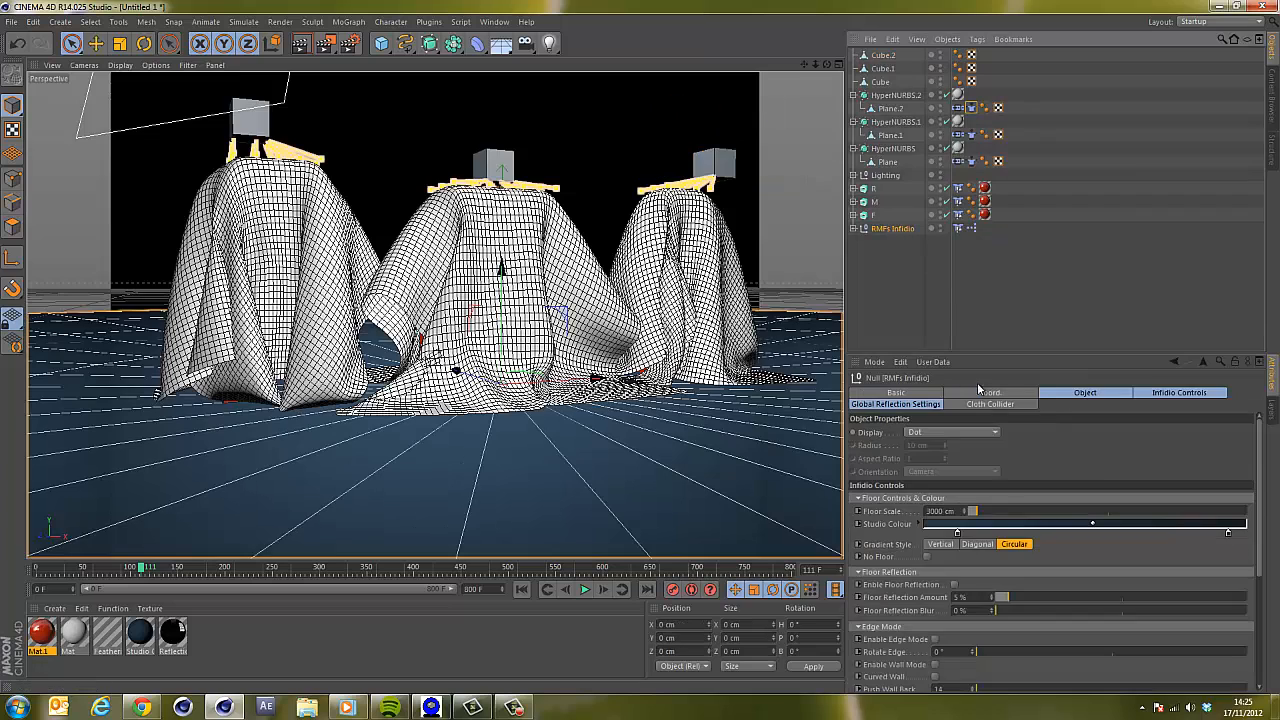
pyautogui.doubleClick(958, 536)
pyautogui.click(933, 598)
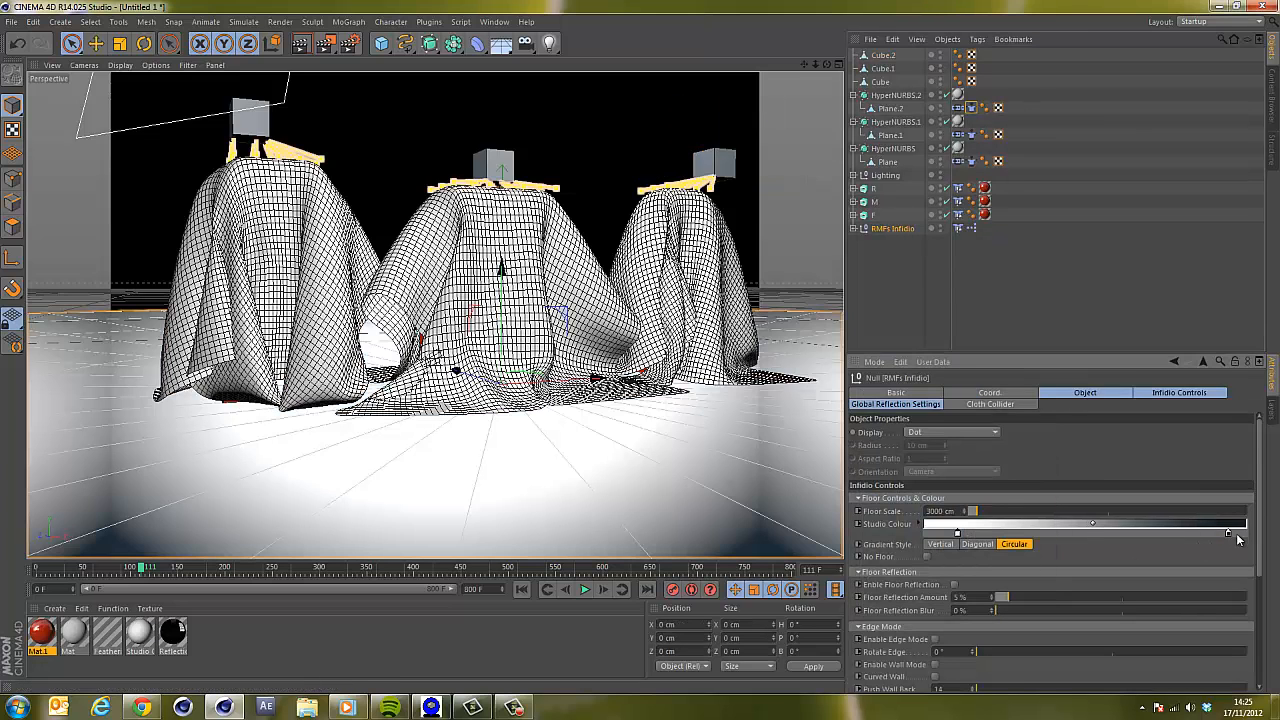
pyautogui.doubleClick(1228, 533)
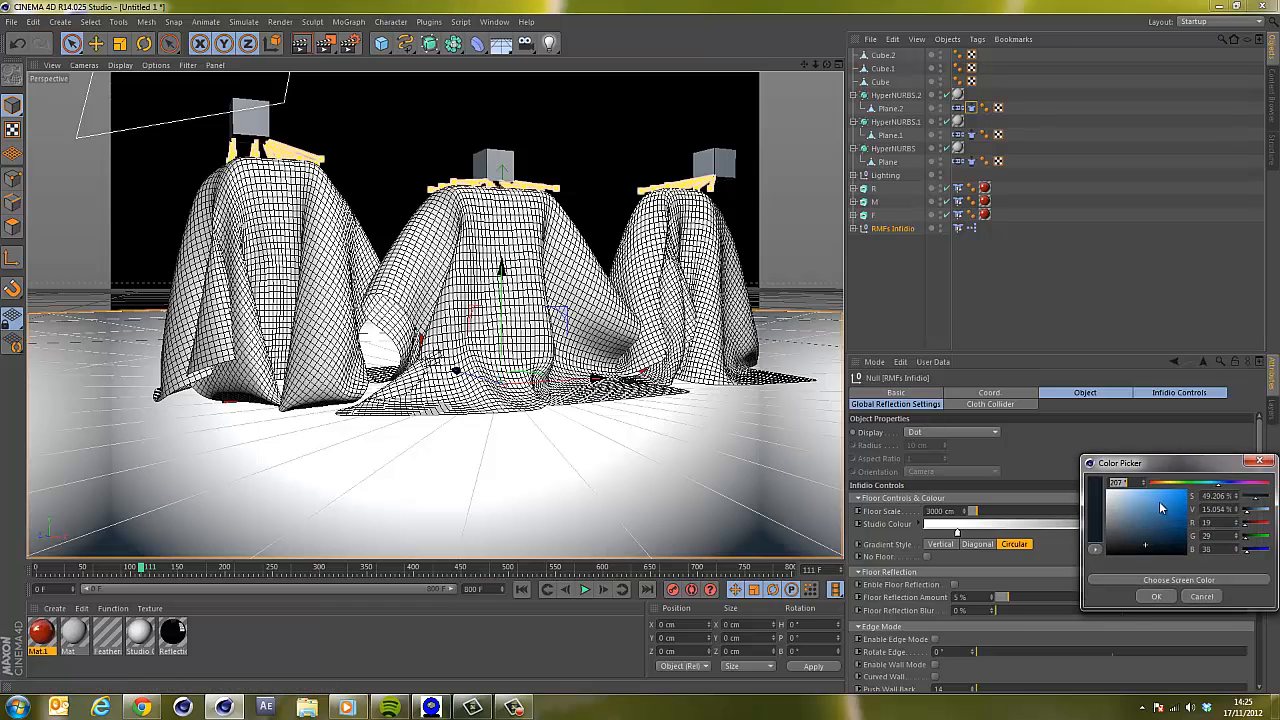
pyautogui.click(1156, 597)
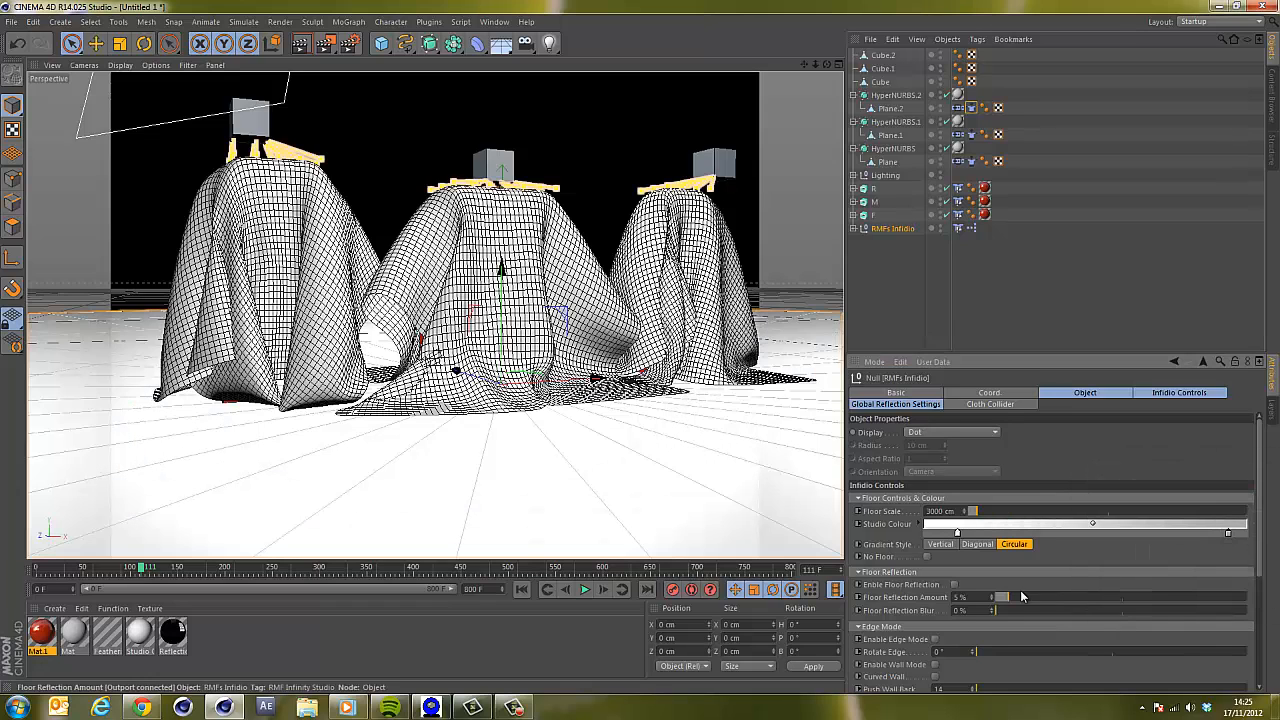
# Enable floor reflection on RMFs Infidio with a 46% amount, adjust its blur, and render the active view.
pyautogui.click(953, 585)
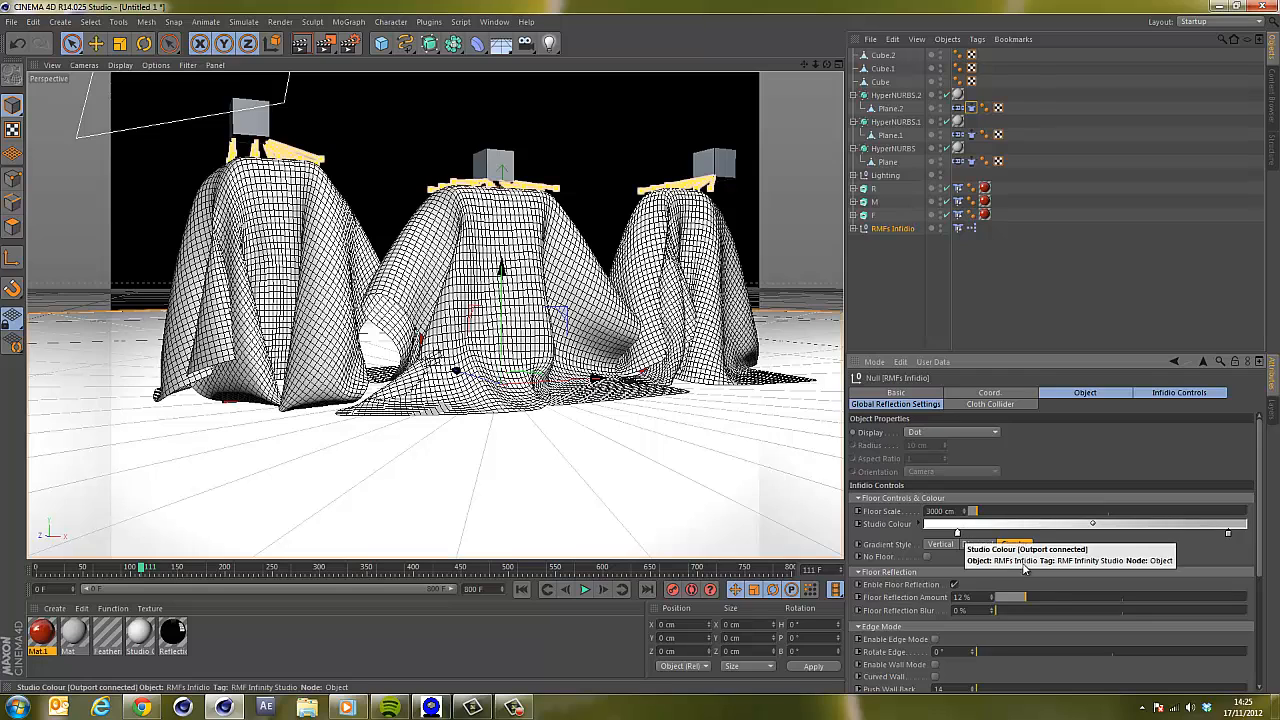
pyautogui.click(885, 298)
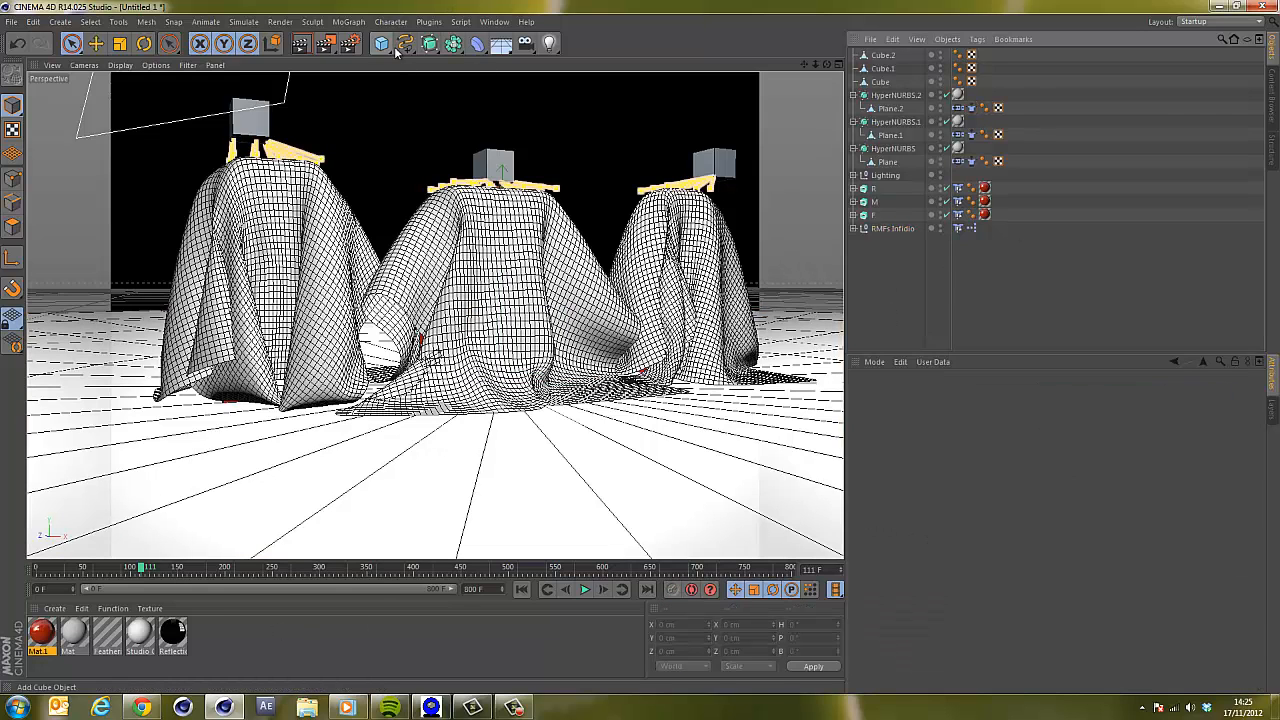
pyautogui.click(892, 228)
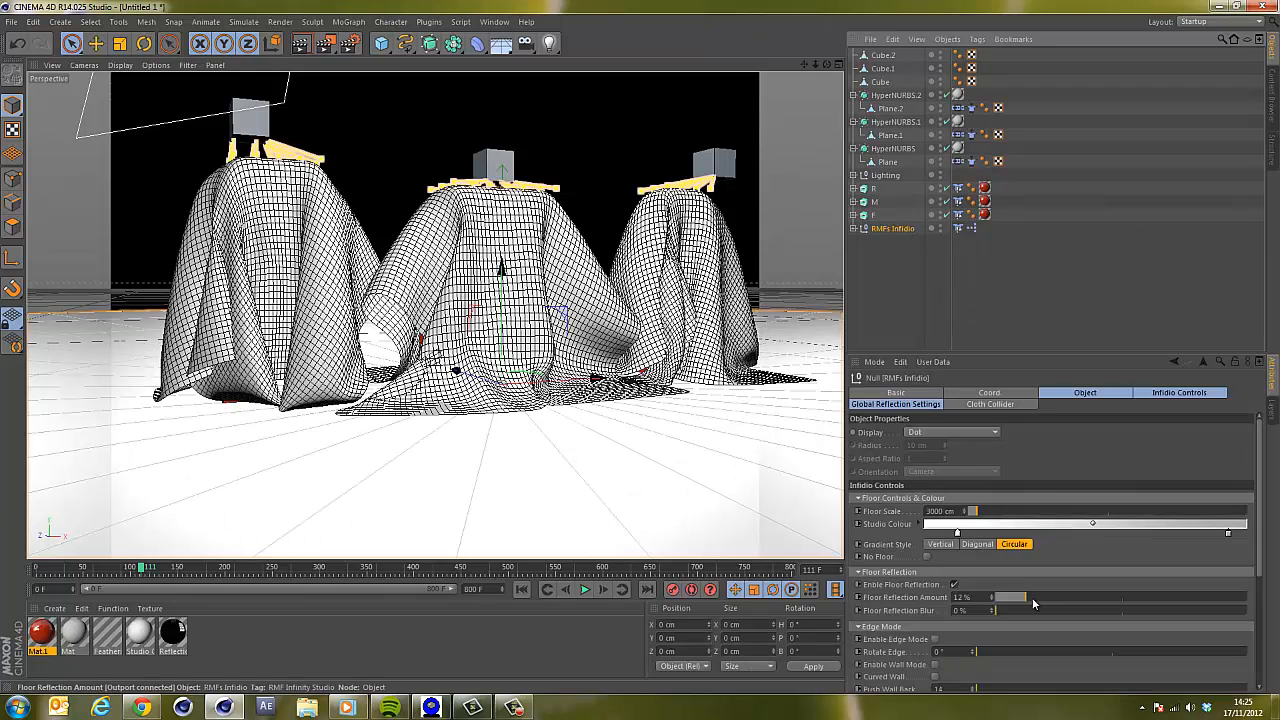
pyautogui.click(1110, 596)
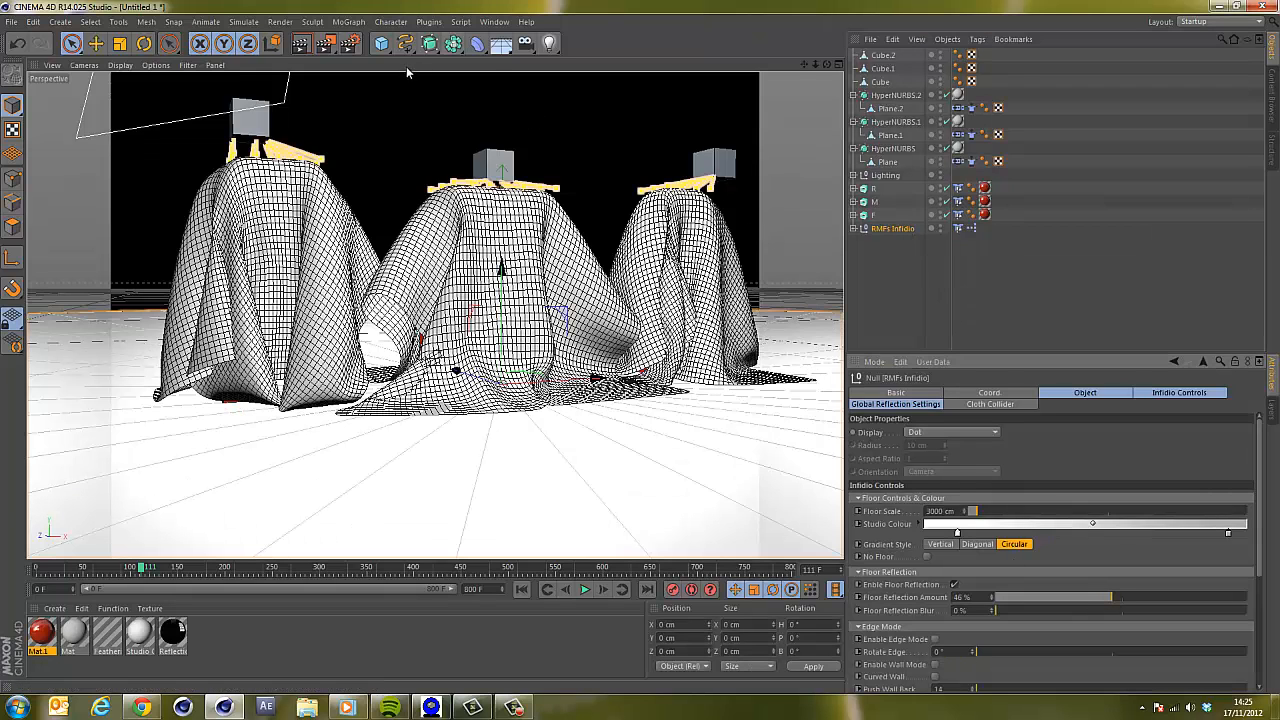
pyautogui.click(1005, 610)
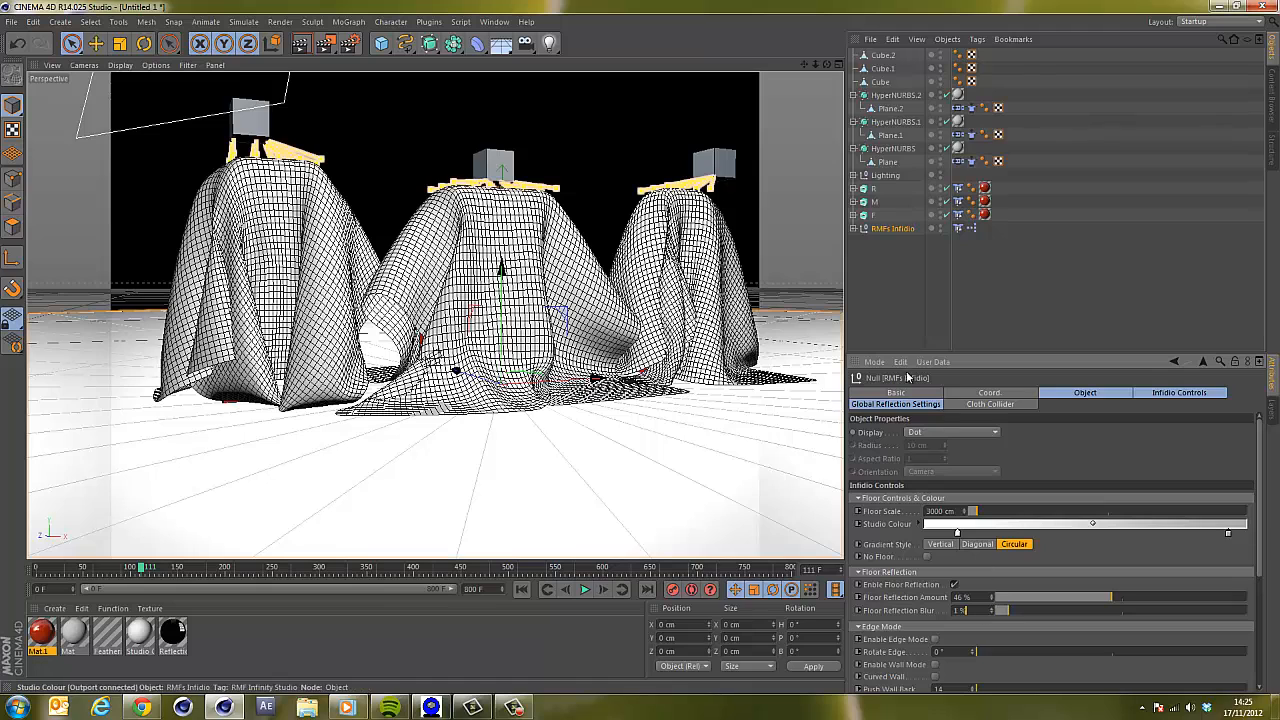
pyautogui.click(903, 259)
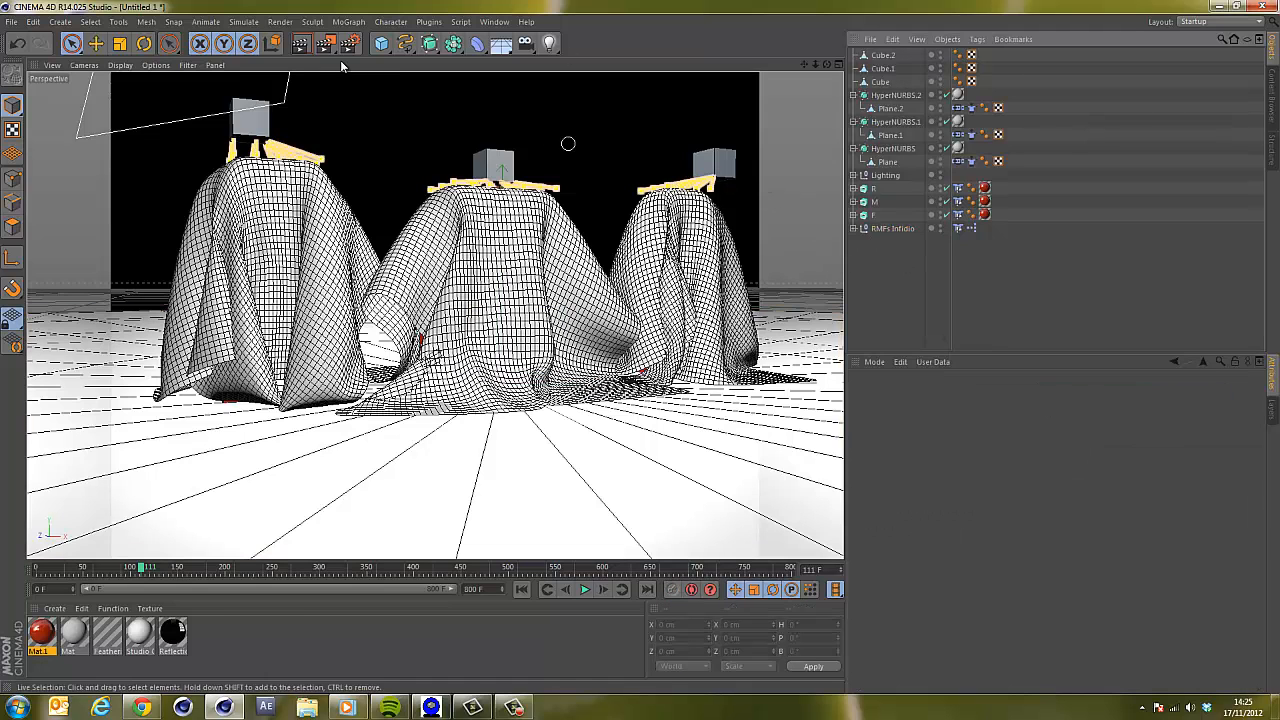
pyautogui.hotkey('ctrl', 'r')
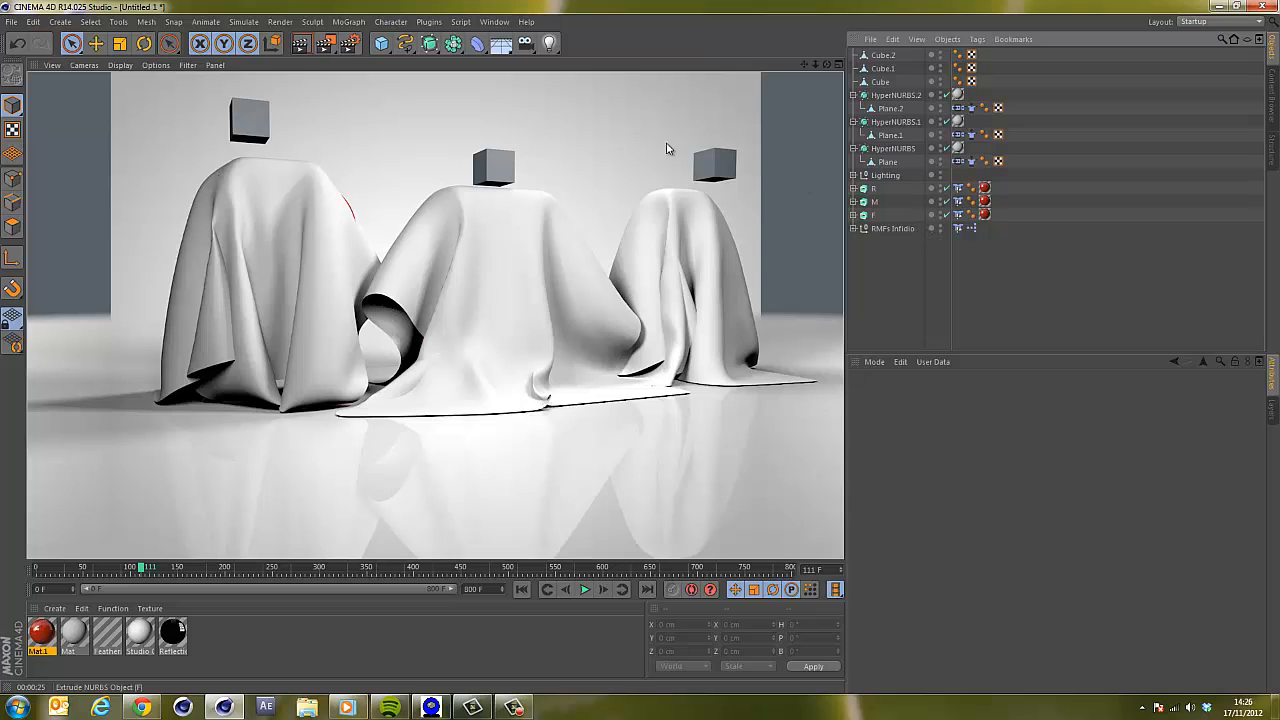
# Set the render output film aspect to HDTV (16:9).
pyautogui.click(349, 43)
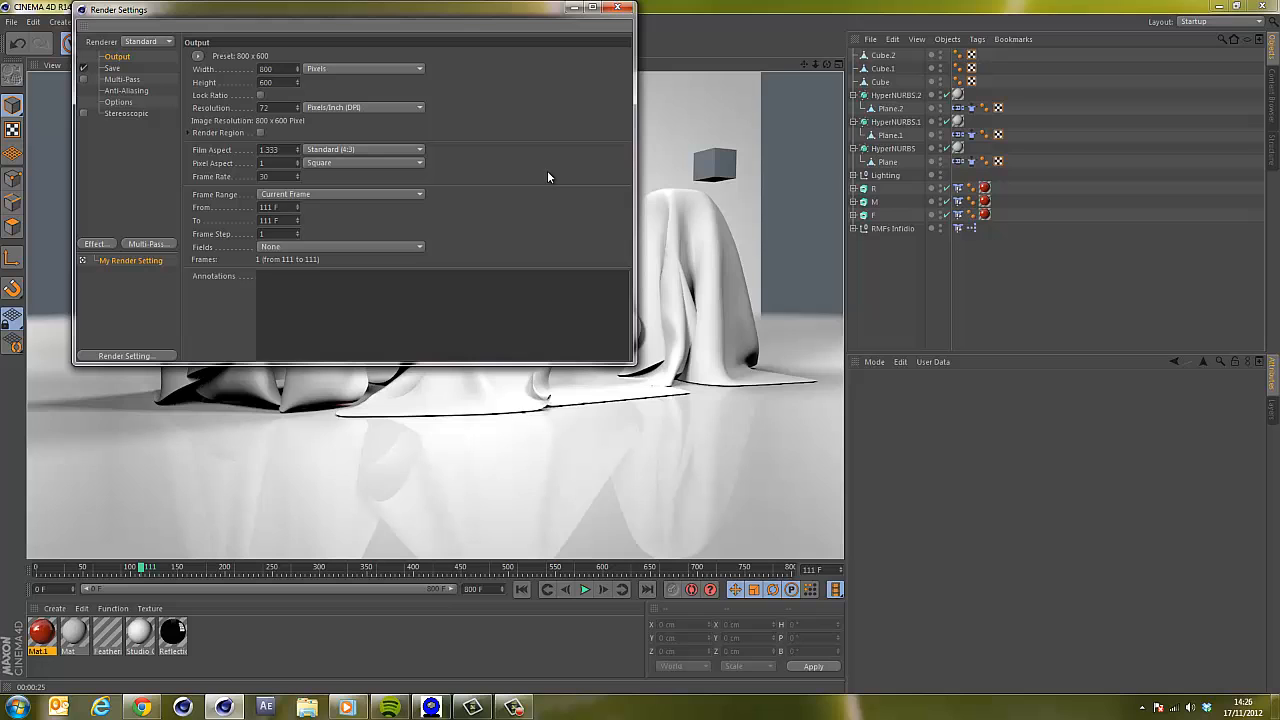
pyautogui.click(330, 150)
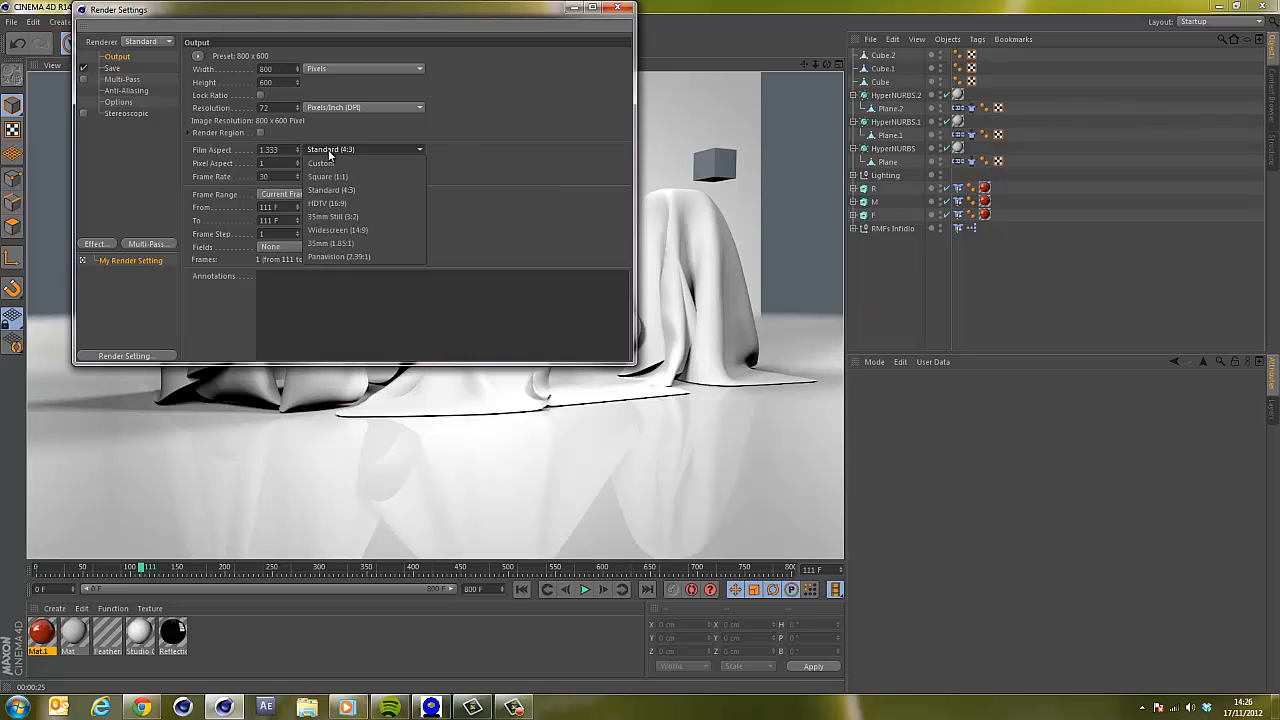
pyautogui.click(342, 203)
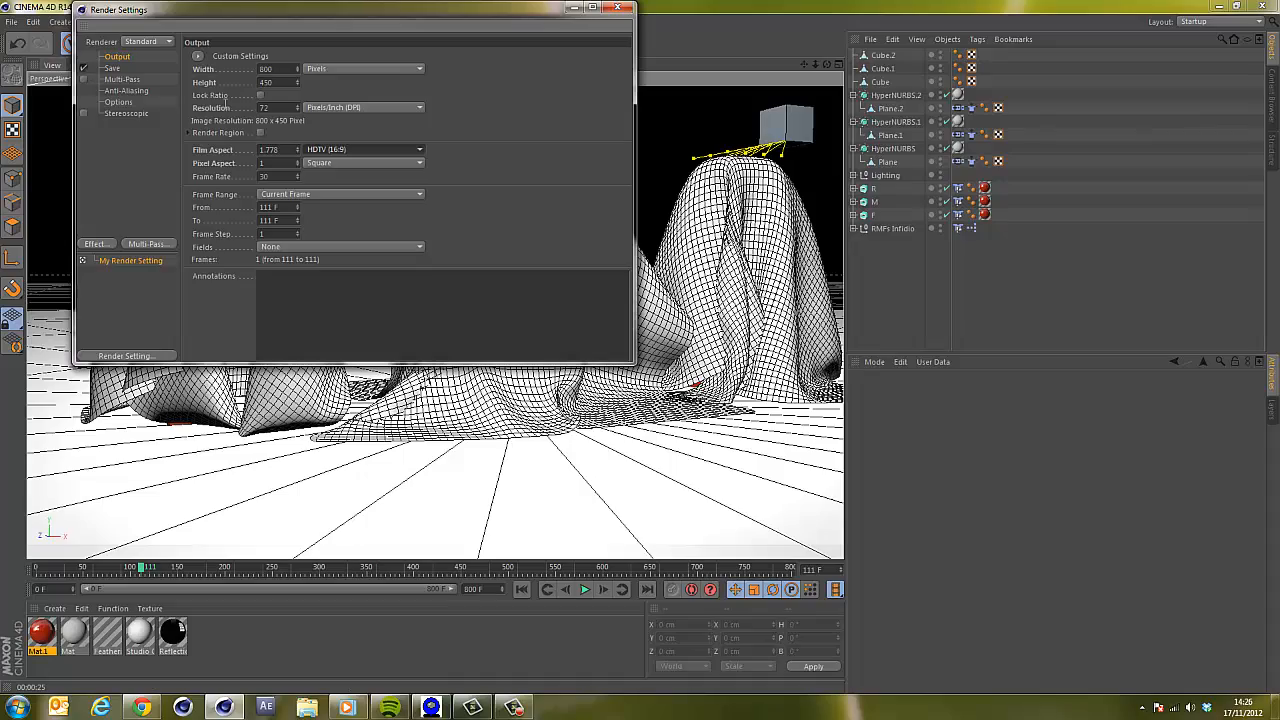
pyautogui.click(620, 8)
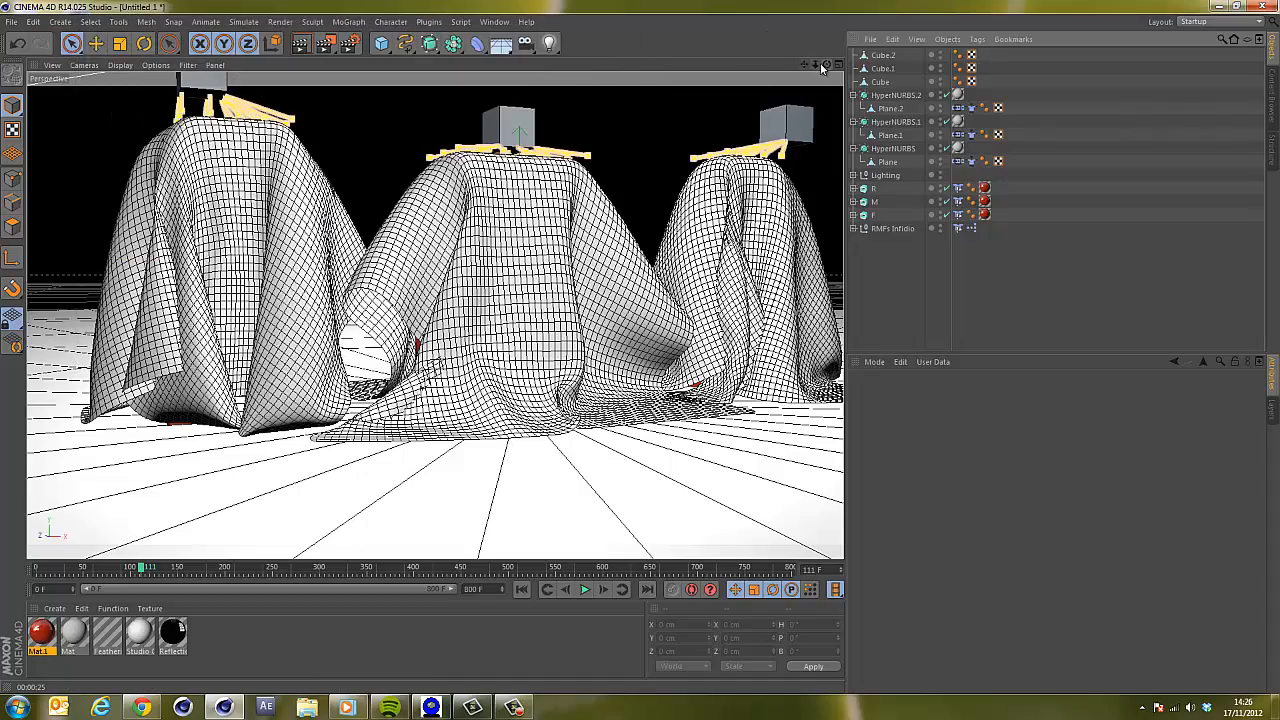
# Add a camera from the current view and set its focal length to 27.7 mm.
pyautogui.moveTo(822, 66); pyautogui.dragTo(803, 68)
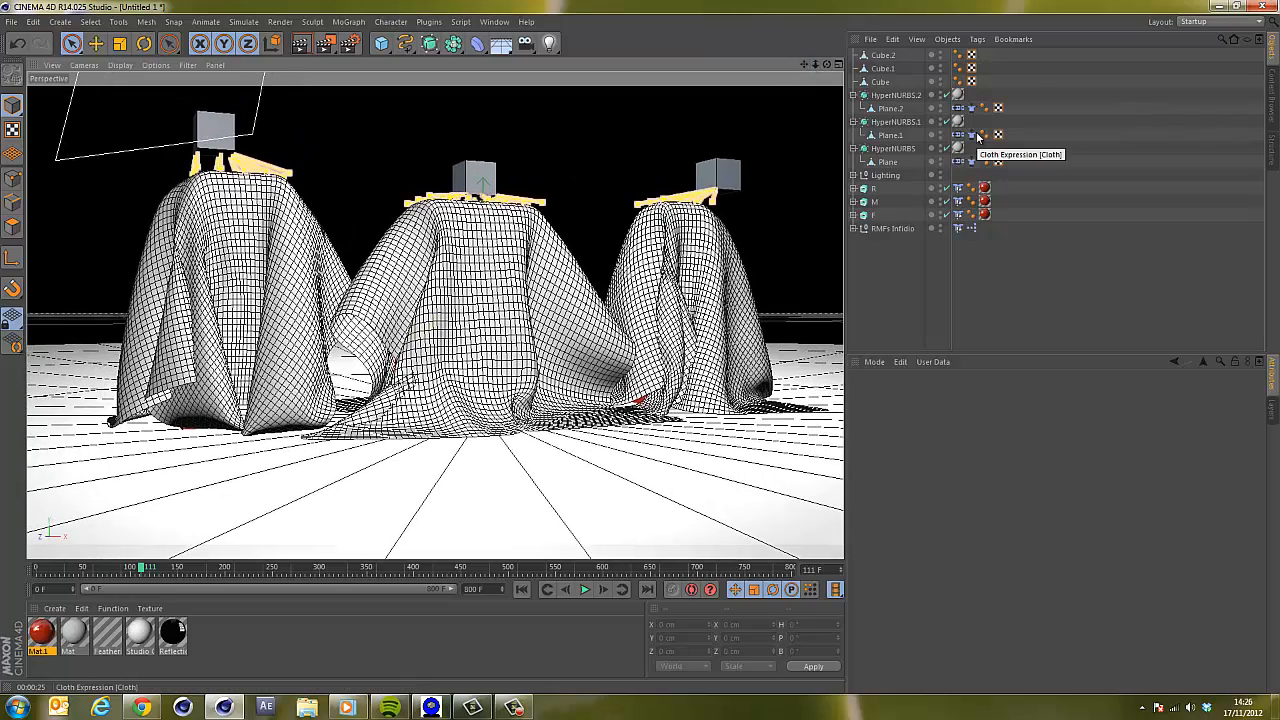
pyautogui.click(525, 44)
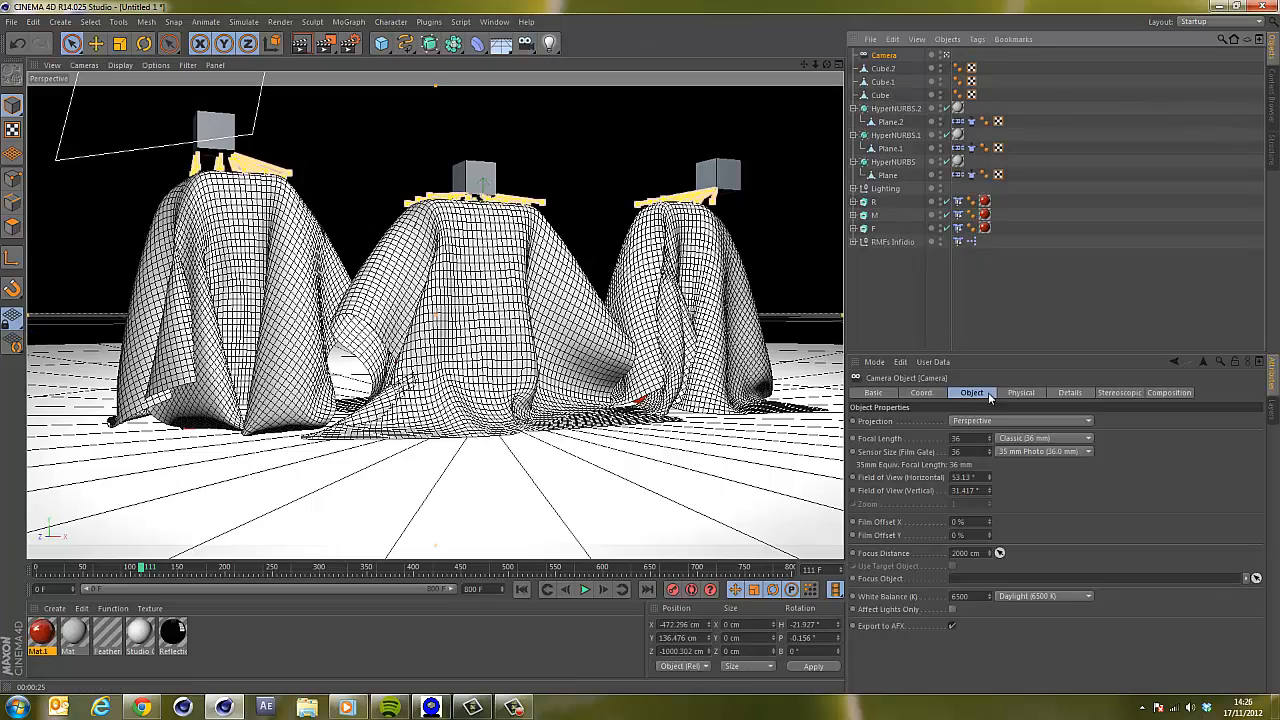
pyautogui.moveTo(990, 439); pyautogui.dragTo(994, 444)
pyautogui.moveTo(815, 65); pyautogui.dragTo(823, 82)
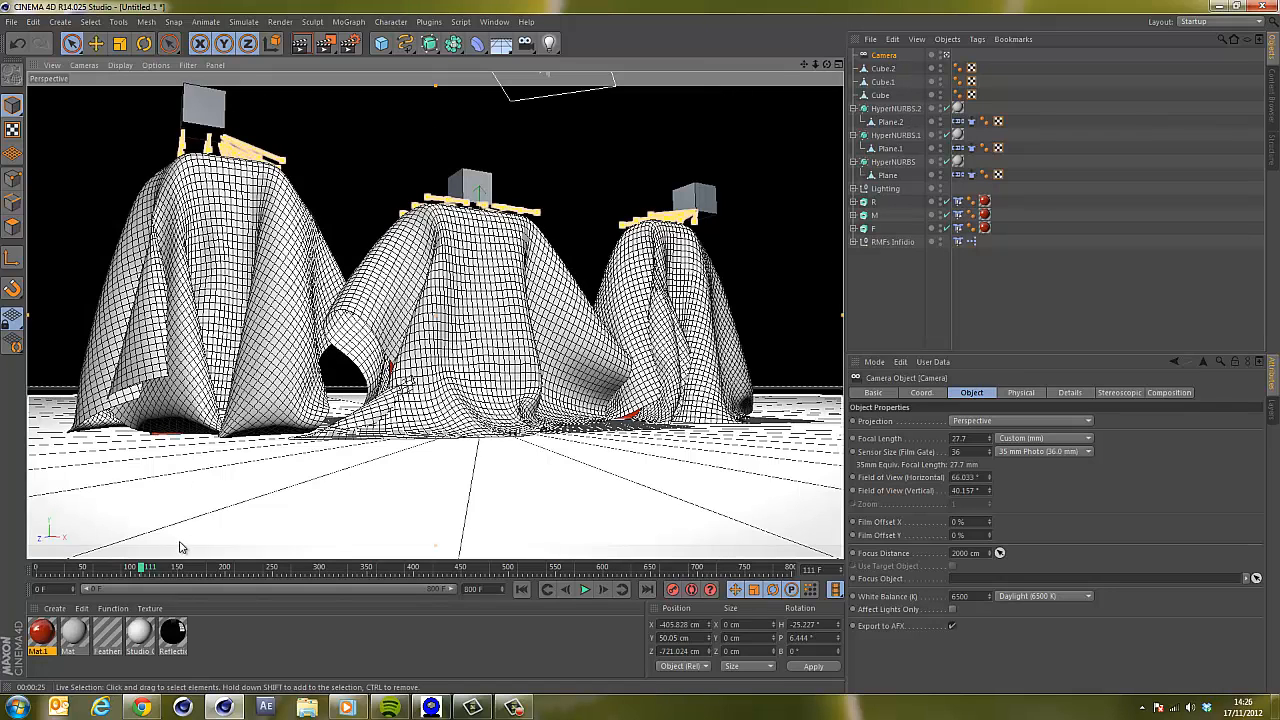
# Keyframe Cube's Y position at frame 20, then raise it to about 1273 cm at frame 124.
pyautogui.click(522, 590)
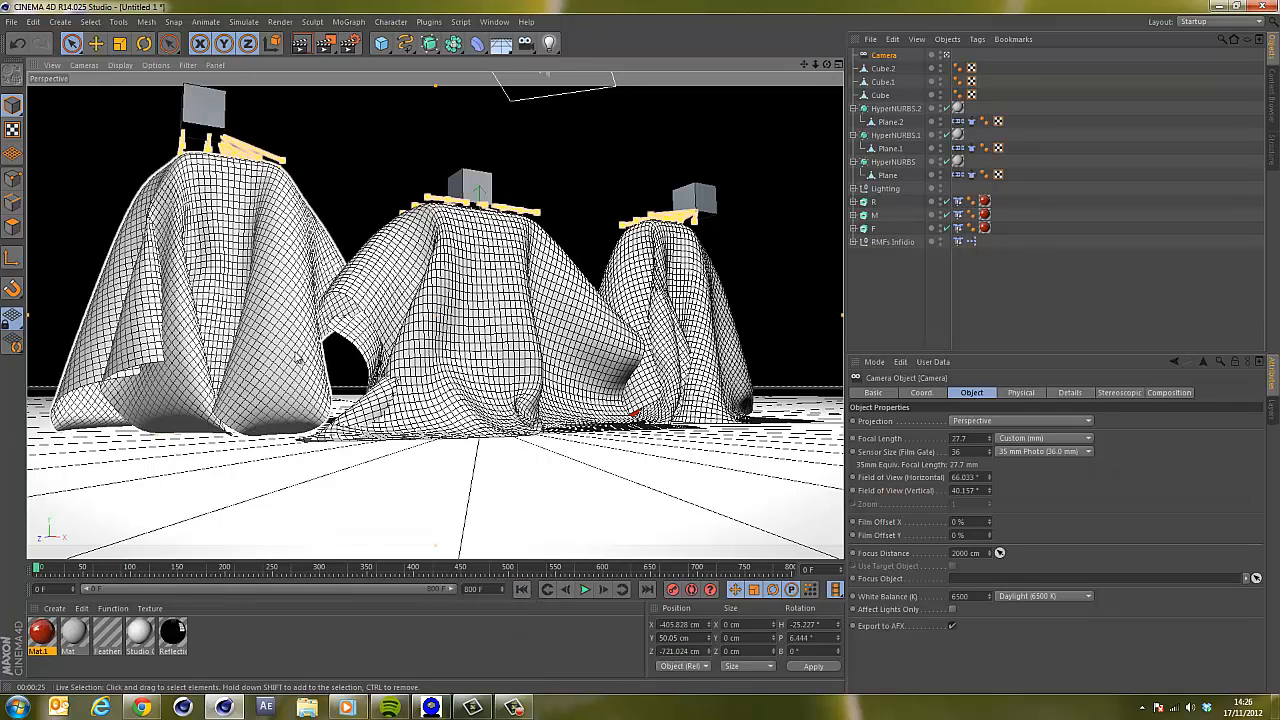
pyautogui.moveTo(52, 569); pyautogui.dragTo(58, 571)
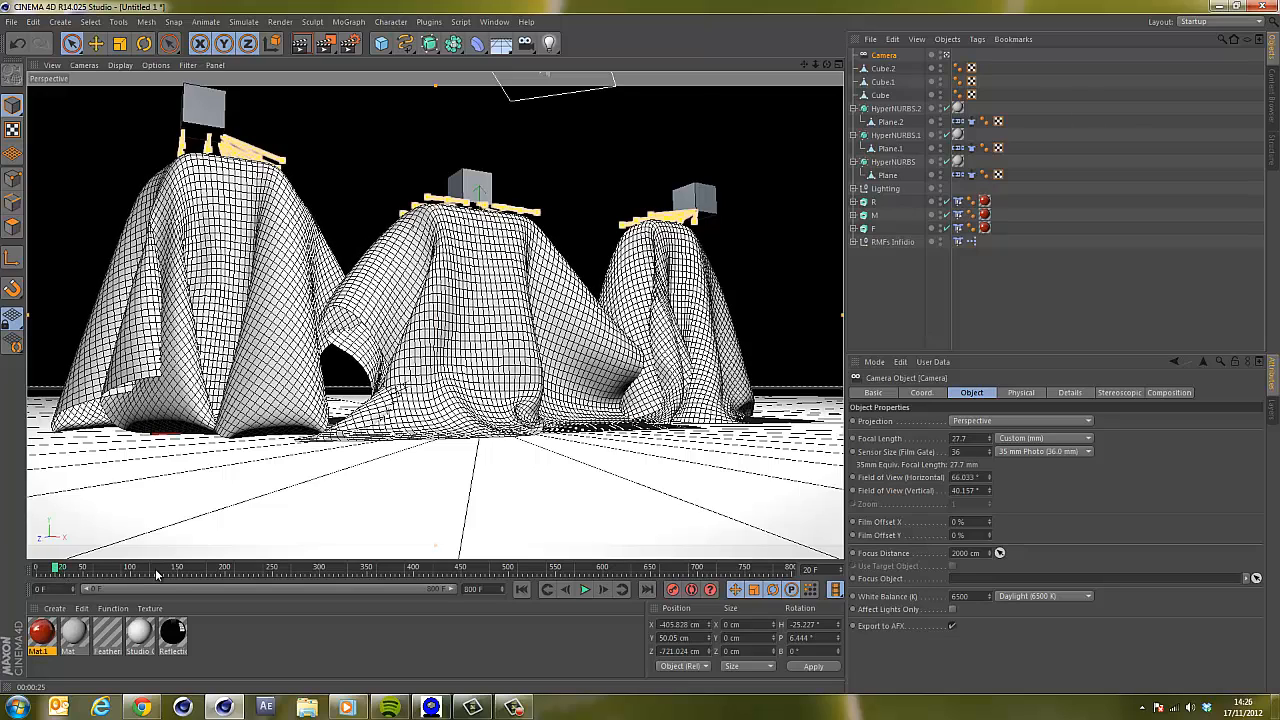
pyautogui.click(881, 95)
pyautogui.click(891, 393)
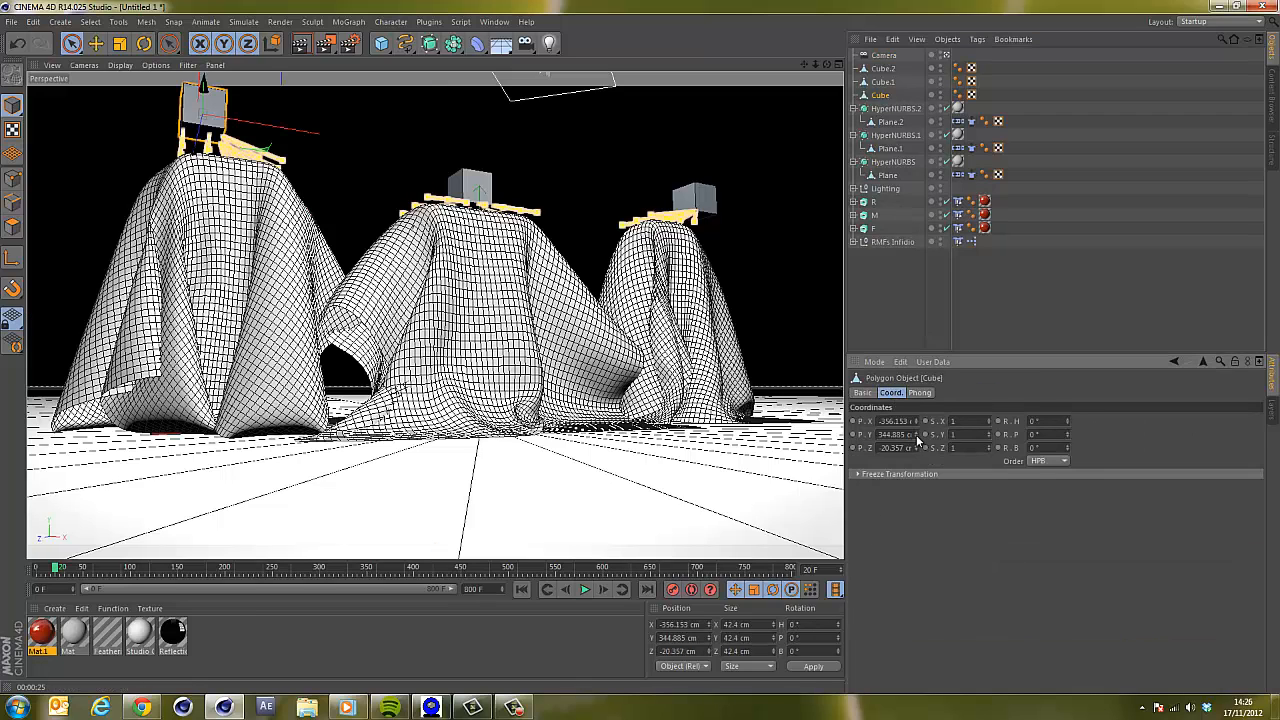
pyautogui.moveTo(917, 435); pyautogui.dragTo(917, 434)
pyautogui.moveTo(903, 470); pyautogui.dragTo(903, 472)
pyautogui.click(155, 568)
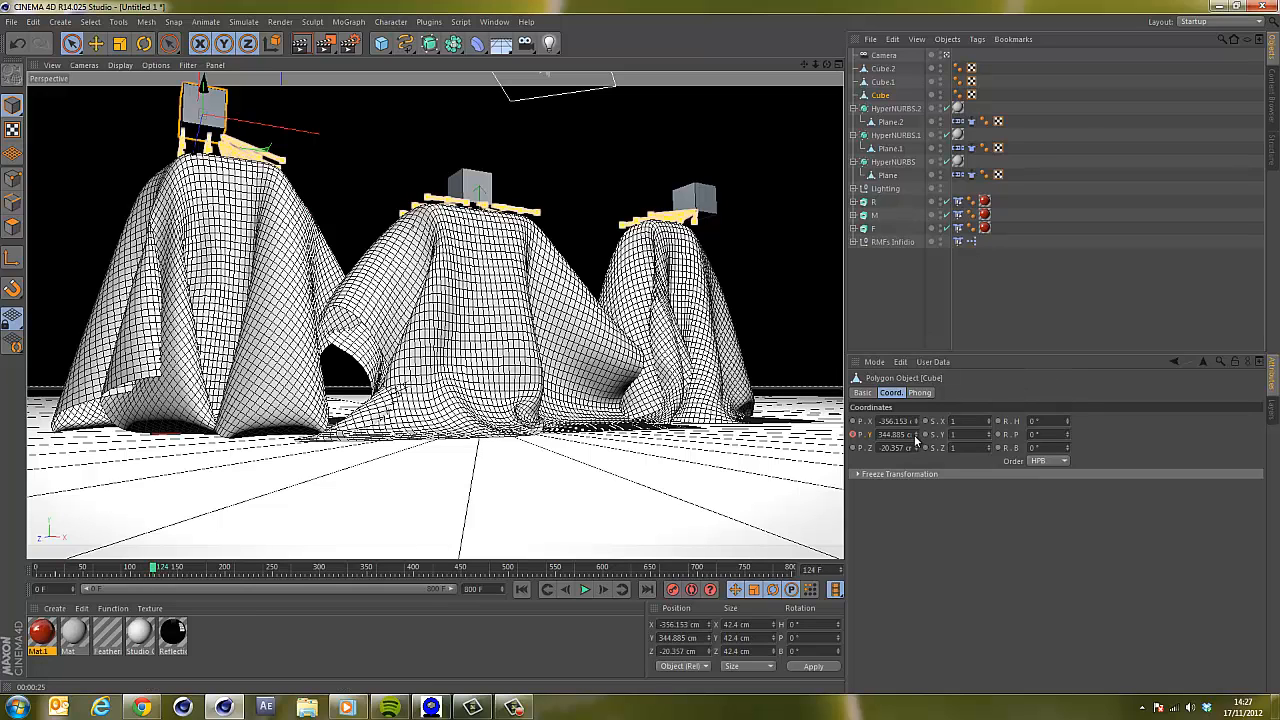
pyautogui.moveTo(915, 440); pyautogui.dragTo(918, 421)
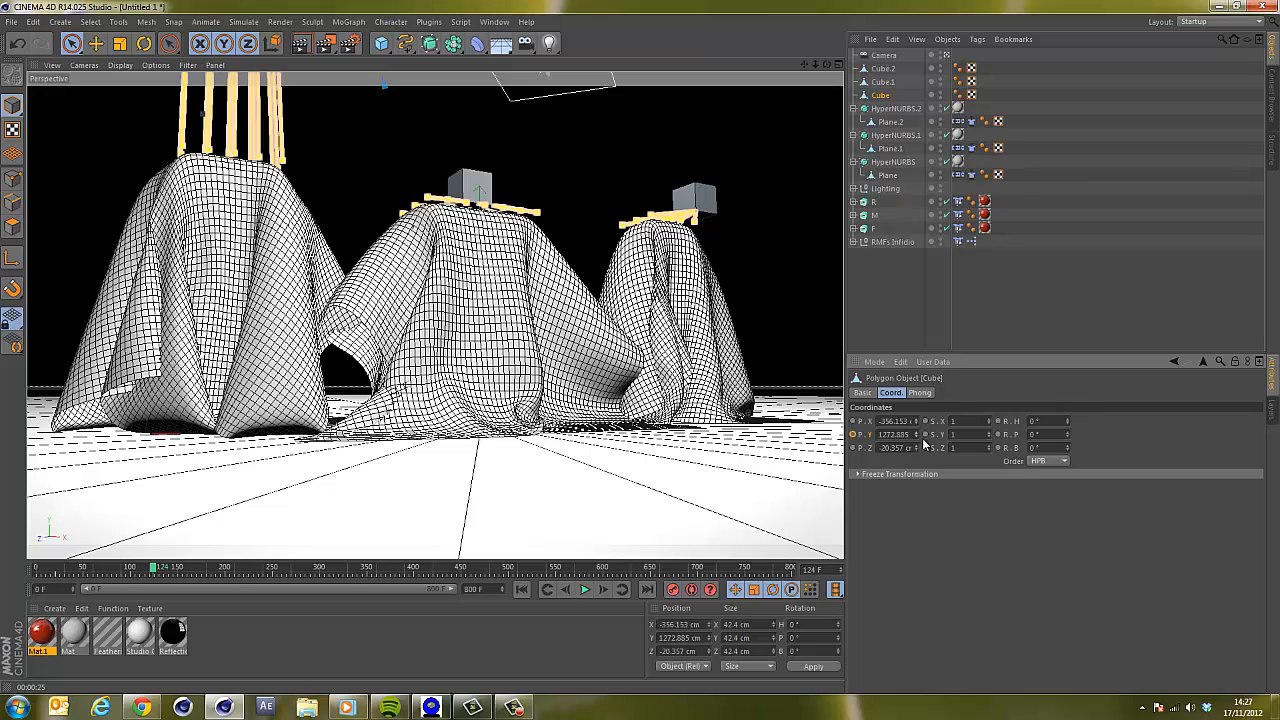
pyautogui.click(87, 569)
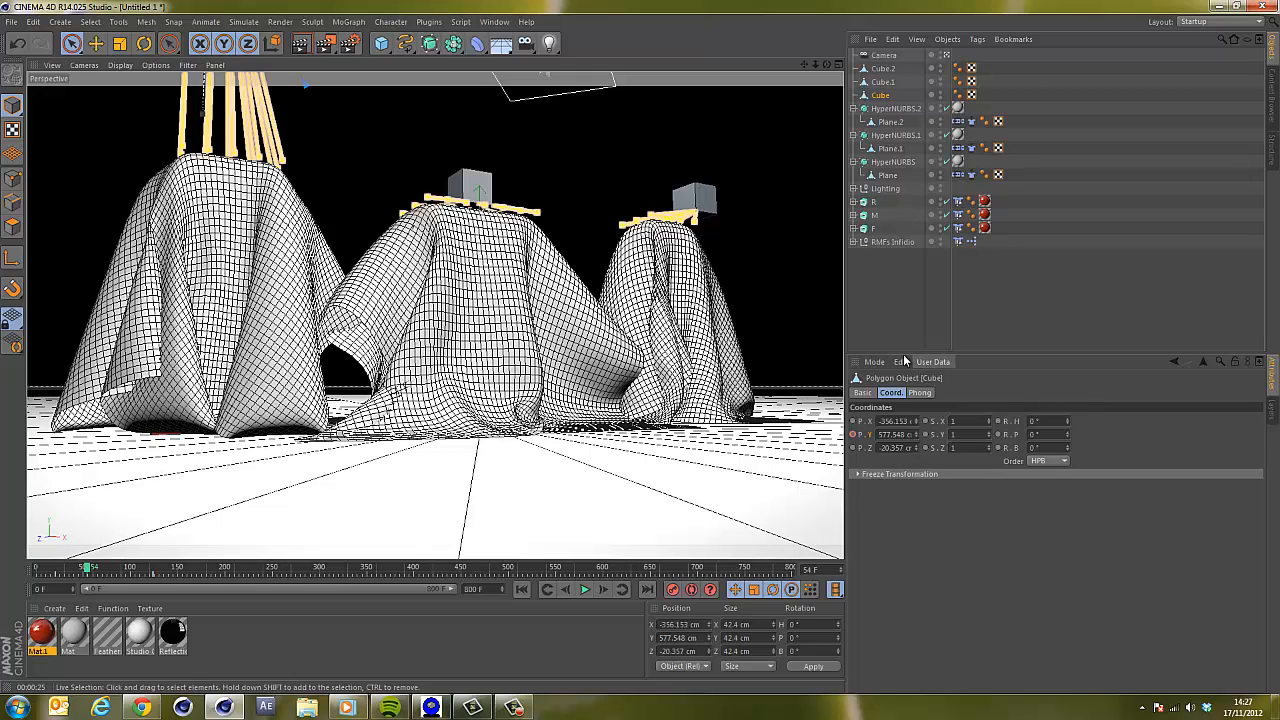
# Keyframe Cube.1's Y position at frame 54, then raise it to about 1347 cm and keyframe it at frame 171.
pyautogui.click(886, 82)
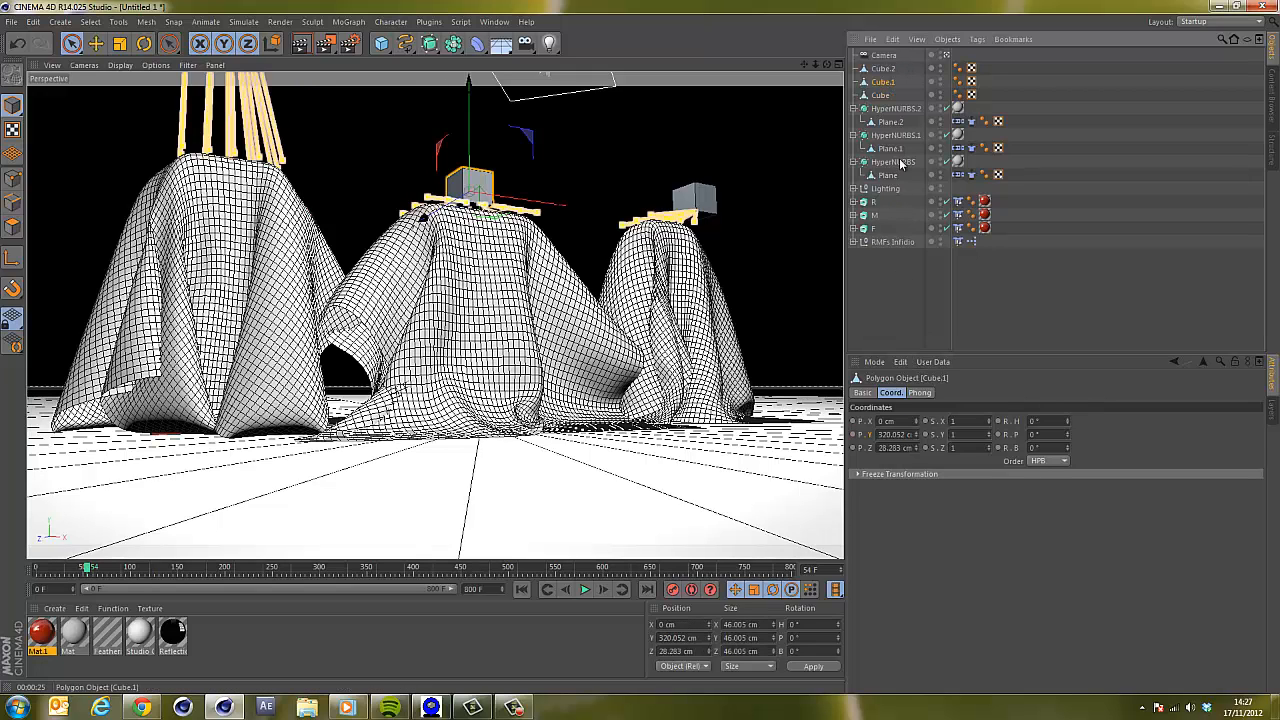
pyautogui.click(853, 434)
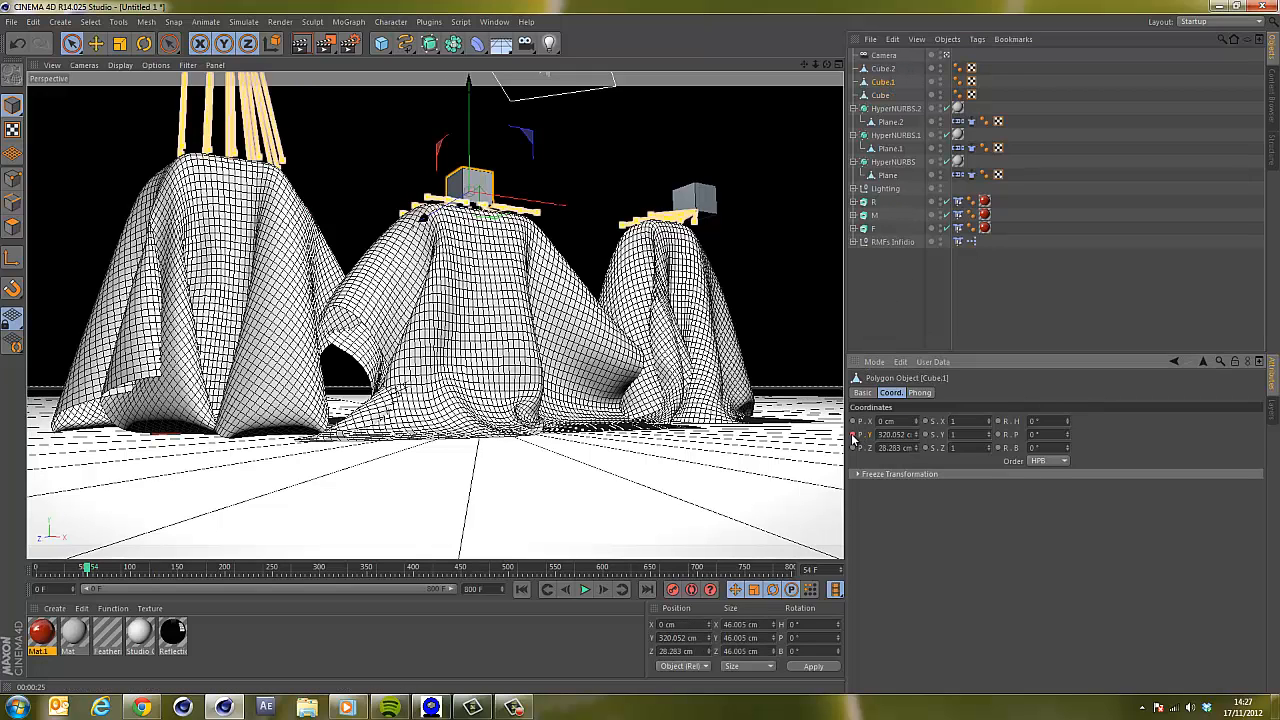
pyautogui.click(197, 568)
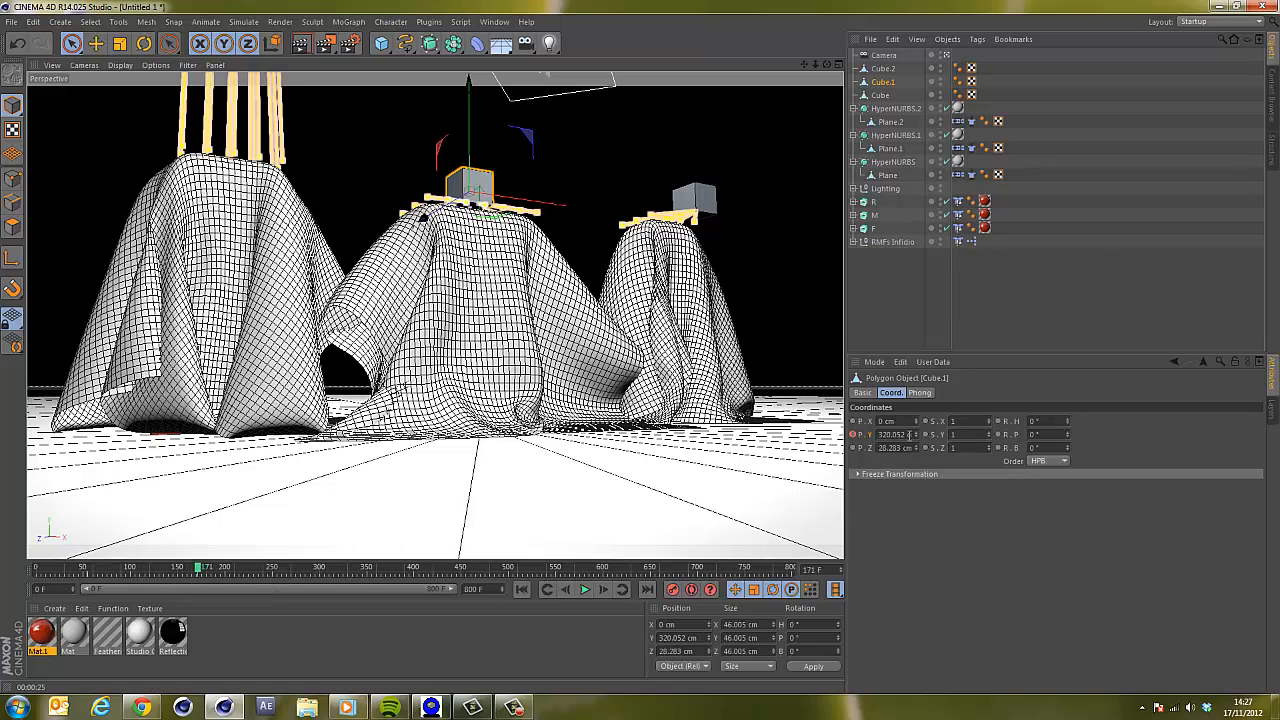
pyautogui.moveTo(916, 438)
pyautogui.mouseDown()
pyautogui.moveTo(910, 397)
pyautogui.moveTo(918, 438)
pyautogui.mouseUp()
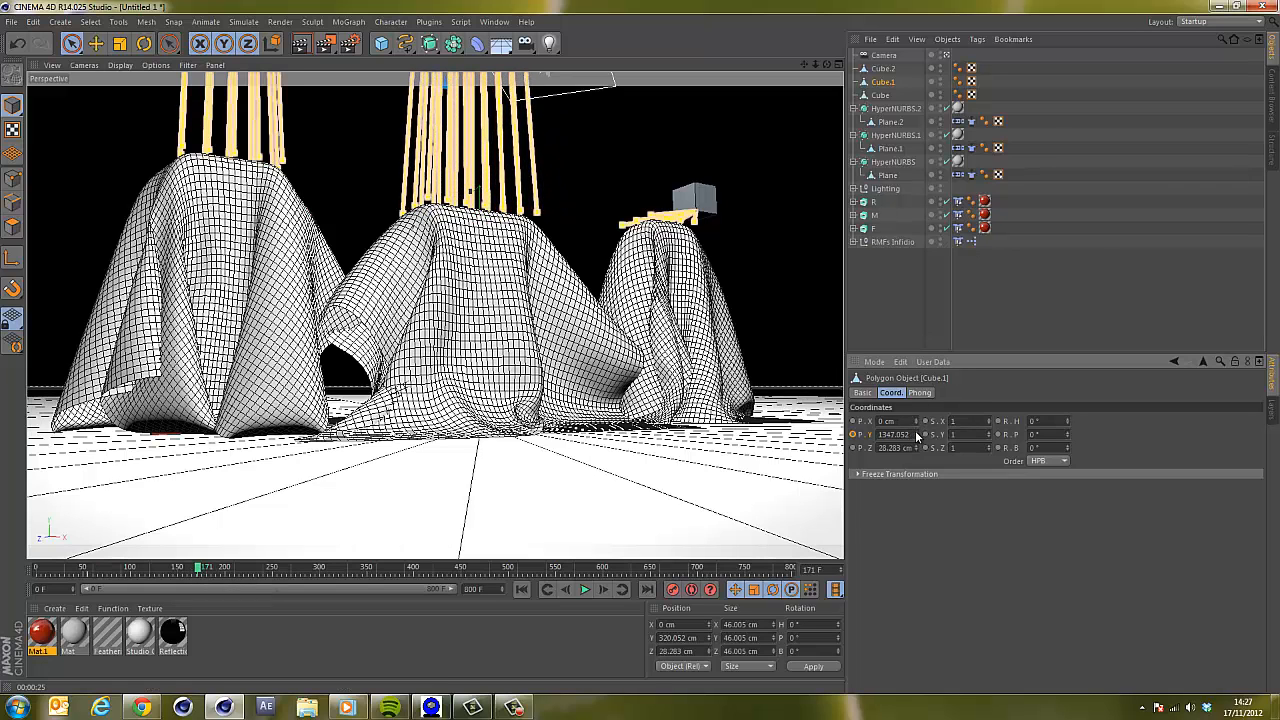
pyautogui.click(853, 434)
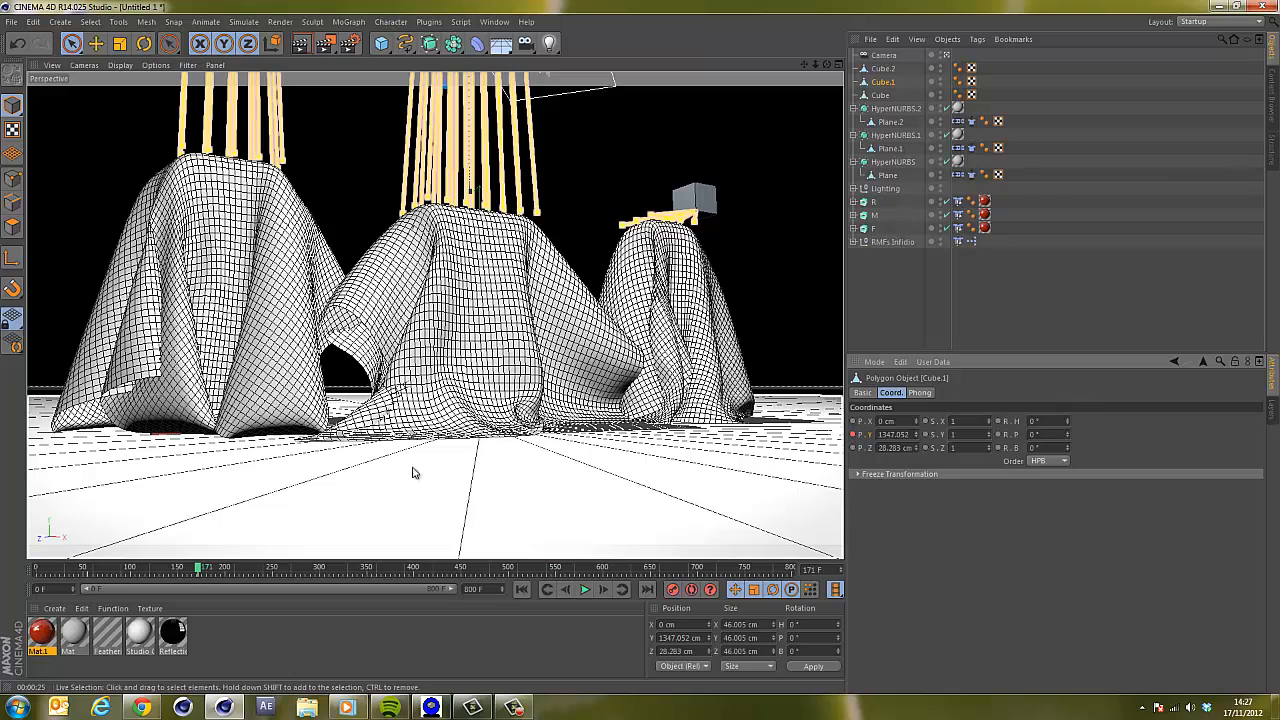
# Keyframe Cube.2's Y position at frame 99, then raise it to about 1194 cm at frame 200.
pyautogui.click(130, 568)
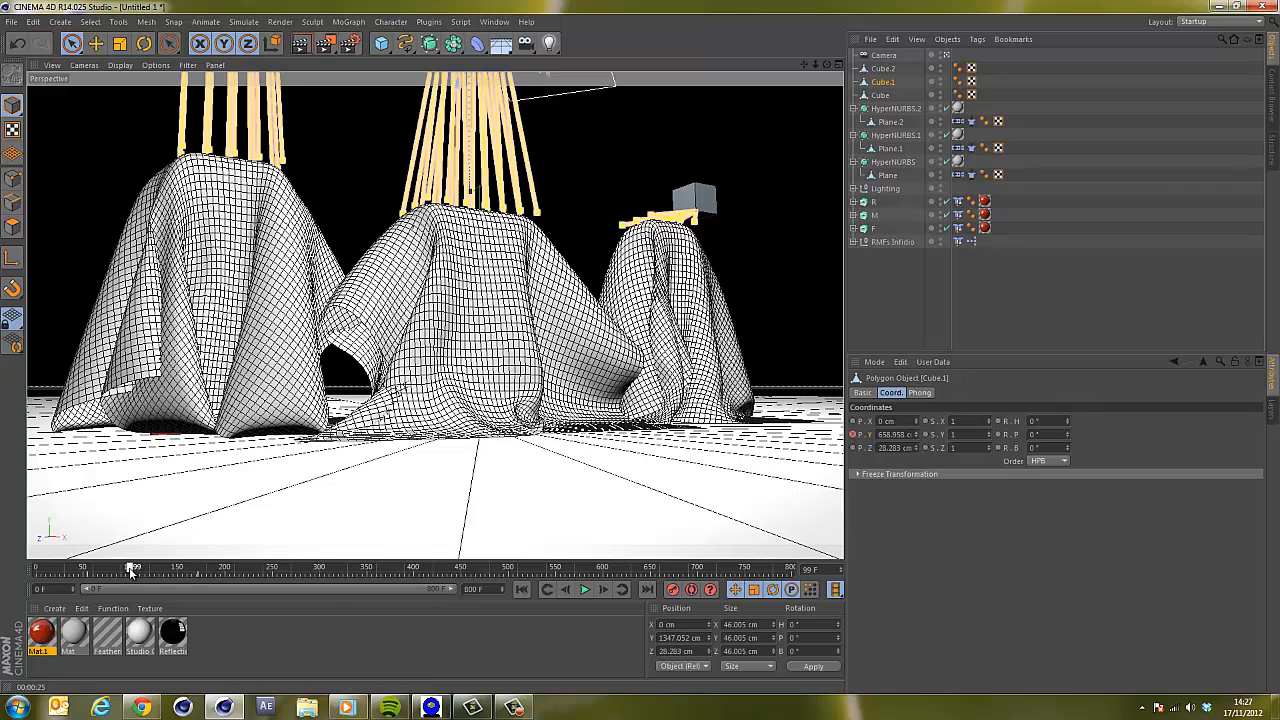
pyautogui.click(884, 69)
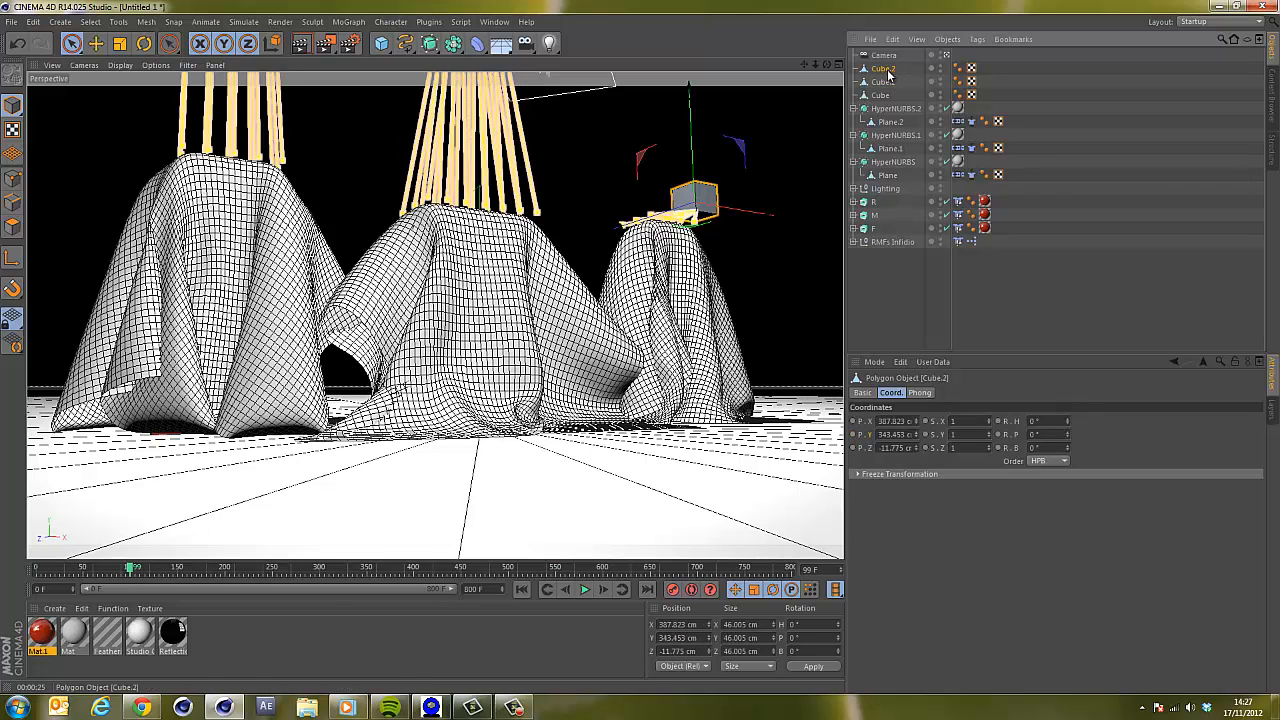
pyautogui.click(853, 434)
pyautogui.click(229, 568)
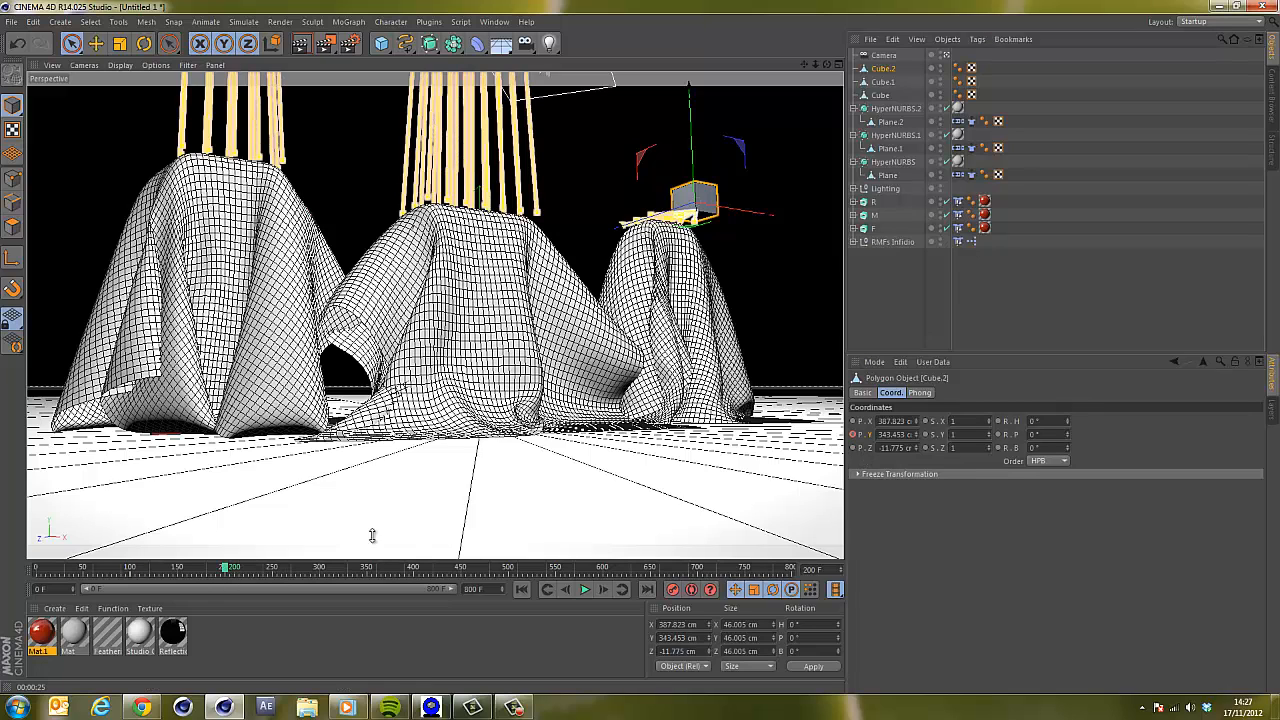
pyautogui.moveTo(919, 436); pyautogui.dragTo(917, 389)
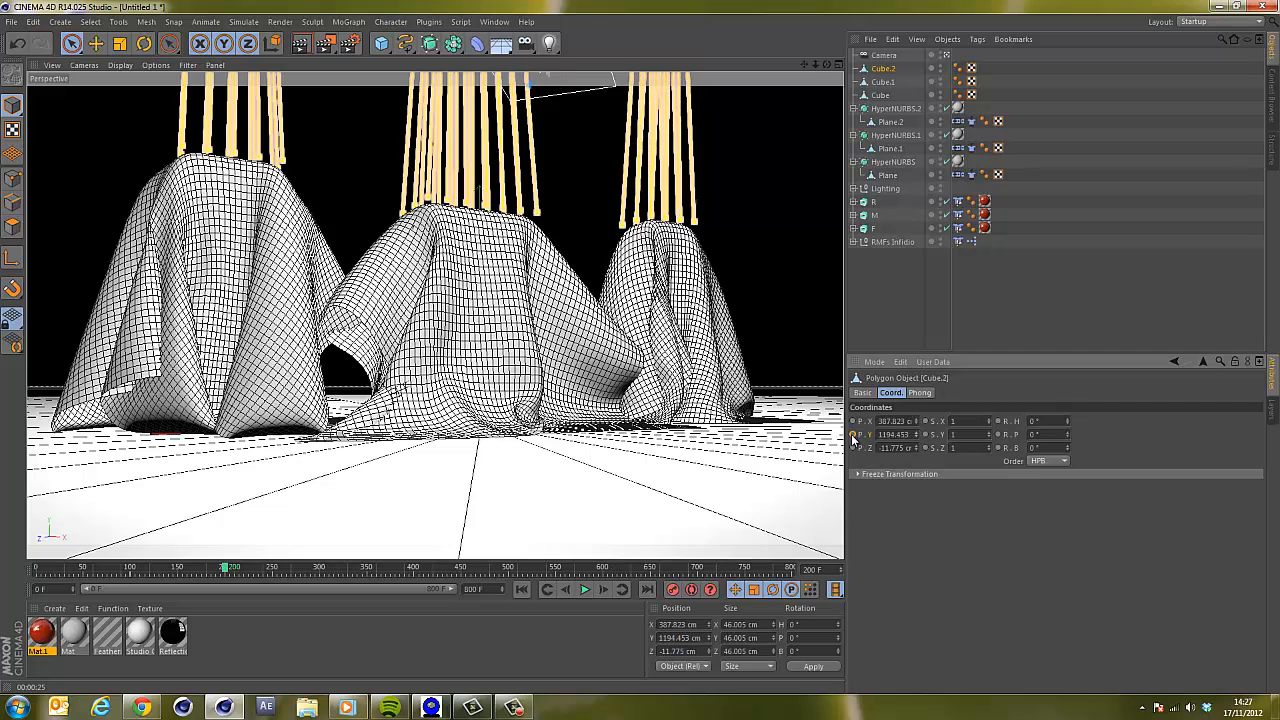
# Play the animation from the start to review the cloth lifting, then return to frame 0.
pyautogui.click(521, 590)
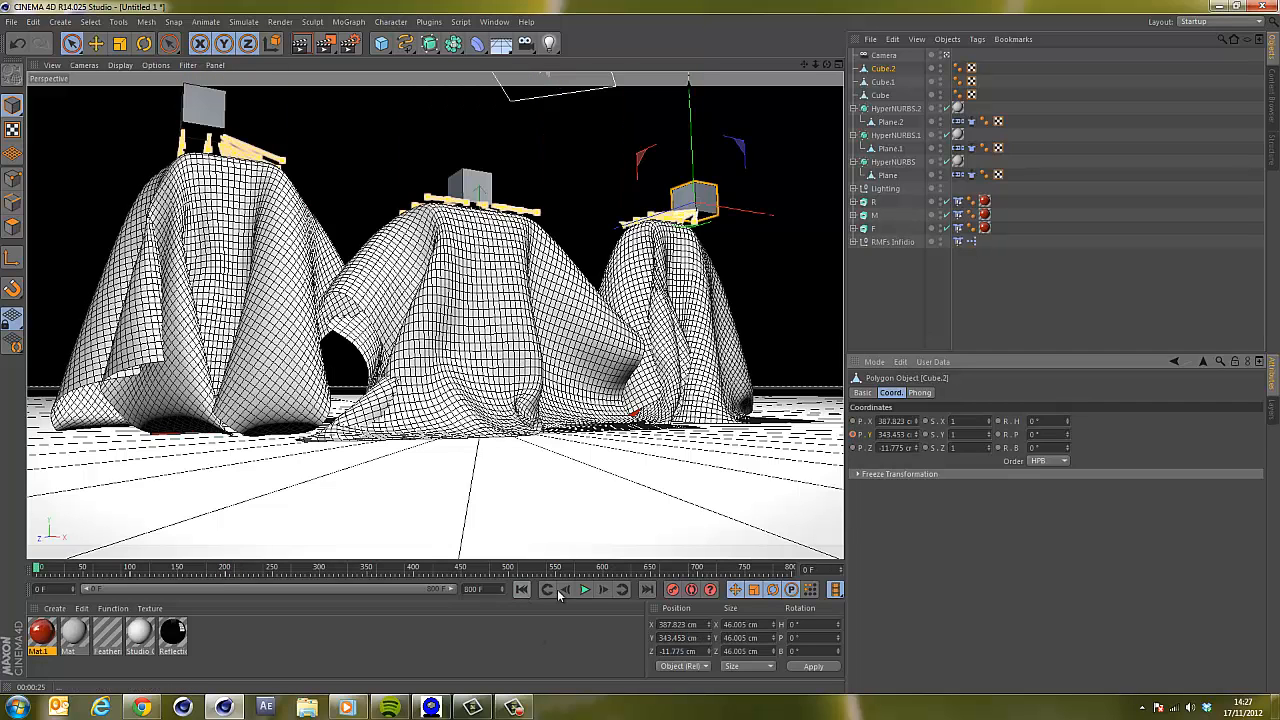
pyautogui.click(584, 591)
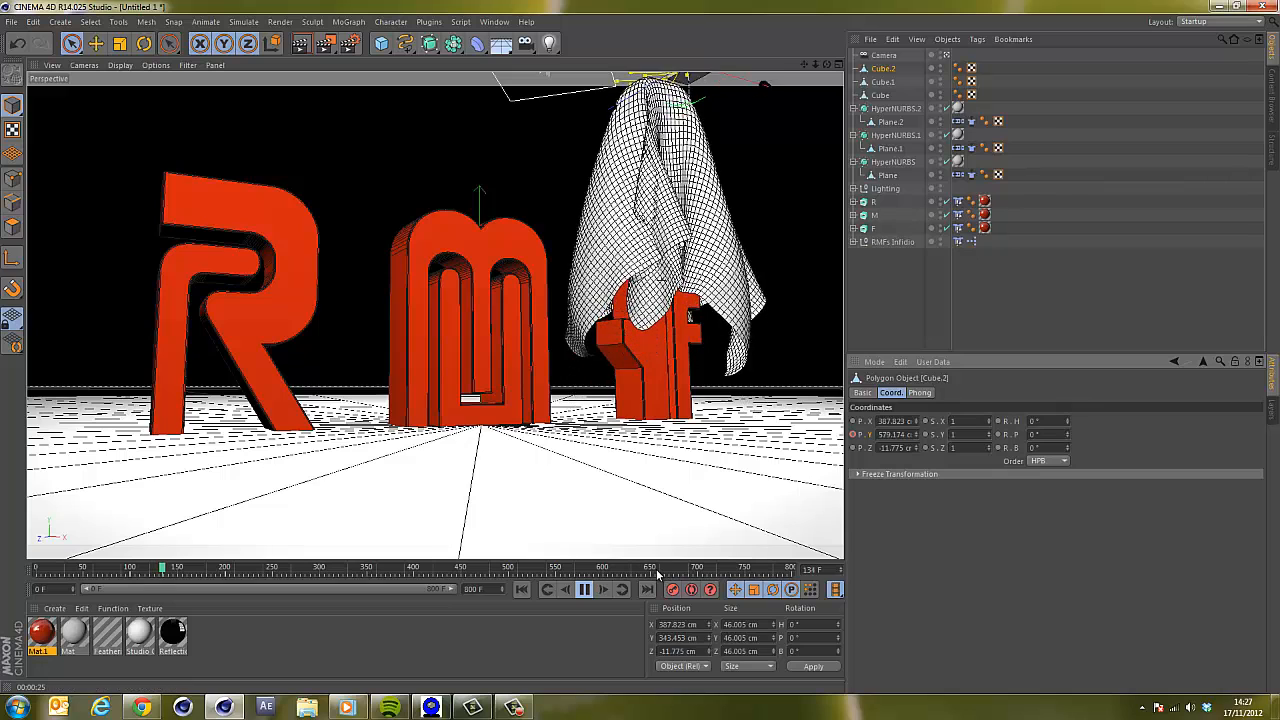
pyautogui.click(585, 589)
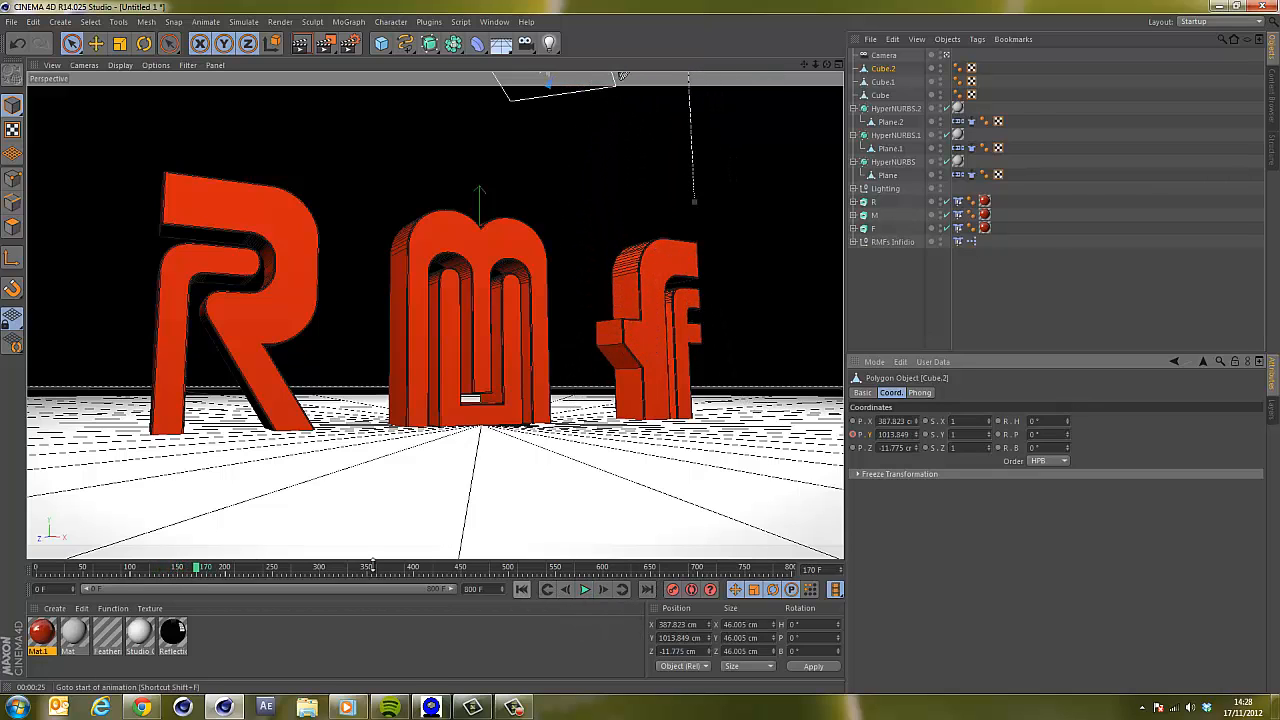
pyautogui.click(521, 589)
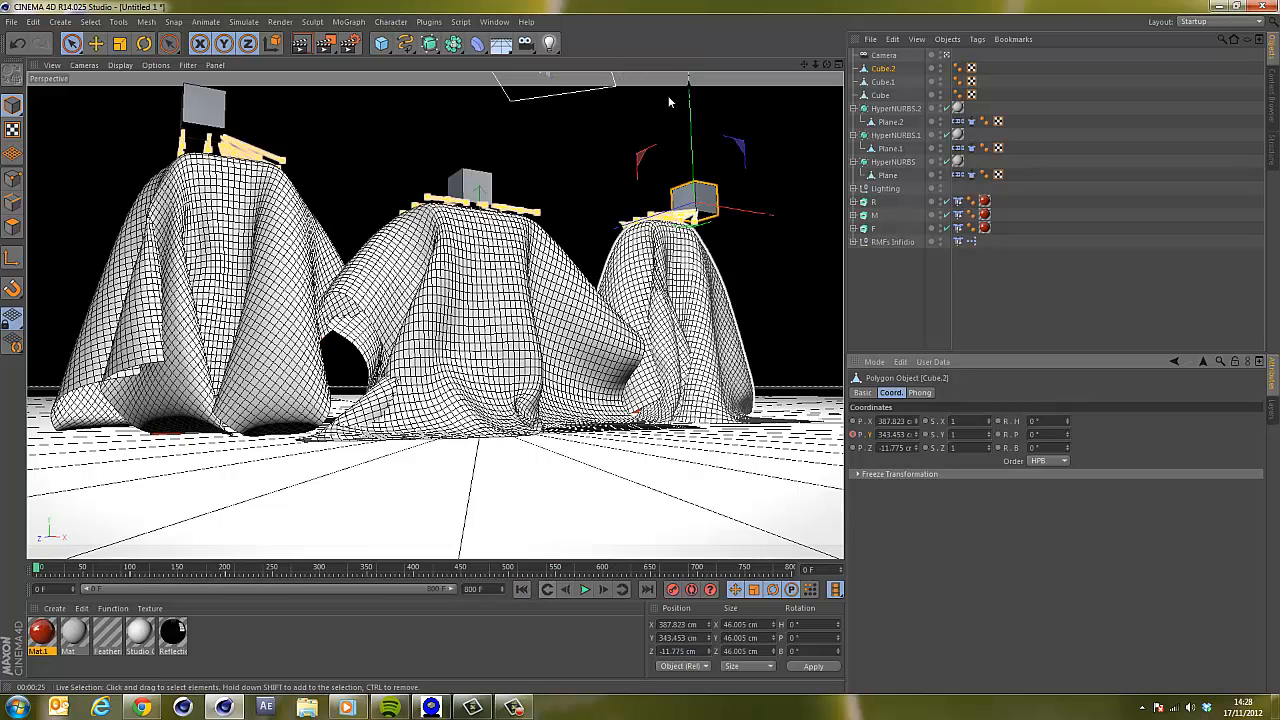
# Switch the interface layout to Animation.
pyautogui.click(495, 22)
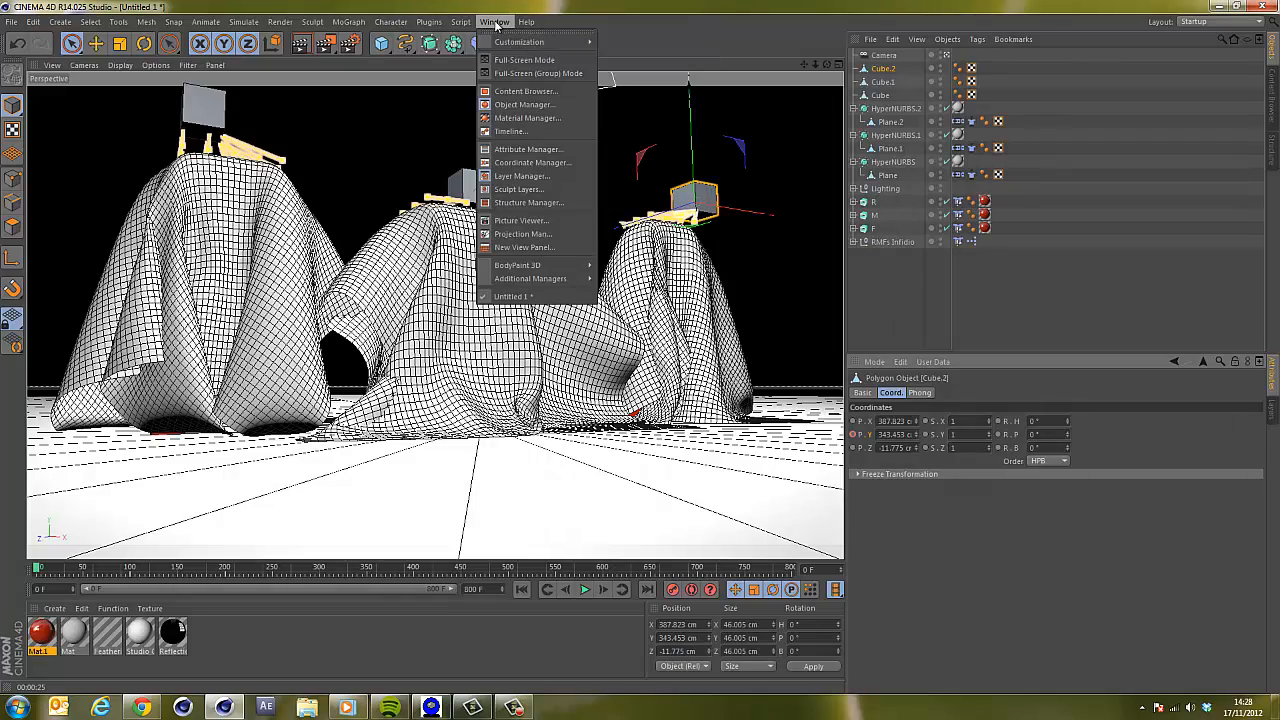
pyautogui.moveTo(560, 42)
pyautogui.moveTo(660, 96)
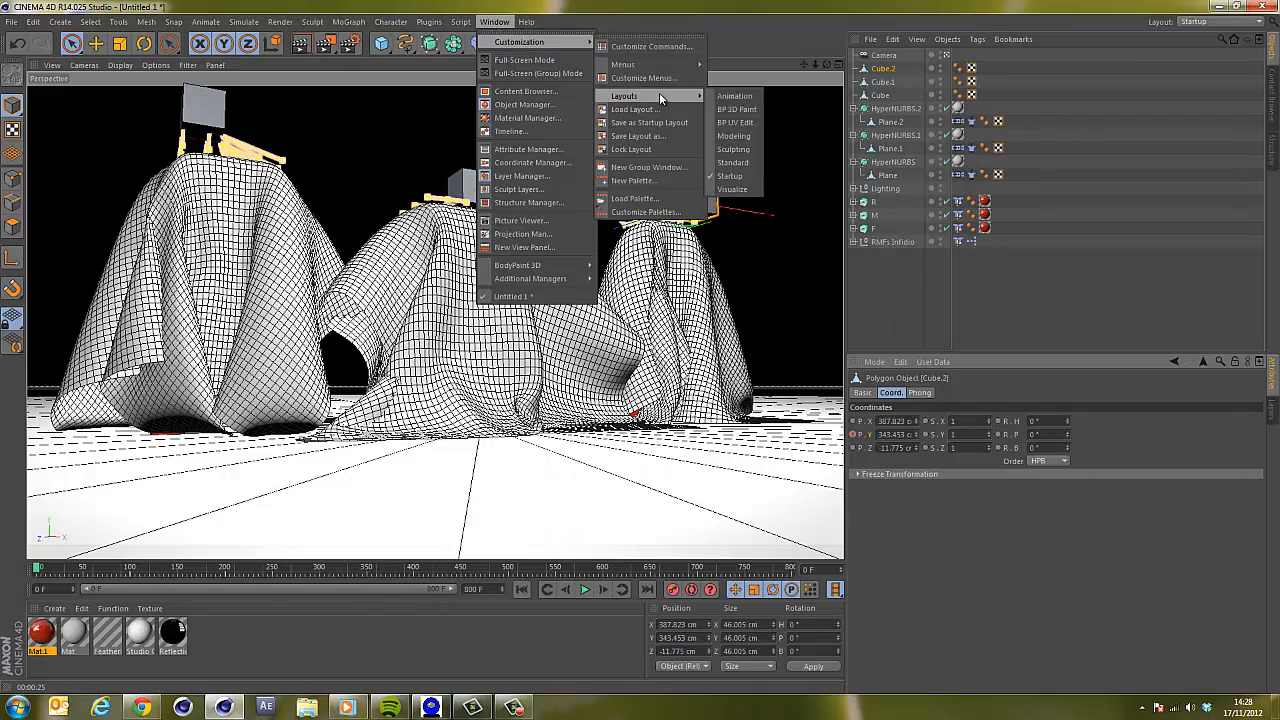
pyautogui.click(736, 96)
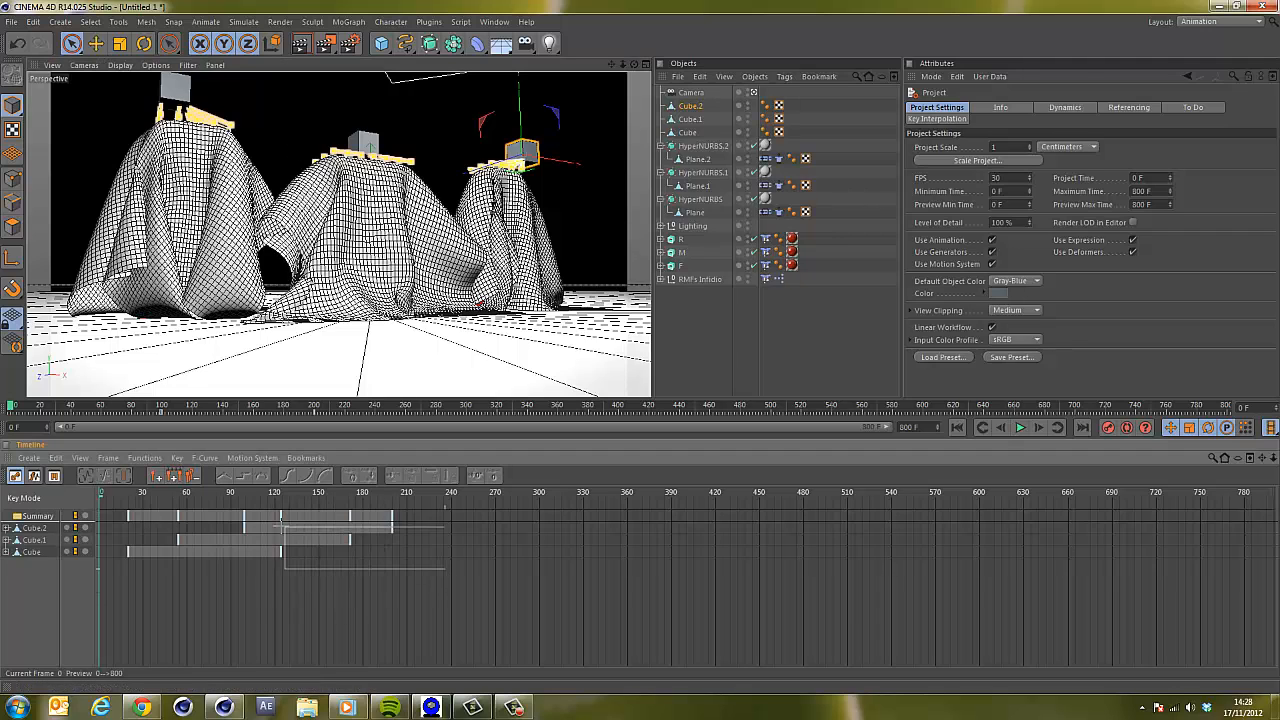
# Retime the three cubes' keyframes in the timeline so their lifts start and finish earlier and overlap.
pyautogui.moveTo(268, 522); pyautogui.dragTo(270, 524)
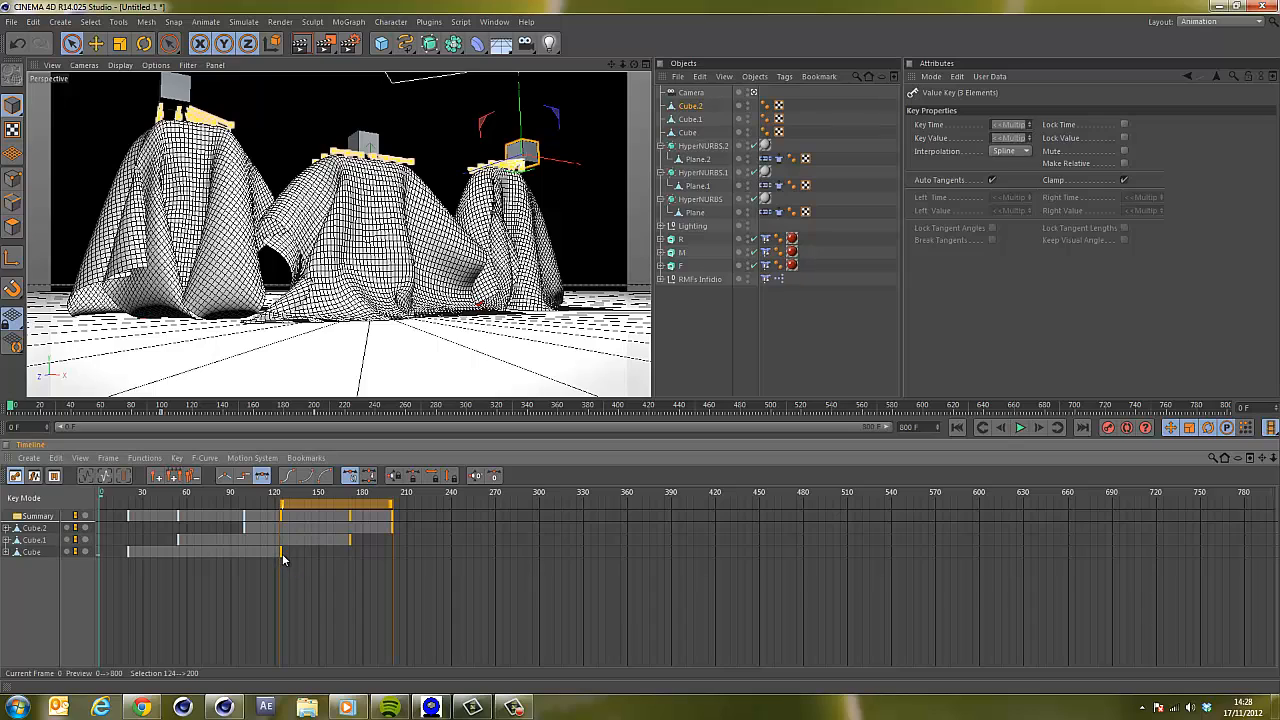
pyautogui.click(247, 553)
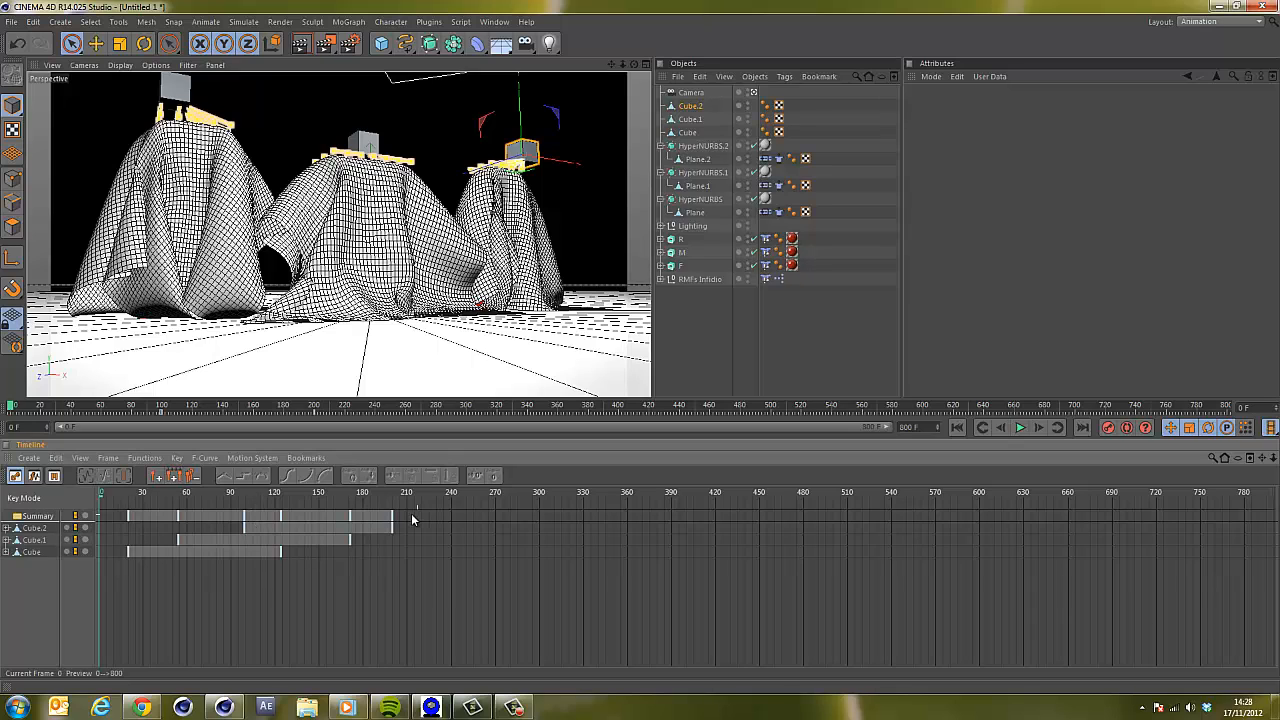
pyautogui.moveTo(227, 560); pyautogui.dragTo(237, 559)
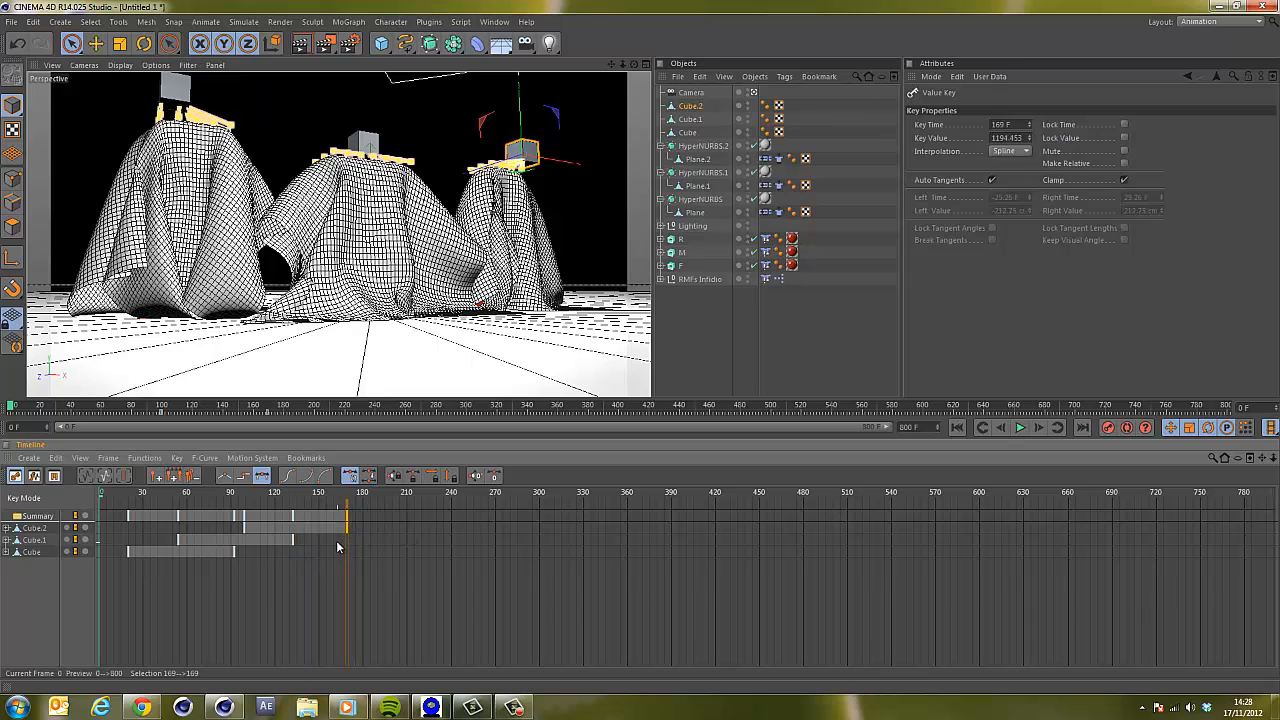
pyautogui.moveTo(158, 532); pyautogui.dragTo(300, 546)
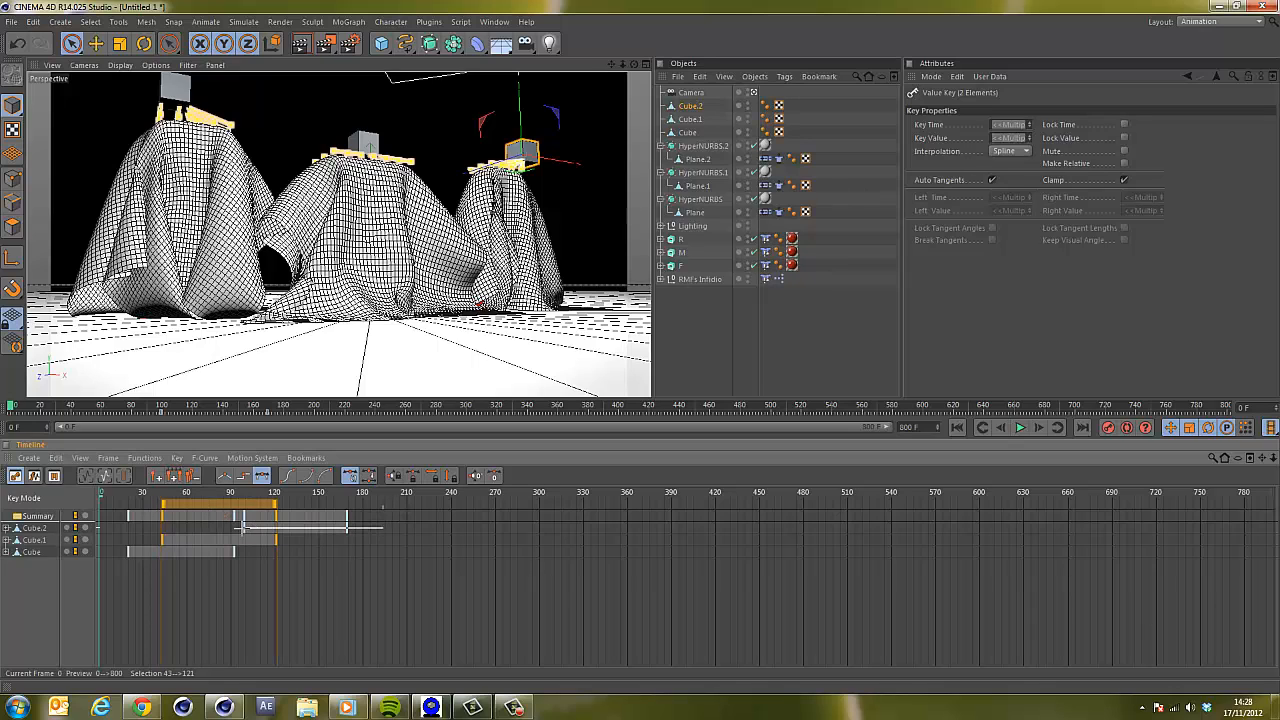
pyautogui.moveTo(242, 528); pyautogui.dragTo(298, 515)
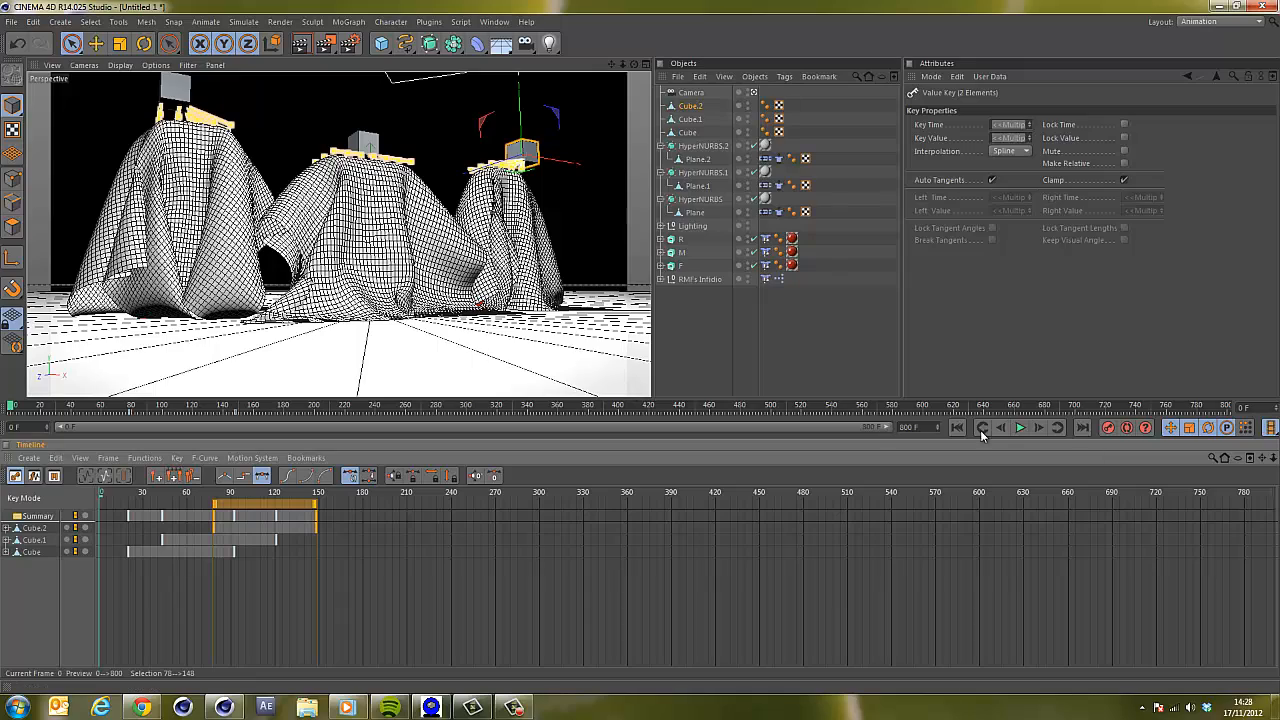
# Preview the animation, then shift Cube.2's selected keyframes about 11 frames earlier and return to frame 0.
pyautogui.click(1020, 428)
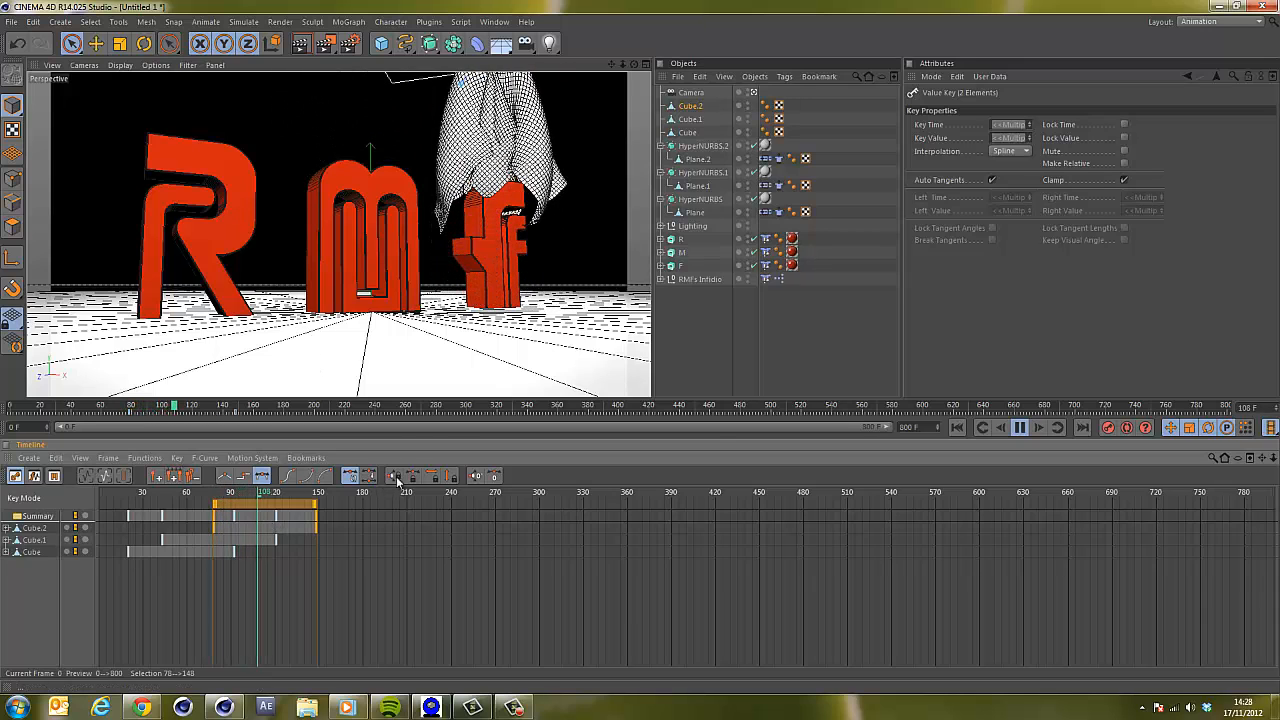
pyautogui.click(1021, 428)
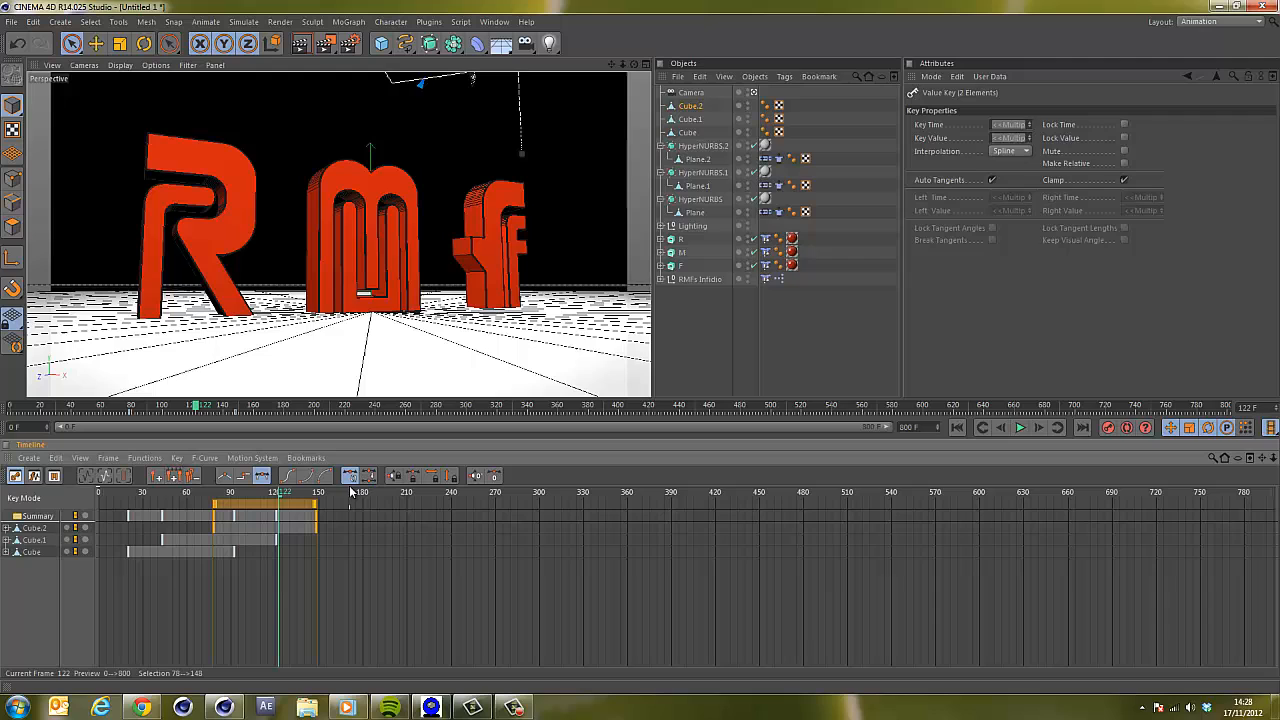
pyautogui.click(278, 514)
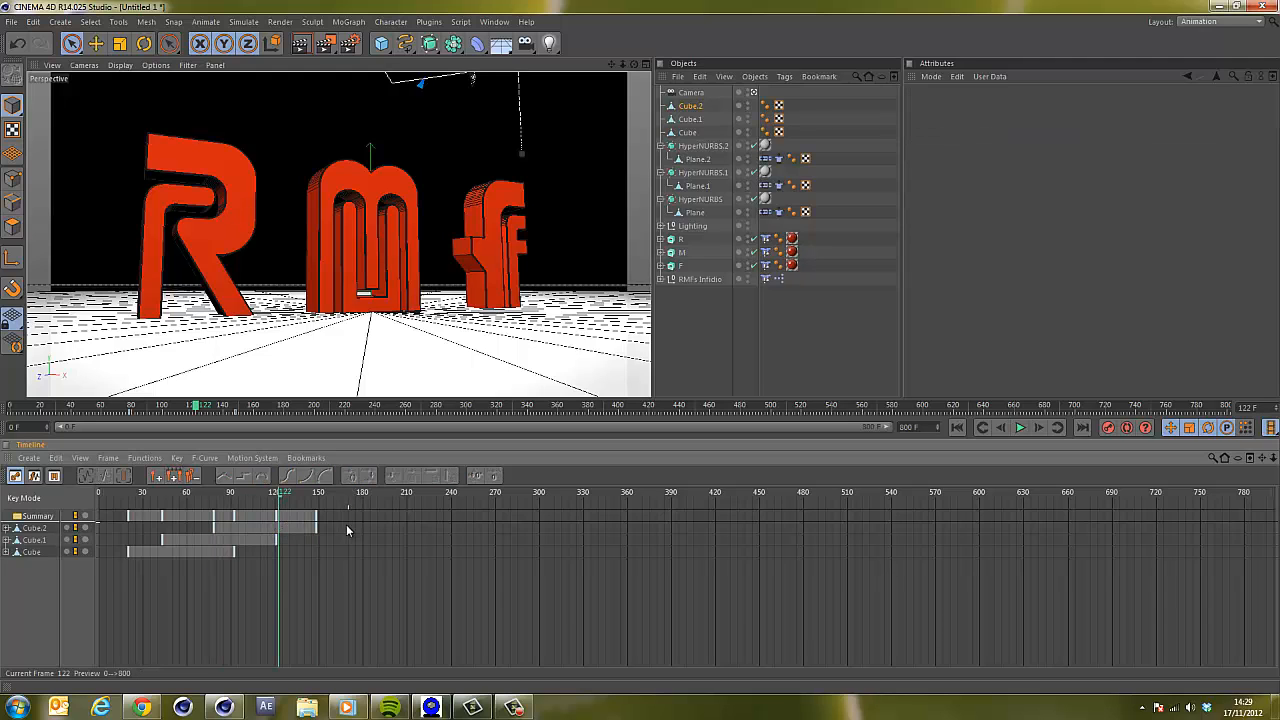
pyautogui.moveTo(213, 528); pyautogui.dragTo(242, 503)
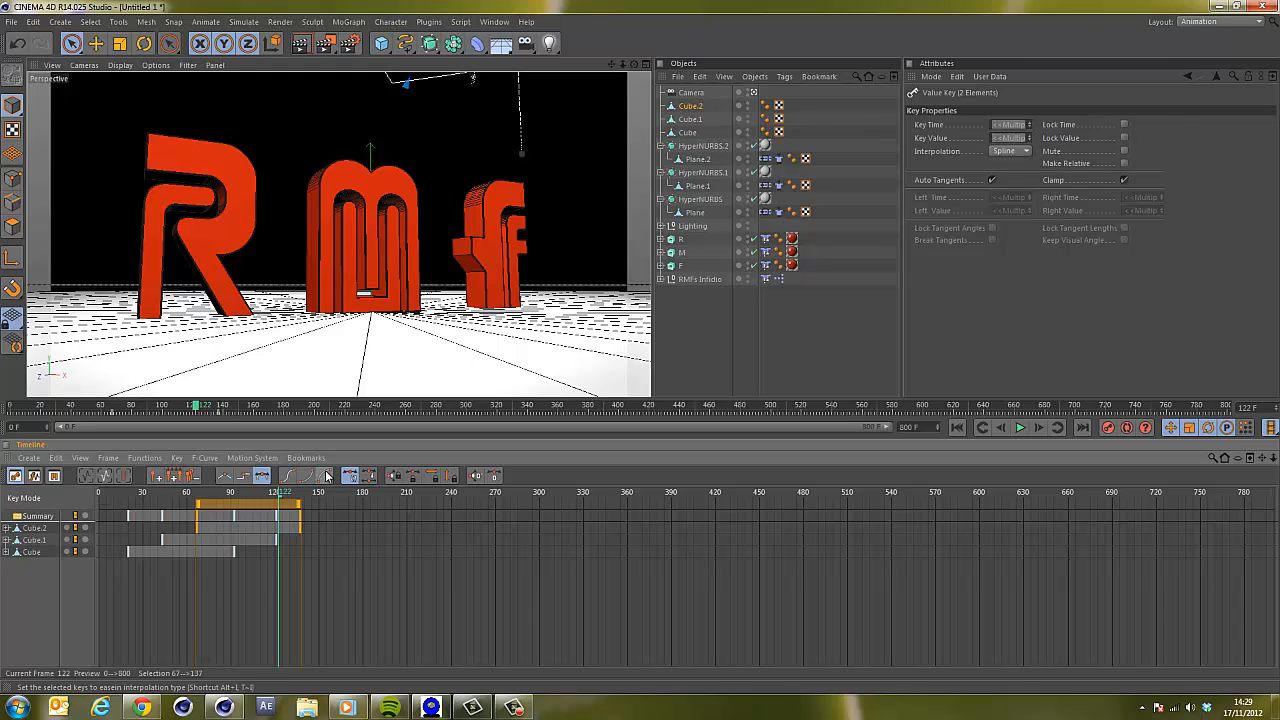
pyautogui.moveTo(112, 498); pyautogui.dragTo(100, 498)
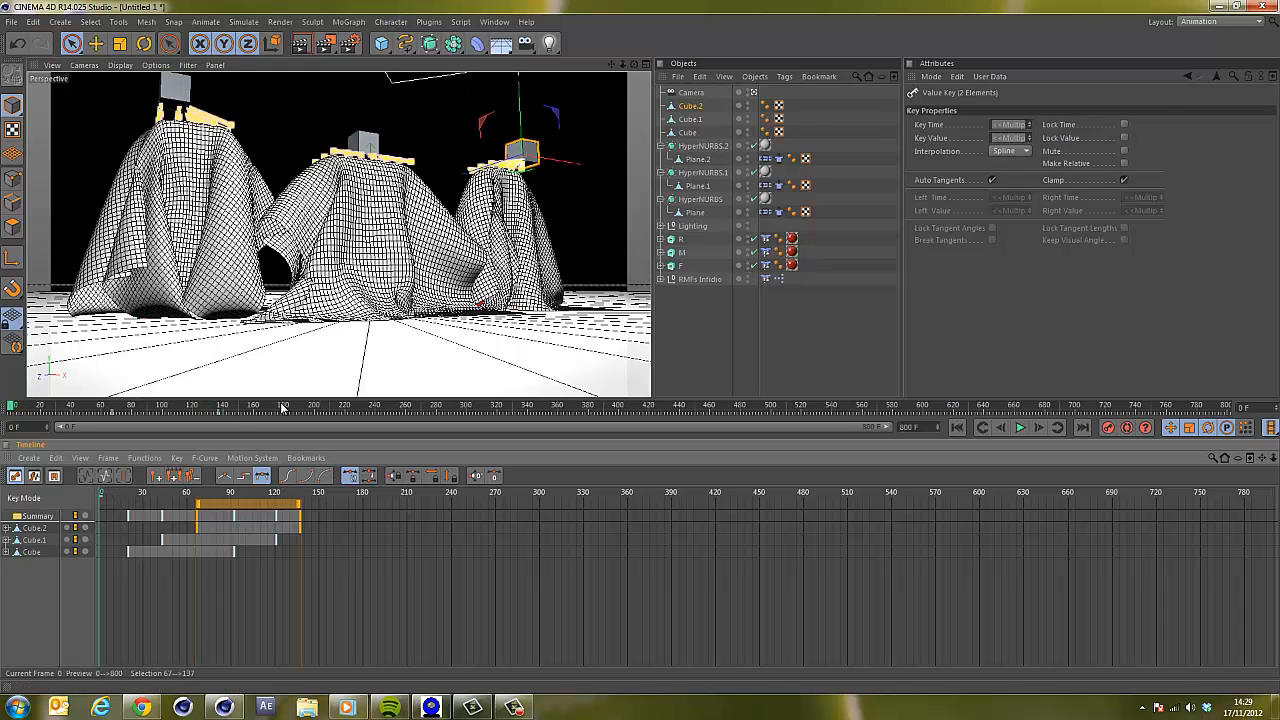
# Keyframe the camera at frame 0, then move it closer to the letters and keyframe it at frame 101.
pyautogui.click(693, 93)
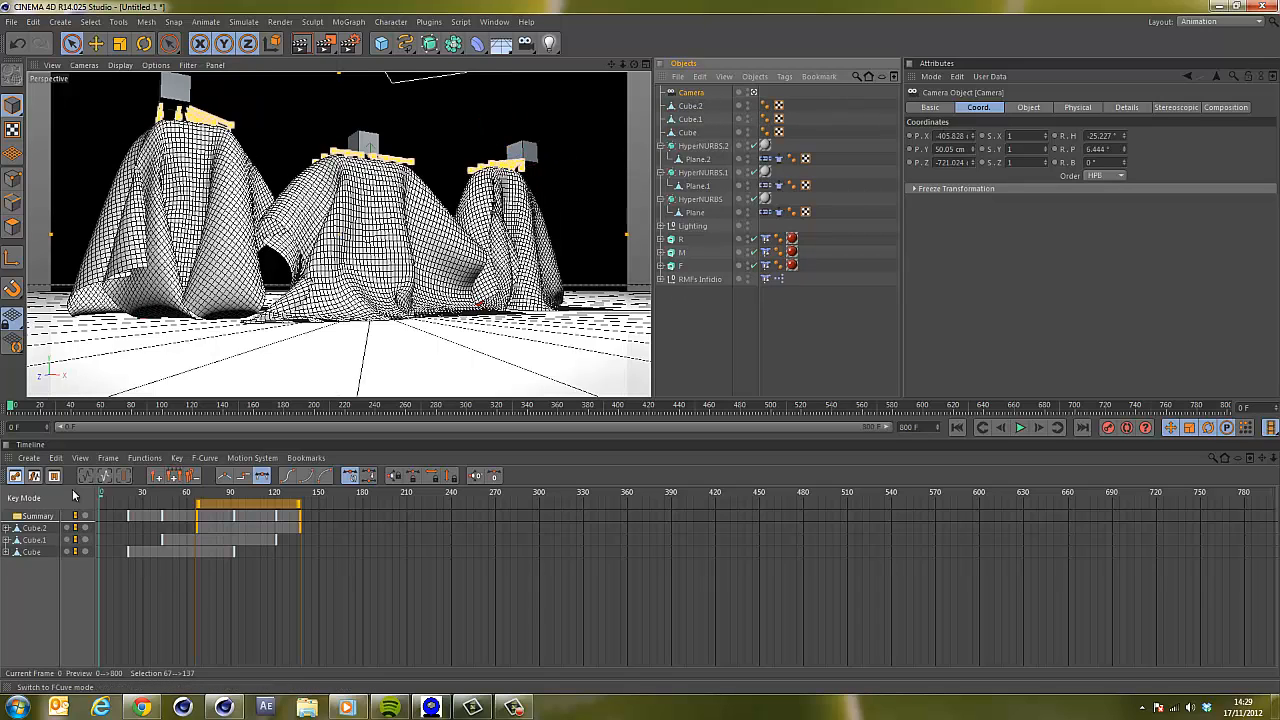
pyautogui.click(1108, 428)
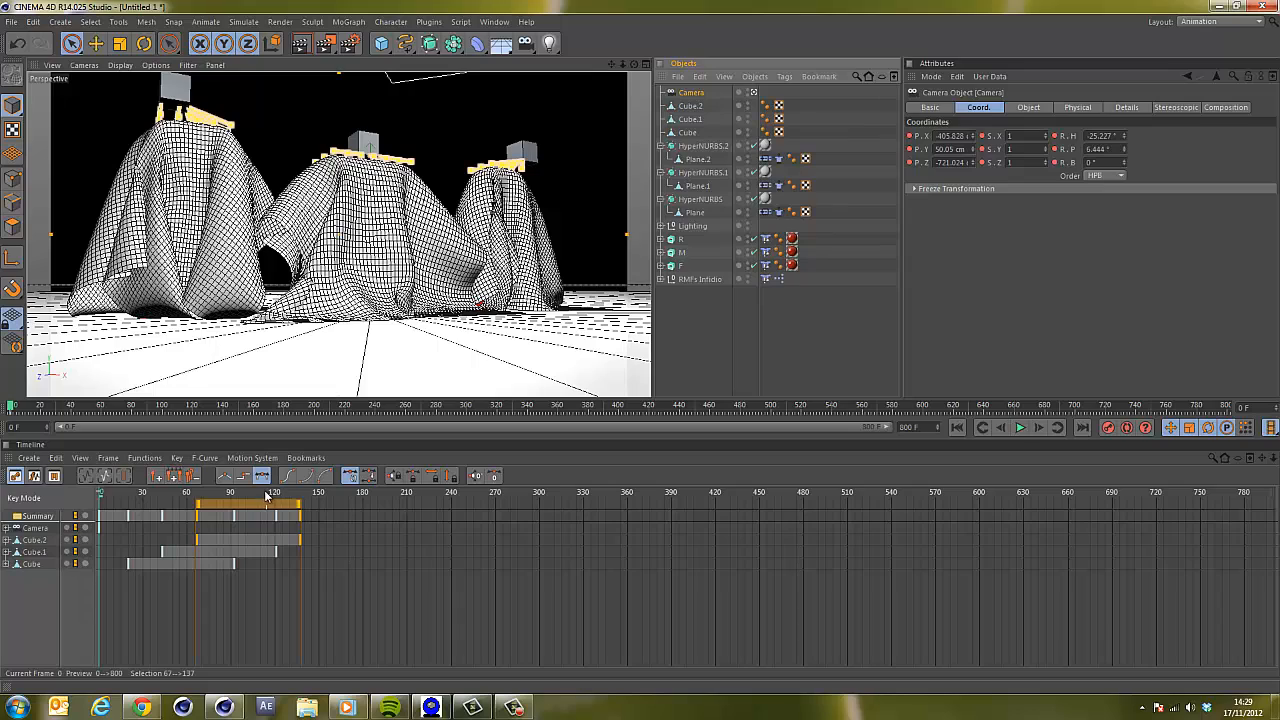
pyautogui.click(1018, 427)
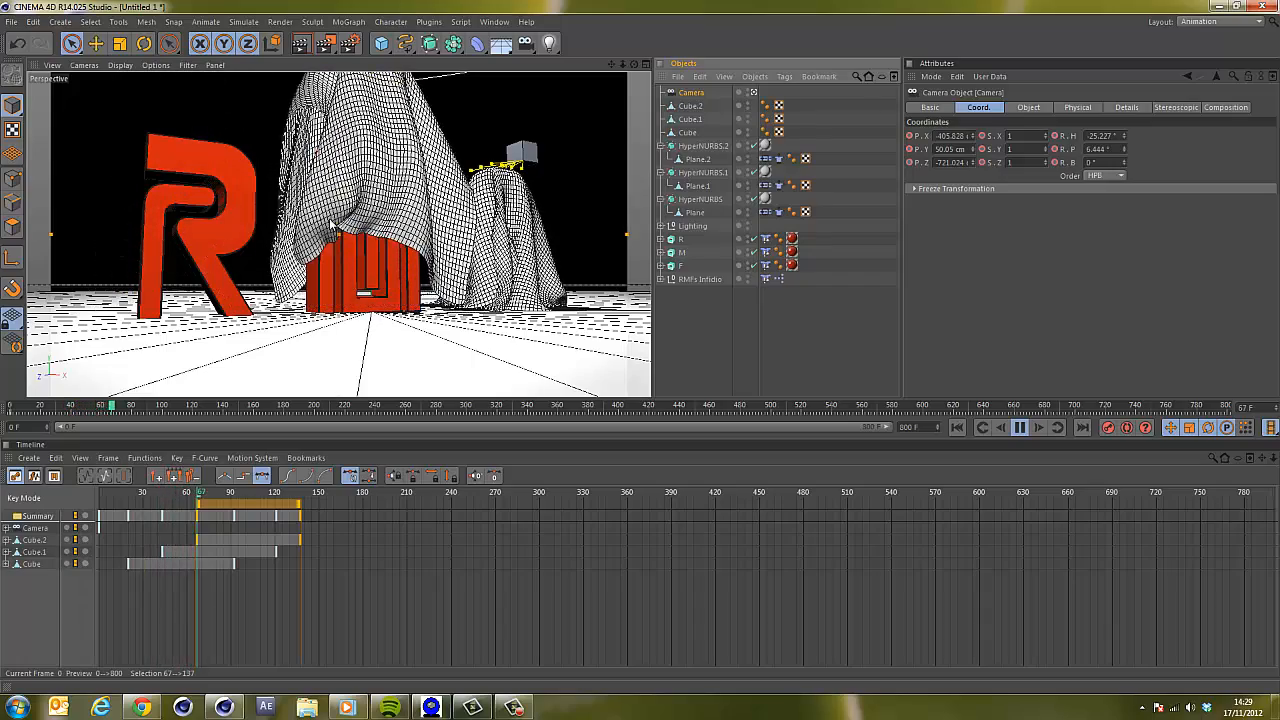
pyautogui.click(1021, 428)
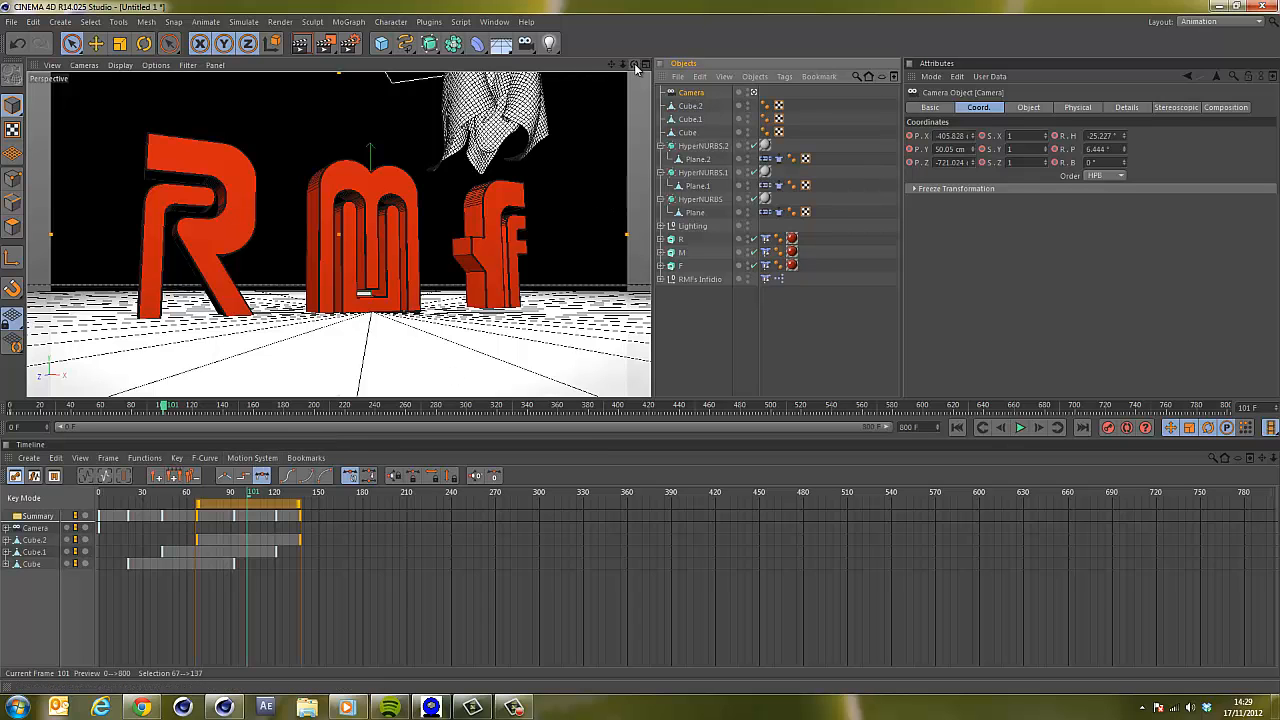
pyautogui.moveTo(636, 67)
pyautogui.mouseDown()
pyautogui.moveTo(641, 352)
pyautogui.moveTo(628, 67)
pyautogui.mouseUp()
pyautogui.moveTo(641, 352)
pyautogui.mouseDown()
pyautogui.moveTo(617, 63)
pyautogui.moveTo(642, 352)
pyautogui.moveTo(641, 78)
pyautogui.moveTo(641, 352)
pyautogui.mouseUp()
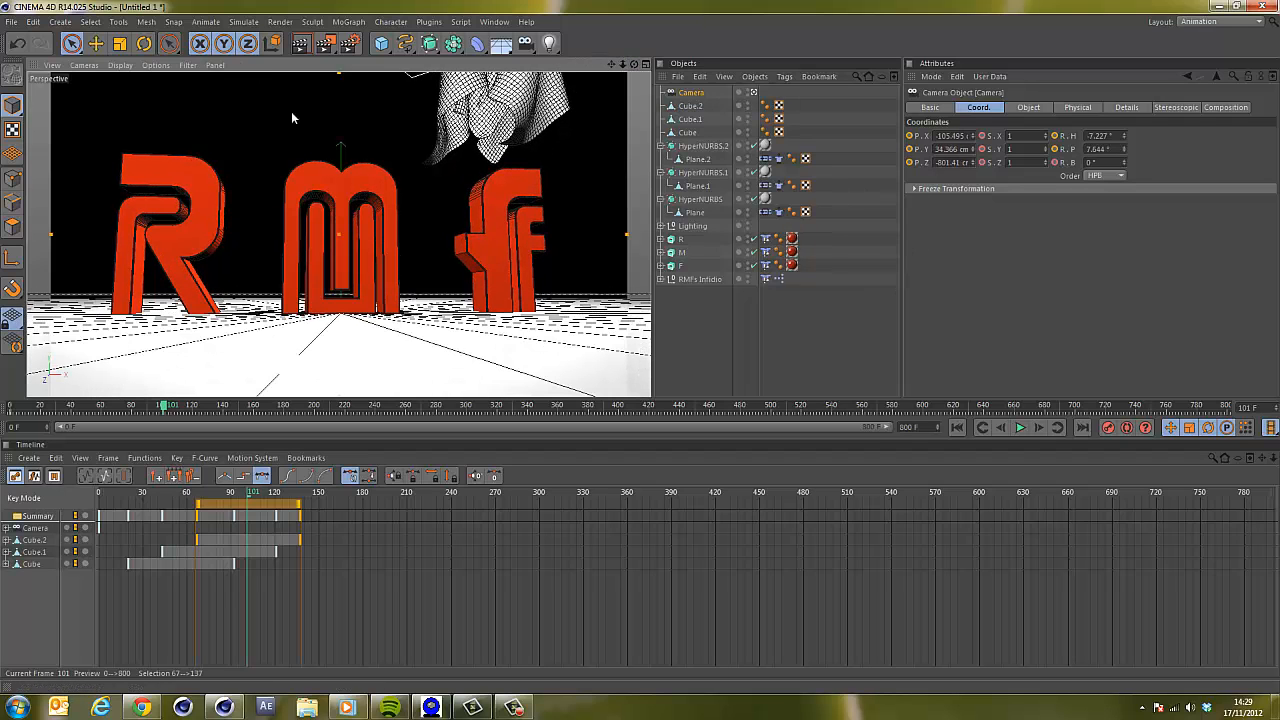
pyautogui.click(1107, 428)
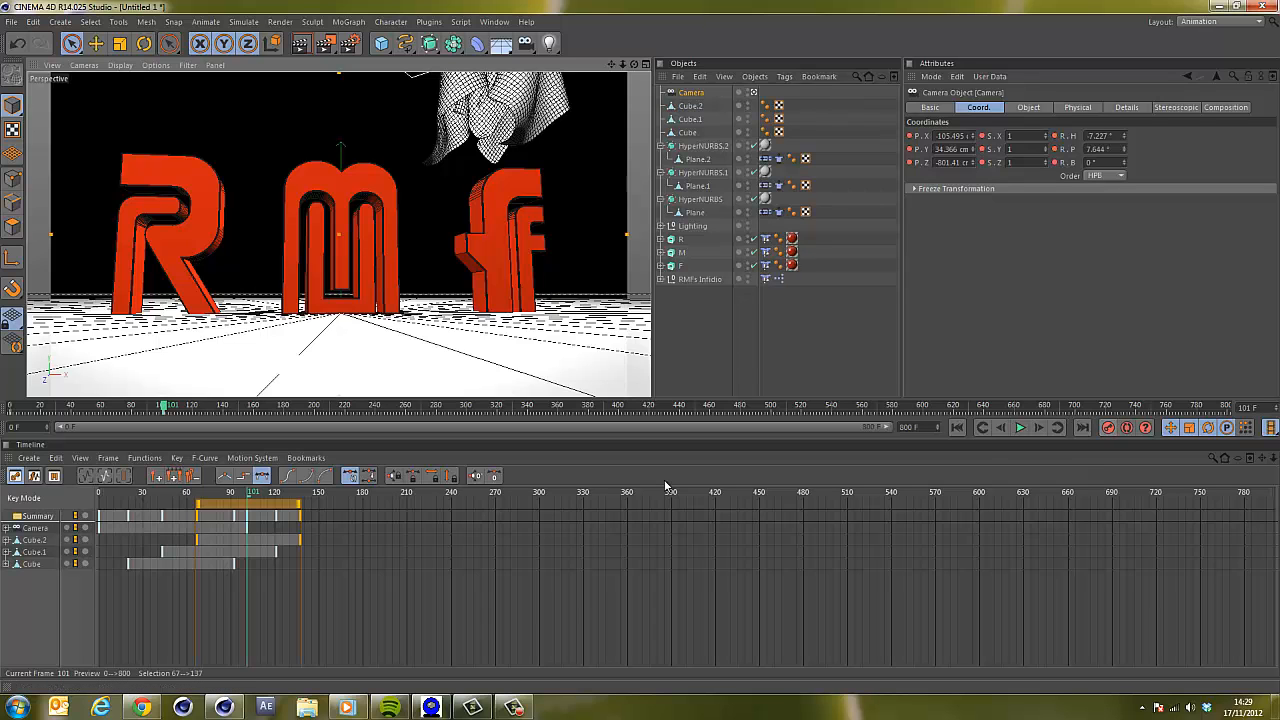
# Play the animation from the start to review the camera move and cloth lift.
pyautogui.moveTo(263, 498); pyautogui.dragTo(99, 494)
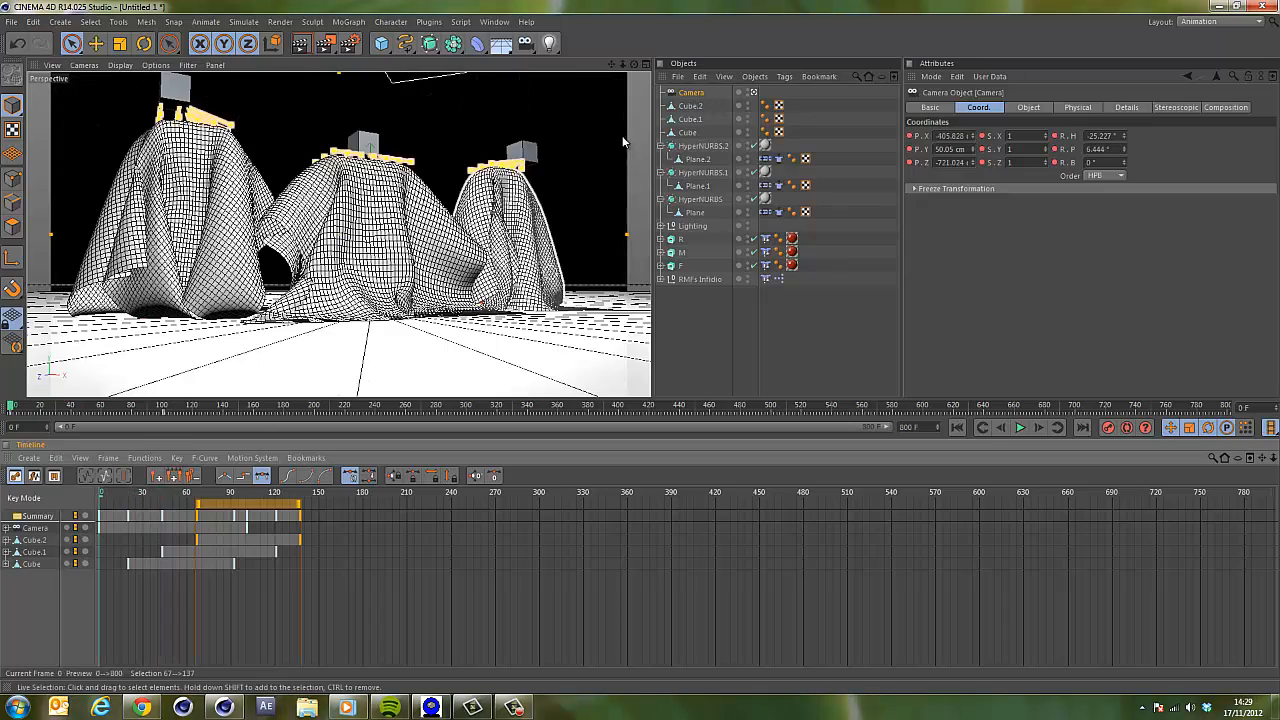
pyautogui.click(1020, 428)
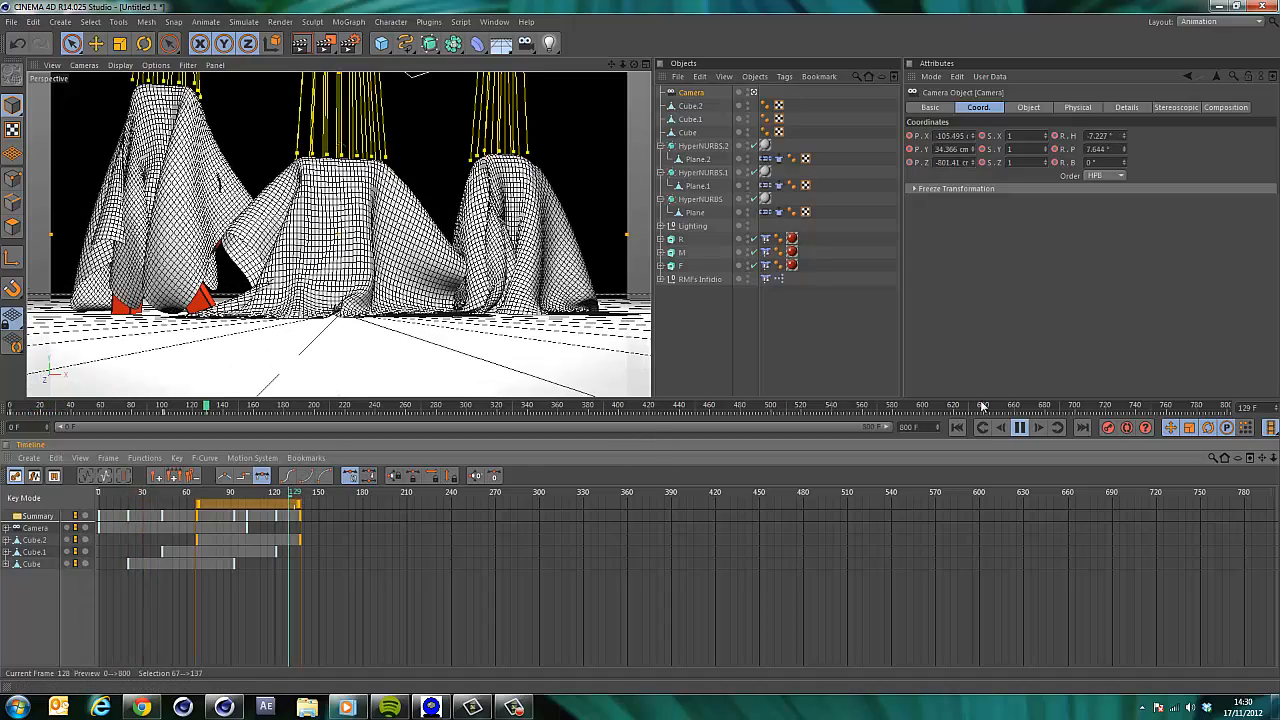
pyautogui.click(1019, 428)
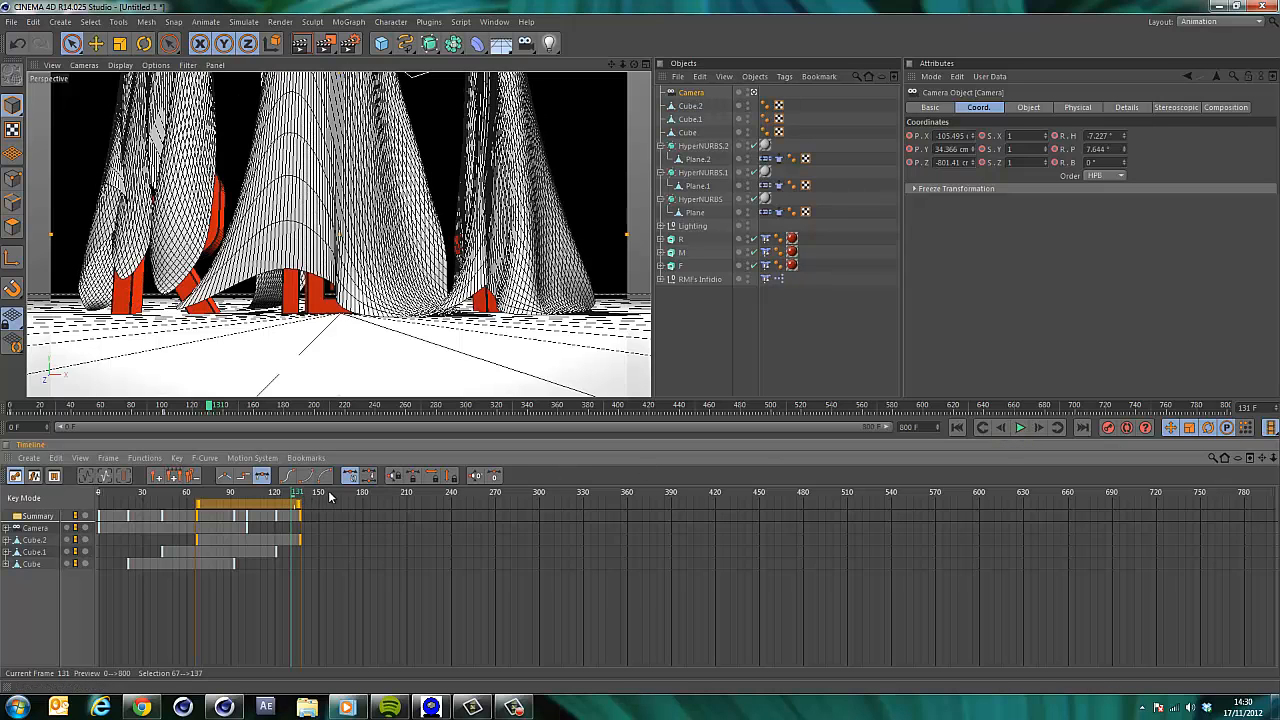
# Keyframe the R letter's X position at frame 101, then animate it sliding left toward the M over the next few frames.
pyautogui.moveTo(330, 497); pyautogui.dragTo(250, 510)
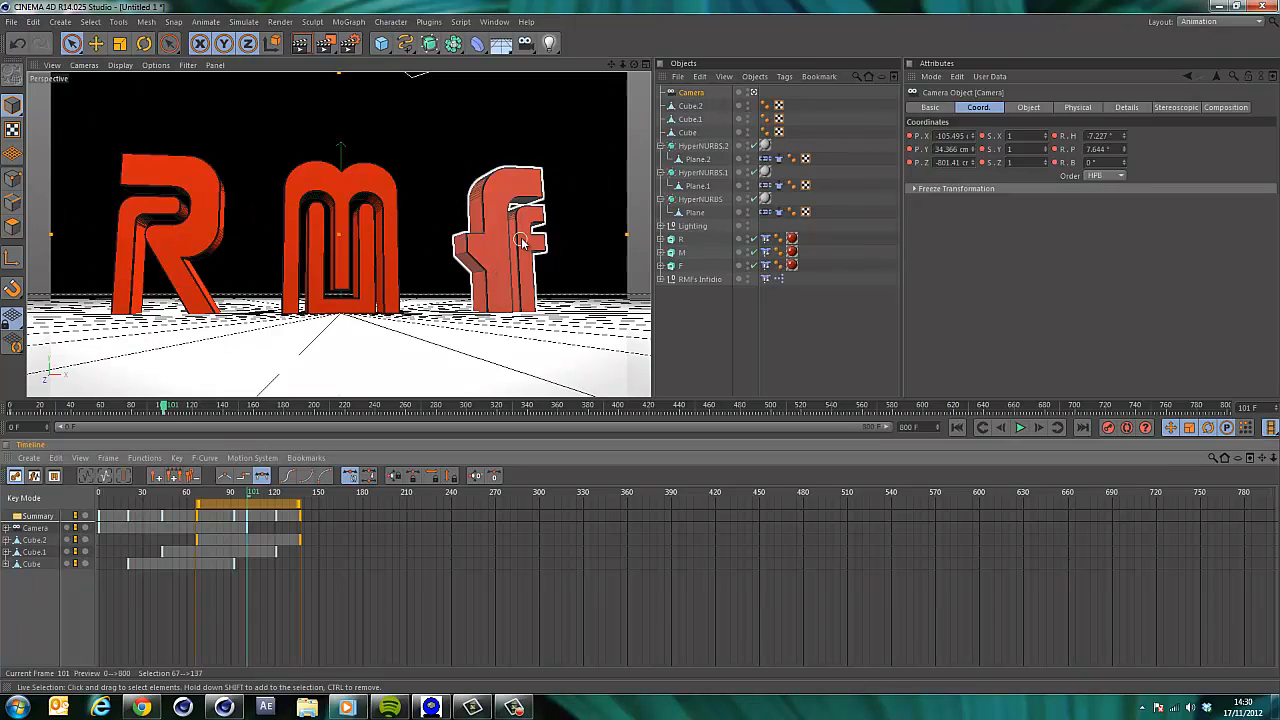
pyautogui.click(677, 240)
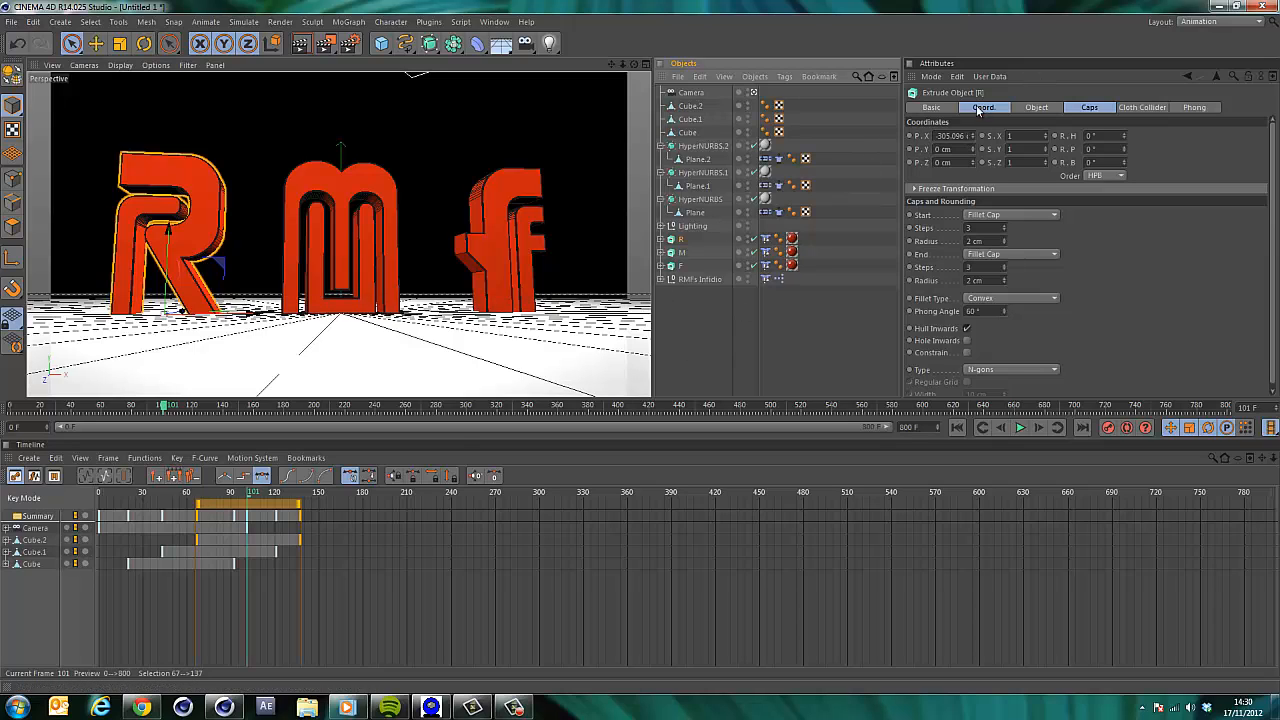
pyautogui.click(910, 137)
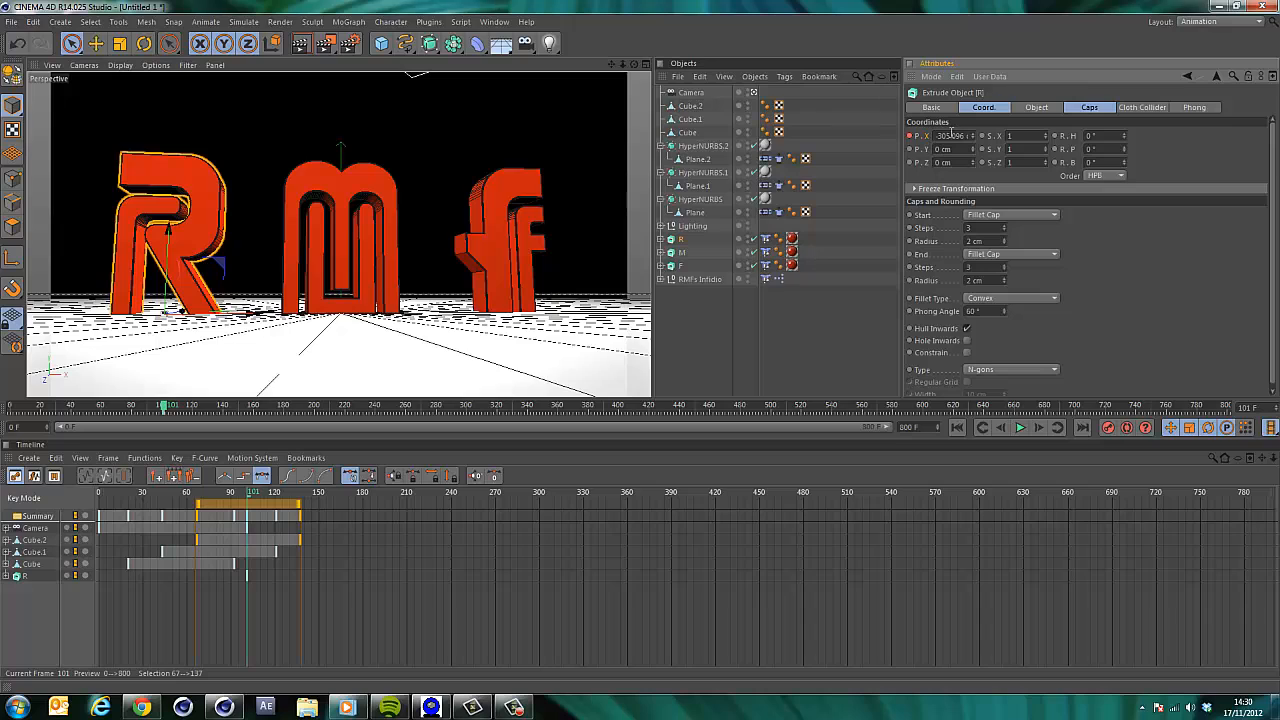
pyautogui.click(1038, 427)
pyautogui.click(1038, 427)
pyautogui.click(1038, 427)
pyautogui.click(1038, 427)
pyautogui.click(1038, 427)
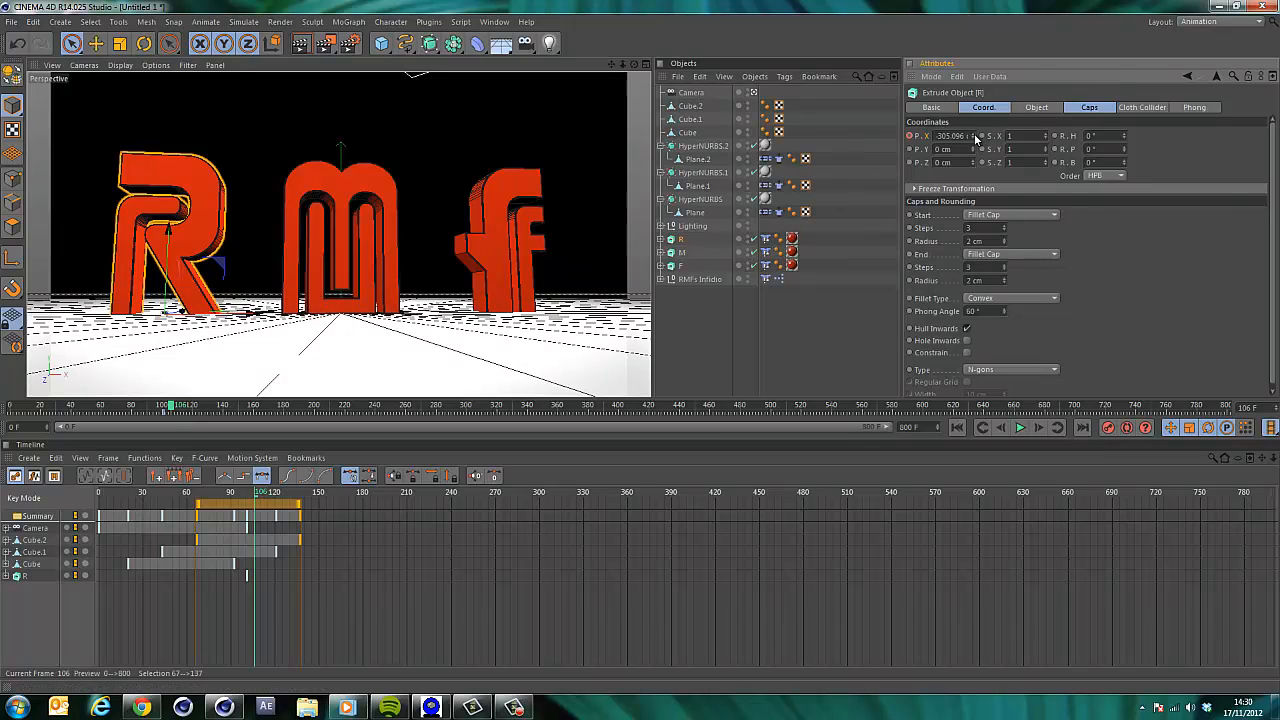
pyautogui.moveTo(975, 137); pyautogui.dragTo(976, 138)
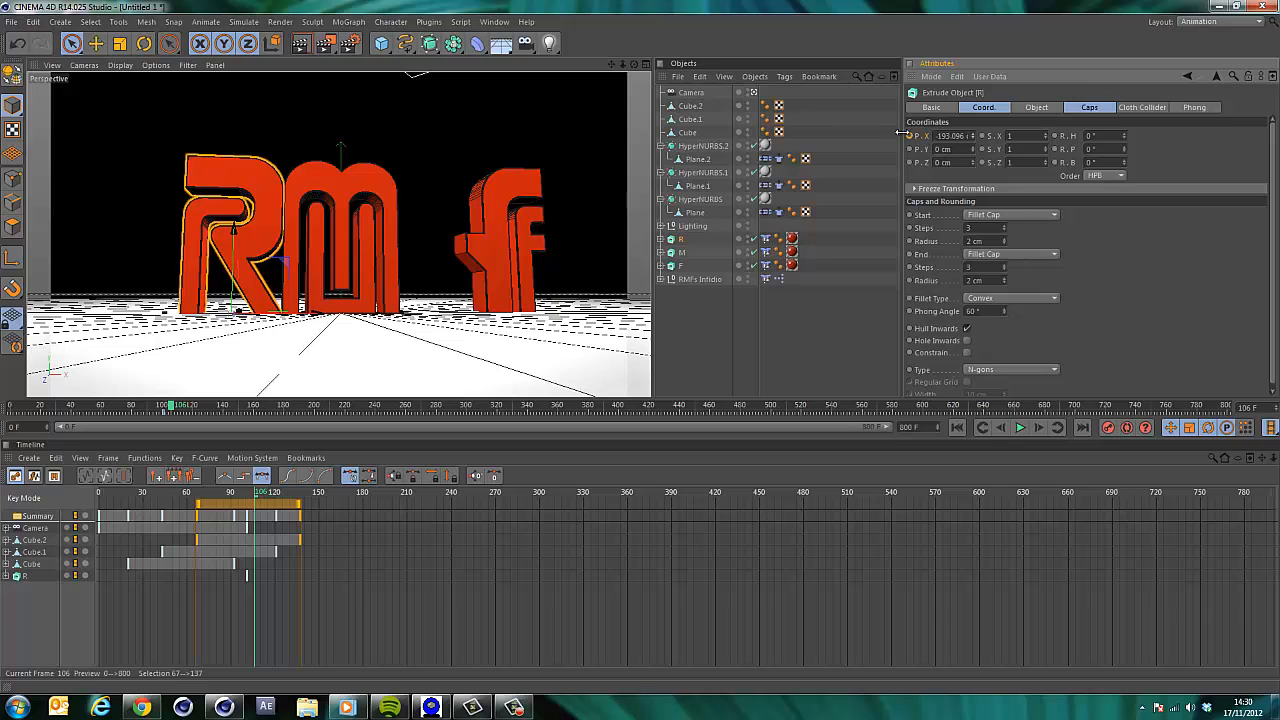
pyautogui.click(1038, 427)
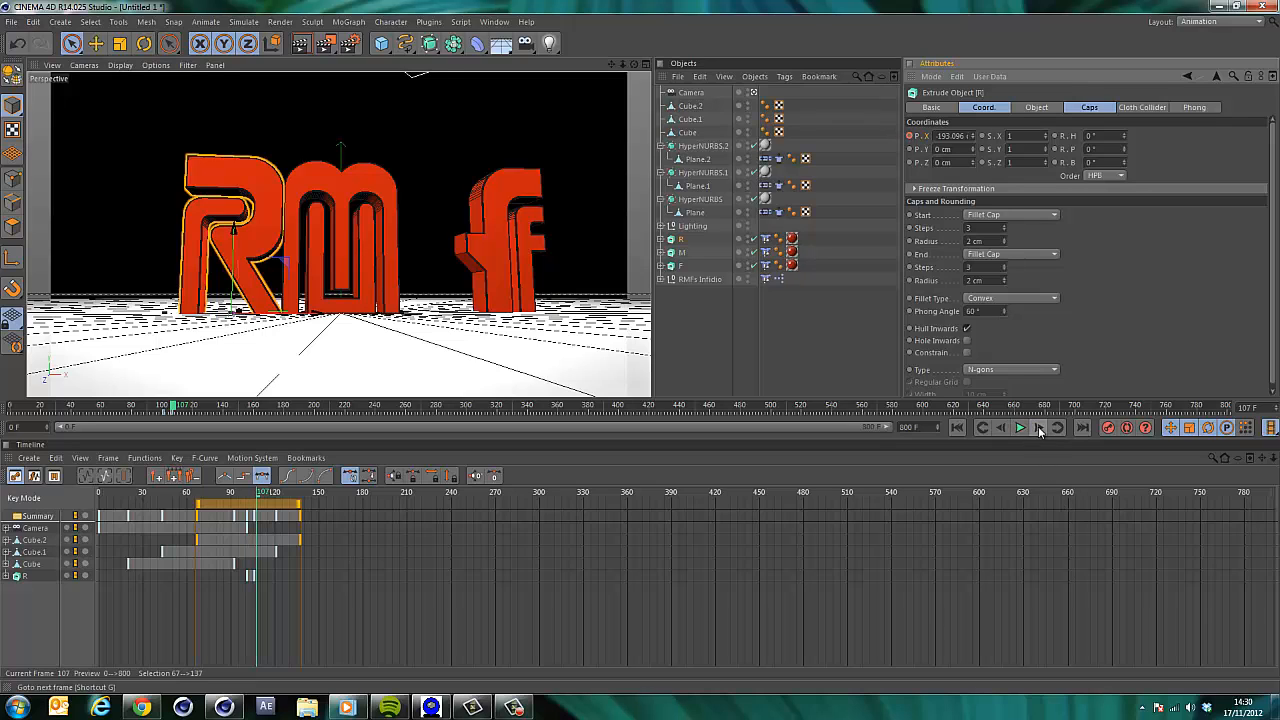
pyautogui.click(1038, 427)
pyautogui.moveTo(975, 137); pyautogui.dragTo(975, 138)
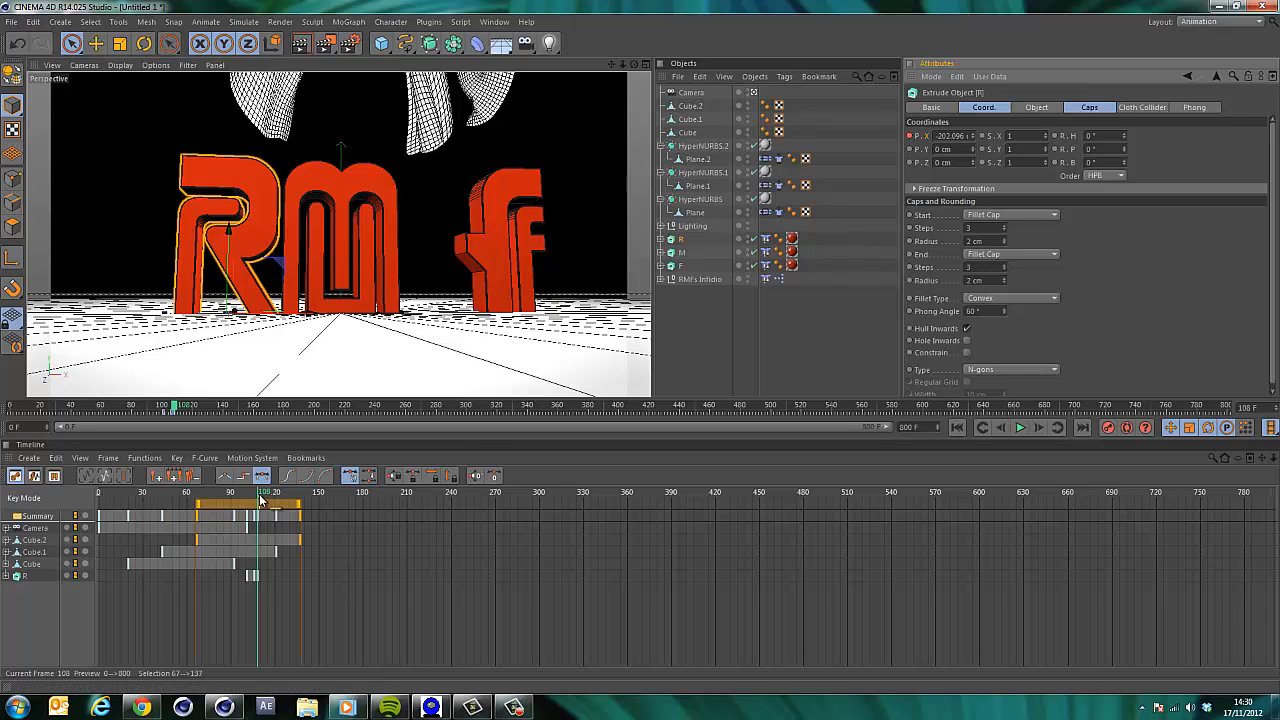
pyautogui.click(1003, 426)
pyautogui.click(1003, 426)
pyautogui.click(1003, 426)
pyautogui.click(1003, 426)
pyautogui.click(1003, 426)
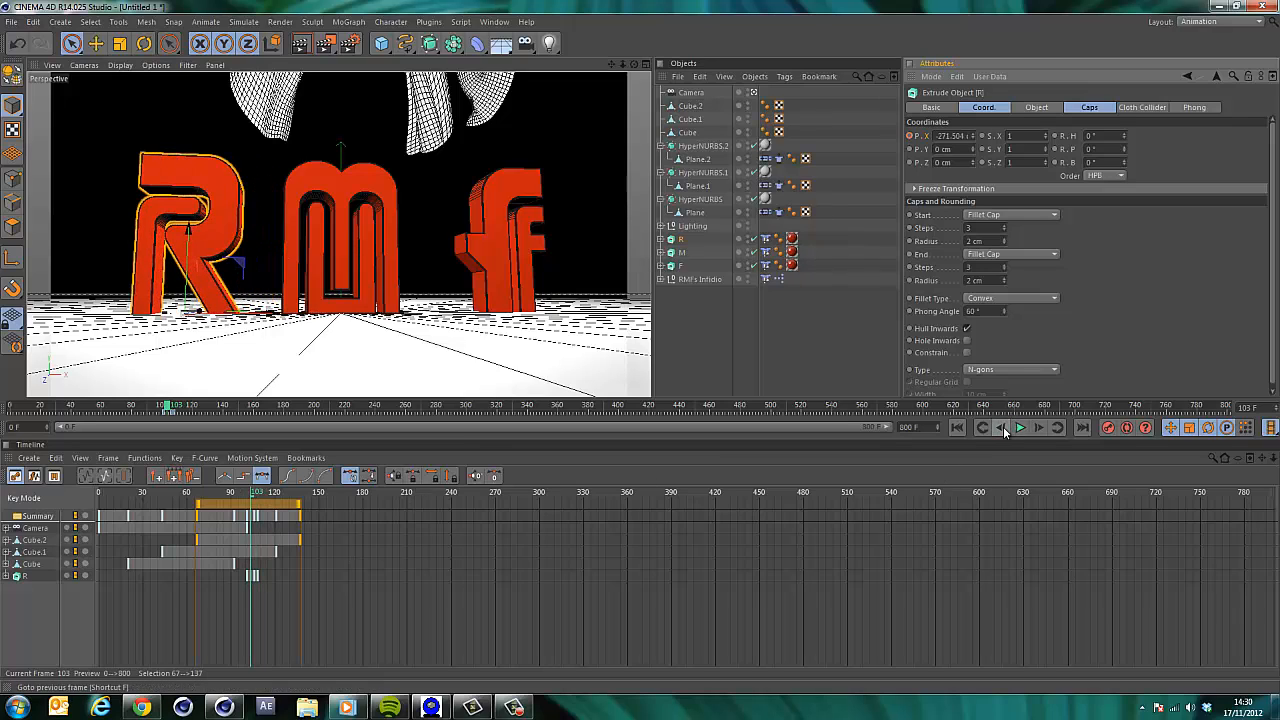
pyautogui.click(1042, 429)
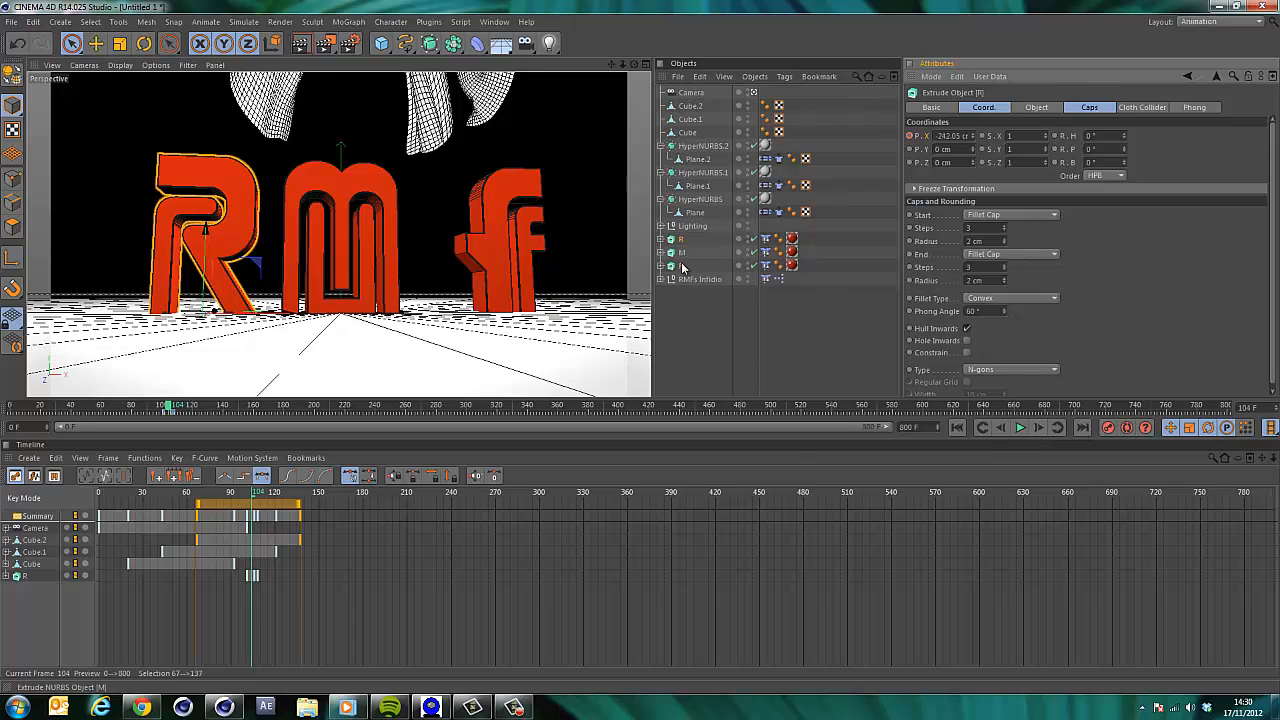
# Keyframe the F letter's X position at frame 104, then animate it sliding left toward the M by about frame 112.
pyautogui.click(683, 266)
pyautogui.keyDown('ctrl'); pyautogui.click(911, 136); pyautogui.keyUp('ctrl')
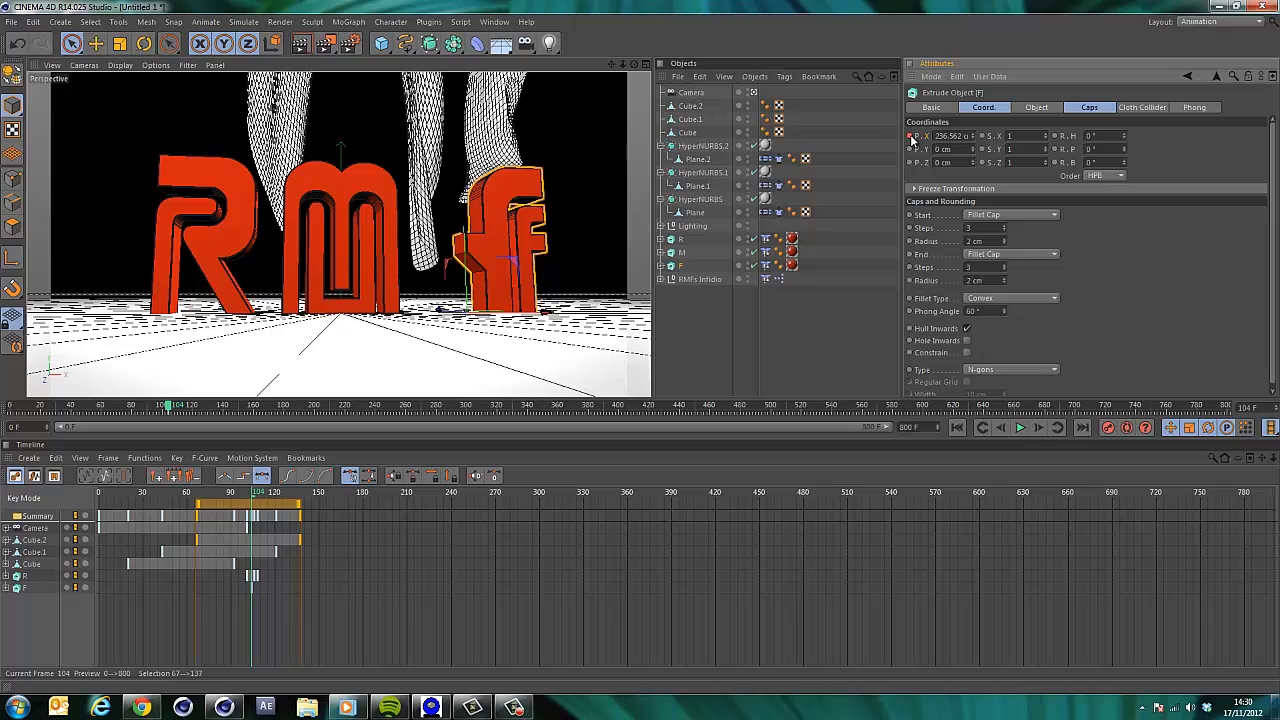
pyautogui.click(1036, 428)
pyautogui.click(1036, 428)
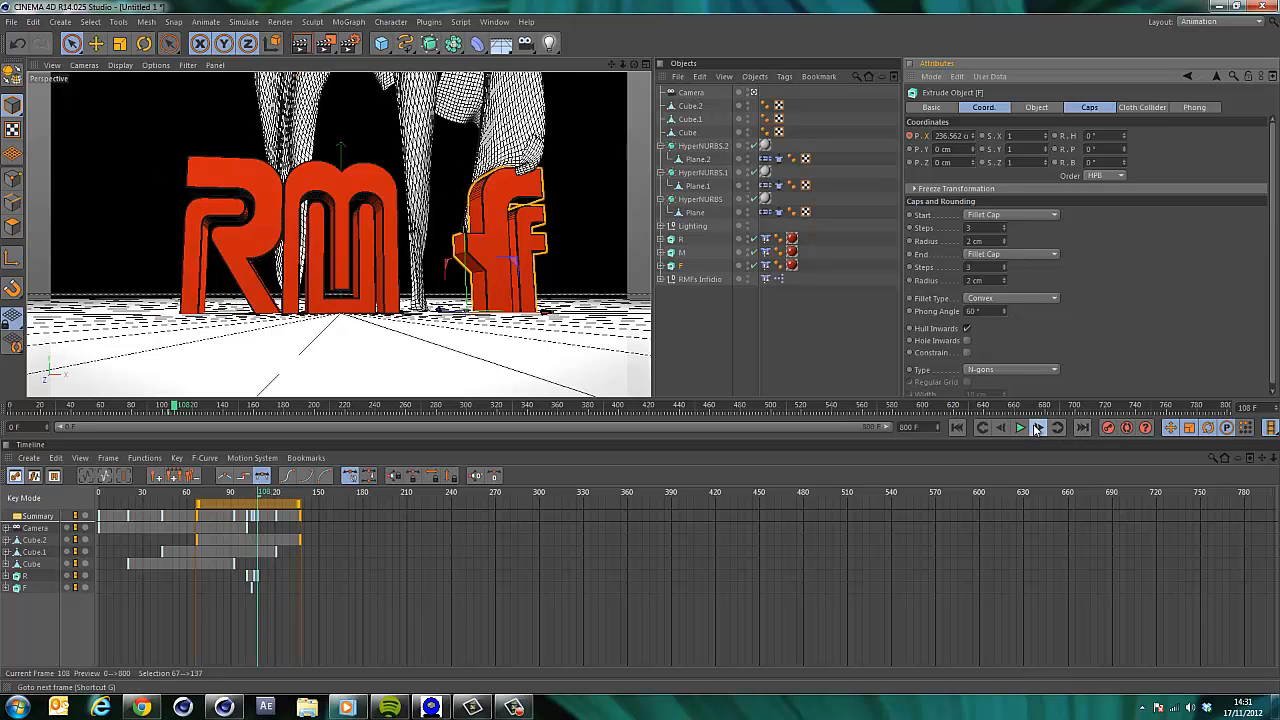
pyautogui.click(1036, 428)
pyautogui.click(1036, 428)
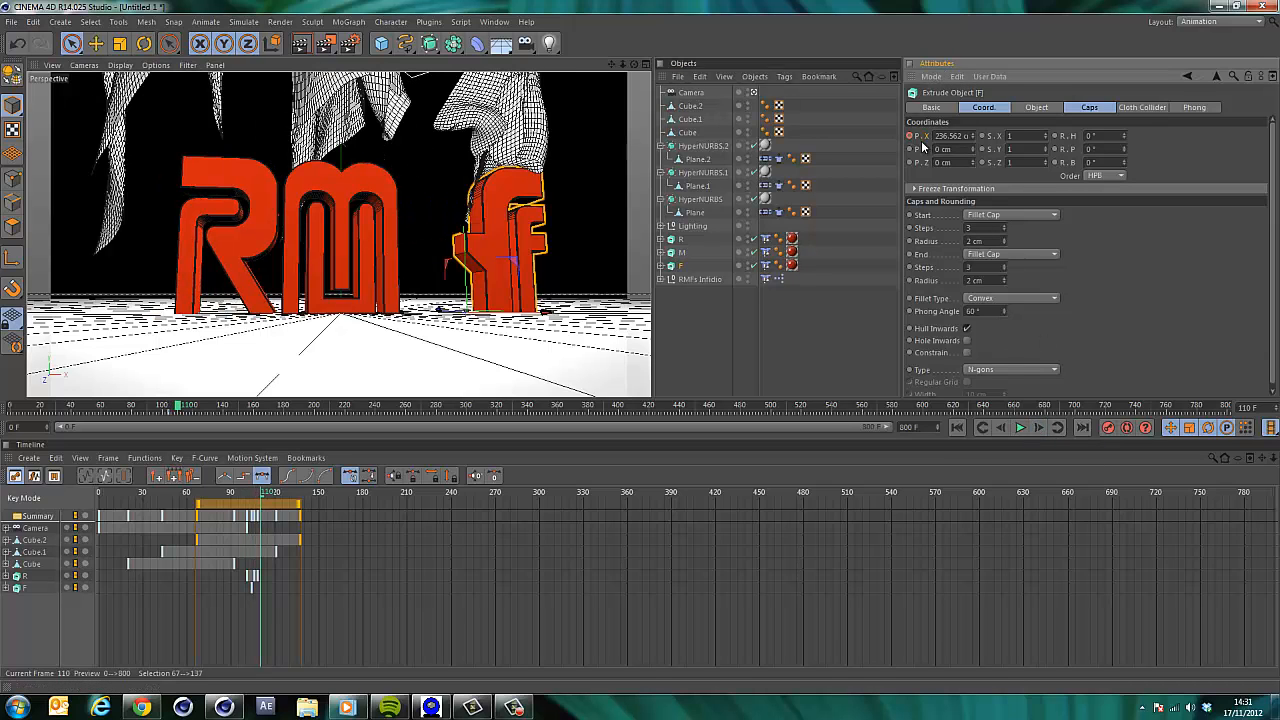
pyautogui.moveTo(973, 137); pyautogui.dragTo(973, 139)
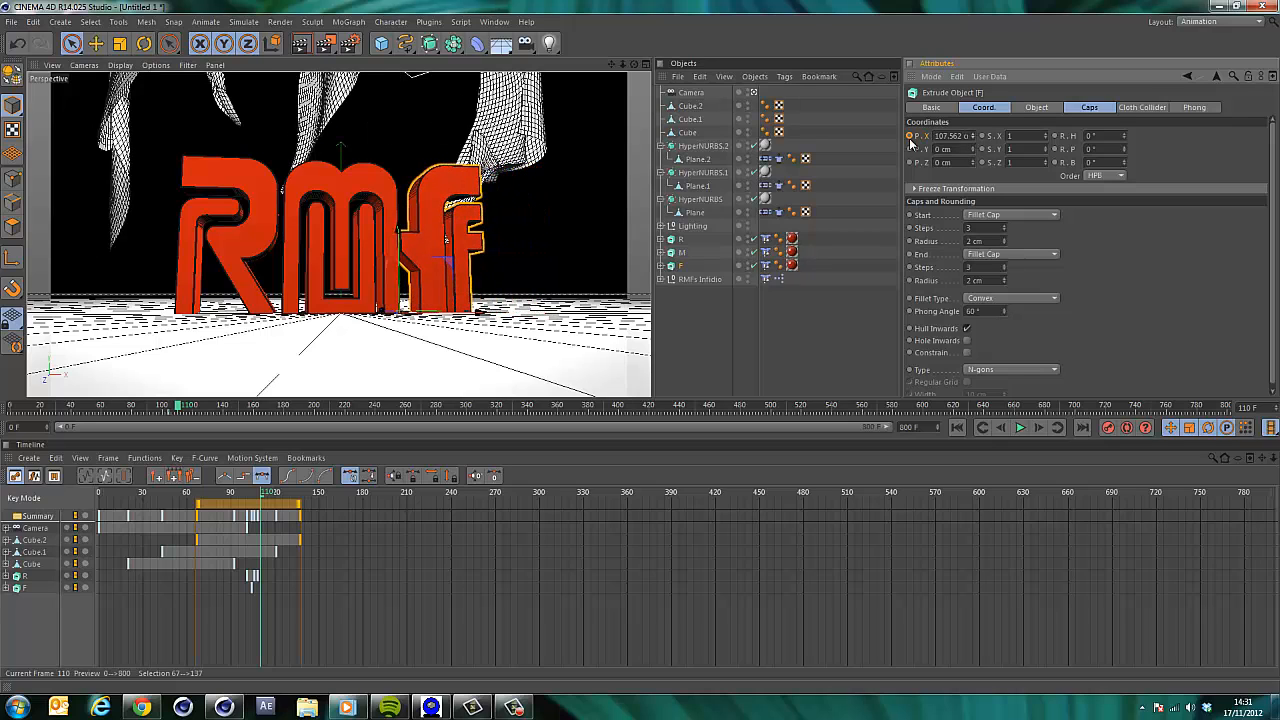
pyautogui.doubleClick(1040, 429)
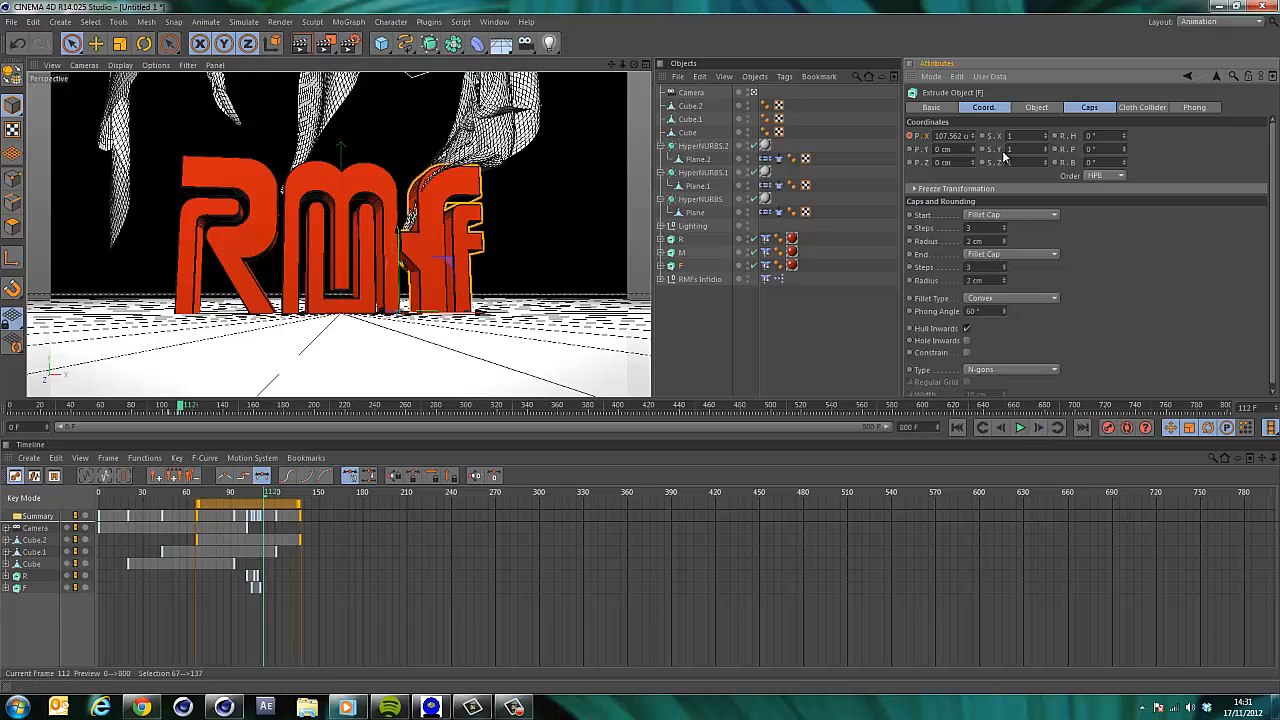
pyautogui.moveTo(975, 139); pyautogui.dragTo(972, 139)
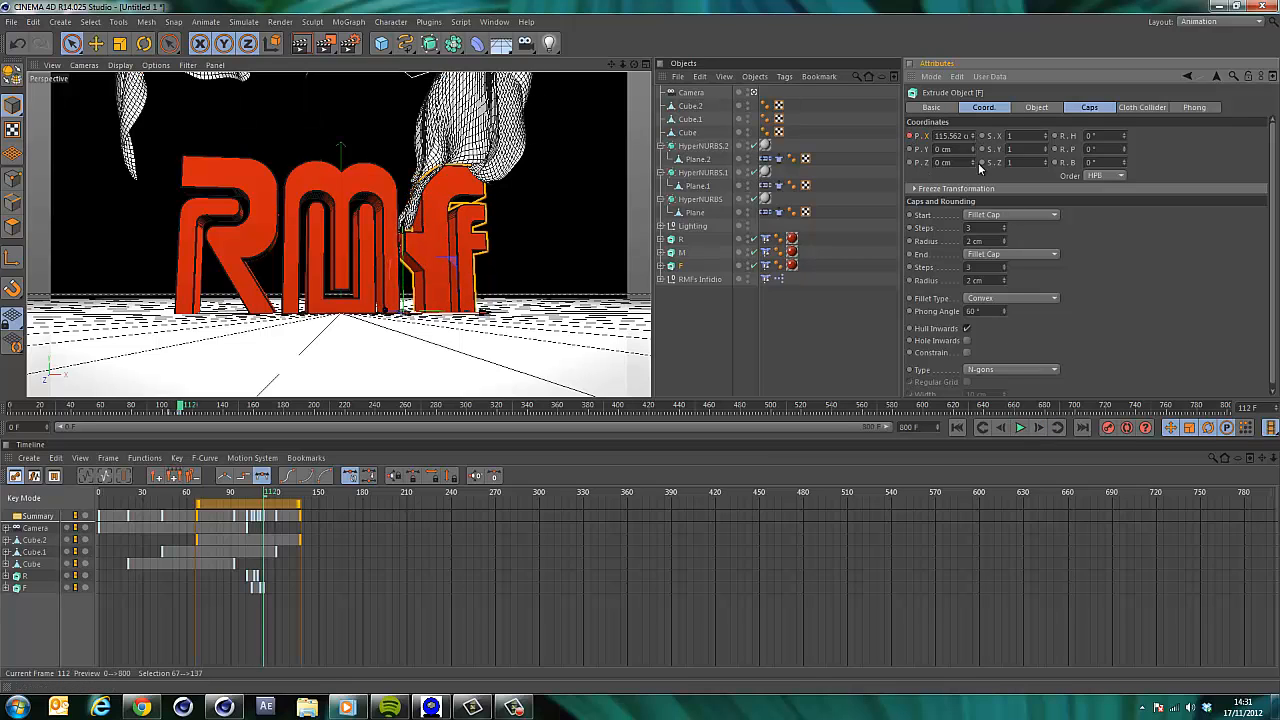
pyautogui.click(1002, 432)
pyautogui.click(1002, 432)
pyautogui.click(1001, 432)
pyautogui.click(1001, 432)
pyautogui.click(1001, 432)
pyautogui.click(1001, 432)
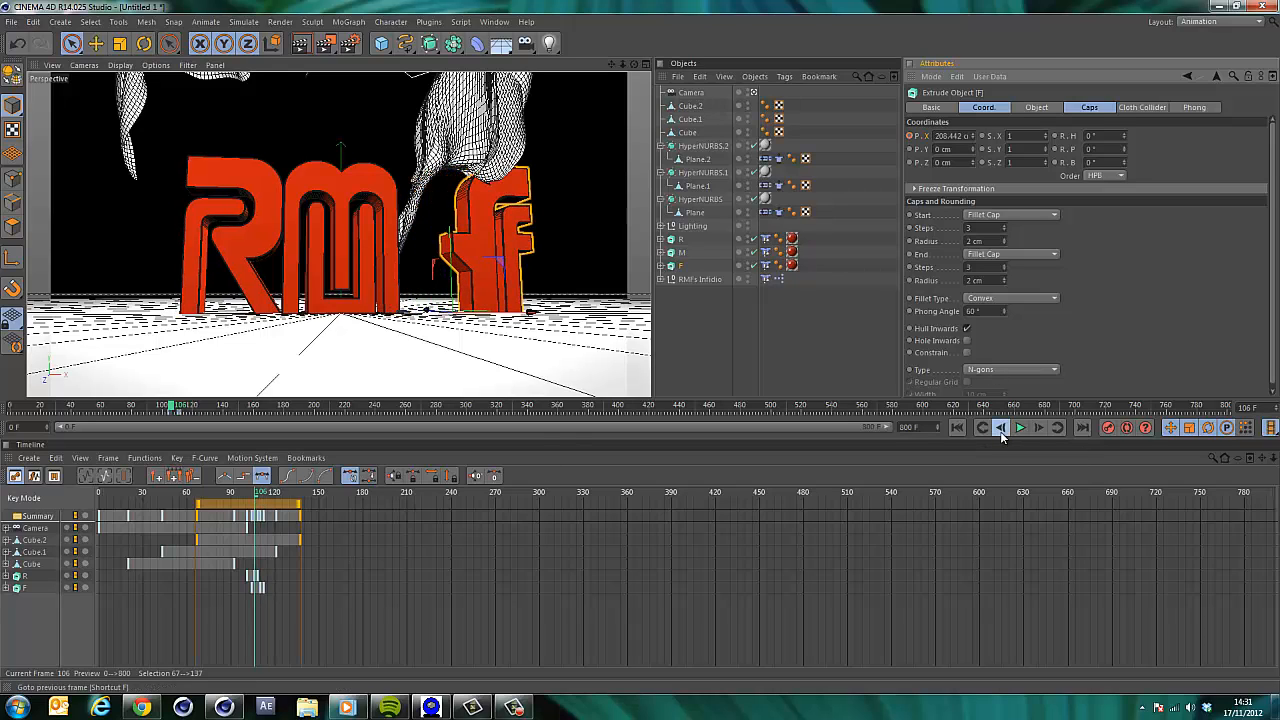
pyautogui.click(1001, 432)
# Reframe the camera view closer to the letters at frame 105, record a keyframe and select the camera.
pyautogui.moveTo(635, 66); pyautogui.dragTo(643, 353)
pyautogui.moveTo(613, 66); pyautogui.dragTo(642, 350)
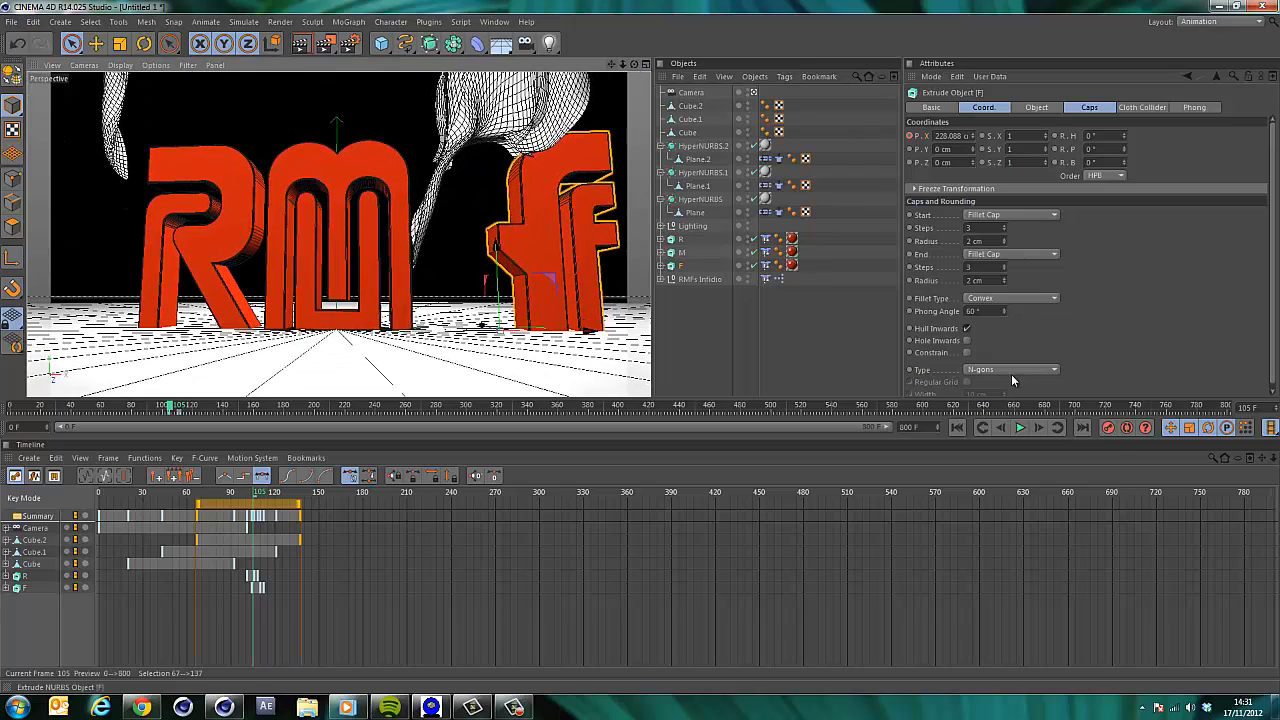
pyautogui.click(1110, 430)
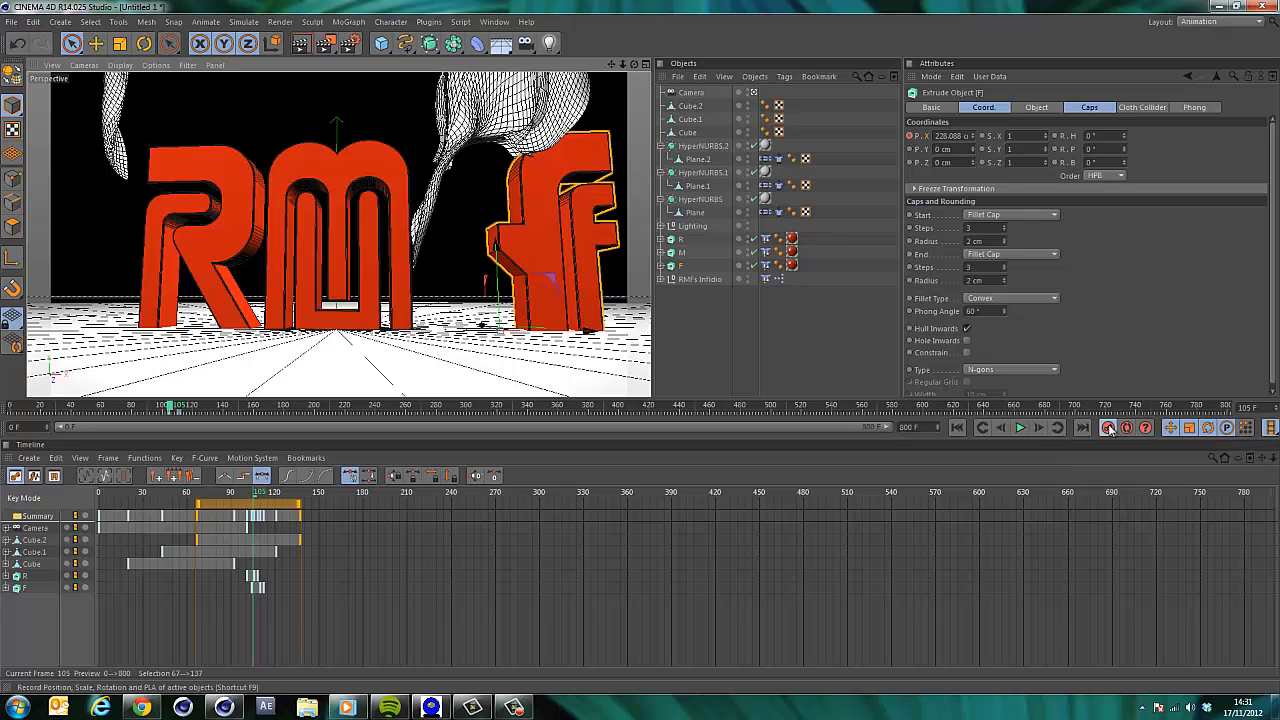
pyautogui.click(682, 93)
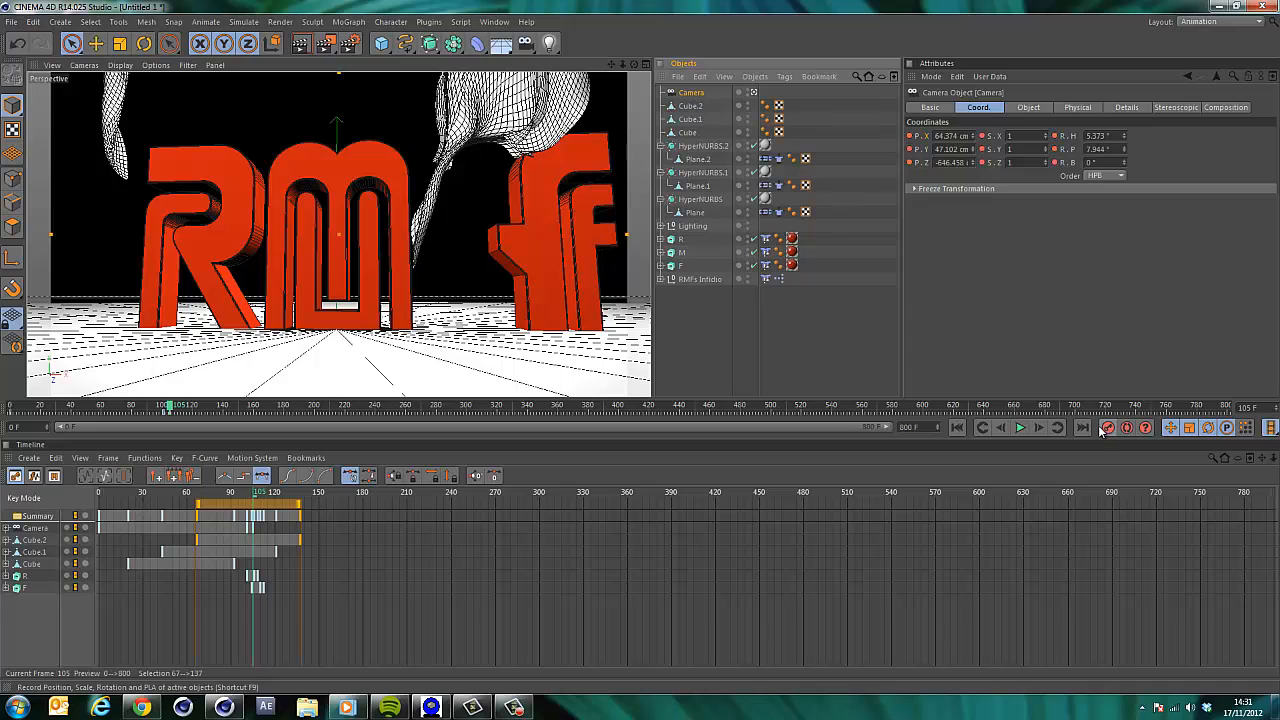
# Go to frame 150, move the camera to a tighter framing of the letters and record a camera keyframe.
pyautogui.click(255, 502)
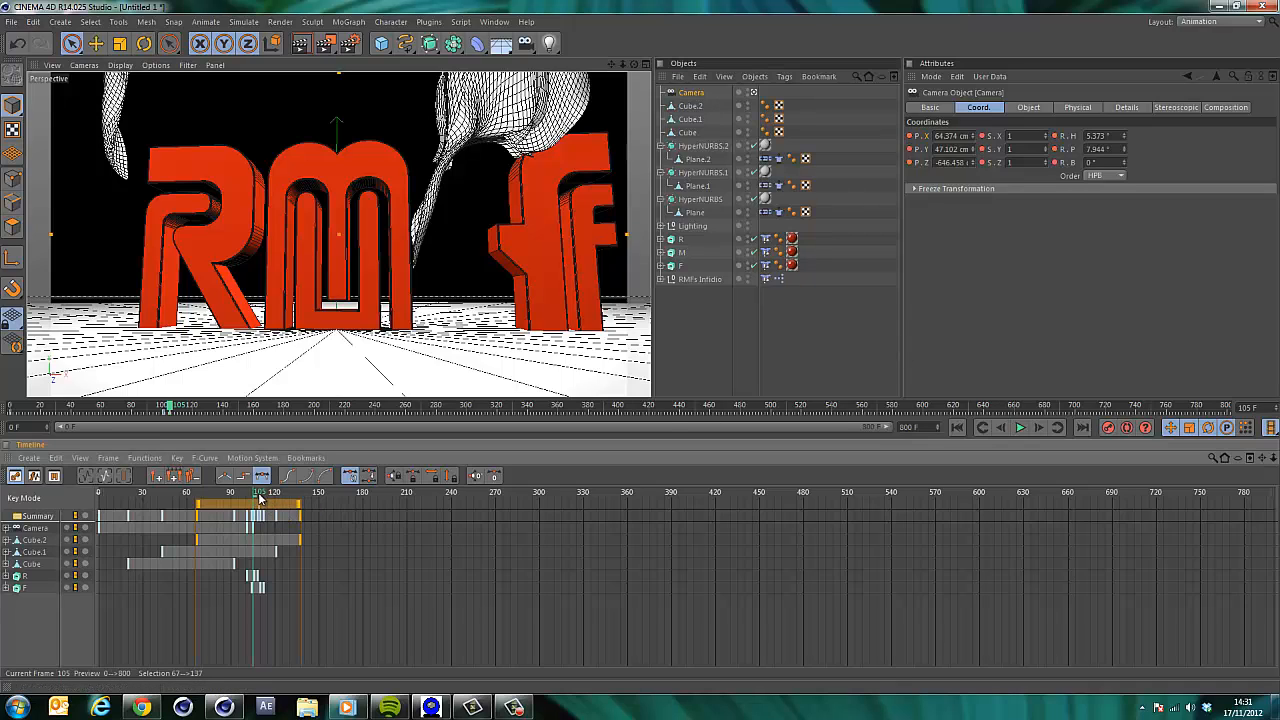
pyautogui.click(259, 495)
pyautogui.moveTo(263, 497); pyautogui.dragTo(323, 497)
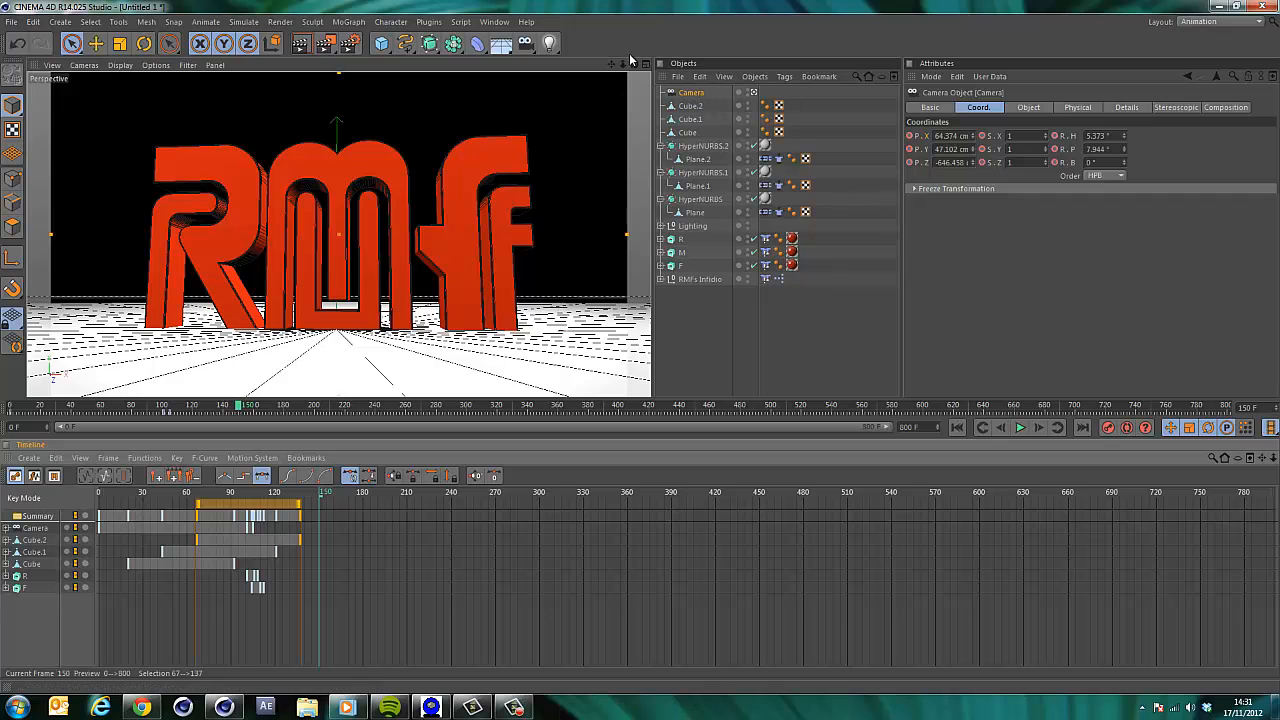
pyautogui.moveTo(634, 67); pyautogui.dragTo(641, 354)
pyautogui.moveTo(621, 62); pyautogui.dragTo(600, 166)
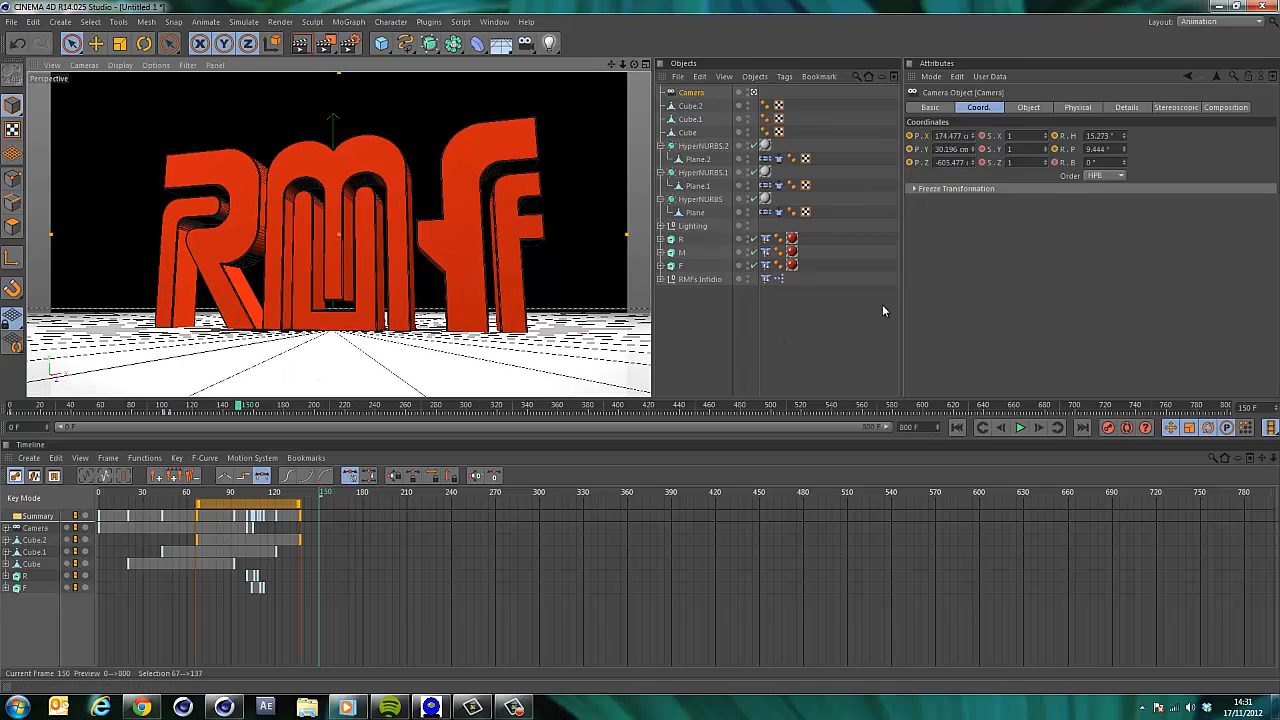
pyautogui.click(1108, 427)
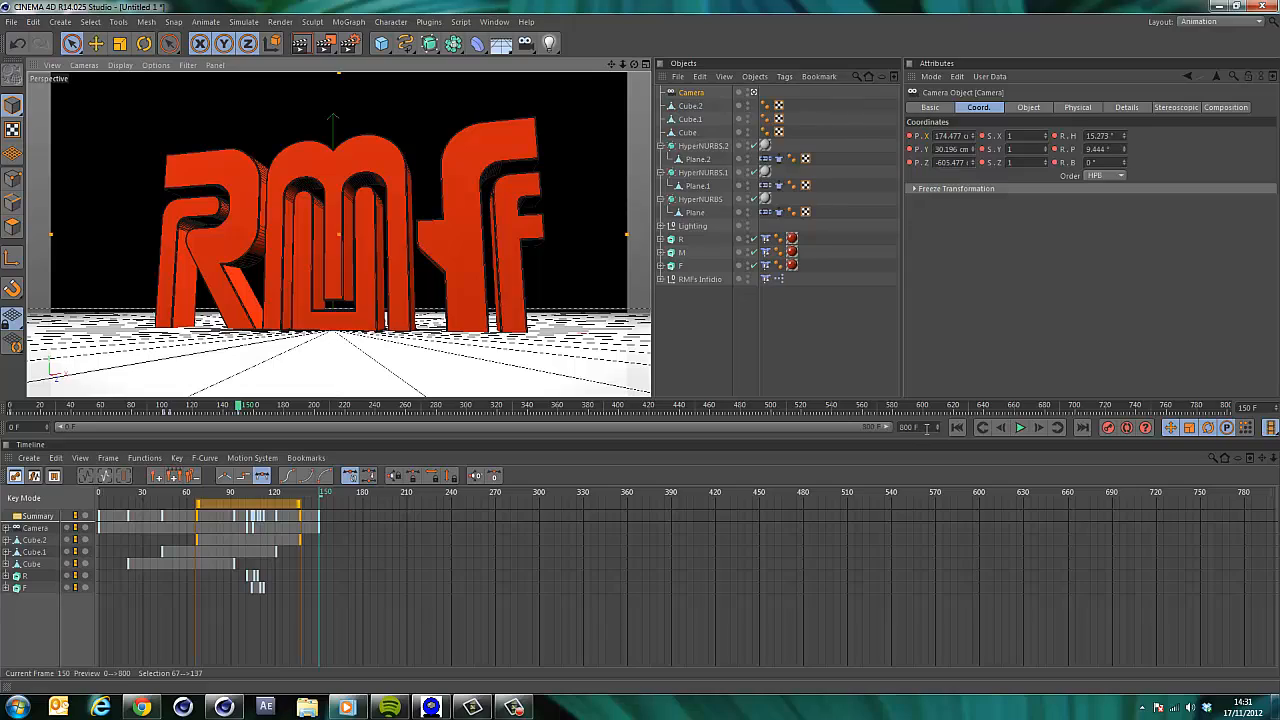
# Play the animation from the start to review the camera move and the letters sliding together.
pyautogui.click(956, 427)
pyautogui.click(1019, 427)
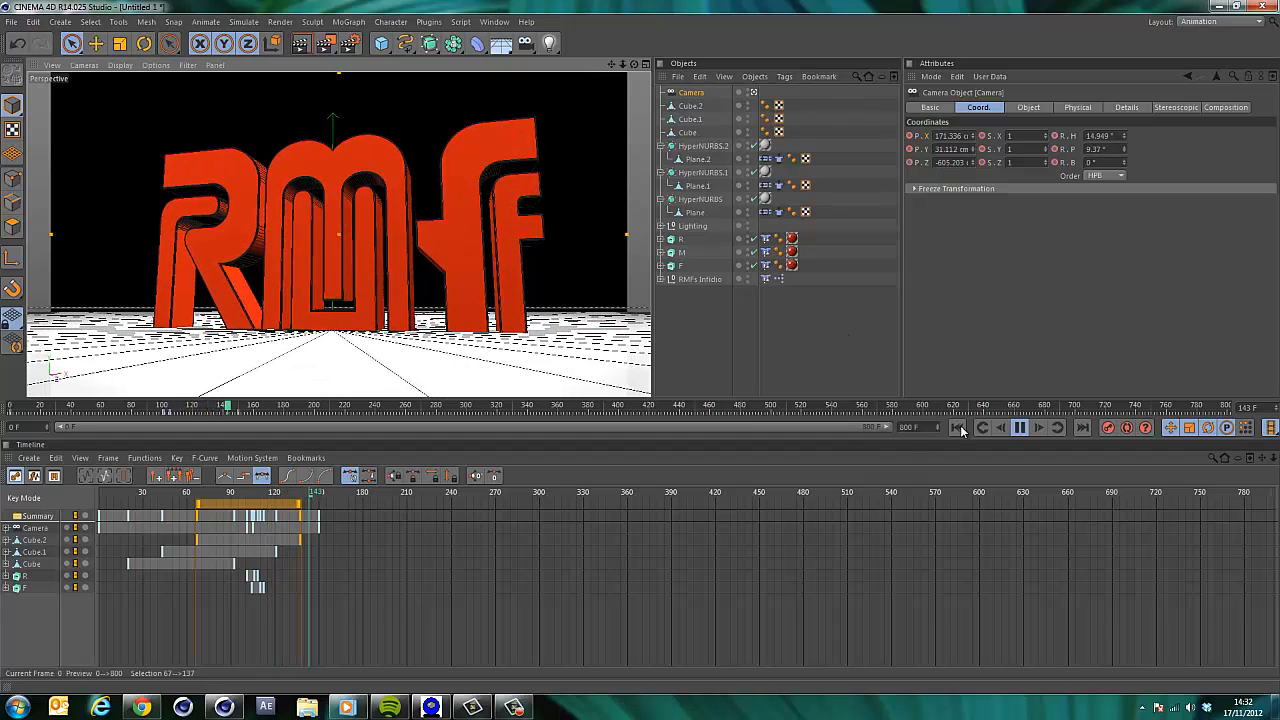
pyautogui.click(1021, 428)
pyautogui.click(957, 427)
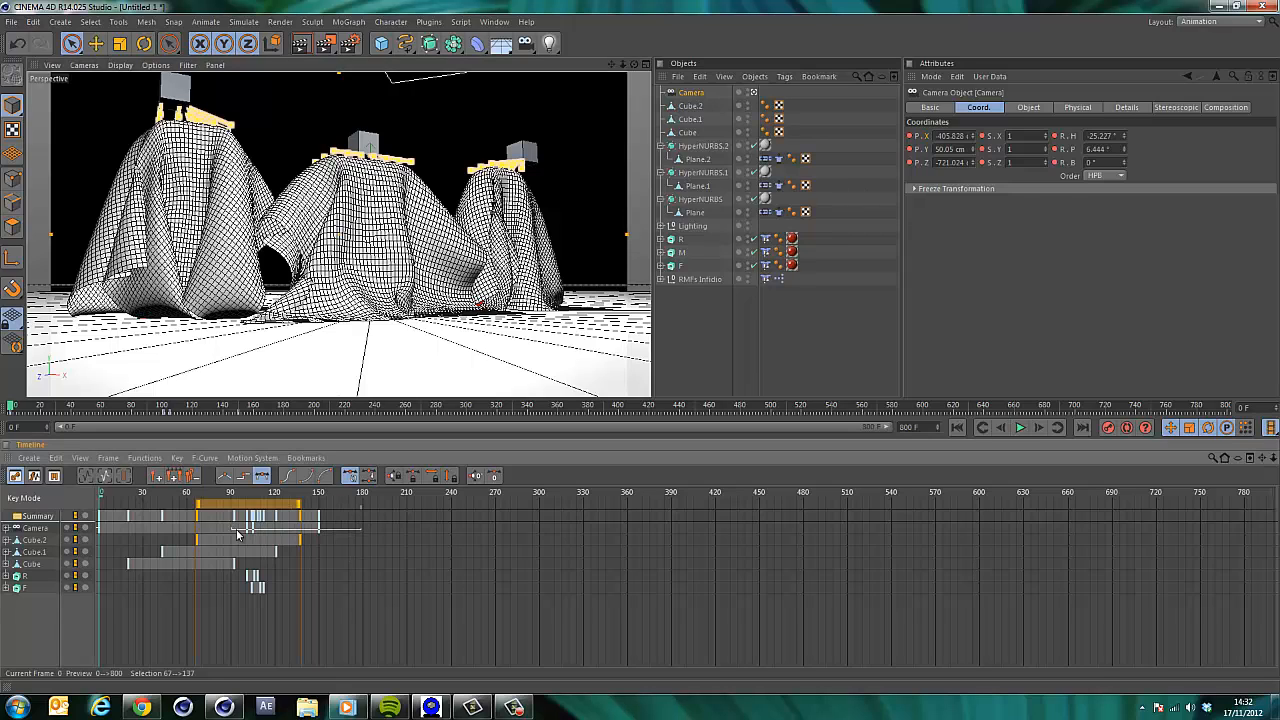
pyautogui.moveTo(238, 535); pyautogui.dragTo(281, 511)
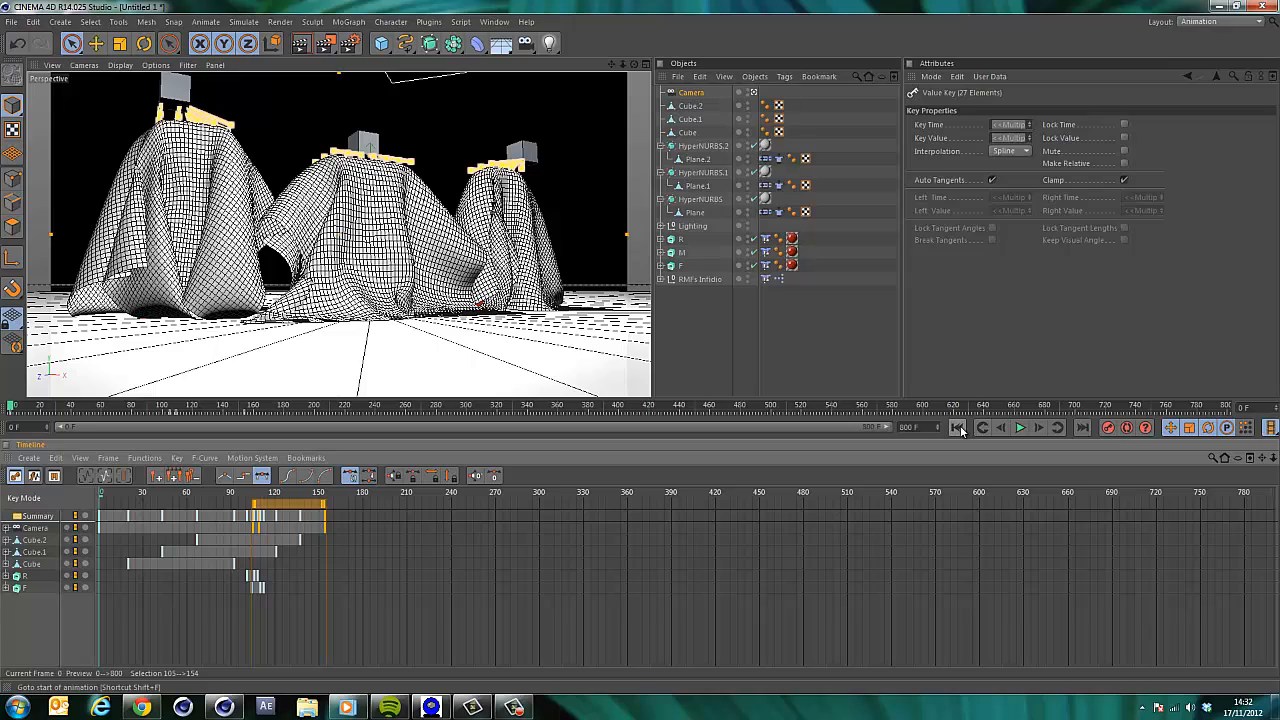
pyautogui.click(1019, 428)
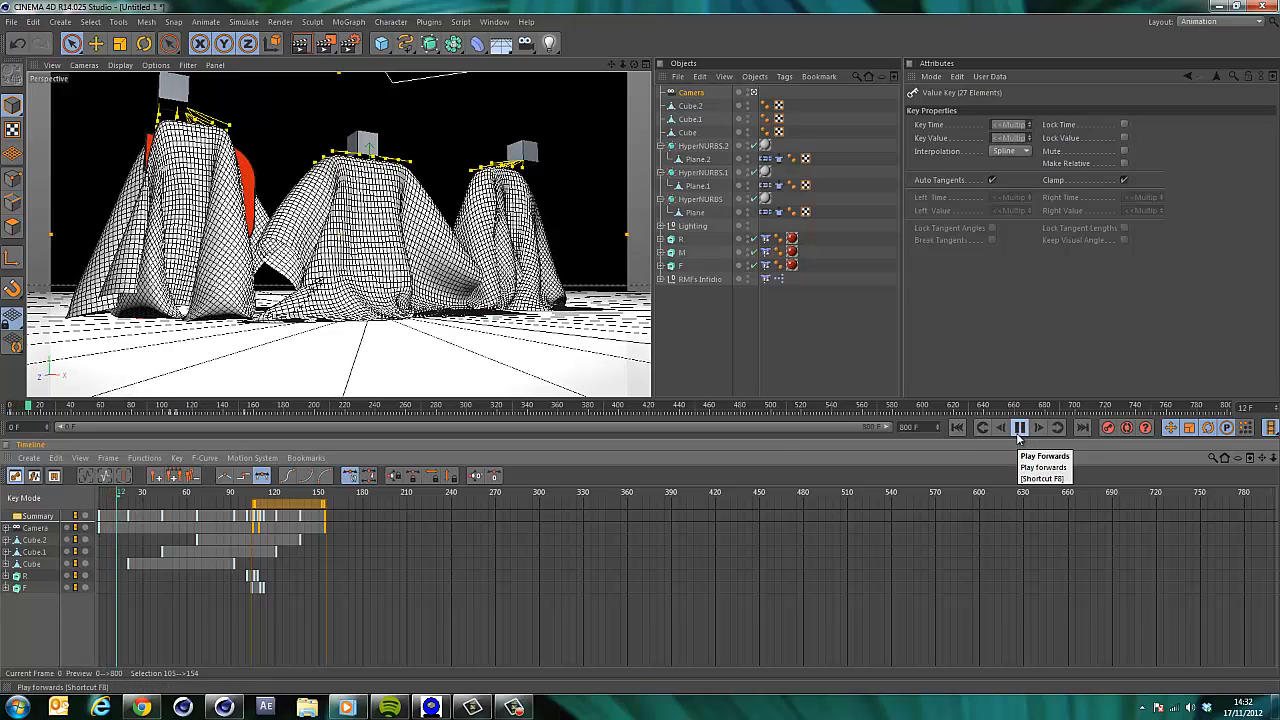
pyautogui.click(1019, 428)
pyautogui.click(957, 428)
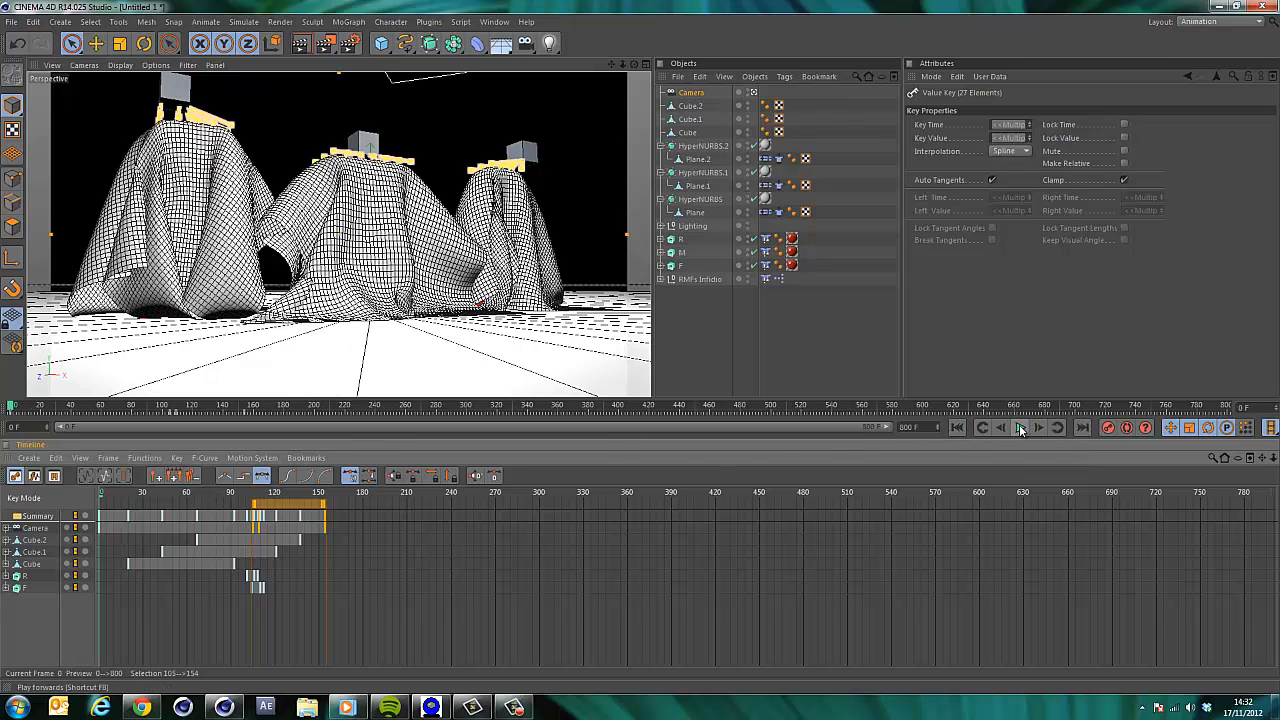
pyautogui.moveTo(118, 495); pyautogui.dragTo(289, 492)
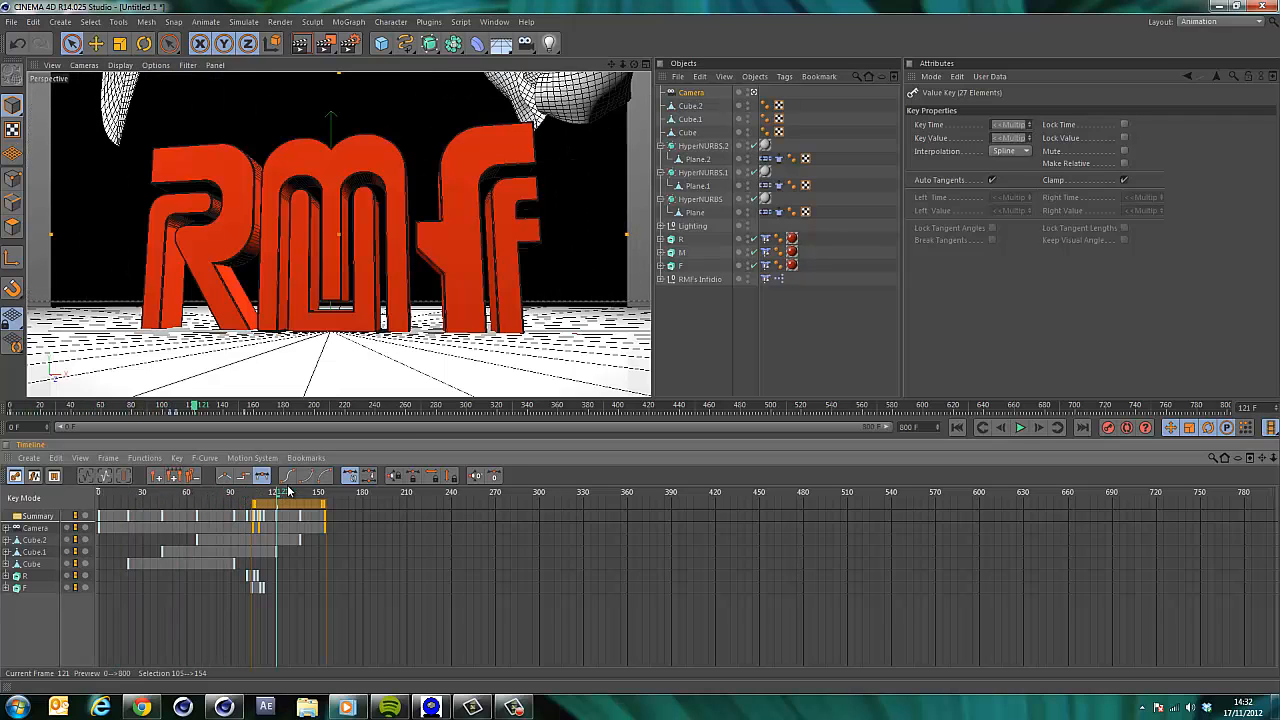
pyautogui.click(957, 427)
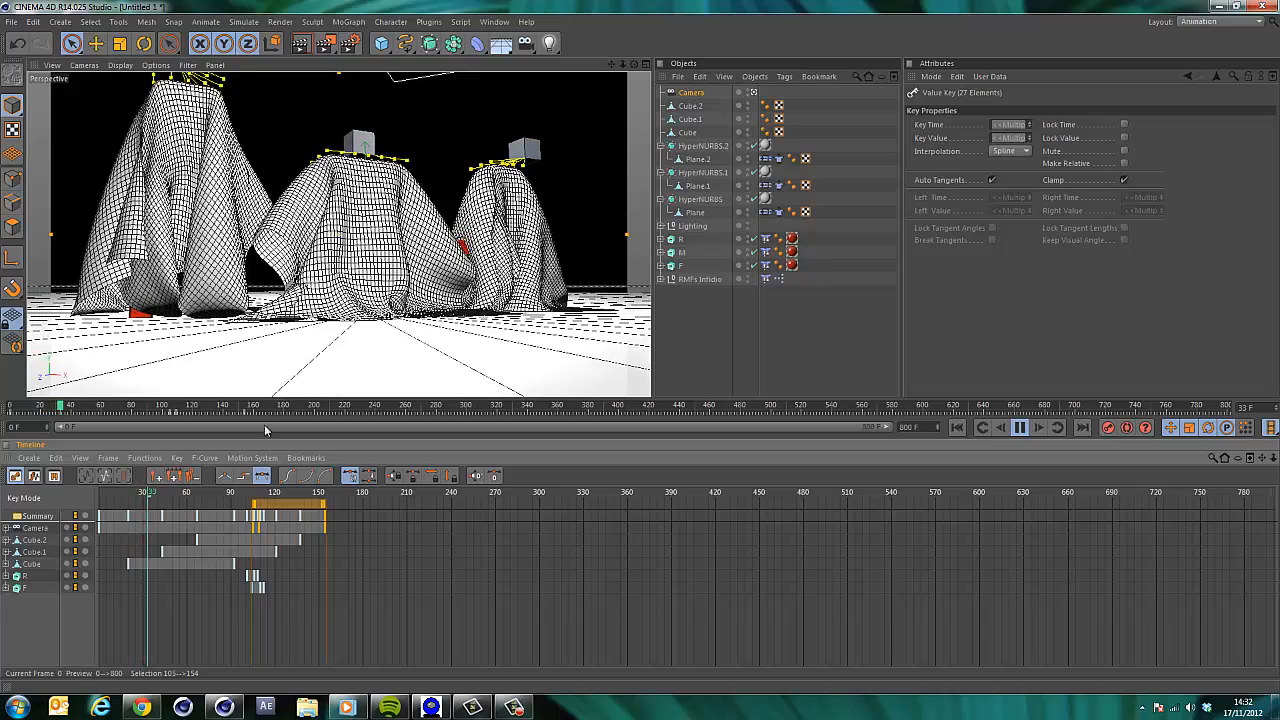
pyautogui.click(1021, 428)
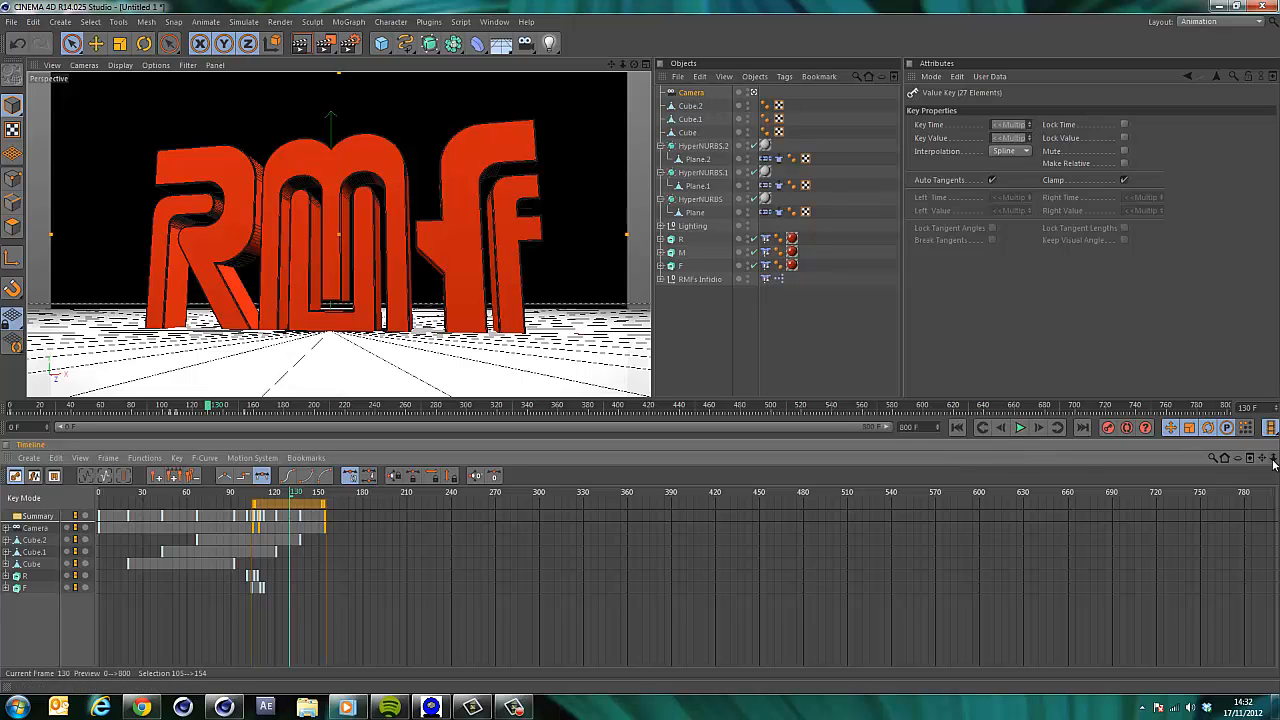
# Shift the R and F letters' slide keyframes about 3 frames earlier in the timeline and scrub to frame 94.
pyautogui.moveTo(641, 492); pyautogui.dragTo(647, 492)
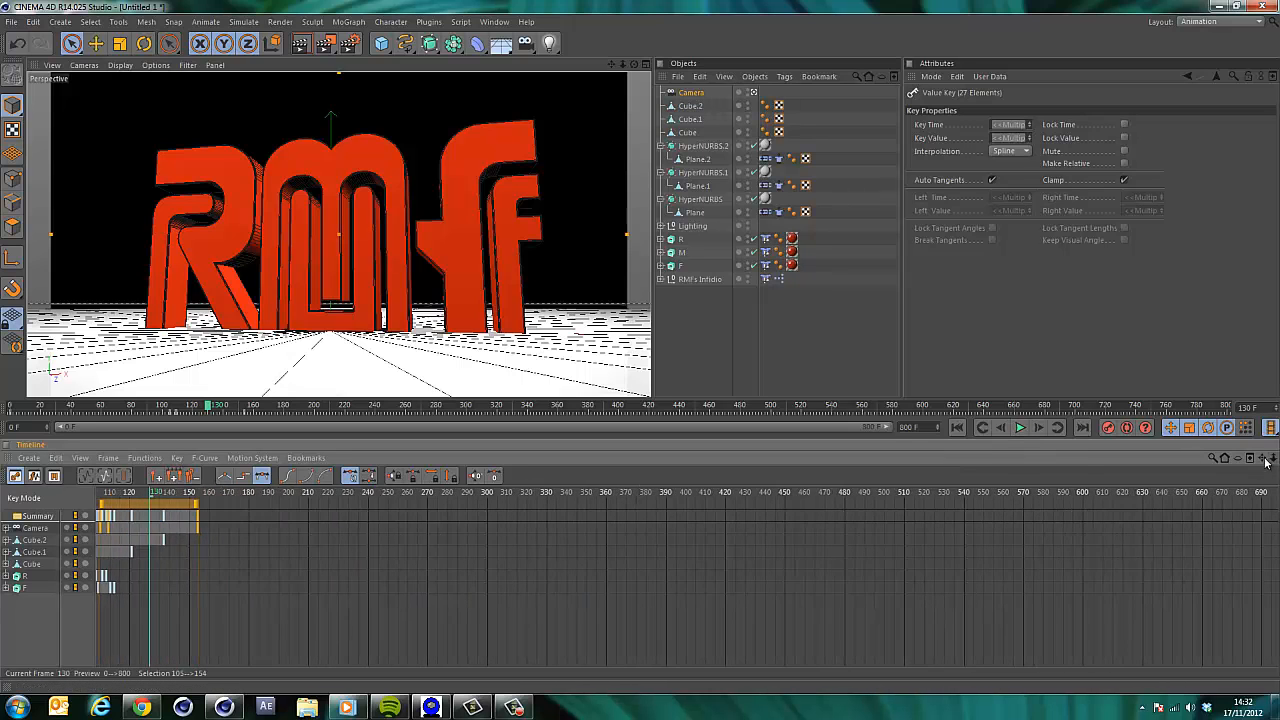
pyautogui.moveTo(1262, 459); pyautogui.dragTo(641, 492)
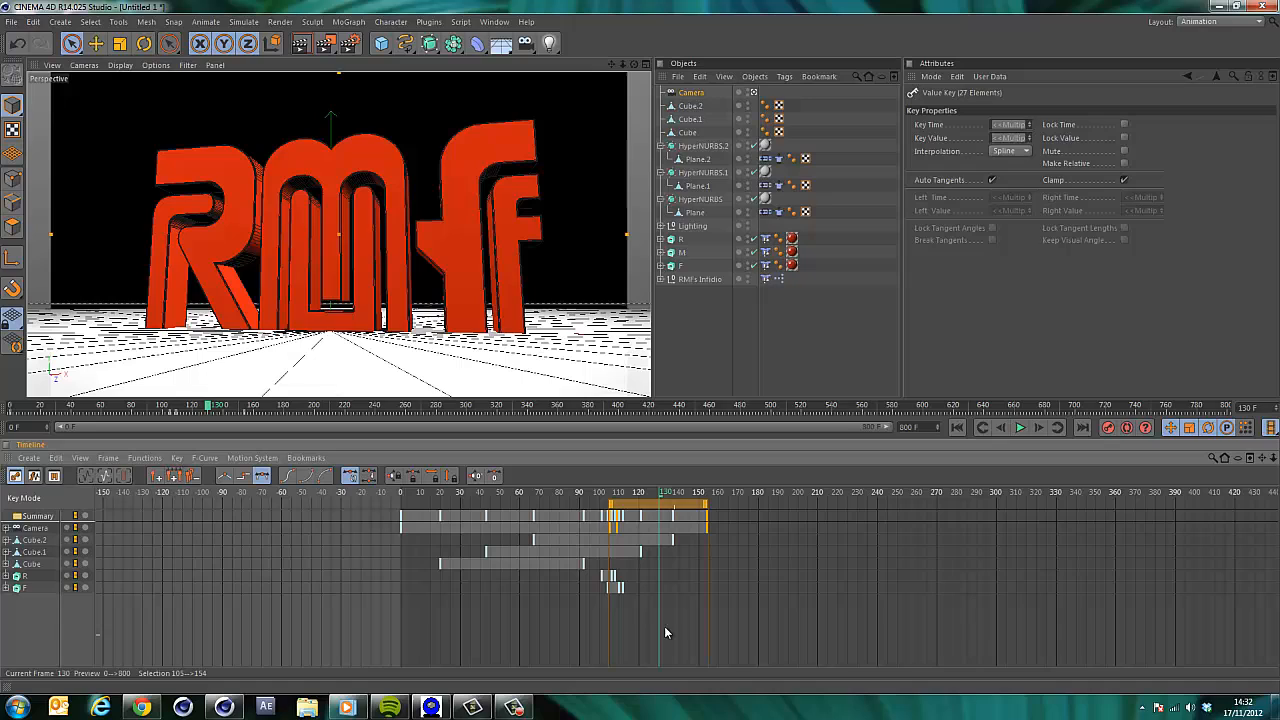
pyautogui.click(620, 588)
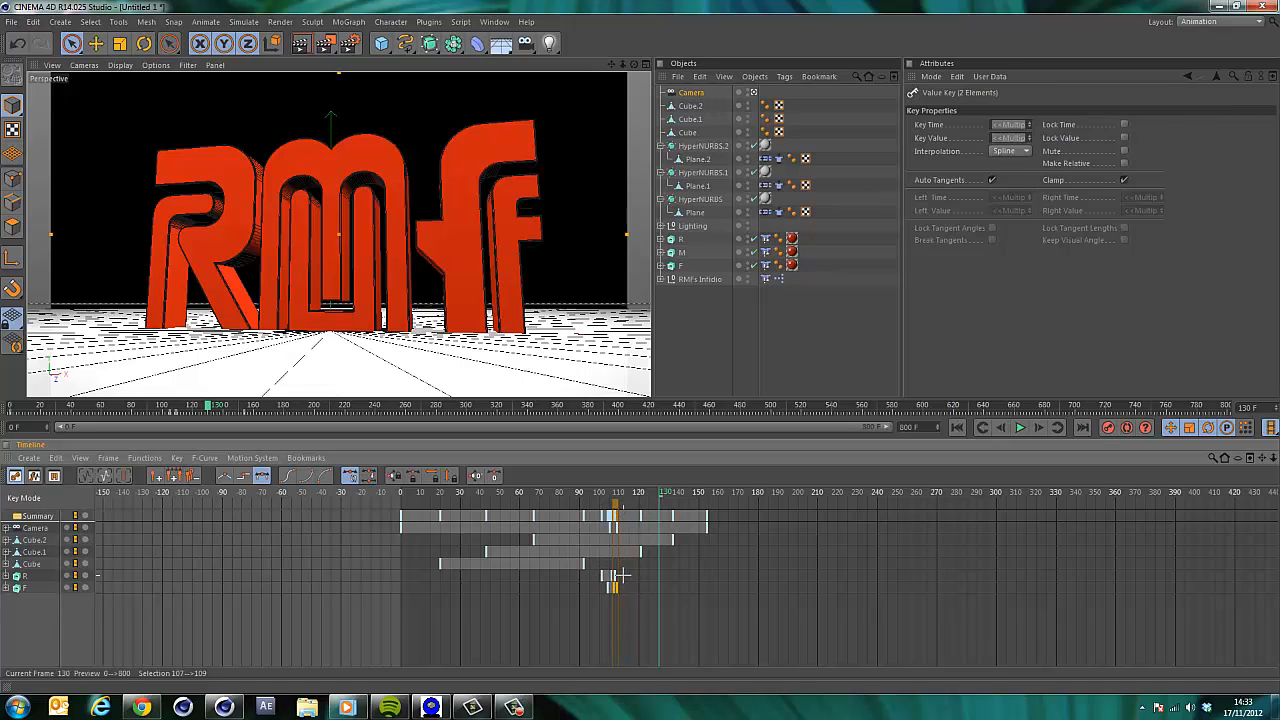
pyautogui.moveTo(620, 576); pyautogui.dragTo(613, 580)
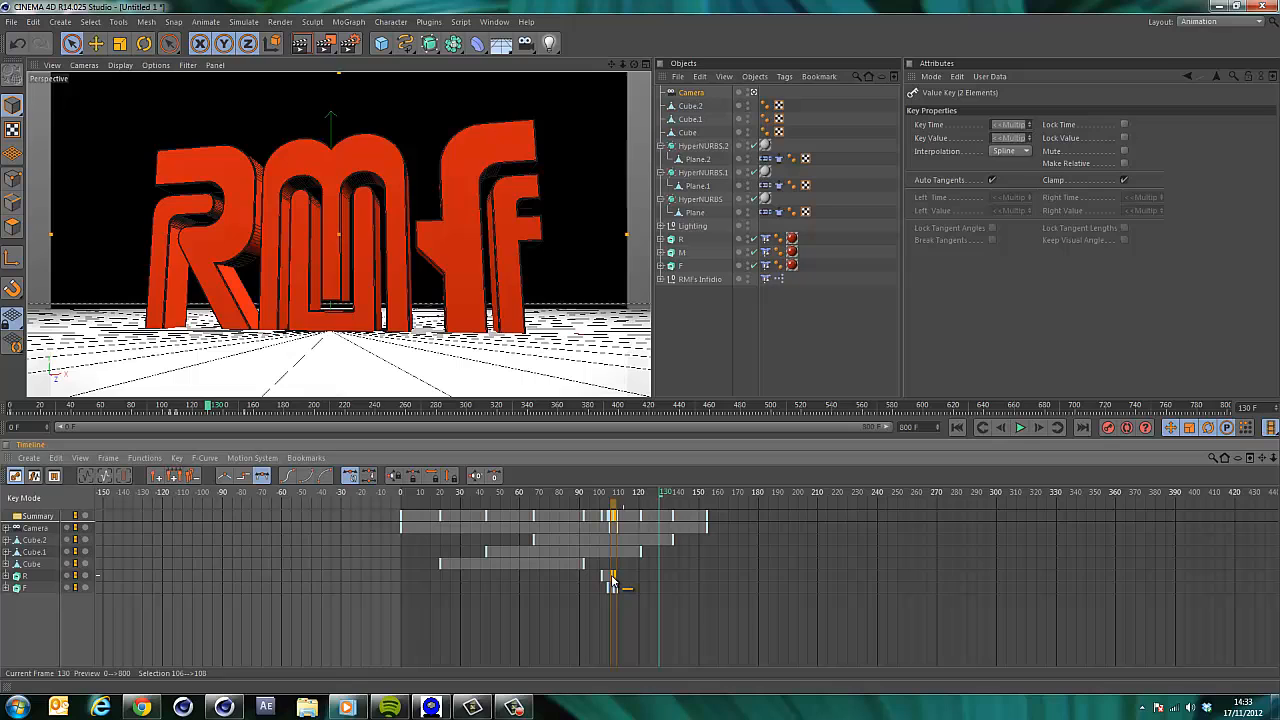
pyautogui.moveTo(614, 510); pyautogui.dragTo(610, 509)
pyautogui.click(588, 498)
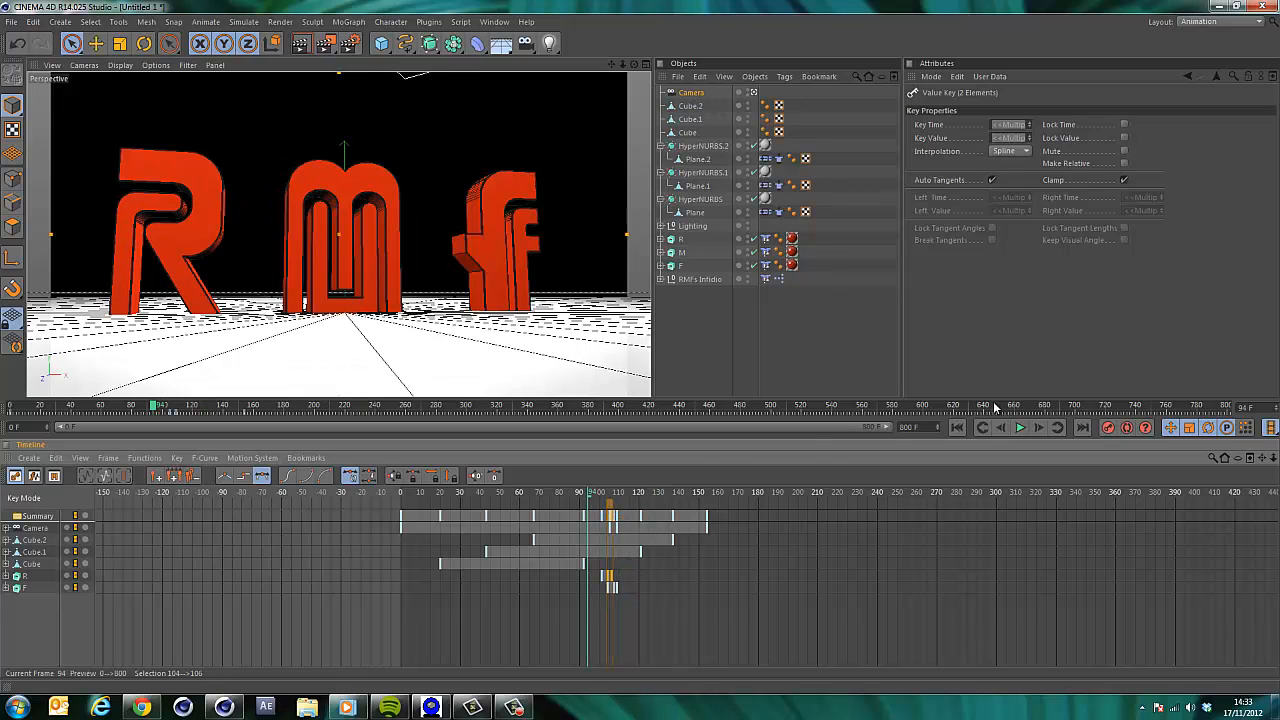
# Play the animation from frame 94 to review the slide, then stop and return to frame 0.
pyautogui.click(1020, 427)
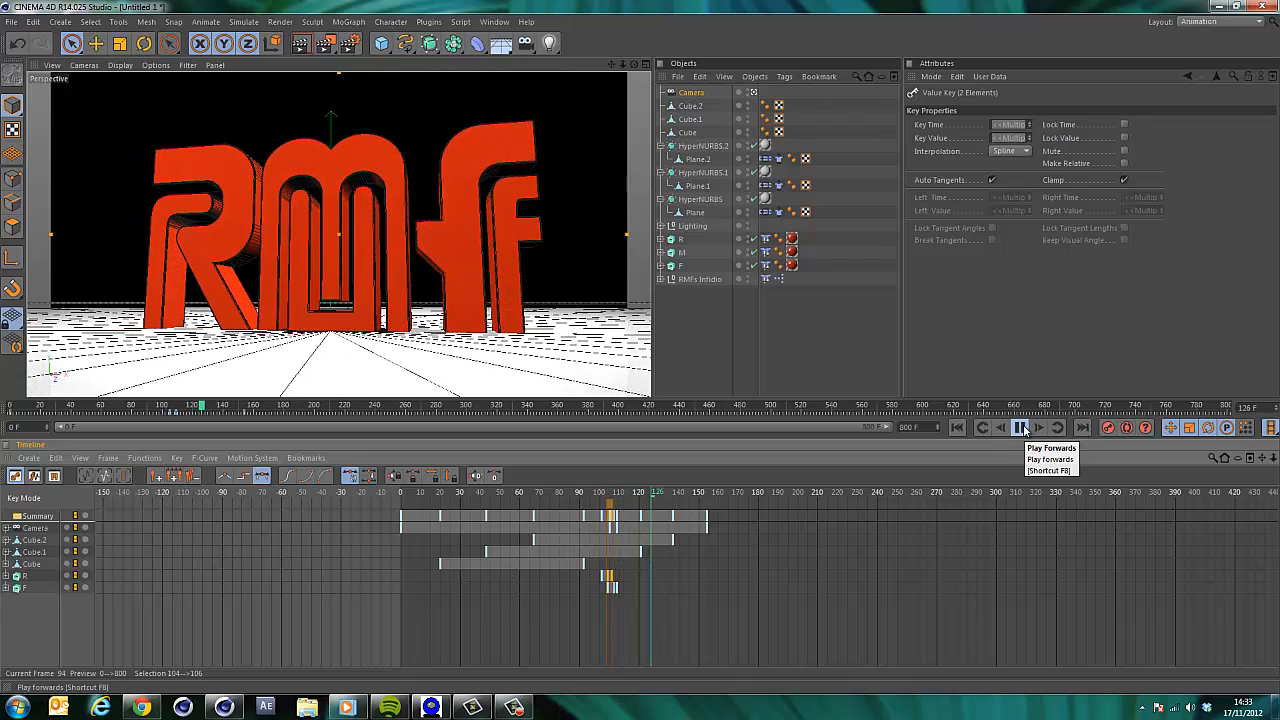
pyautogui.click(1022, 427)
pyautogui.click(957, 427)
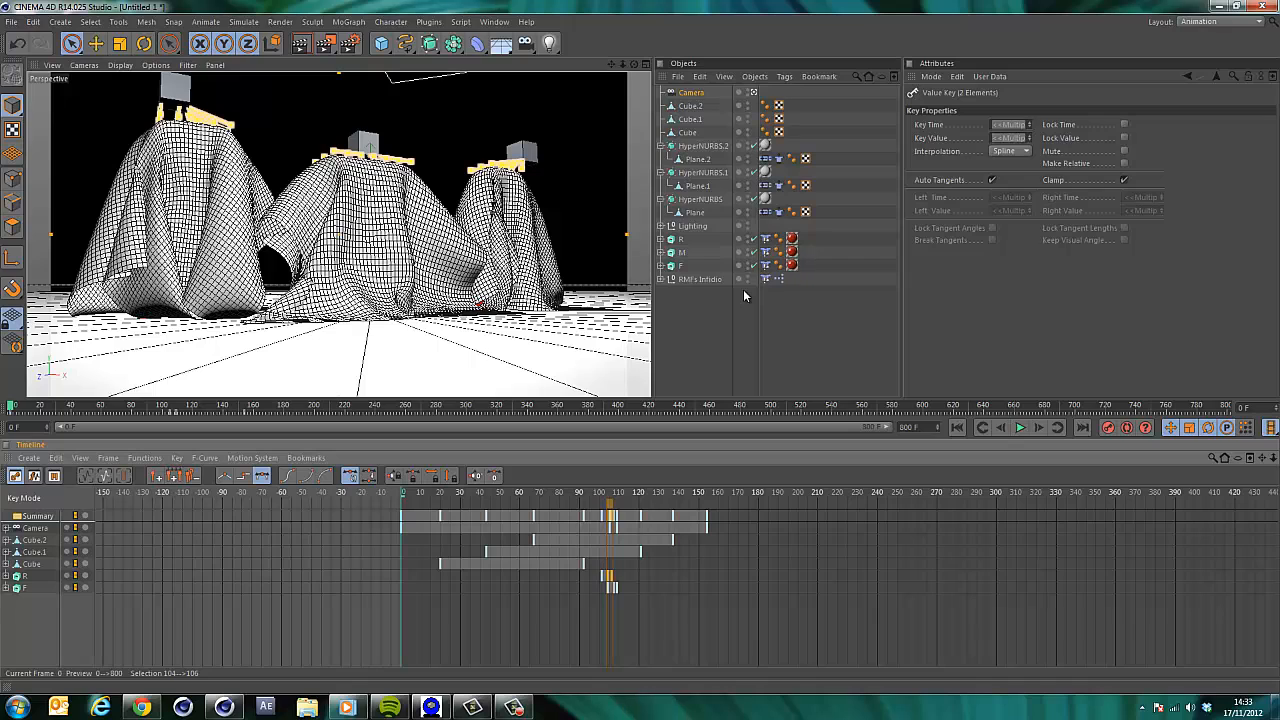
# Open the project's Dynamics Cache settings and start baking the cloth simulation, then cancel the bake.
pyautogui.hotkey('ctrl', 'd')
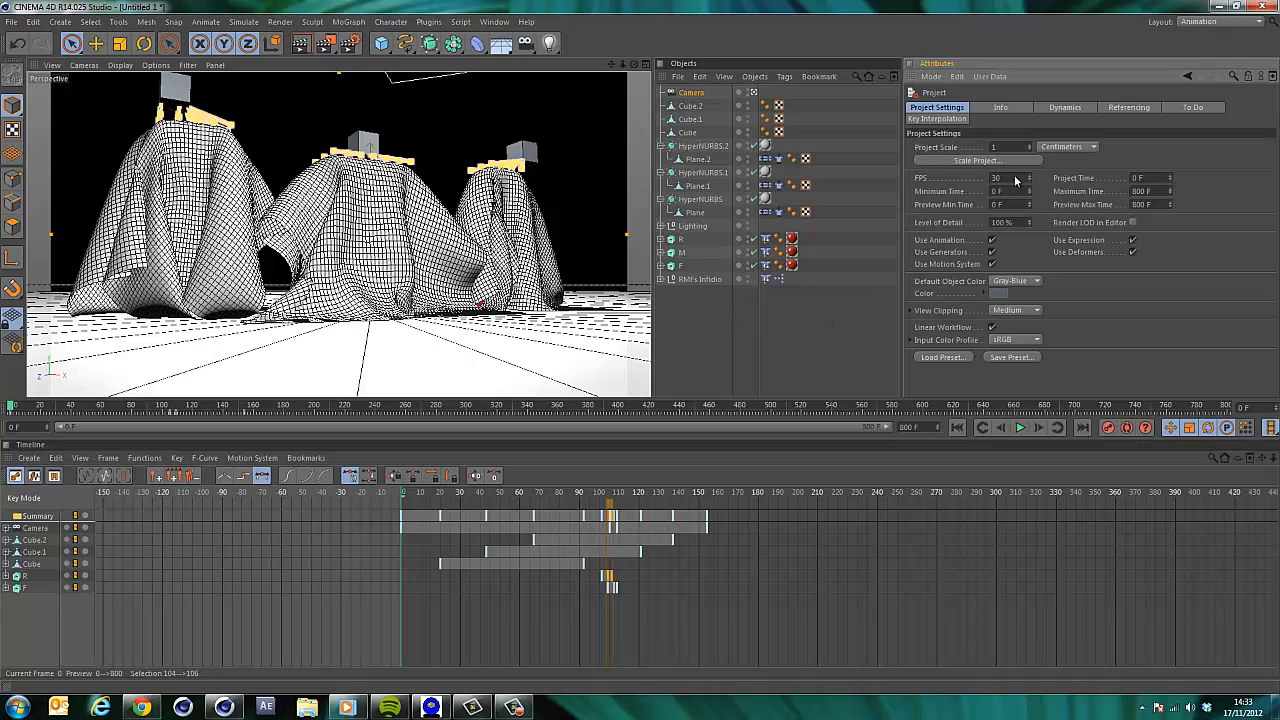
pyautogui.click(1066, 108)
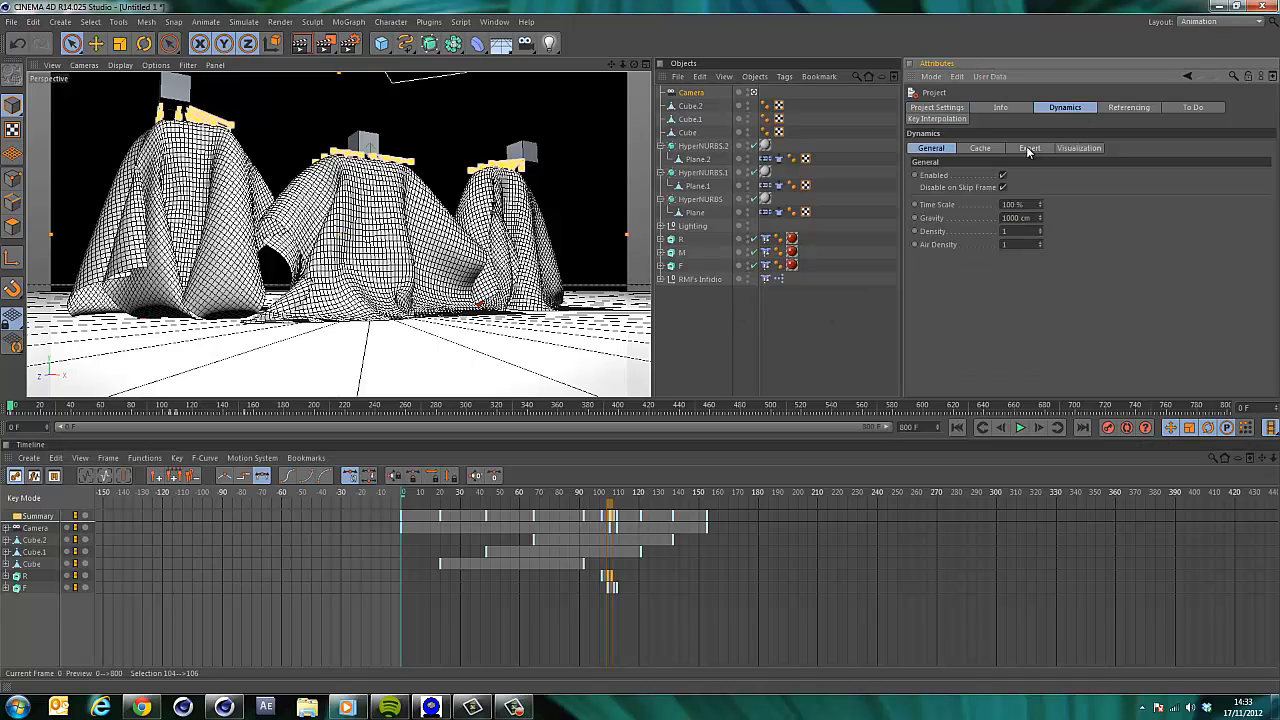
pyautogui.click(1029, 149)
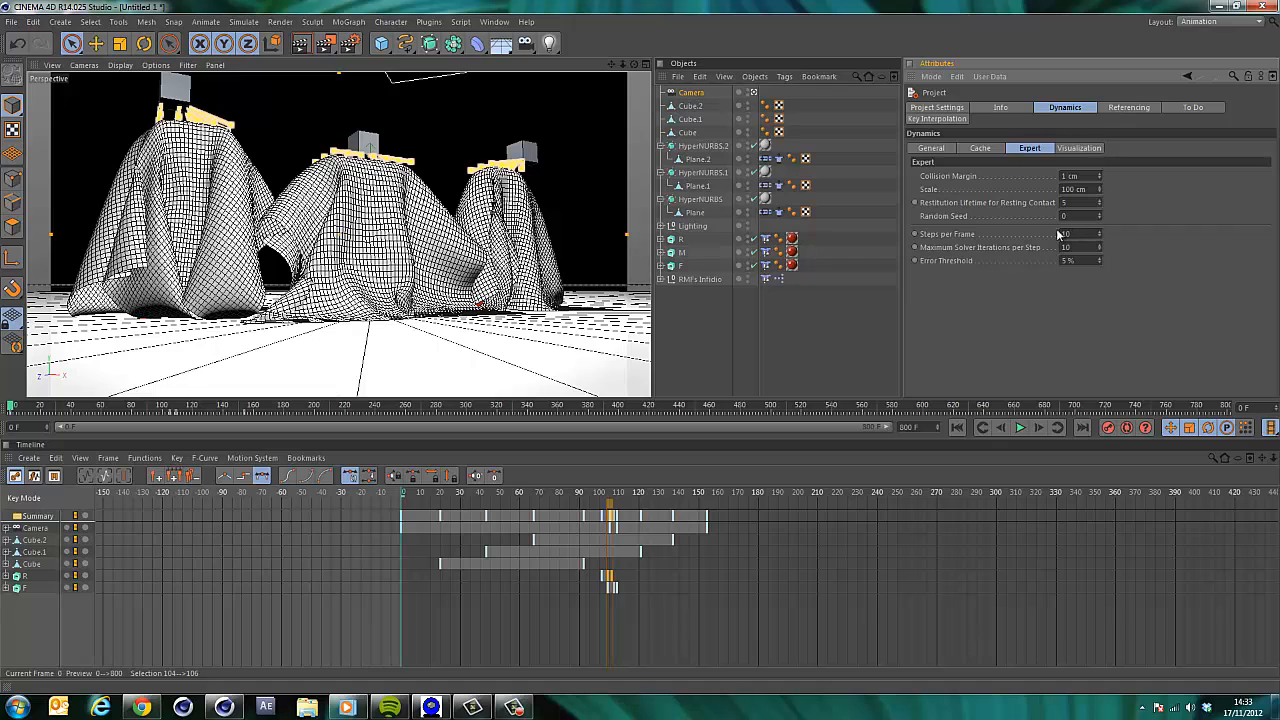
pyautogui.click(982, 149)
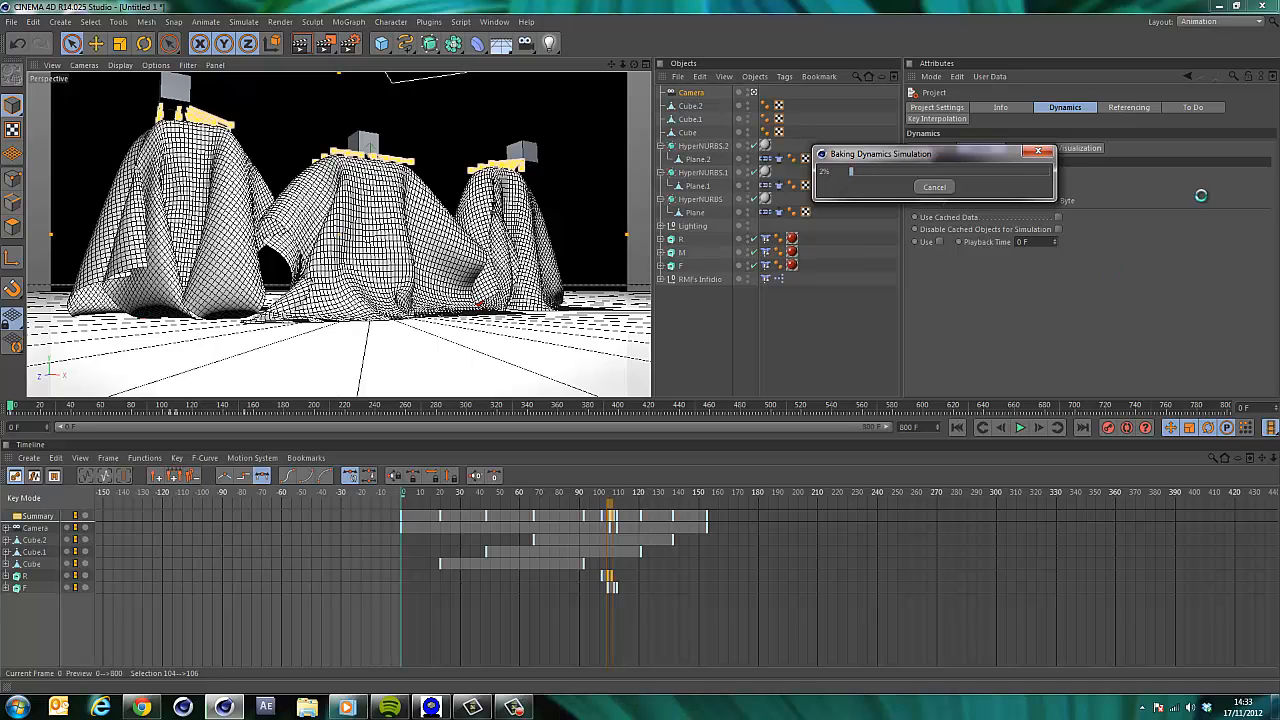
pyautogui.click(930, 187)
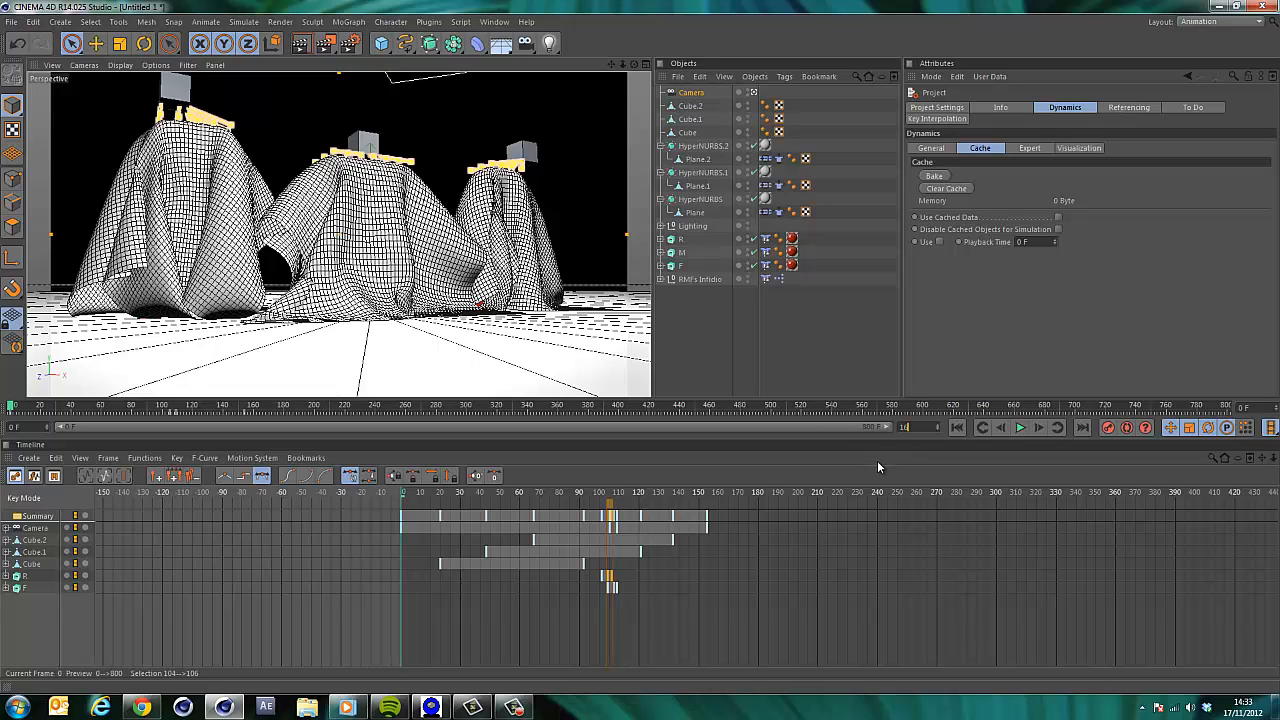
# Set the animation's end frame to 160 F and bake the dynamics simulation from the Cache settings.
pyautogui.press('Return')
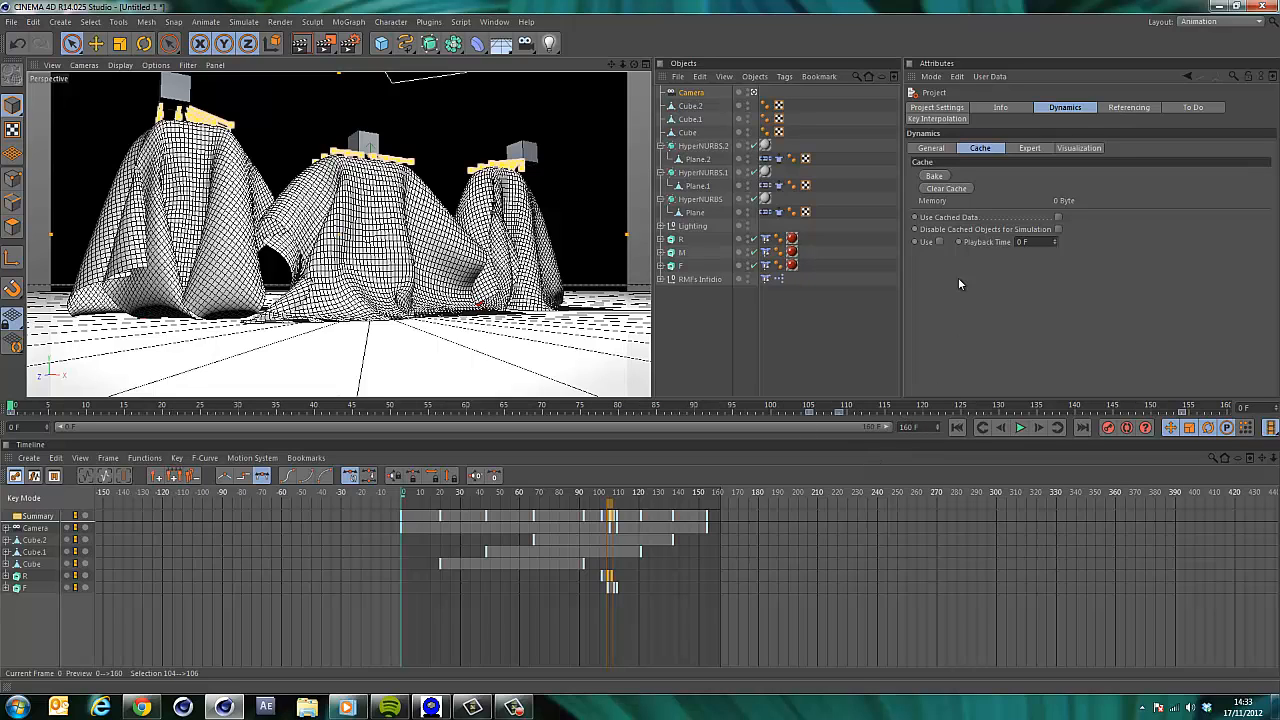
pyautogui.click(936, 176)
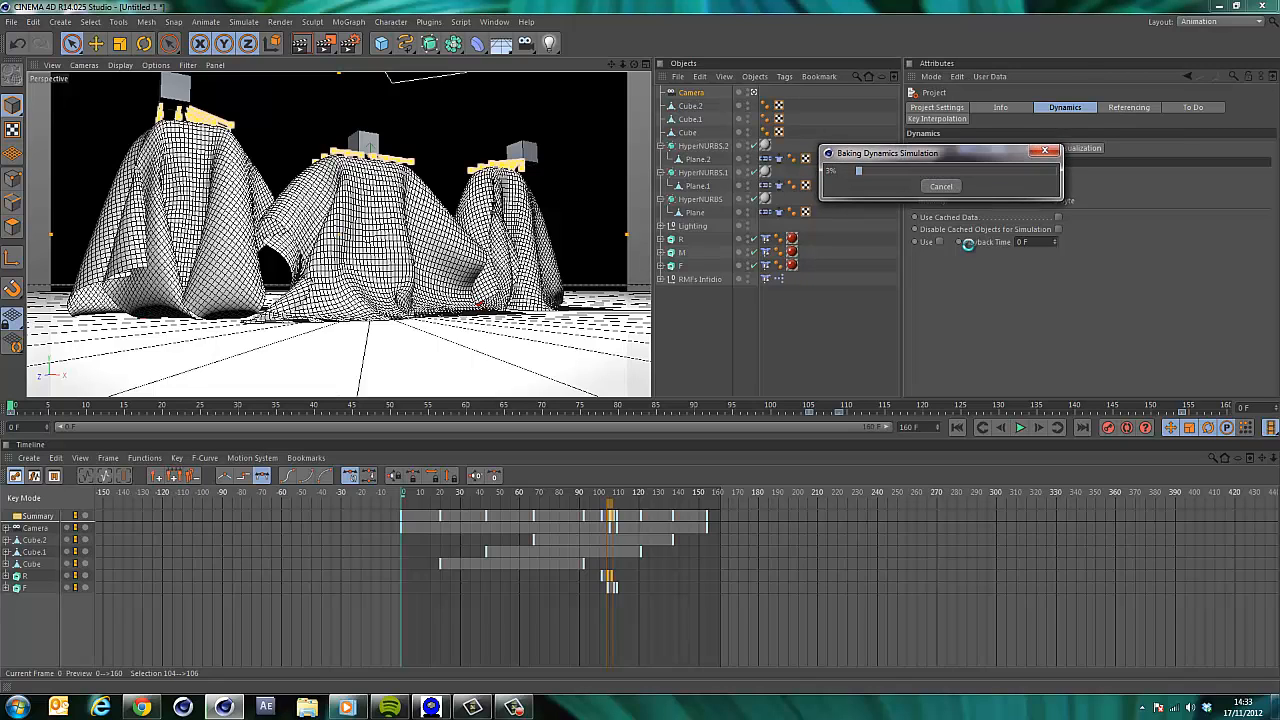
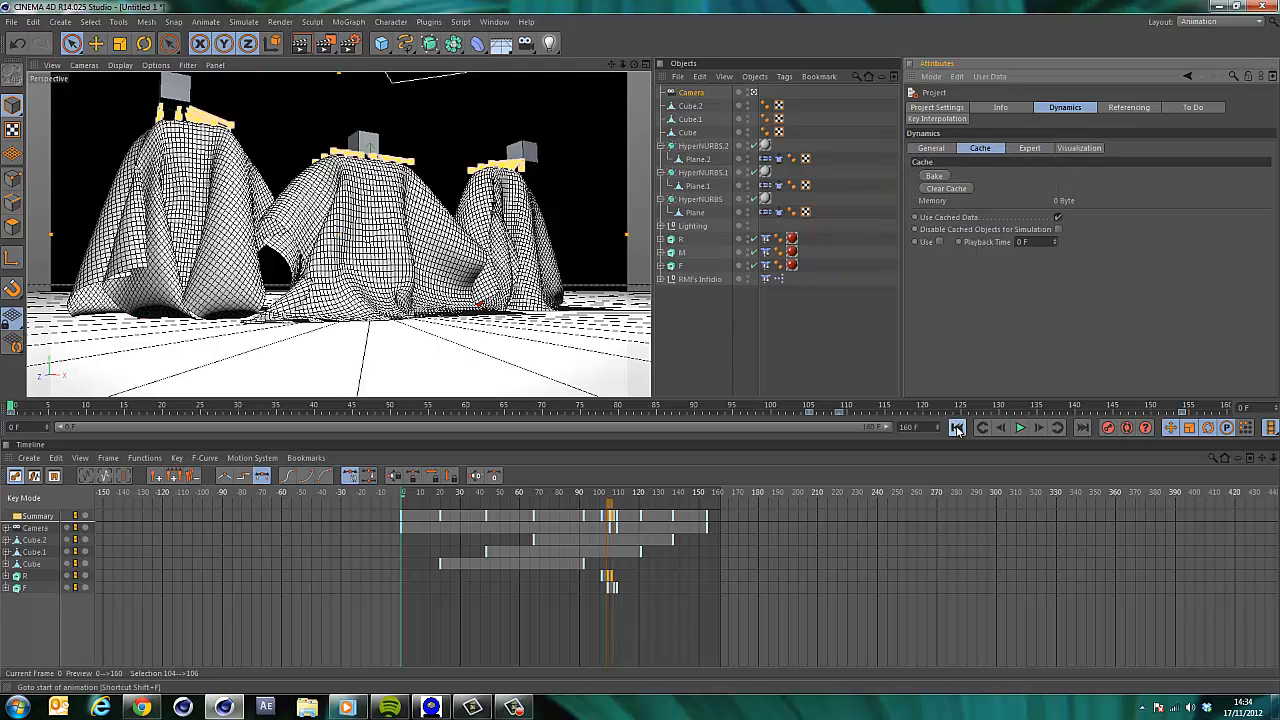
# Play the animation to review the cloth simulation, then return to the first frame.
pyautogui.click(1019, 427)
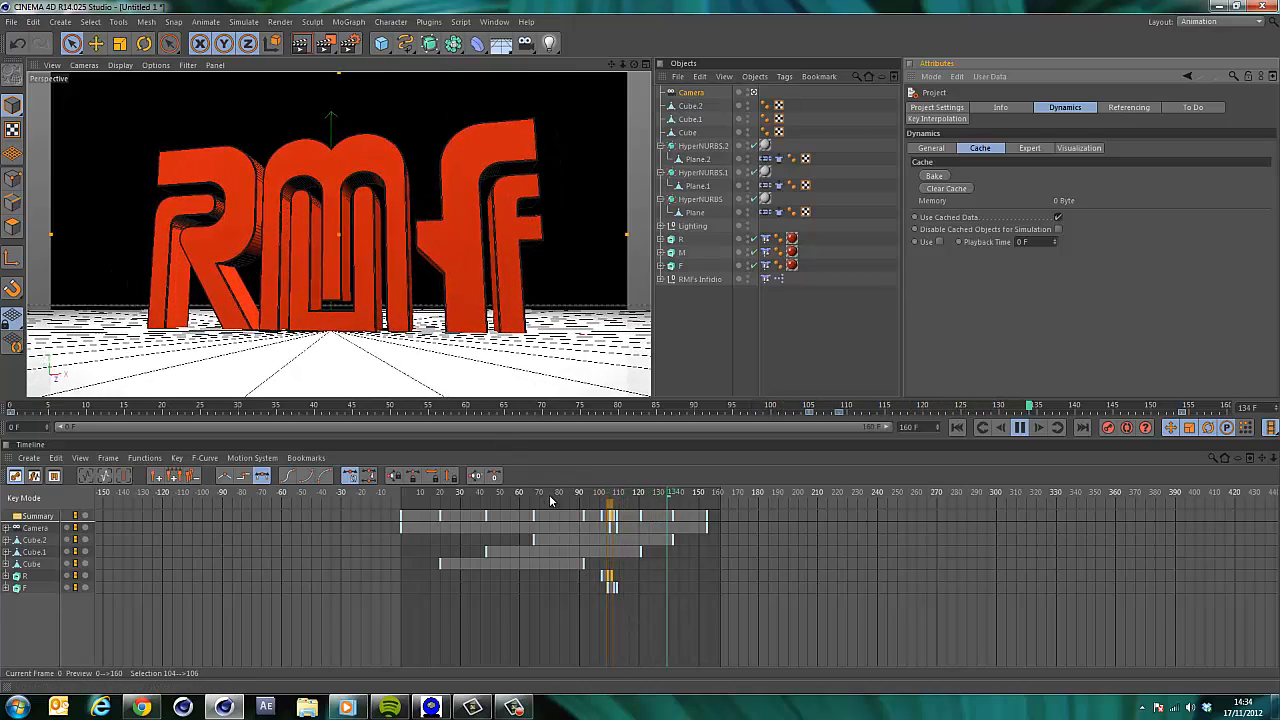
pyautogui.click(421, 497)
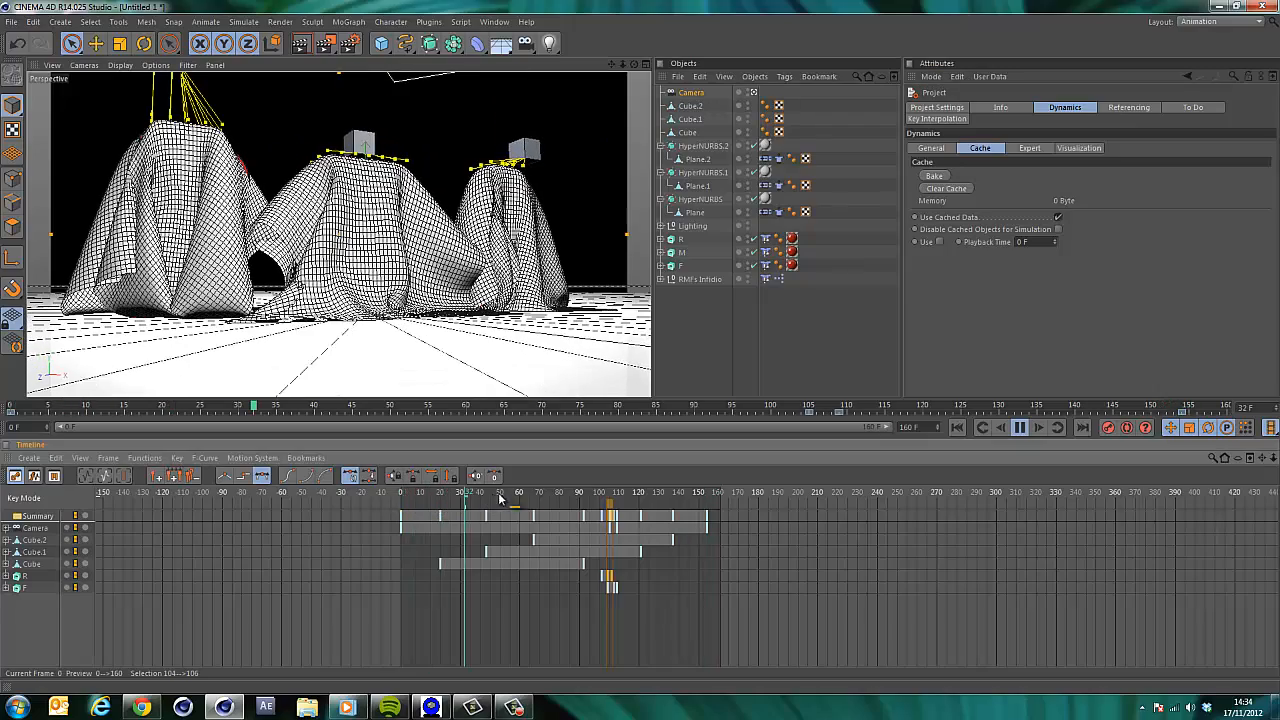
pyautogui.moveTo(534, 498); pyautogui.dragTo(395, 498)
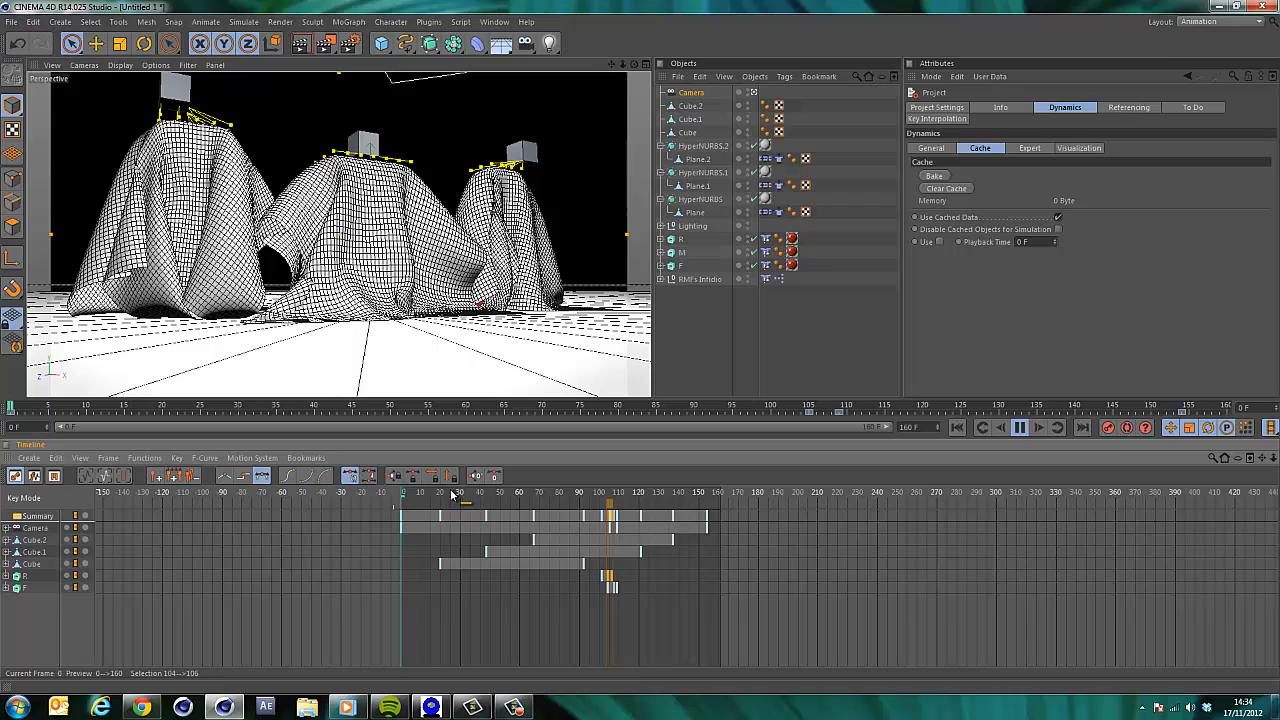
pyautogui.click(955, 427)
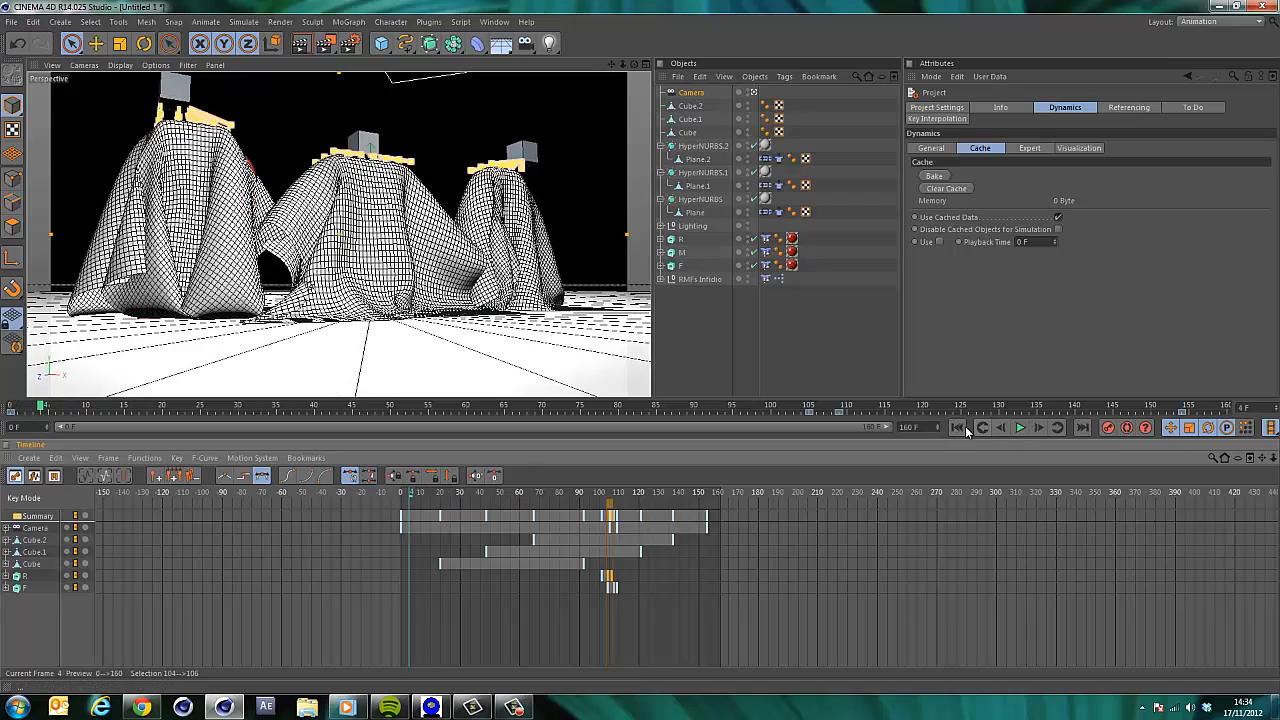
pyautogui.click(957, 428)
# Switch the interface layout to Standard.
pyautogui.click(494, 21)
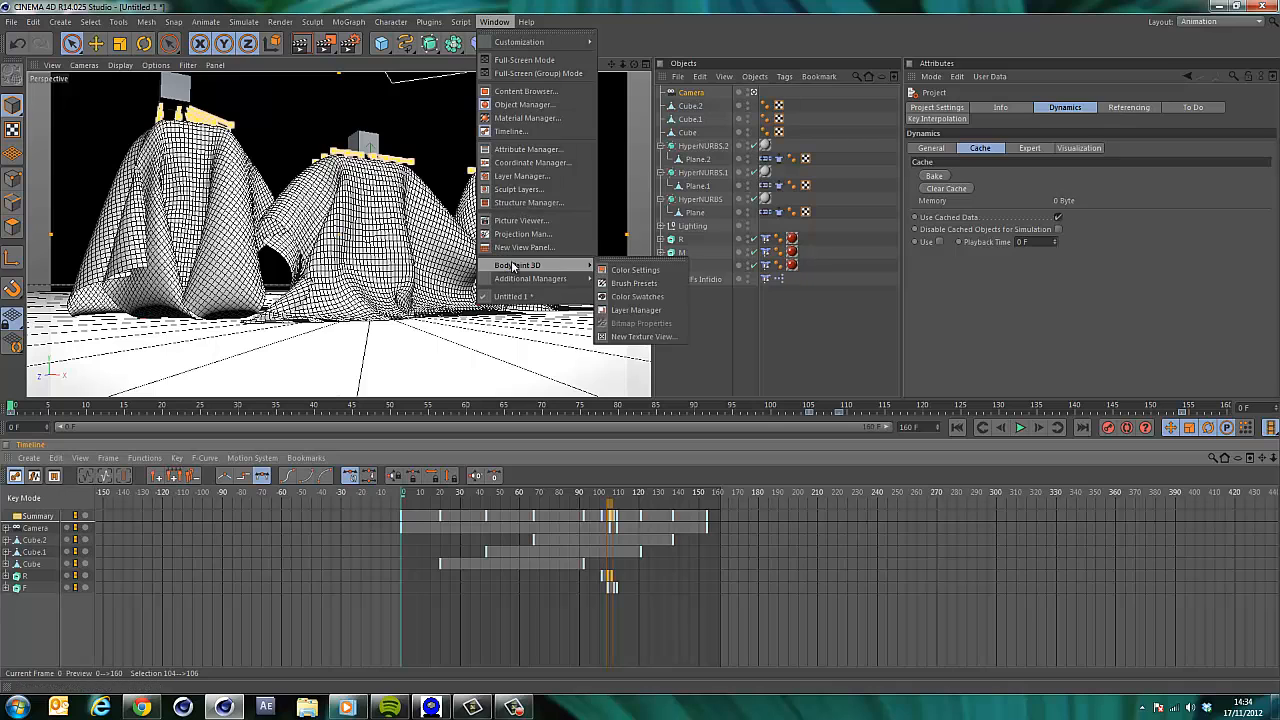
pyautogui.moveTo(575, 42)
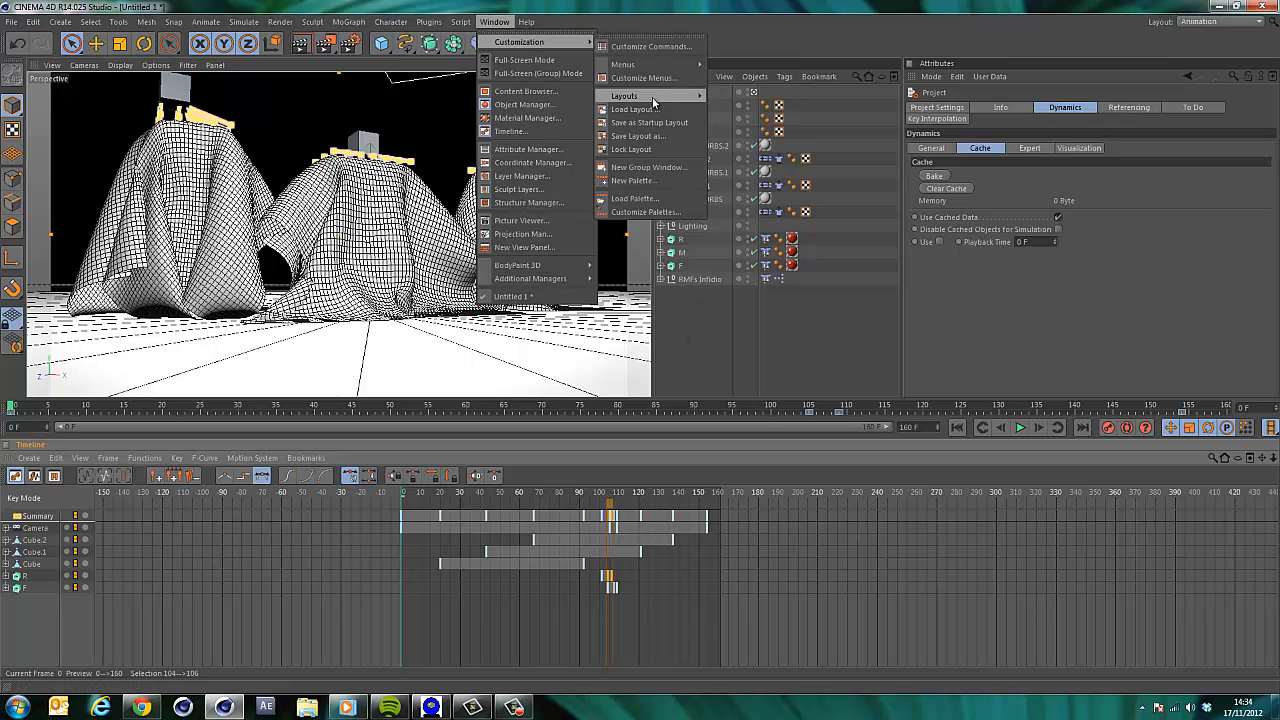
pyautogui.moveTo(650, 95)
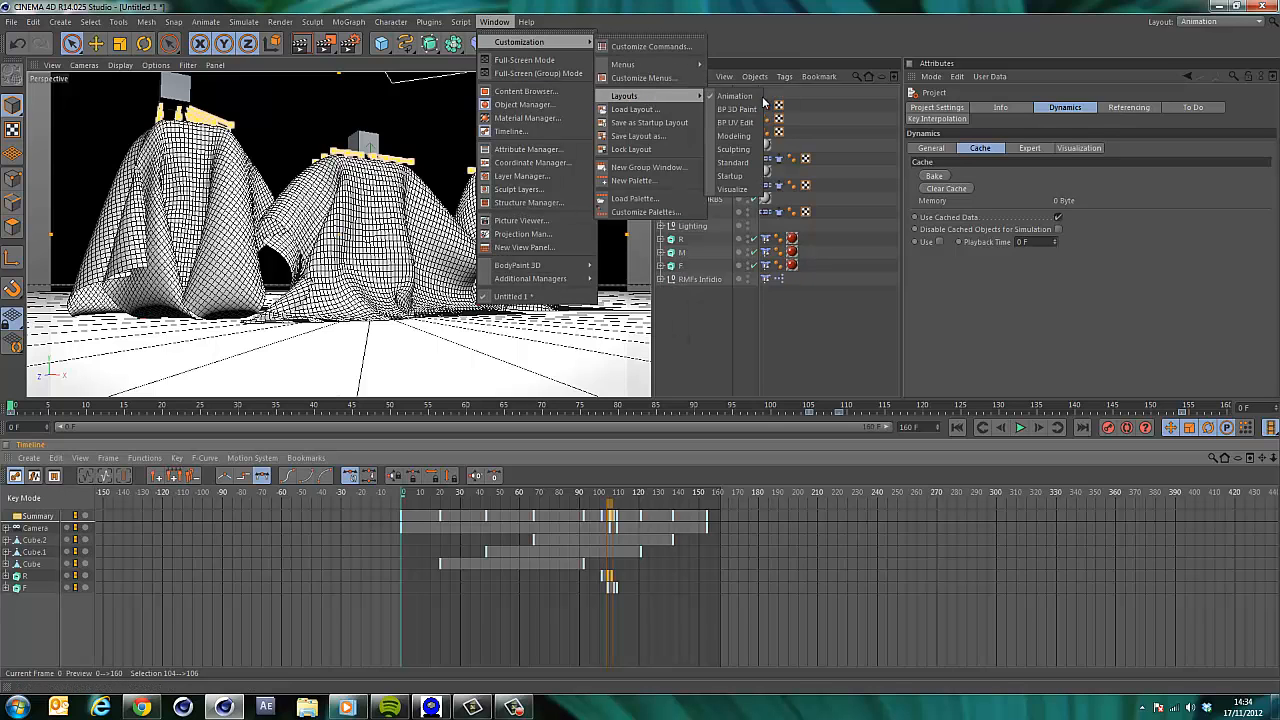
pyautogui.click(731, 178)
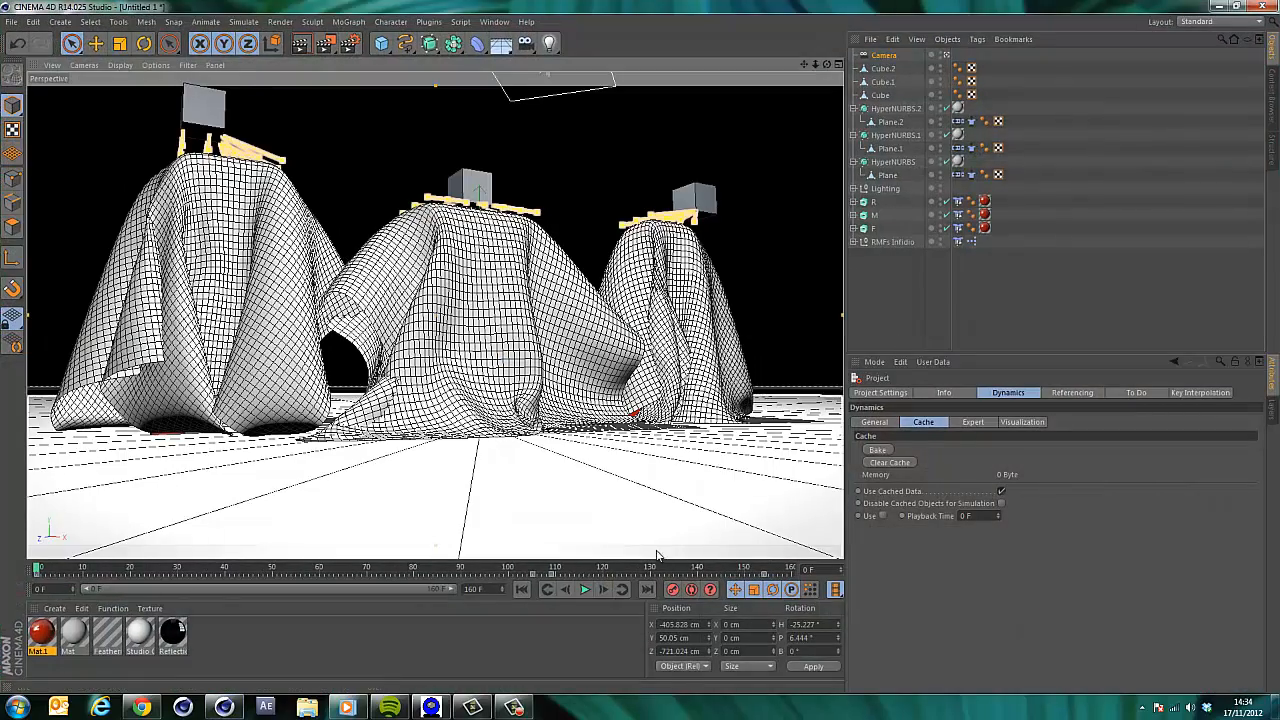
# Play the animation briefly, open the Cache settings of the Plane's Cloth tag, and return to frame 0.
pyautogui.click(587, 590)
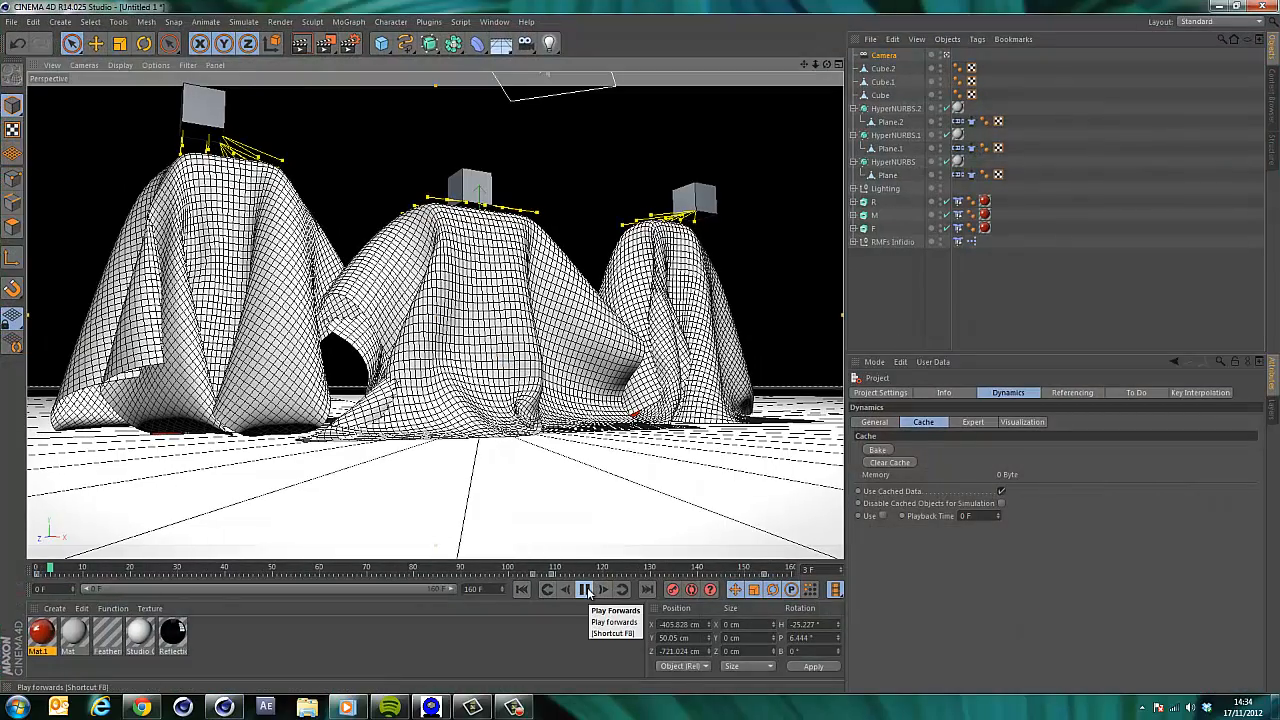
pyautogui.click(585, 590)
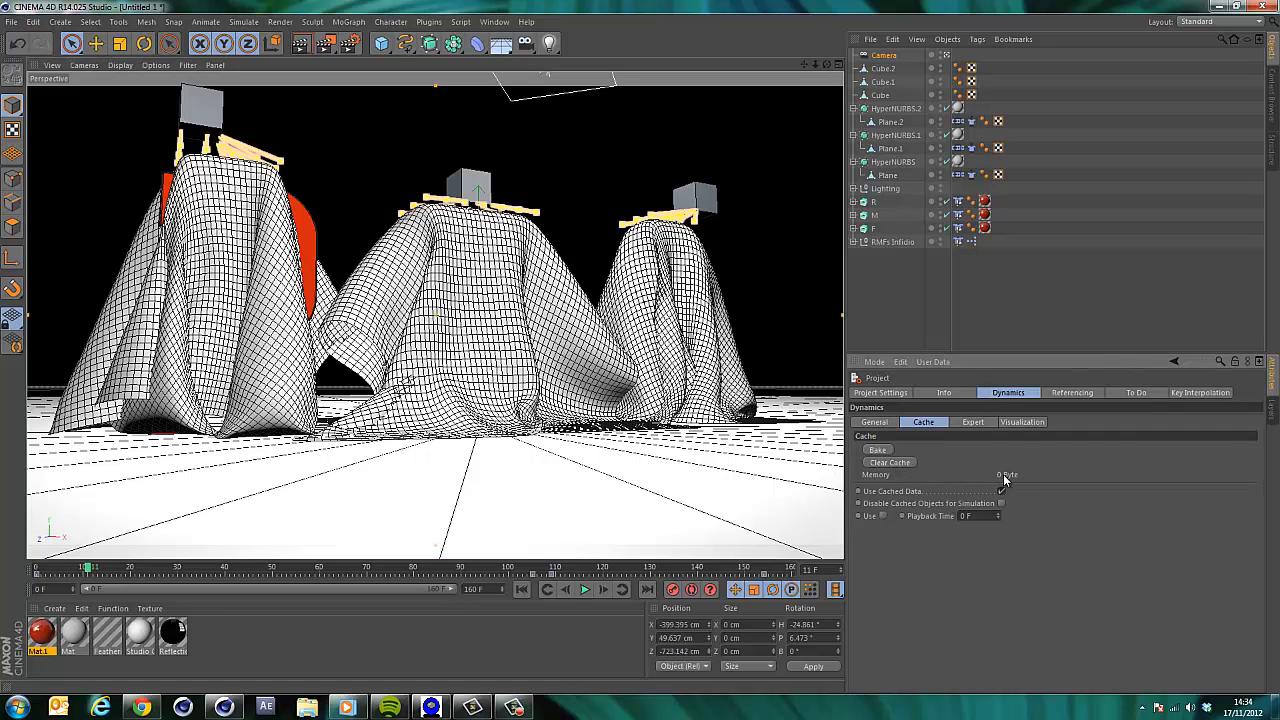
pyautogui.click(971, 175)
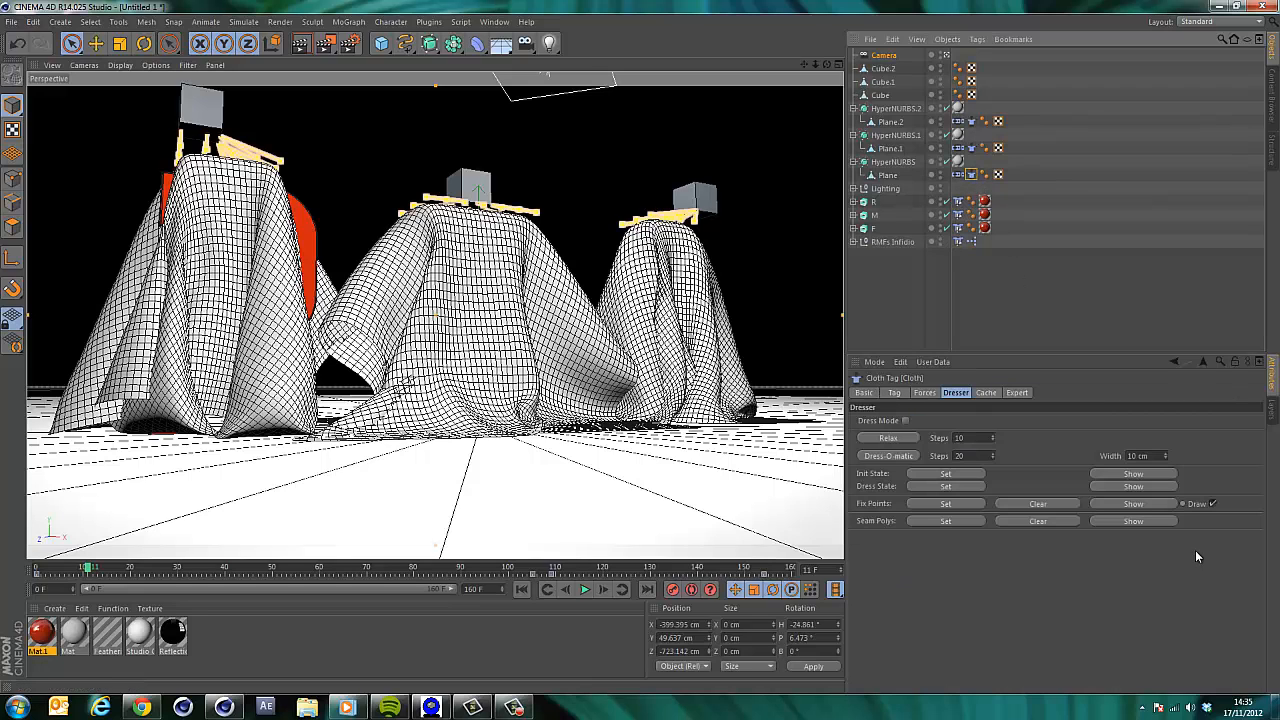
pyautogui.click(986, 393)
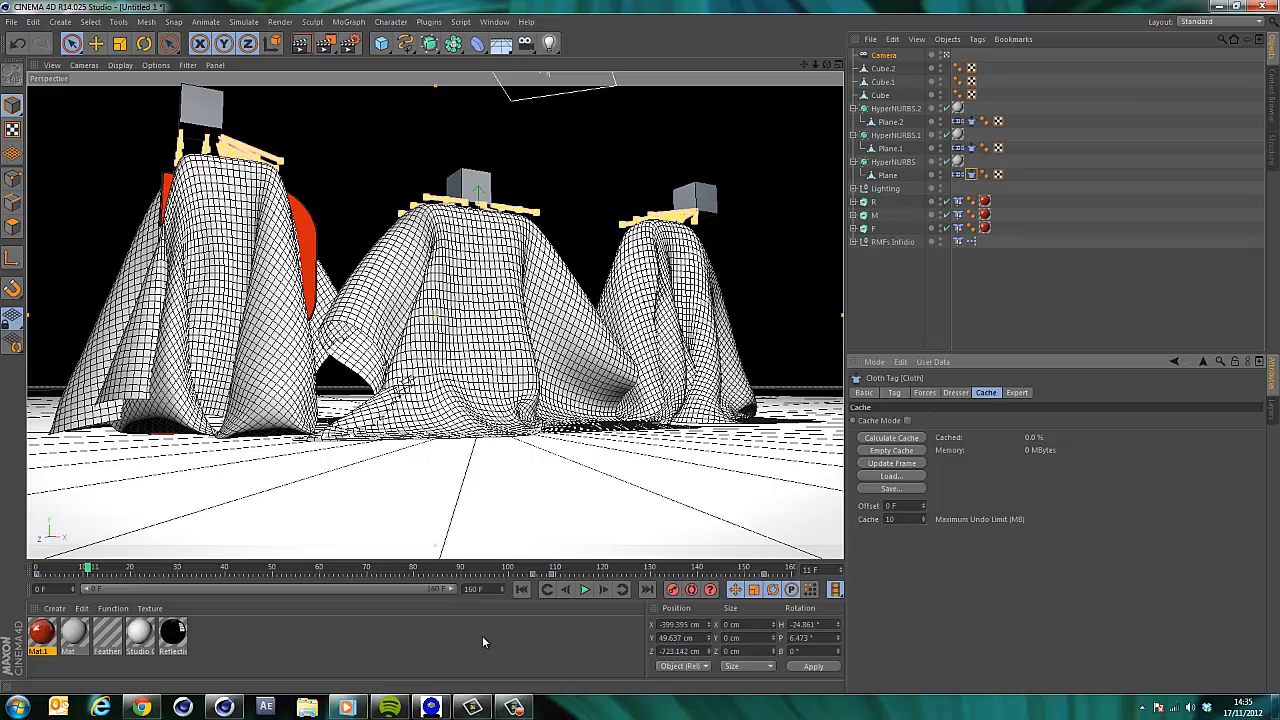
pyautogui.click(521, 589)
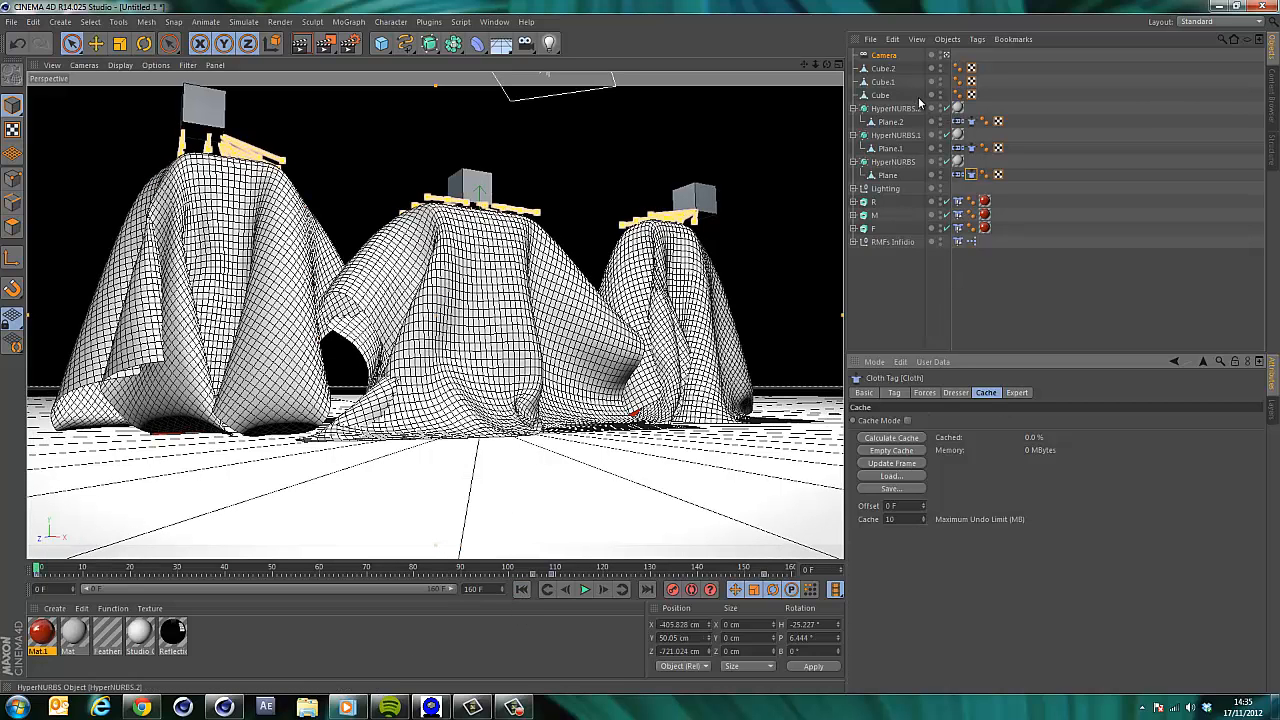
# Select the Cube and play the cloth lift-off from the start twice to review it.
pyautogui.click(870, 202)
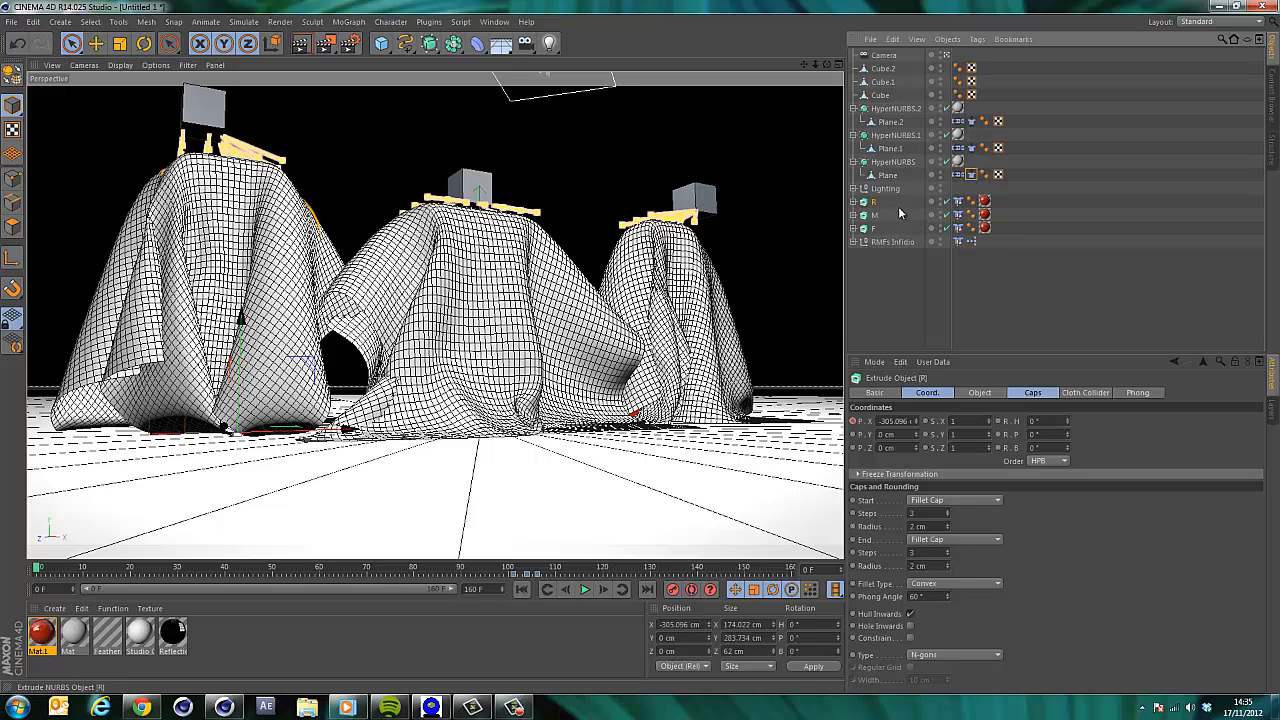
pyautogui.click(880, 95)
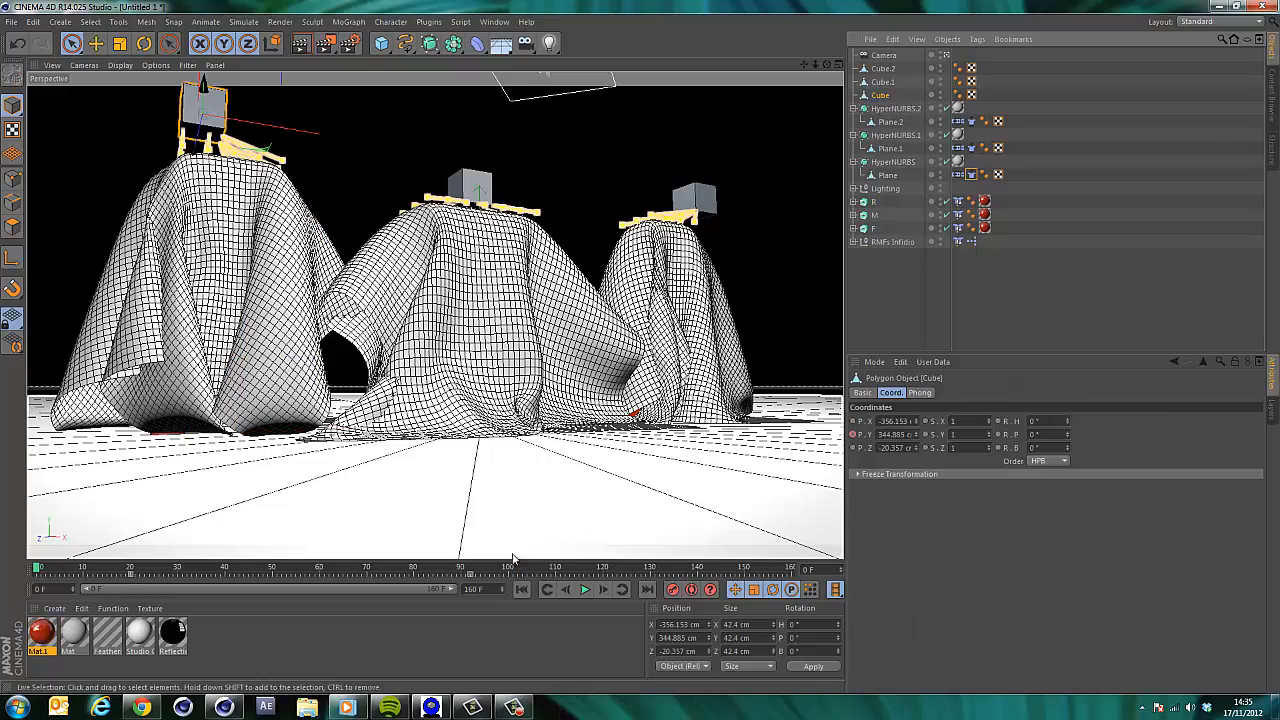
pyautogui.click(587, 591)
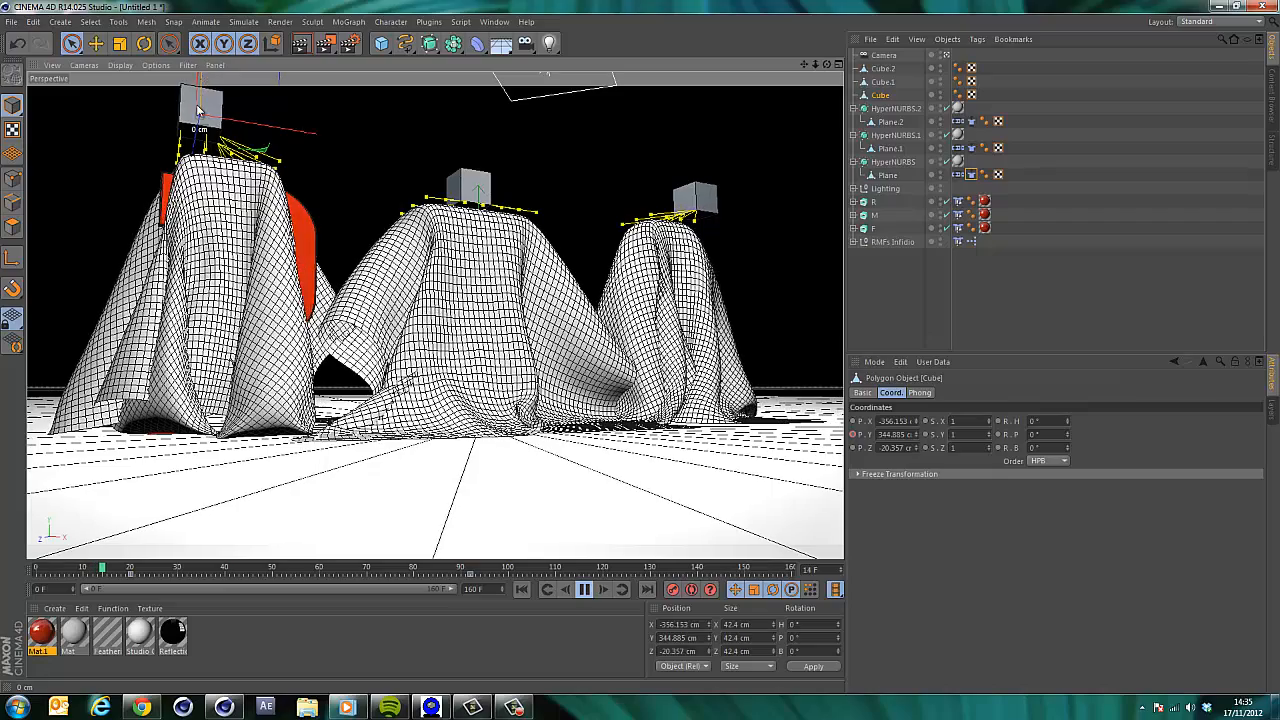
pyautogui.click(533, 589)
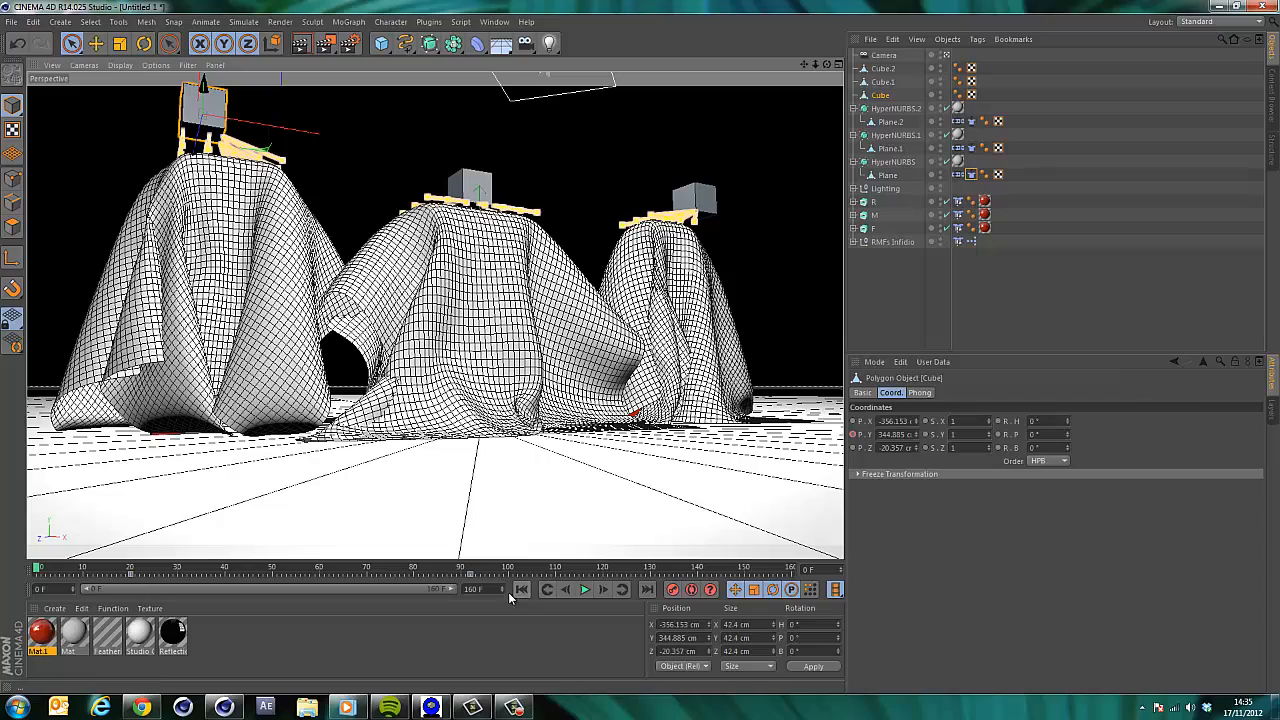
pyautogui.click(588, 590)
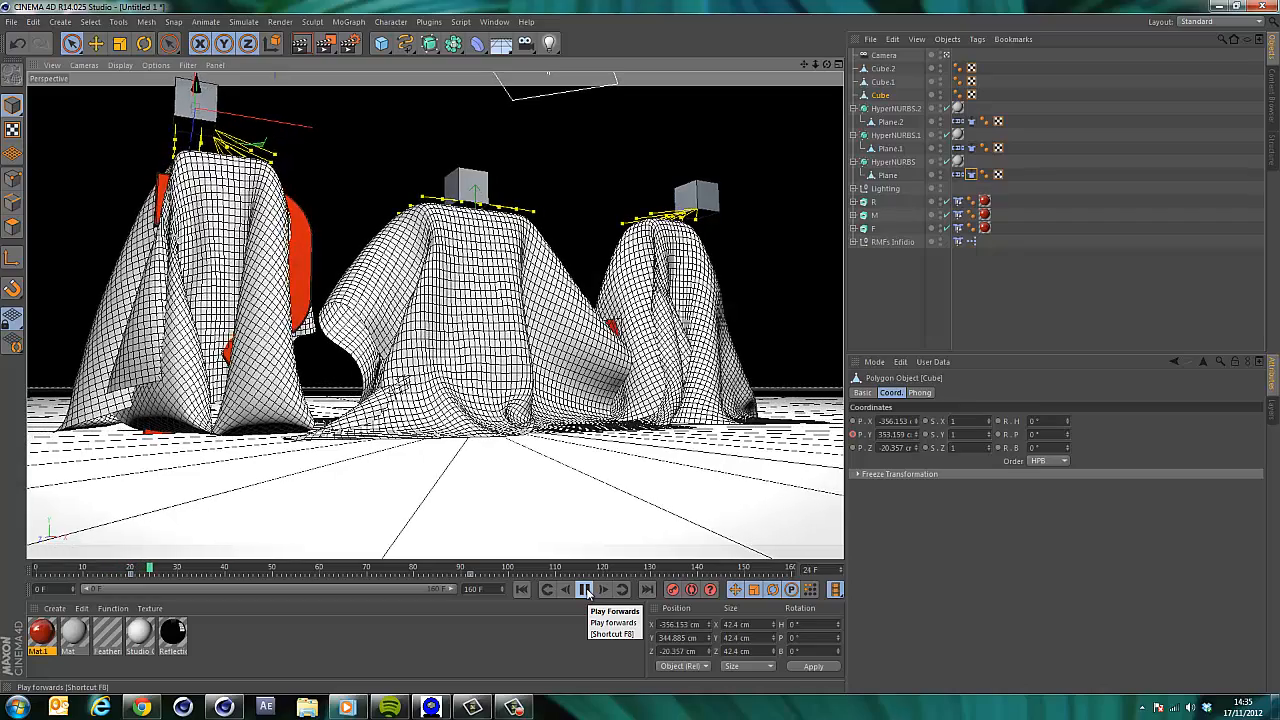
pyautogui.click(588, 590)
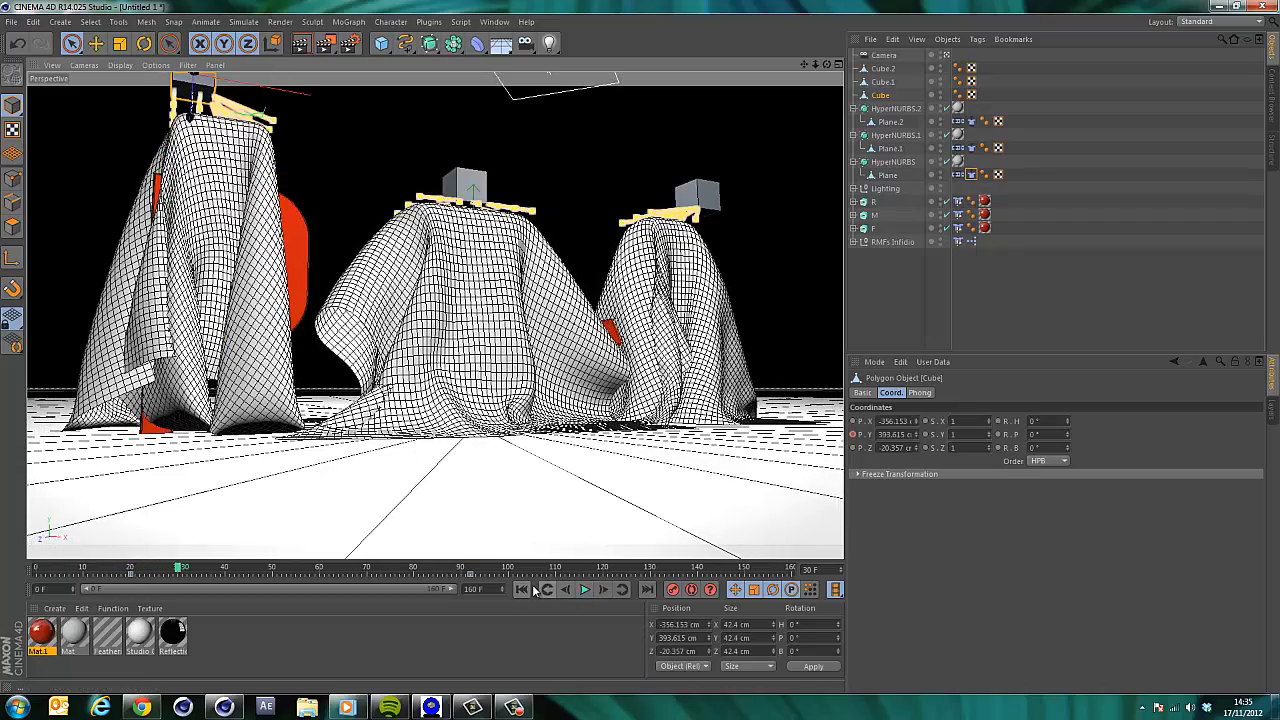
pyautogui.click(521, 590)
# Disable the HyperNURBS object and play the animation to preview the low-resolution cloth.
pyautogui.click(946, 161)
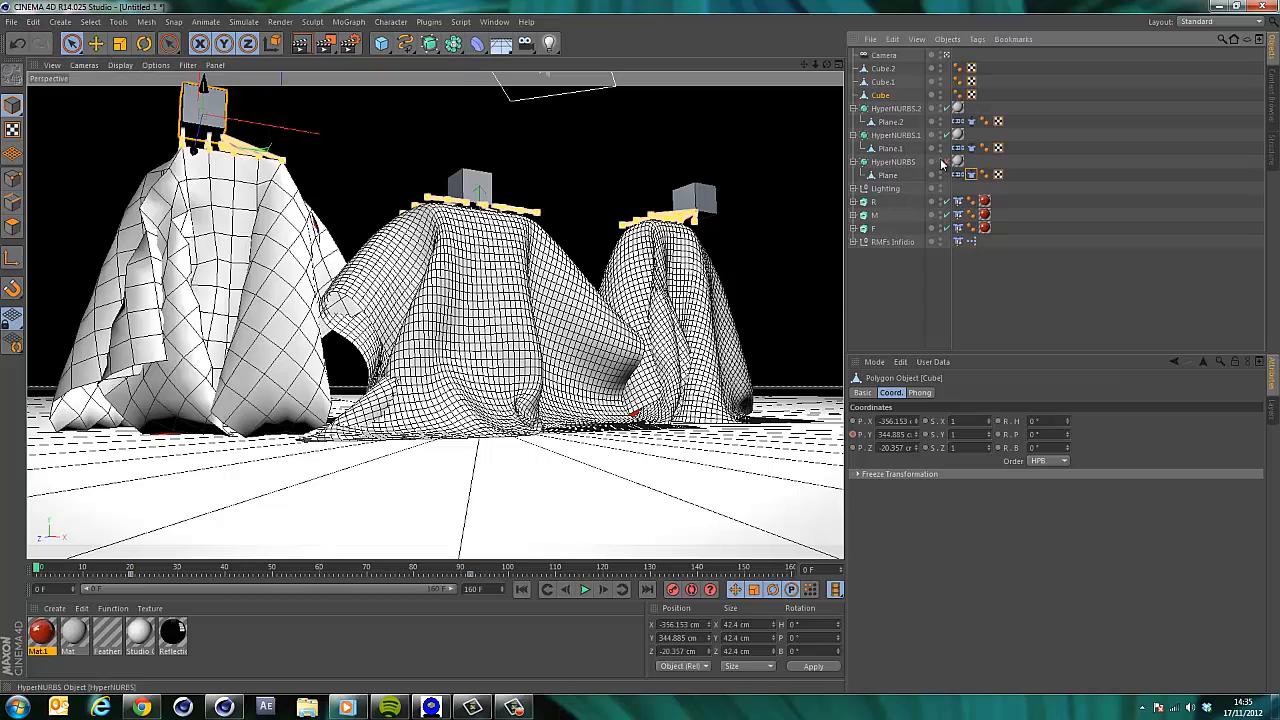
pyautogui.click(585, 590)
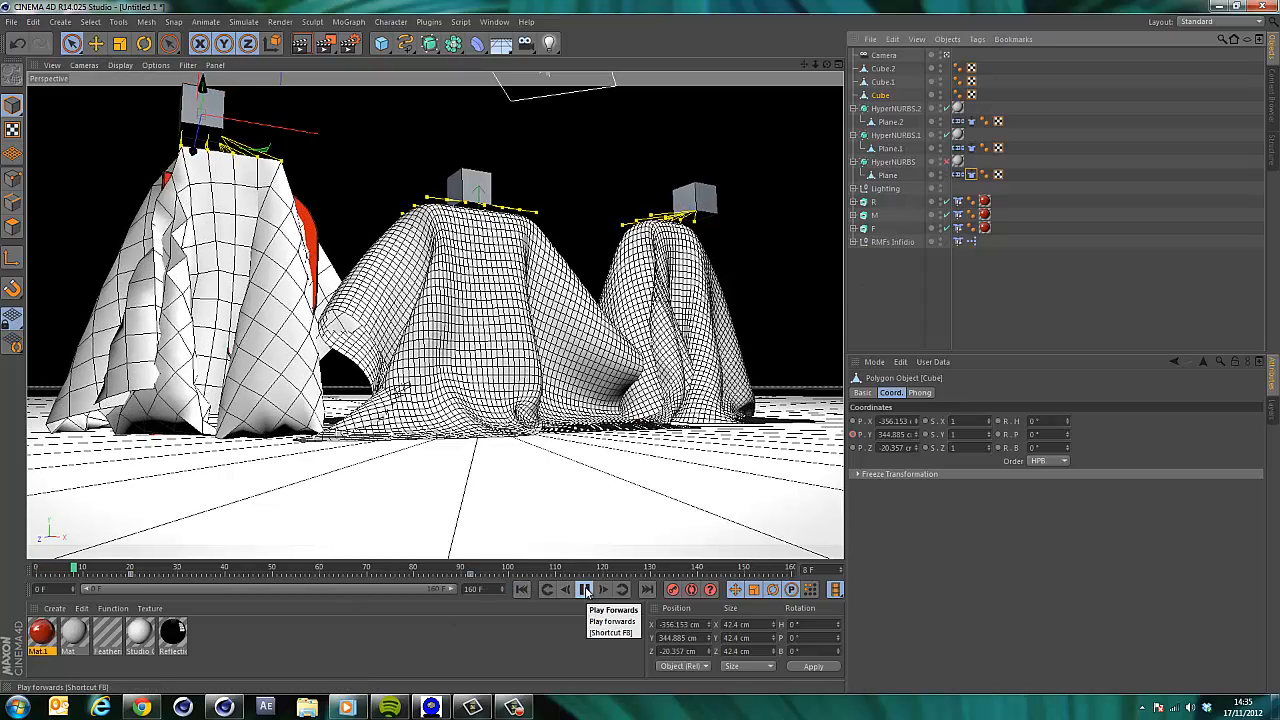
pyautogui.click(586, 590)
pyautogui.click(520, 590)
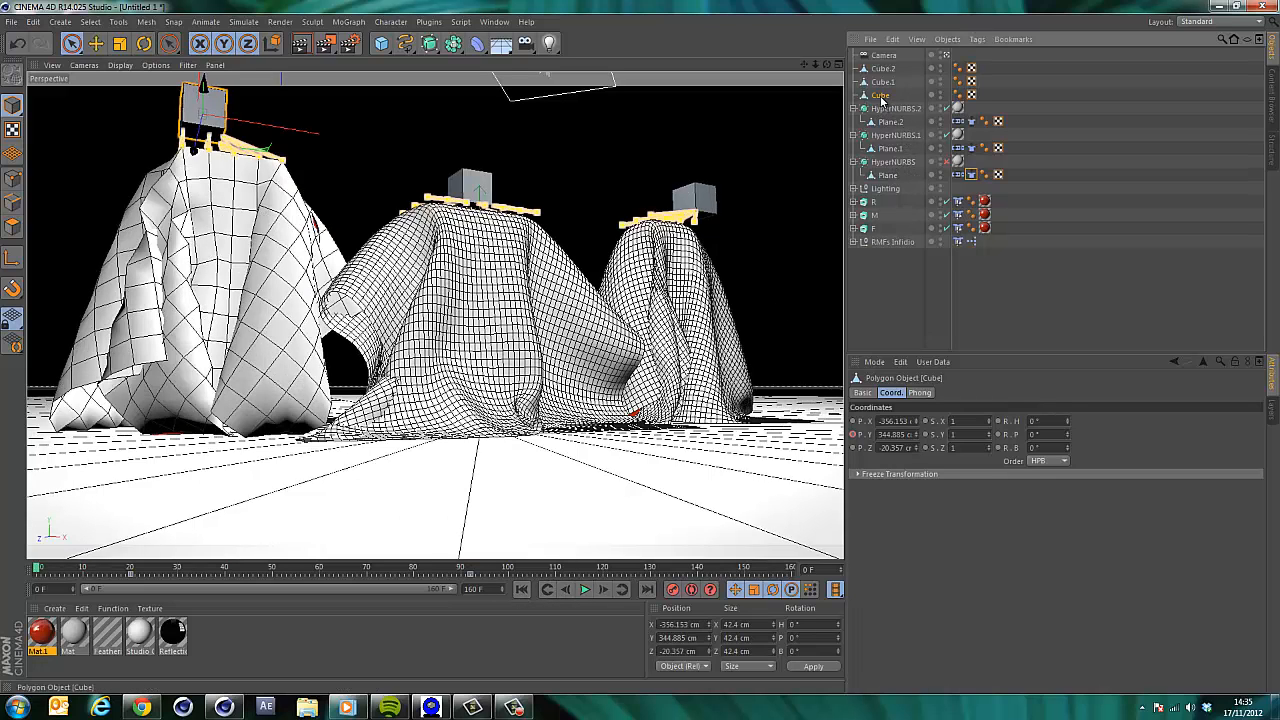
# Delete the Cube's Y position animation track.
pyautogui.rightClick(869, 435)
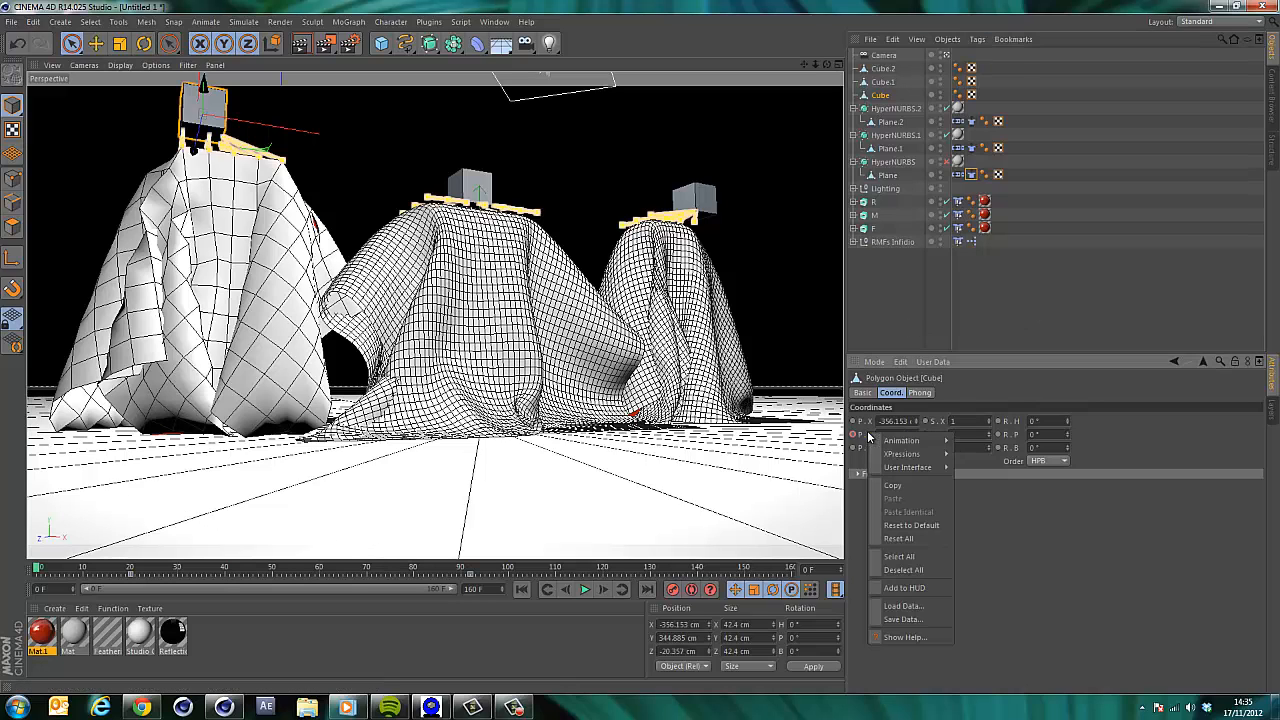
pyautogui.moveTo(905, 440)
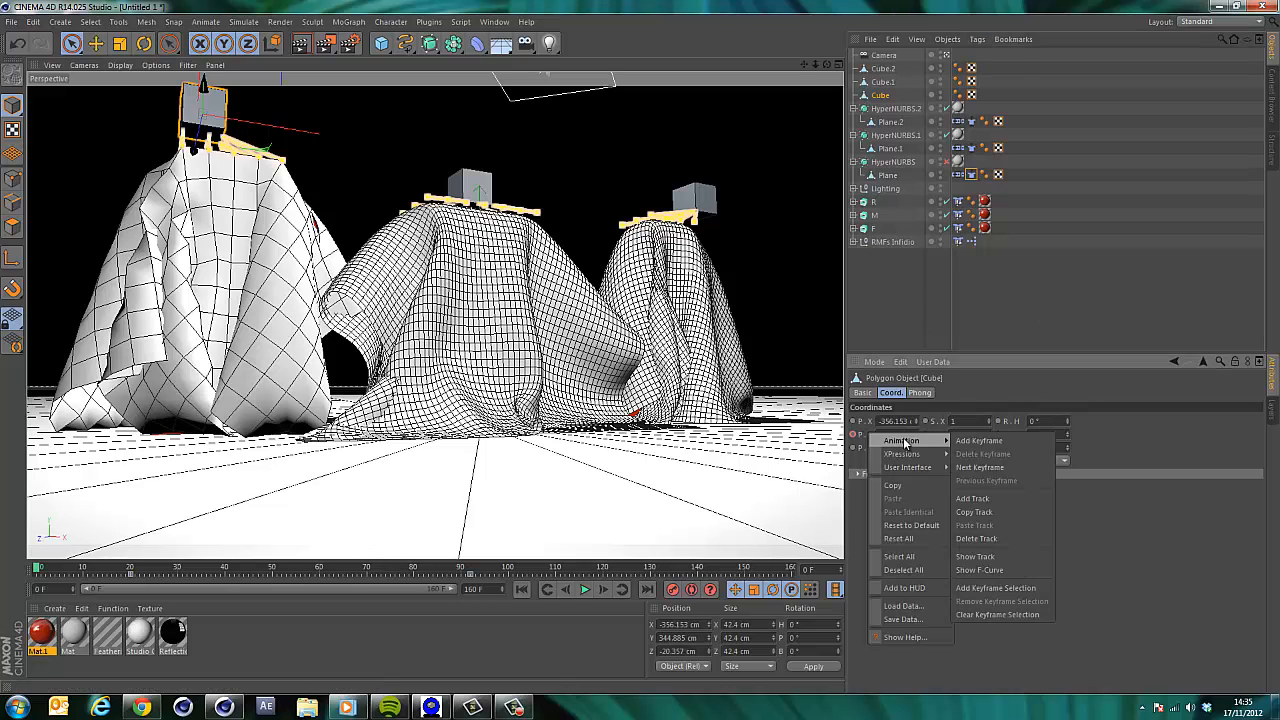
pyautogui.click(986, 541)
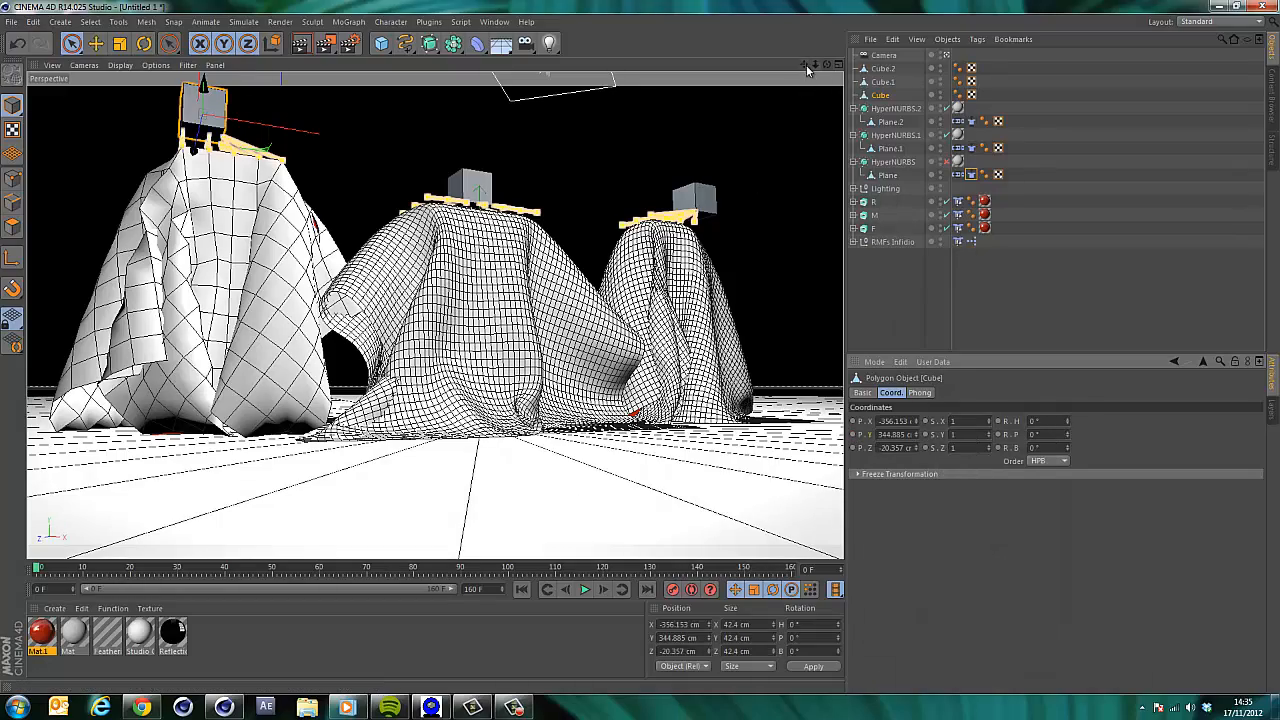
# Play the simulation and drag the Cube upward and sideways to test how it lifts the cloth, then rewind.
pyautogui.moveTo(804, 64); pyautogui.dragTo(854, 99)
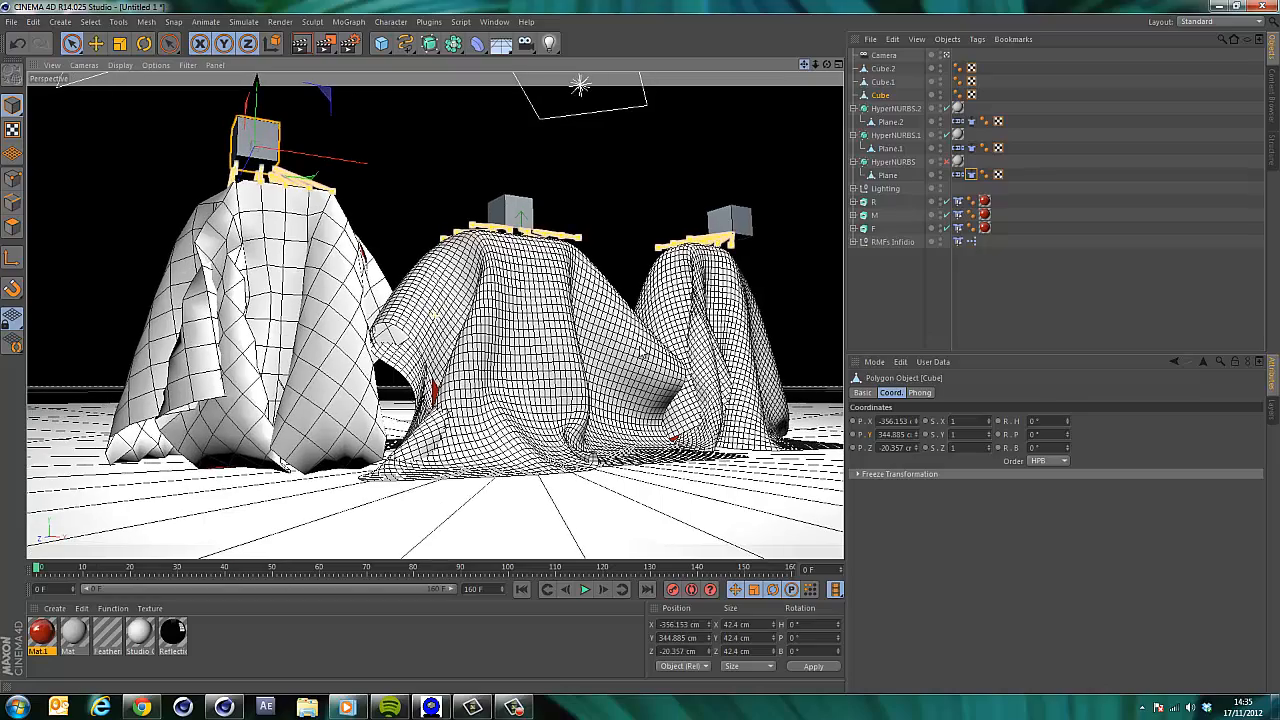
pyautogui.click(586, 590)
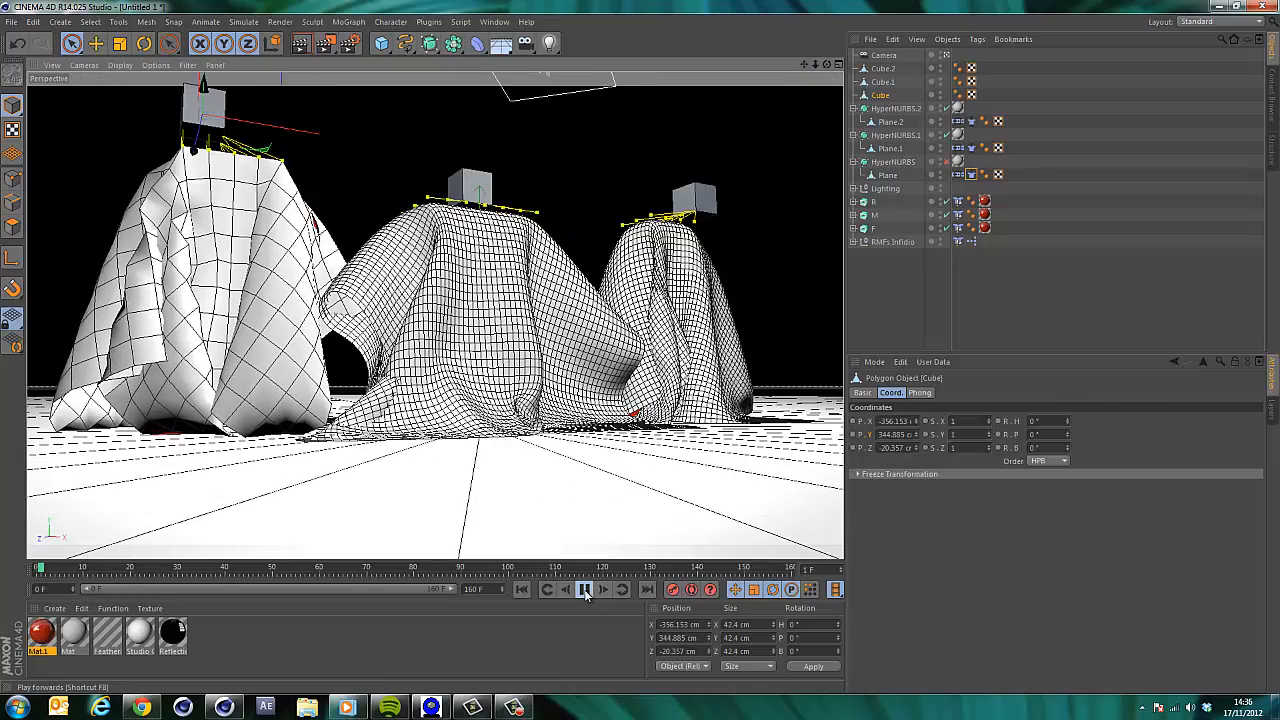
pyautogui.click(948, 56)
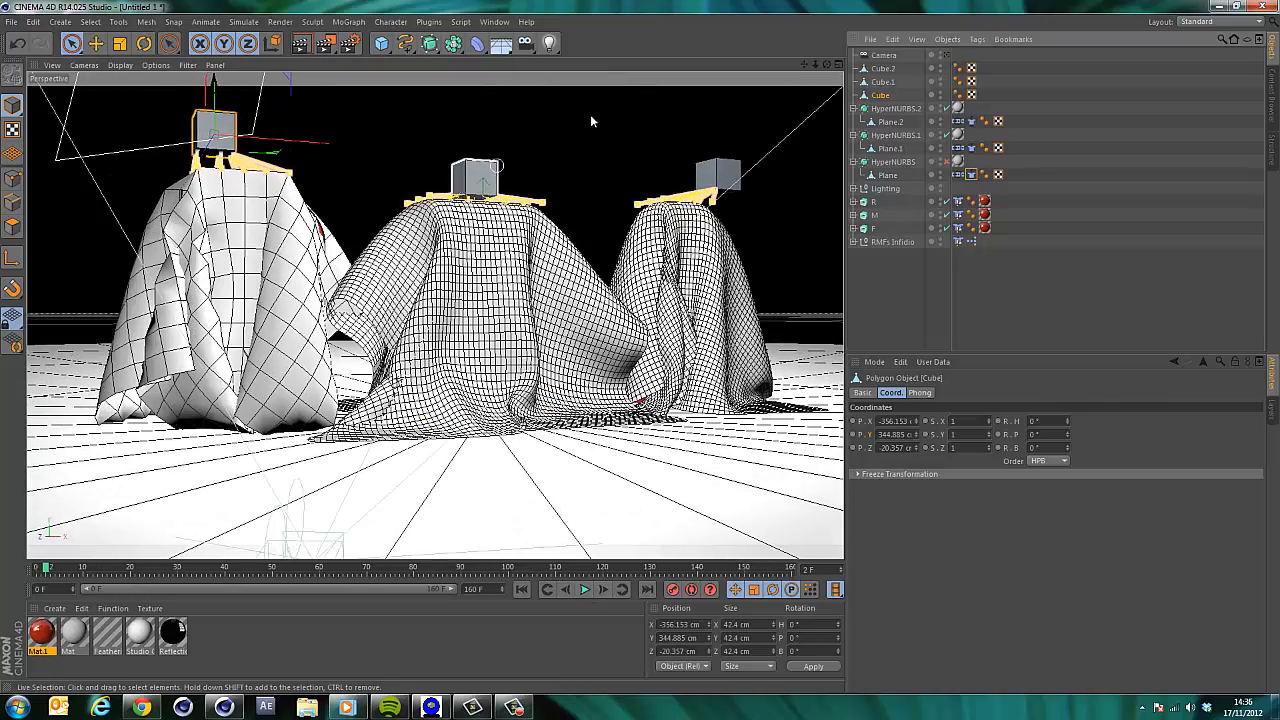
pyautogui.moveTo(827, 64); pyautogui.dragTo(810, 66)
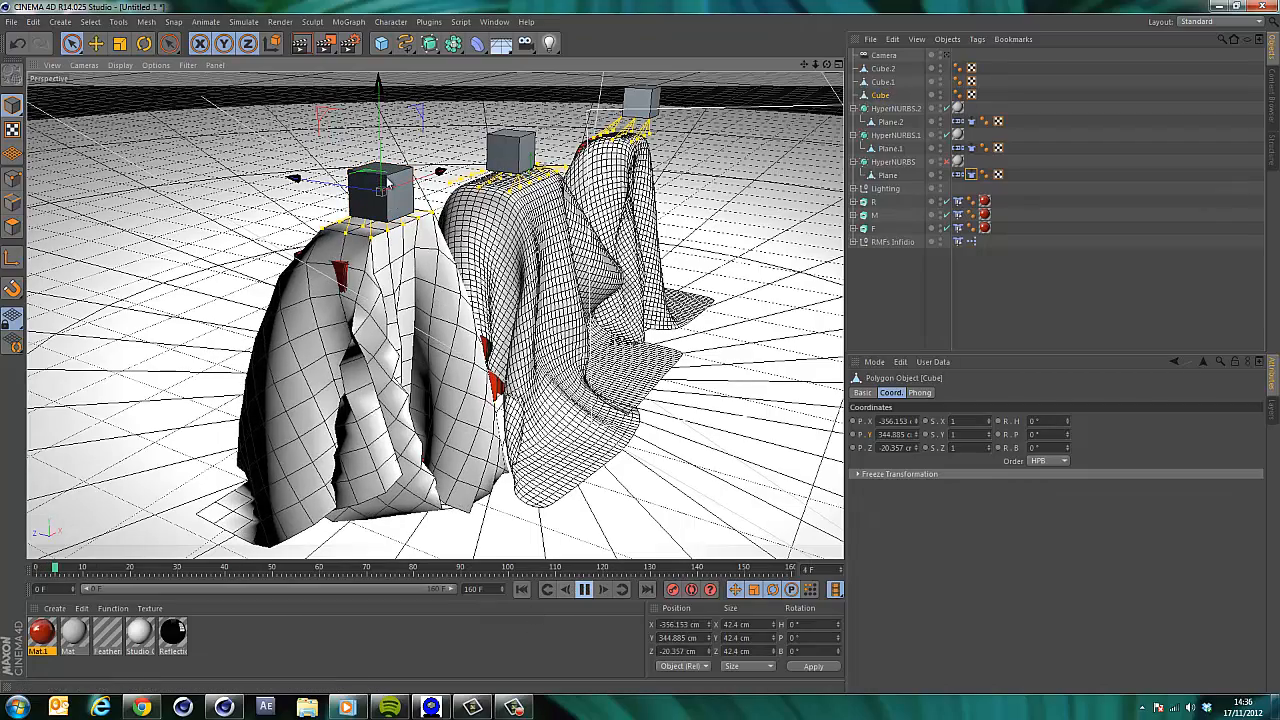
pyautogui.moveTo(380, 143)
pyautogui.mouseDown()
pyautogui.moveTo(381, 108)
pyautogui.moveTo(380, 127)
pyautogui.mouseUp()
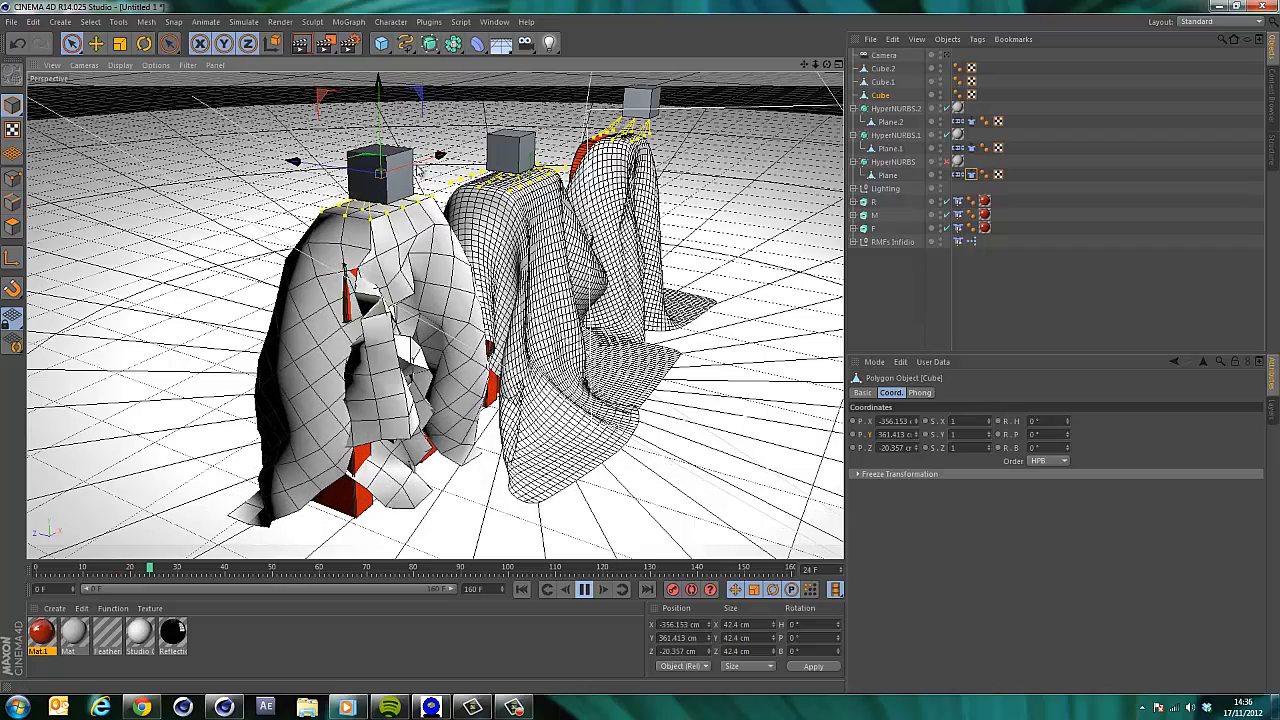
pyautogui.moveTo(380, 173); pyautogui.dragTo(340, 177)
pyautogui.moveTo(431, 175); pyautogui.dragTo(470, 176)
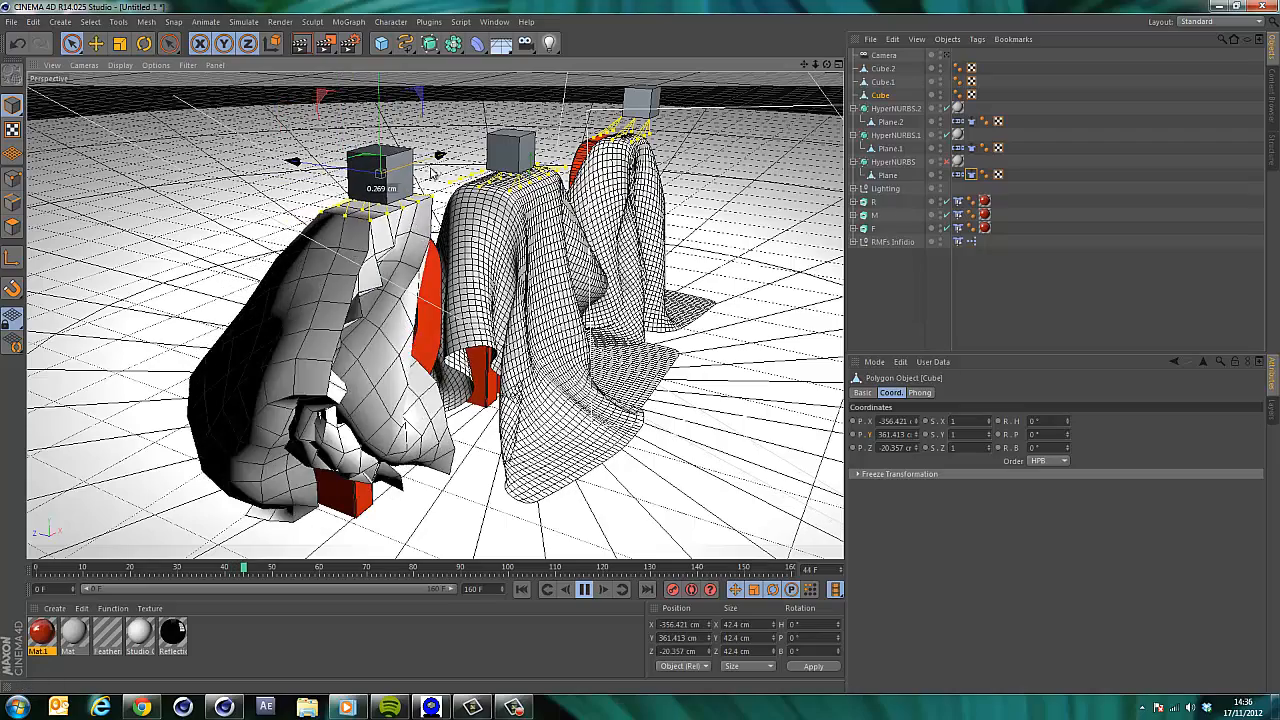
pyautogui.click(584, 589)
pyautogui.click(521, 589)
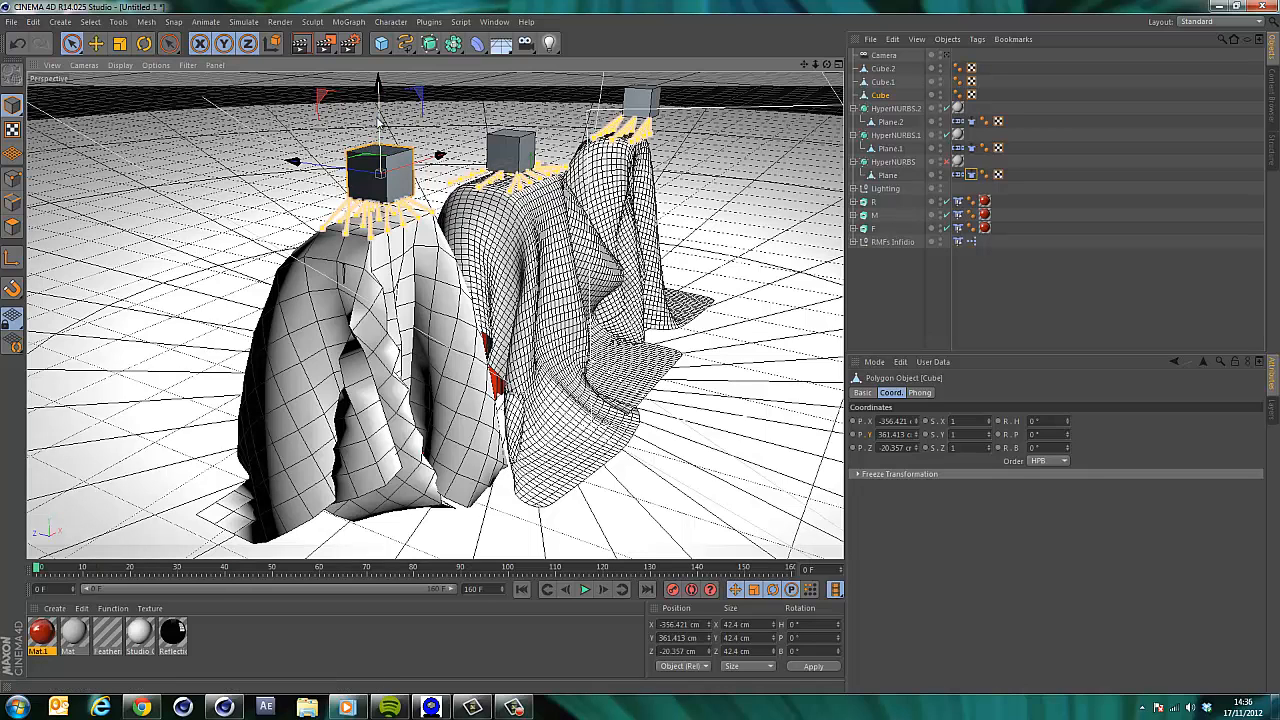
# Replace the R letter's Cloth Collider tag with a new Cloth Collider tag.
pyautogui.click(959, 203)
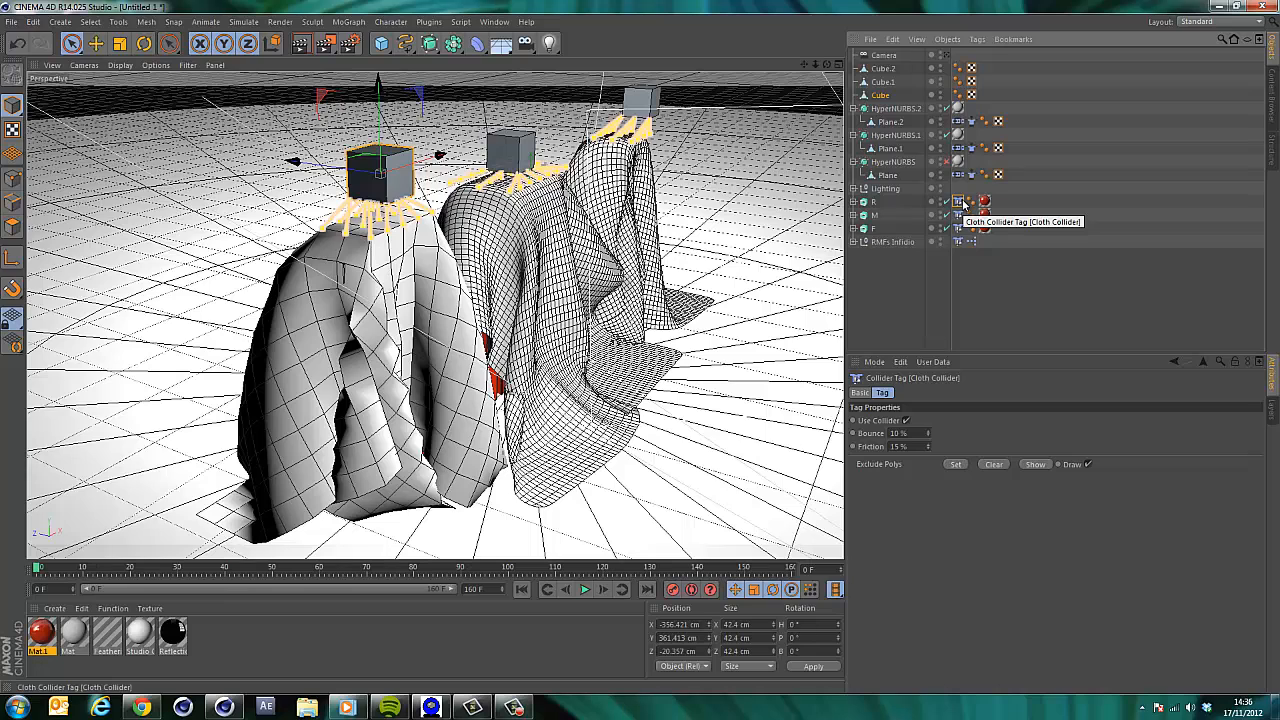
pyautogui.press('Delete')
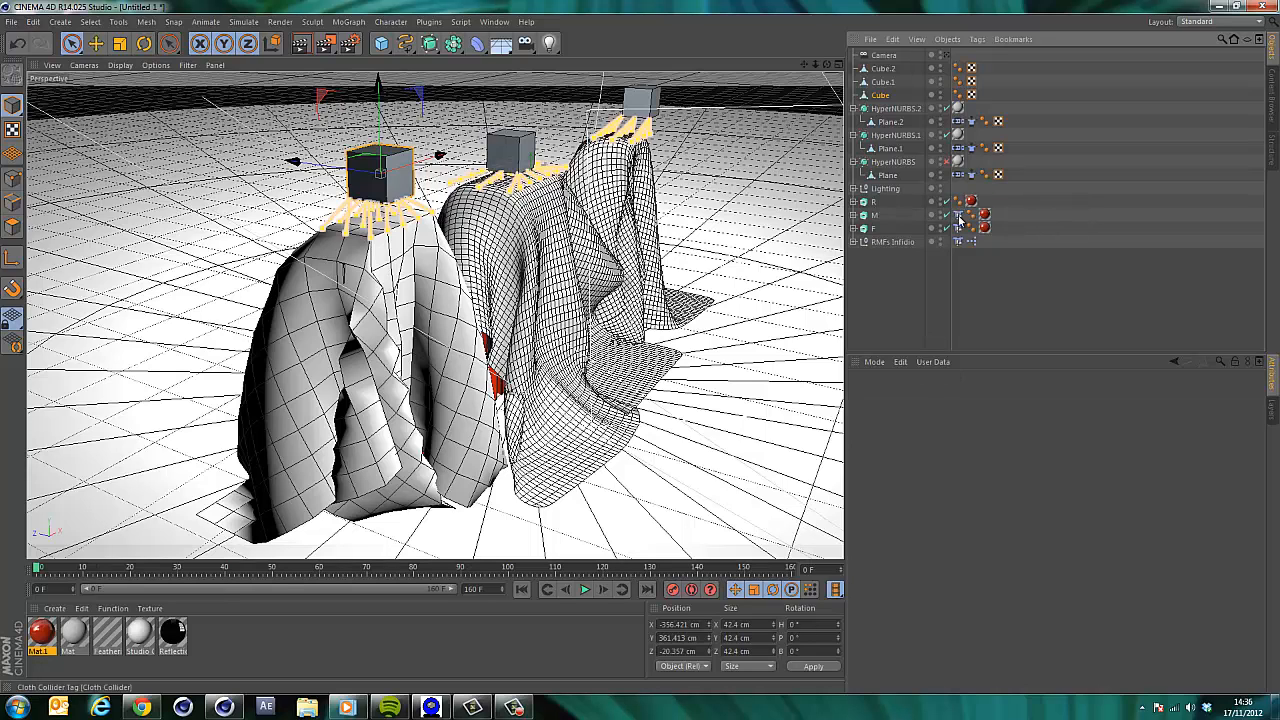
pyautogui.rightClick(872, 204)
pyautogui.moveTo(960, 302)
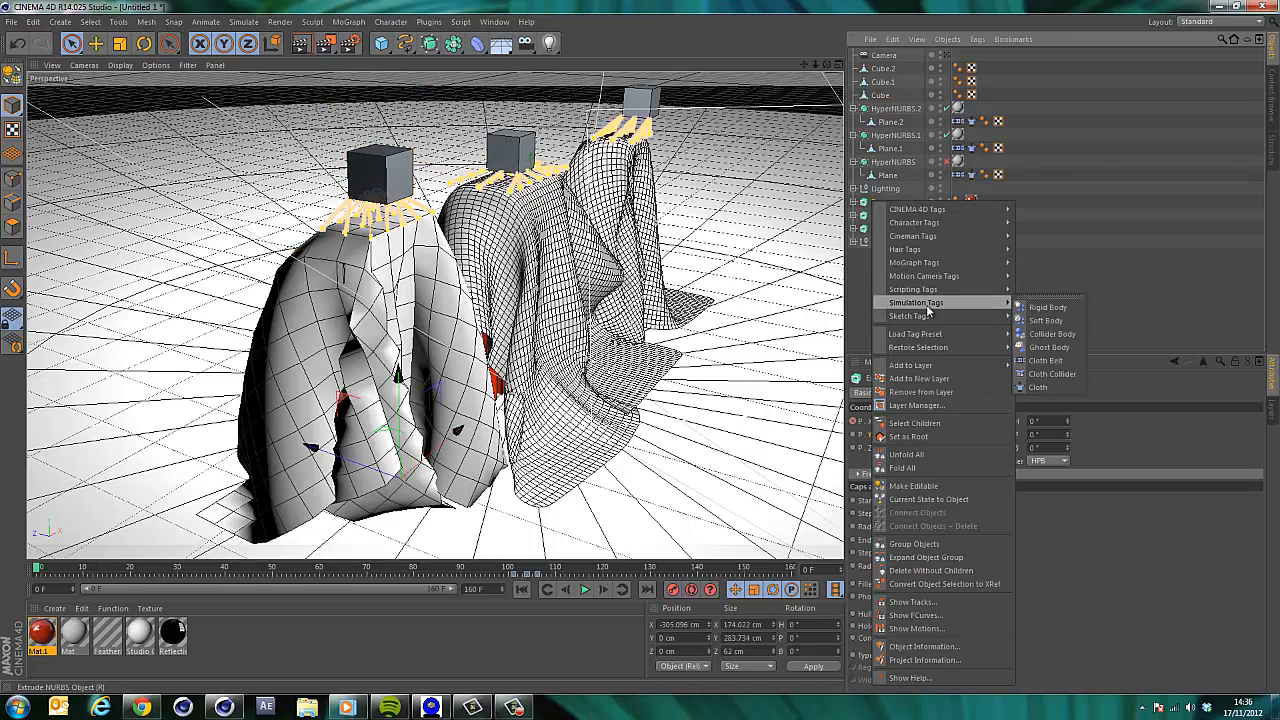
pyautogui.click(1052, 374)
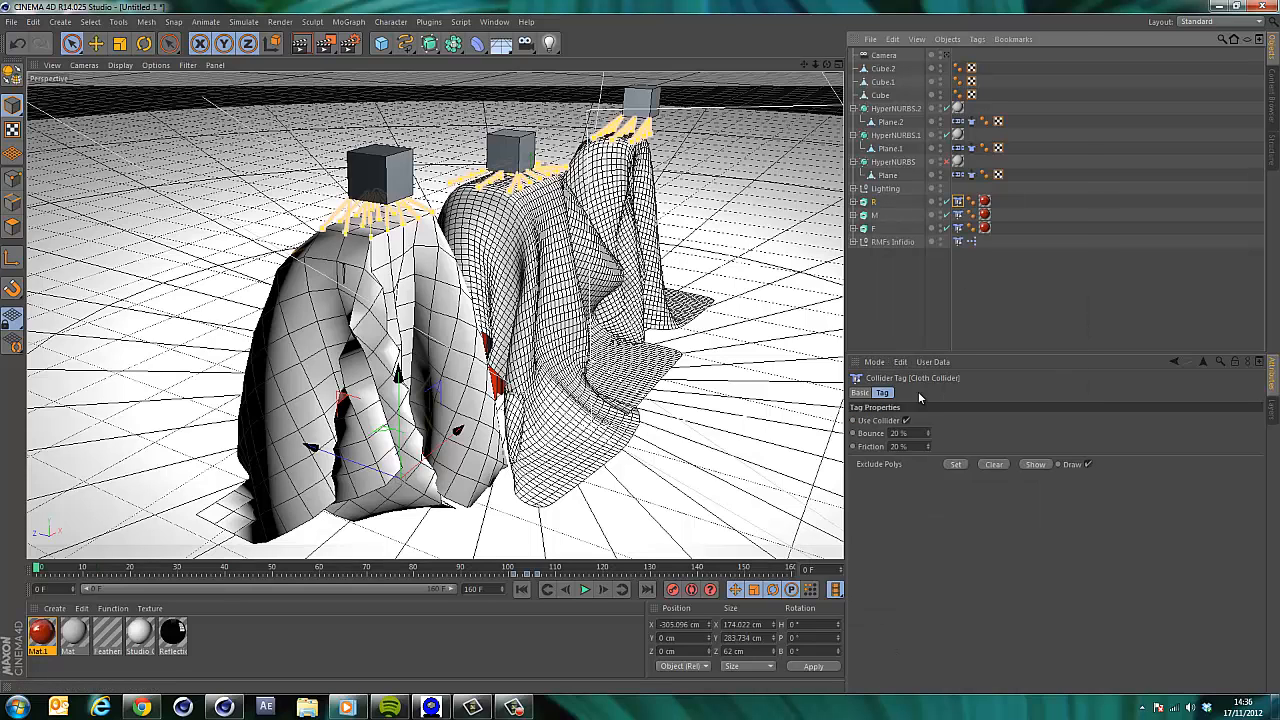
# Play the simulation, select the Cube and drag it slightly downward while testing the lift-off, then rewind.
pyautogui.click(583, 590)
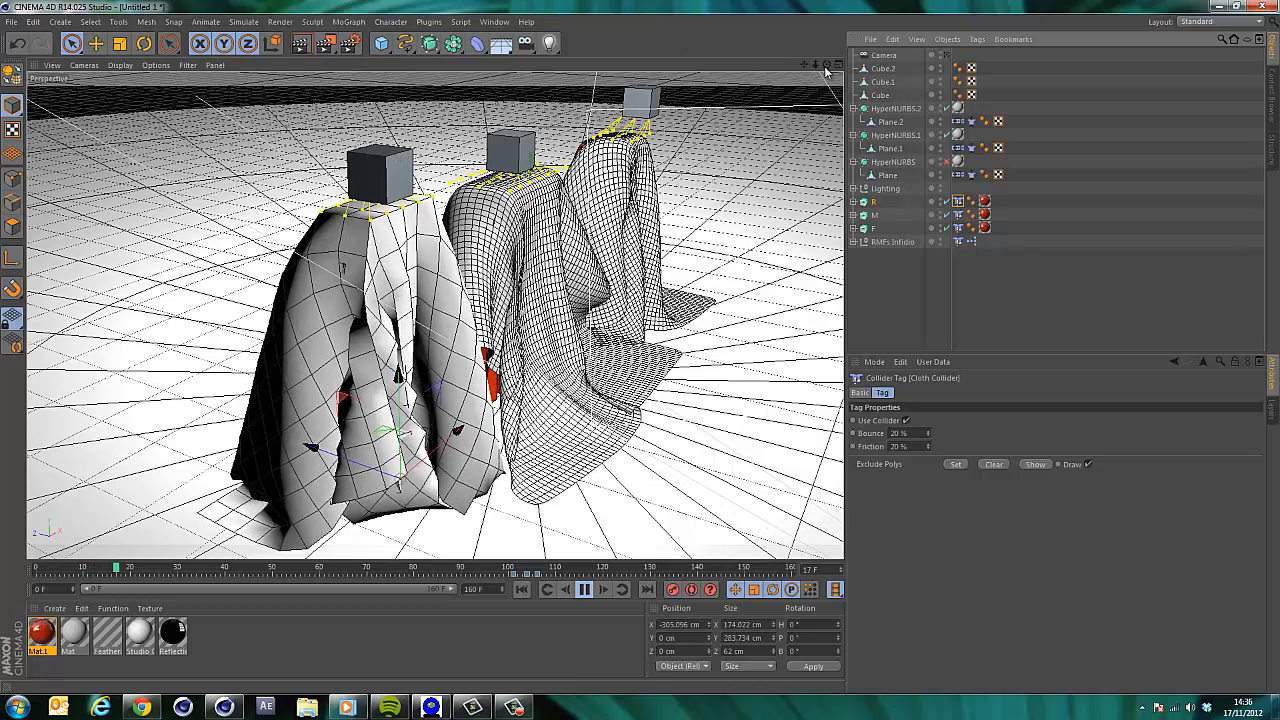
pyautogui.moveTo(827, 68); pyautogui.dragTo(735, 58)
pyautogui.click(385, 155)
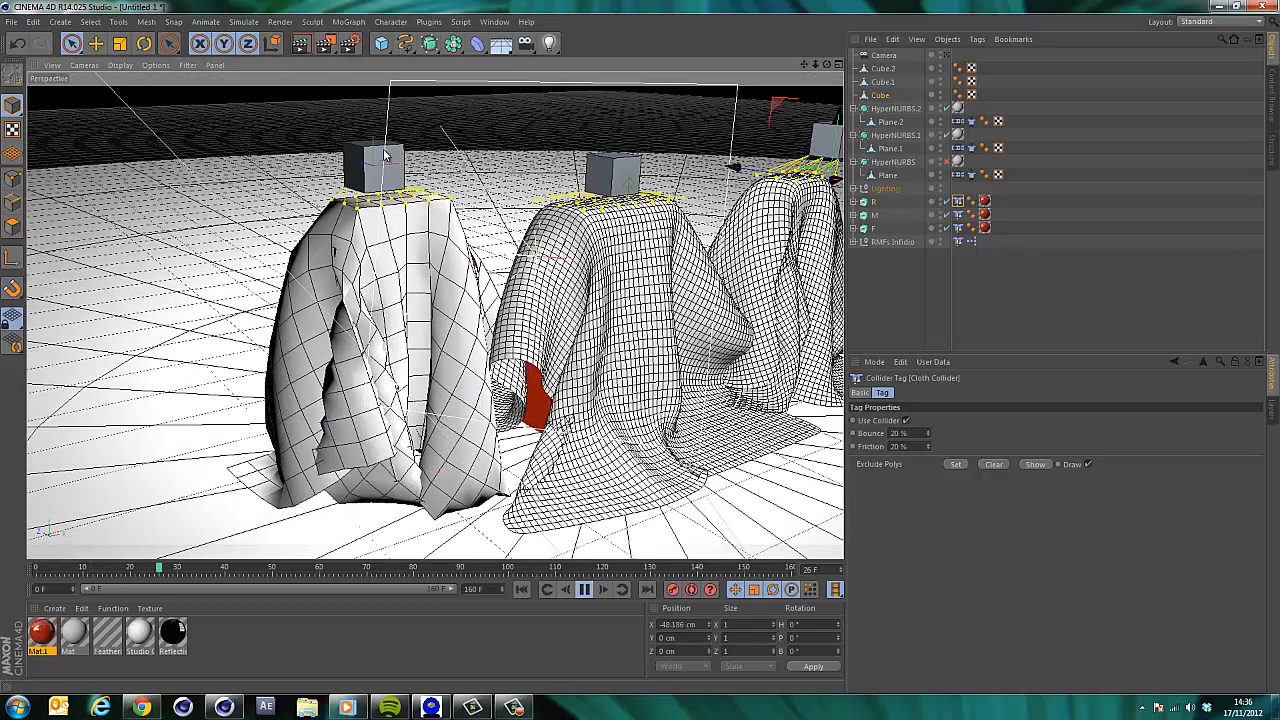
pyautogui.click(385, 154)
pyautogui.click(376, 139)
pyautogui.click(383, 158)
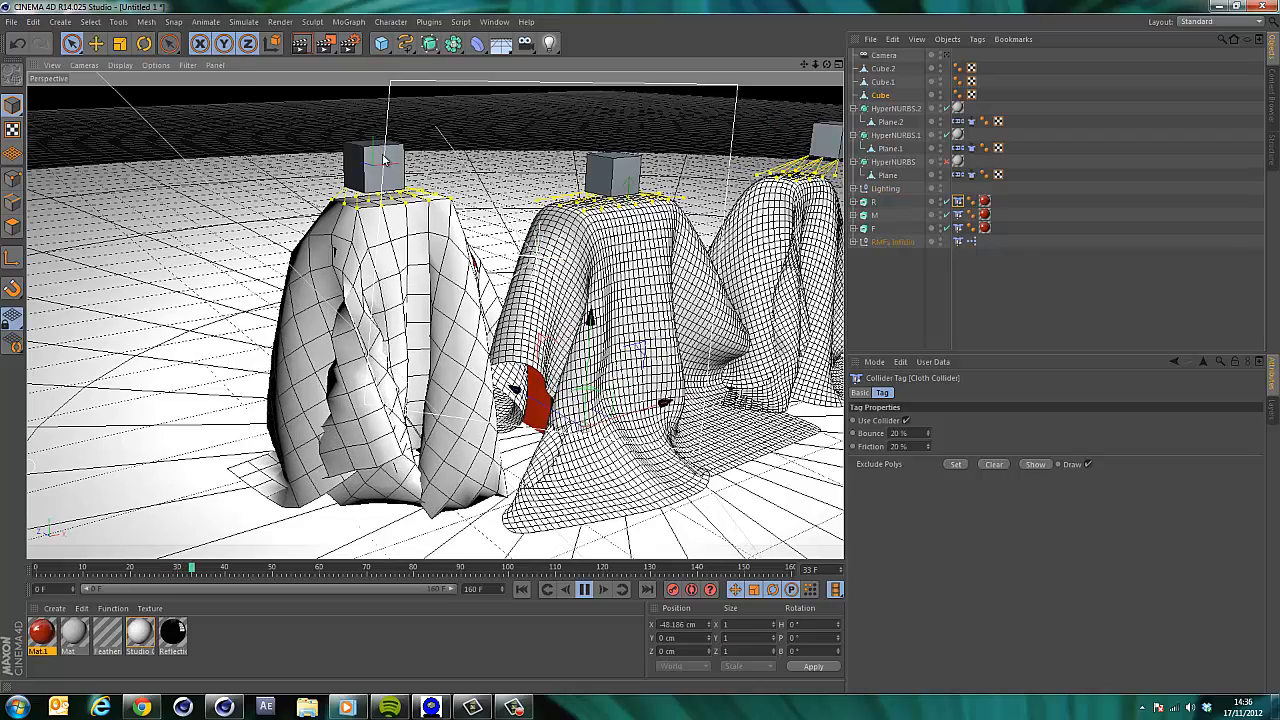
pyautogui.click(376, 149)
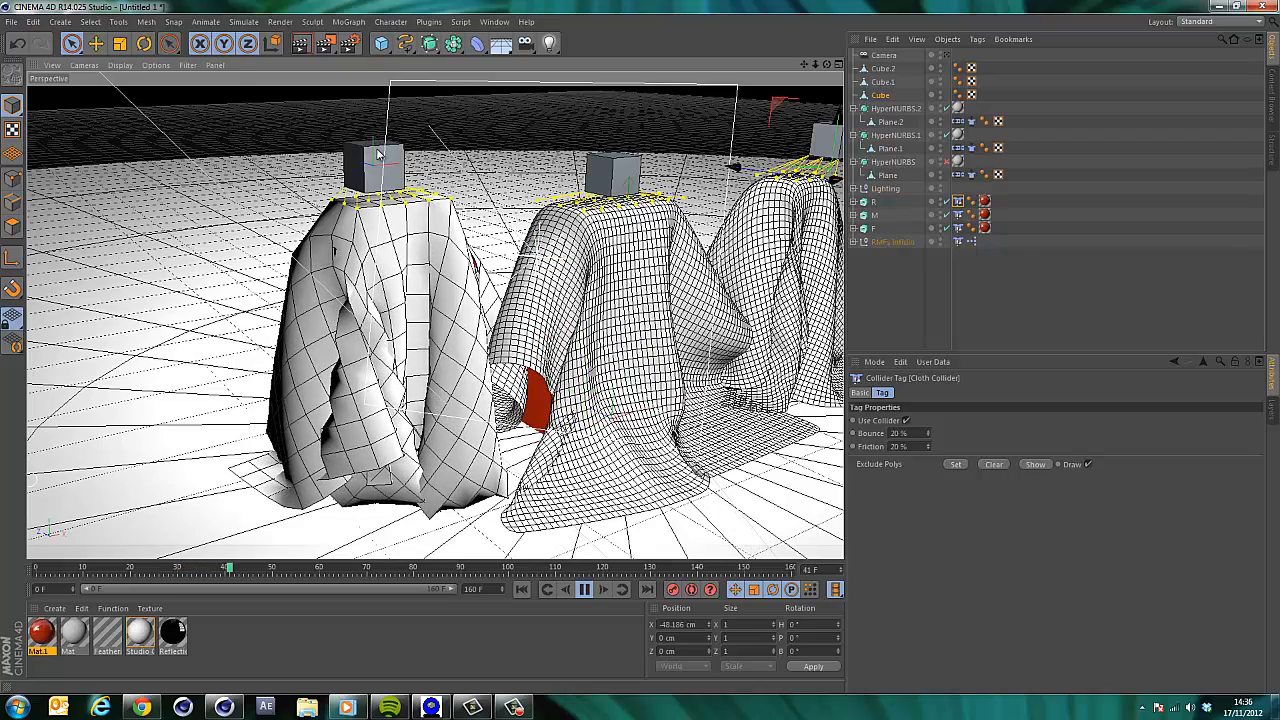
pyautogui.click(375, 160)
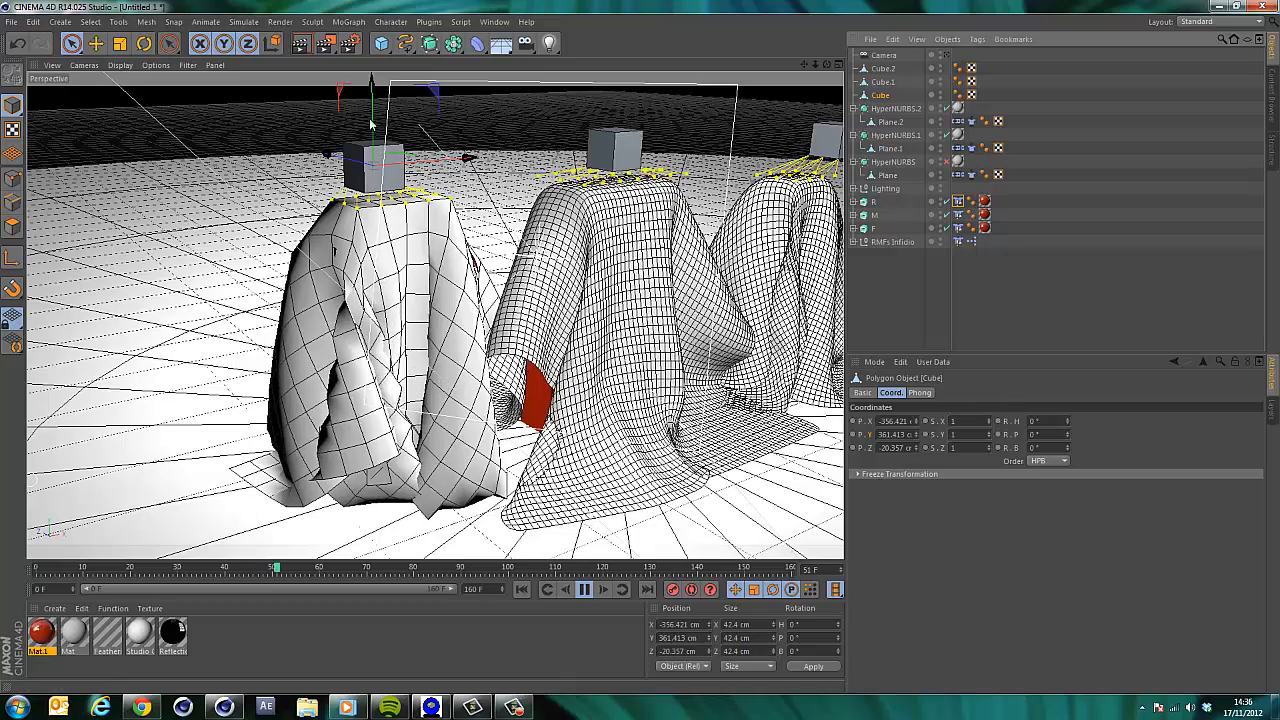
pyautogui.moveTo(370, 113); pyautogui.dragTo(375, 141)
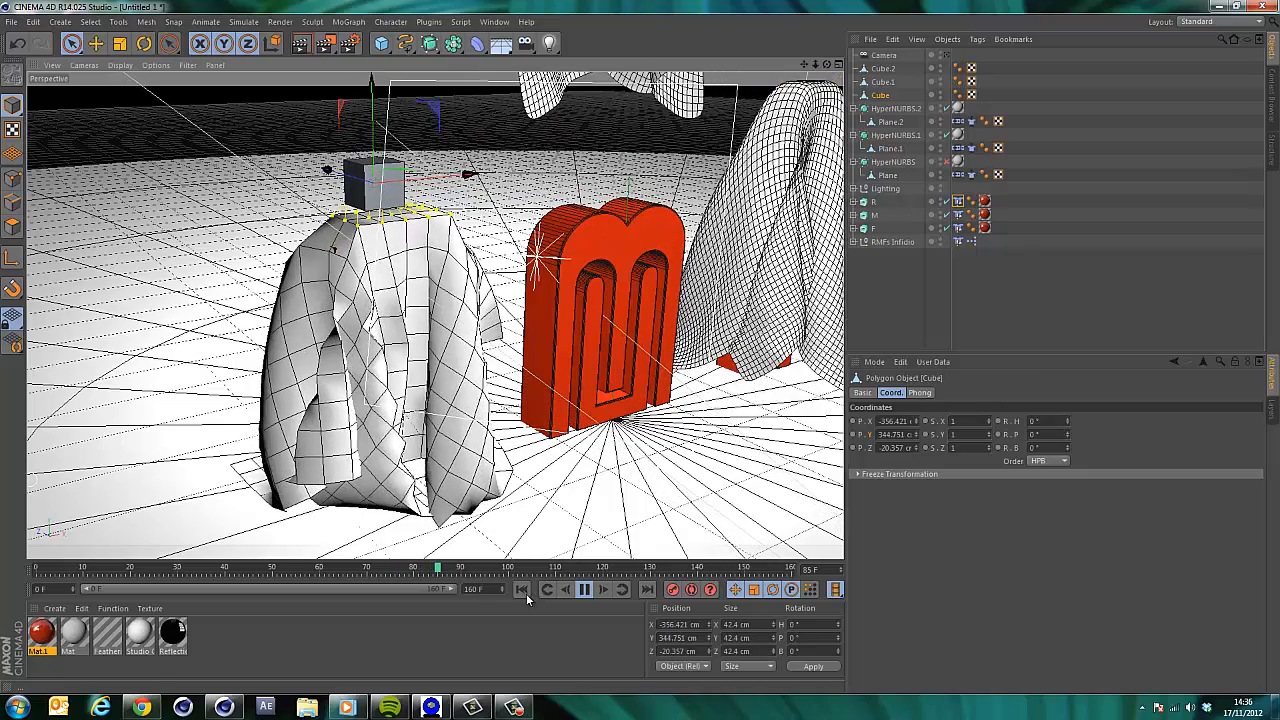
pyautogui.click(523, 589)
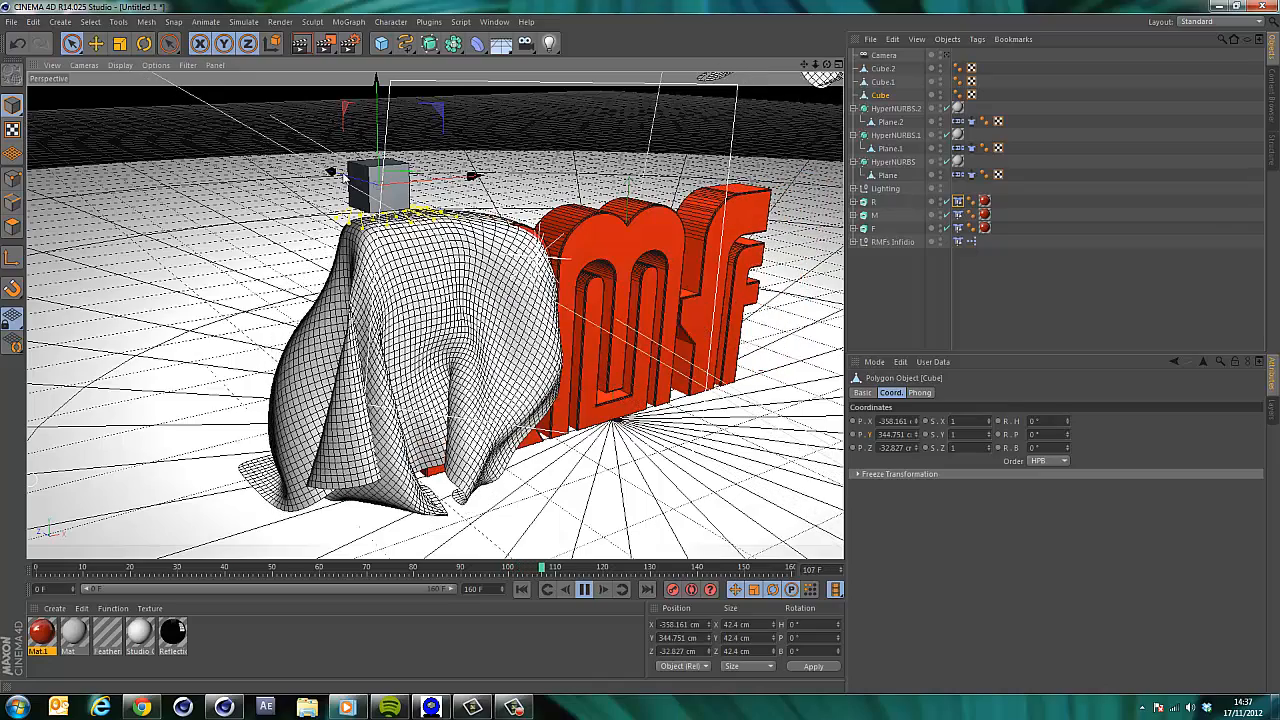
# Replay the cloth from the start, nudge the Cube sideways, replay and rewind again.
pyautogui.click(523, 590)
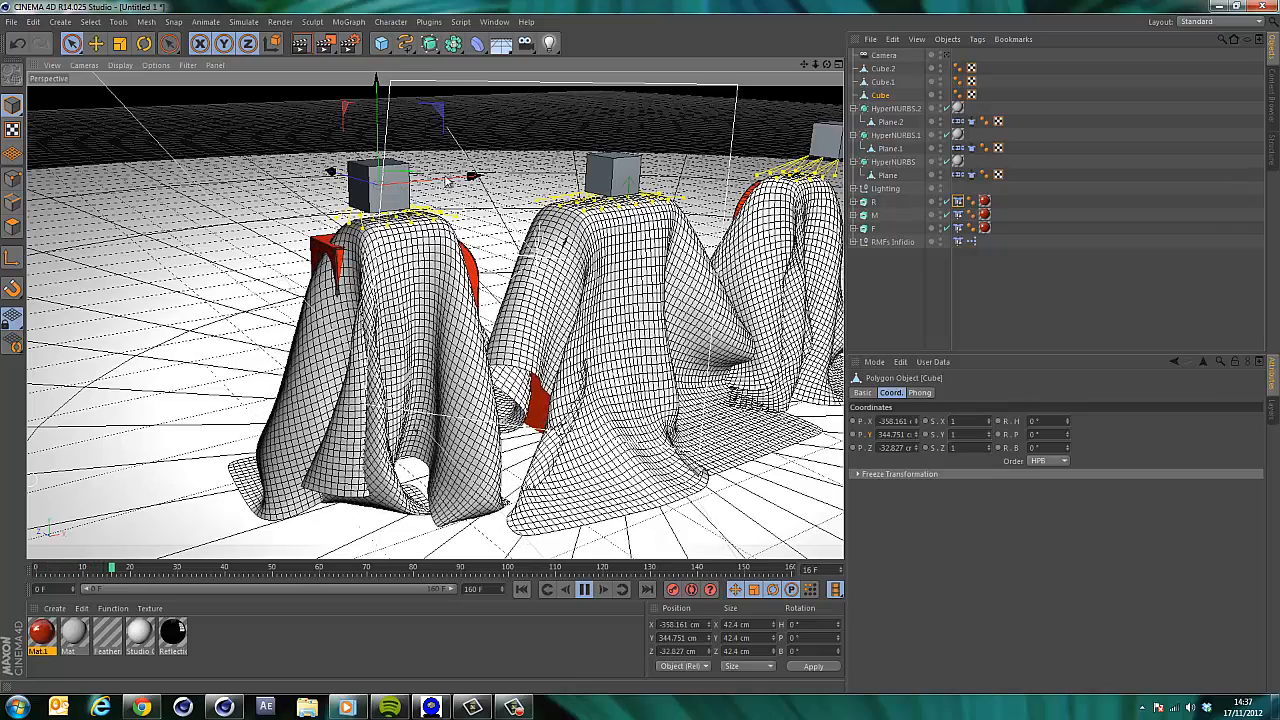
pyautogui.click(584, 589)
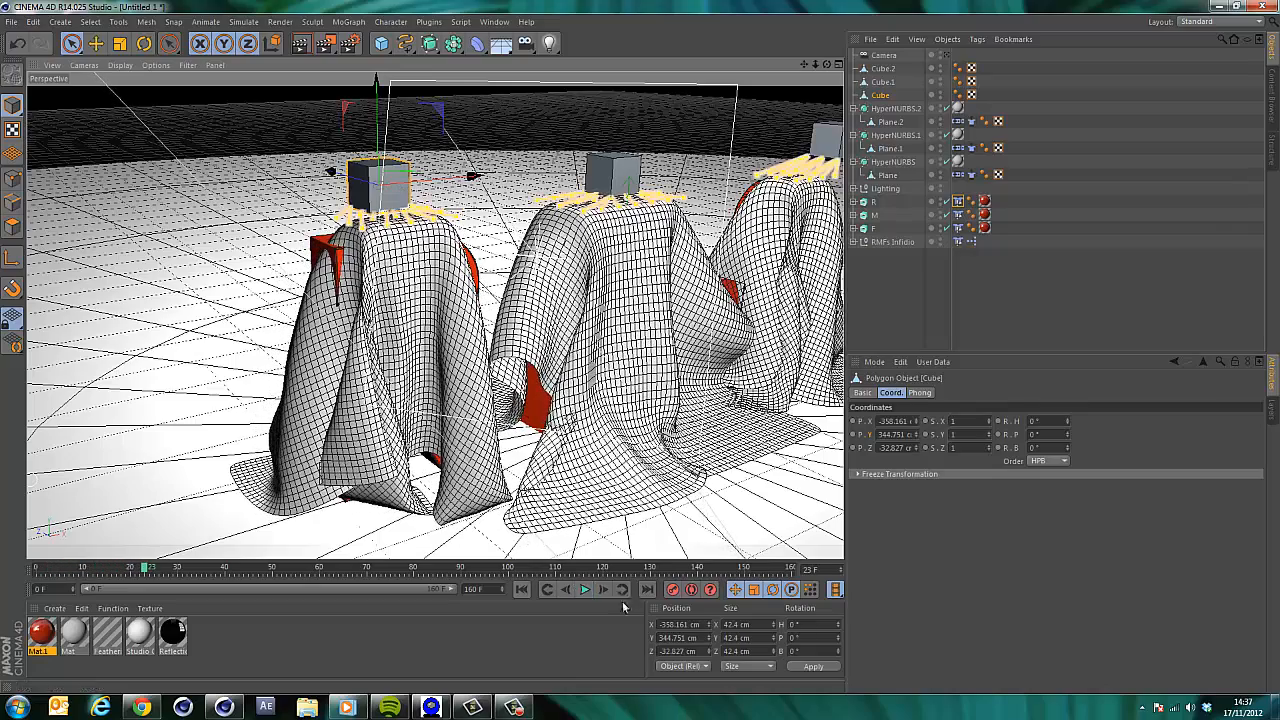
pyautogui.click(521, 590)
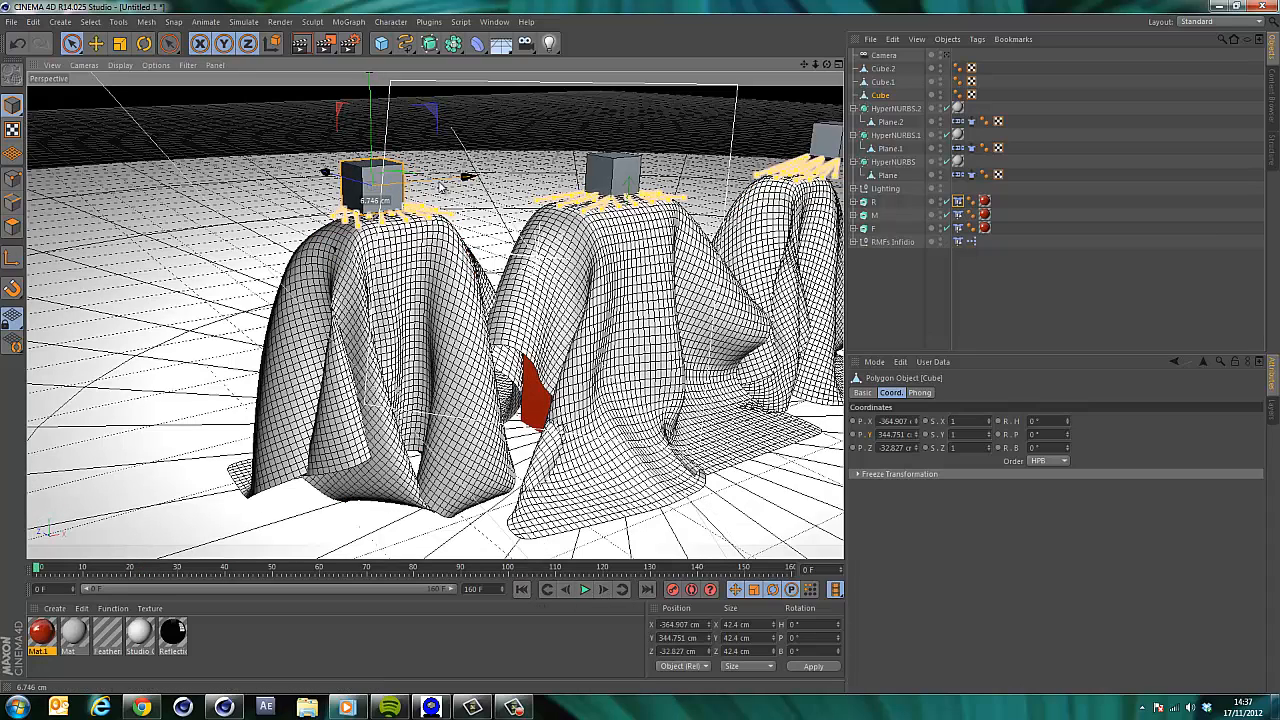
pyautogui.moveTo(441, 186); pyautogui.dragTo(494, 195)
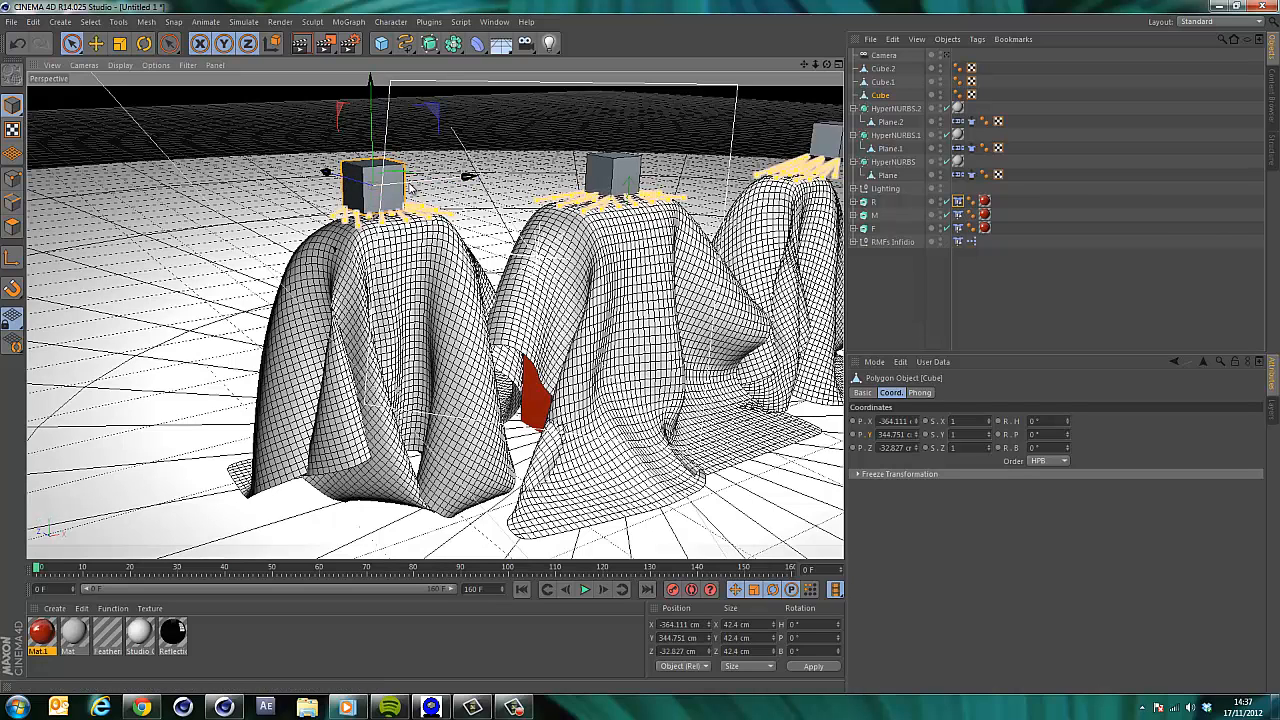
pyautogui.click(584, 589)
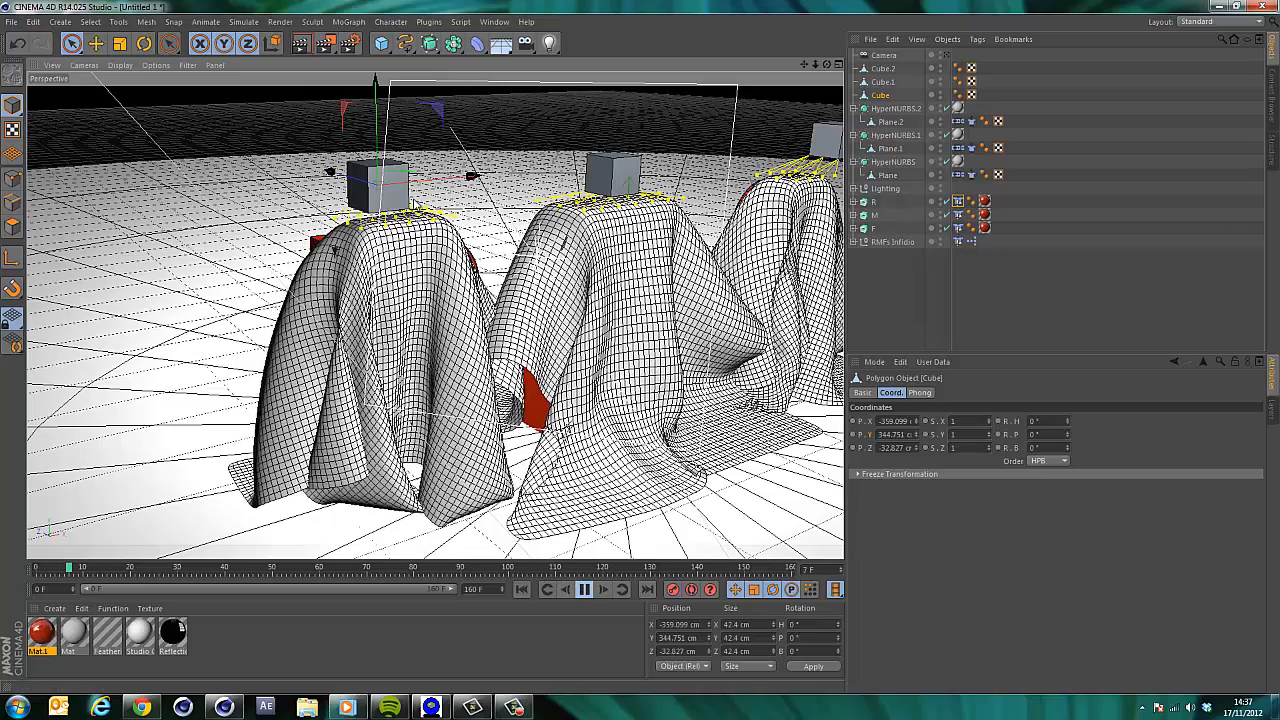
pyautogui.click(582, 590)
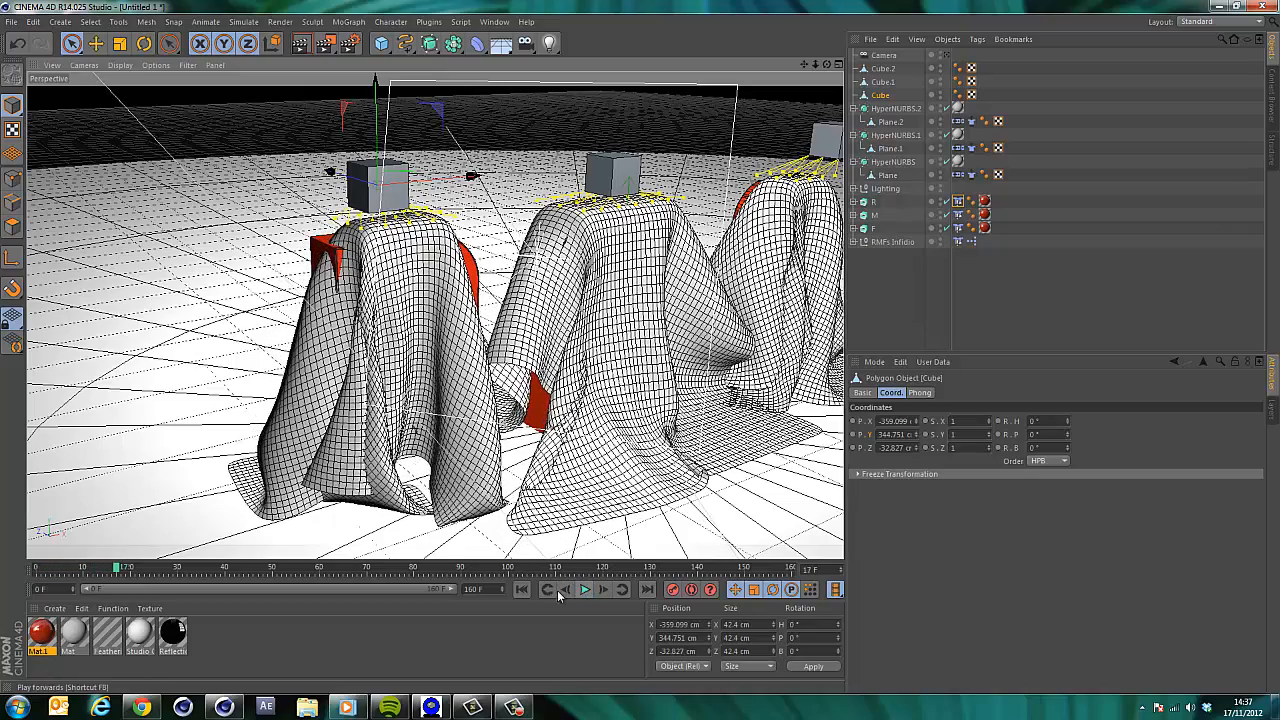
pyautogui.click(522, 590)
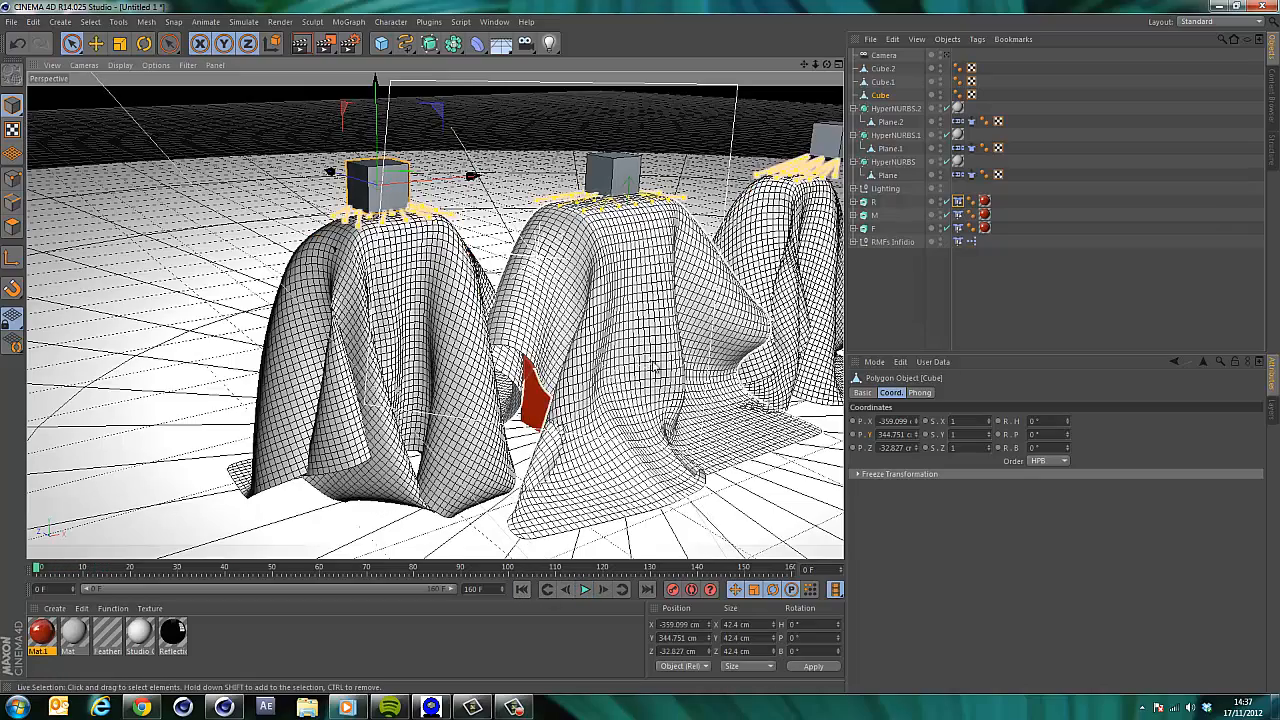
# Delete the R letter's collider tag again and add a fresh Cloth Collider tag to R.
pyautogui.click(957, 202)
pyautogui.press('Delete')
pyautogui.rightClick(871, 204)
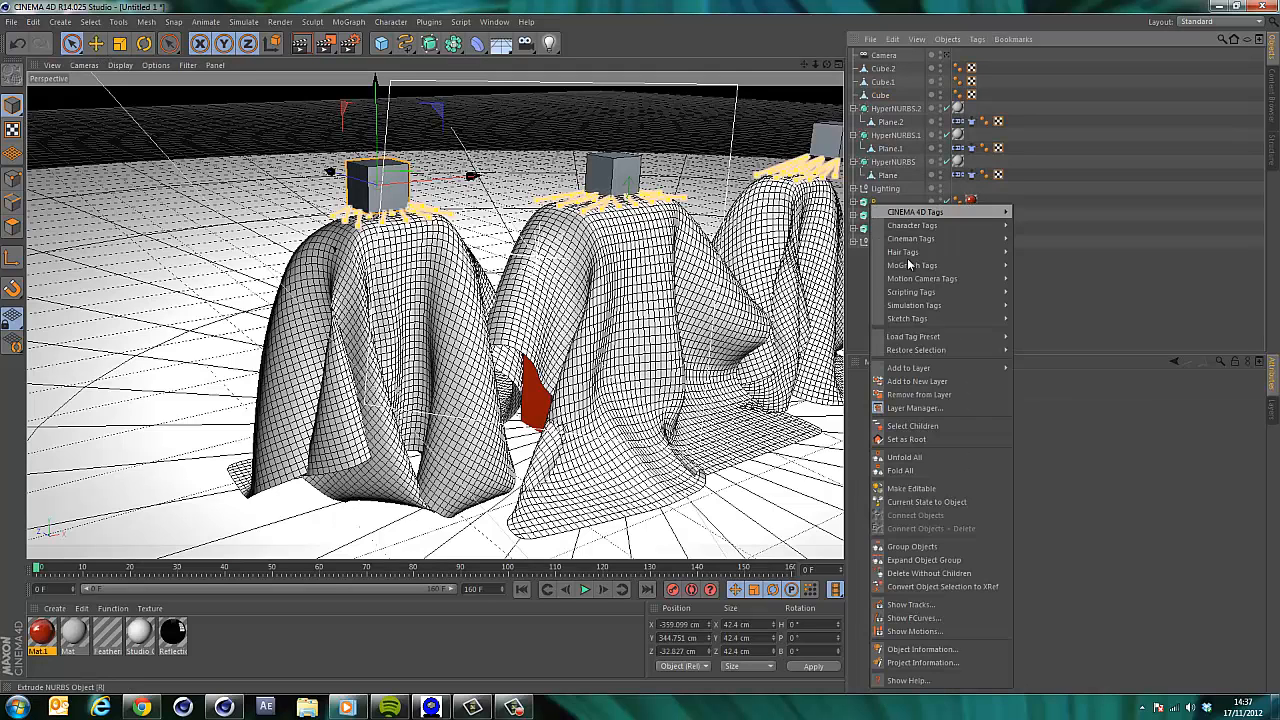
pyautogui.moveTo(950, 305)
pyautogui.click(1050, 377)
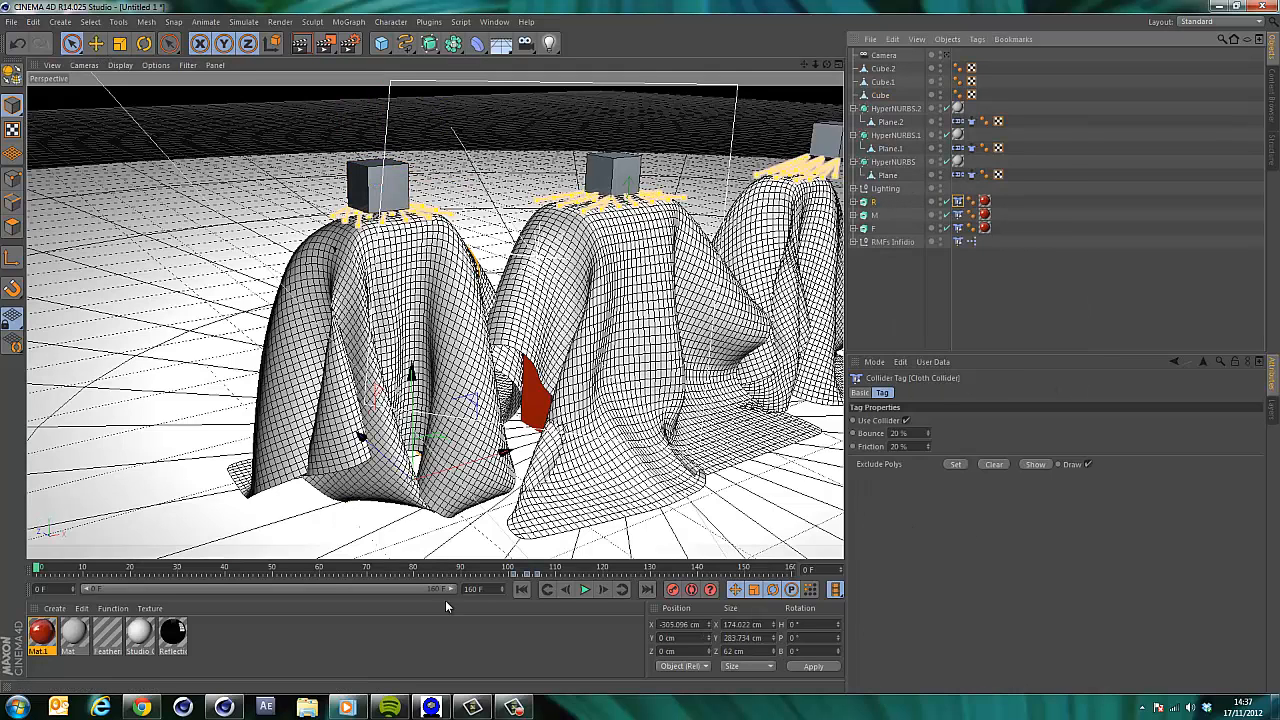
# Play the simulation, then select the Cube and nudge it slightly sideways.
pyautogui.click(584, 590)
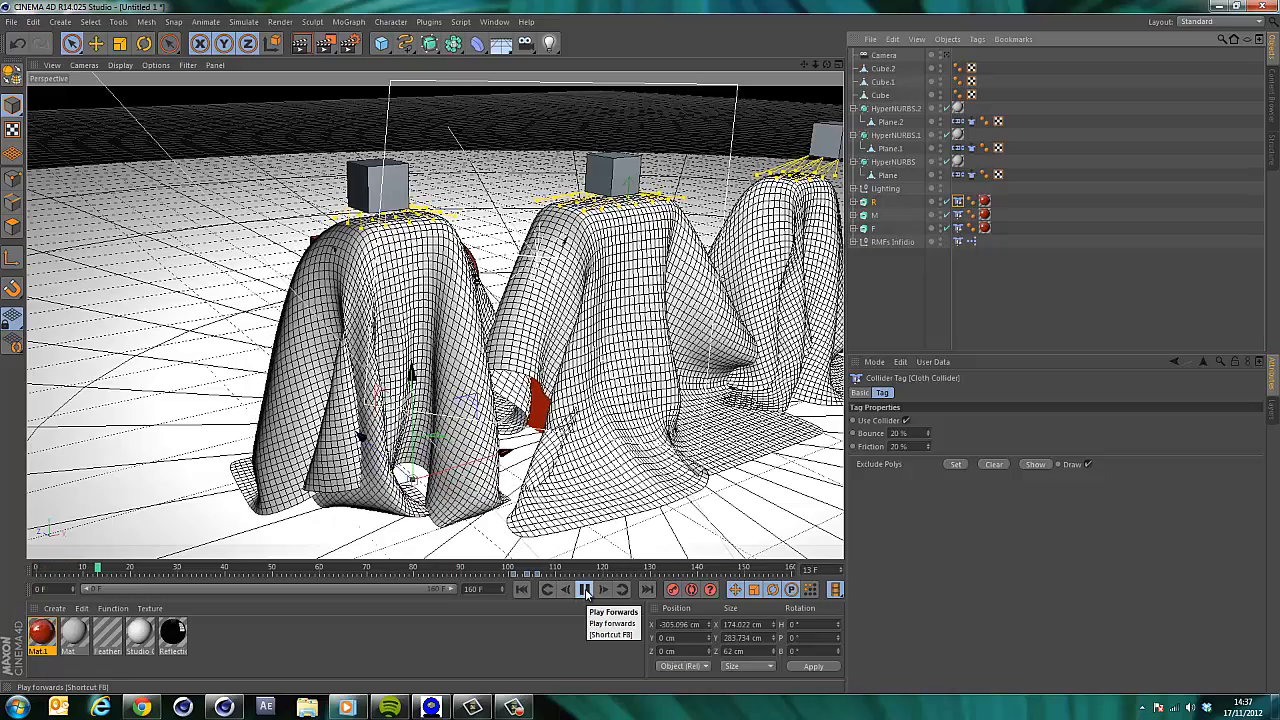
pyautogui.click(584, 590)
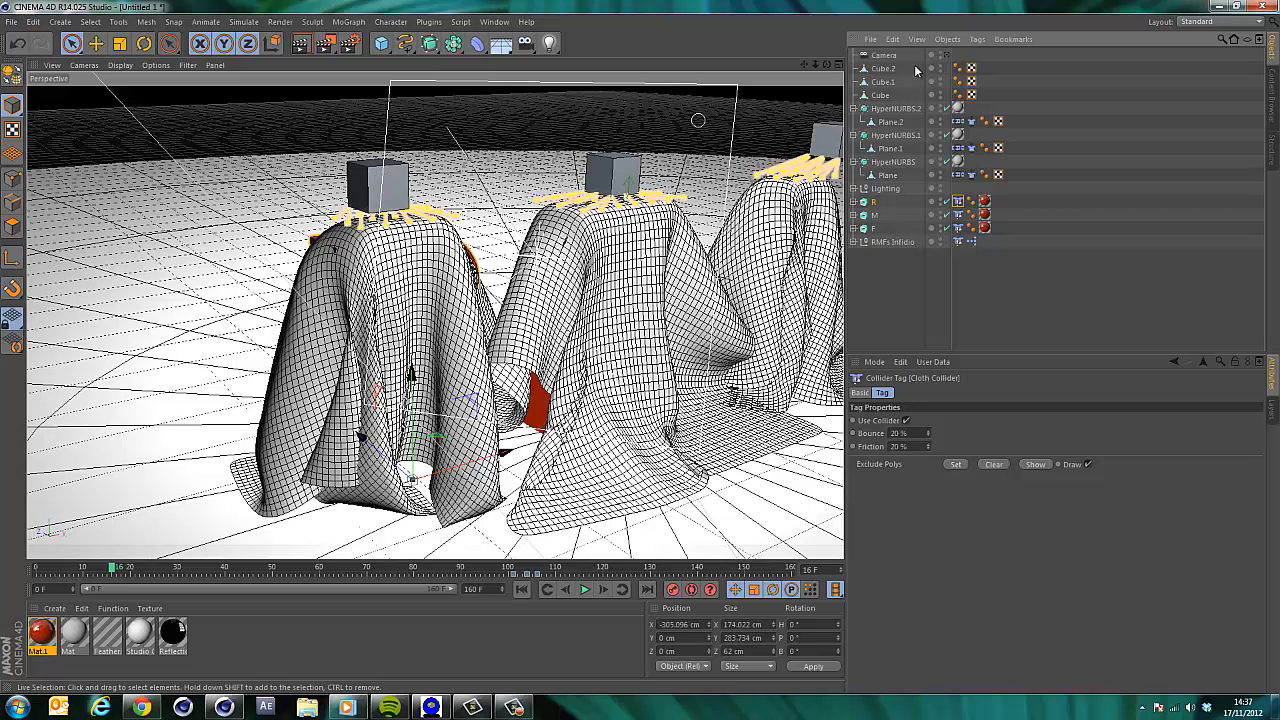
pyautogui.click(880, 94)
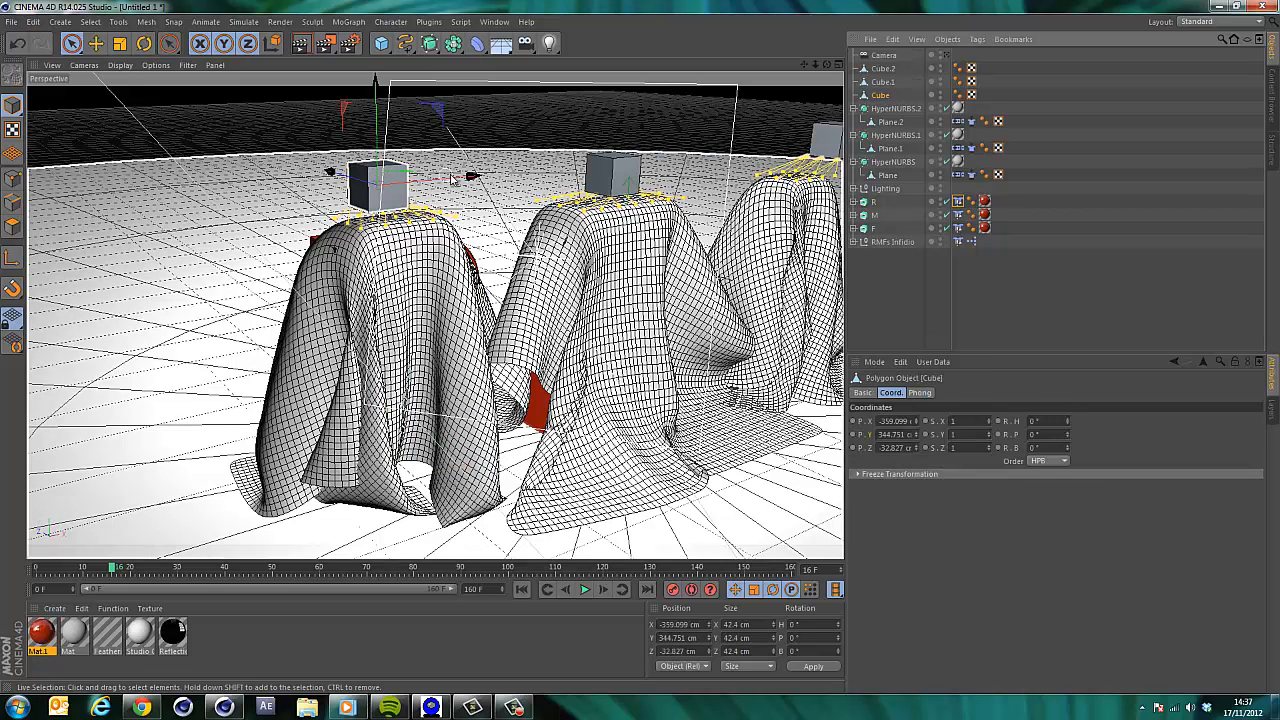
pyautogui.moveTo(480, 176); pyautogui.dragTo(465, 188)
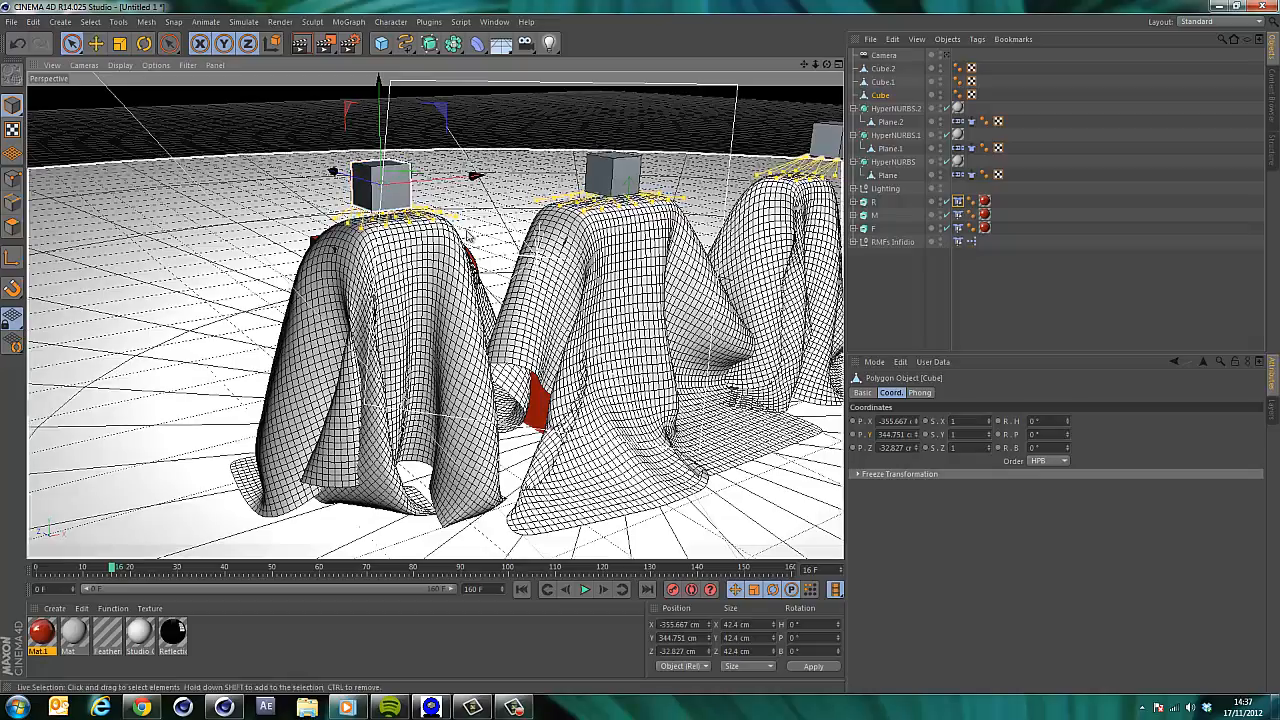
pyautogui.moveTo(827, 67); pyautogui.dragTo(880, 40)
# Replay the cloth lift-off from the start while nudging the Cube, rewind, and delete the Cube.
pyautogui.click(521, 589)
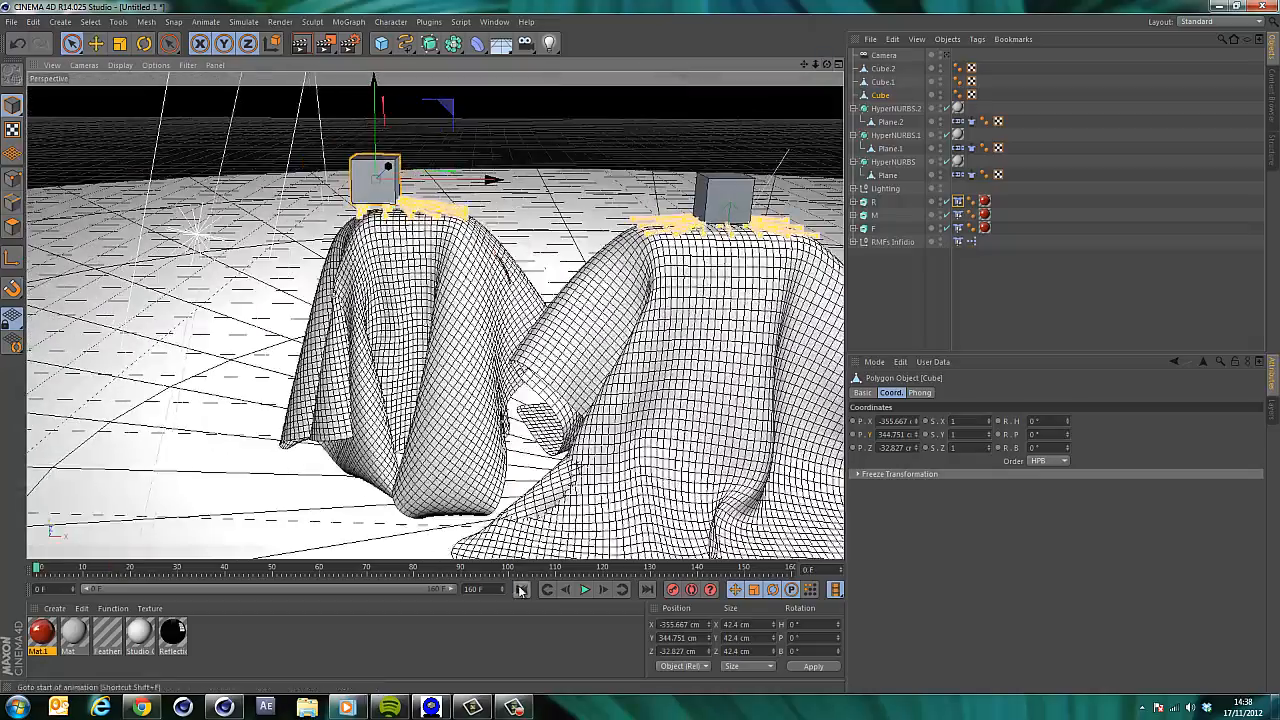
pyautogui.click(586, 590)
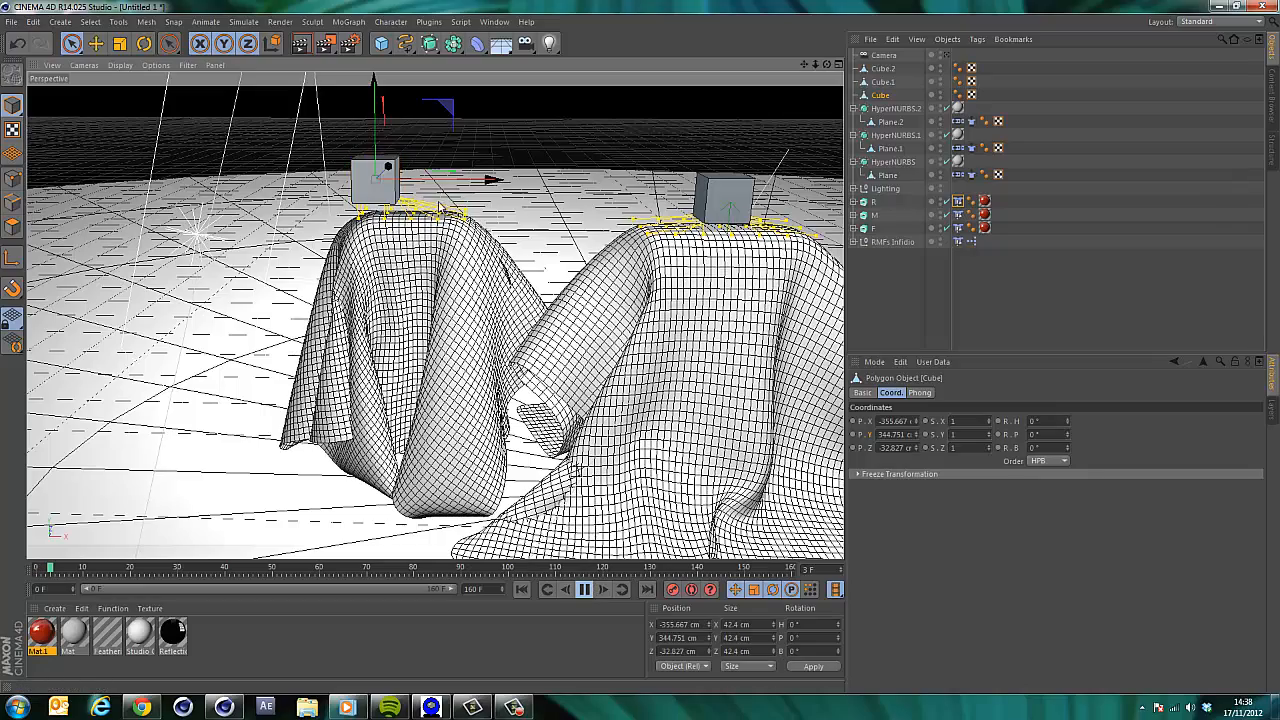
pyautogui.moveTo(487, 180); pyautogui.dragTo(482, 179)
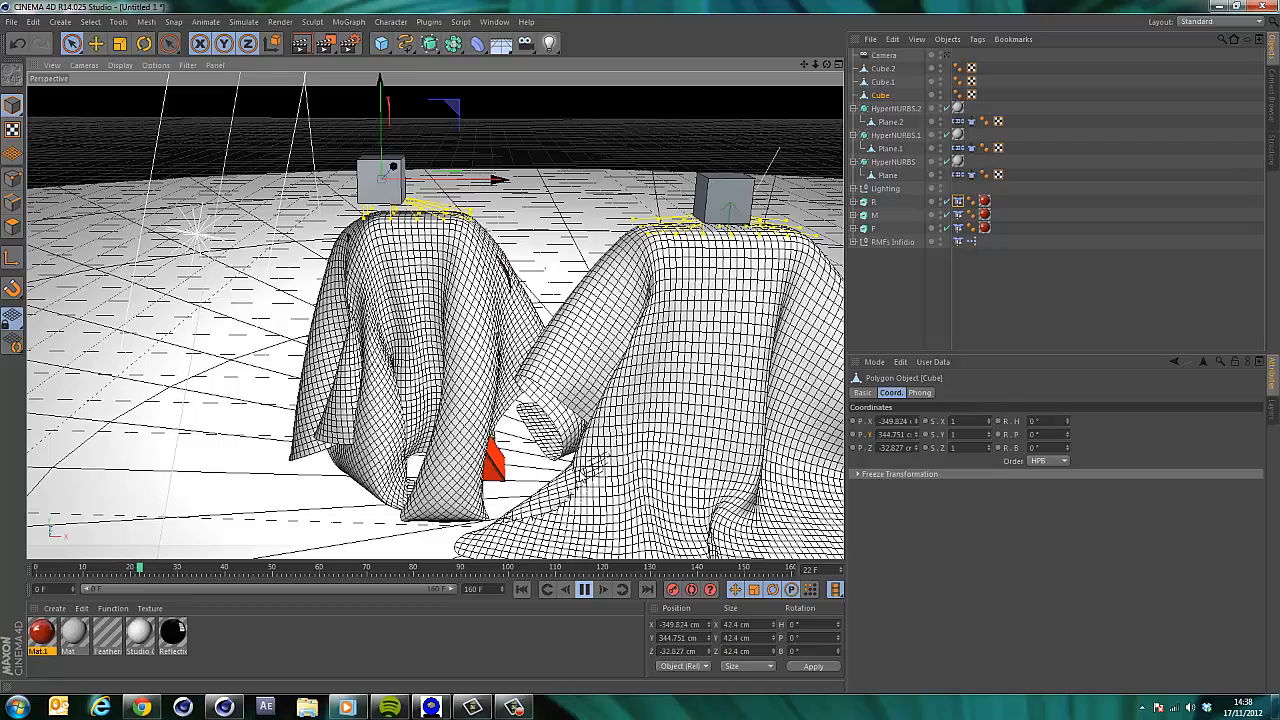
pyautogui.click(585, 590)
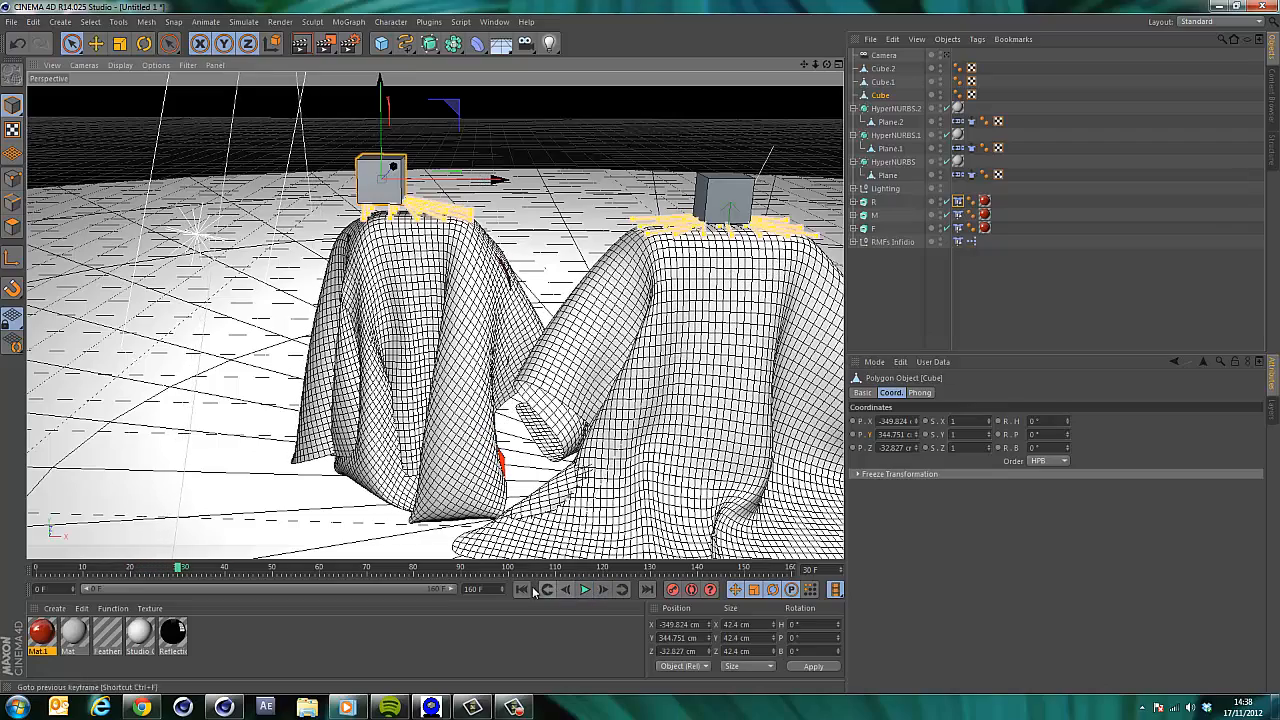
pyautogui.click(522, 590)
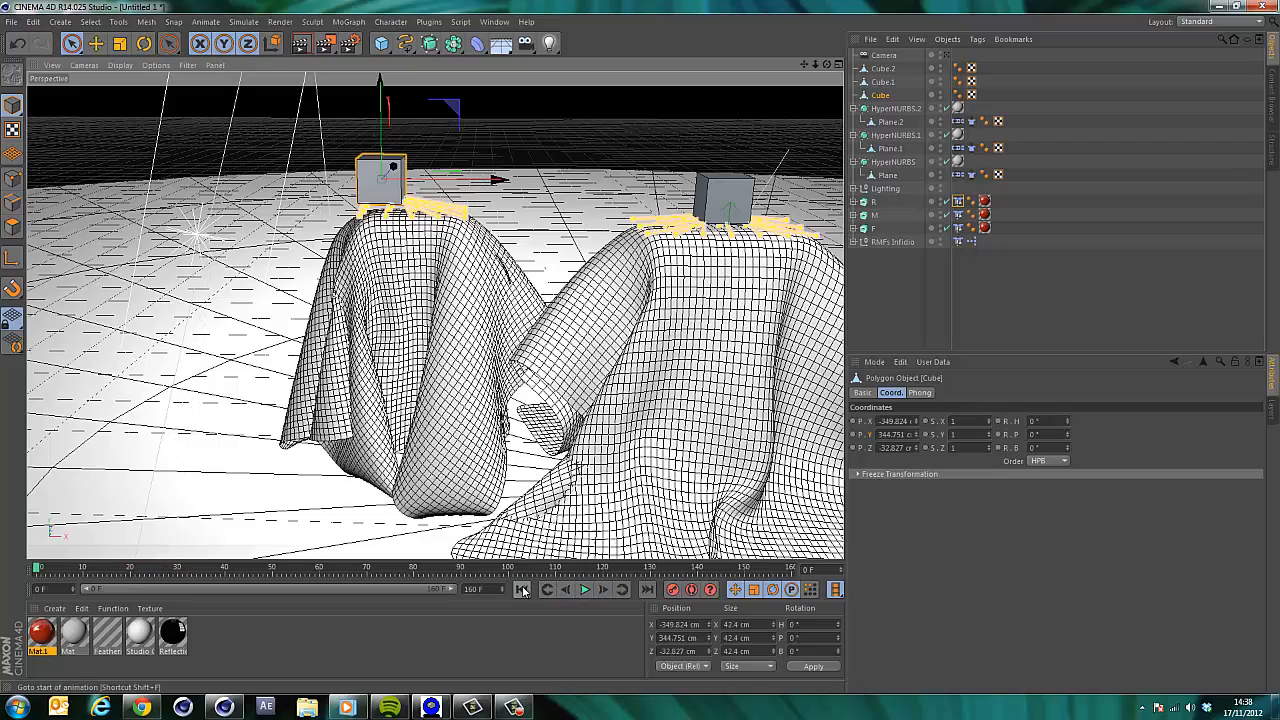
pyautogui.click(879, 95)
pyautogui.press('Delete')
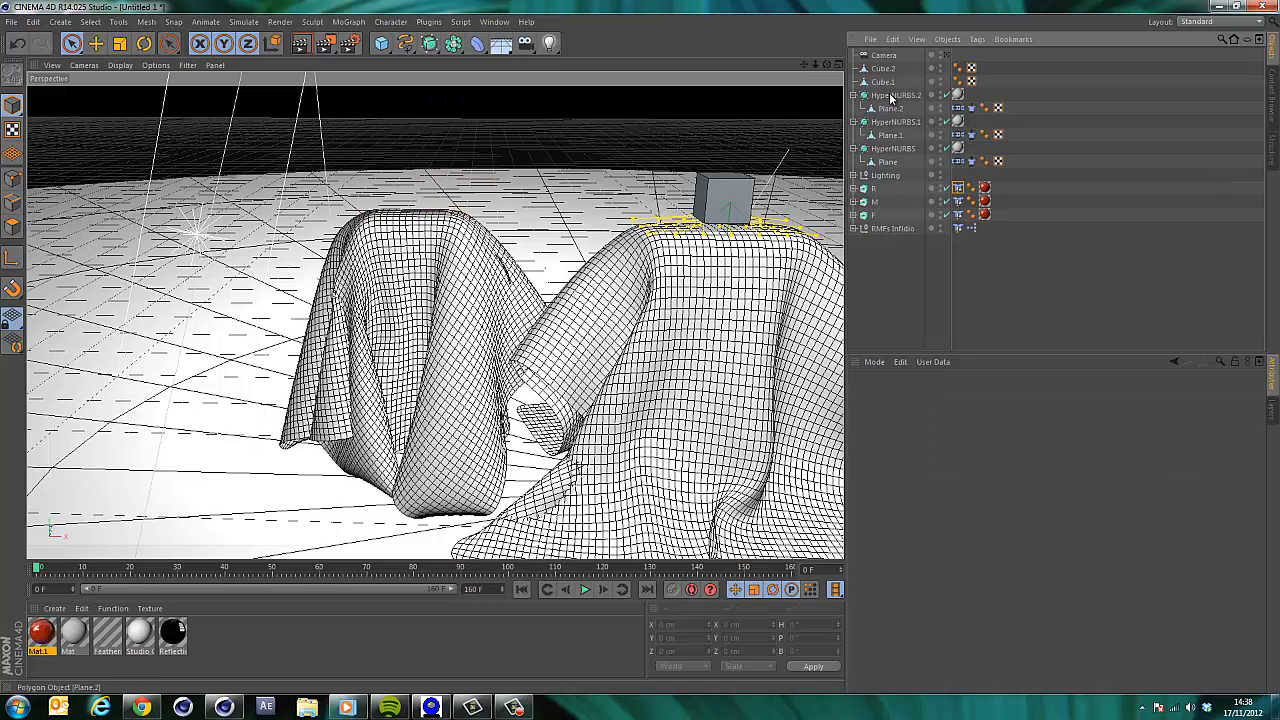
# Create a new cube and scale it down to about 82.4 cm.
pyautogui.click(382, 44)
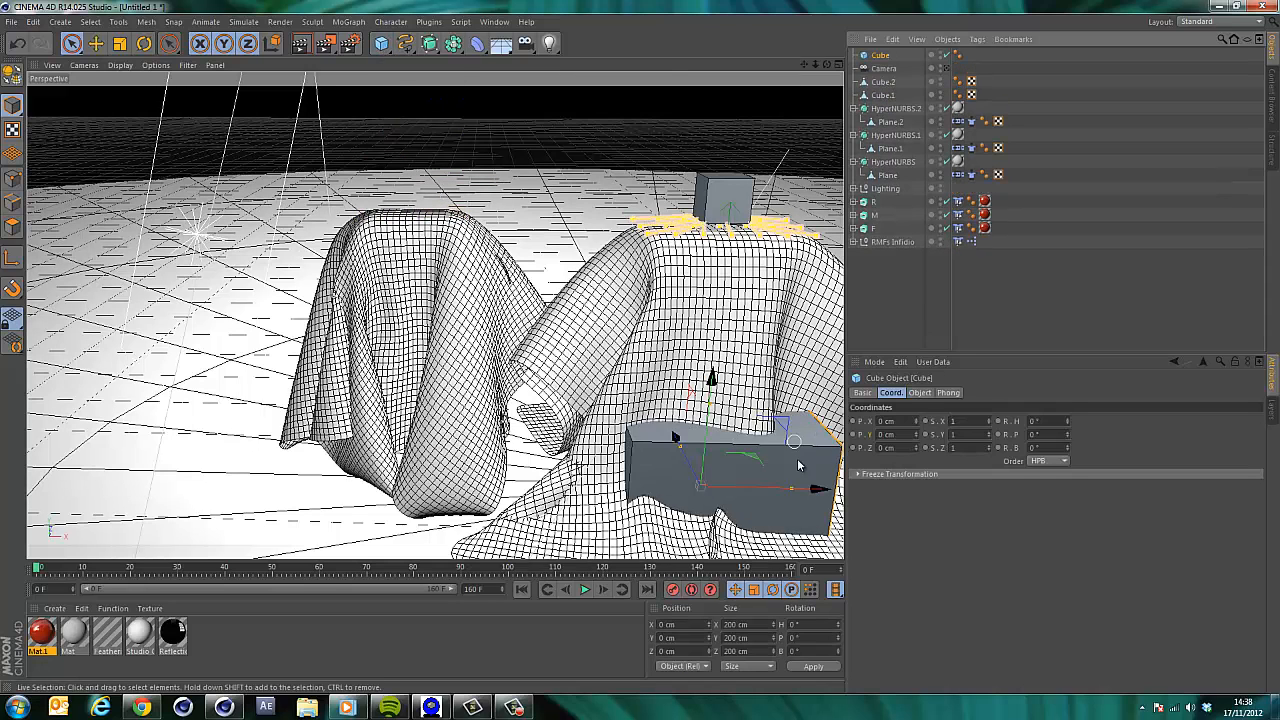
pyautogui.press('t')
pyautogui.moveTo(783, 469); pyautogui.dragTo(672, 470)
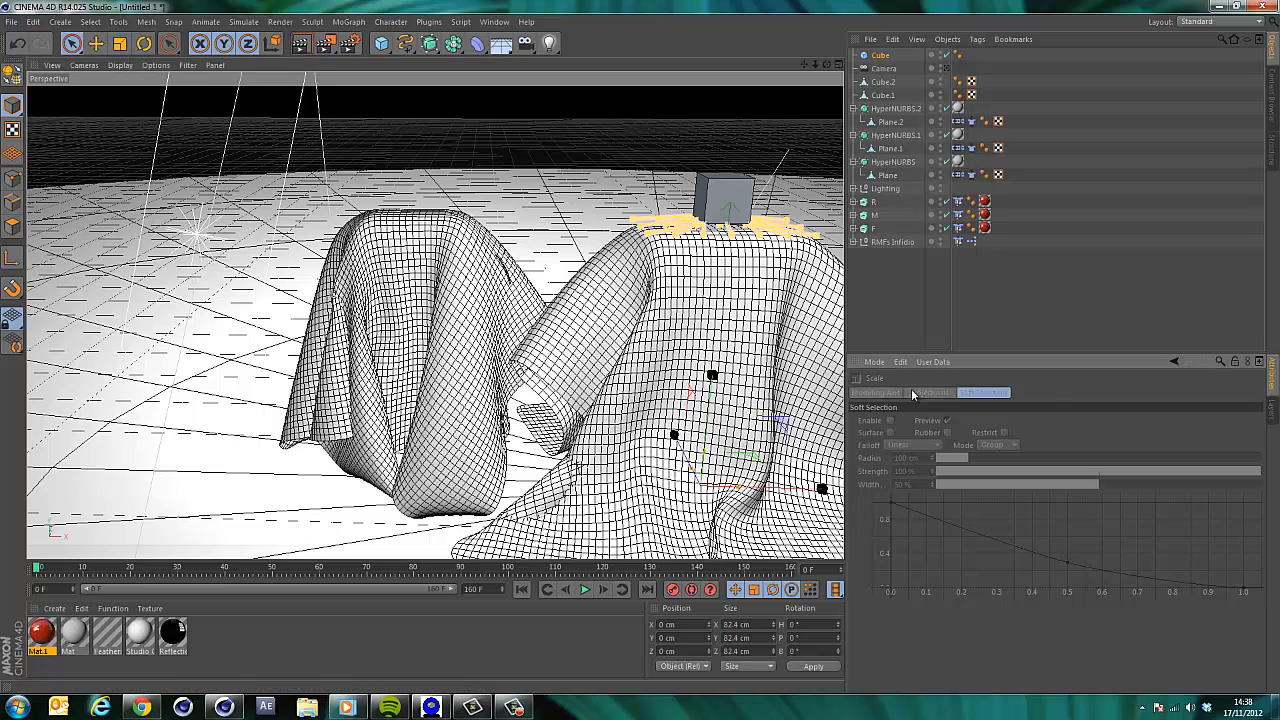
pyautogui.press('space')
# Move the new cube above the left cloth, to about X -311 cm and Y 380 cm.
pyautogui.moveTo(819, 490); pyautogui.dragTo(501, 484)
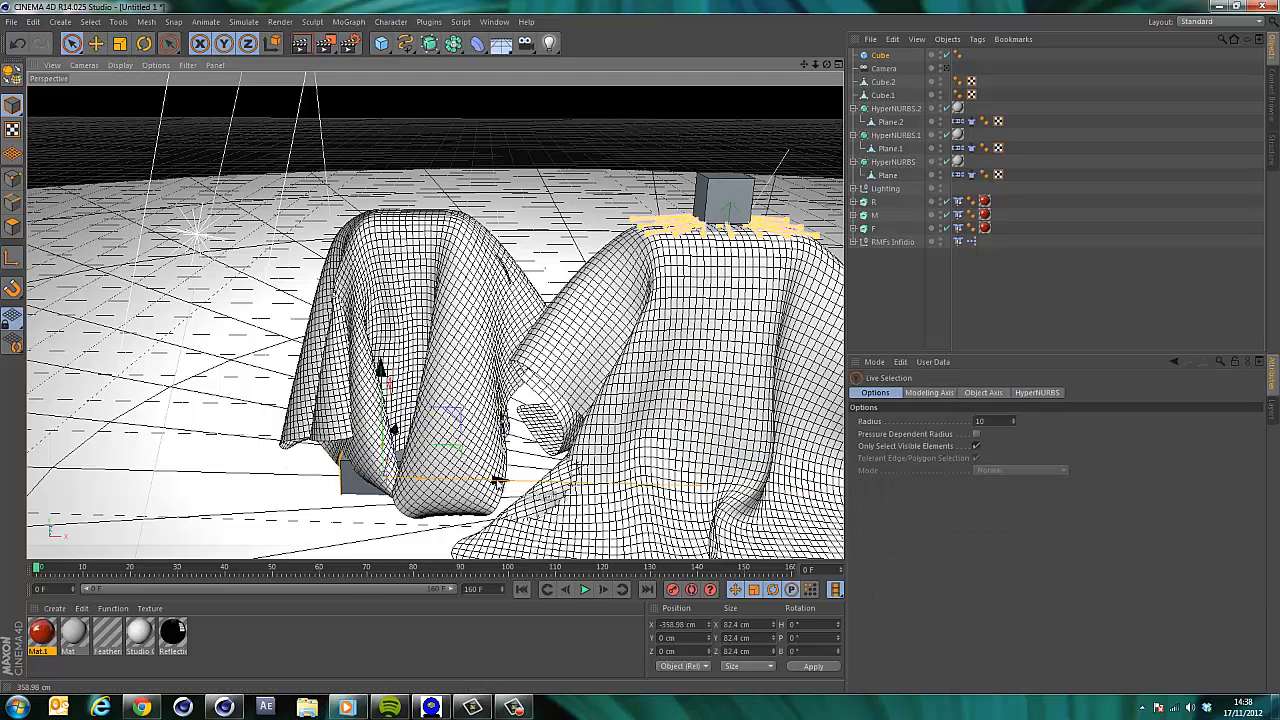
pyautogui.moveTo(384, 380); pyautogui.dragTo(384, 88)
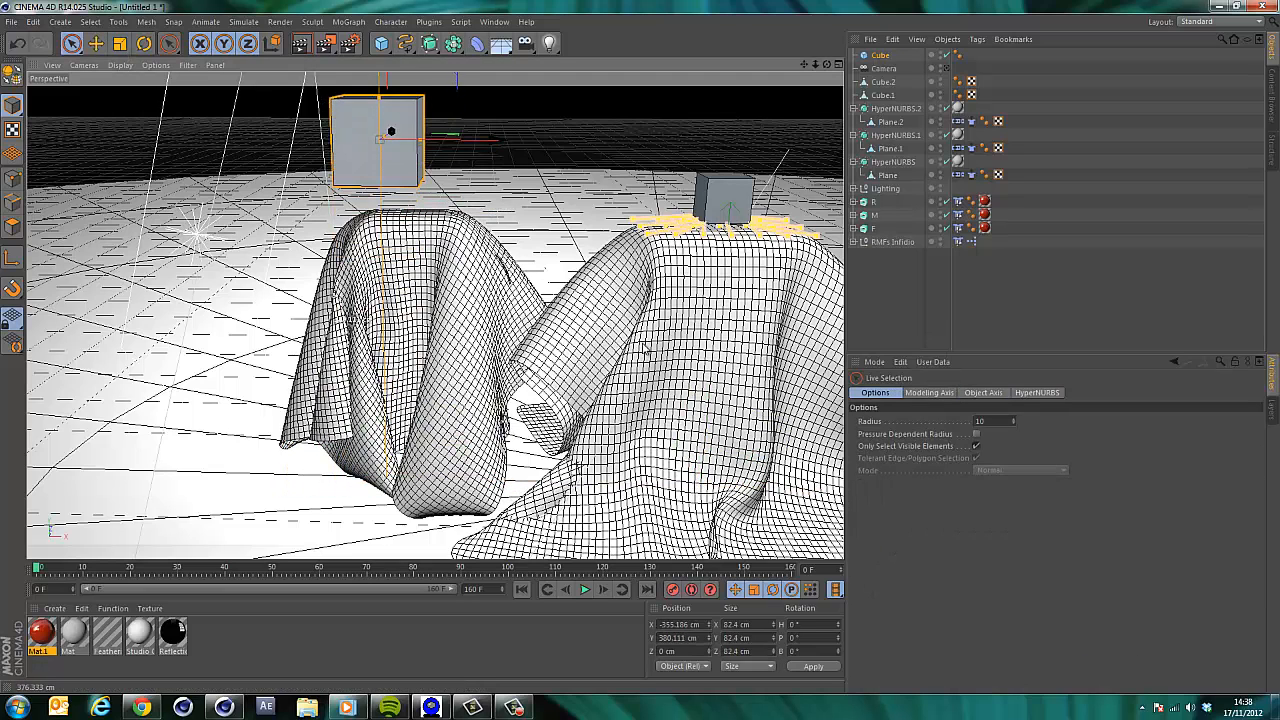
pyautogui.moveTo(490, 141); pyautogui.dragTo(530, 140)
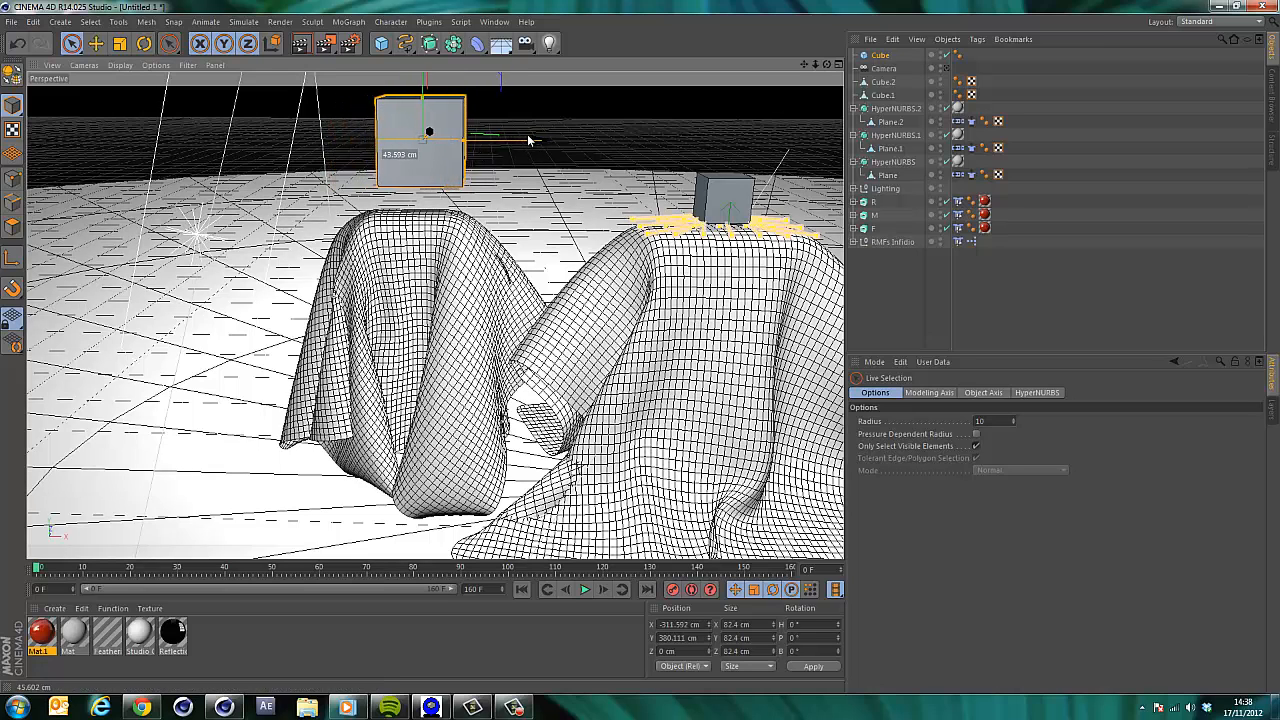
# Rewind to the first frame and switch off the left cloth's HyperNURBS smoothing in the viewport.
pyautogui.click(523, 590)
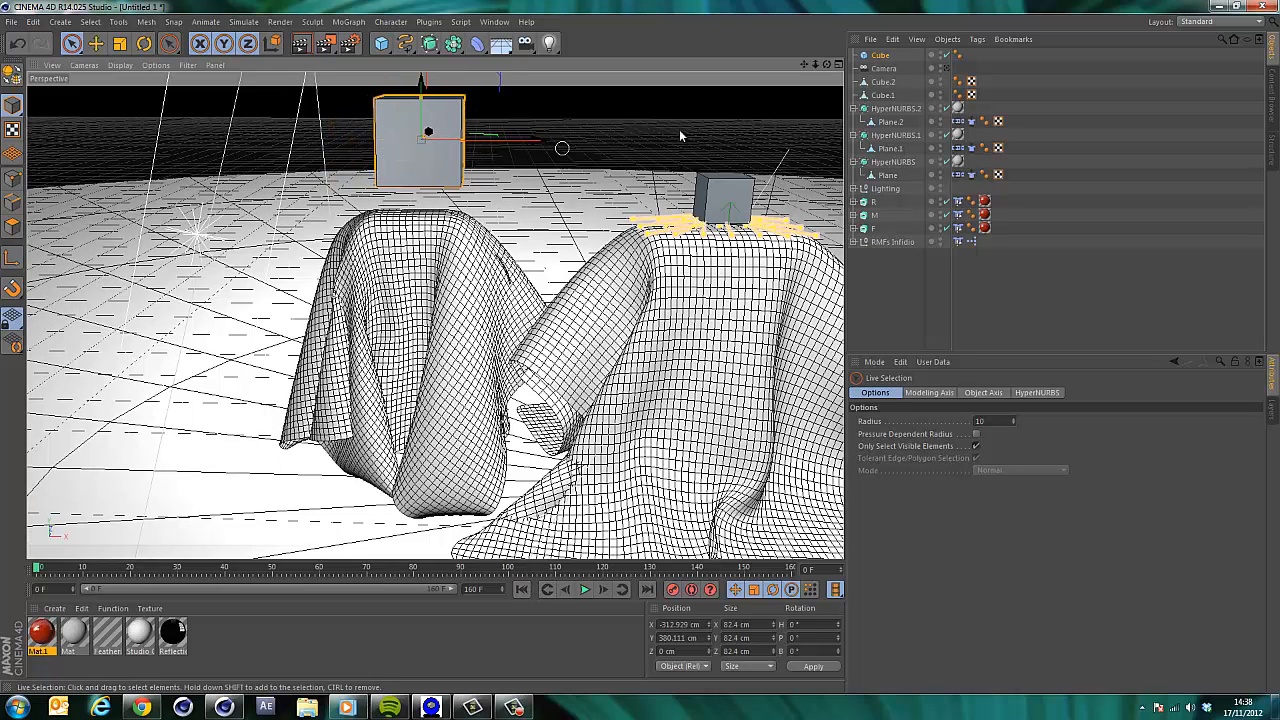
pyautogui.click(946, 162)
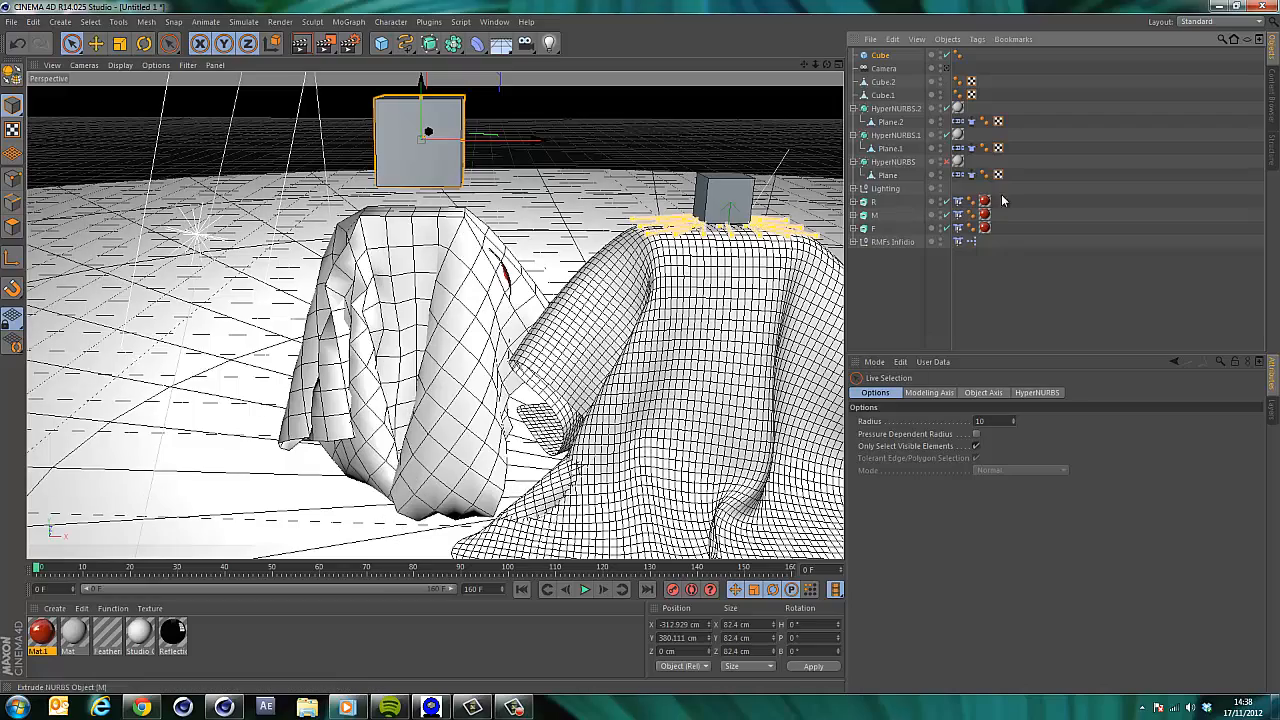
# In point mode, select the top-edge points of the left cloth plane for its Belt tag.
pyautogui.click(959, 175)
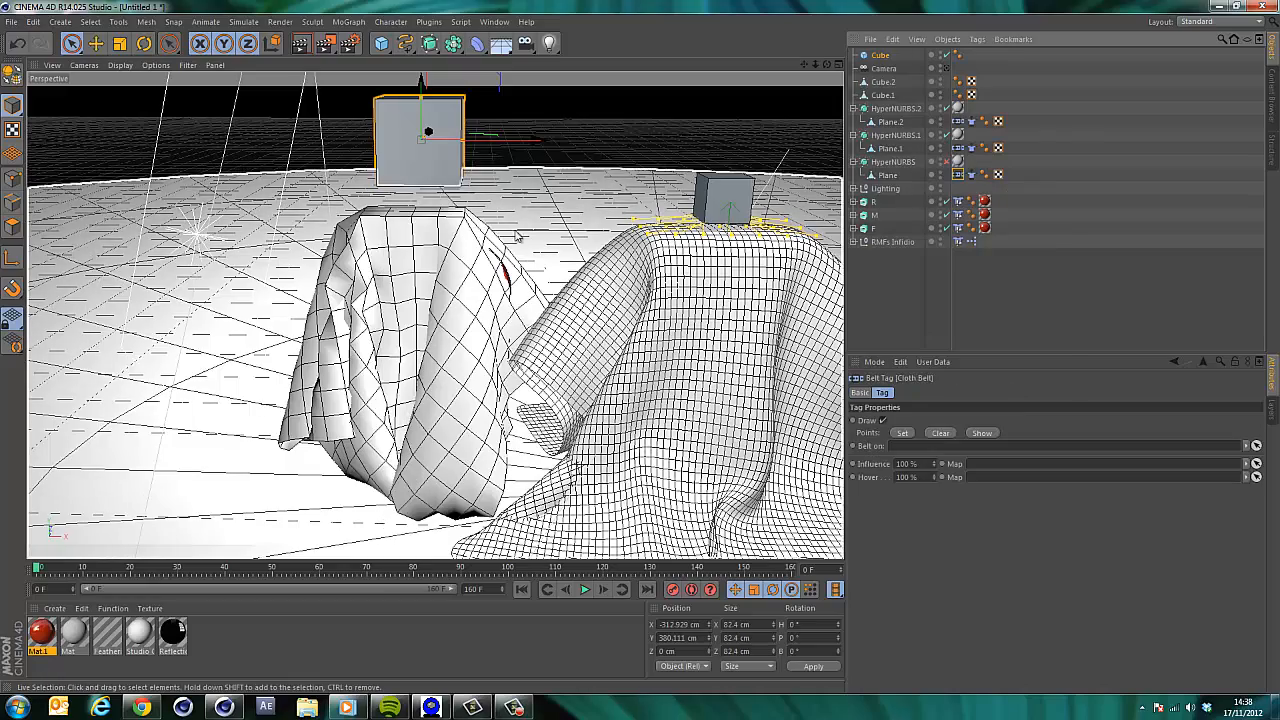
pyautogui.moveTo(826, 65); pyautogui.dragTo(643, 347)
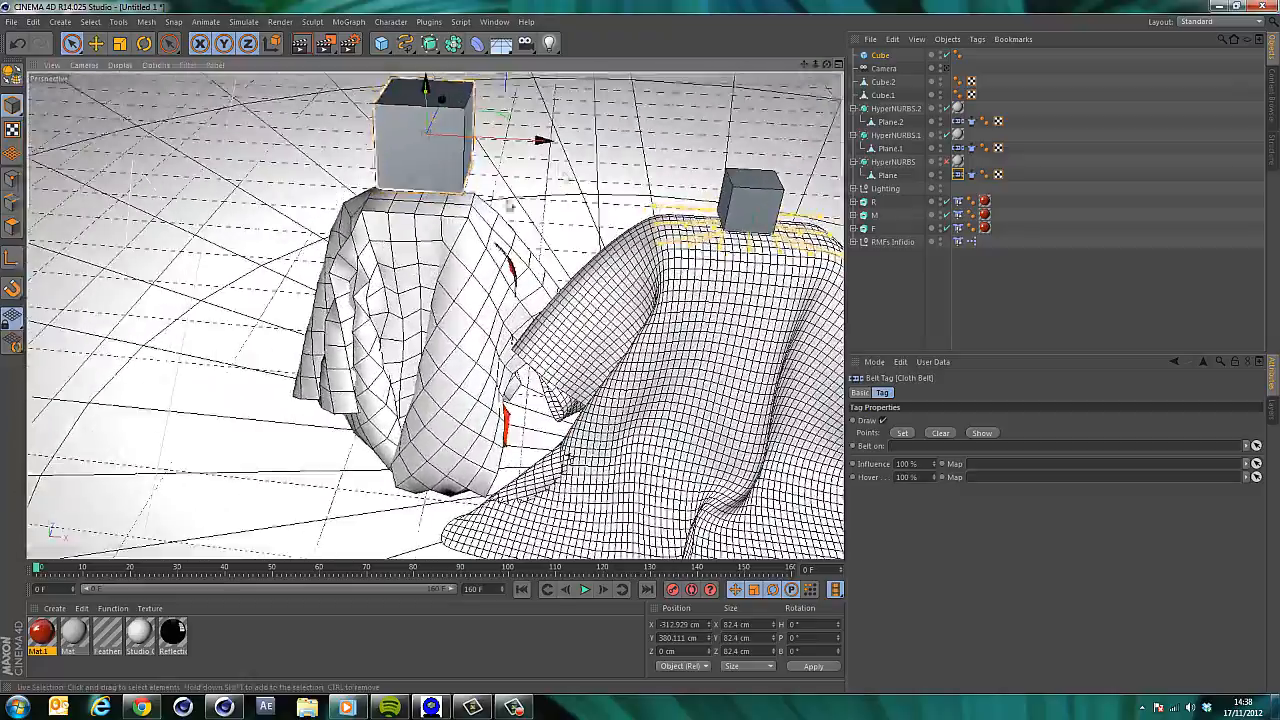
pyautogui.click(13, 177)
pyautogui.click(889, 175)
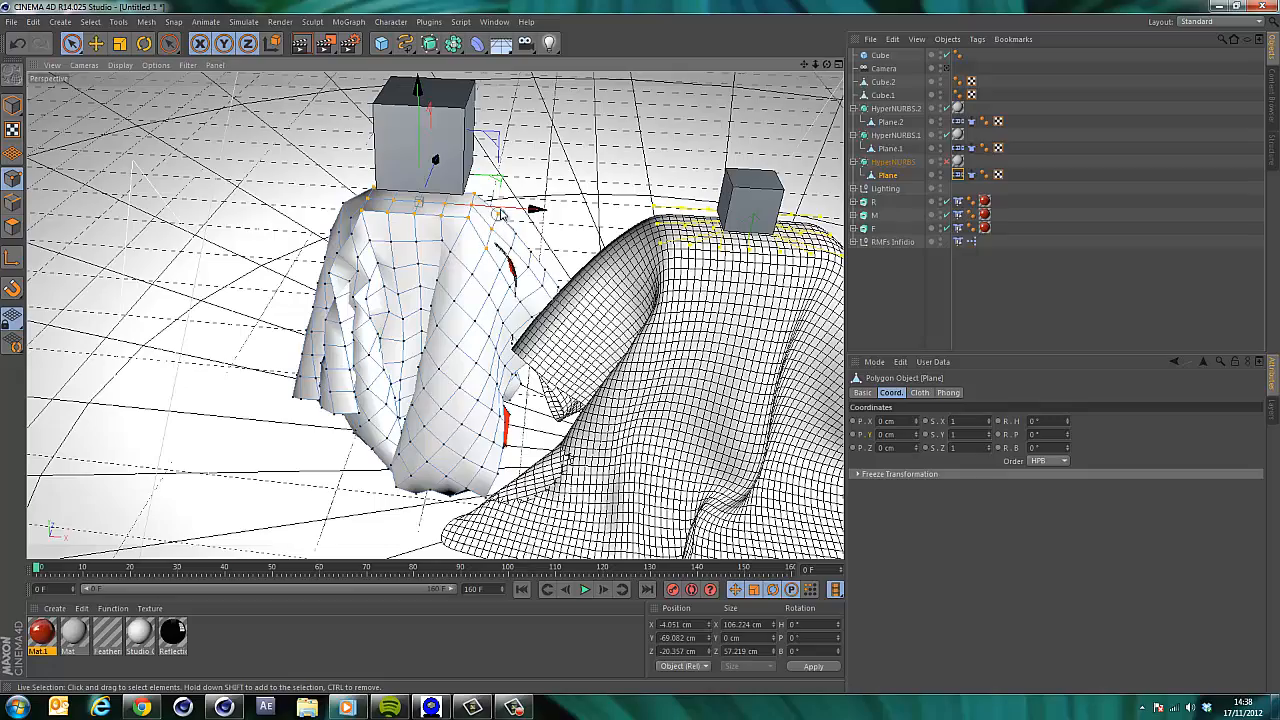
pyautogui.keyDown('shift'); pyautogui.moveTo(500, 213); pyautogui.dragTo(503, 213); pyautogui.keyUp('shift')
pyautogui.moveTo(826, 66); pyautogui.dragTo(636, 352)
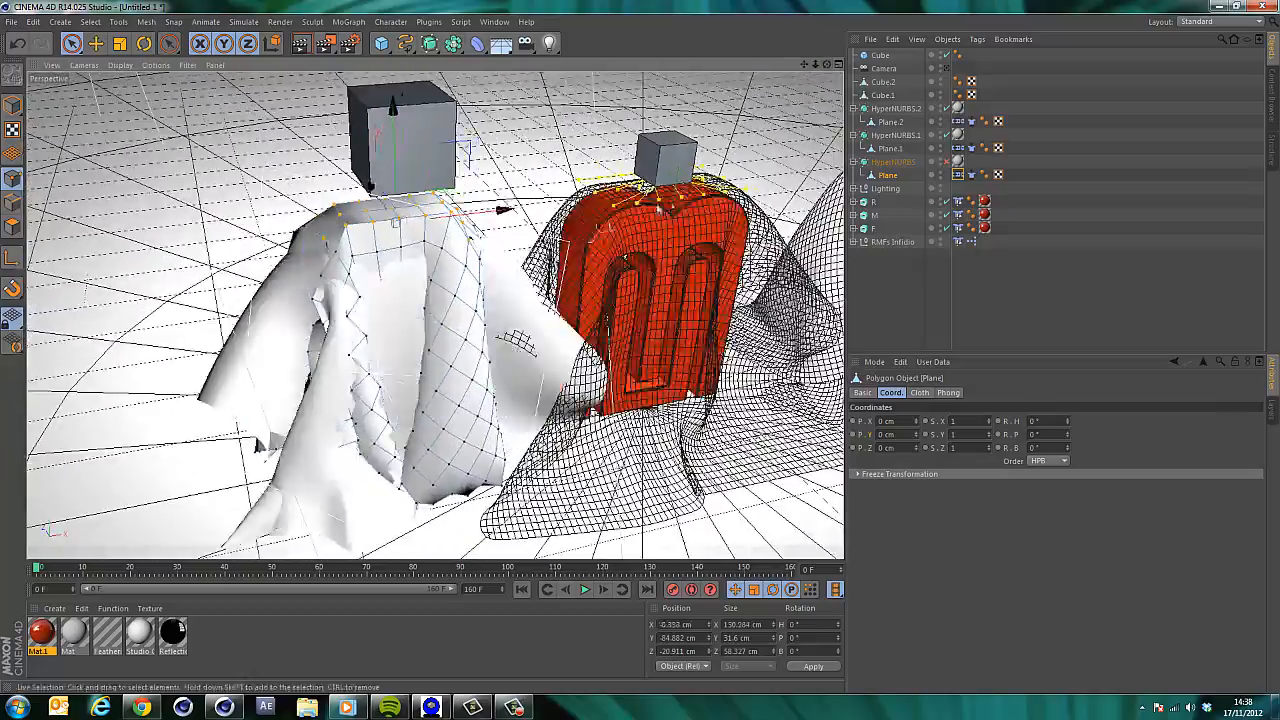
pyautogui.click(918, 393)
pyautogui.click(958, 176)
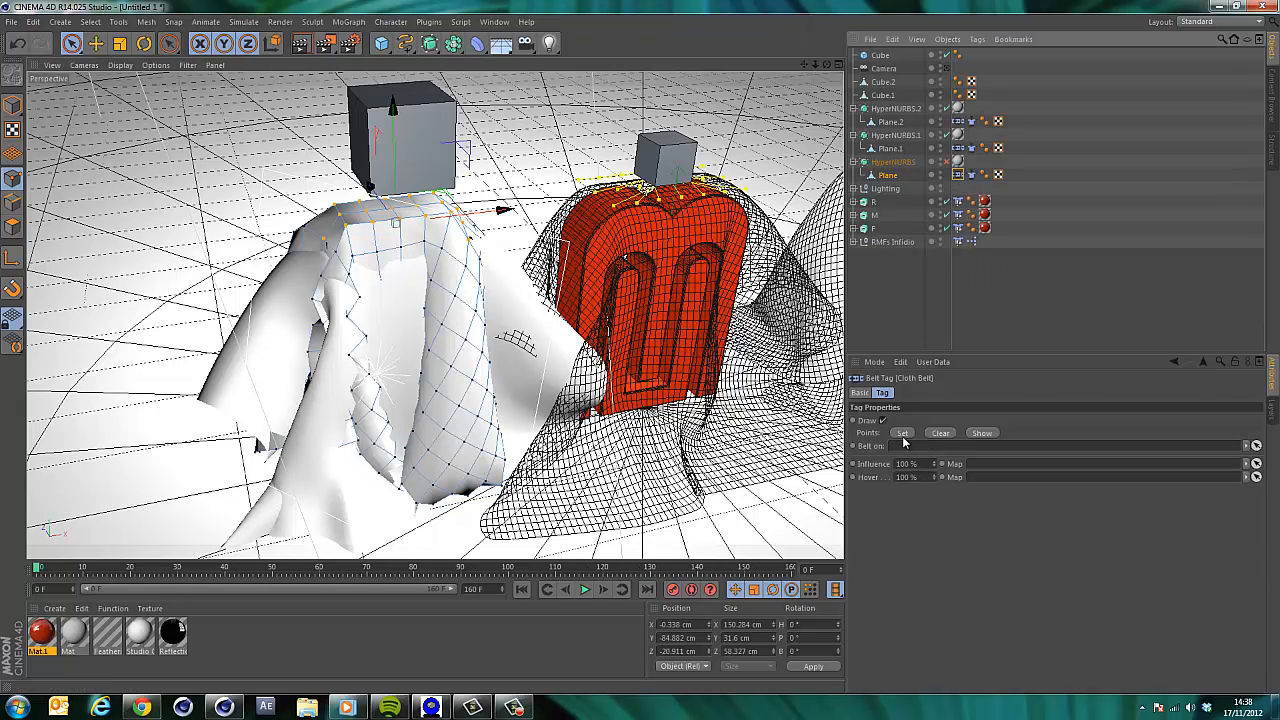
# Set the left cloth's Belt tag to belt the selected points onto the Cube.
pyautogui.click(880, 57)
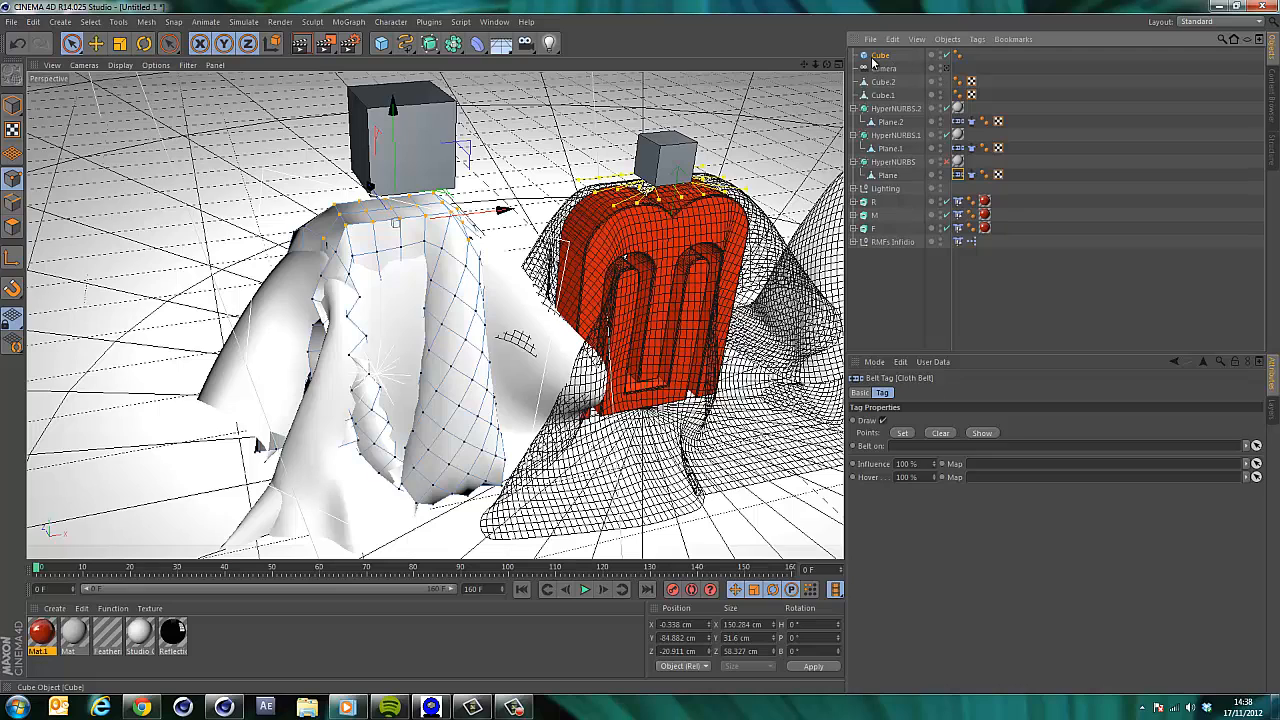
pyautogui.hotkey('ctrl', 'z')
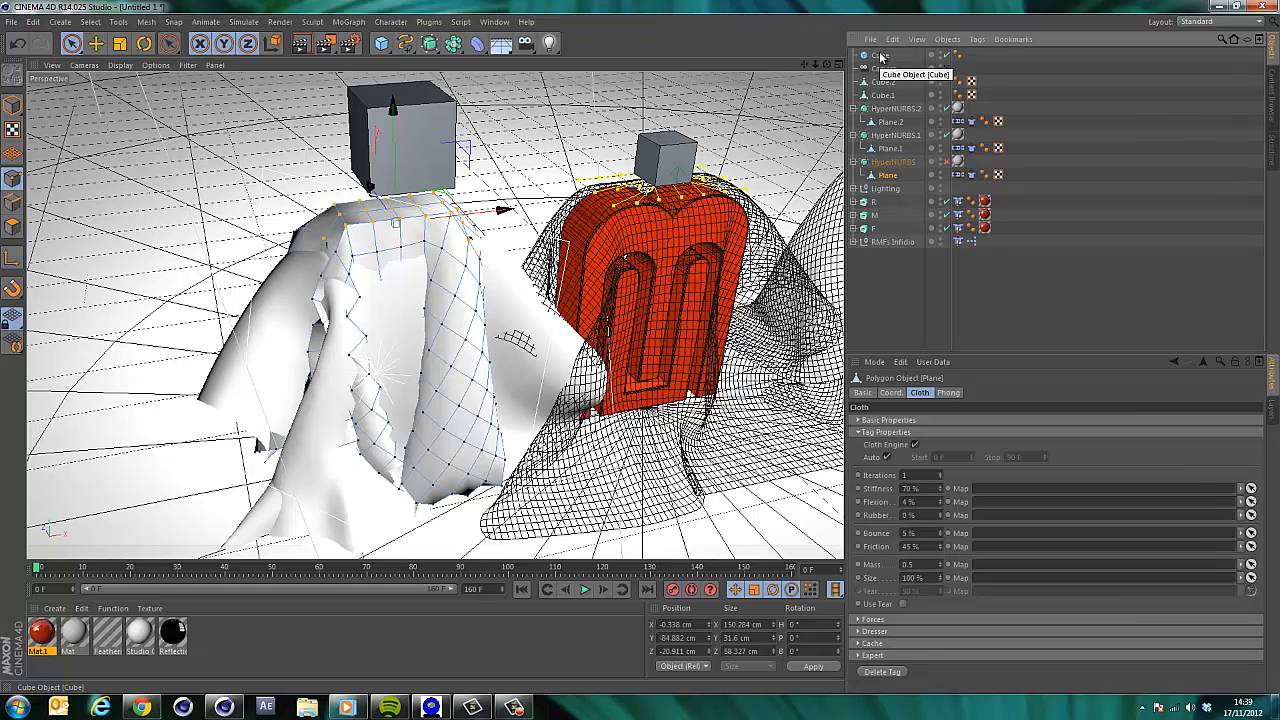
pyautogui.click(880, 57)
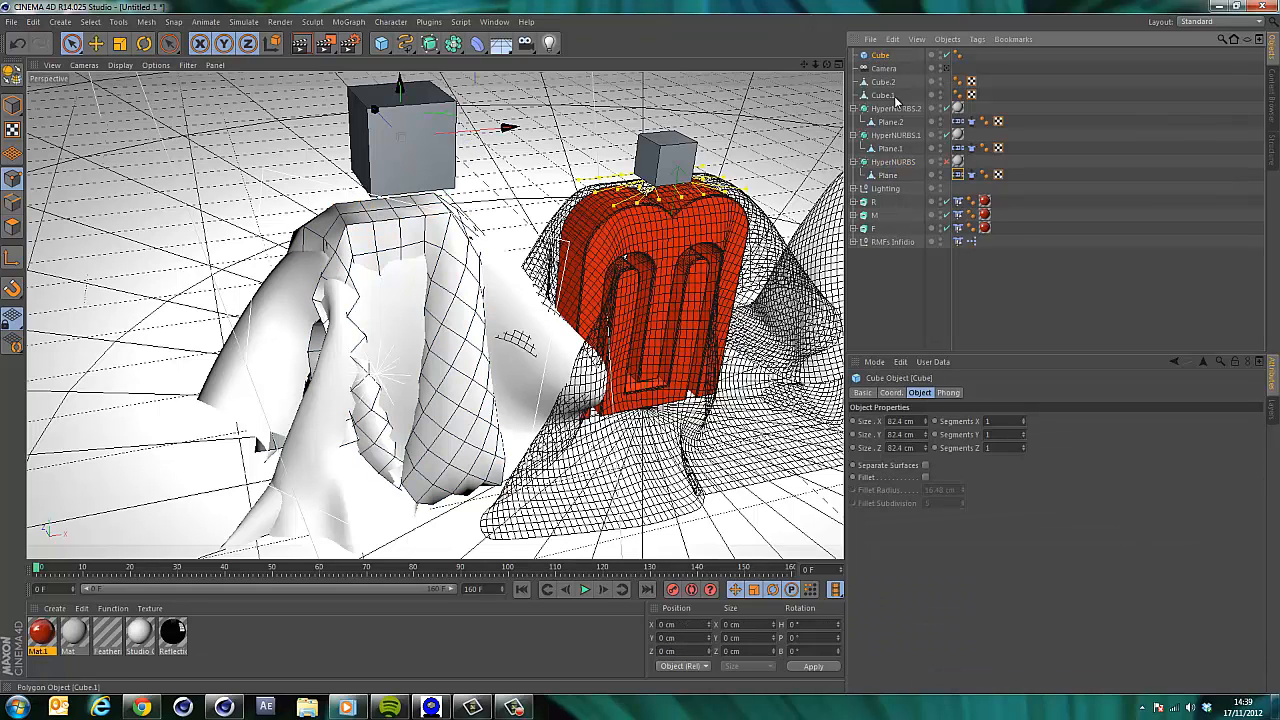
pyautogui.click(958, 175)
pyautogui.moveTo(881, 56); pyautogui.dragTo(886, 358)
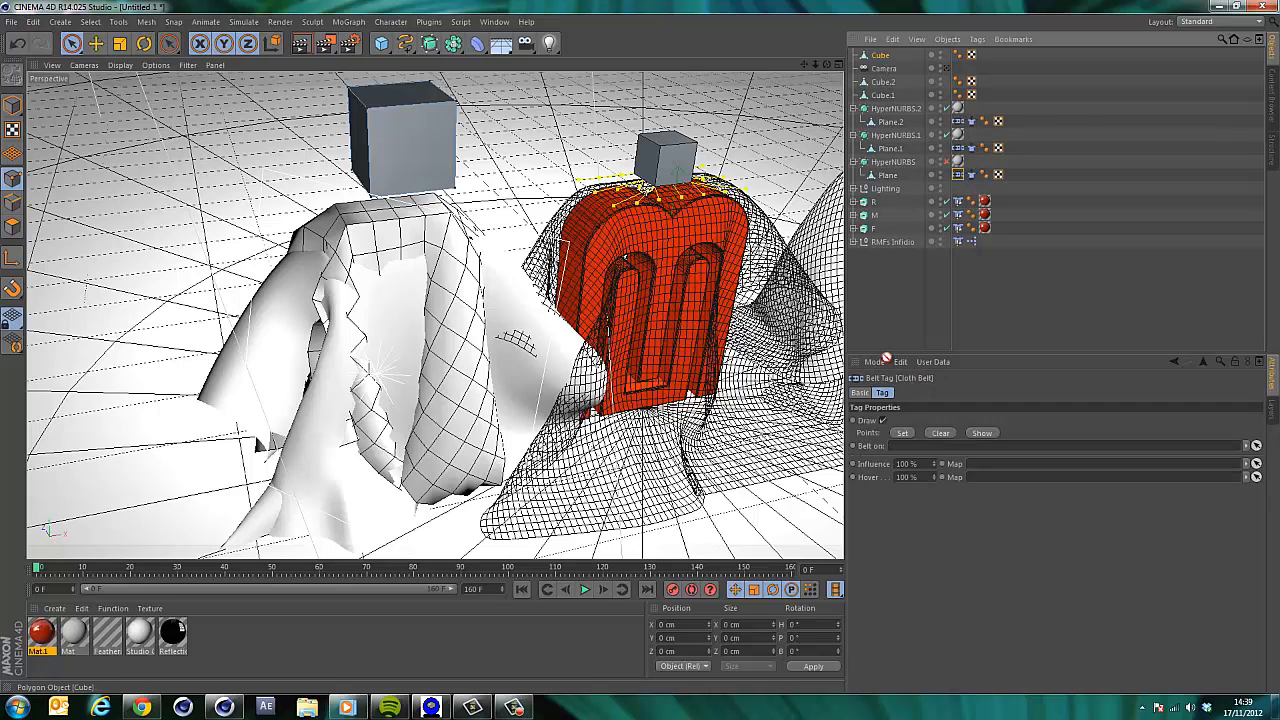
pyautogui.click(902, 435)
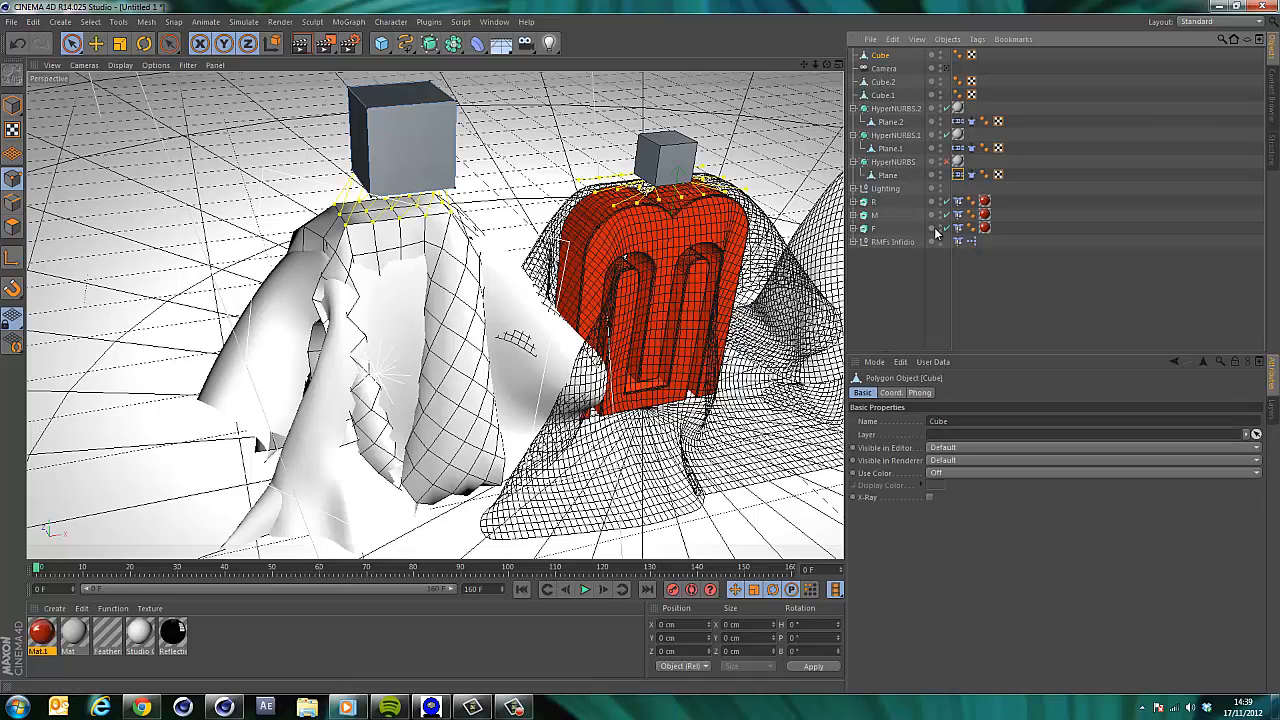
pyautogui.click(960, 176)
pyautogui.click(903, 434)
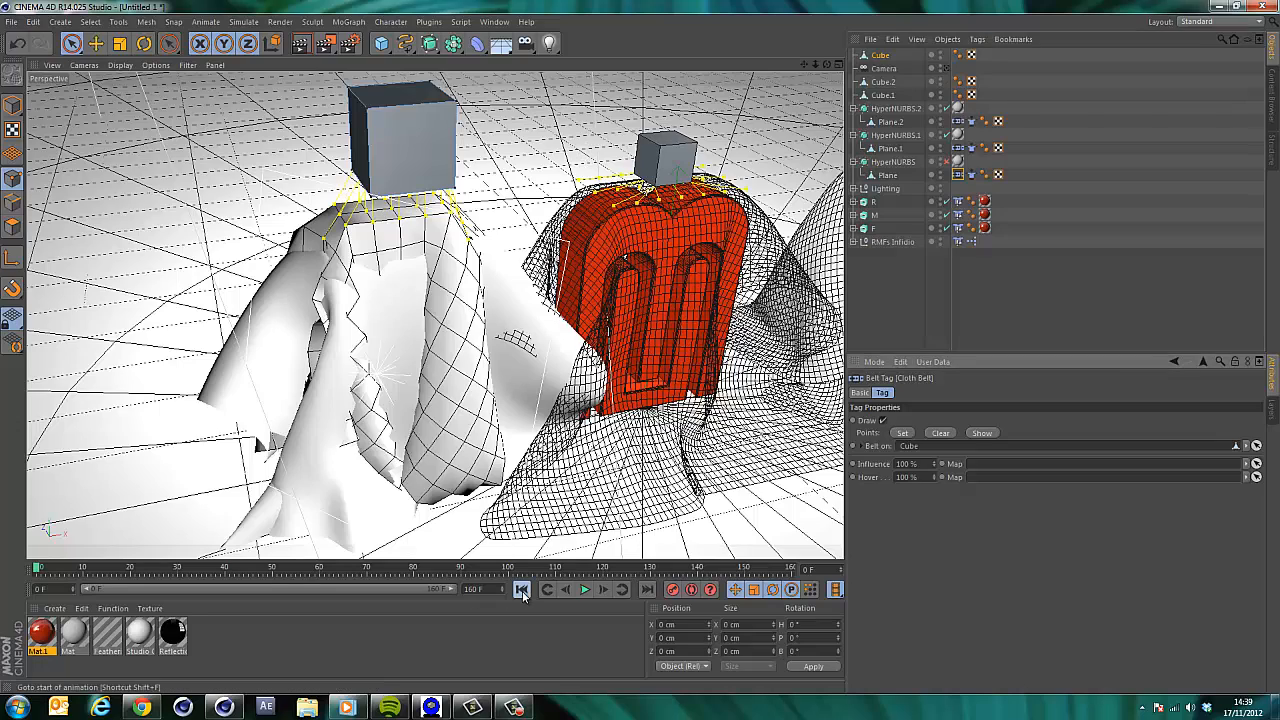
# Play the belted cloth simulation while nudging the Cube sideways, then pause and rewind to the start.
pyautogui.click(588, 590)
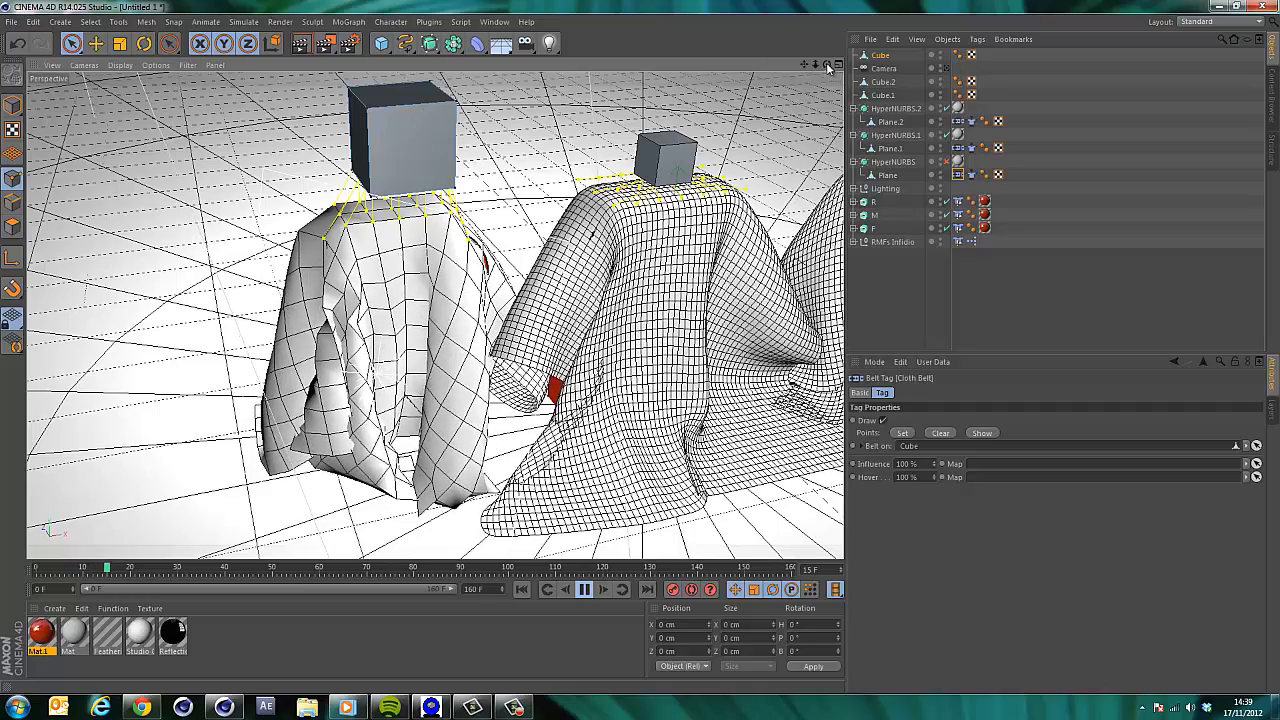
pyautogui.click(882, 95)
pyautogui.click(880, 56)
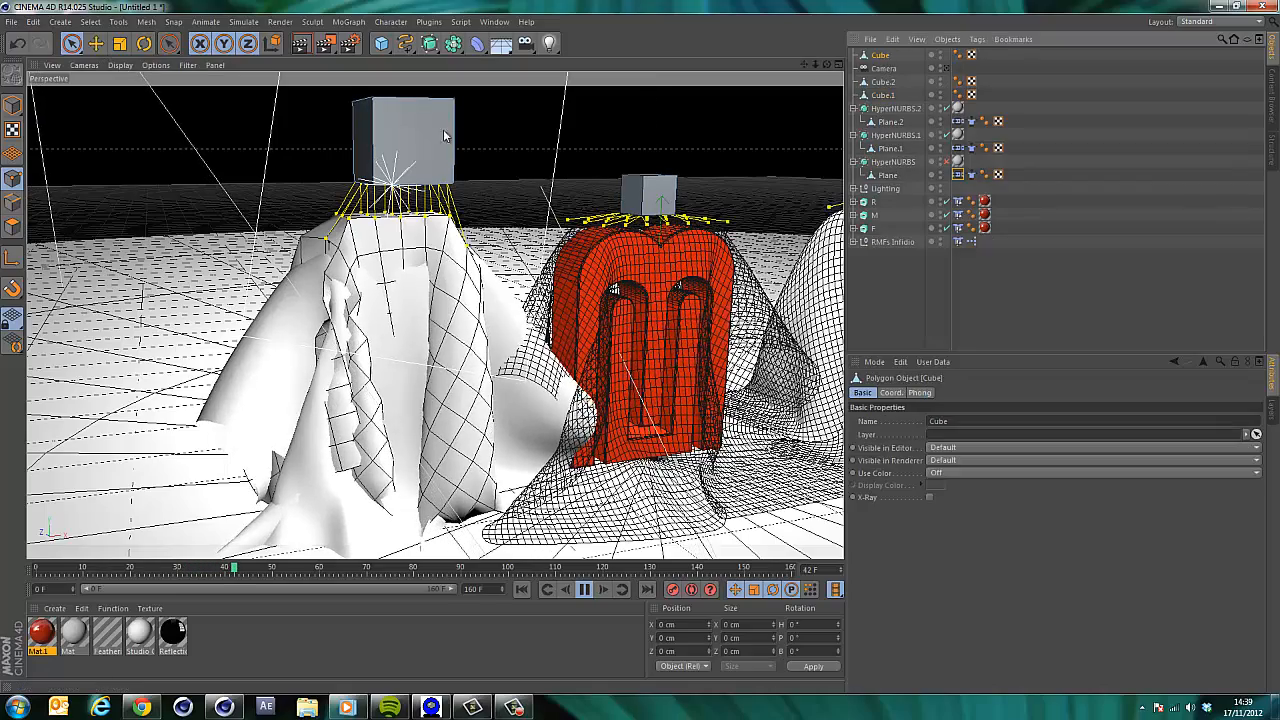
pyautogui.click(12, 105)
pyautogui.click(70, 47)
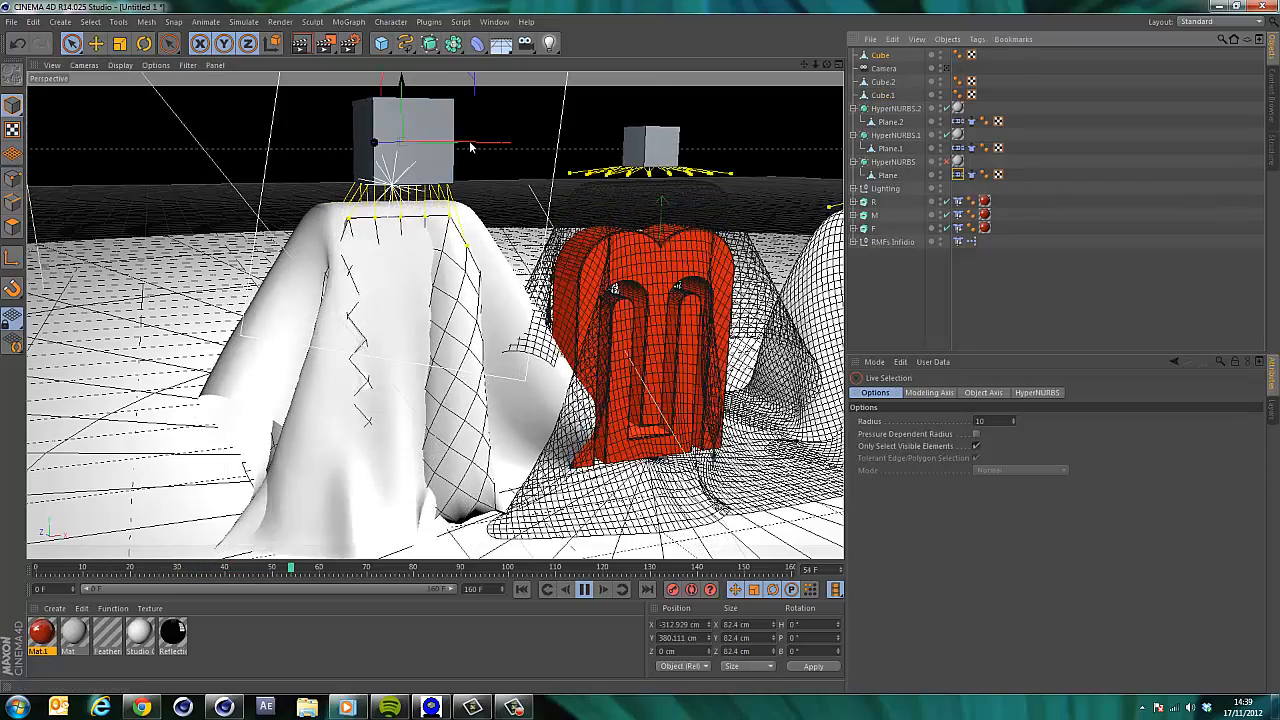
pyautogui.moveTo(478, 142); pyautogui.dragTo(461, 147)
pyautogui.click(584, 591)
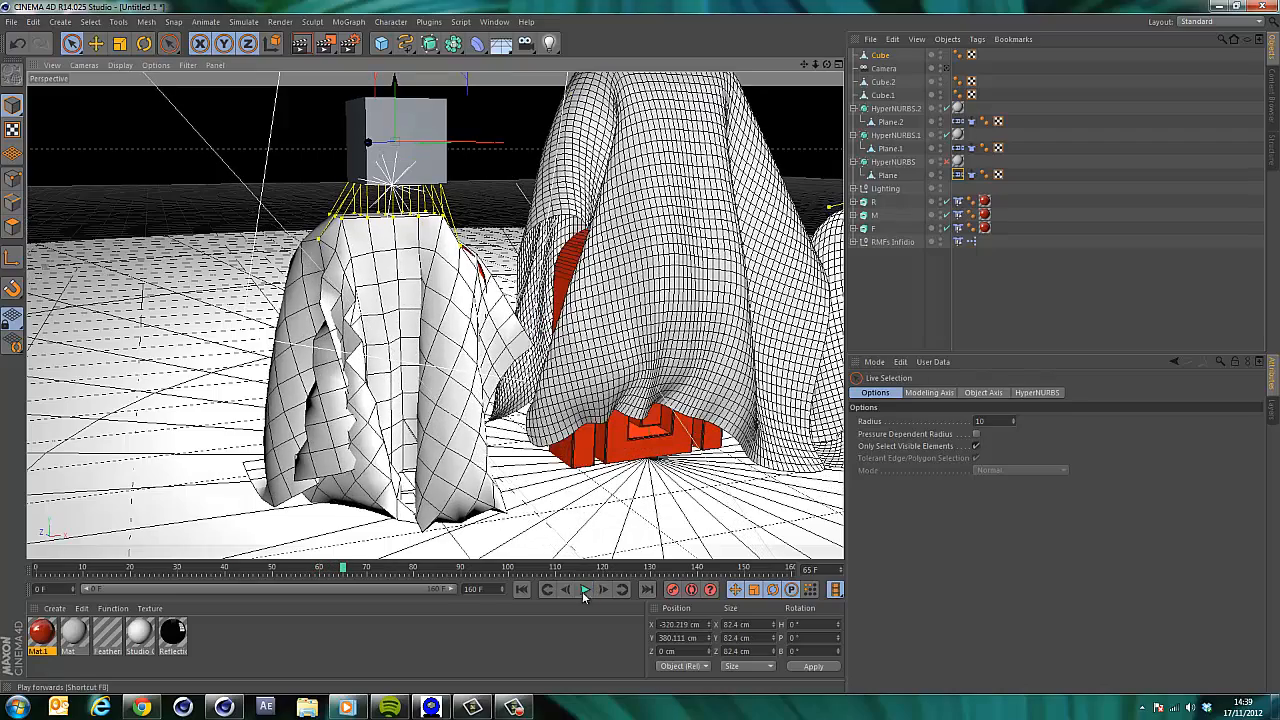
pyautogui.click(525, 591)
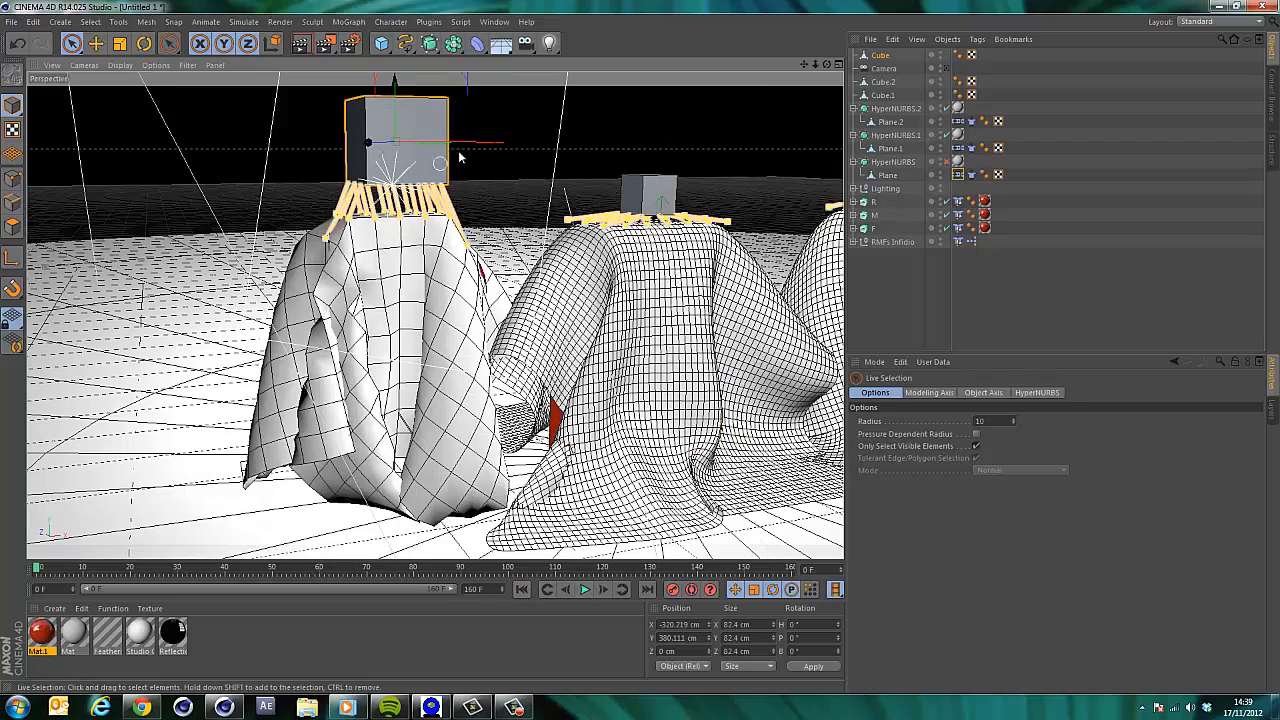
# Turn off Use OpenGL in the OpenGL preferences and close the Preferences window.
pyautogui.click(40, 21)
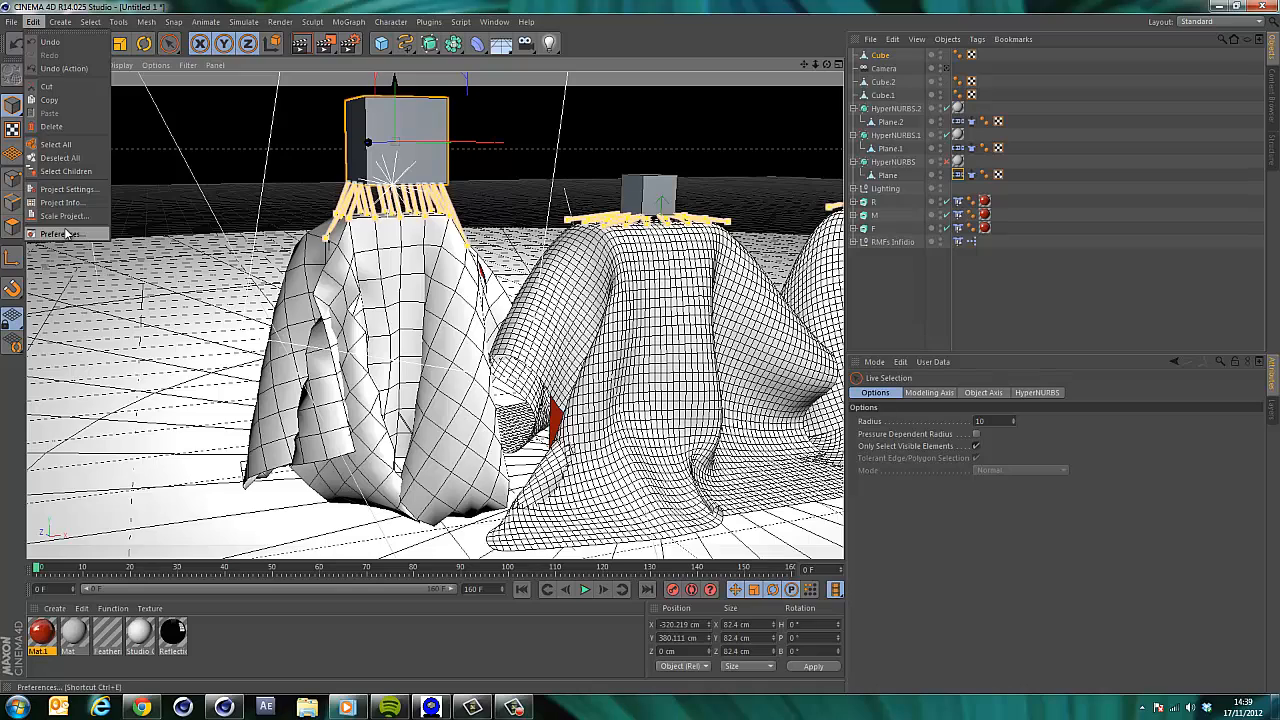
pyautogui.click(66, 236)
pyautogui.click(230, 117)
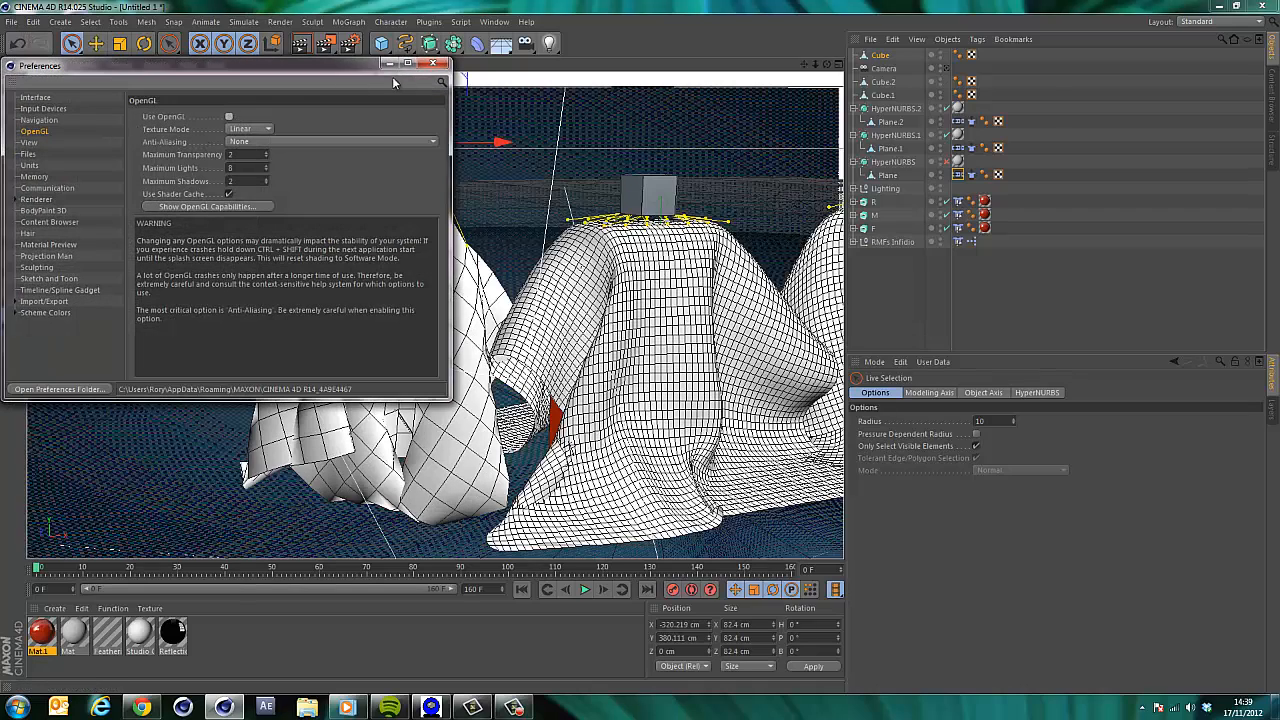
pyautogui.click(432, 63)
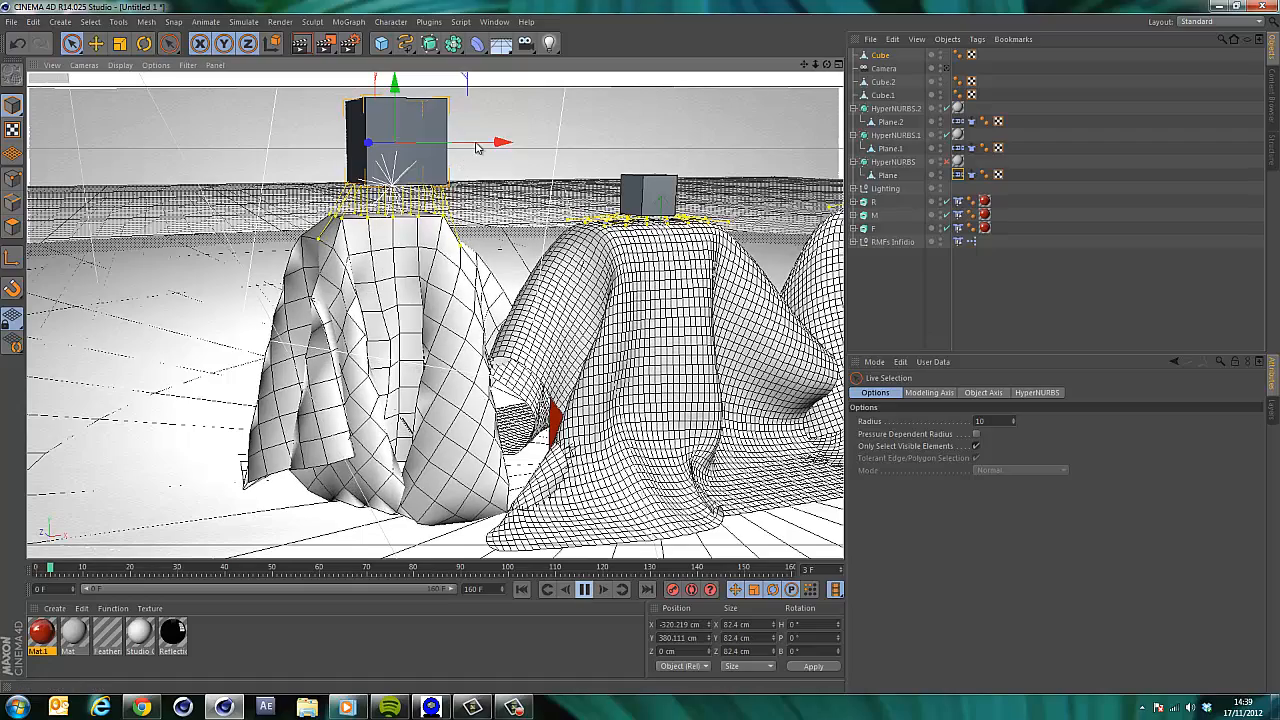
# Replay the simulation while raising the Cube to about Y 400 cm, then pause and rewind.
pyautogui.moveTo(497, 144)
pyautogui.mouseDown()
pyautogui.moveTo(520, 146)
pyautogui.moveTo(482, 151)
pyautogui.mouseUp()
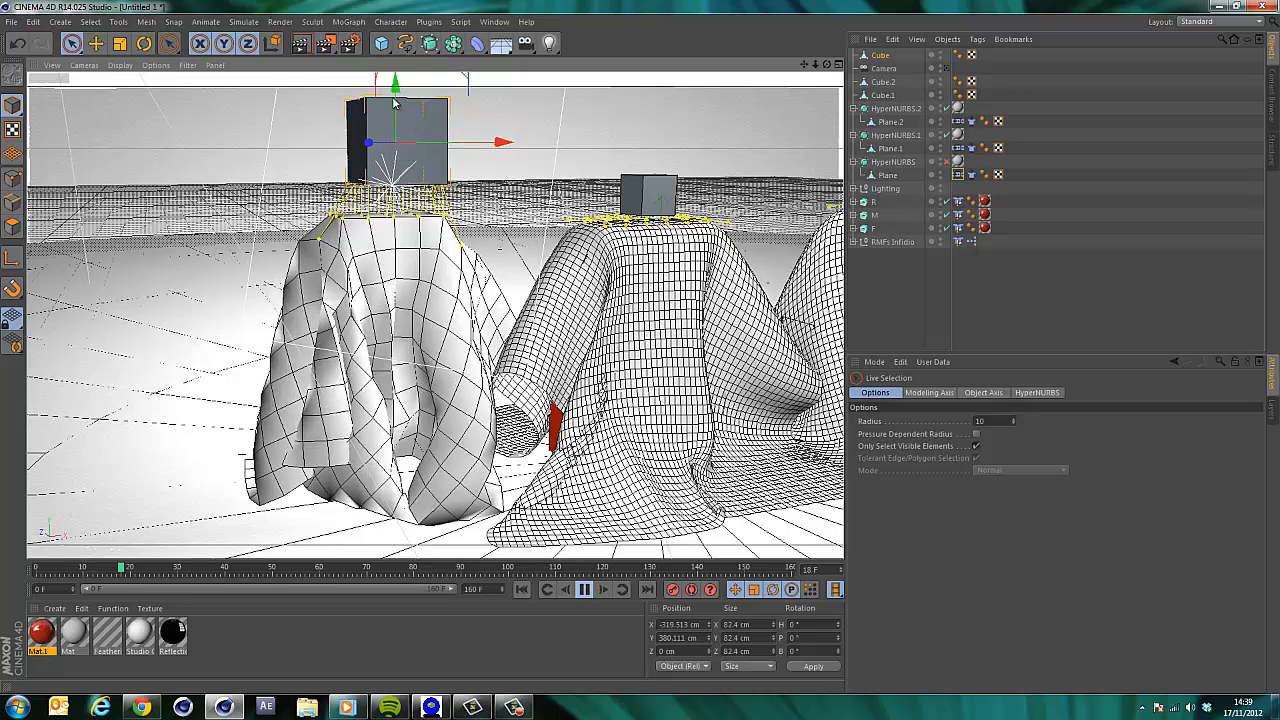
pyautogui.moveTo(396, 92)
pyautogui.mouseDown()
pyautogui.moveTo(396, 128)
pyautogui.moveTo(397, 91)
pyautogui.mouseUp()
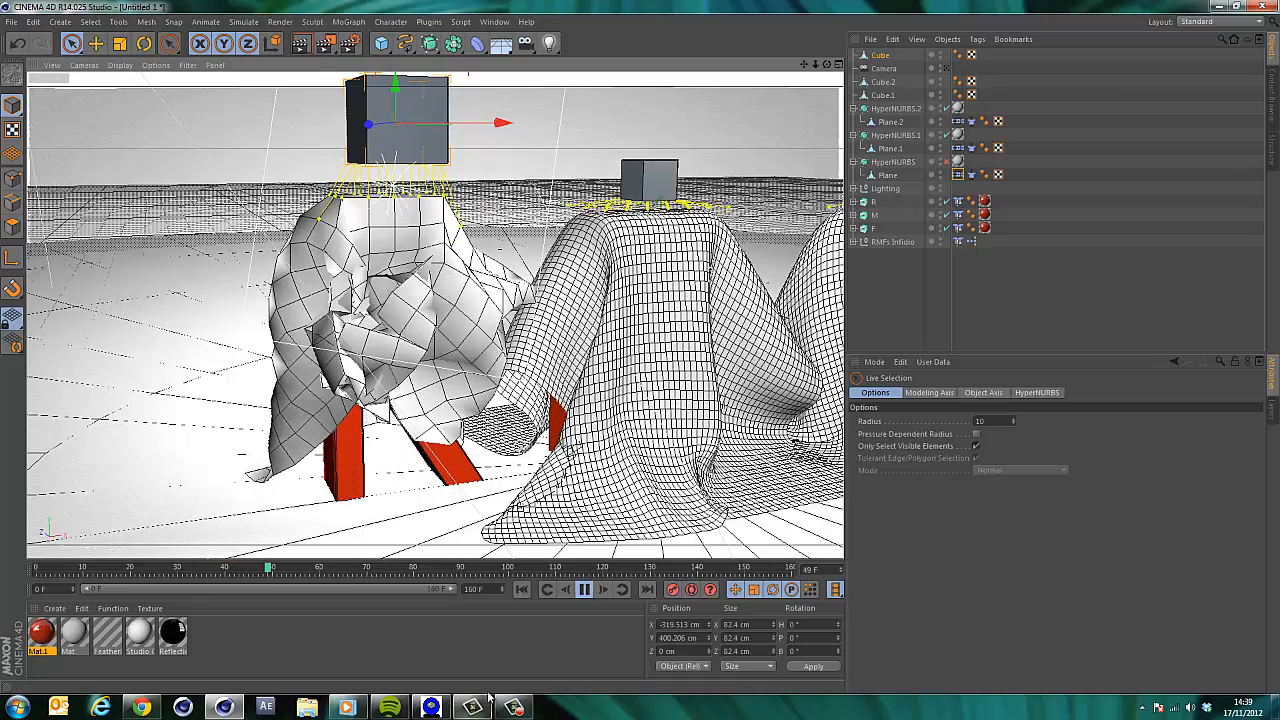
pyautogui.click(585, 590)
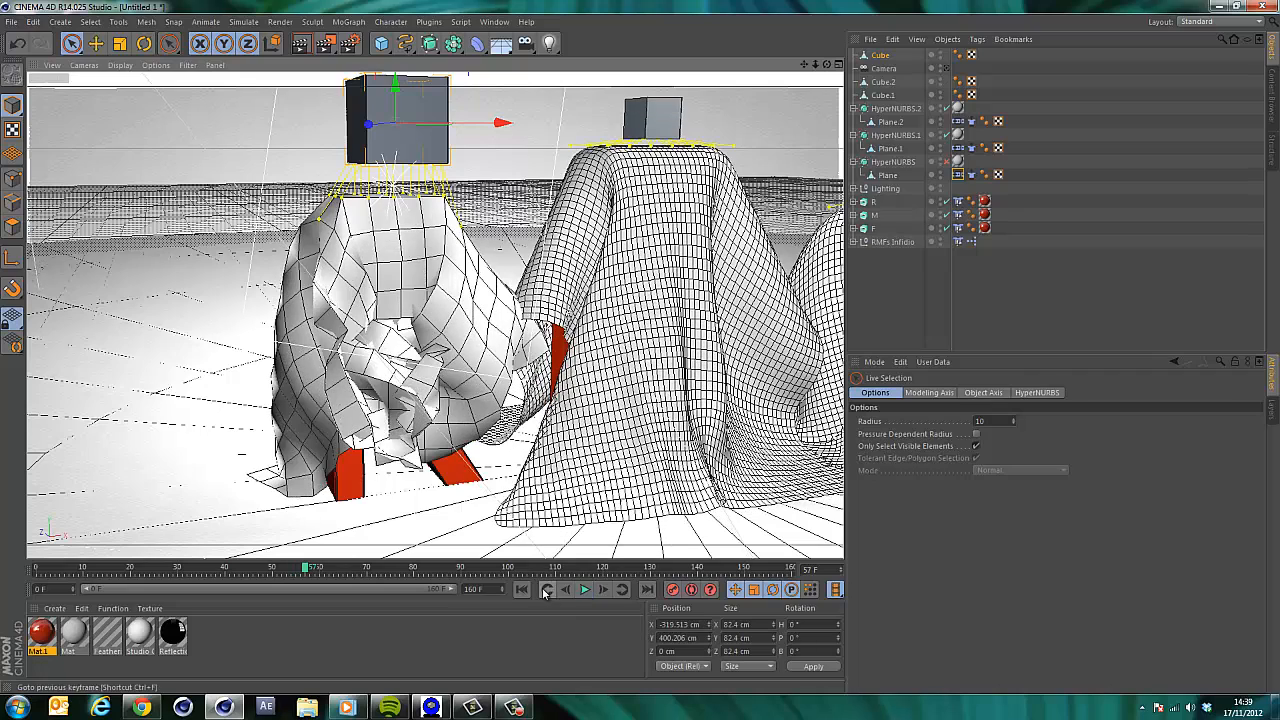
pyautogui.click(522, 590)
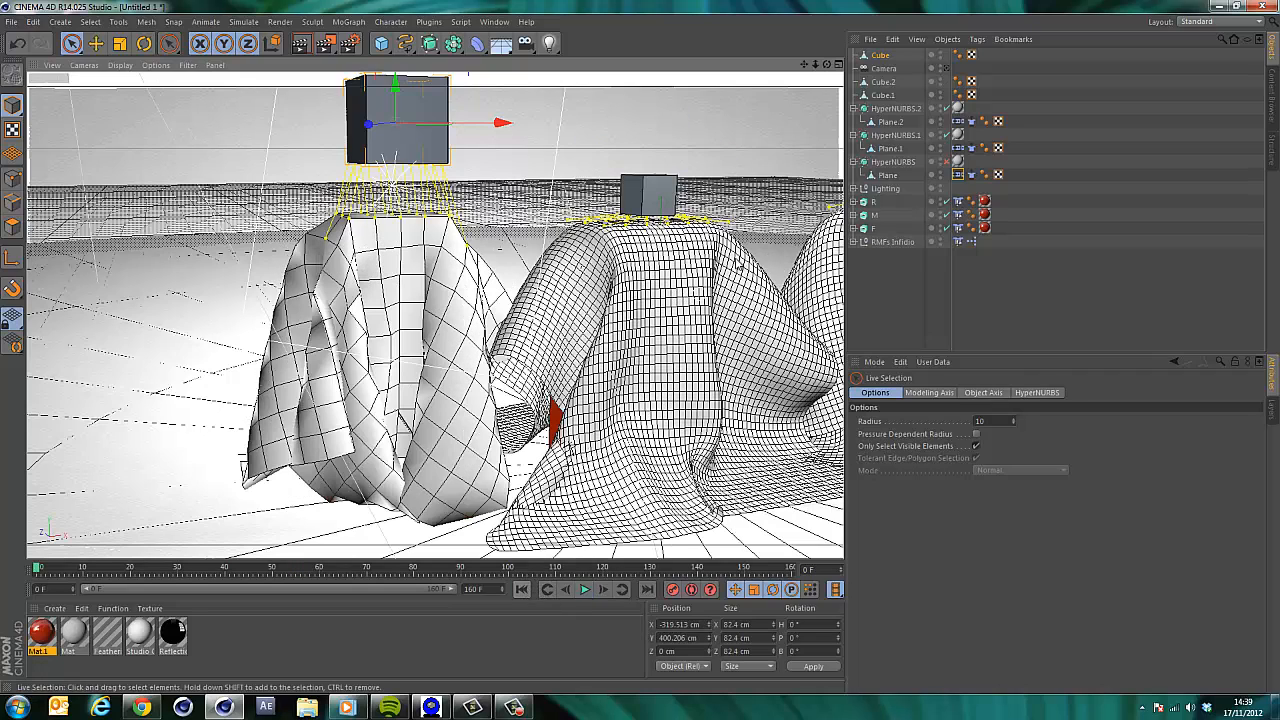
# Delete the left cloth plane with its HyperNURBS, and the Cube above it.
pyautogui.click(888, 176)
pyautogui.press('Delete')
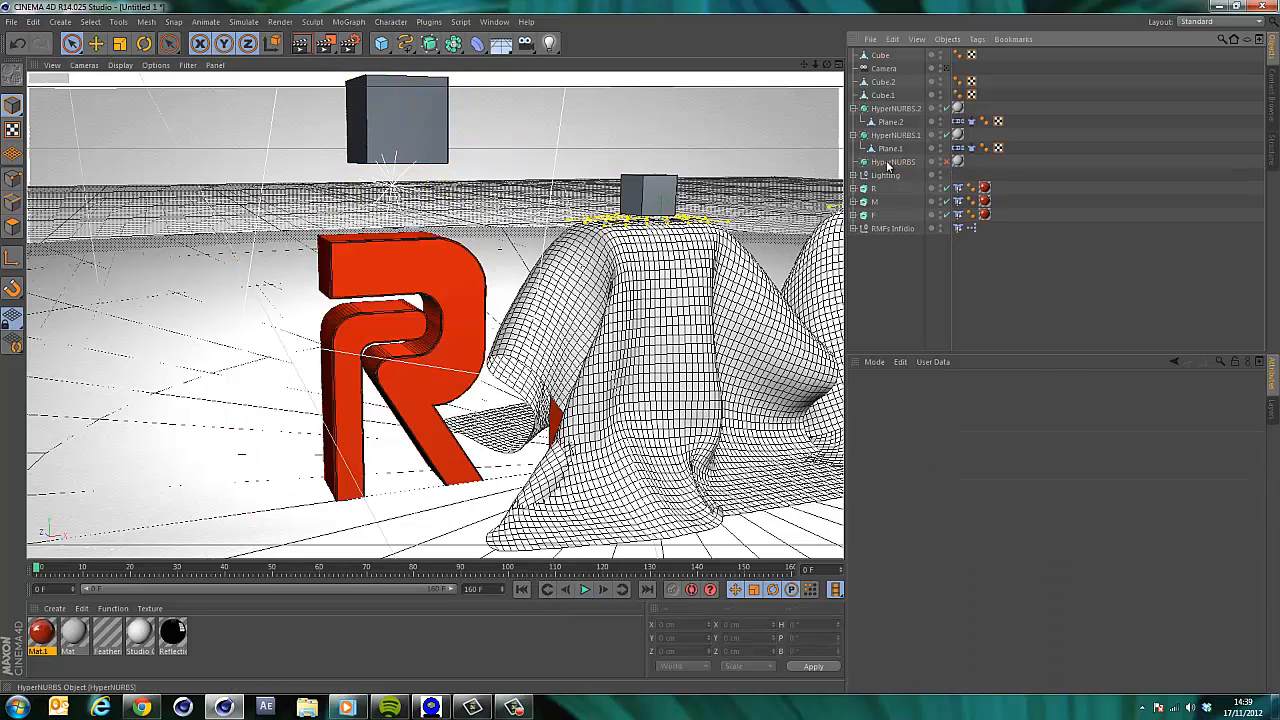
pyautogui.keyDown('ctrl'); pyautogui.click(881, 55); pyautogui.keyUp('ctrl')
pyautogui.press('Delete')
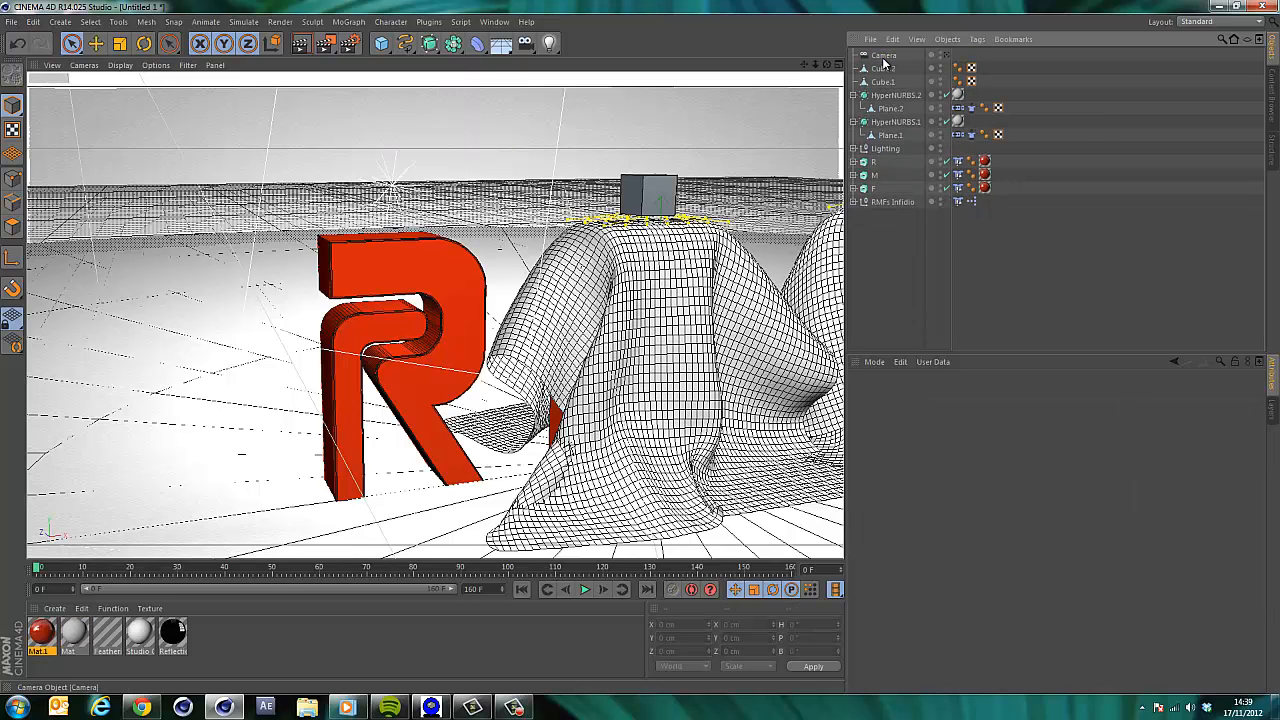
# Add a new plane and move it above the R letter, to about X -332 cm and Y 318 cm.
pyautogui.click(390, 48)
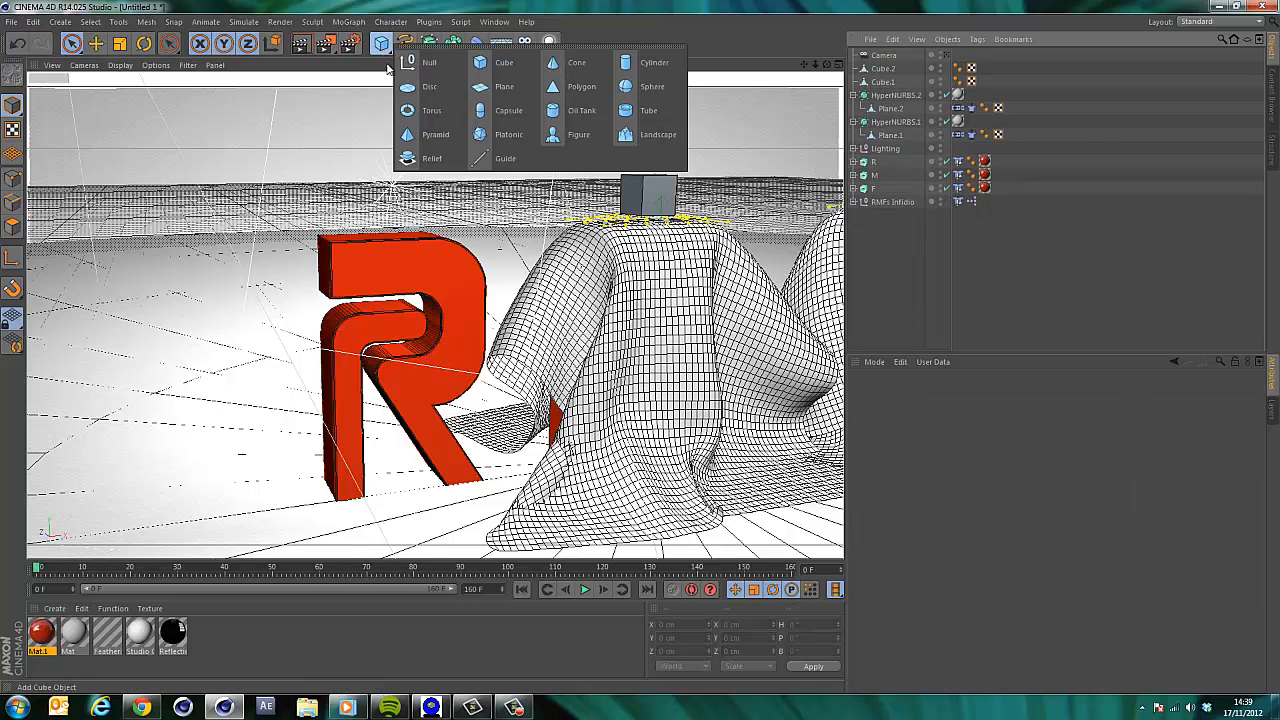
pyautogui.click(504, 87)
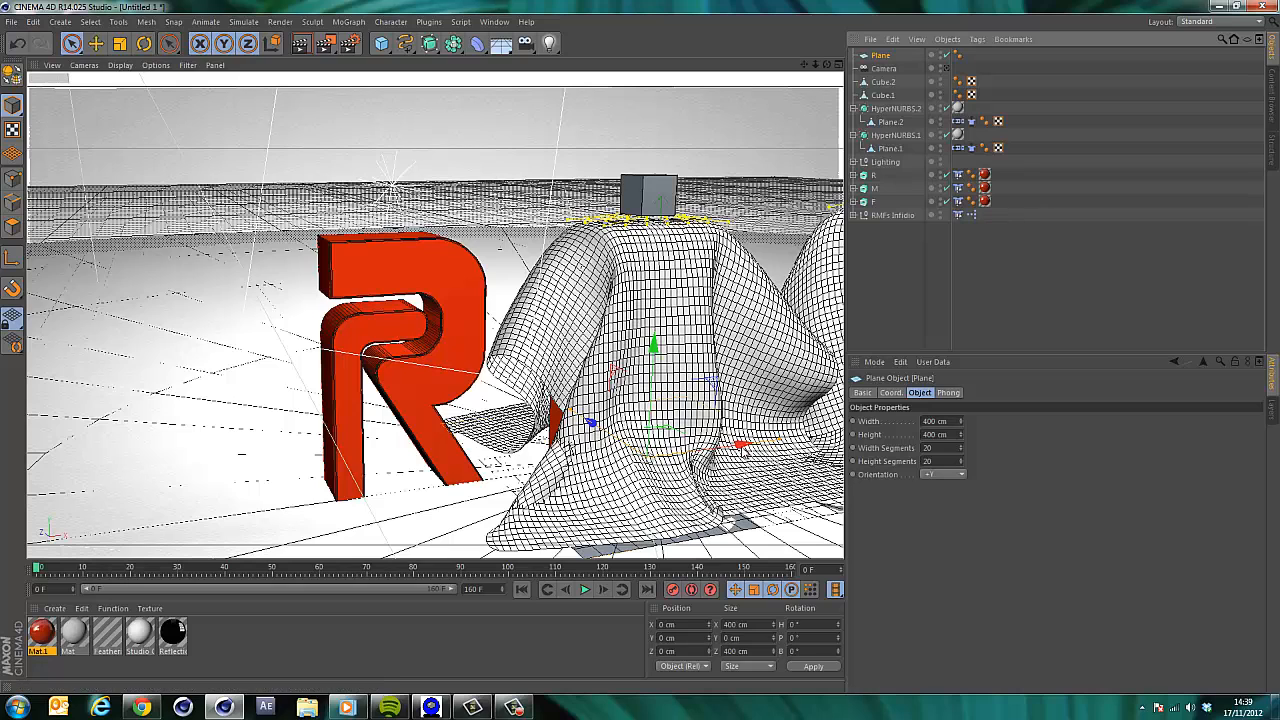
pyautogui.moveTo(742, 447); pyautogui.dragTo(451, 127)
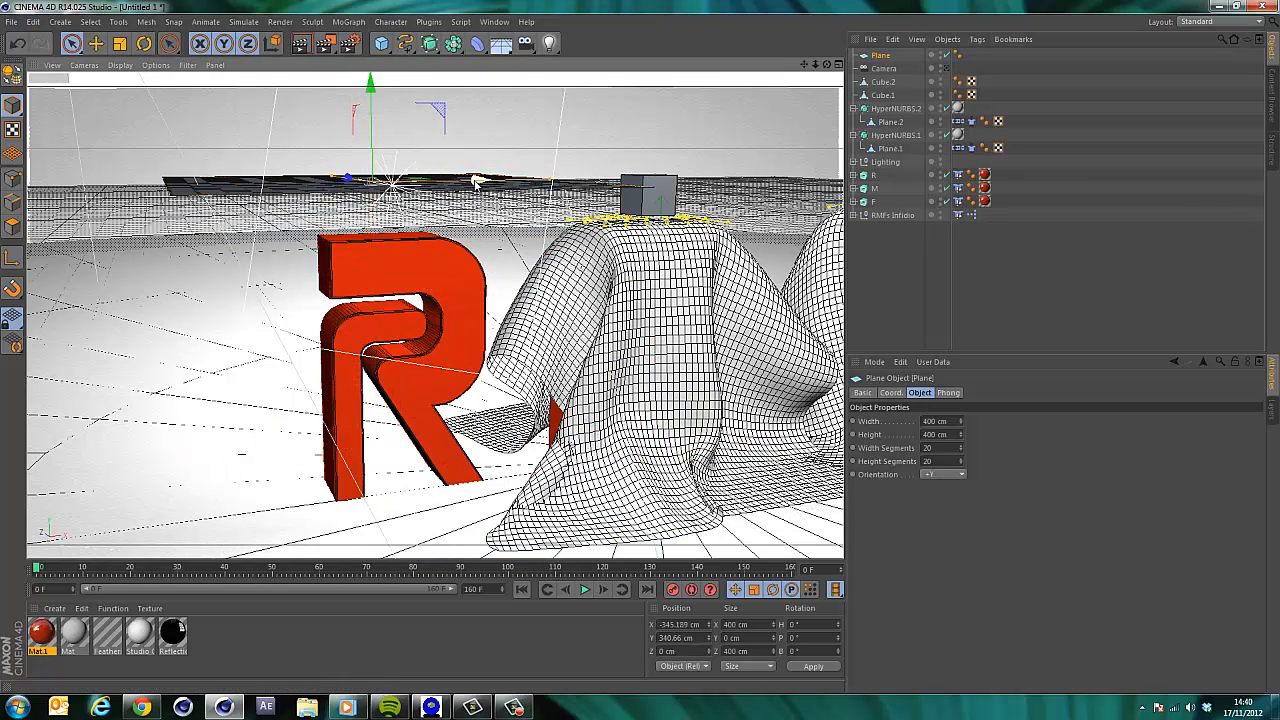
pyautogui.moveTo(475, 181); pyautogui.dragTo(487, 182)
pyautogui.moveTo(385, 106); pyautogui.dragTo(388, 129)
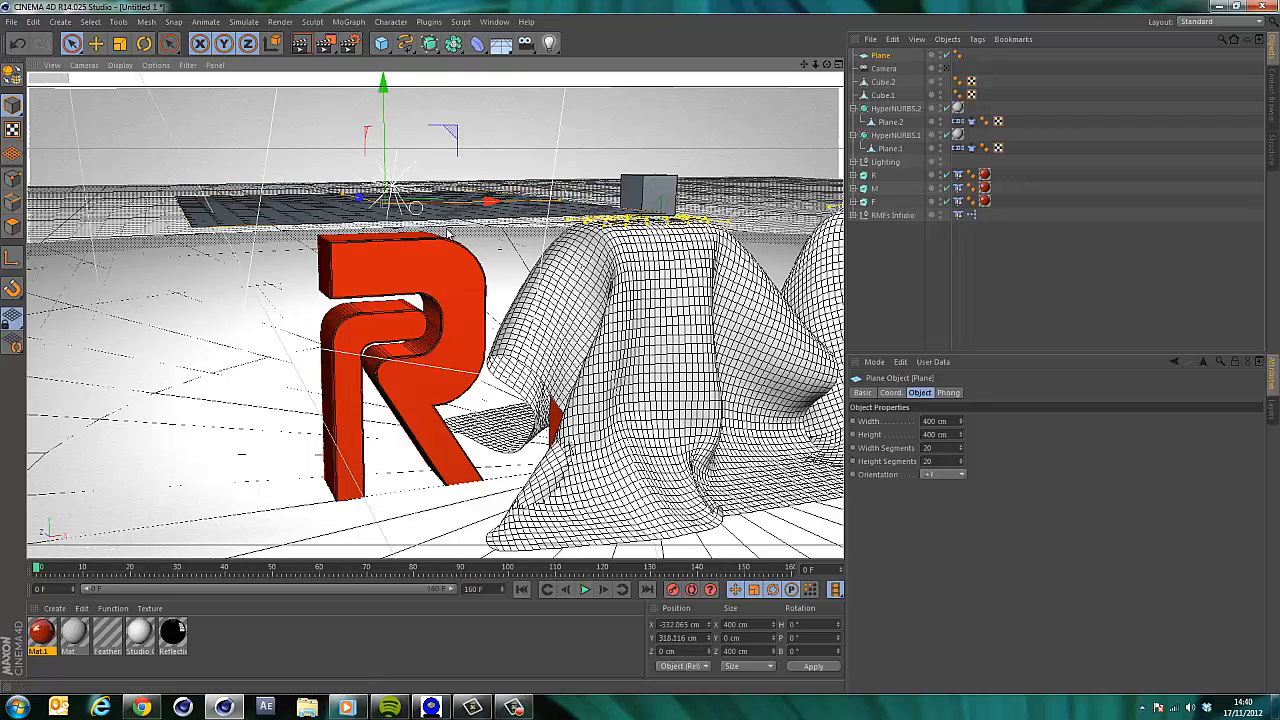
# Scale the new plane up to about 629 cm, then narrow its X size to about 528 cm.
pyautogui.press('t')
pyautogui.moveTo(447, 441); pyautogui.dragTo(766, 201)
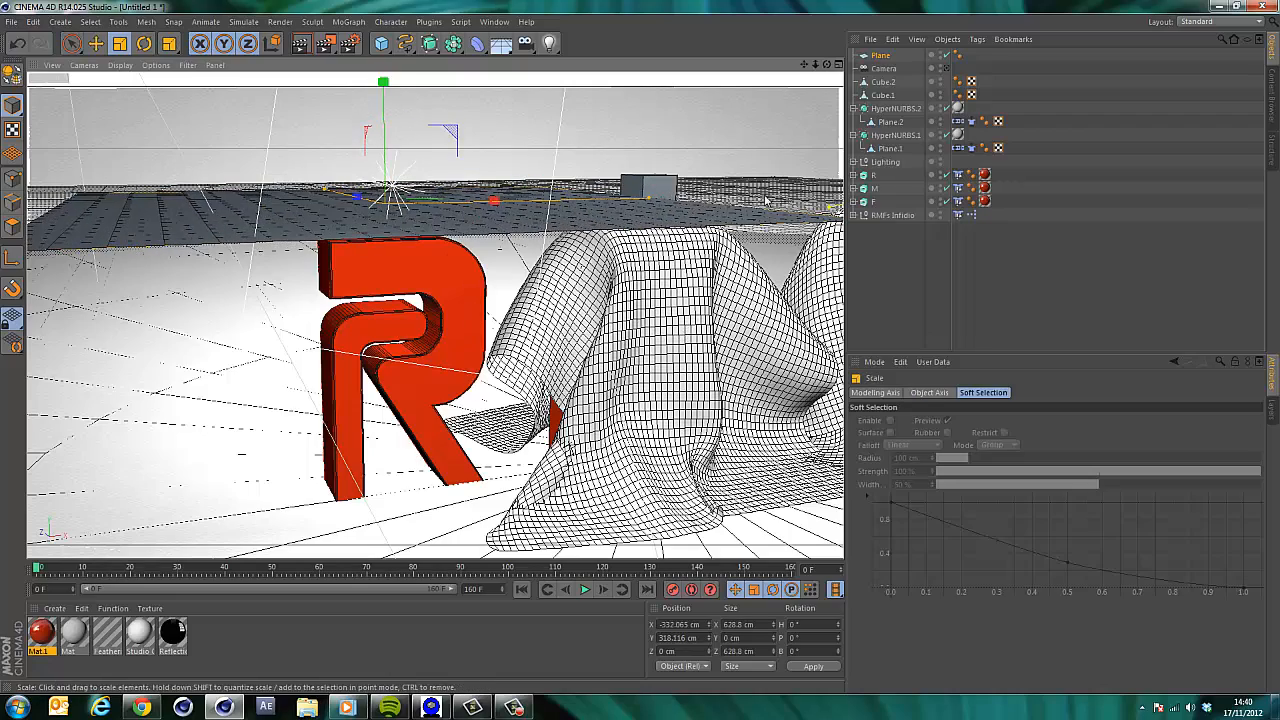
pyautogui.moveTo(827, 65); pyautogui.dragTo(822, 160)
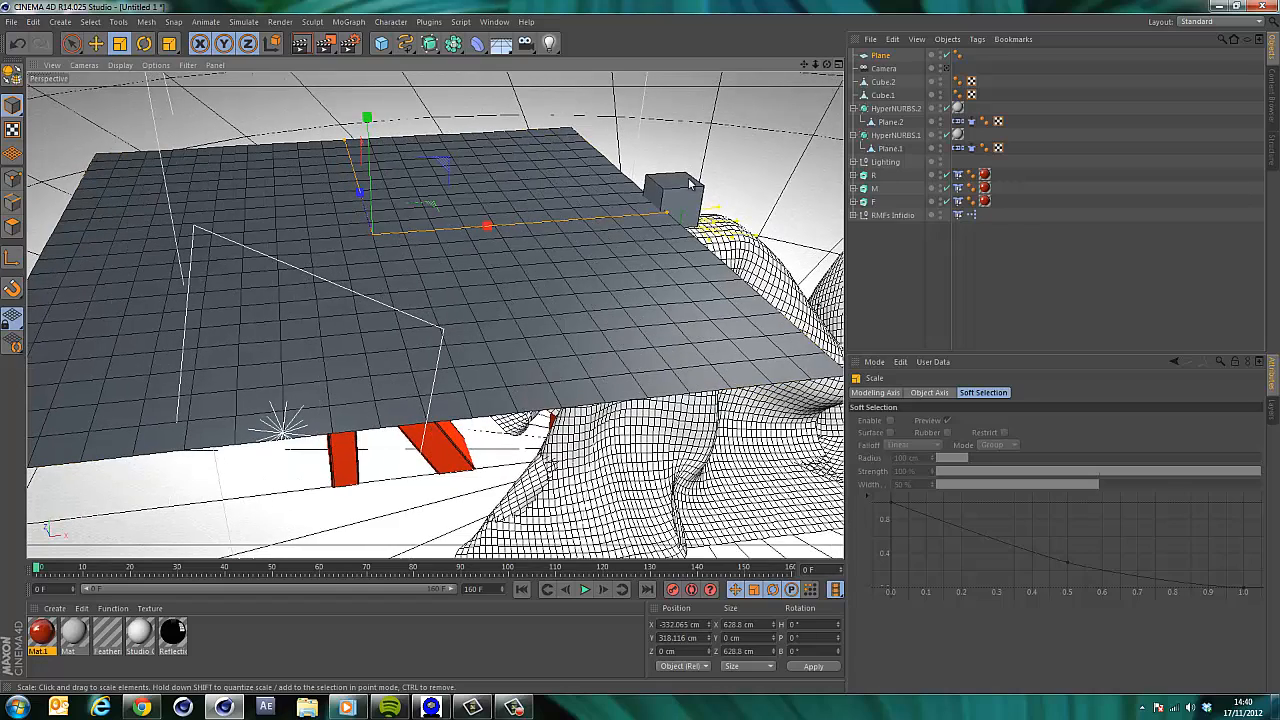
pyautogui.moveTo(670, 218); pyautogui.dragTo(624, 228)
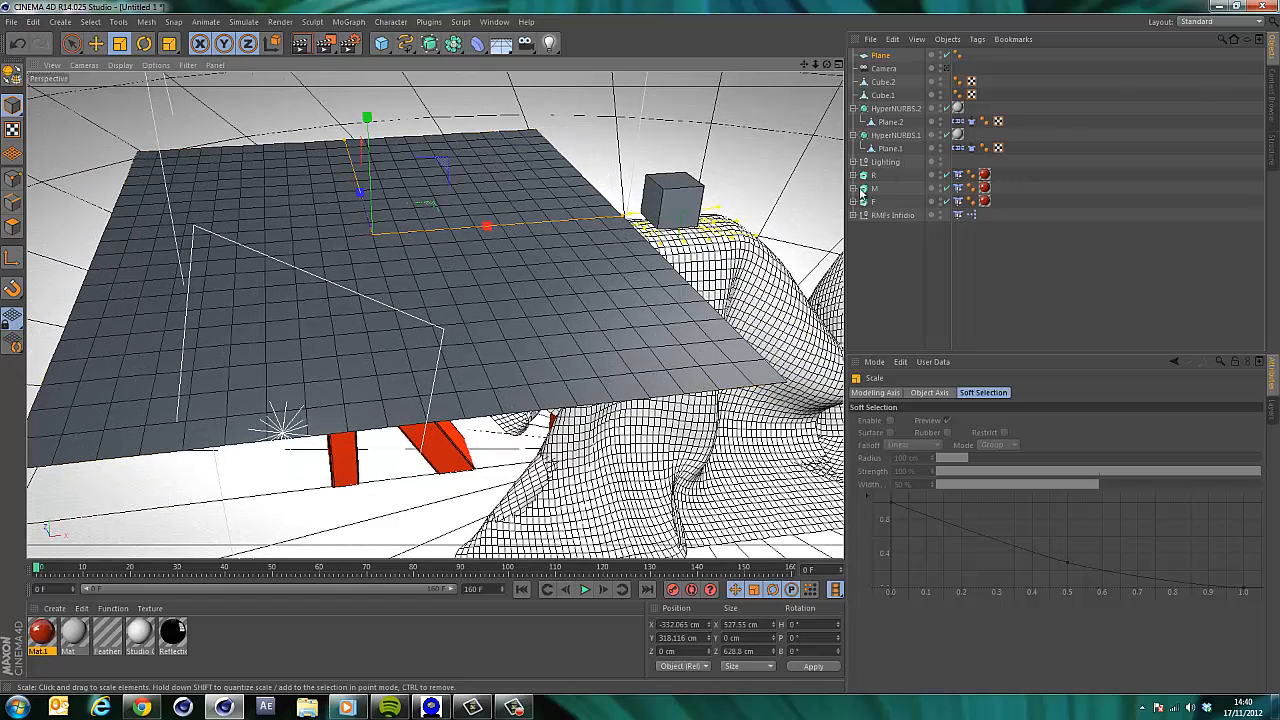
pyautogui.click(883, 58)
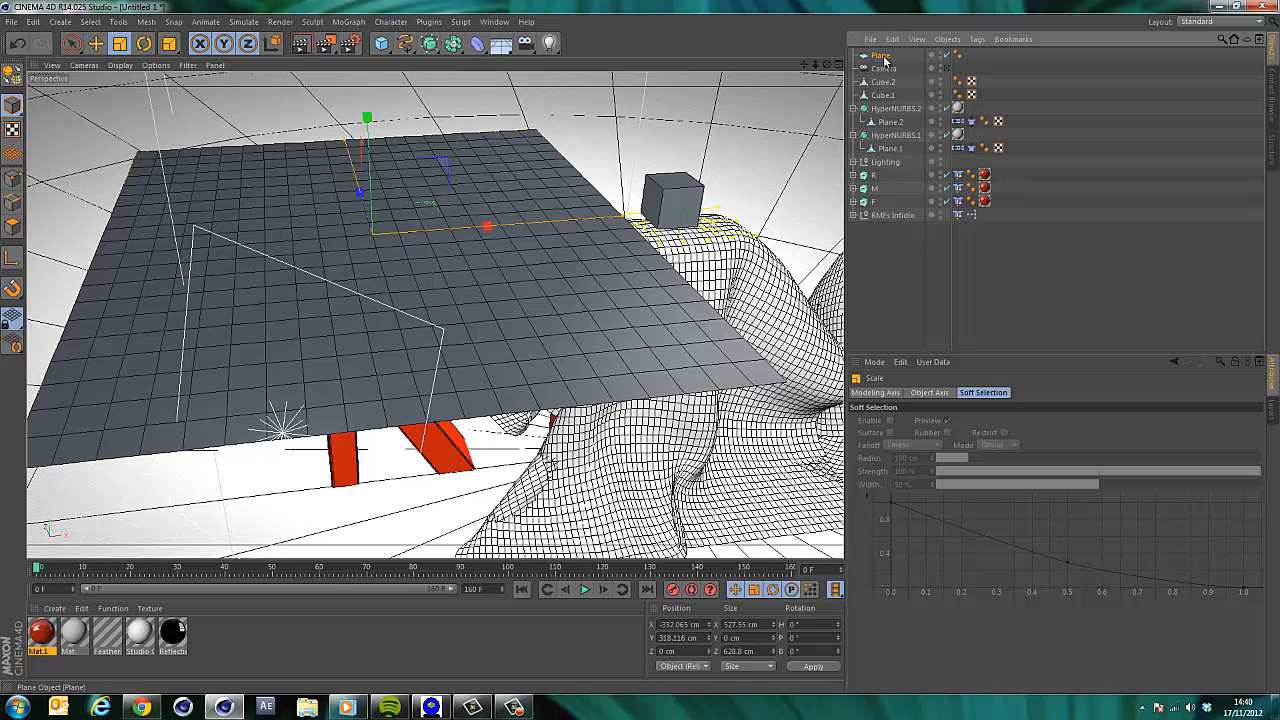
# Apply a Cloth tag to the new plane and place it inside a new HyperNURBS.
pyautogui.rightClick(884, 57)
pyautogui.moveTo(945, 156)
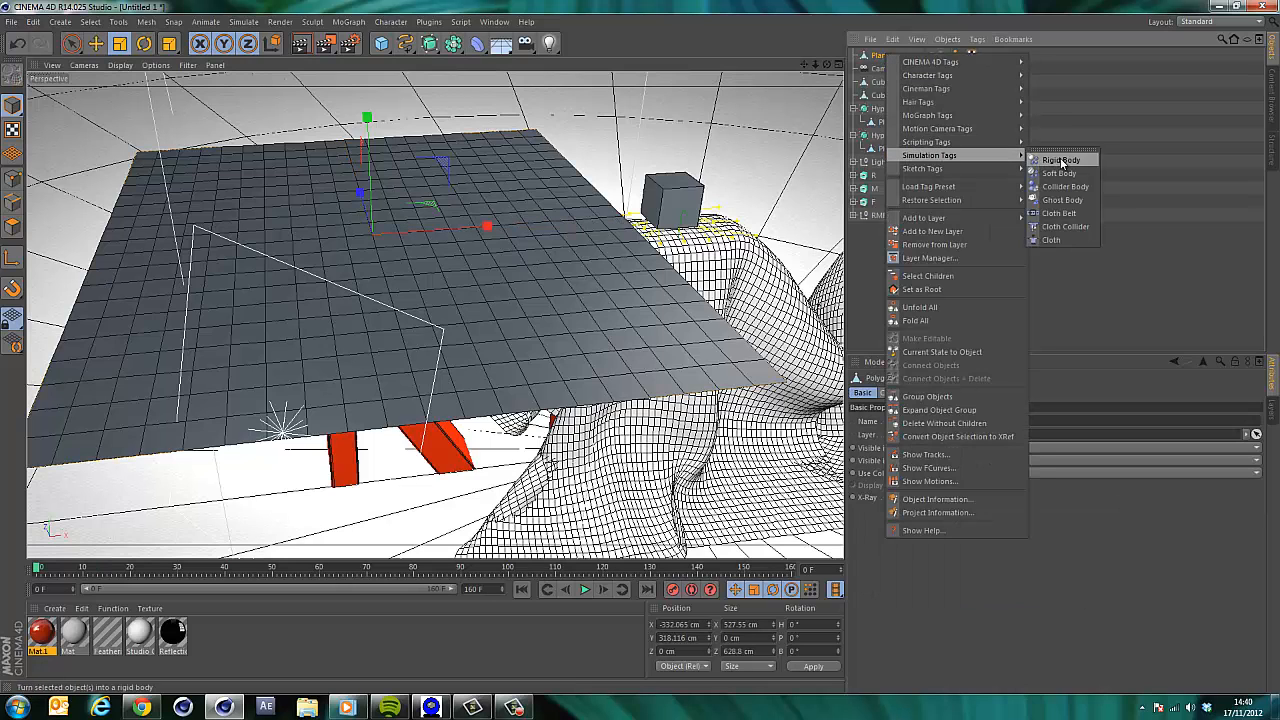
pyautogui.click(1074, 238)
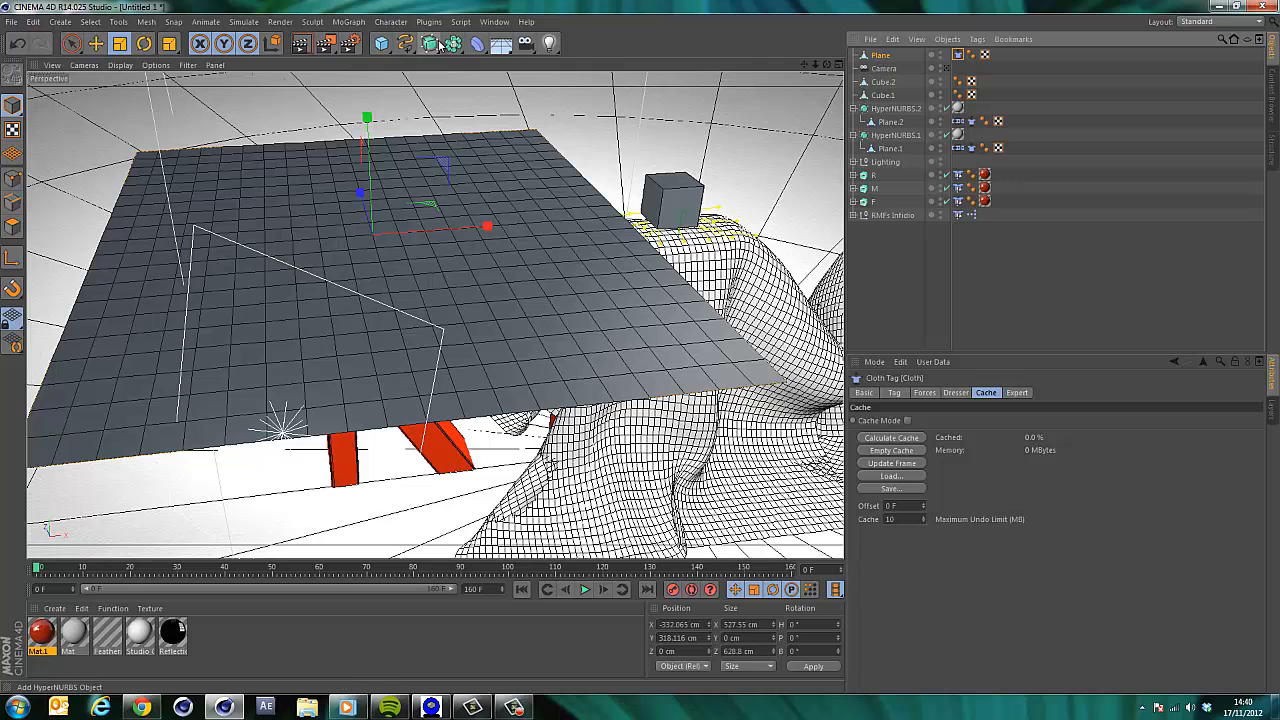
pyautogui.keyDown('alt'); pyautogui.moveTo(430, 44); pyautogui.dragTo(492, 63); pyautogui.keyUp('alt')
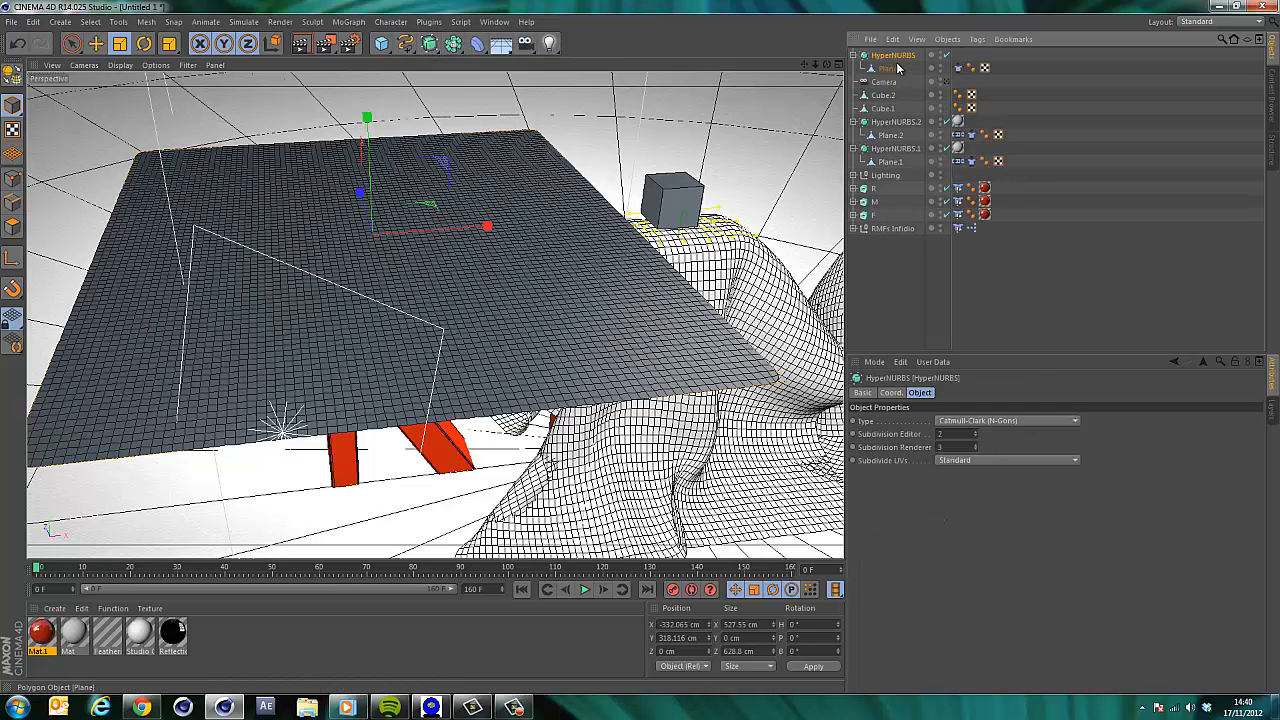
# Play the simulation to preview the new cloth, then pause it.
pyautogui.click(584, 591)
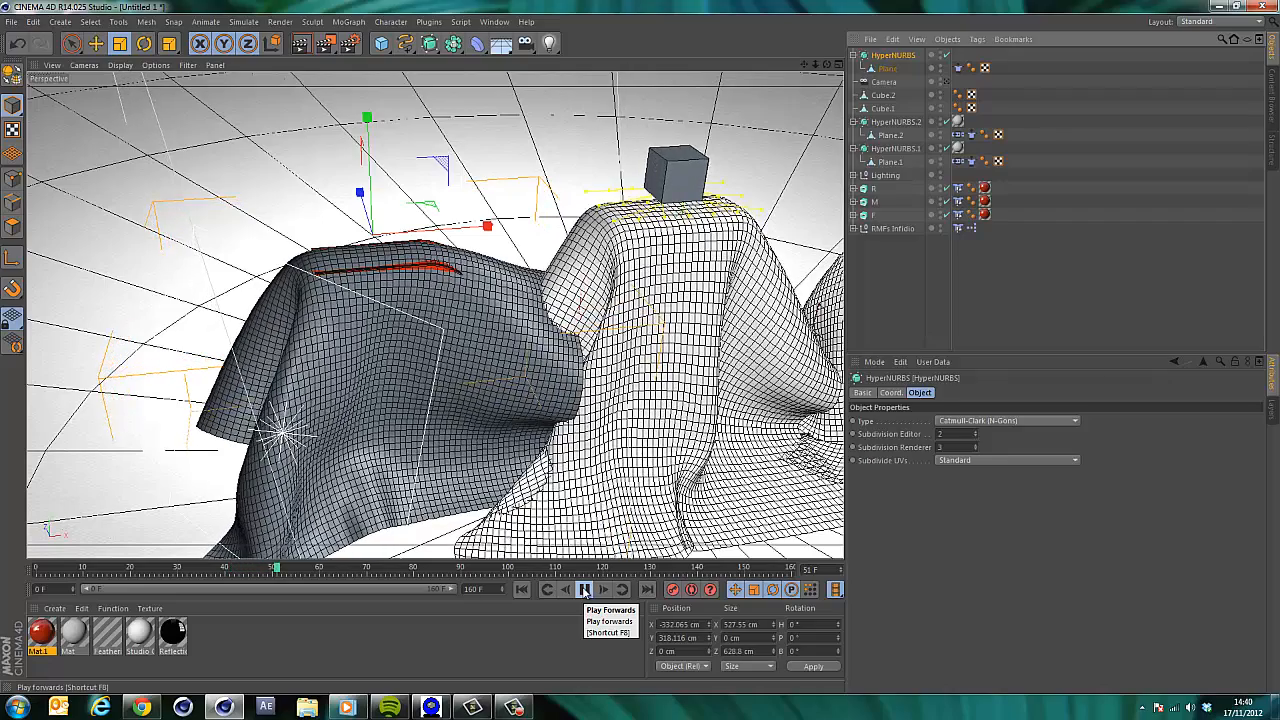
pyautogui.click(585, 590)
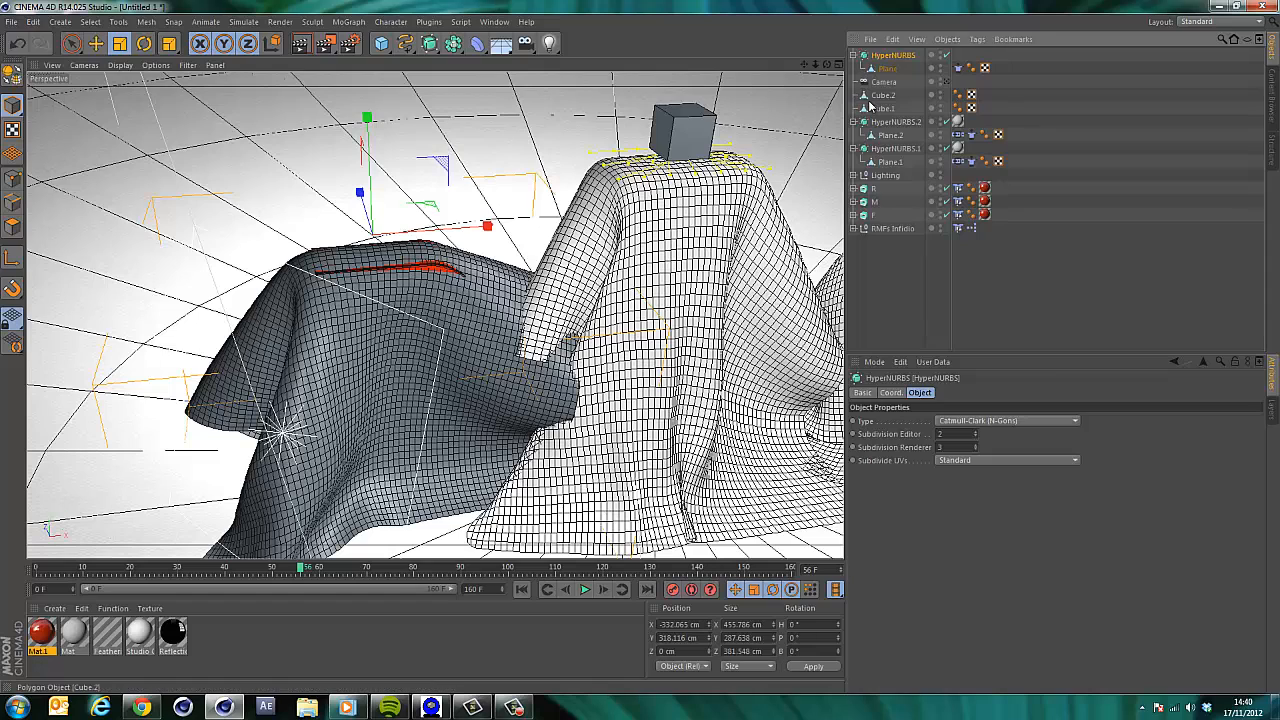
# Set the new cloth tag's Mass to 0.5.
pyautogui.click(957, 68)
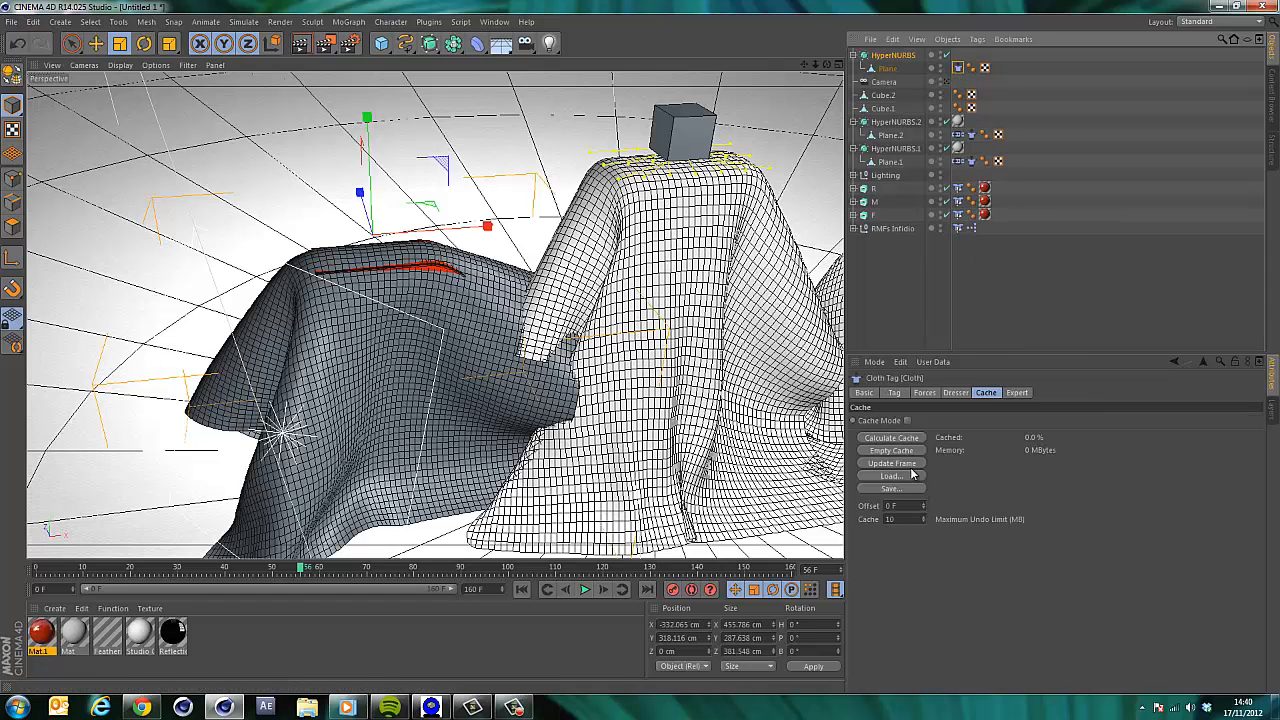
pyautogui.click(898, 392)
pyautogui.click(924, 465)
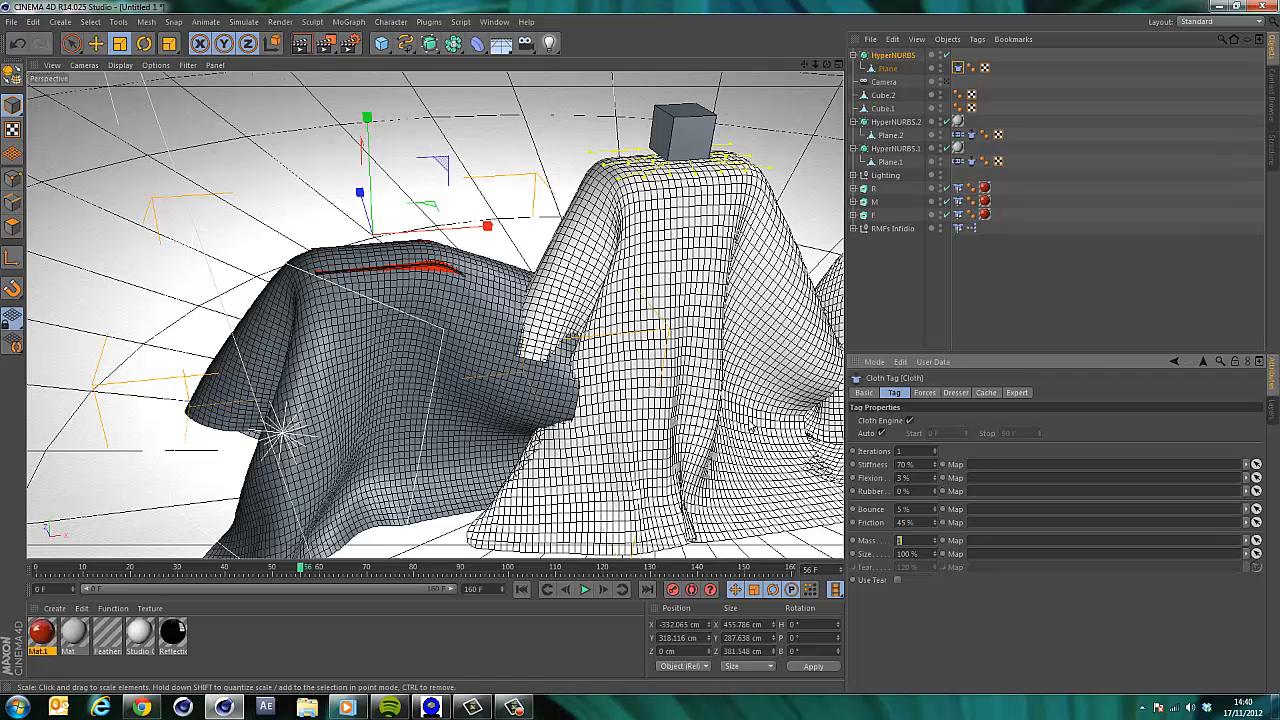
pyautogui.press('Return')
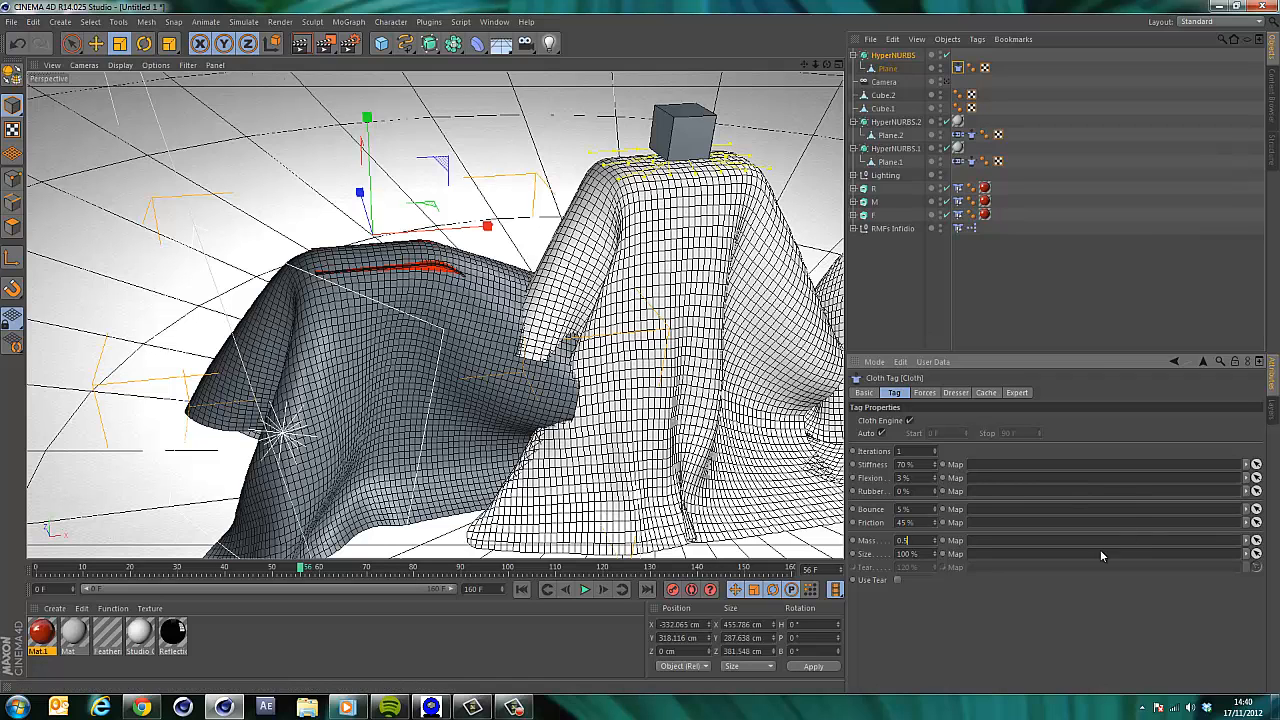
# Rewind to the start, add a cube, and raise it above the new plane to about Y 369 cm.
pyautogui.press('F5')
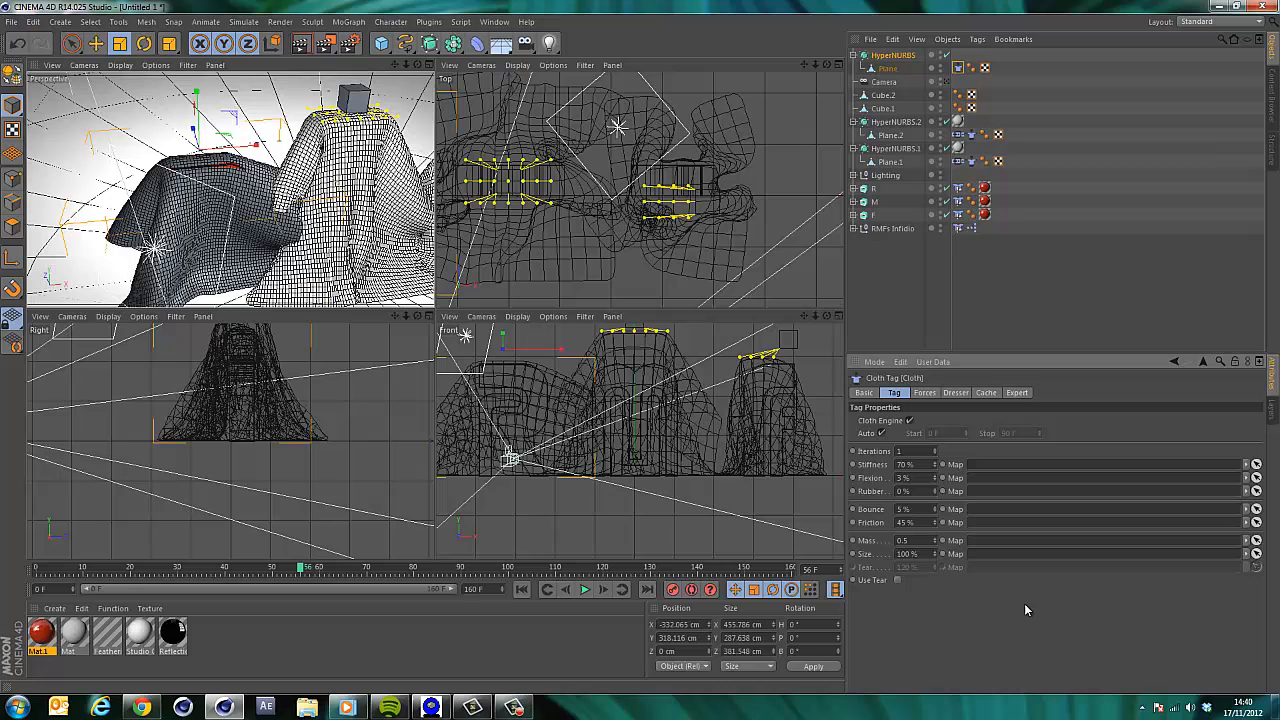
pyautogui.click(430, 65)
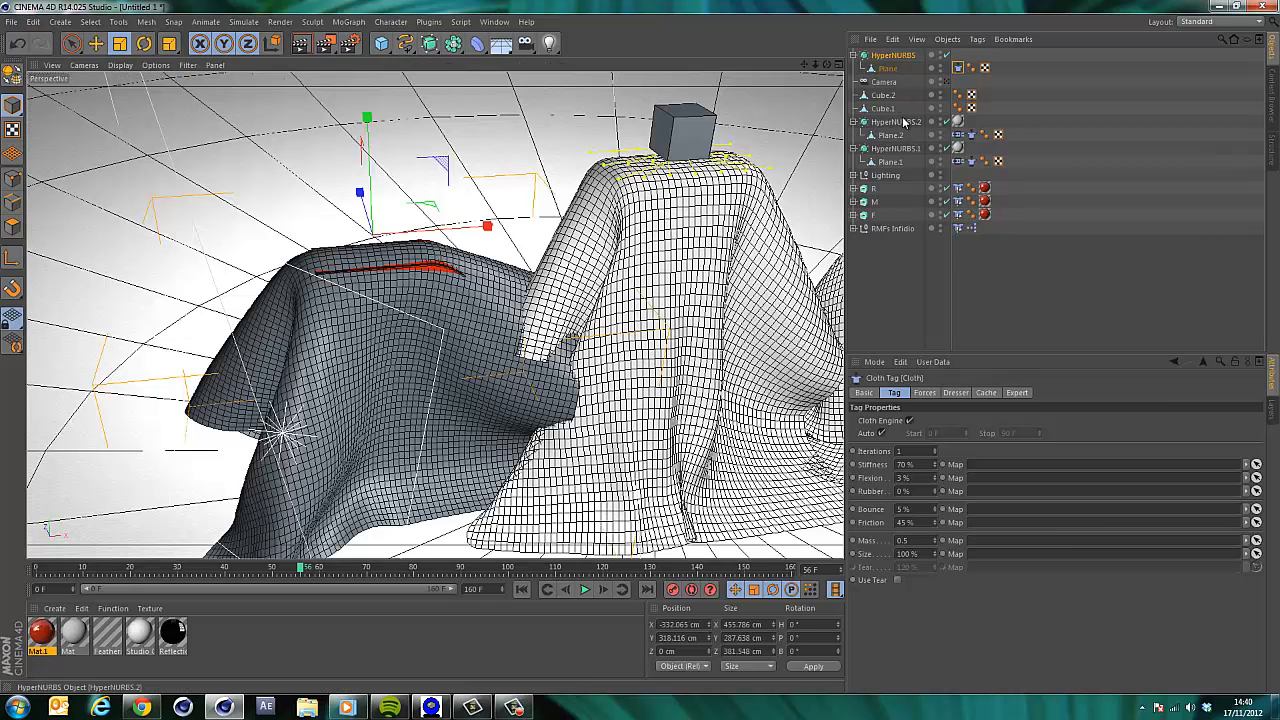
pyautogui.click(882, 56)
pyautogui.click(521, 589)
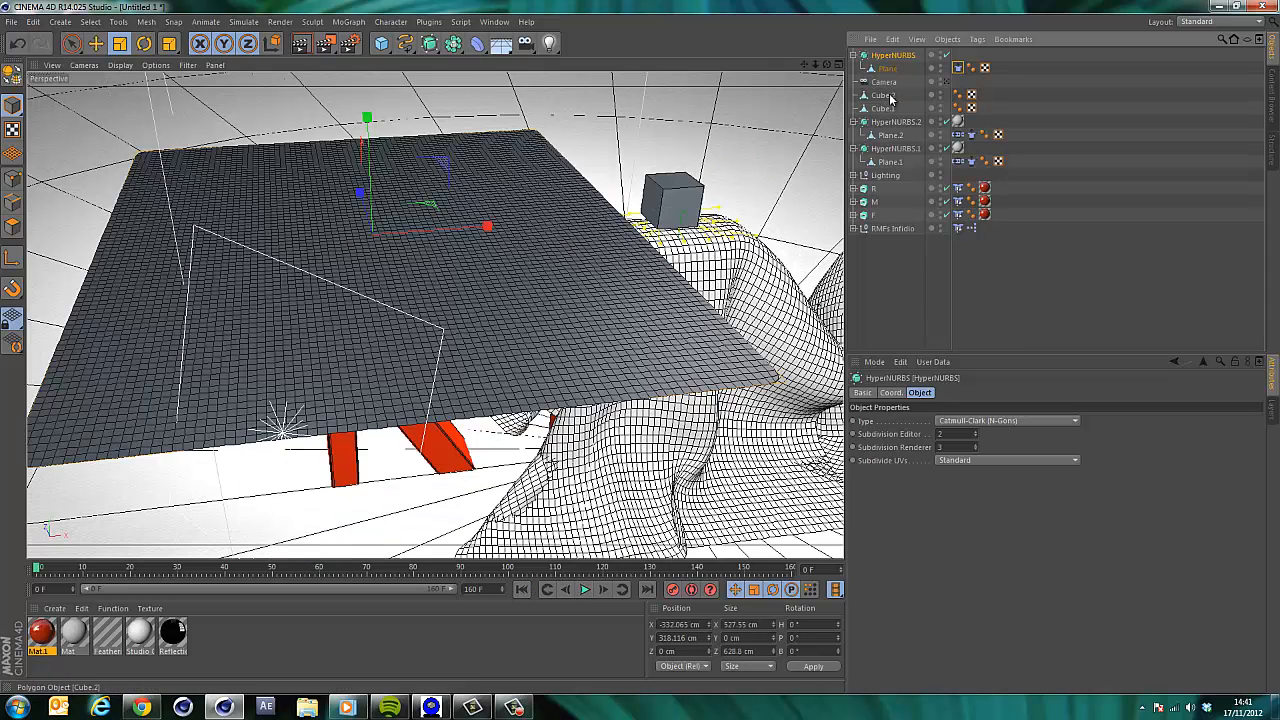
pyautogui.click(381, 43)
pyautogui.moveTo(710, 458); pyautogui.dragTo(590, 508)
pyautogui.press('space')
pyautogui.moveTo(750, 438); pyautogui.dragTo(488, 472)
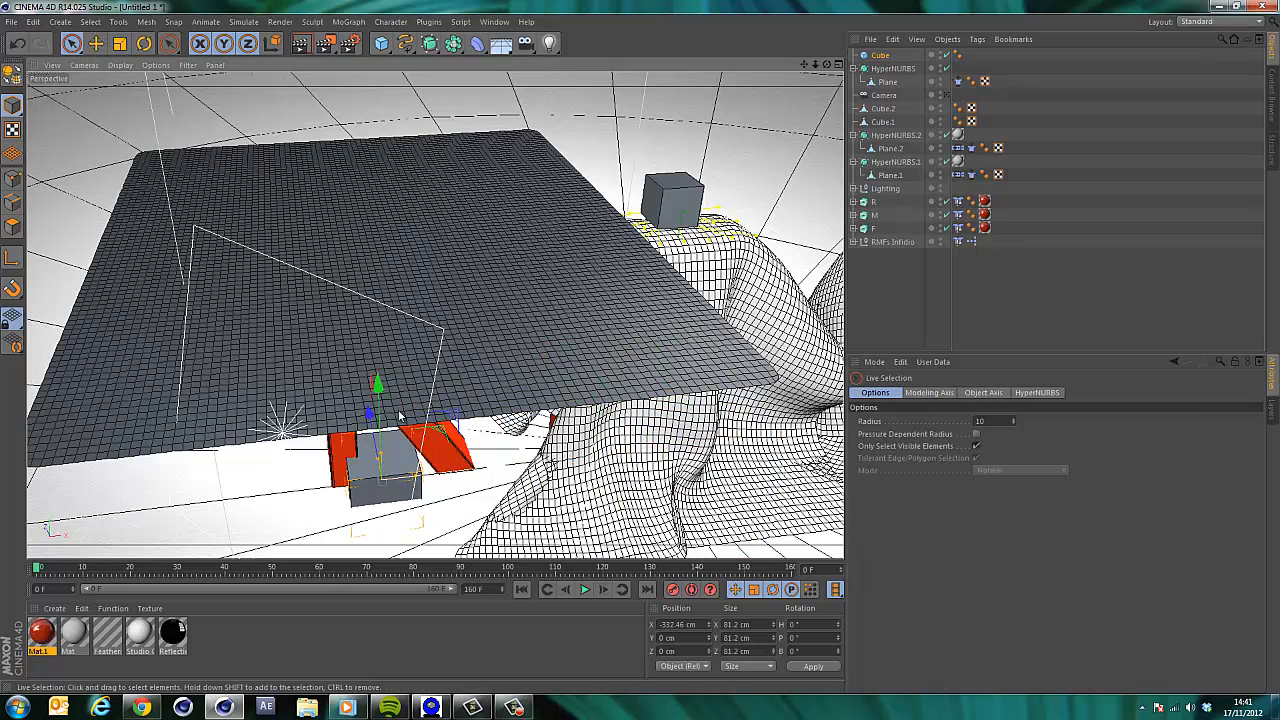
pyautogui.moveTo(377, 385); pyautogui.dragTo(641, 344)
# In the top view, move the new cube and plane over the R letter, to about X -300 cm and Z 26 cm.
pyautogui.click(838, 64)
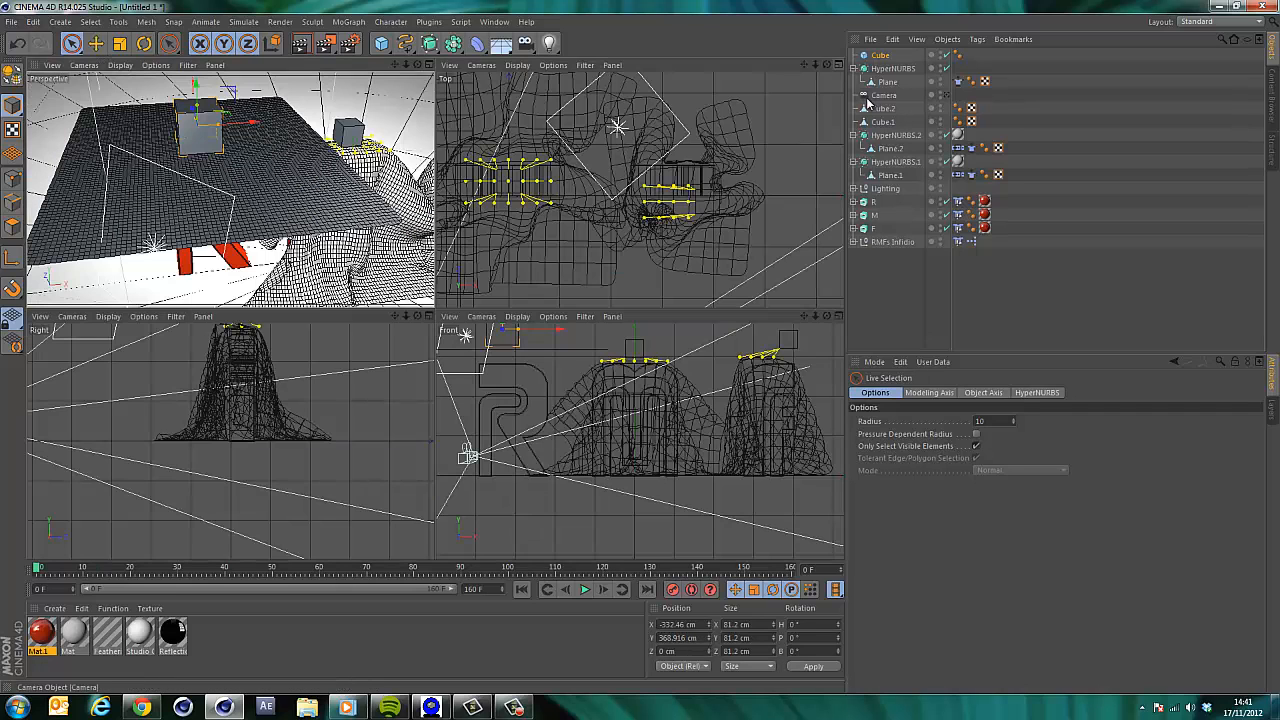
pyautogui.moveTo(806, 64); pyautogui.dragTo(643, 312)
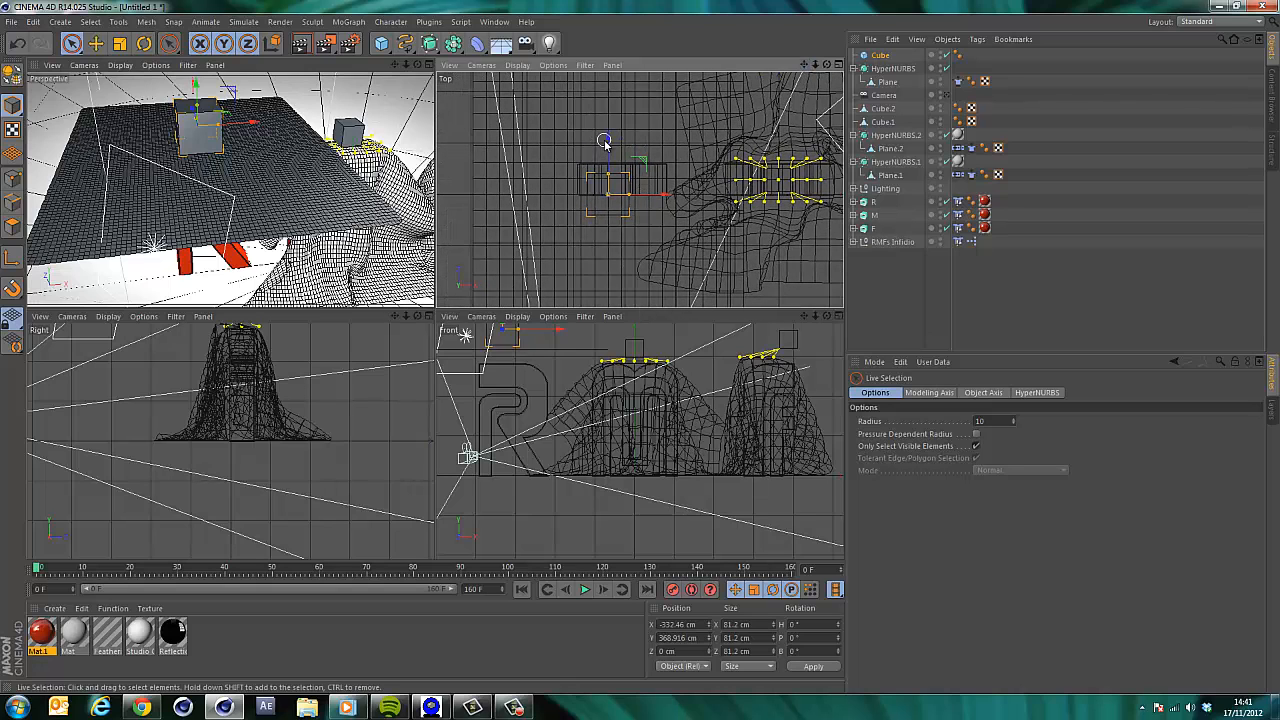
pyautogui.moveTo(604, 141); pyautogui.dragTo(680, 185)
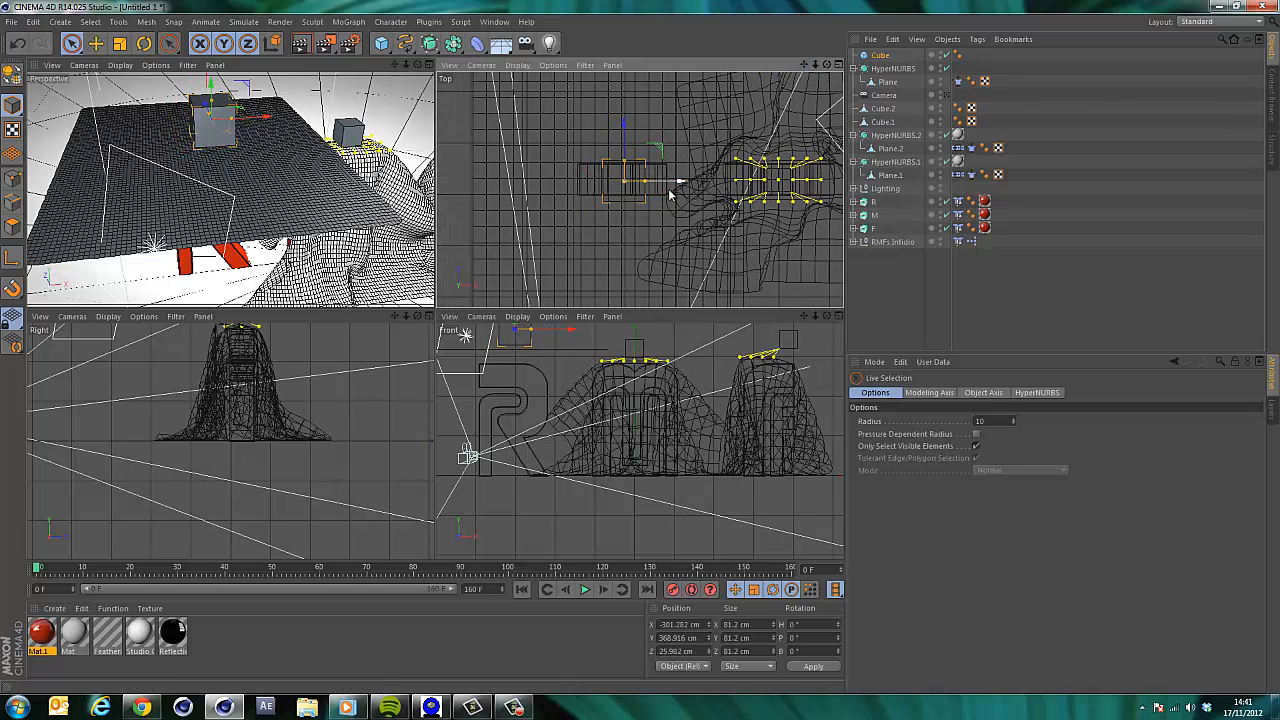
pyautogui.click(892, 70)
pyautogui.moveTo(665, 194); pyautogui.dragTo(682, 196)
pyautogui.moveTo(625, 153); pyautogui.dragTo(631, 140)
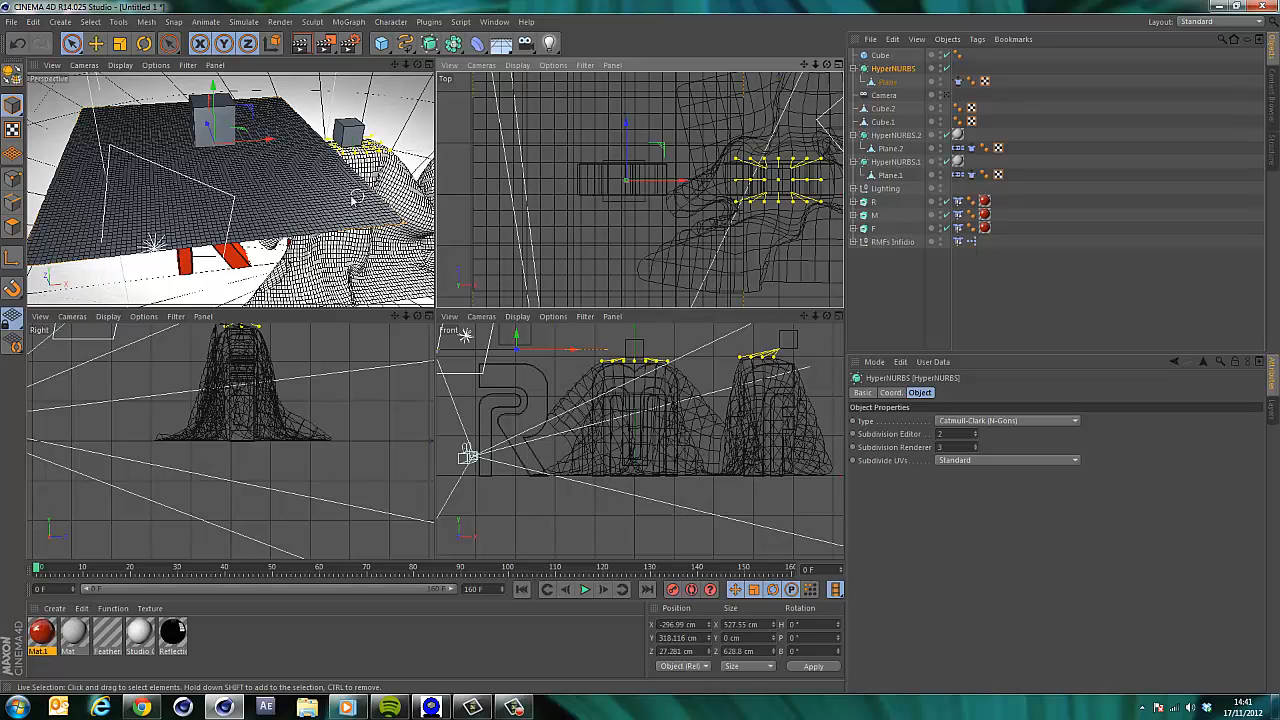
# Add a Cloth Belt tag to the new plane.
pyautogui.click(888, 82)
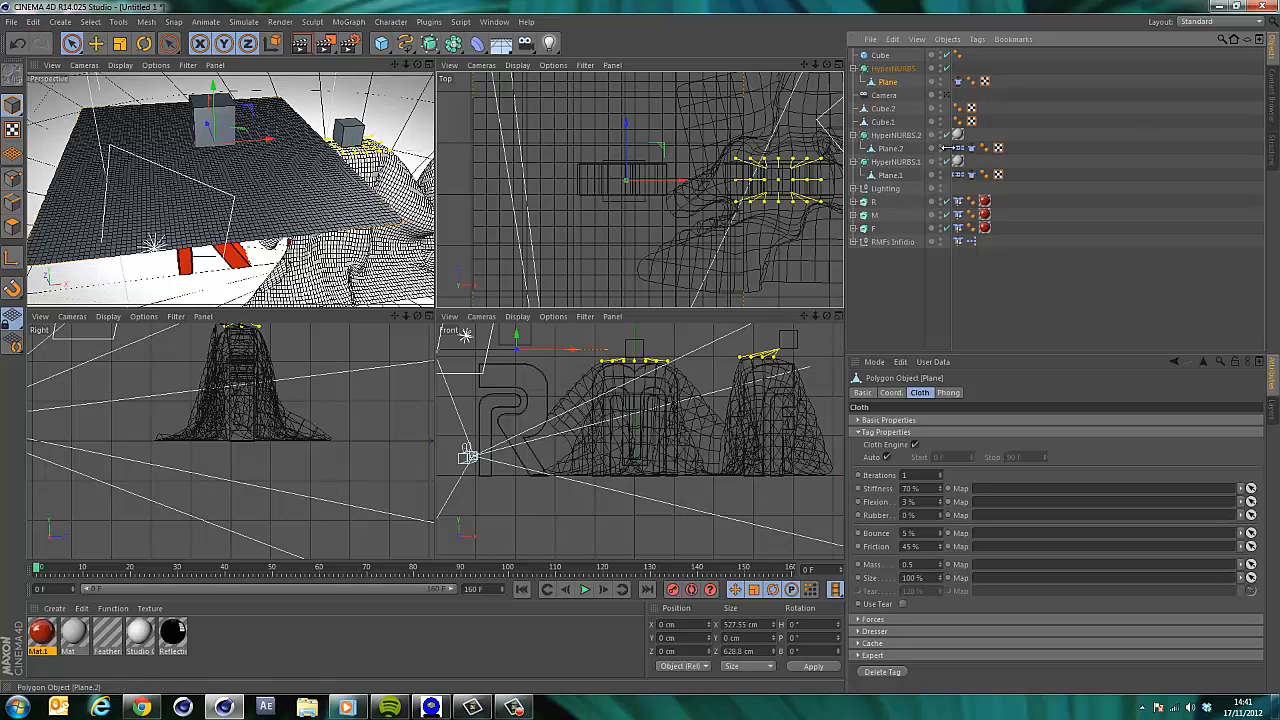
pyautogui.rightClick(893, 81)
pyautogui.moveTo(975, 183)
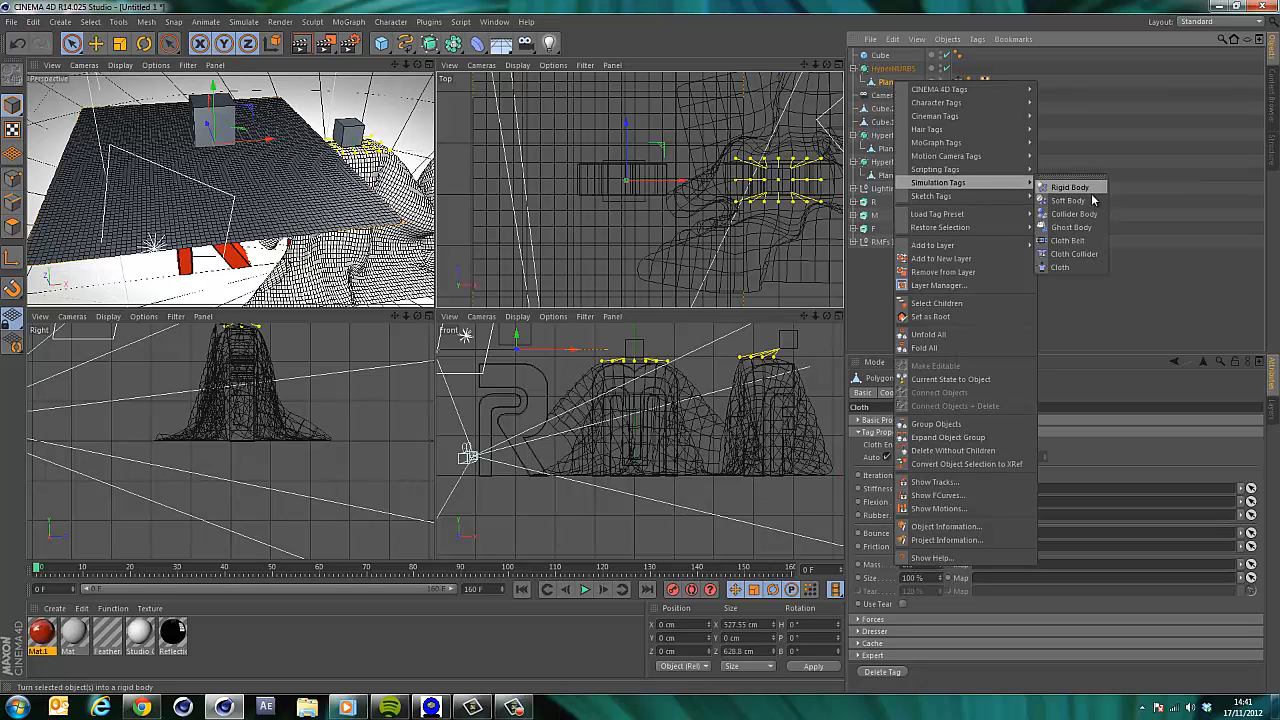
pyautogui.click(1068, 241)
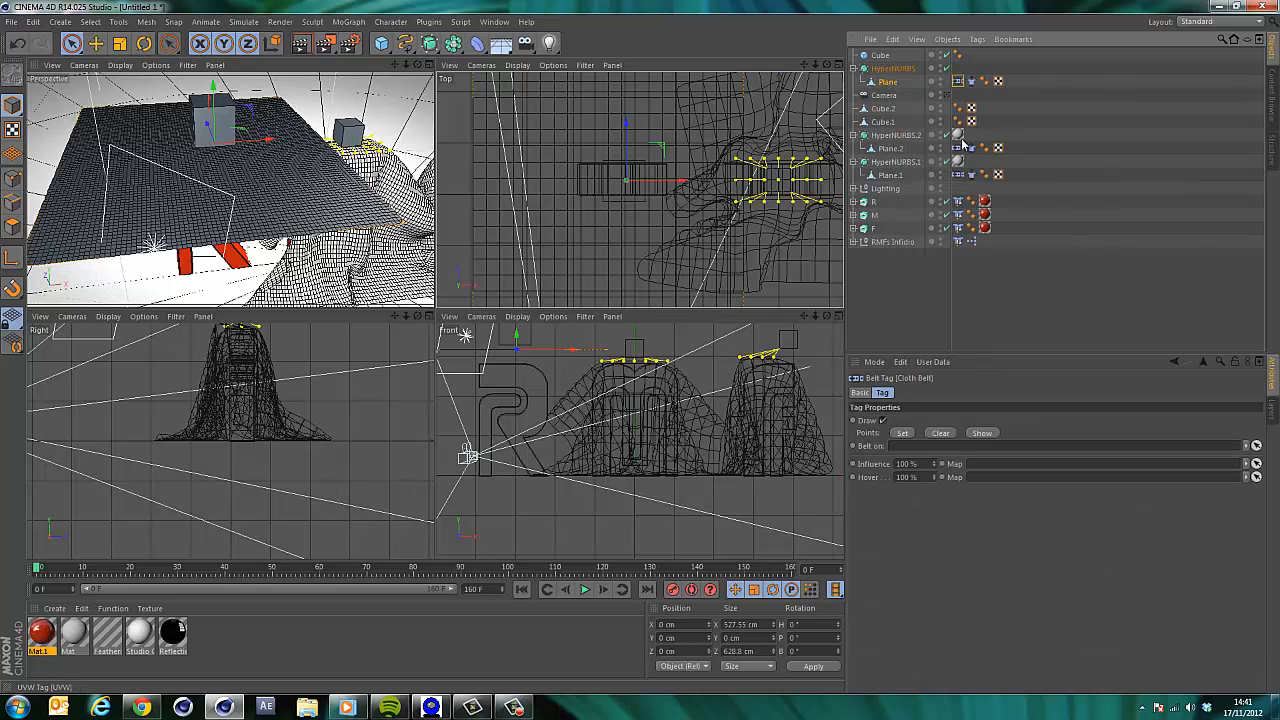
# Disable the new HyperNURBS in the viewport.
pyautogui.click(879, 55)
pyautogui.click(887, 84)
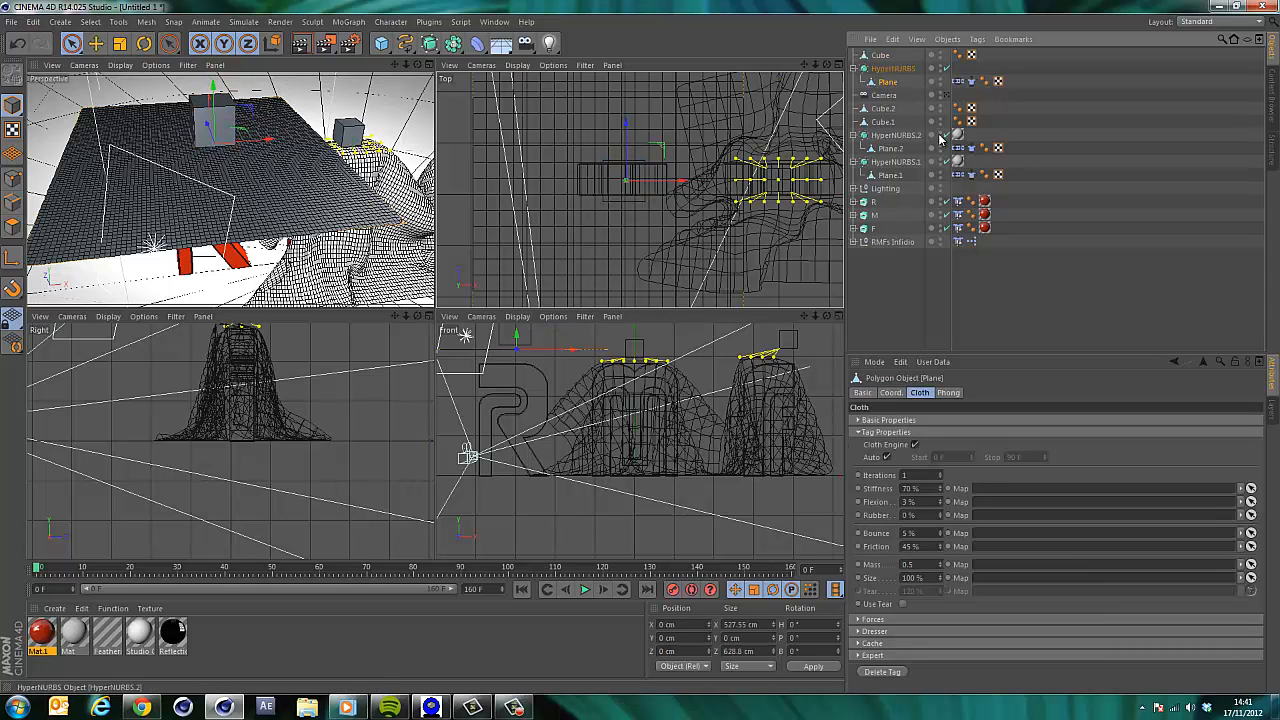
pyautogui.click(946, 68)
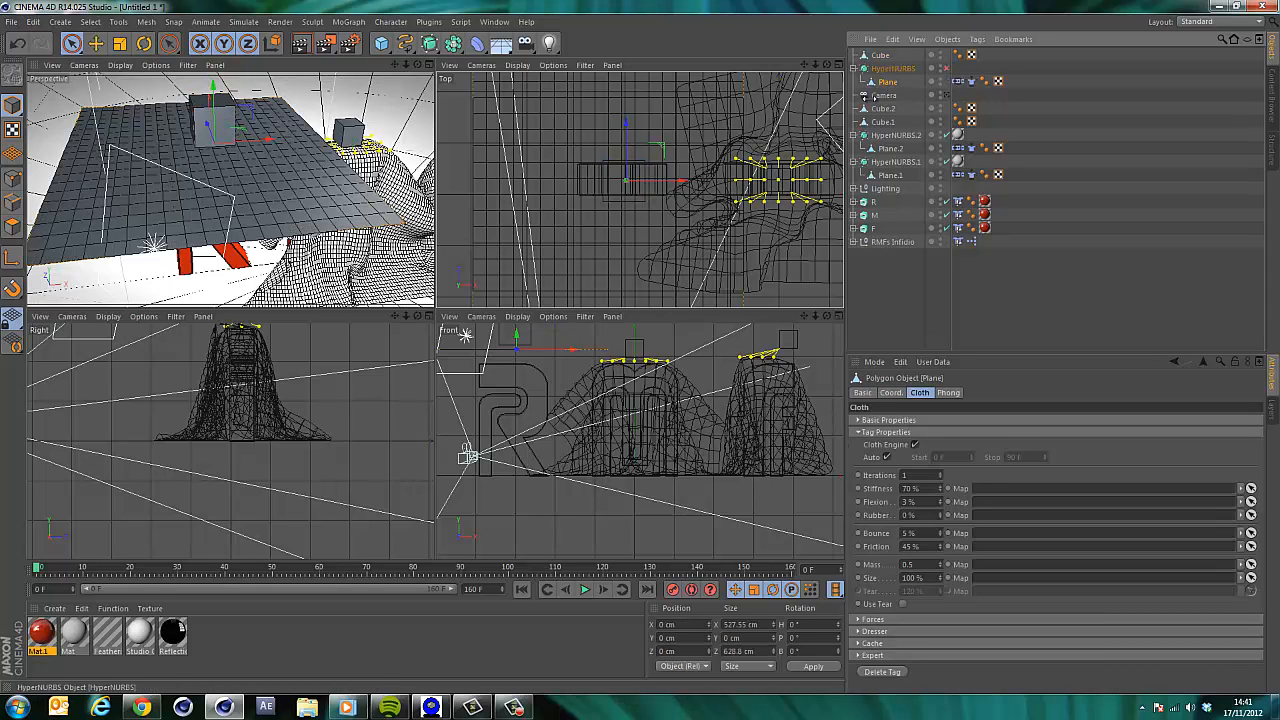
# In points mode, select the plane's points lying beneath the new cube in the top view.
pyautogui.click(12, 178)
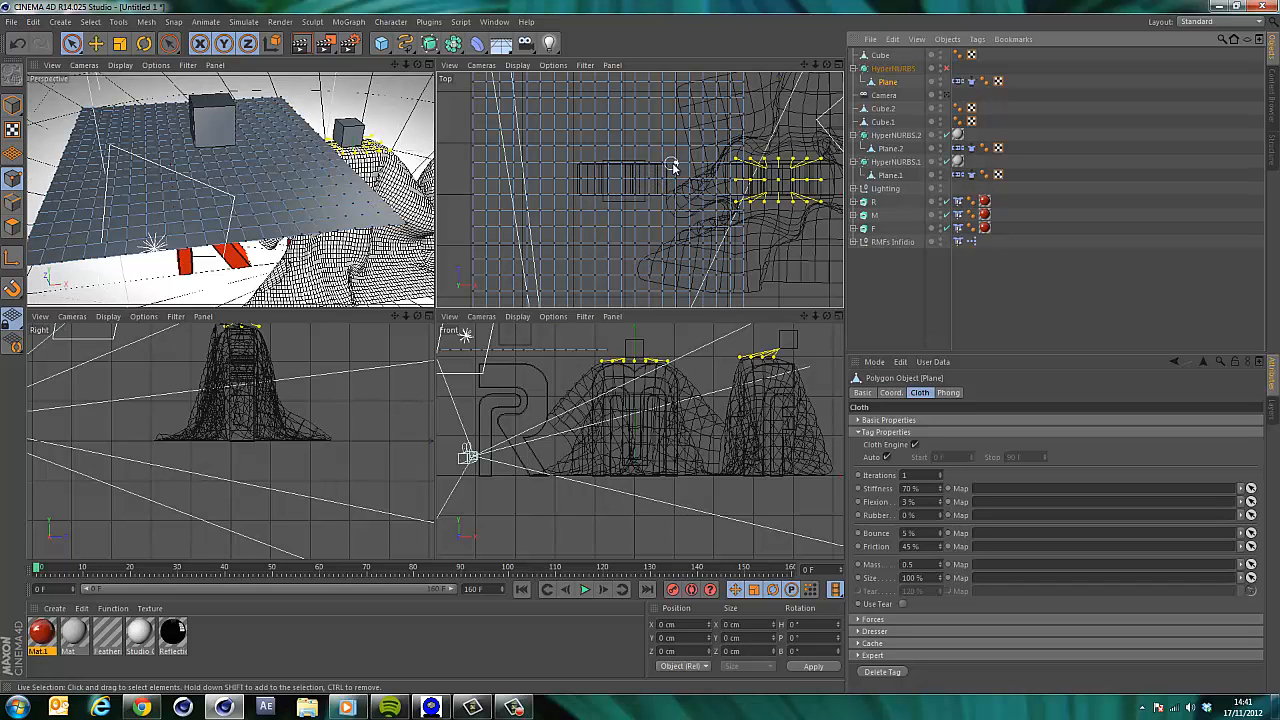
pyautogui.moveTo(674, 162)
pyautogui.mouseDown()
pyautogui.moveTo(674, 186)
pyautogui.moveTo(638, 191)
pyautogui.mouseUp()
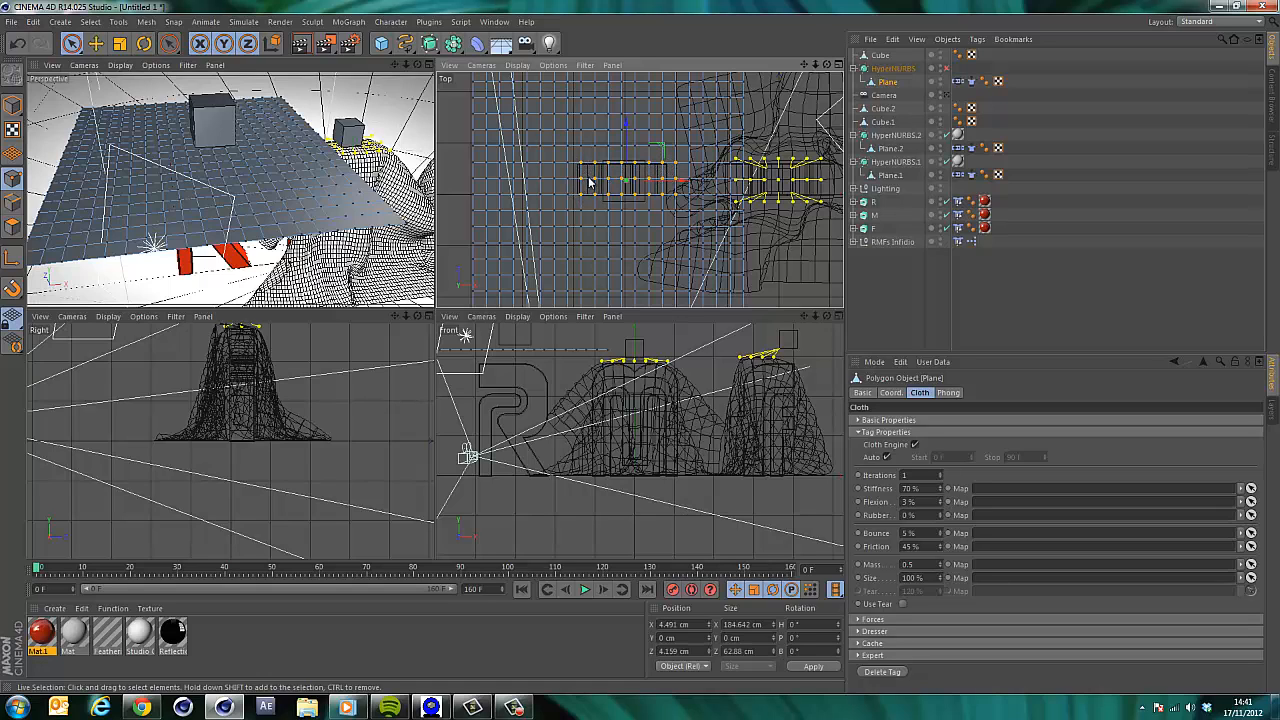
pyautogui.moveTo(590, 183); pyautogui.dragTo(591, 182)
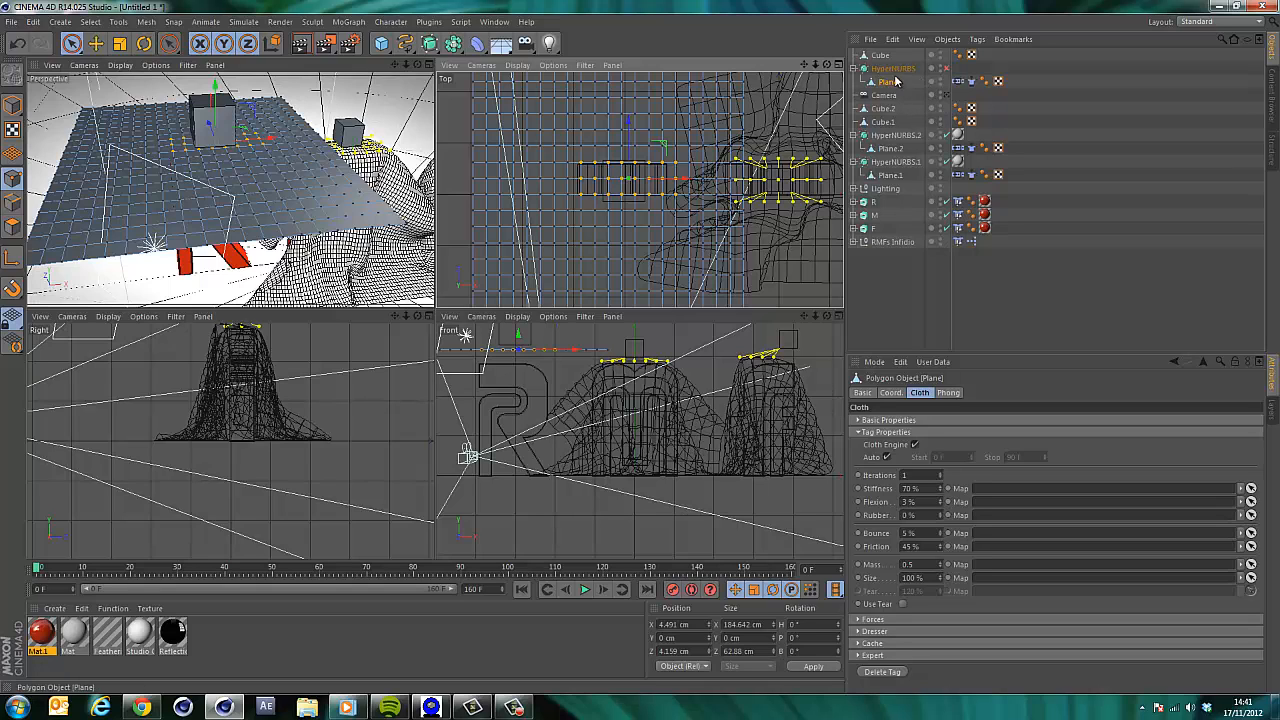
# Belt the selected points to the new Cube in the Cloth Belt tag.
pyautogui.click(958, 81)
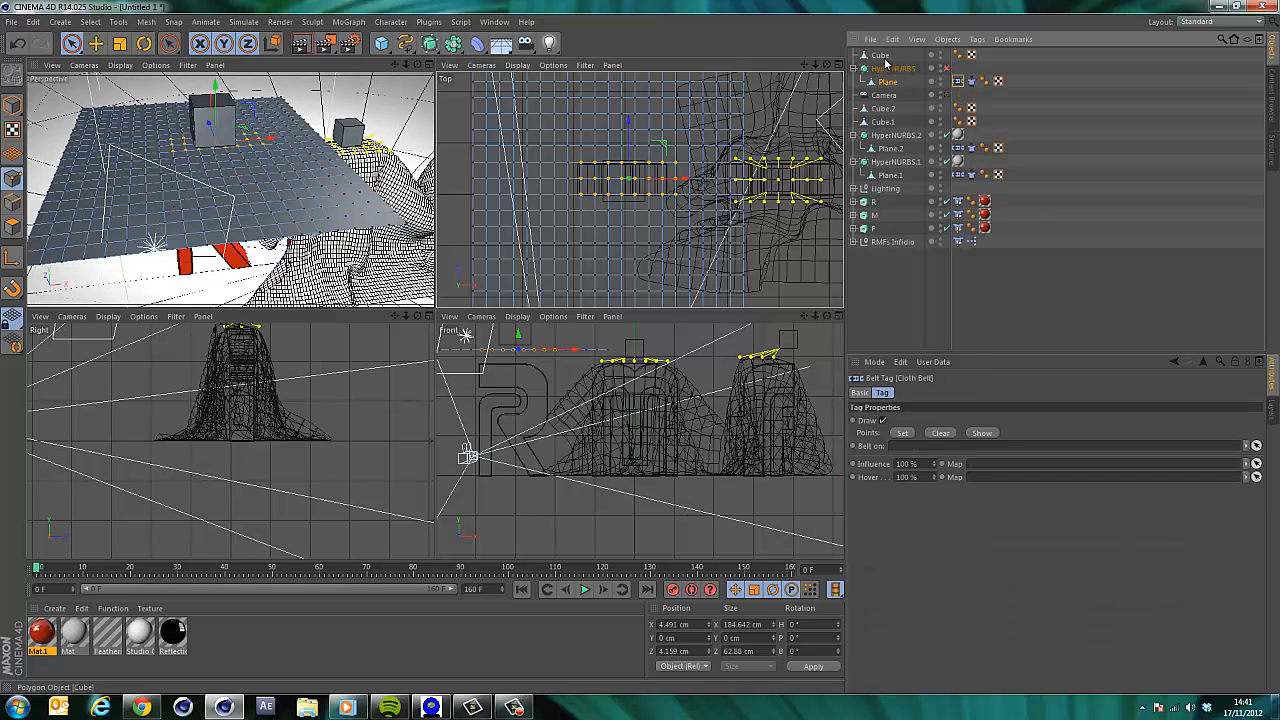
pyautogui.moveTo(885, 61); pyautogui.dragTo(949, 512)
pyautogui.moveTo(903, 453); pyautogui.dragTo(903, 450)
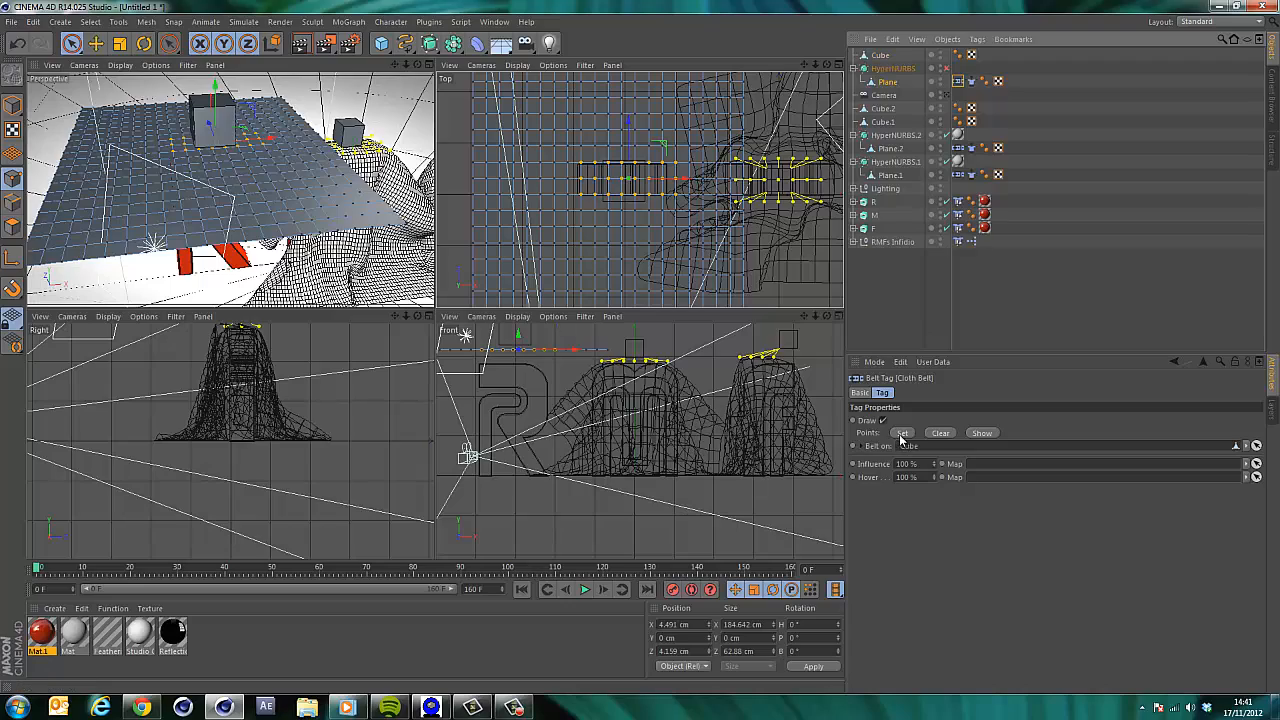
pyautogui.click(903, 433)
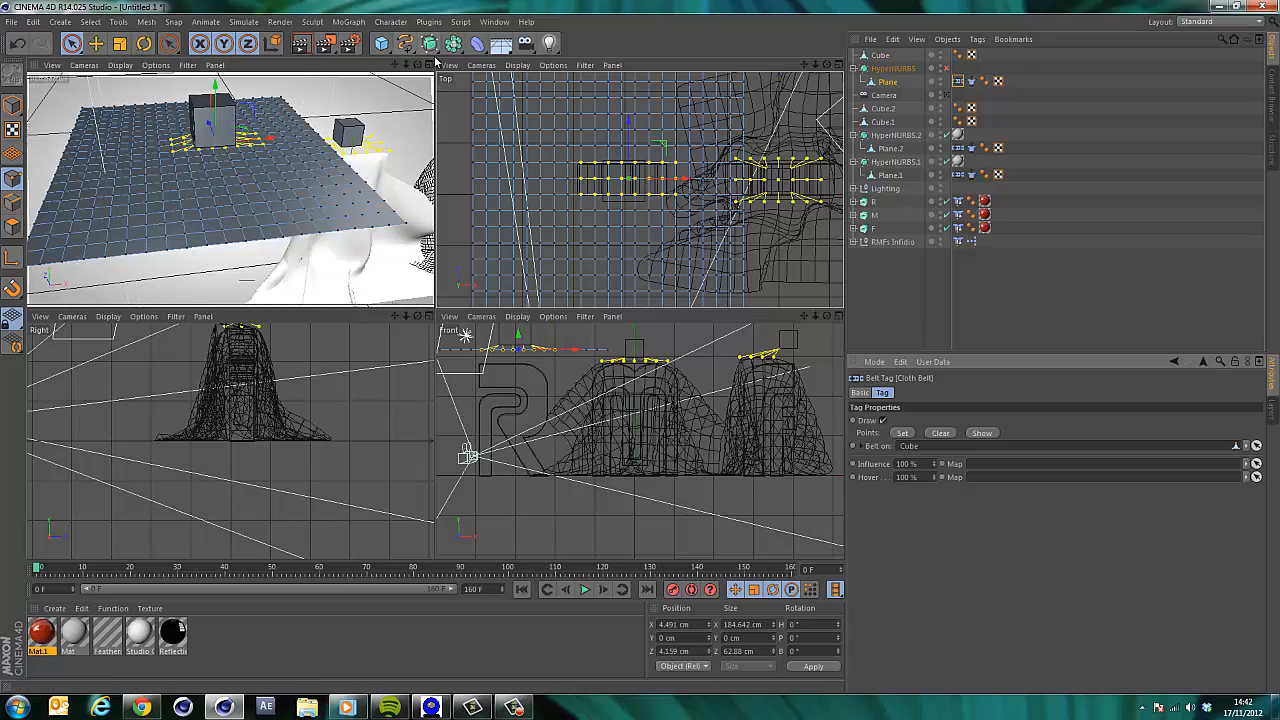
# Return to model mode and a single perspective view, then play the simulation while nudging the new Cube.
pyautogui.moveTo(419, 67); pyautogui.dragTo(420, 28)
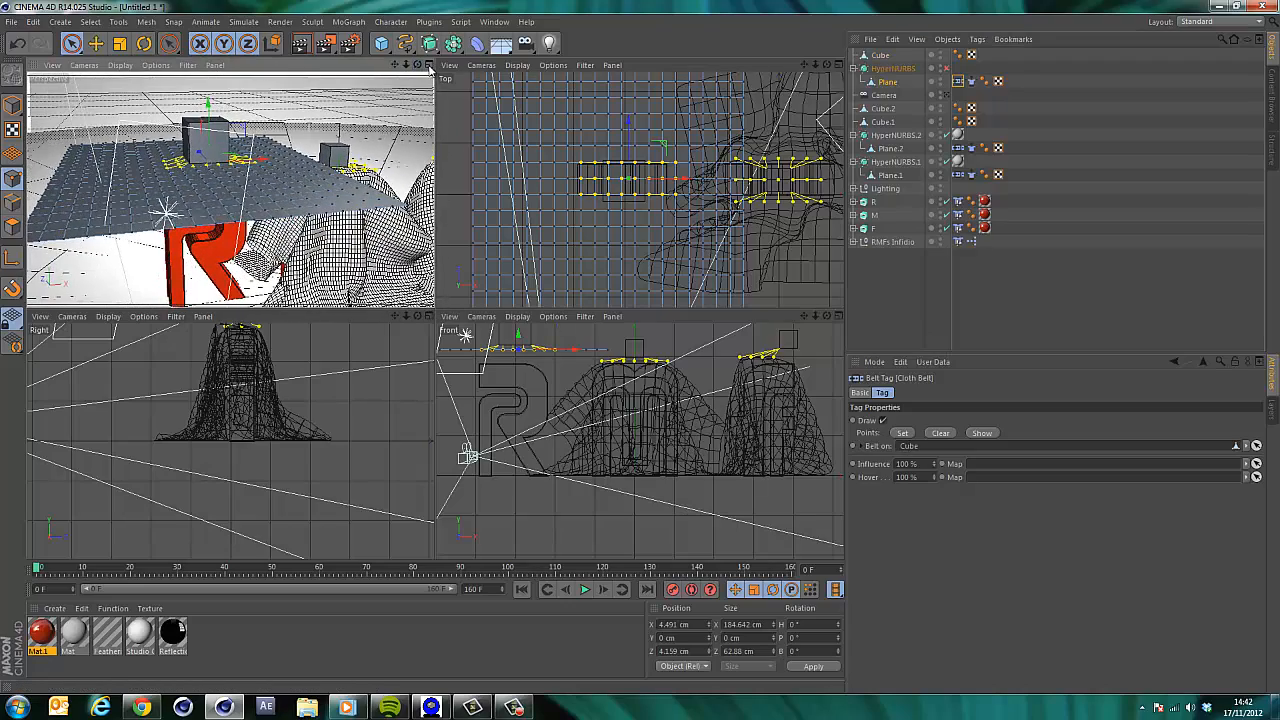
pyautogui.click(429, 65)
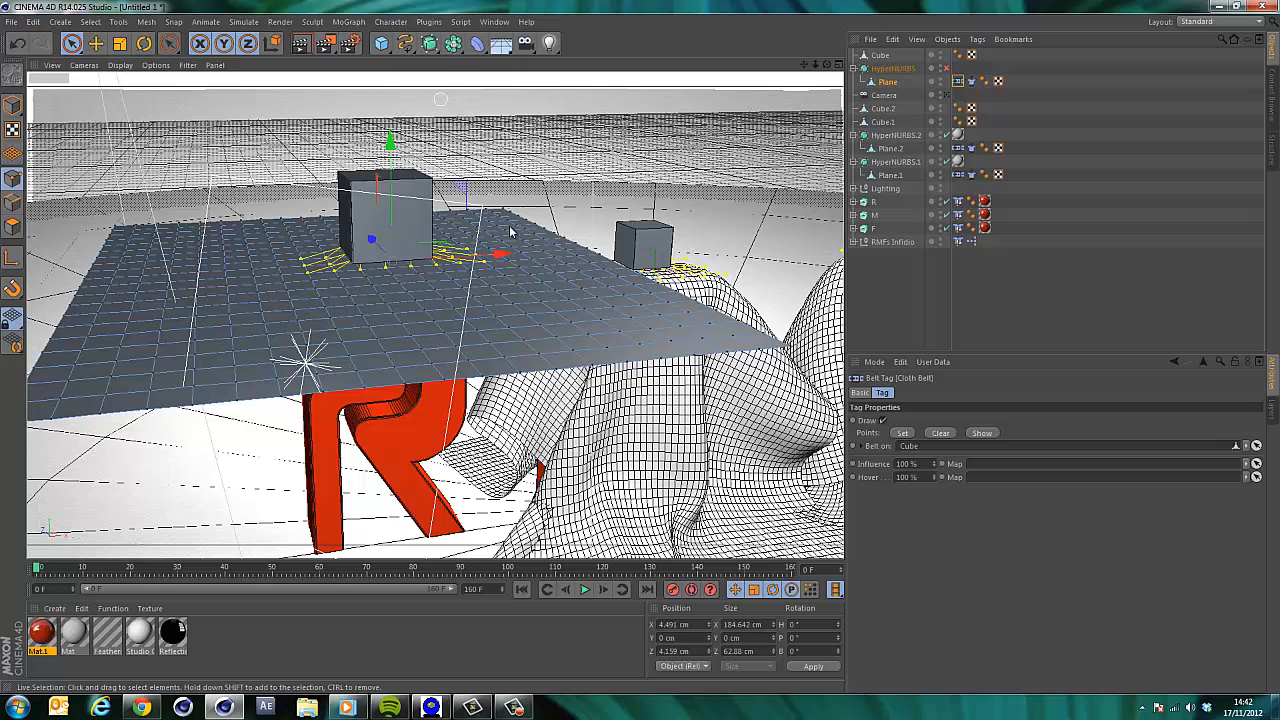
pyautogui.click(14, 105)
pyautogui.click(72, 44)
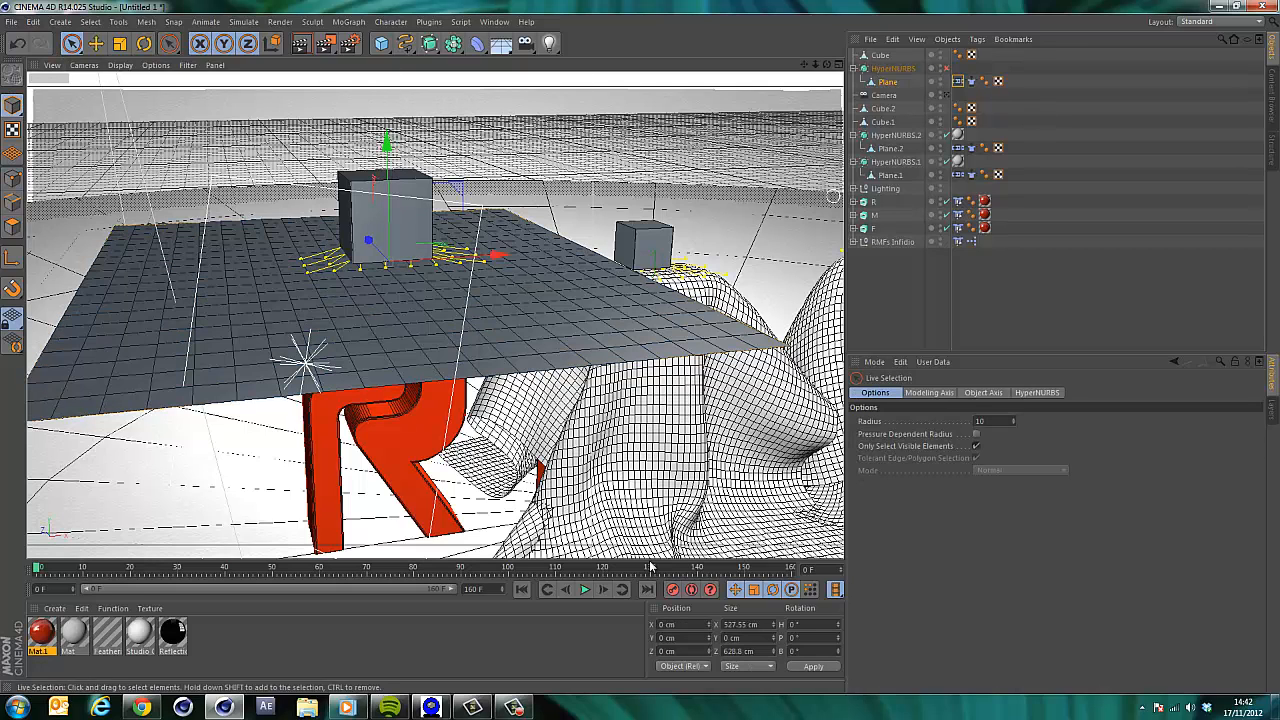
pyautogui.click(586, 590)
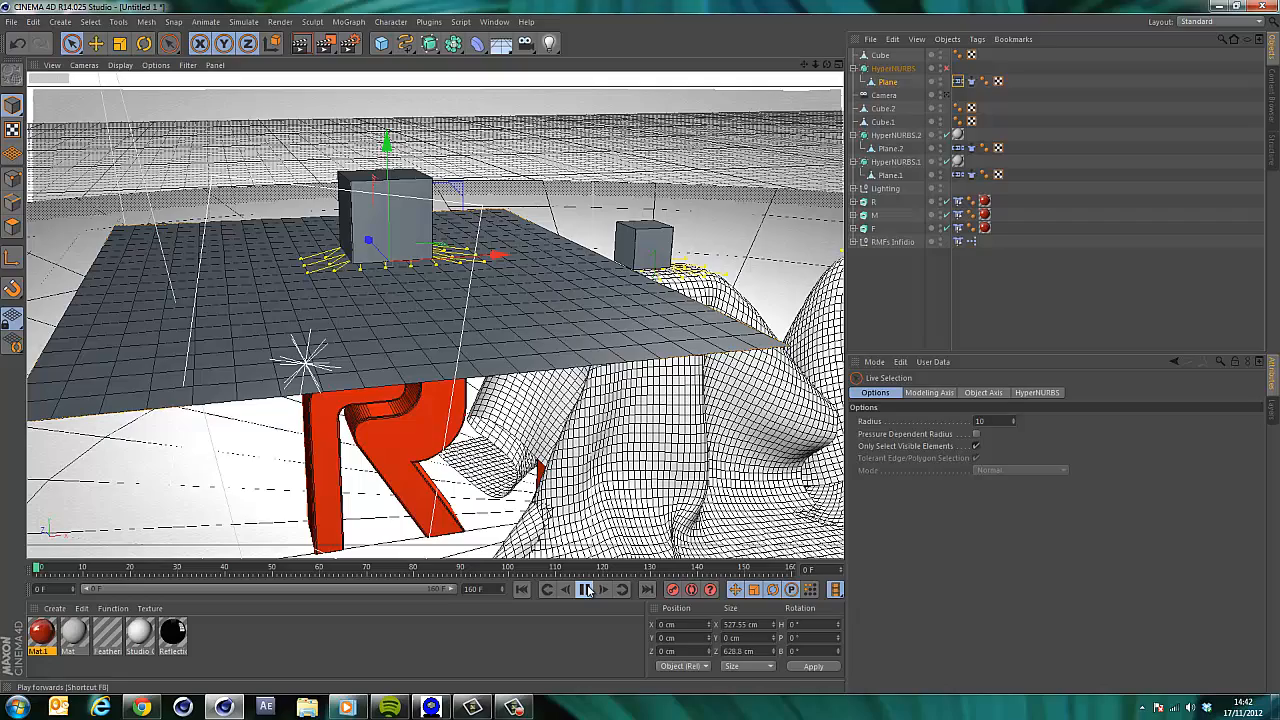
pyautogui.click(880, 55)
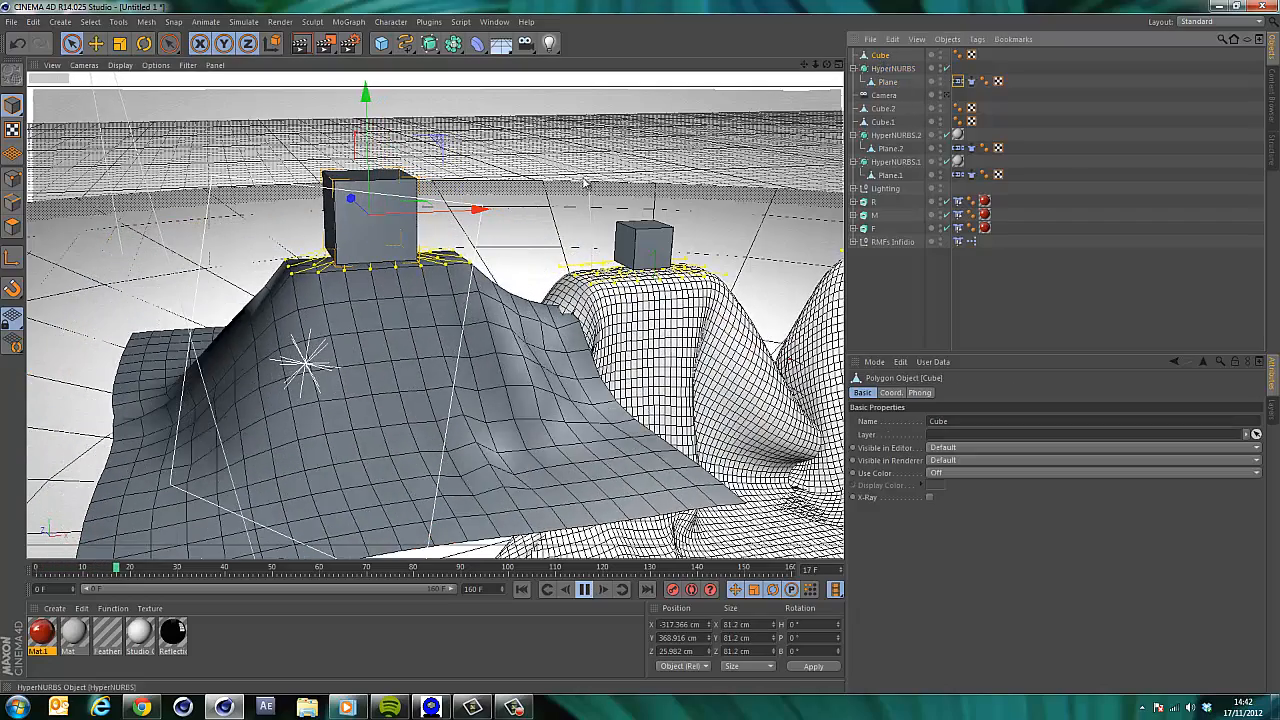
pyautogui.moveTo(366, 126)
pyautogui.mouseDown()
pyautogui.moveTo(366, 150)
pyautogui.moveTo(368, 134)
pyautogui.mouseUp()
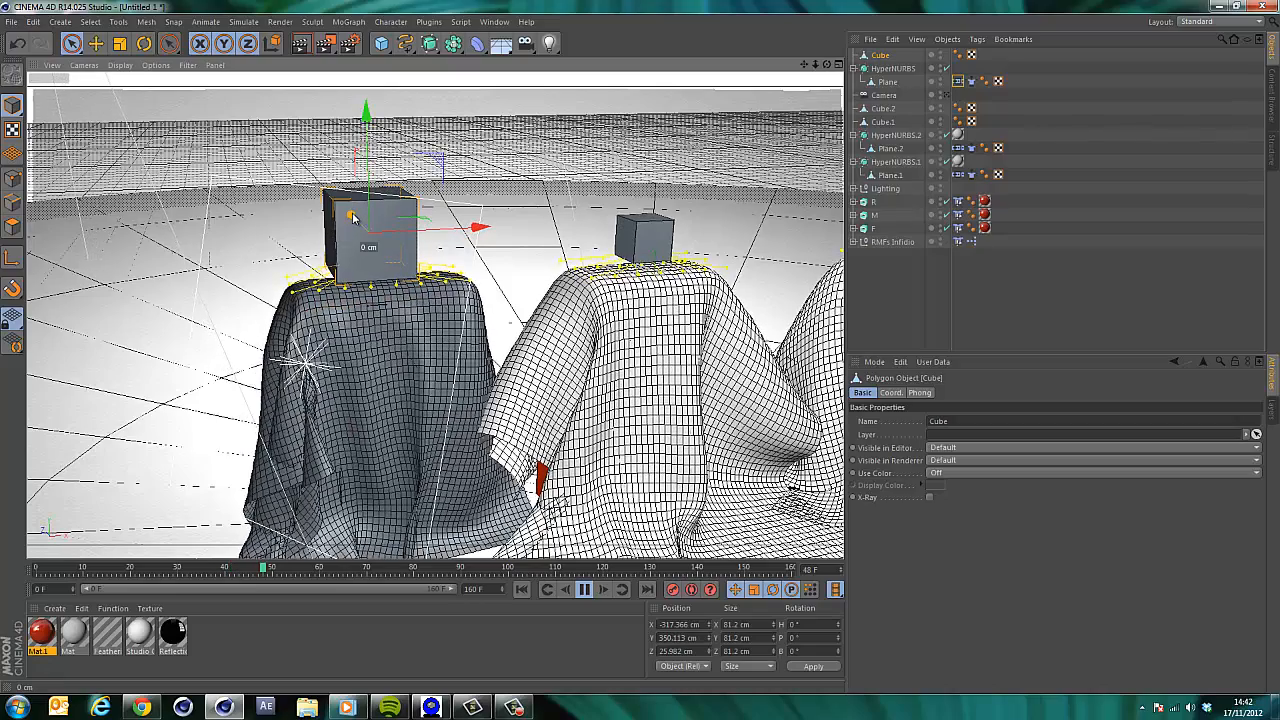
pyautogui.moveTo(352, 218); pyautogui.dragTo(357, 225)
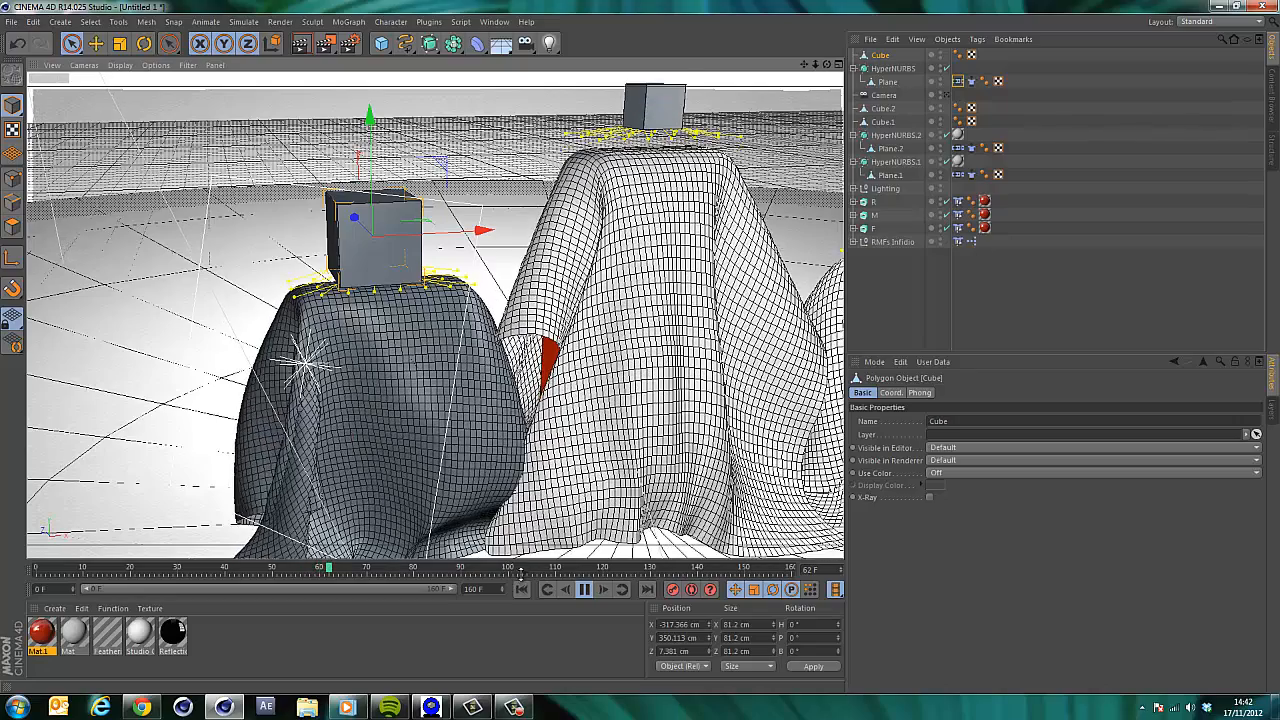
pyautogui.click(584, 589)
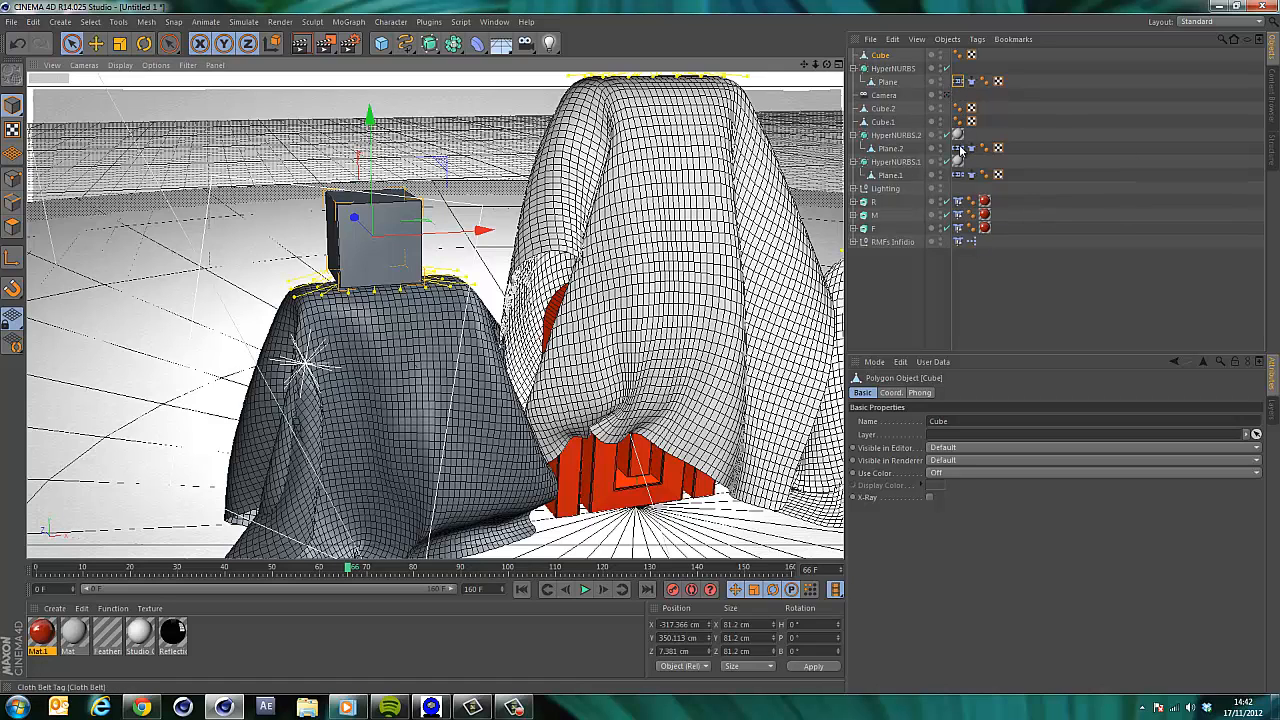
# Keyframe the new Cube rising, setting its Y position to about 1193 cm at frame 46.
pyautogui.keyDown('ctrl'); pyautogui.moveTo(960, 137); pyautogui.dragTo(903, 69); pyautogui.keyUp('ctrl')
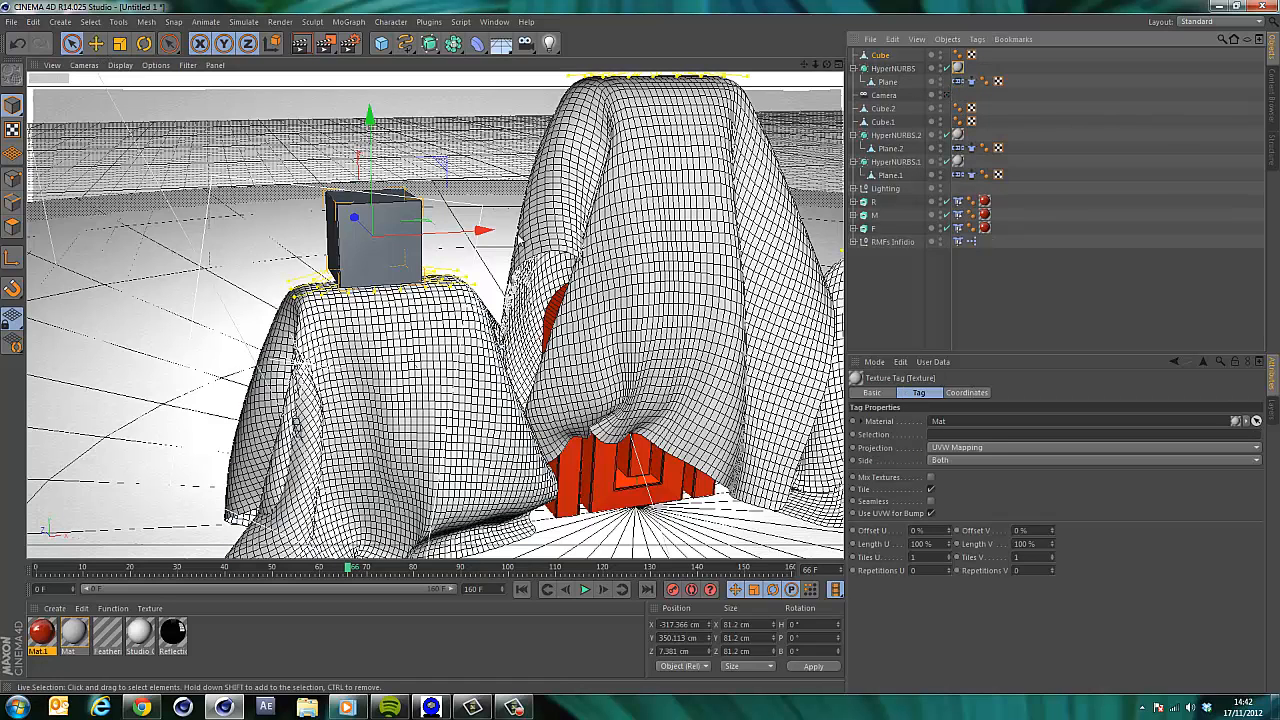
pyautogui.click(883, 55)
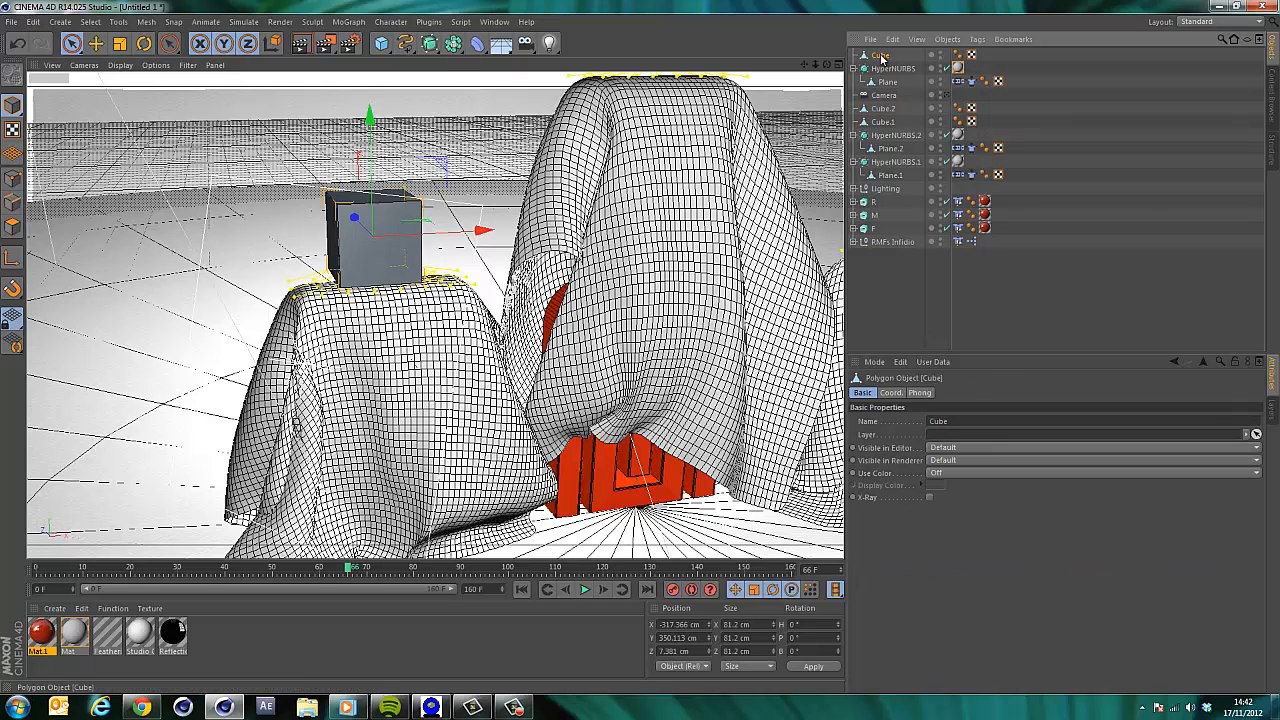
pyautogui.click(131, 568)
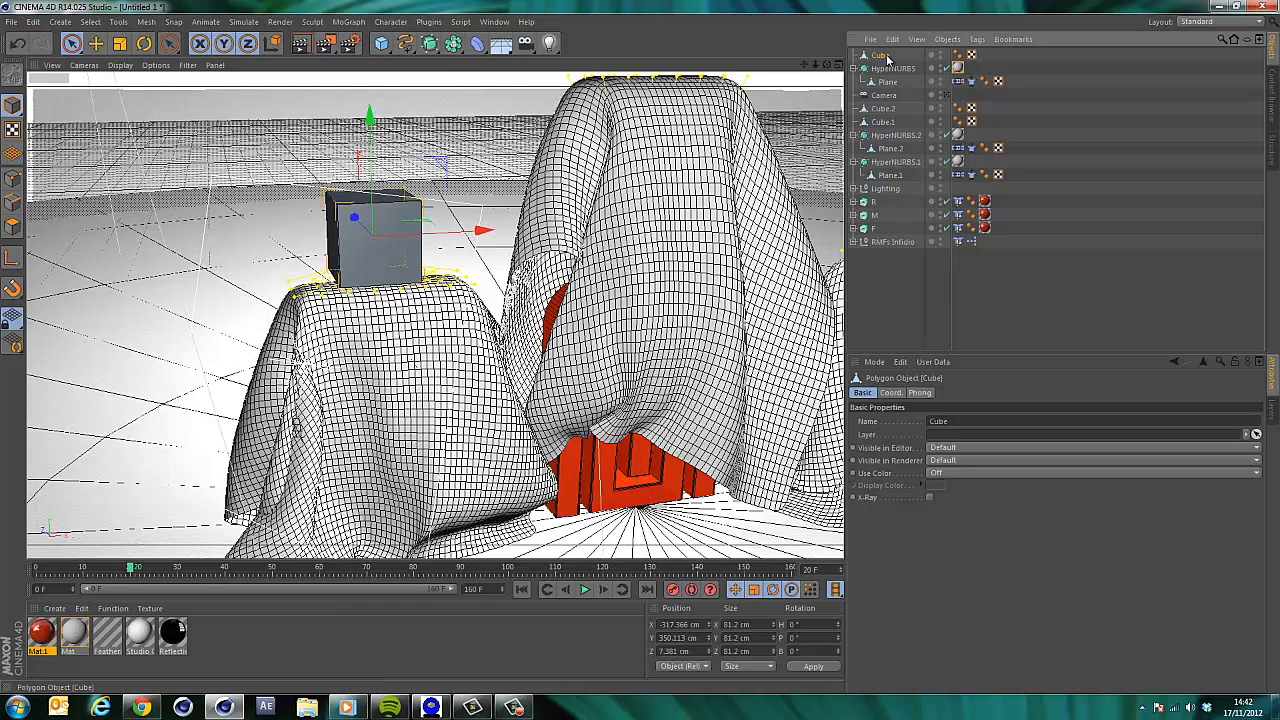
pyautogui.click(891, 392)
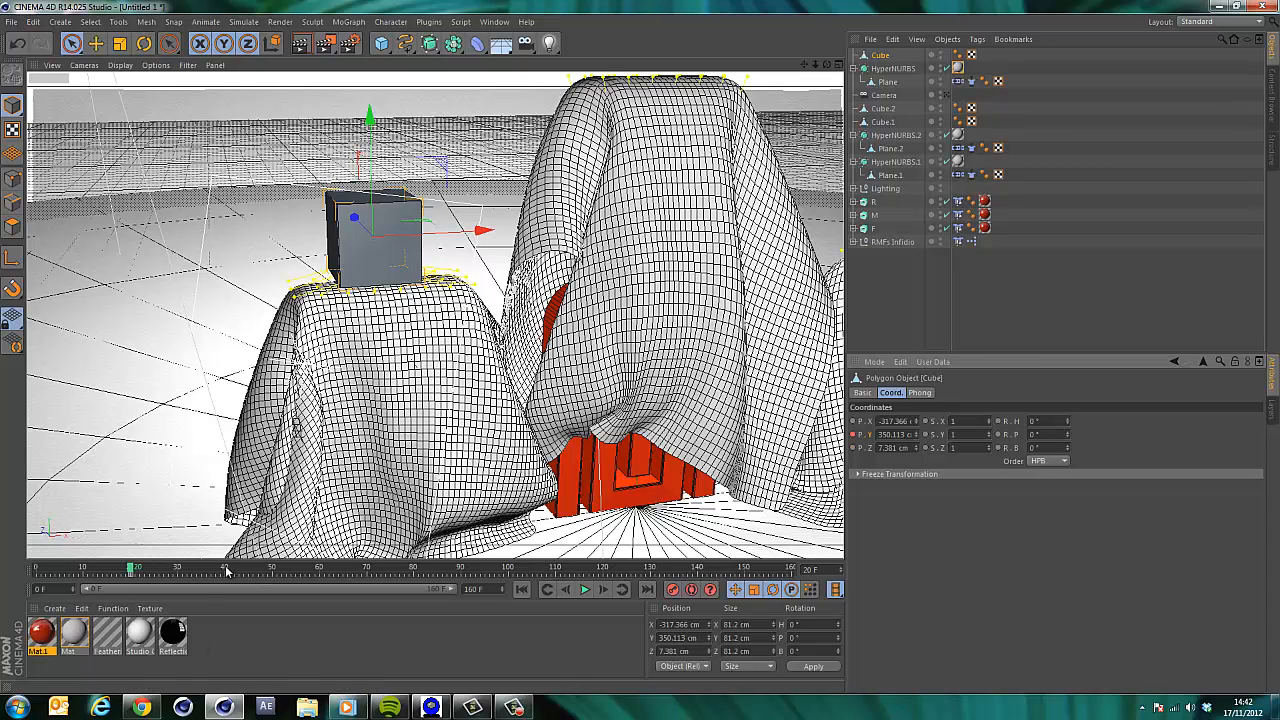
pyautogui.click(254, 568)
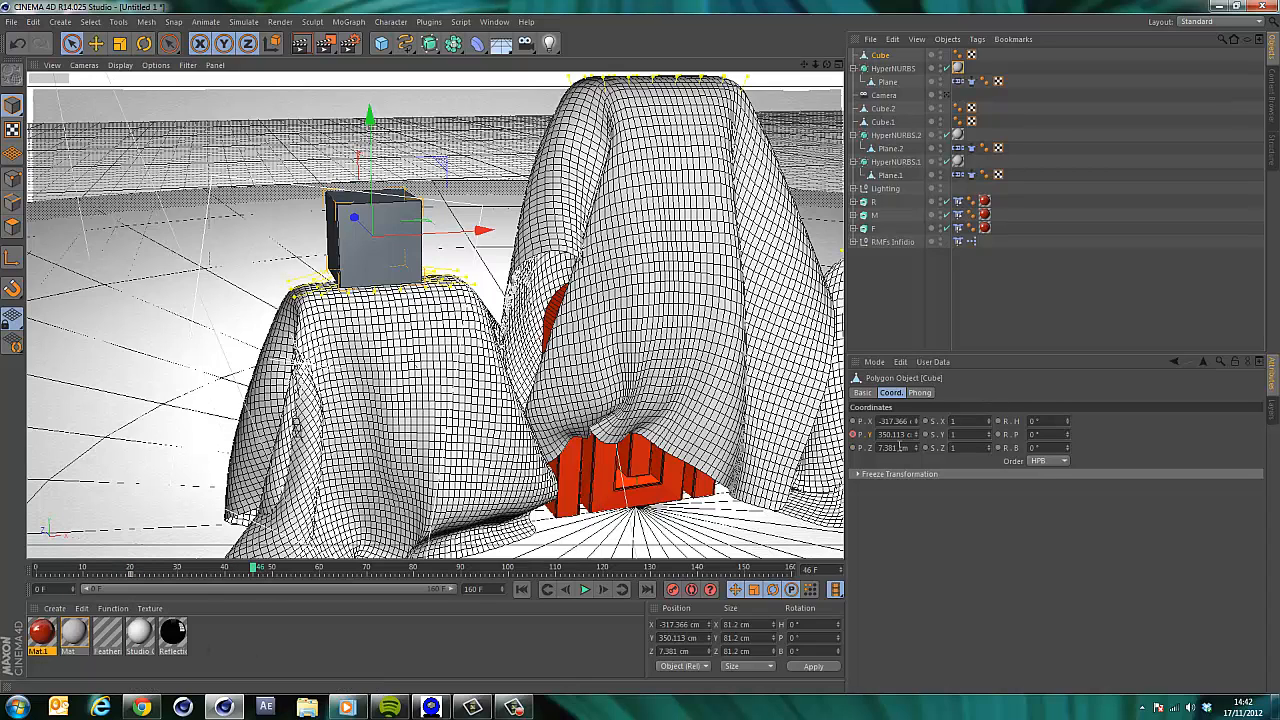
pyautogui.moveTo(918, 440); pyautogui.dragTo(971, 269)
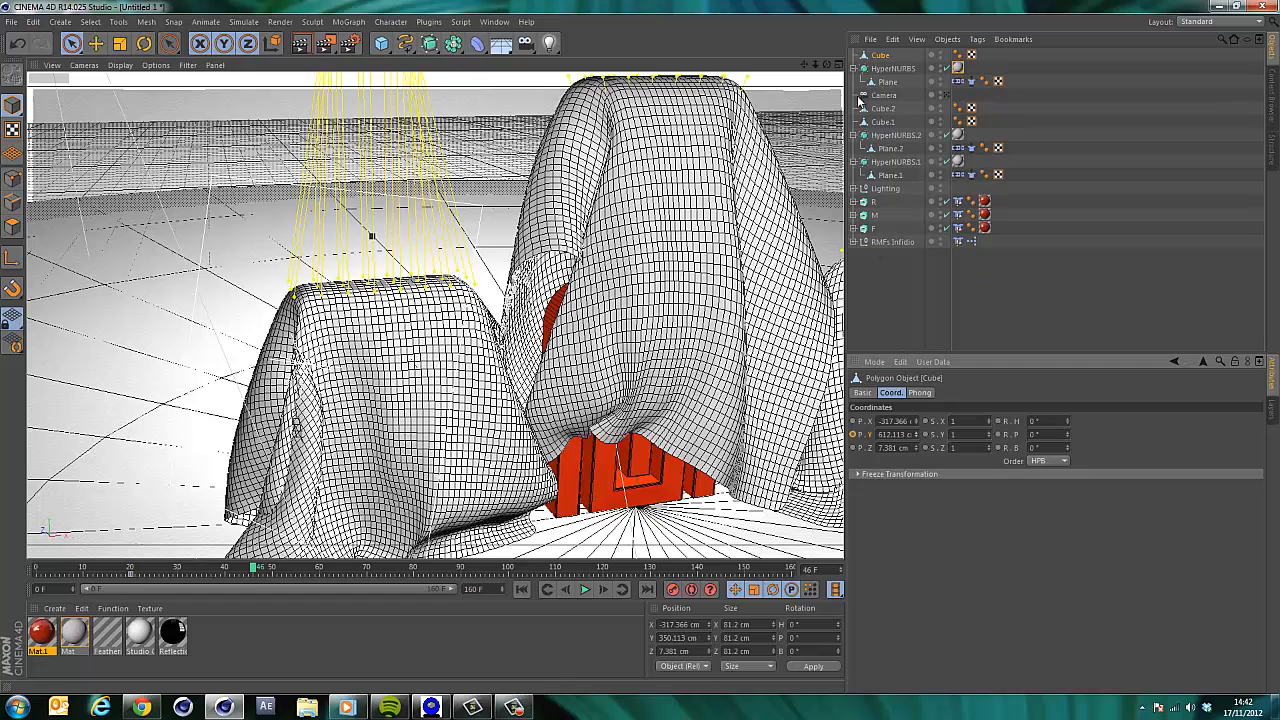
pyautogui.moveTo(912, 188); pyautogui.dragTo(915, 410)
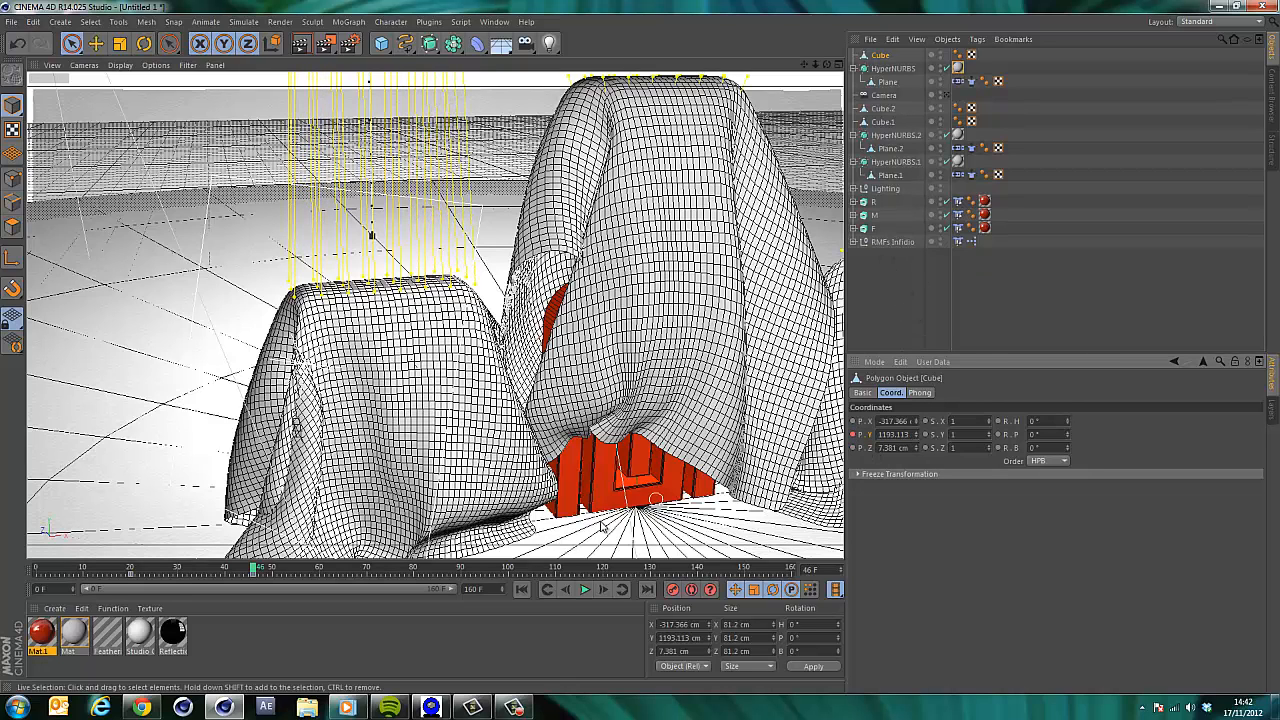
# Play the simulation from the start to preview the cloth being lifted by the cubes.
pyautogui.click(522, 590)
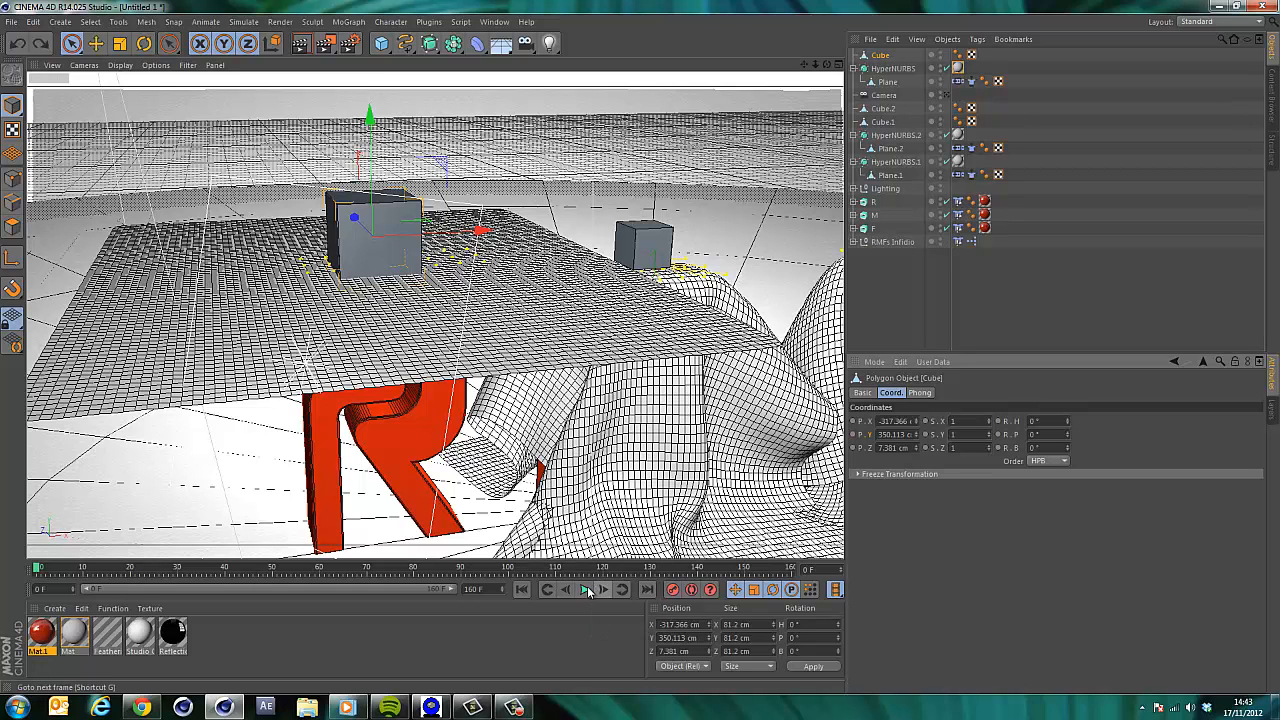
pyautogui.click(586, 590)
pyautogui.press('F5')
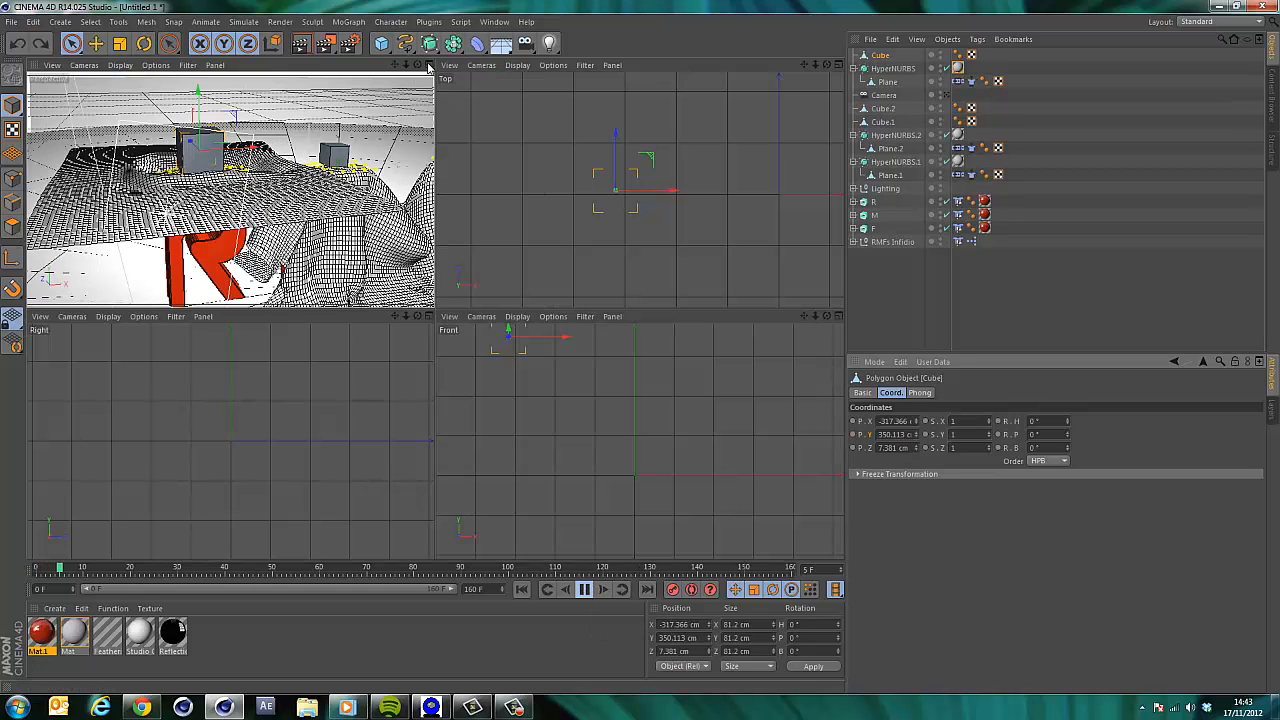
pyautogui.click(428, 65)
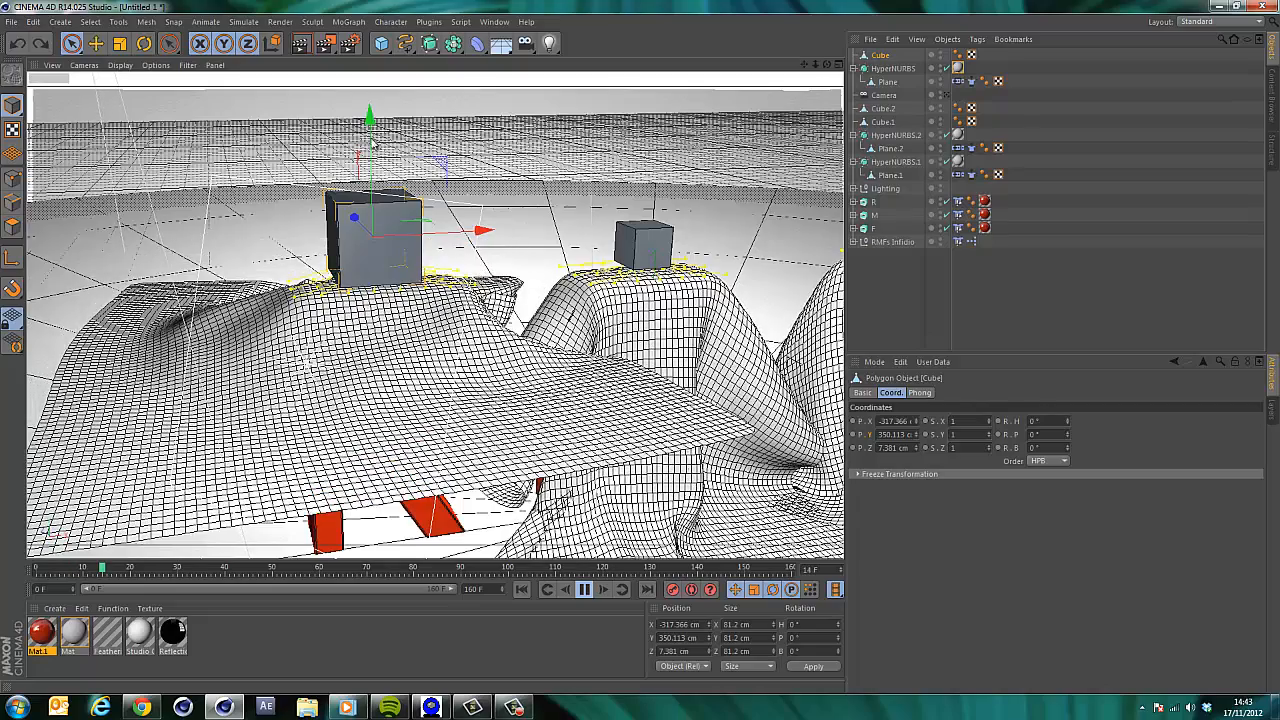
pyautogui.moveTo(372, 143); pyautogui.dragTo(378, 135)
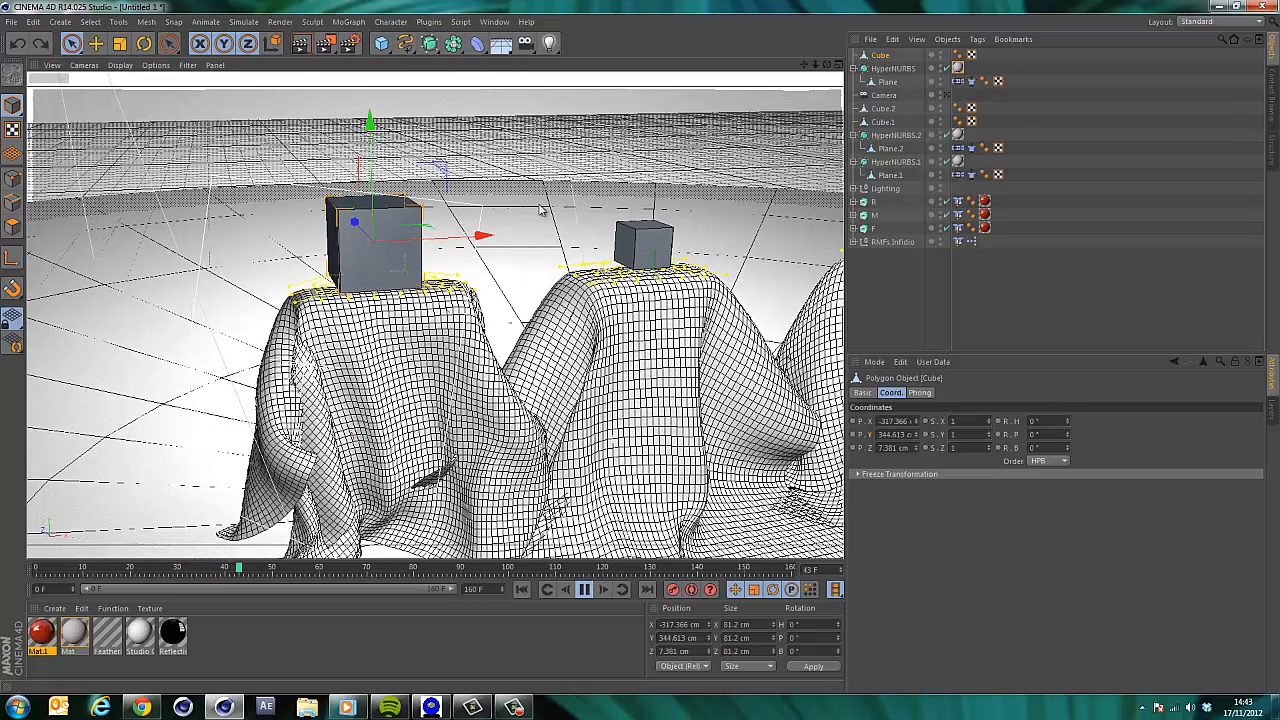
pyautogui.click(585, 589)
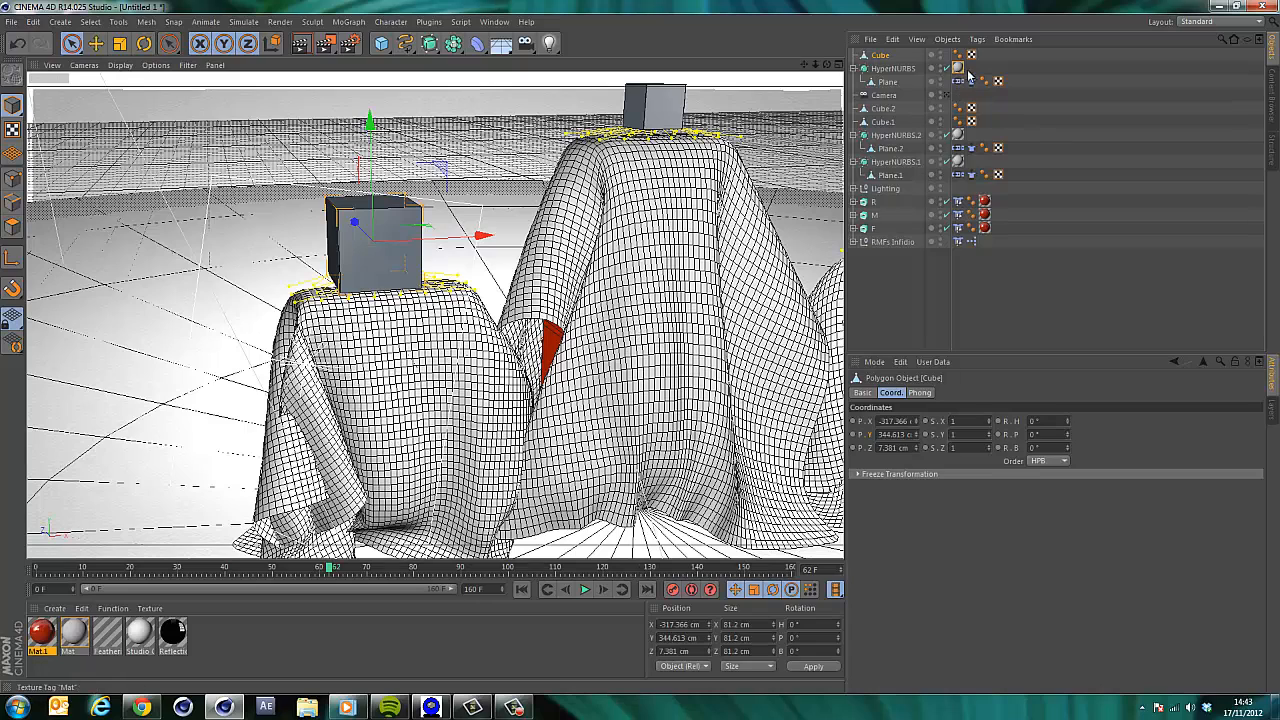
# Set the initial state of the first plane's cloth in its Dresser settings.
pyautogui.click(971, 82)
pyautogui.click(956, 393)
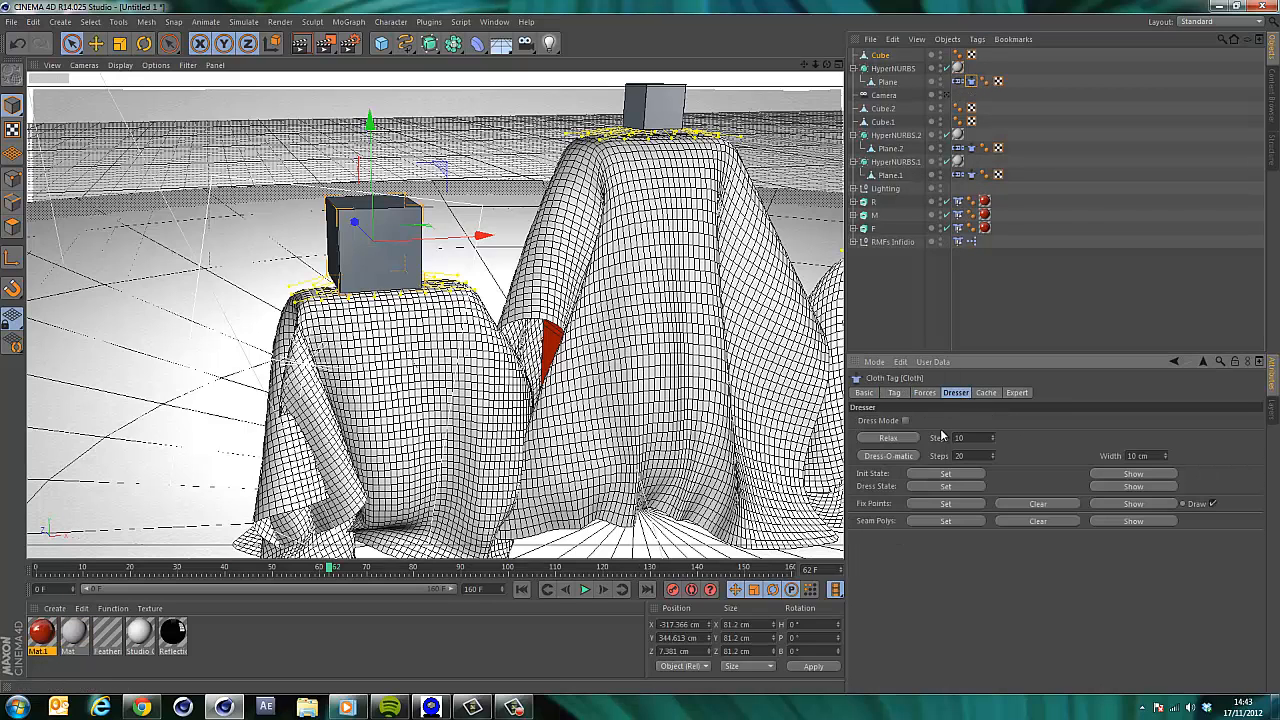
pyautogui.click(948, 476)
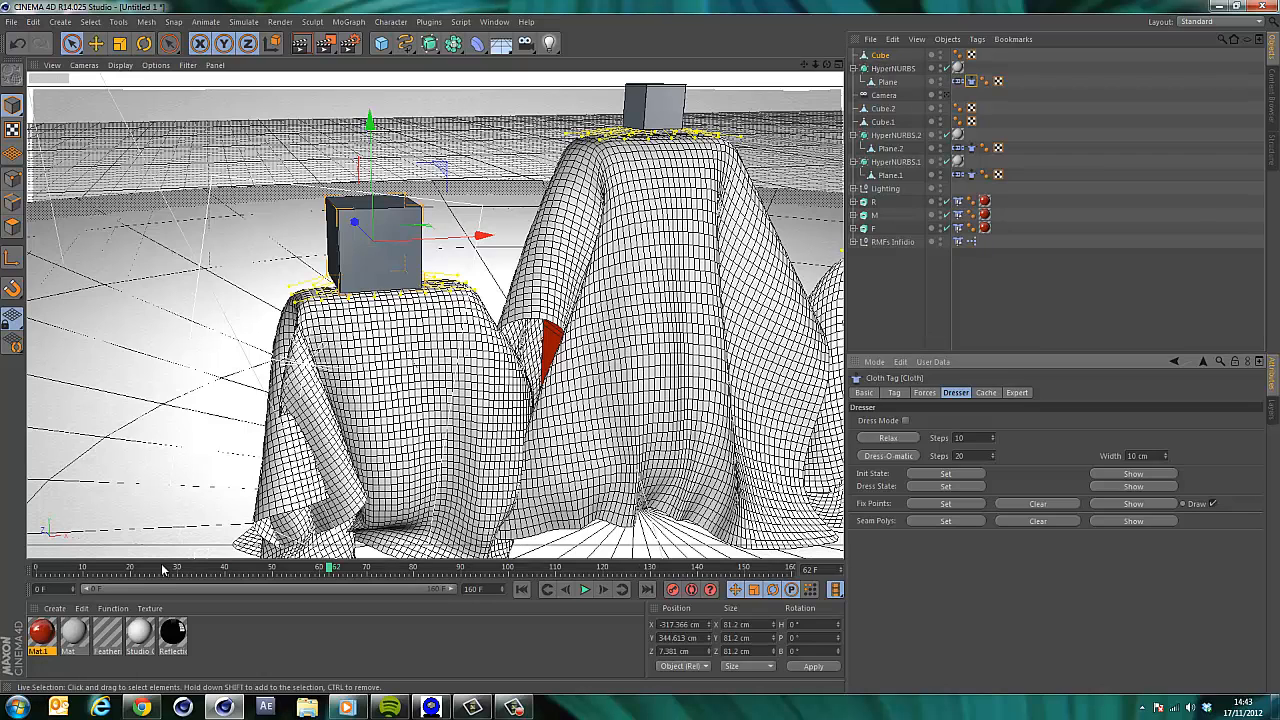
# Keyframe the Cube's Y position at frame 20, then raise it to about 1290 cm at frame 50.
pyautogui.click(131, 568)
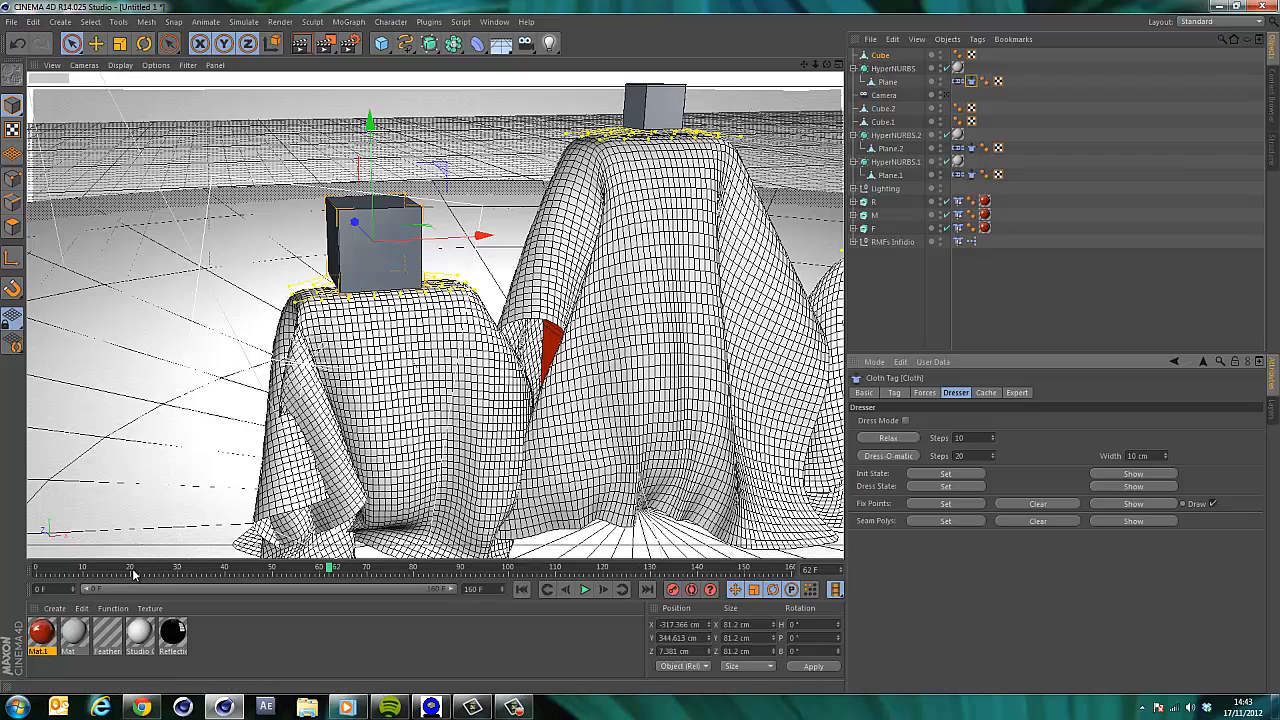
pyautogui.click(884, 55)
pyautogui.keyDown('ctrl'); pyautogui.click(853, 436); pyautogui.keyUp('ctrl')
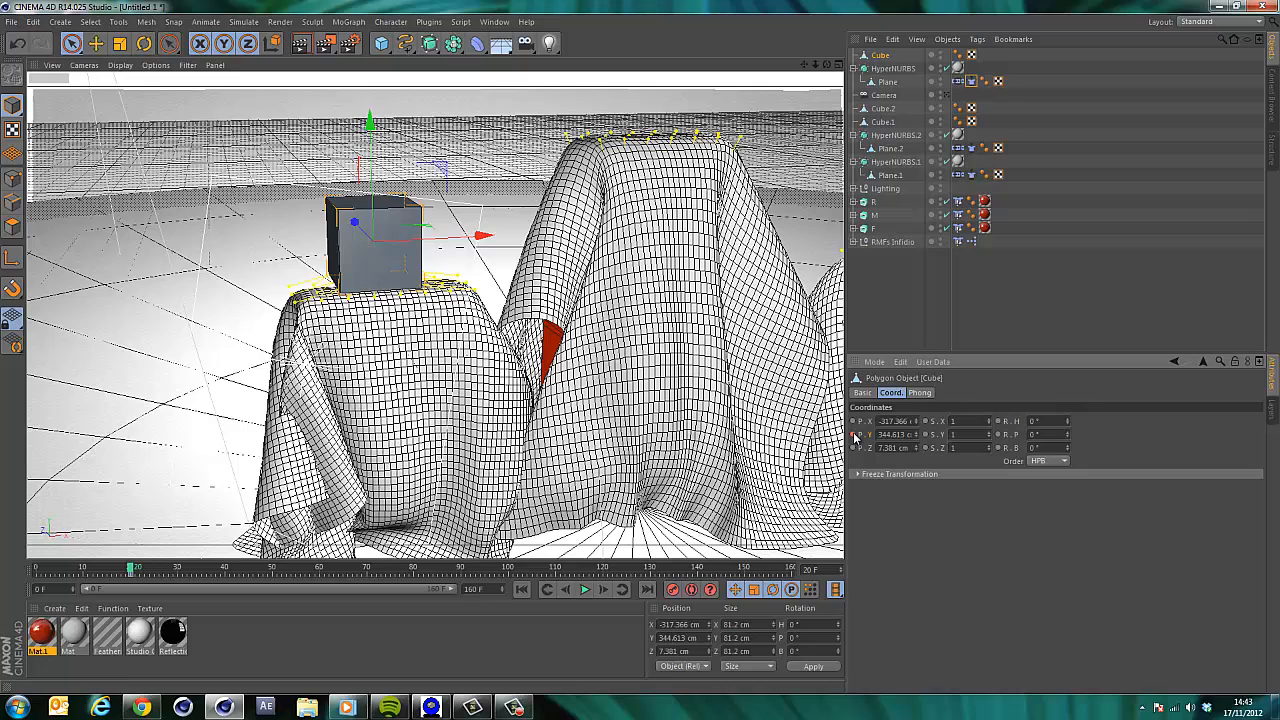
pyautogui.click(273, 569)
pyautogui.moveTo(916, 435); pyautogui.dragTo(900, 277)
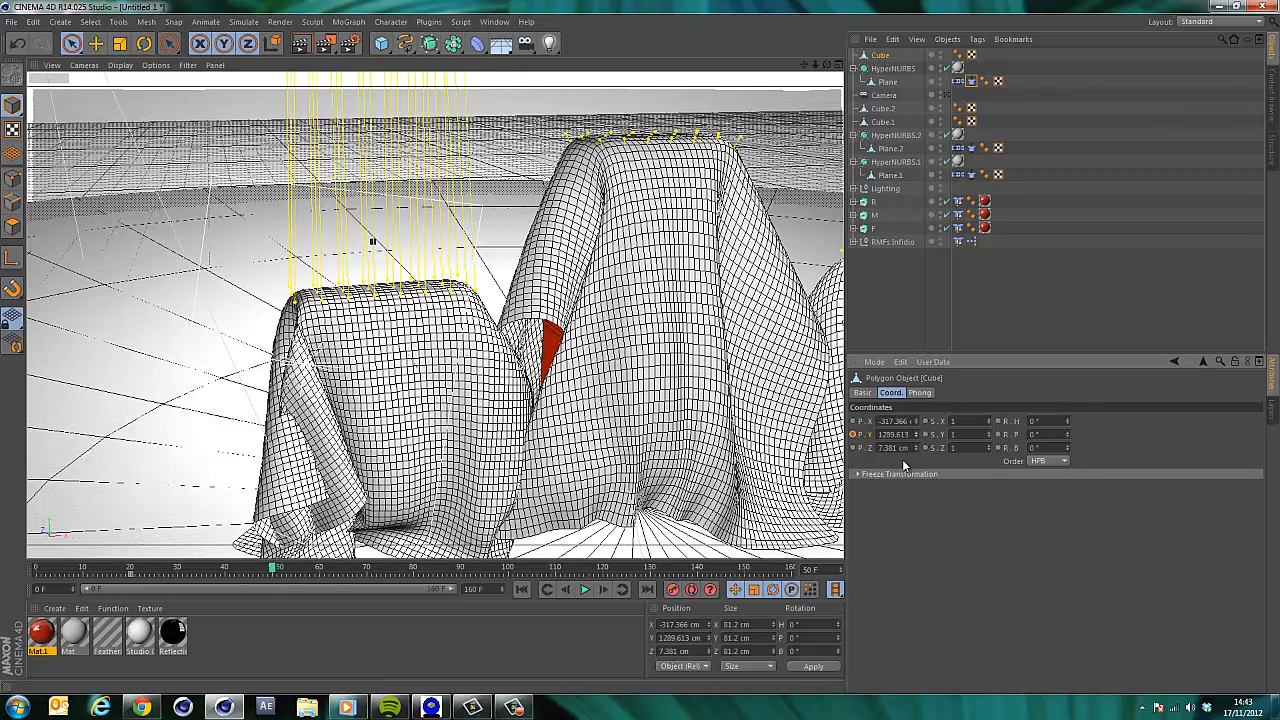
# Play the simulation from the start to check the cloth lift, then return to frame 0.
pyautogui.click(522, 590)
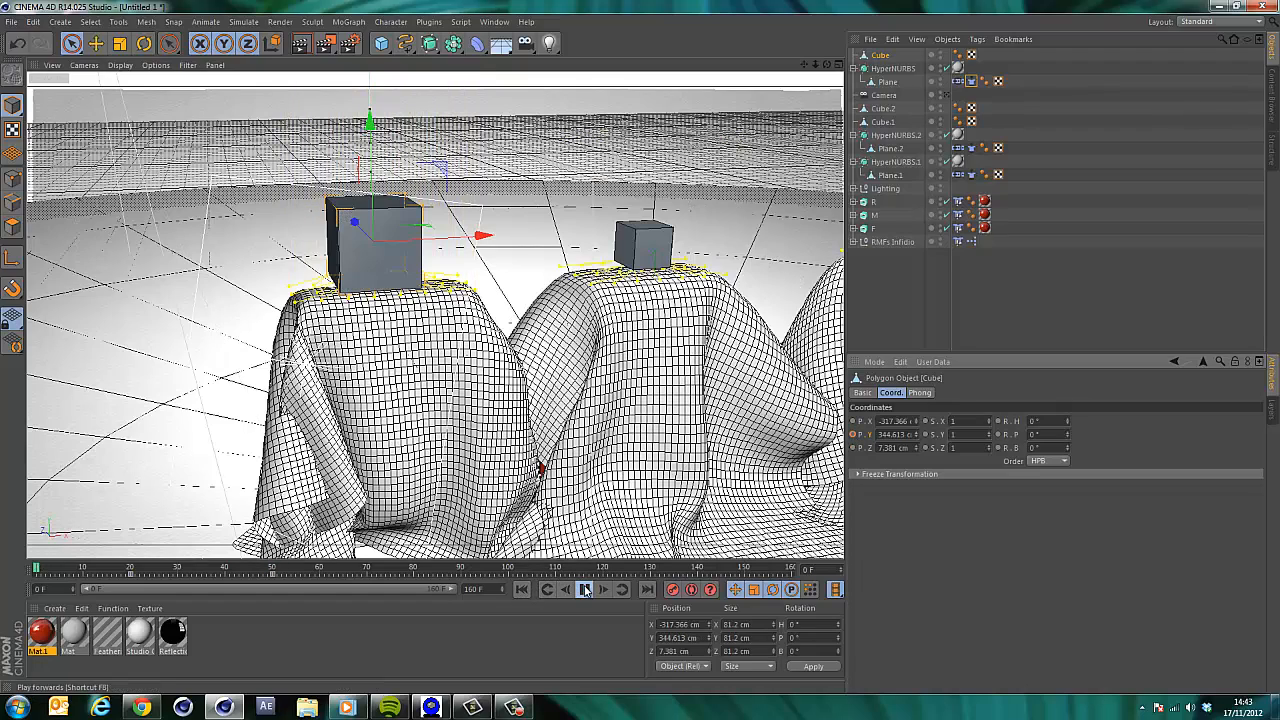
pyautogui.click(585, 590)
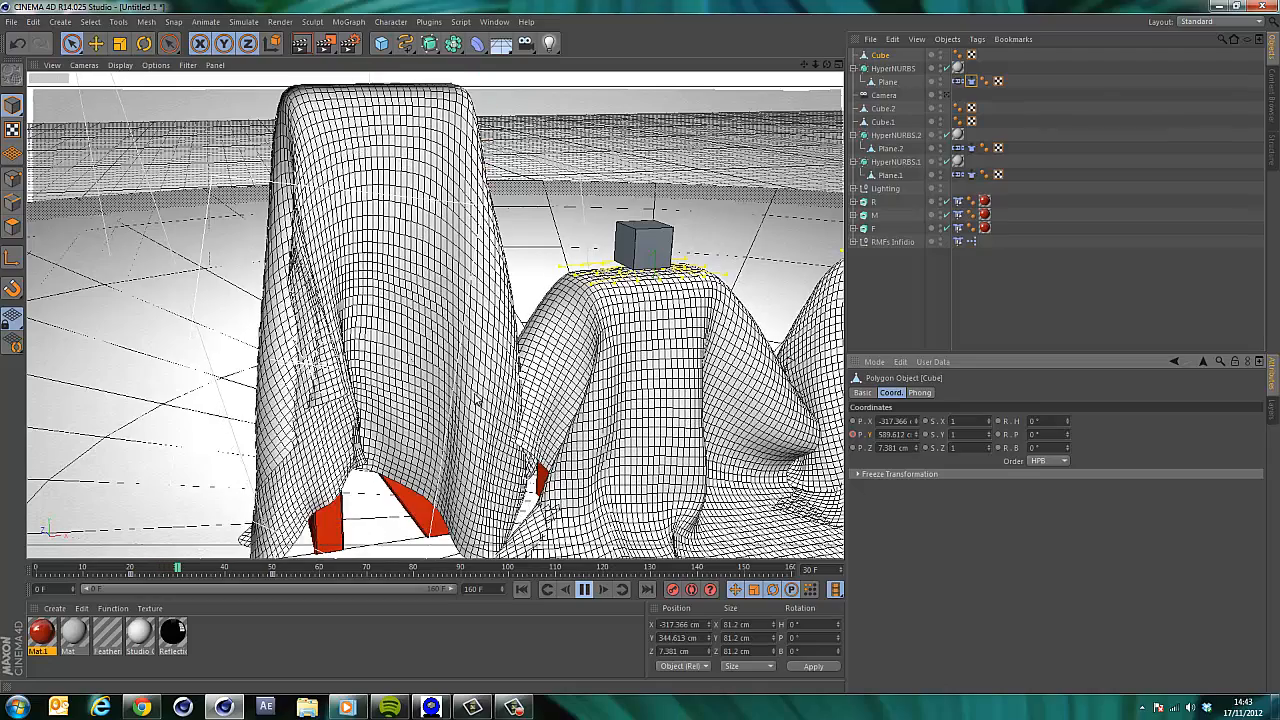
pyautogui.click(584, 589)
pyautogui.click(521, 589)
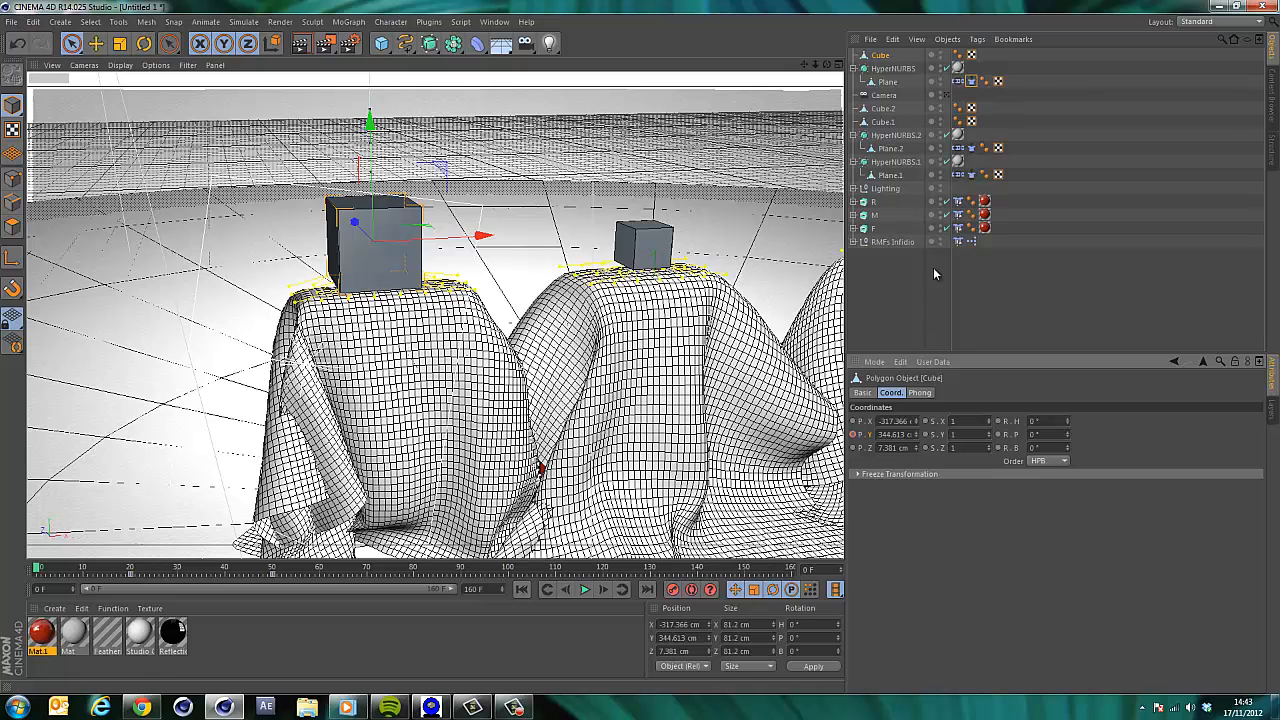
# Select all three planes' Cloth tags and calculate the cloth cache.
pyautogui.click(970, 175)
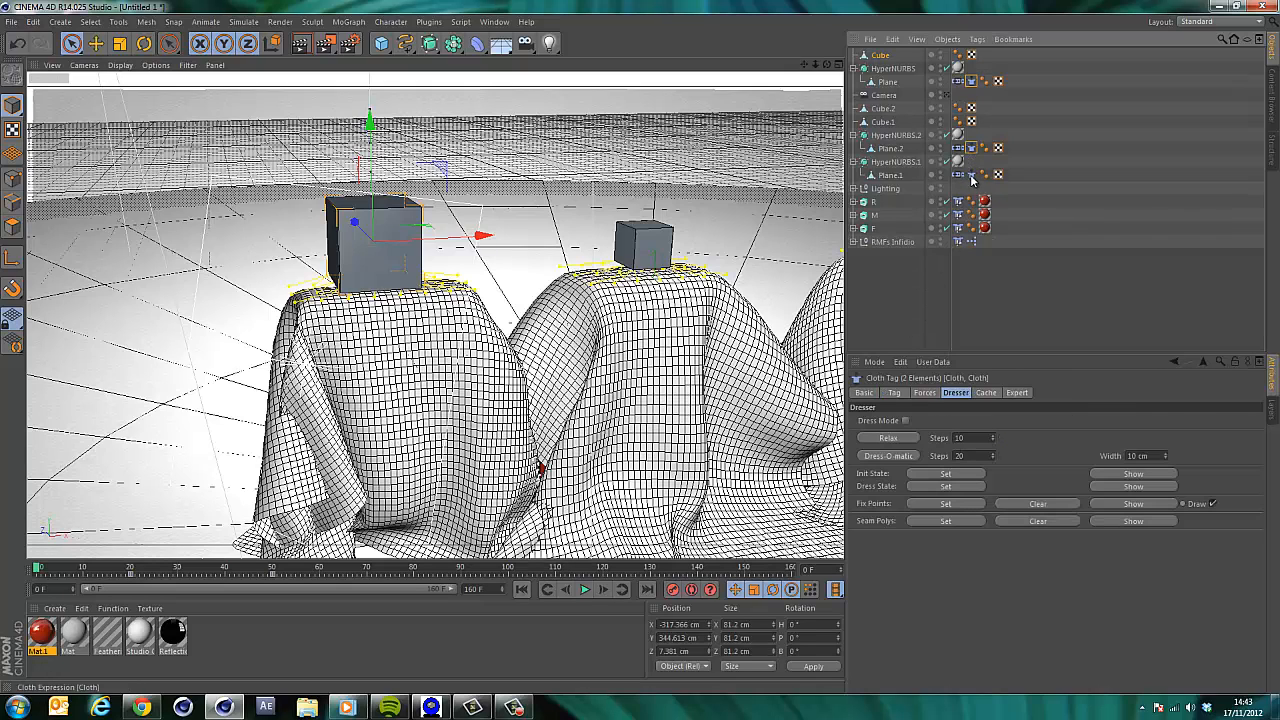
pyautogui.keyDown('shift'); pyautogui.click(971, 177); pyautogui.keyUp('shift')
pyautogui.click(986, 393)
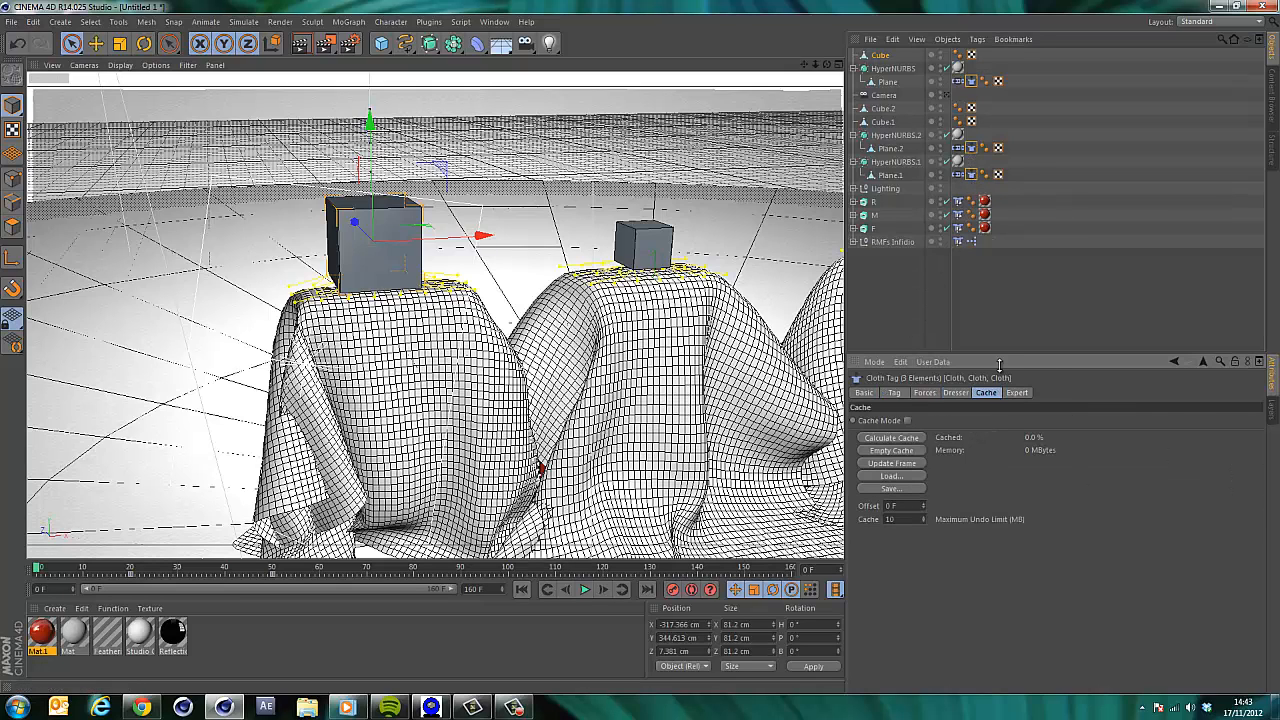
pyautogui.click(906, 441)
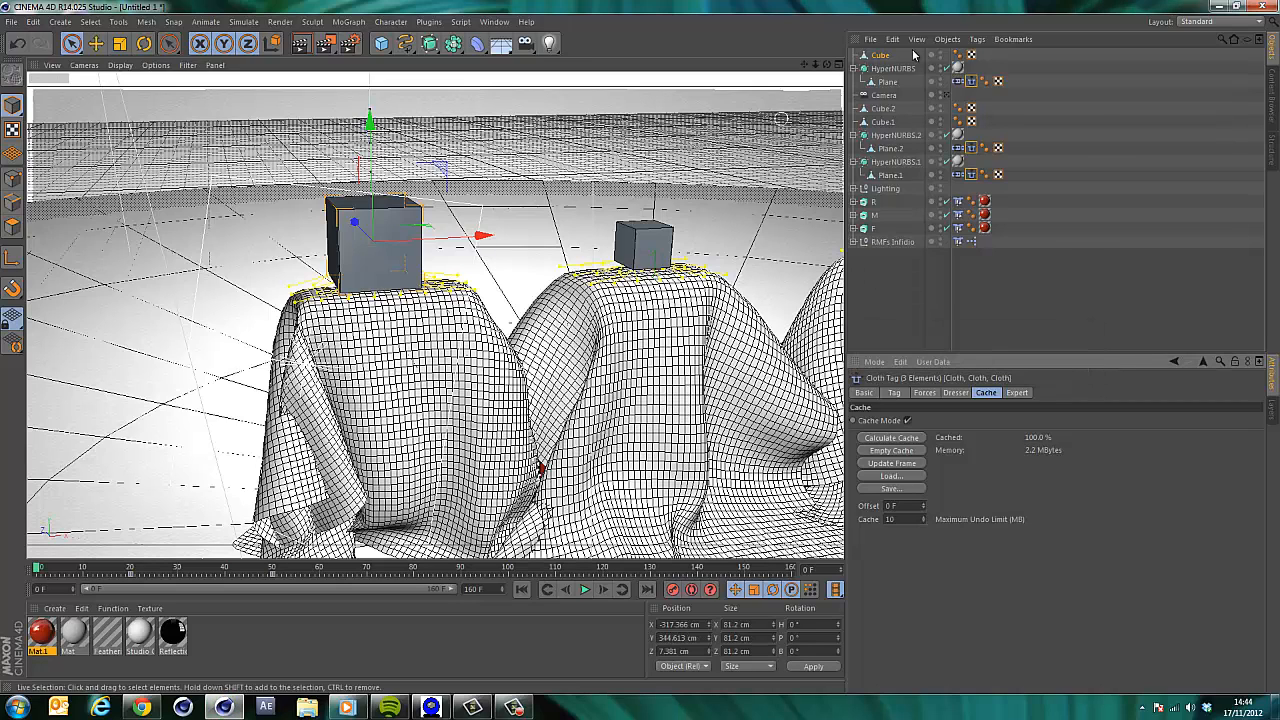
# Switch to the scene camera view and hide the three cubes in the editor.
pyautogui.click(947, 95)
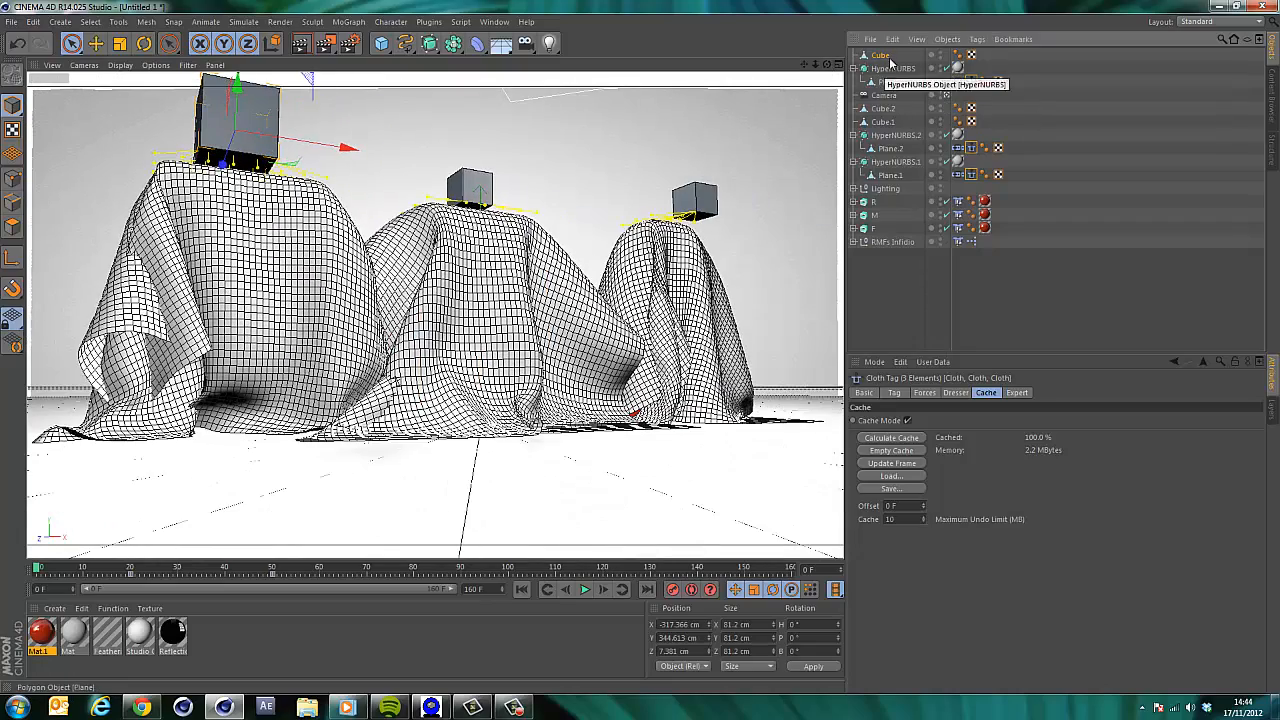
pyautogui.click(940, 55)
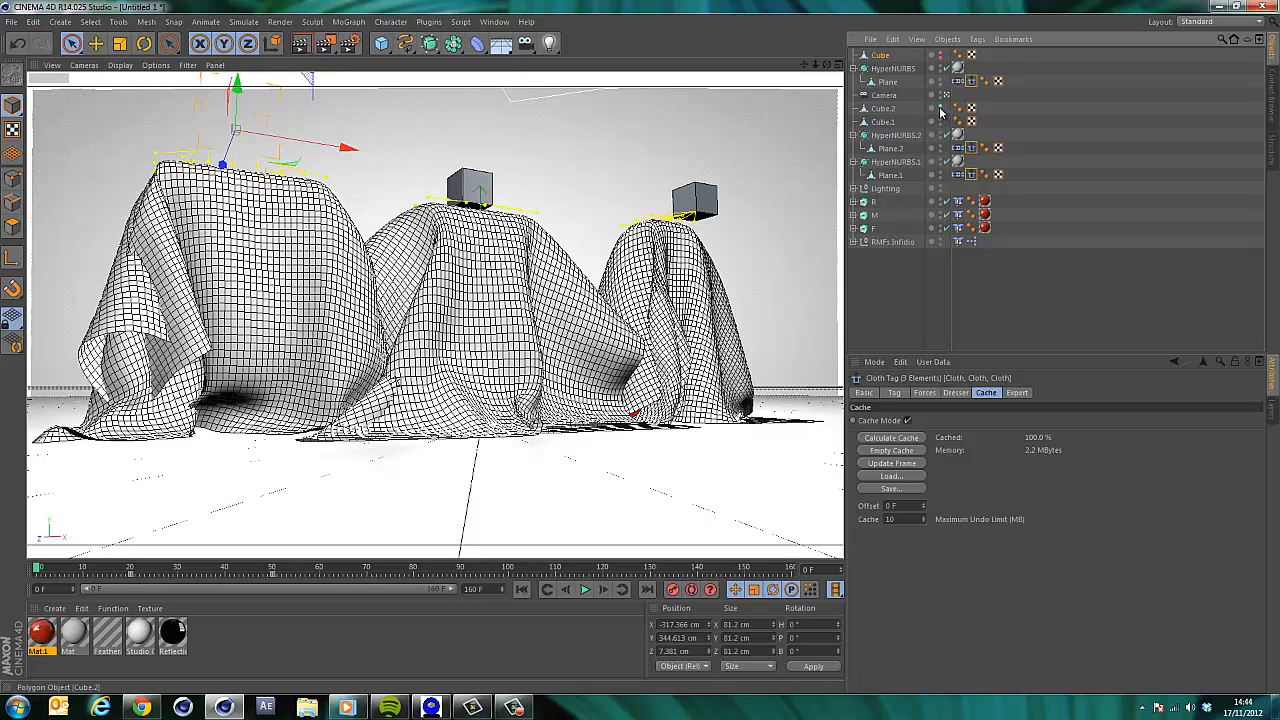
pyautogui.click(940, 108)
pyautogui.click(940, 121)
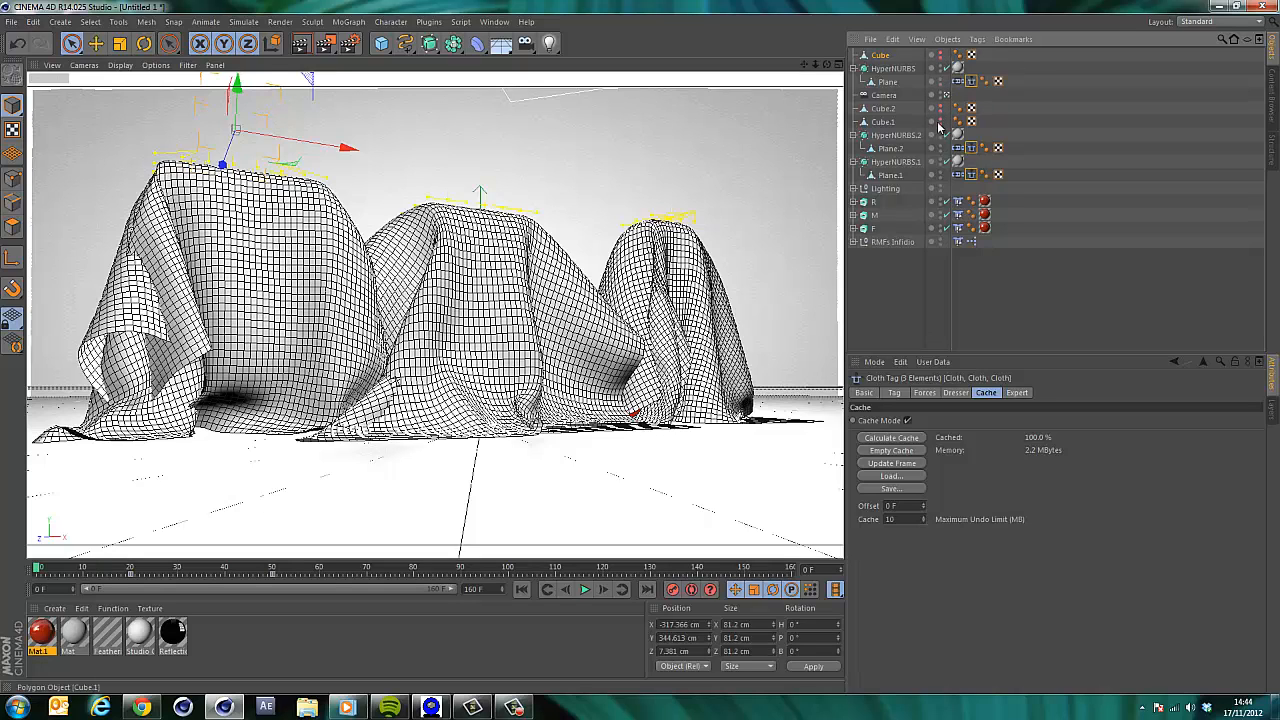
# Play the cached animation through the camera, then return to the start.
pyautogui.click(585, 590)
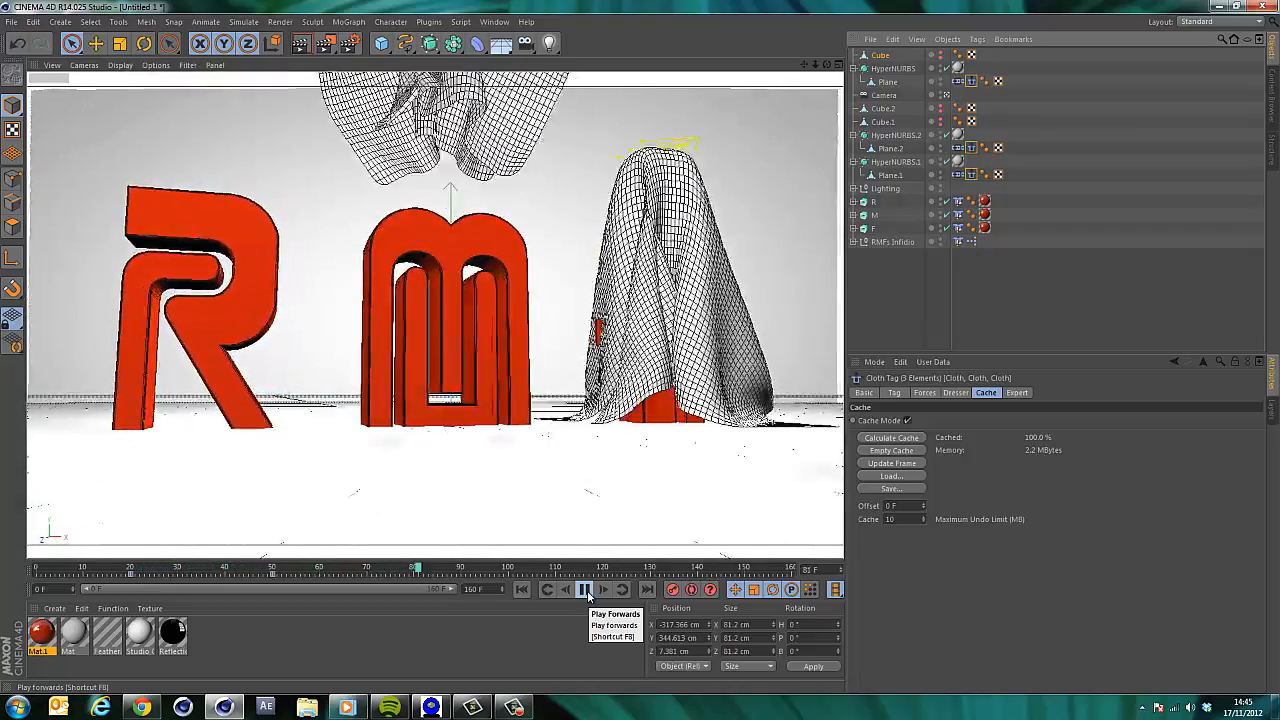
pyautogui.click(586, 590)
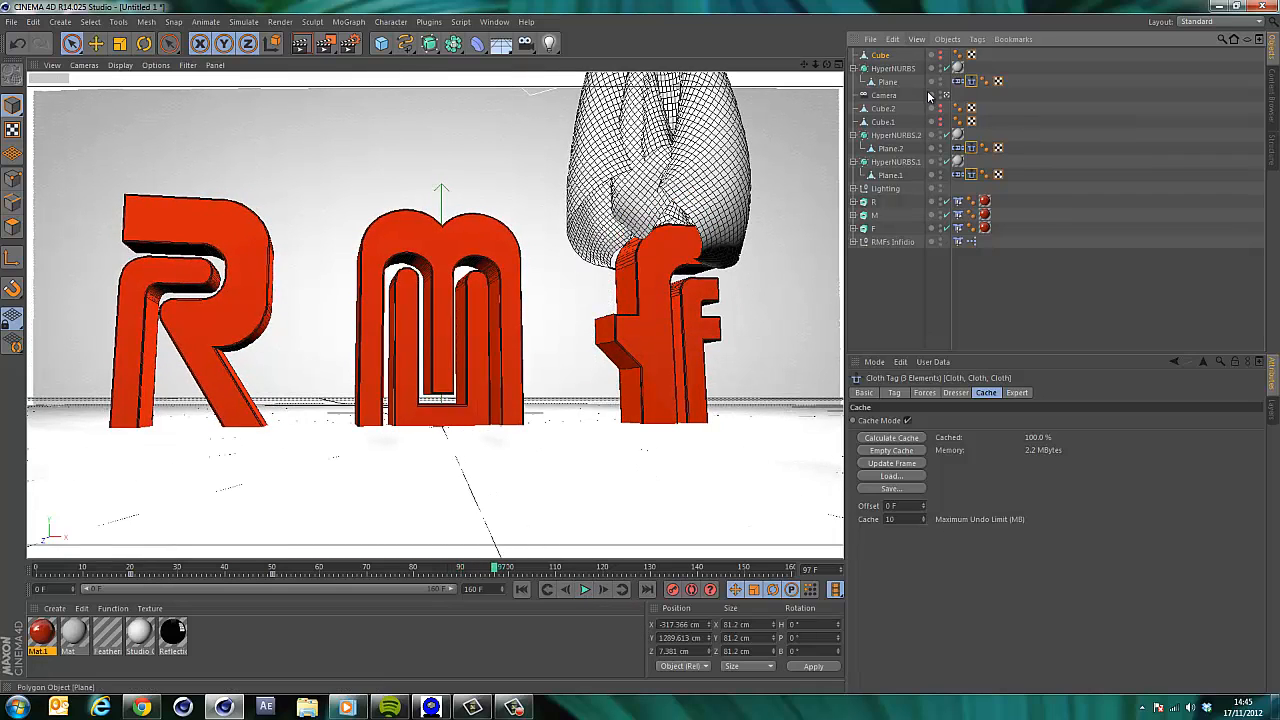
pyautogui.click(521, 589)
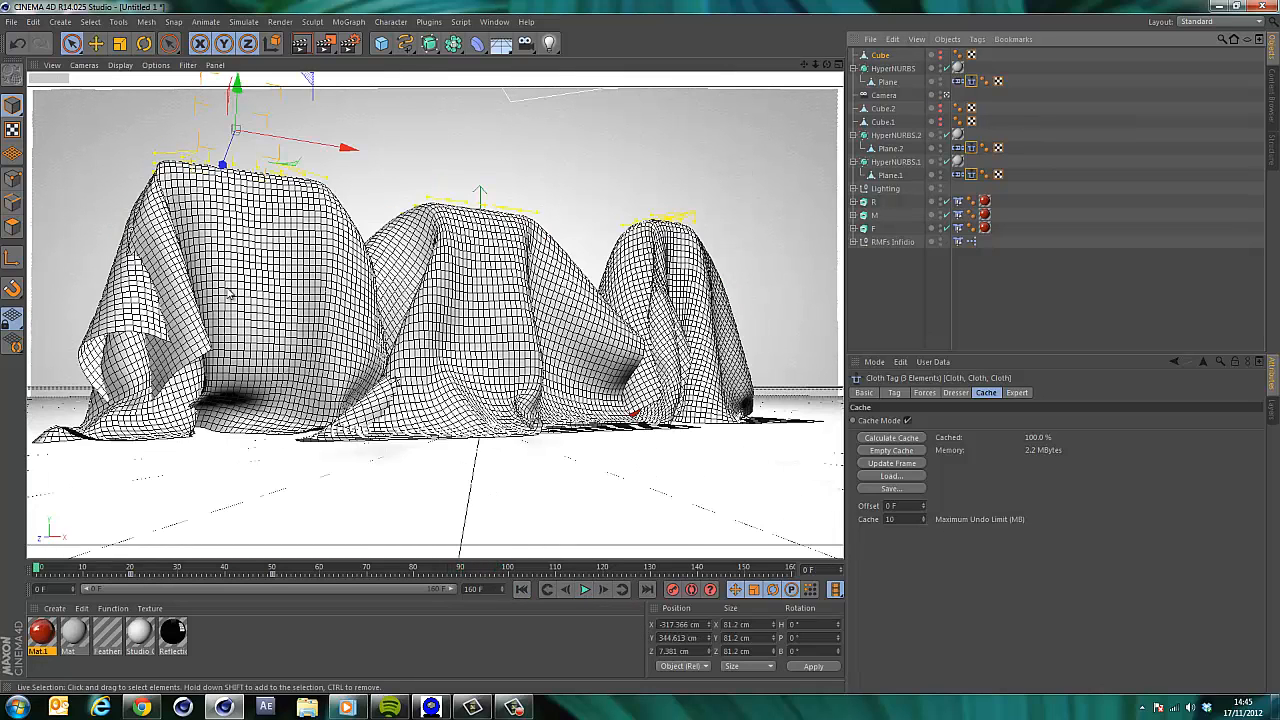
# Empty the cache of the first plane's Cloth tag.
pyautogui.click(971, 81)
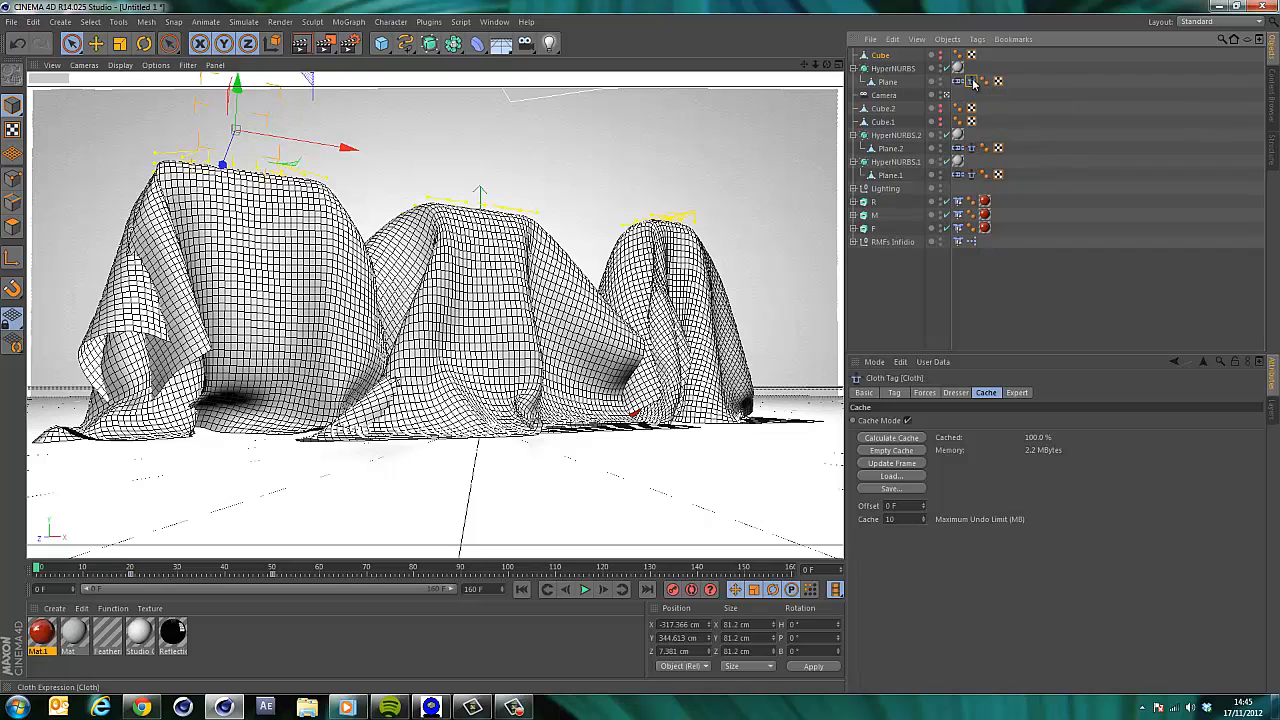
pyautogui.click(885, 452)
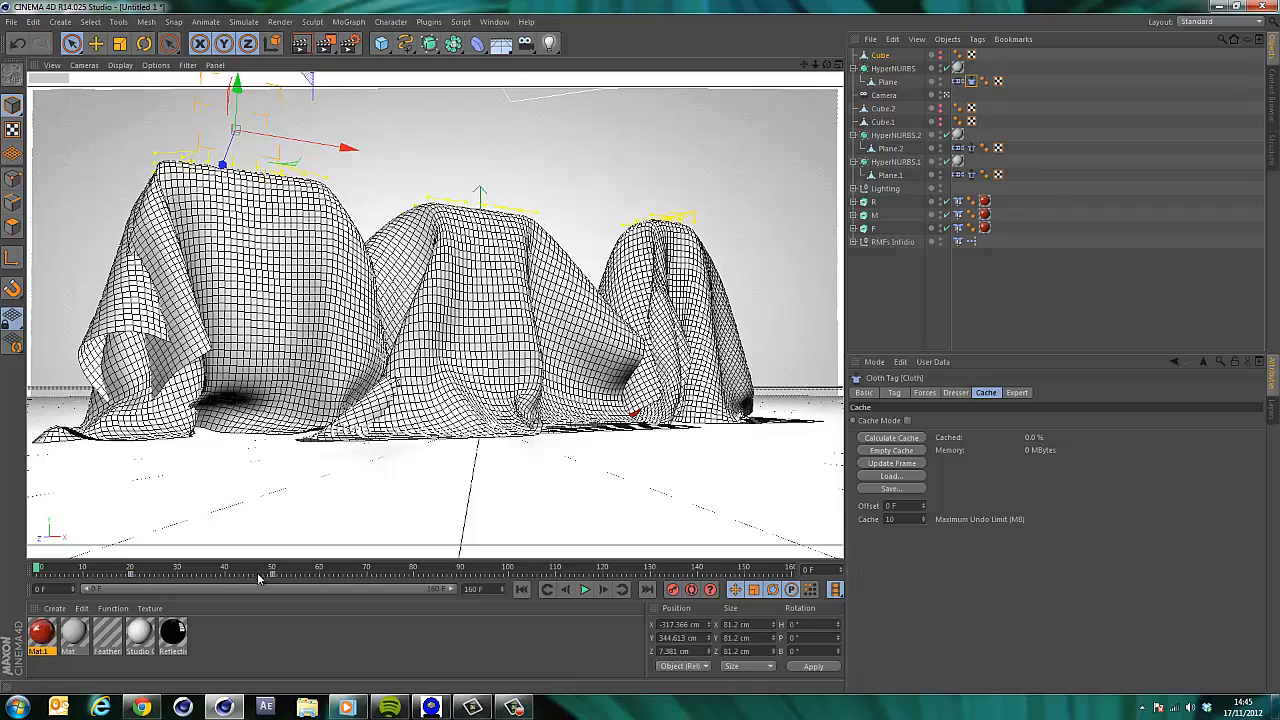
# Move the Cube's lift keyframe from frame 50 to frame 80 and play the animation.
pyautogui.moveTo(258, 573)
pyautogui.mouseDown()
pyautogui.moveTo(284, 579)
pyautogui.moveTo(38, 572)
pyautogui.mouseUp()
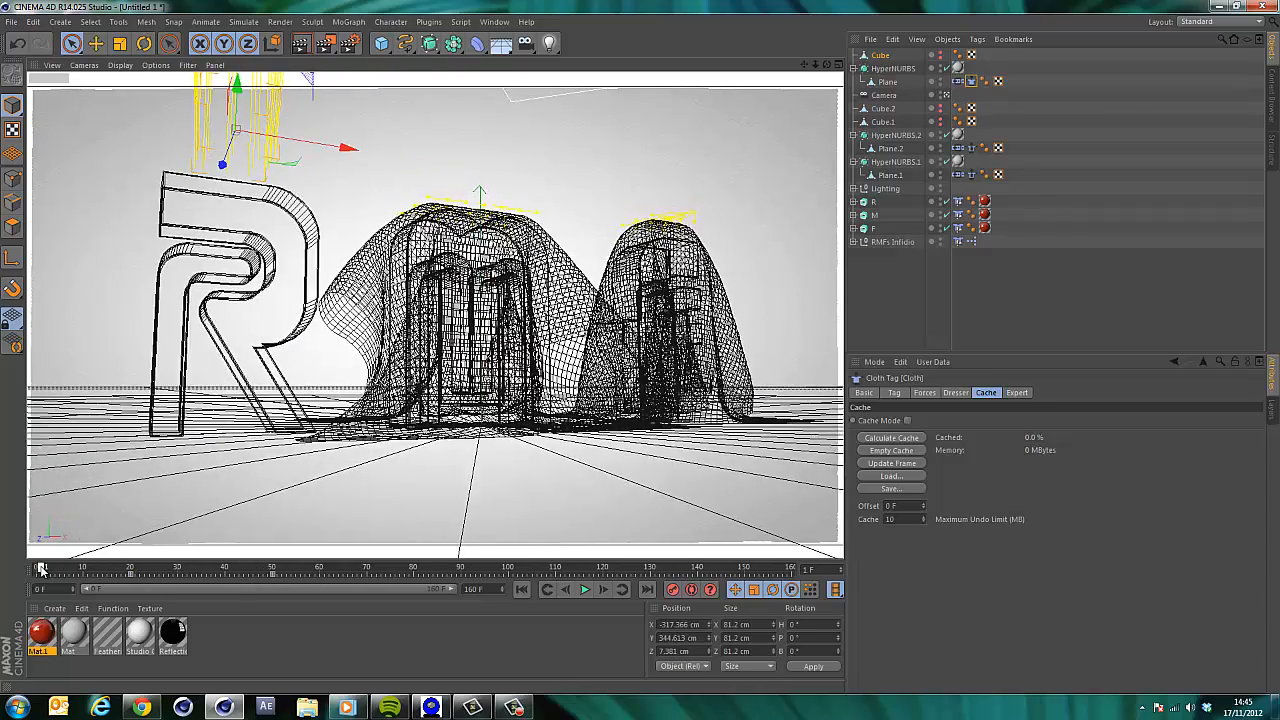
pyautogui.click(527, 591)
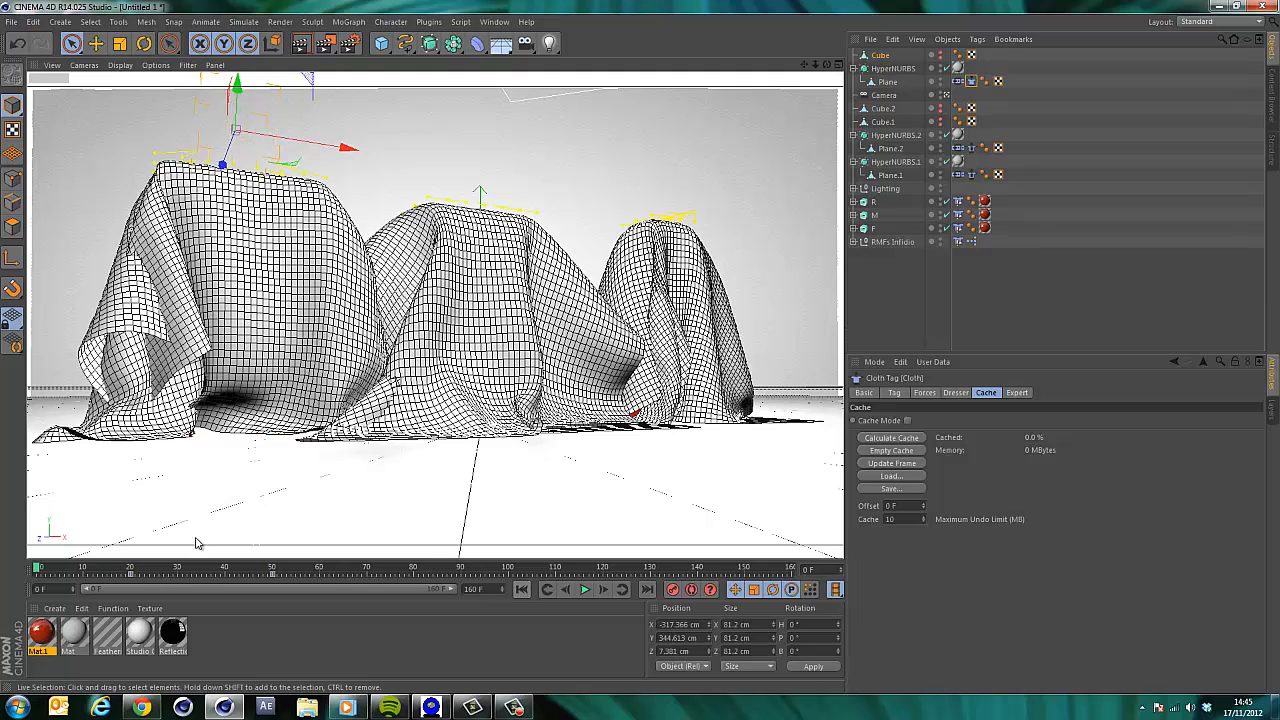
pyautogui.click(272, 577)
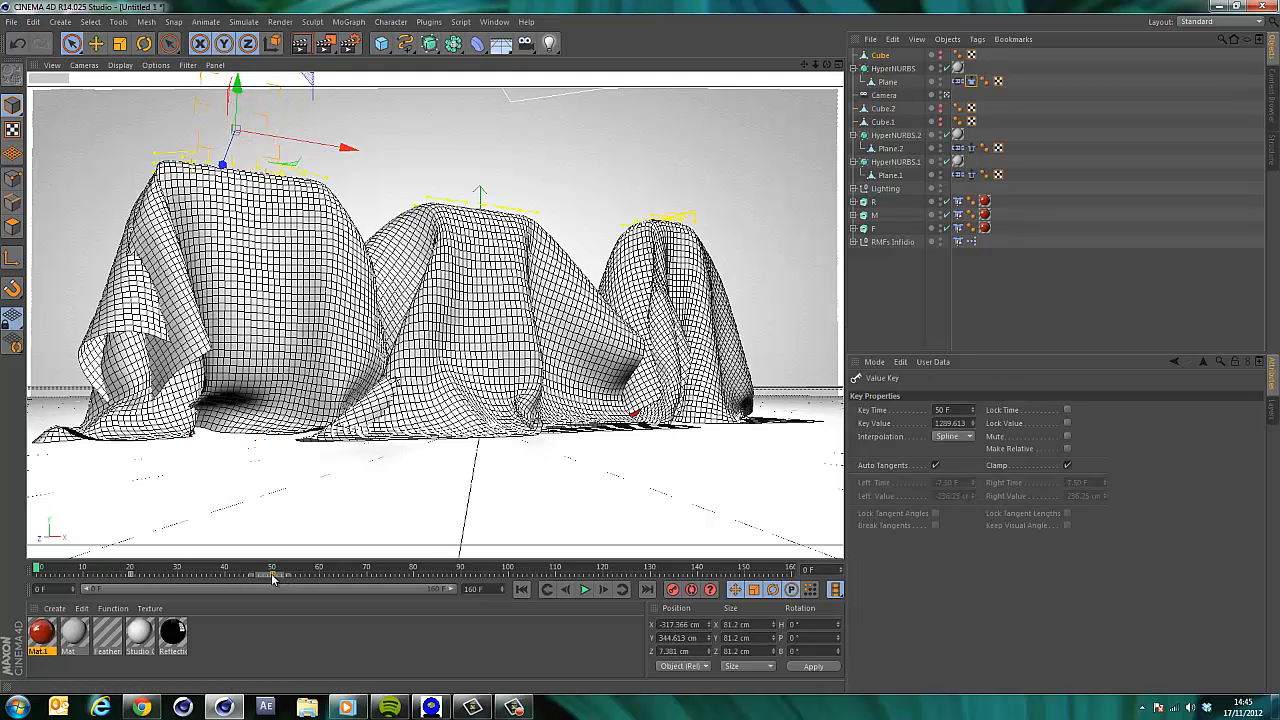
pyautogui.moveTo(272, 577); pyautogui.dragTo(414, 578)
pyautogui.click(586, 590)
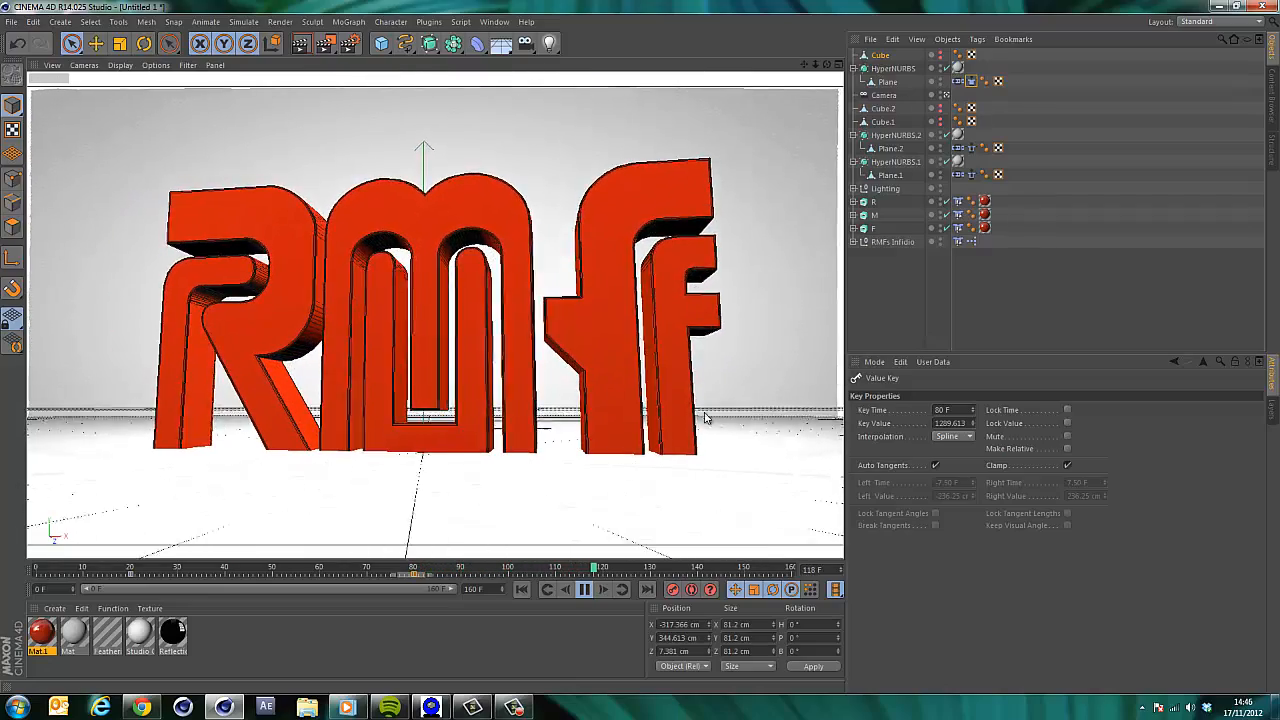
# Stop the playback, rewind to the start, and replay the cloth animation through the camera before stopping it again.
pyautogui.click(585, 589)
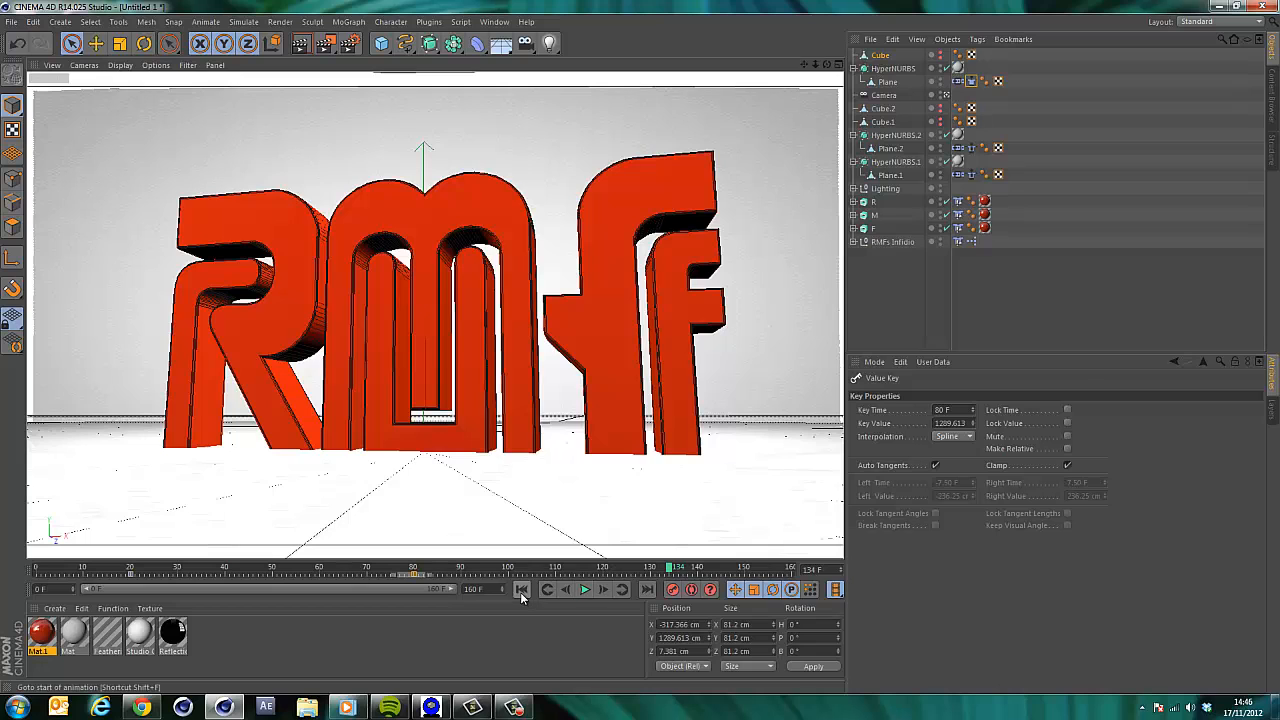
pyautogui.click(521, 589)
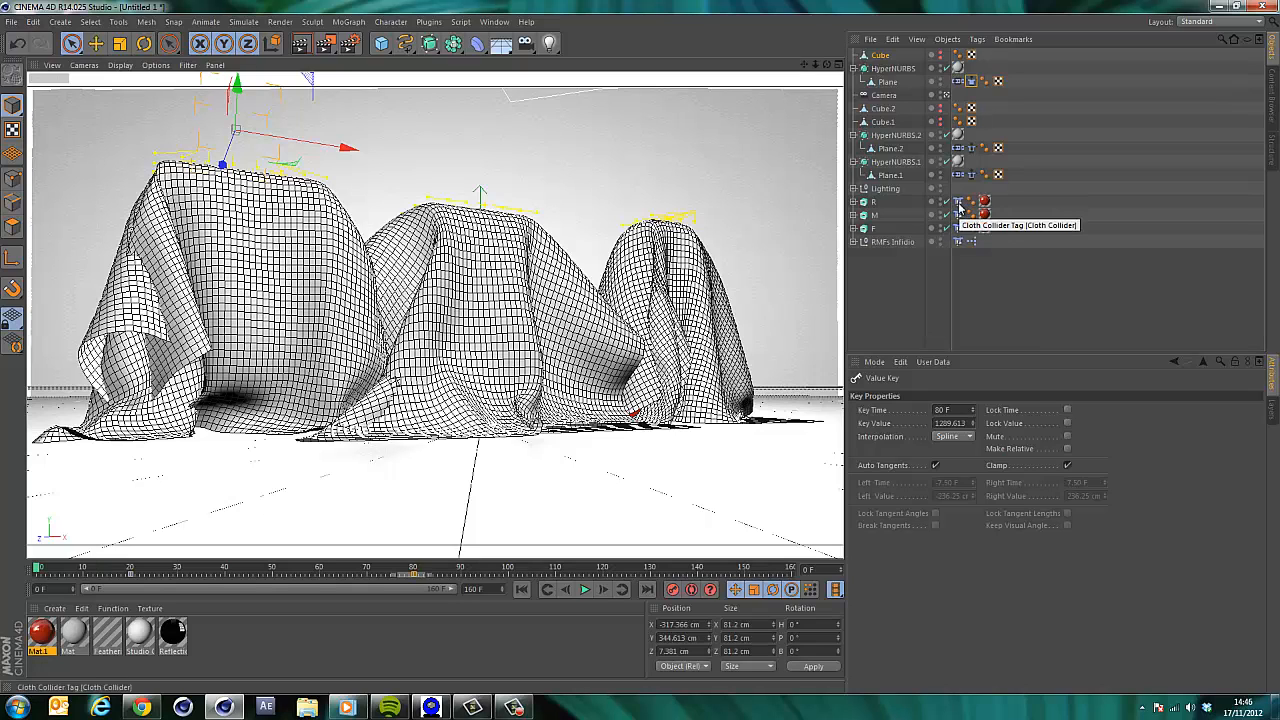
pyautogui.click(881, 286)
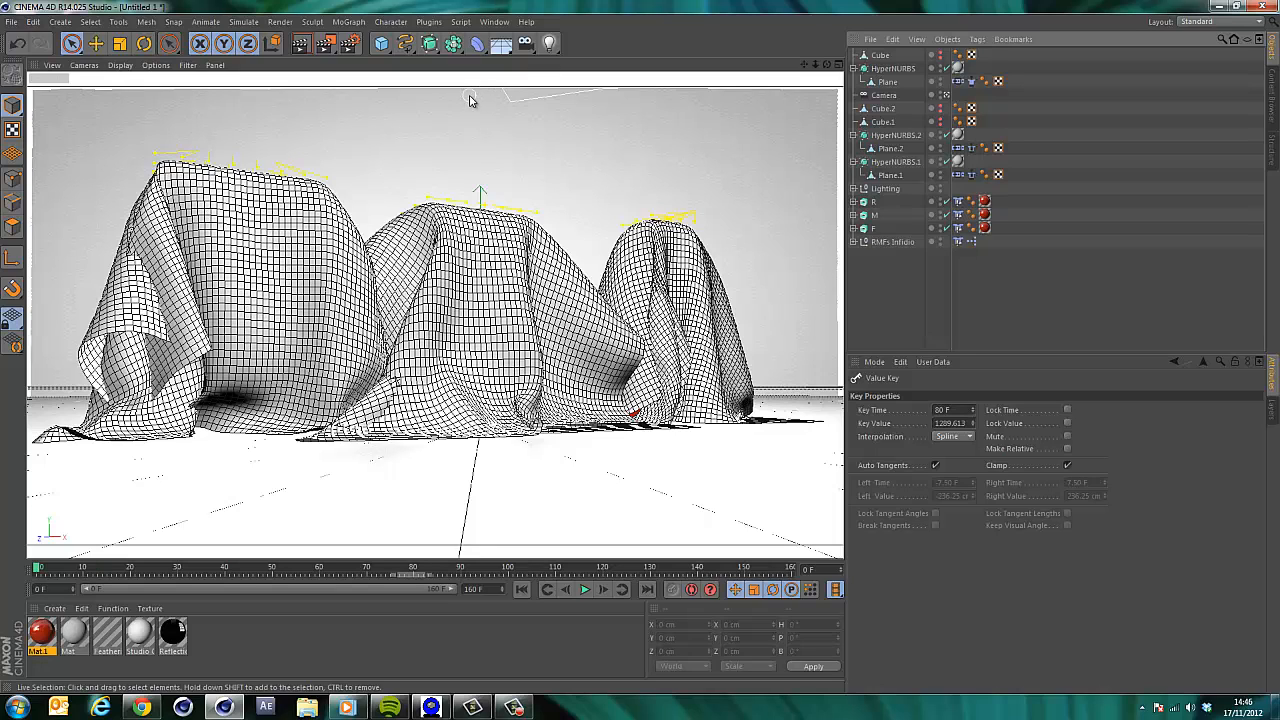
pyautogui.hotkey('ctrl', 'z')
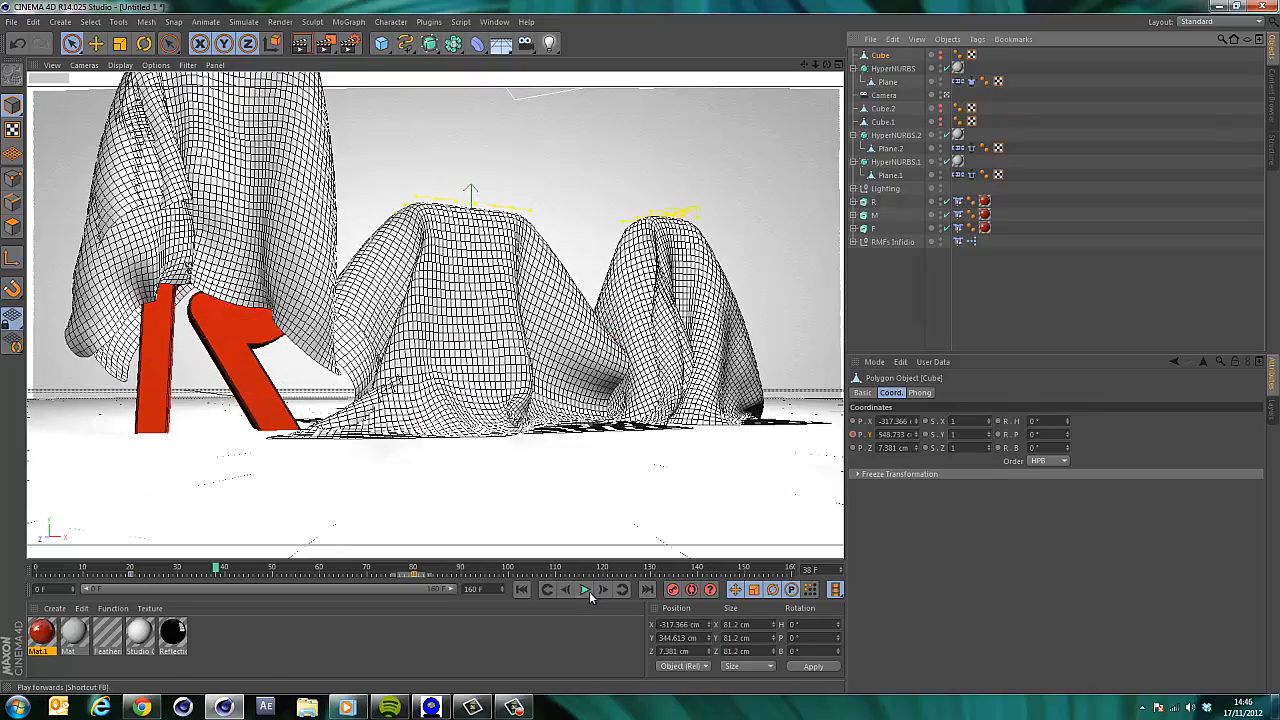
pyautogui.click(585, 589)
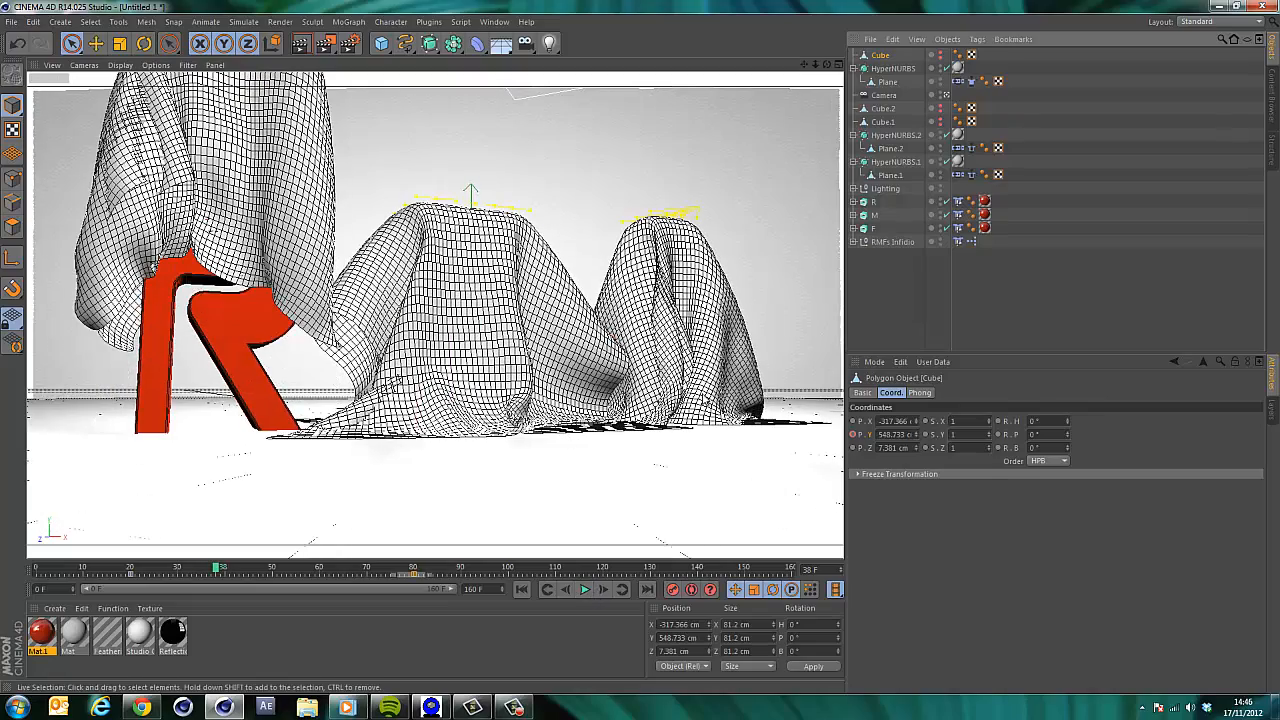
pyautogui.click(142, 707)
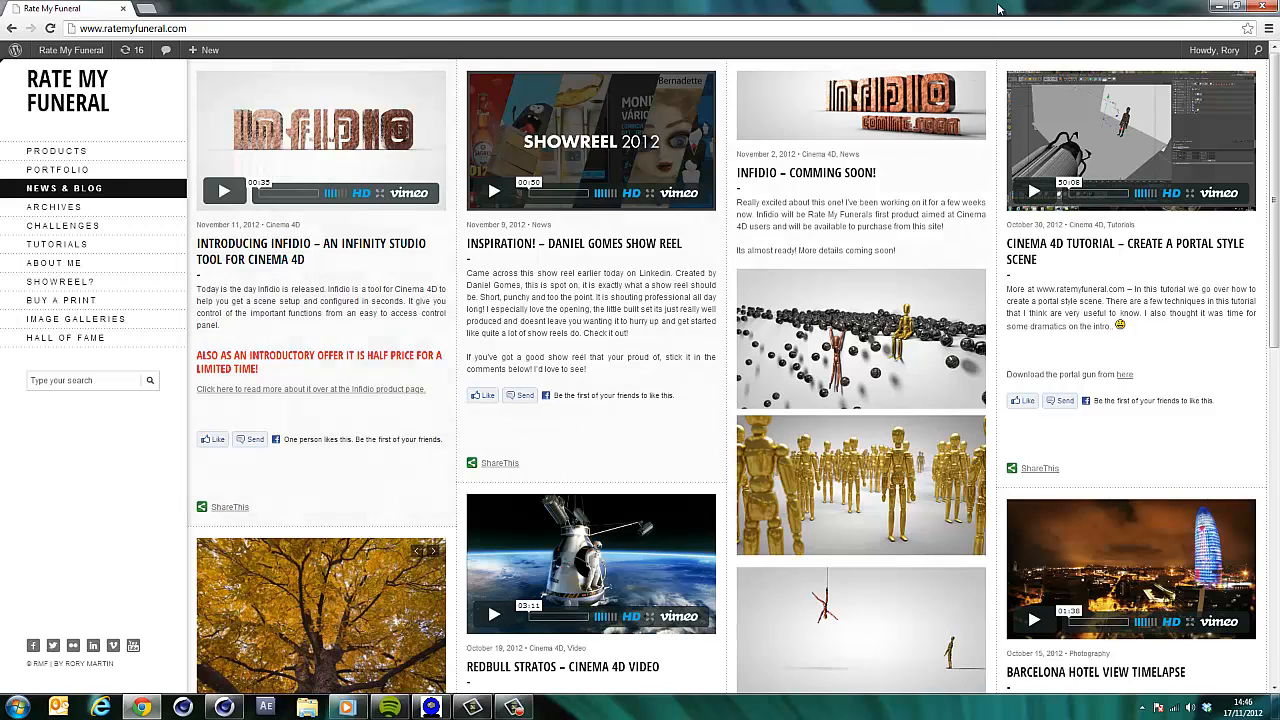
pyautogui.click(1210, 7)
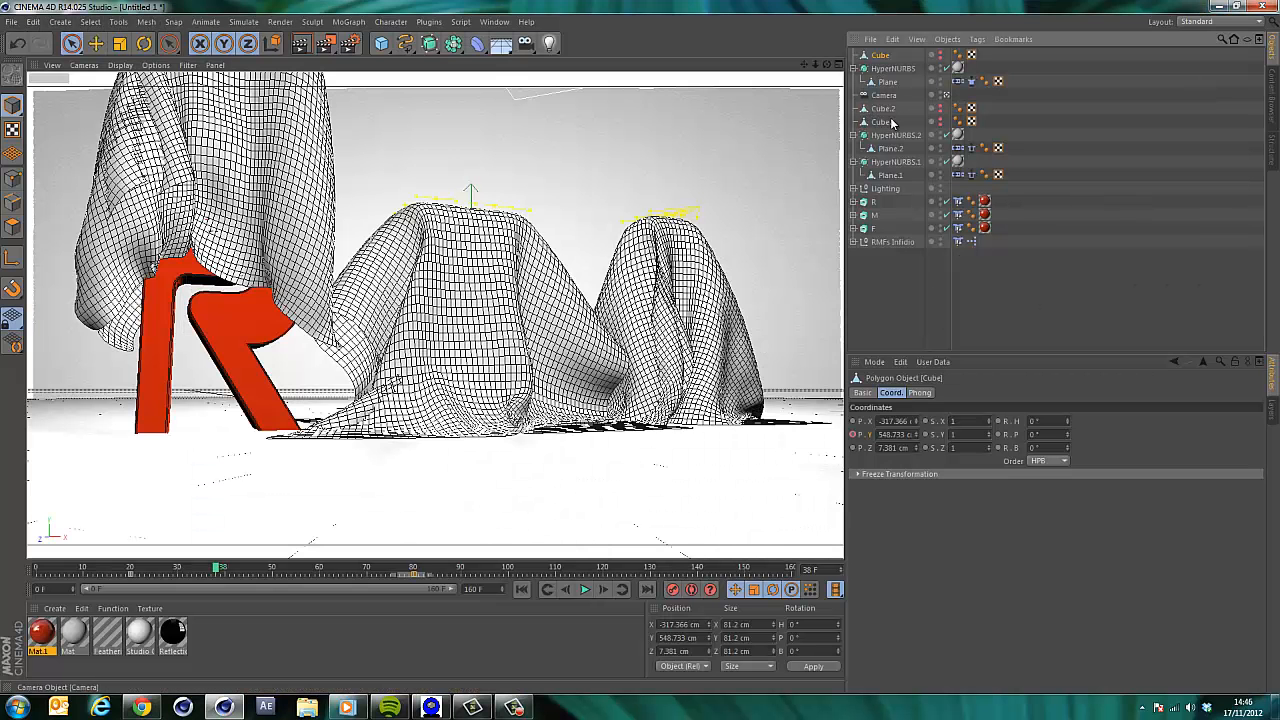
# Select the RMFs Infidio null and inspect its Global Reflection Settings and Infidio Controls.
pyautogui.click(888, 243)
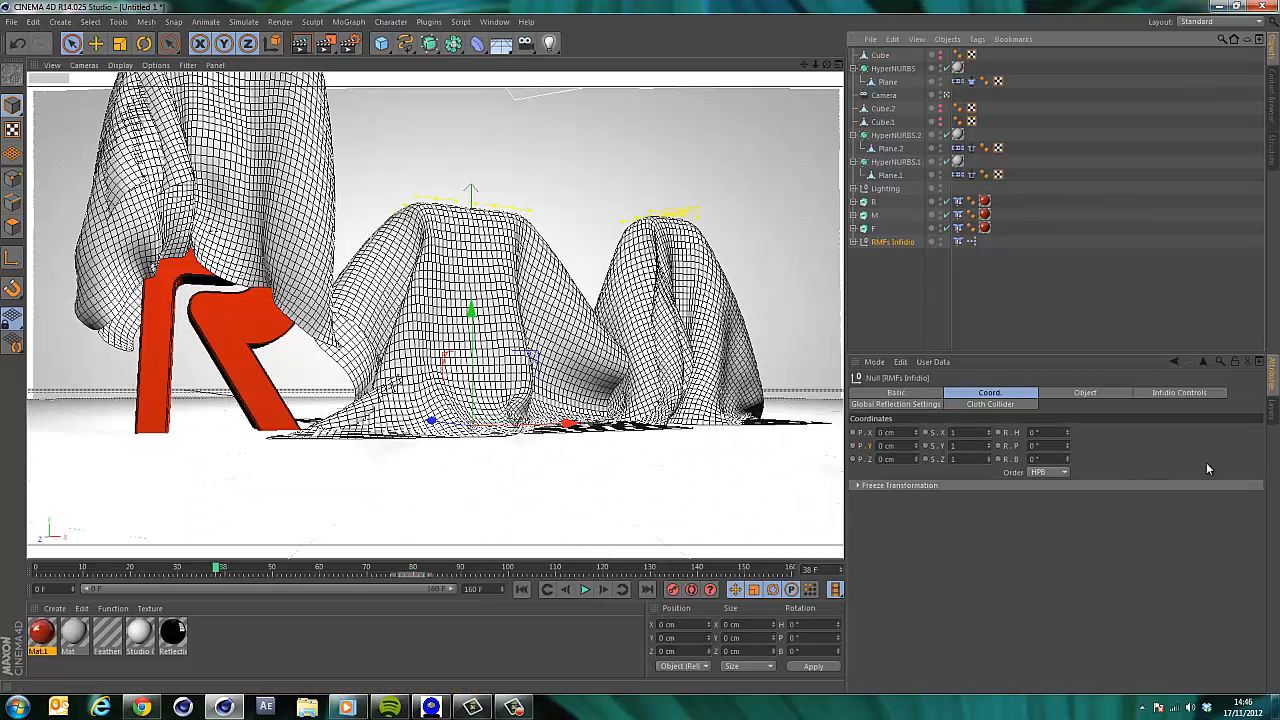
pyautogui.click(894, 404)
pyautogui.click(1176, 392)
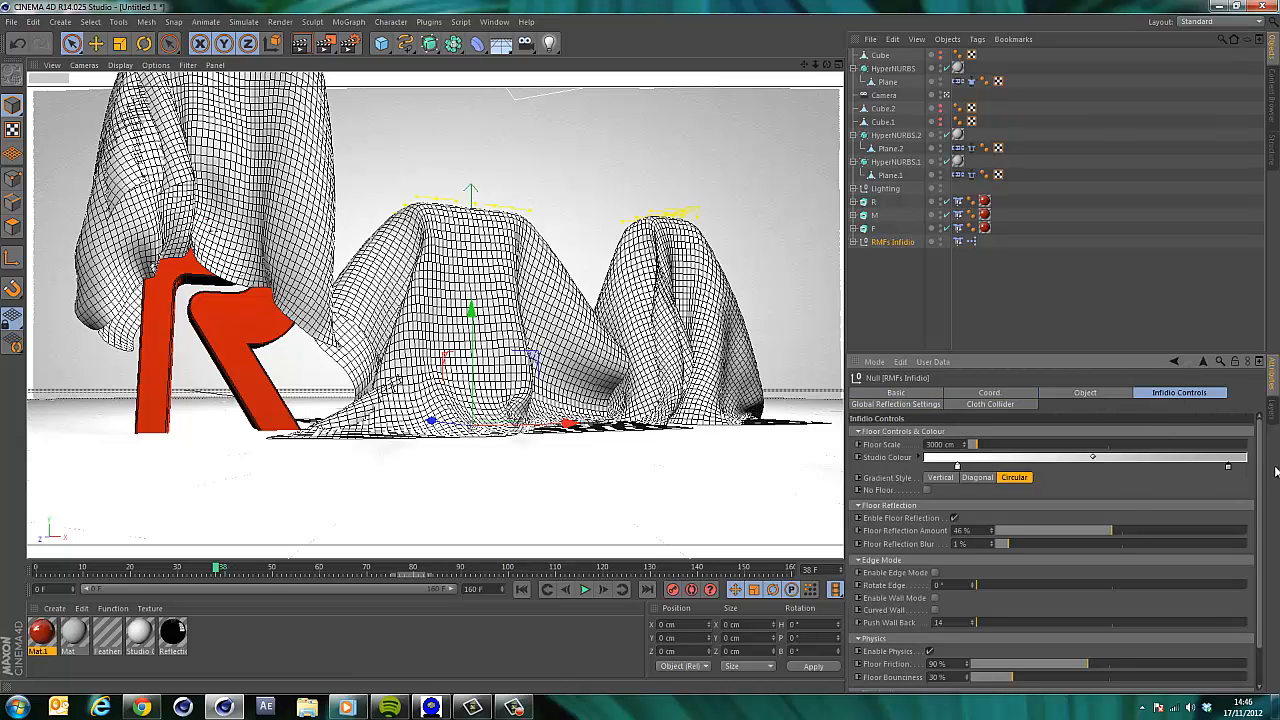
pyautogui.moveTo(1260, 465)
pyautogui.mouseDown()
pyautogui.moveTo(1259, 540)
pyautogui.moveTo(1259, 452)
pyautogui.mouseUp()
pyautogui.click(885, 291)
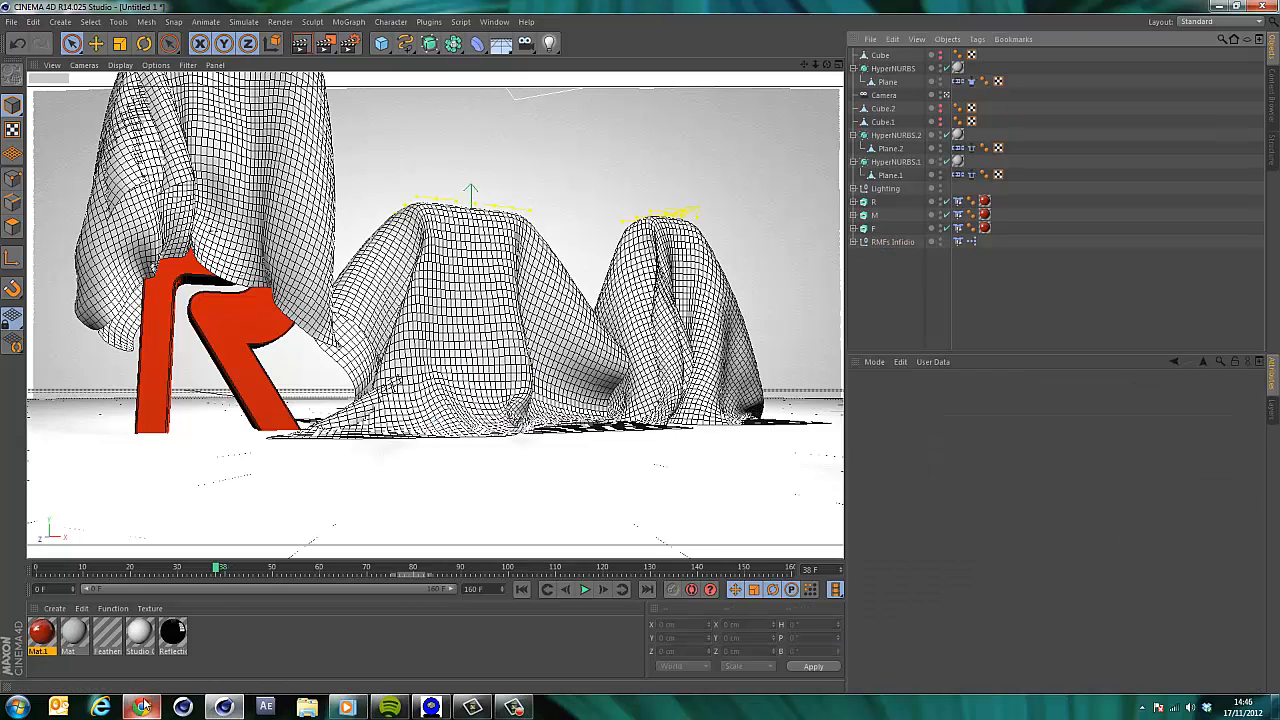
pyautogui.moveTo(143, 706)
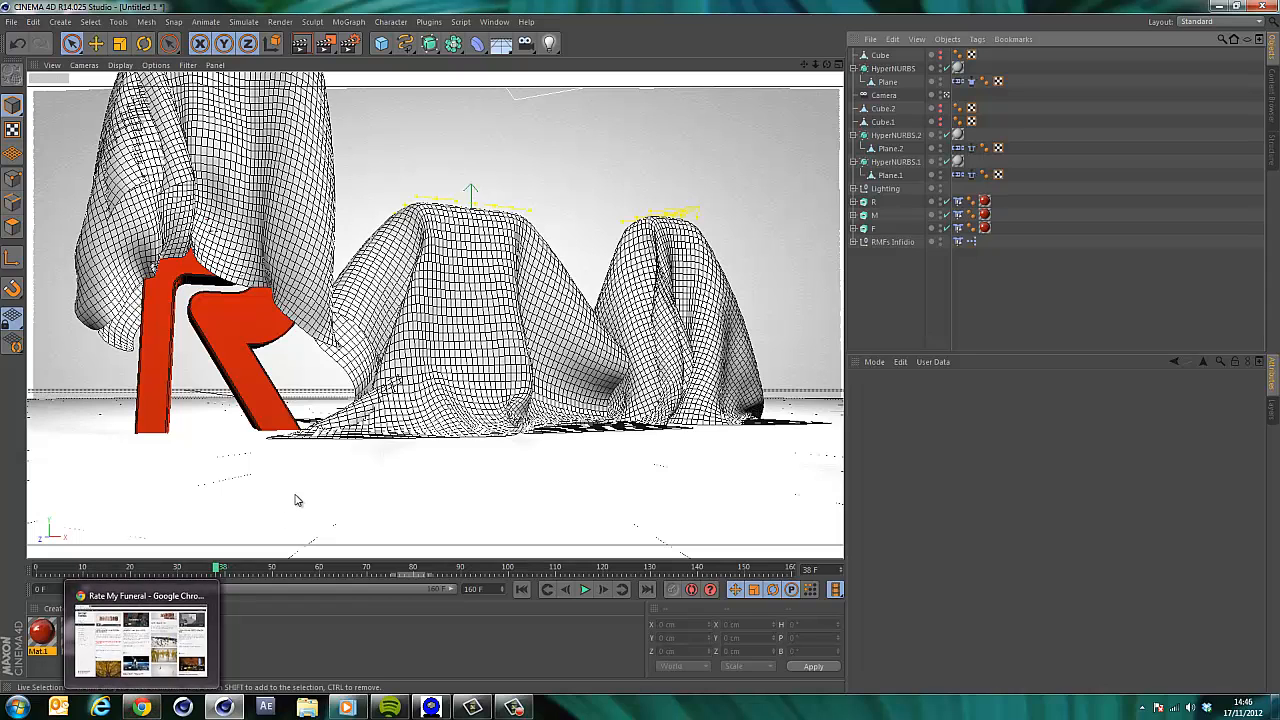
pyautogui.press('Down')
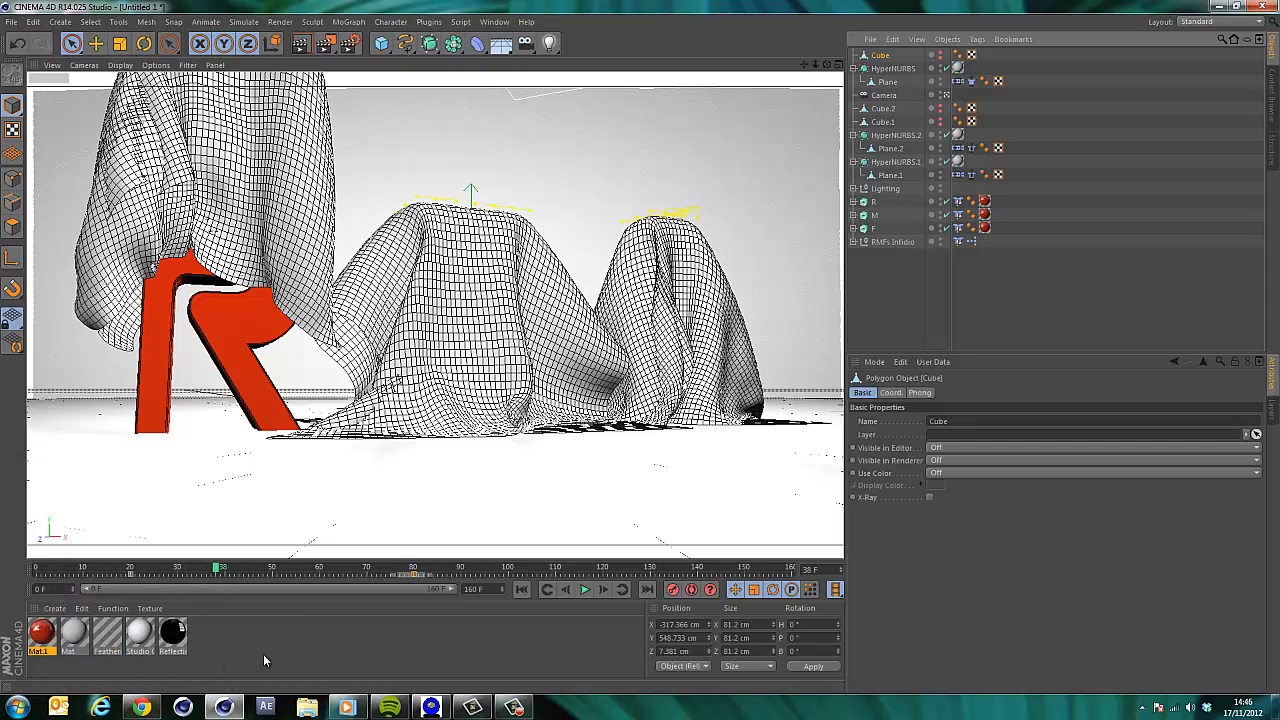